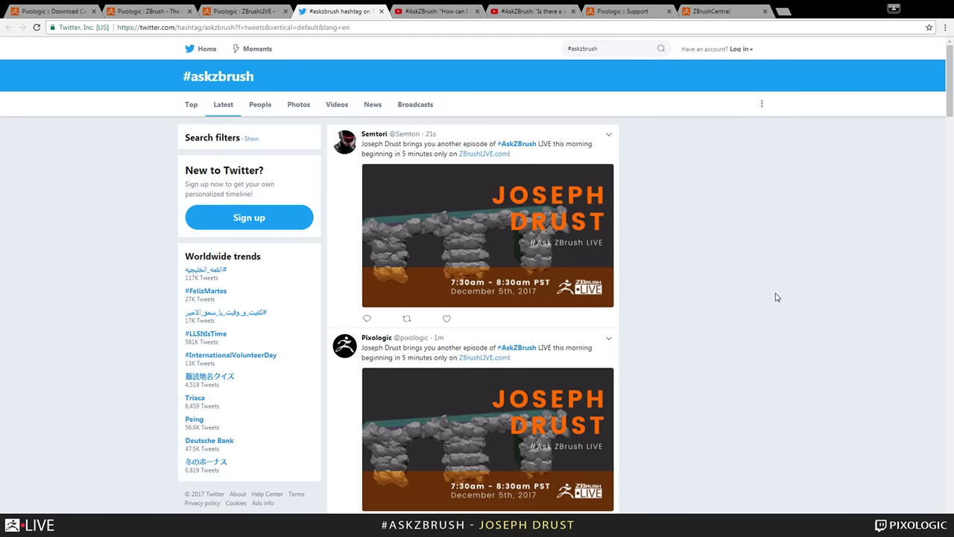
Step: Read through the latest #askzbrush tweets to review the questions people have posted
{"action": "scroll", "coordinate": [805, 212], "scroll_direction": "down", "scroll_amount": 5}
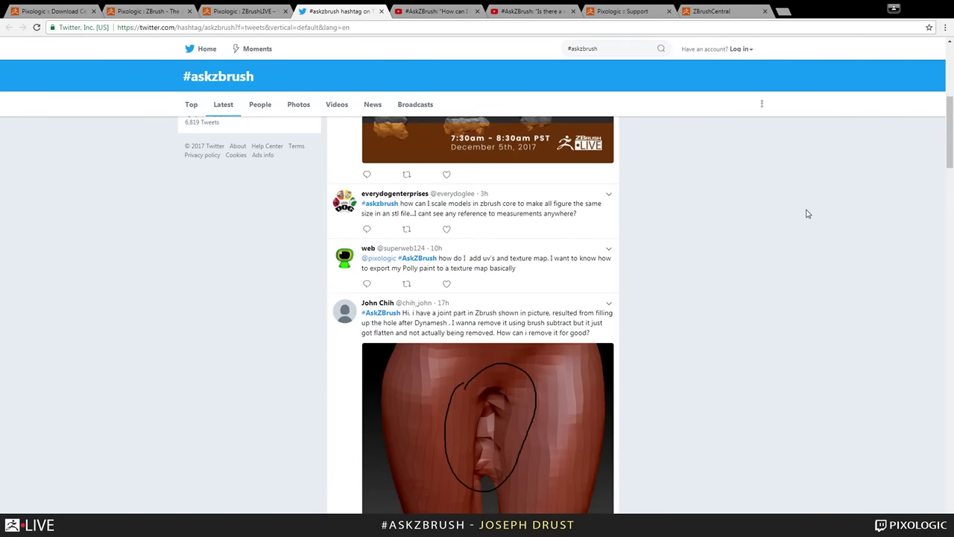
{"action": "scroll", "coordinate": [807, 214], "scroll_direction": "down", "scroll_amount": 6}
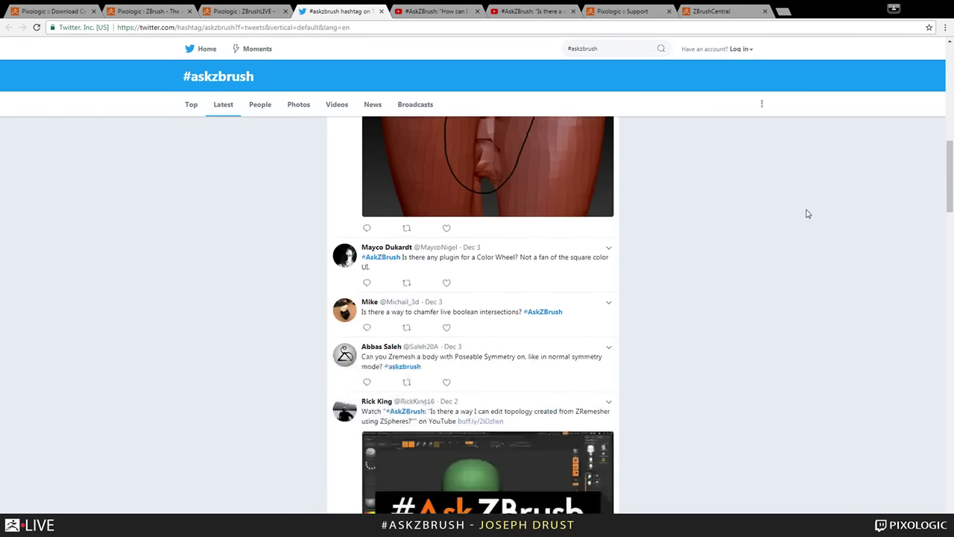
{"action": "scroll", "coordinate": [807, 214], "scroll_direction": "down", "scroll_amount": 2}
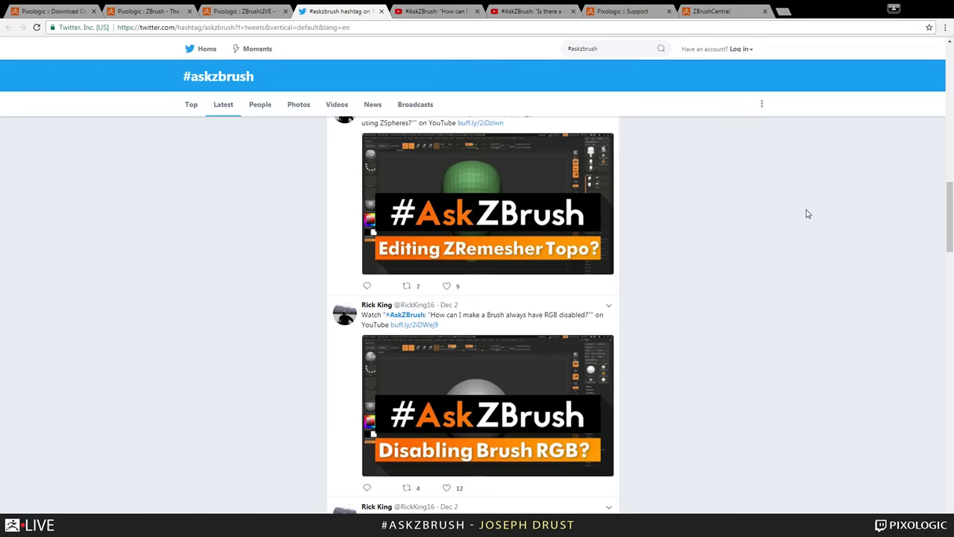
{"action": "scroll", "coordinate": [807, 214], "scroll_direction": "down", "scroll_amount": 3}
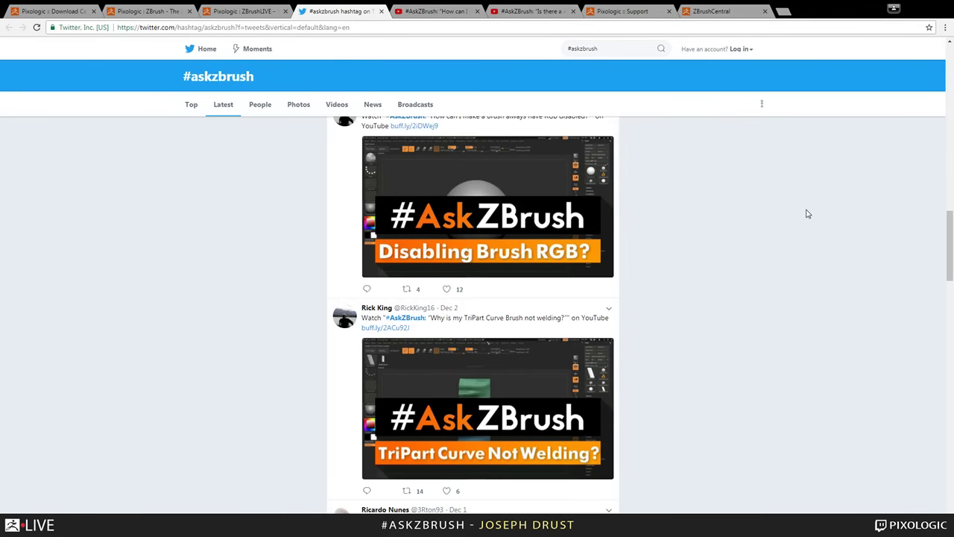
{"action": "scroll", "coordinate": [806, 214], "scroll_direction": "down", "scroll_amount": 2}
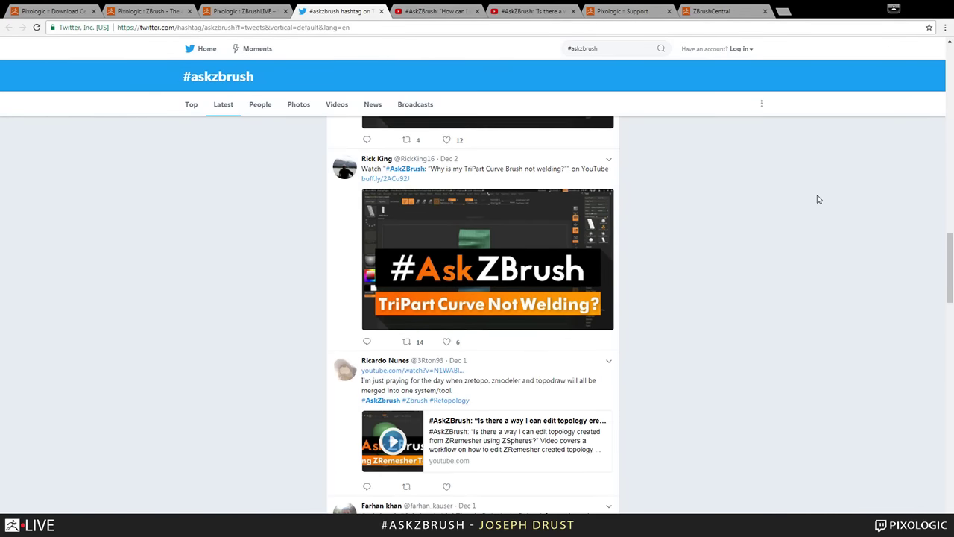
{"action": "scroll", "coordinate": [795, 261], "scroll_direction": "up", "scroll_amount": 15}
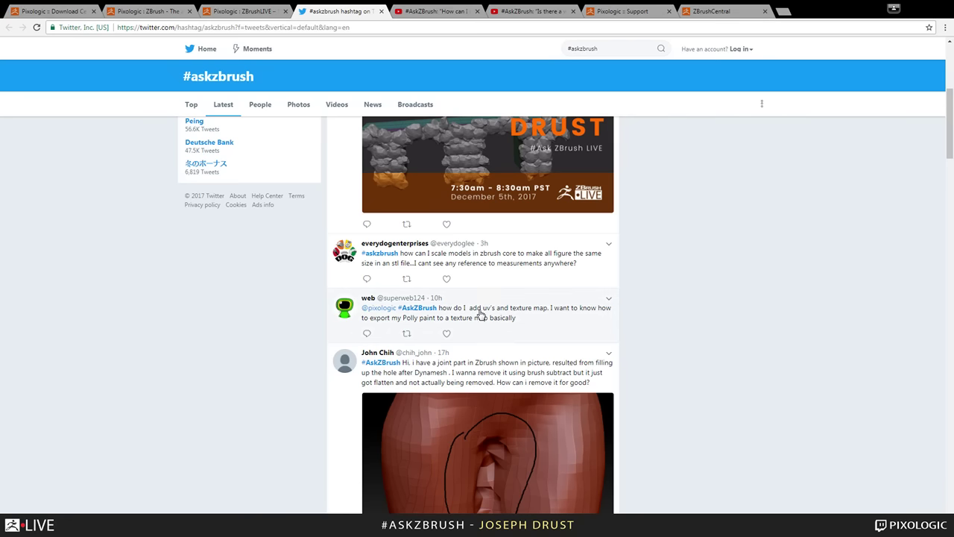
{"action": "scroll", "coordinate": [507, 281], "scroll_direction": "down", "scroll_amount": 1}
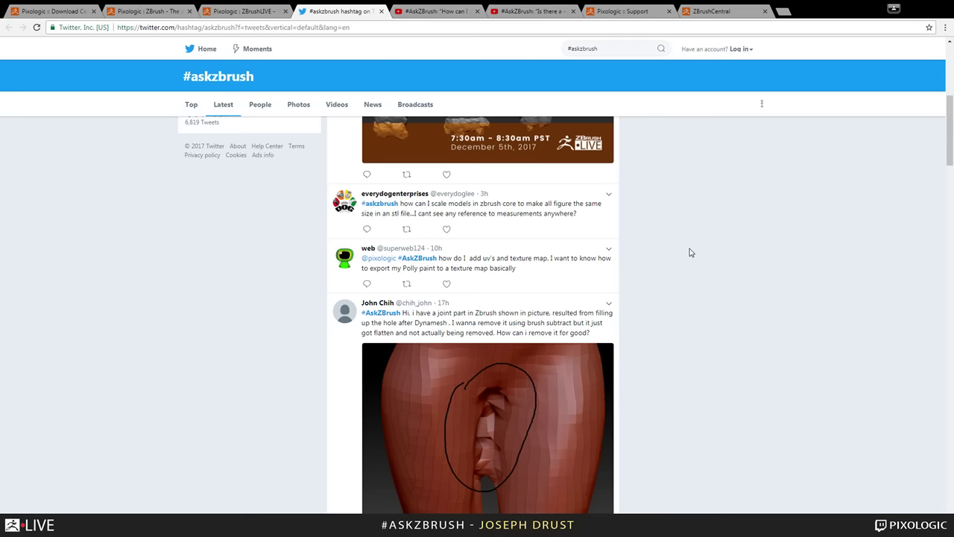
{"action": "scroll", "coordinate": [689, 252], "scroll_direction": "down", "scroll_amount": 1}
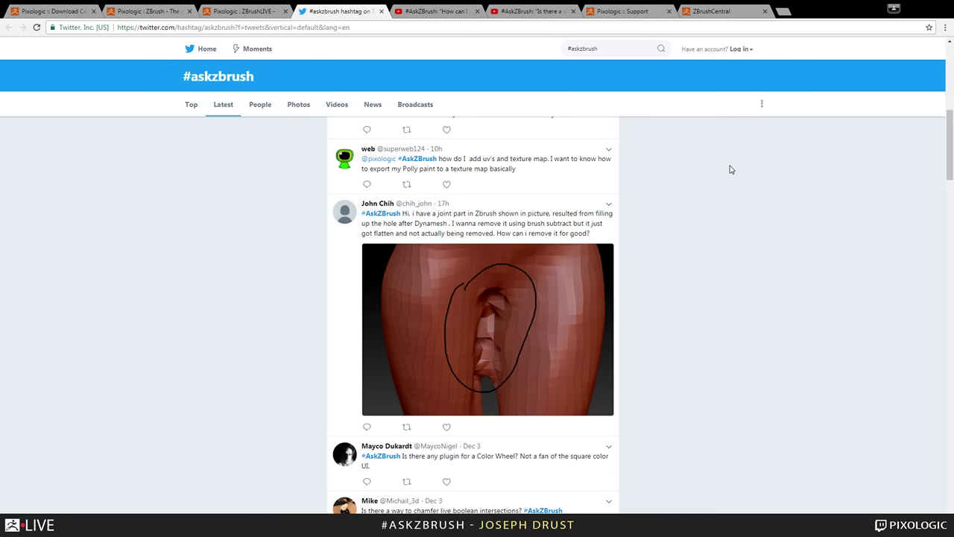
{"action": "scroll", "coordinate": [694, 333], "scroll_direction": "down", "scroll_amount": 1}
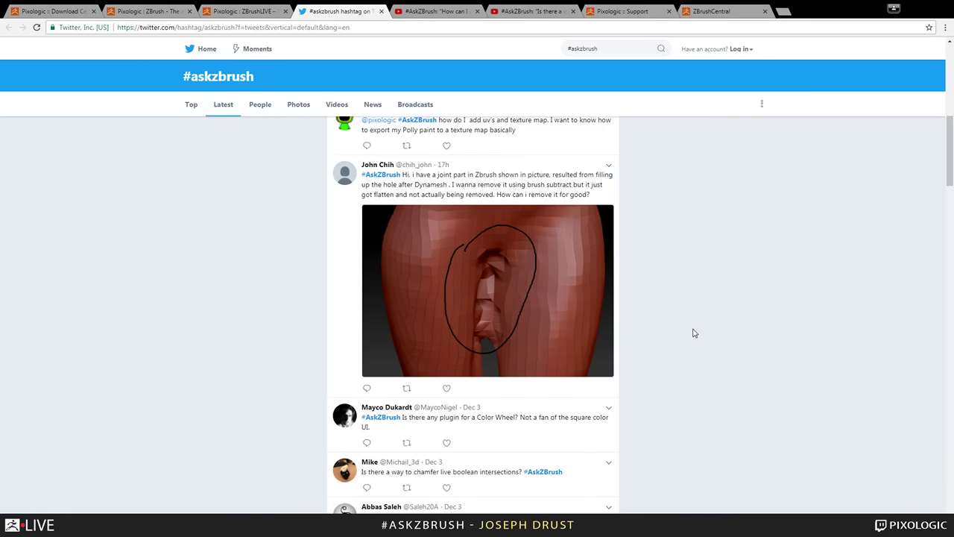
{"action": "scroll", "coordinate": [760, 305], "scroll_direction": "down", "scroll_amount": 2}
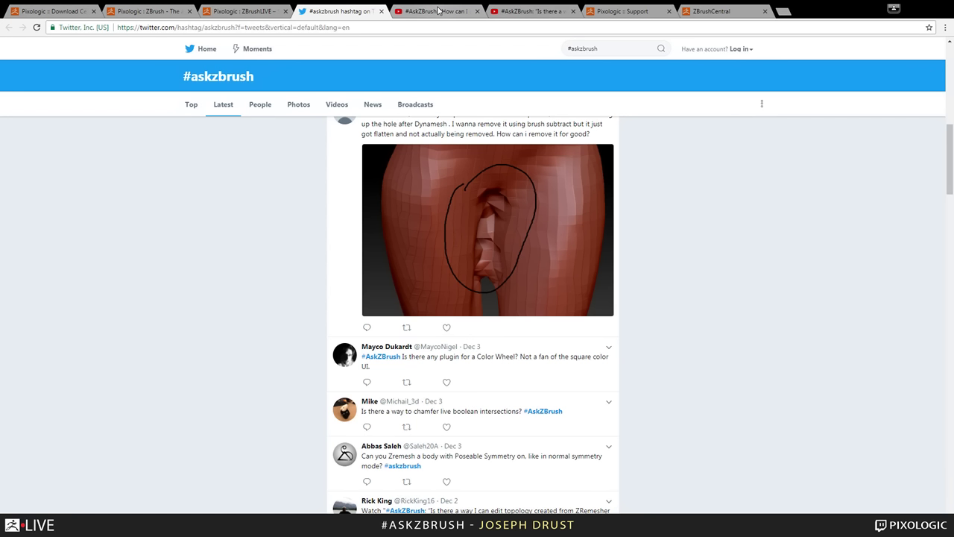
Step: Look through the video lists of the #AskZBrush and #AskZBrush Vol. 2 playlists on YouTube
{"action": "left_click", "coordinate": [439, 10]}
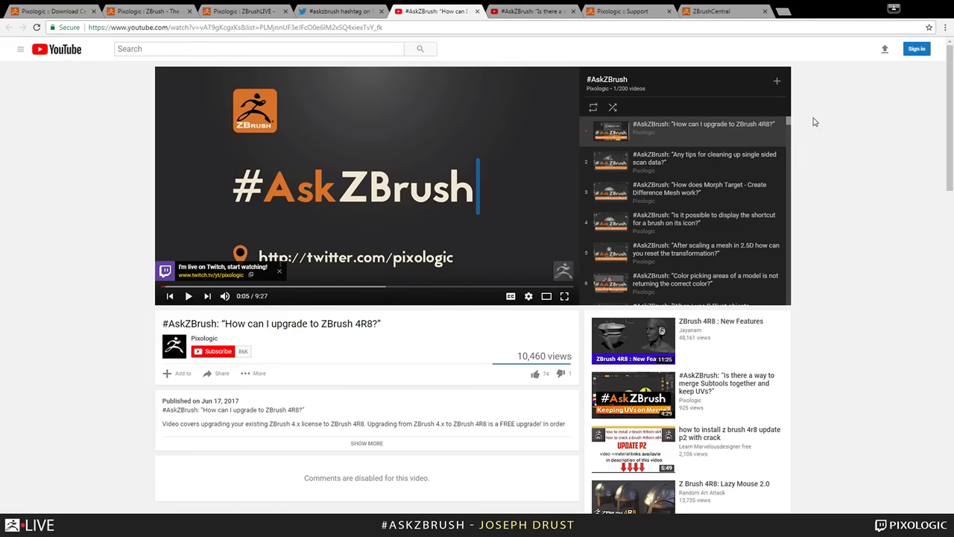
{"action": "left_click_drag", "start_coordinate": [788, 126], "coordinate": [791, 288]}
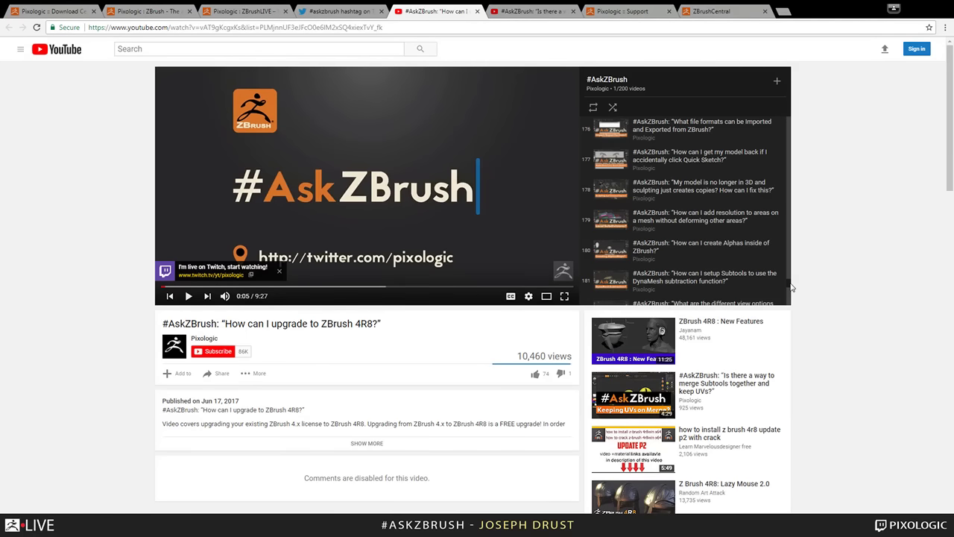
{"action": "left_click", "coordinate": [530, 11]}
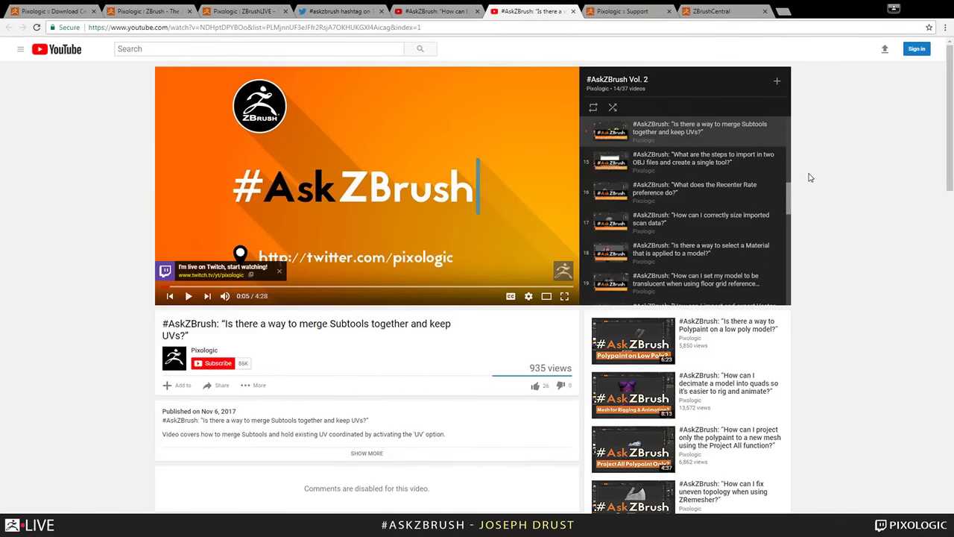
{"action": "scroll", "coordinate": [791, 146], "scroll_direction": "up", "scroll_amount": 5}
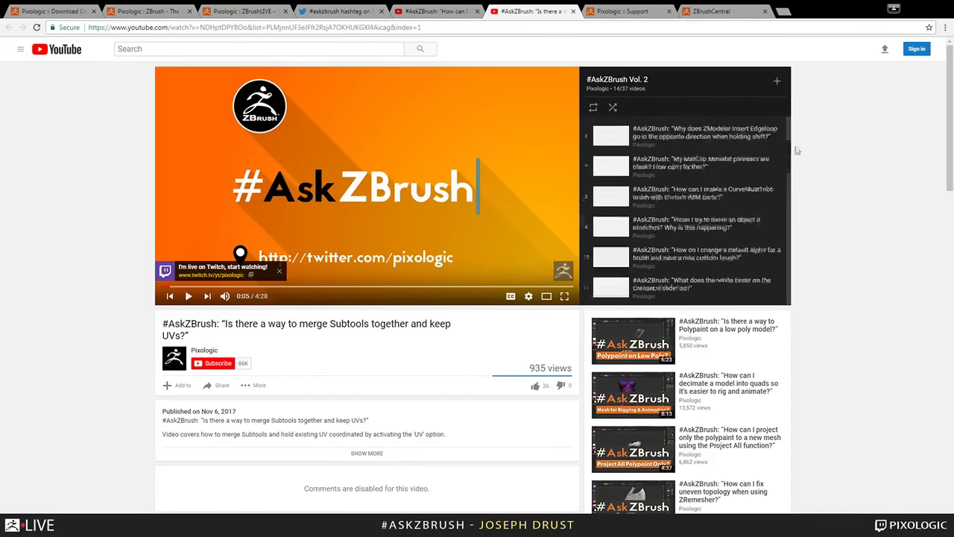
{"action": "scroll", "coordinate": [792, 127], "scroll_direction": "down", "scroll_amount": 1}
{"action": "scroll", "coordinate": [791, 129], "scroll_direction": "up", "scroll_amount": 1}
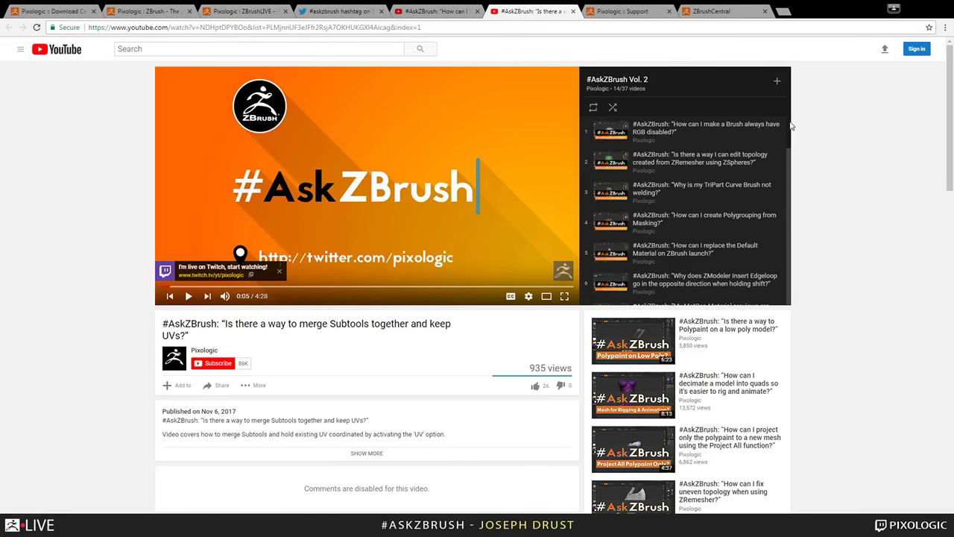
Step: View the knowledgebase on the Pixologic Support site and look over the forum categories on ZBrushCentral
{"action": "left_click", "coordinate": [630, 12]}
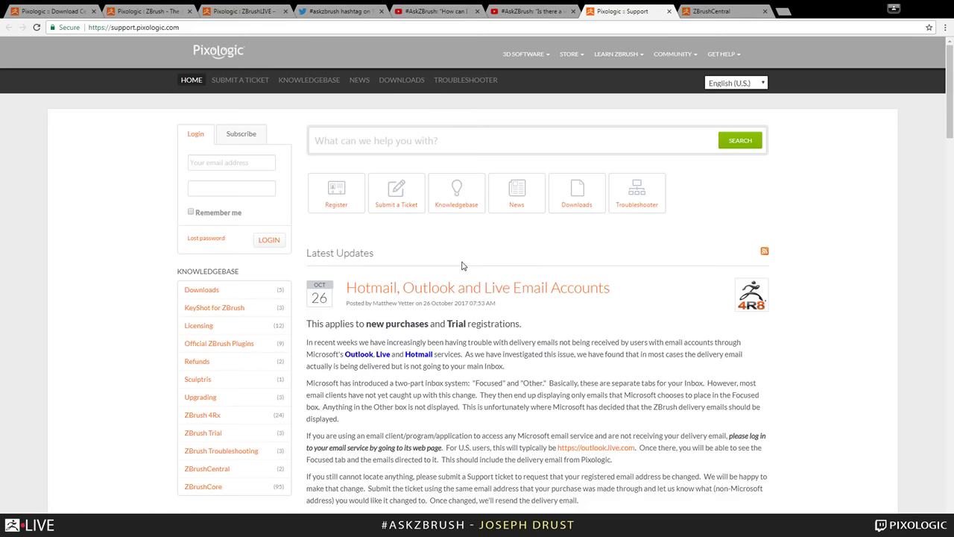
{"action": "left_click", "coordinate": [456, 193]}
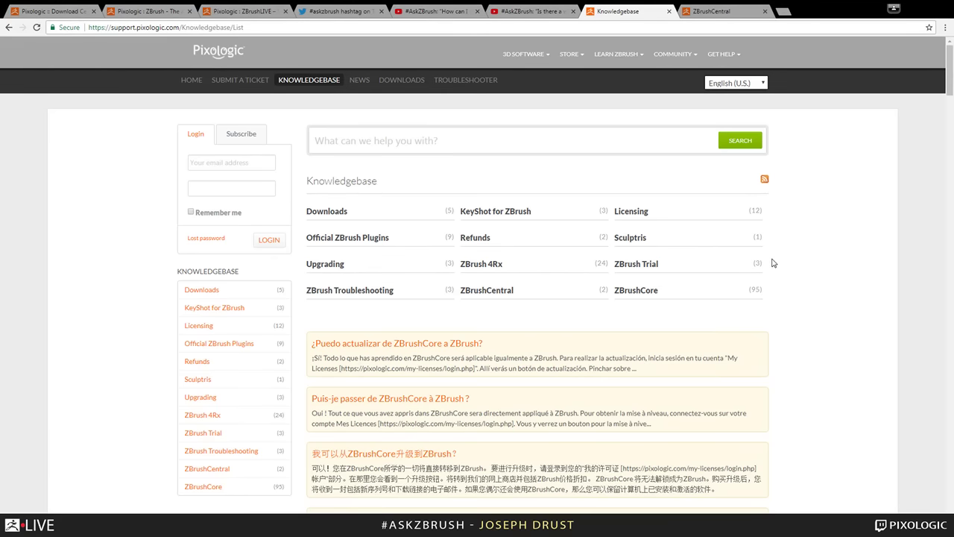
{"action": "left_click", "coordinate": [723, 11]}
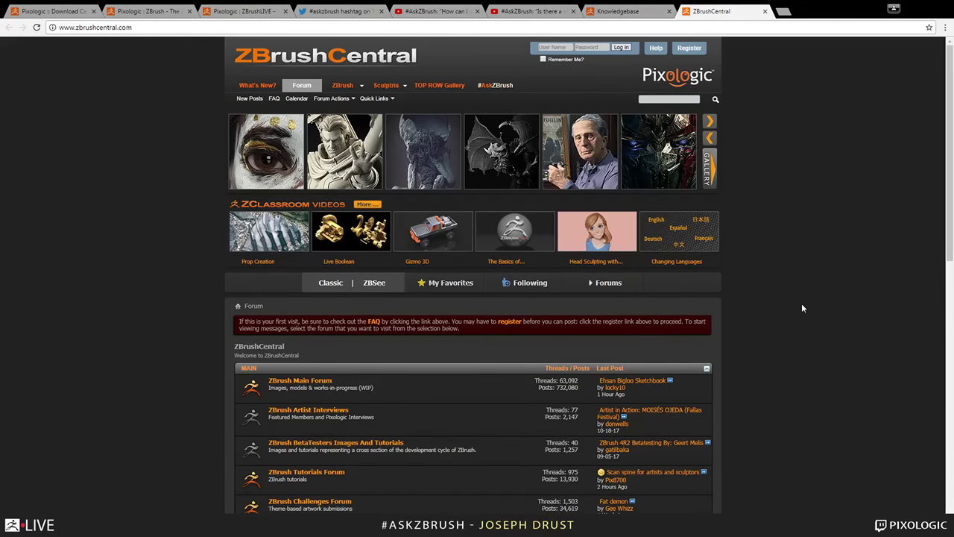
{"action": "scroll", "coordinate": [802, 304], "scroll_direction": "down", "scroll_amount": 2}
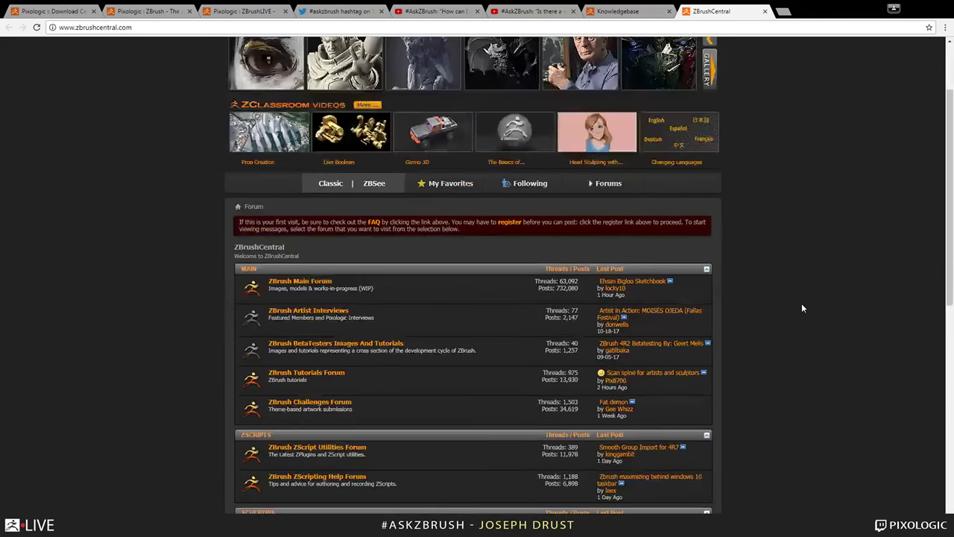
{"action": "scroll", "coordinate": [802, 308], "scroll_direction": "down", "scroll_amount": 2}
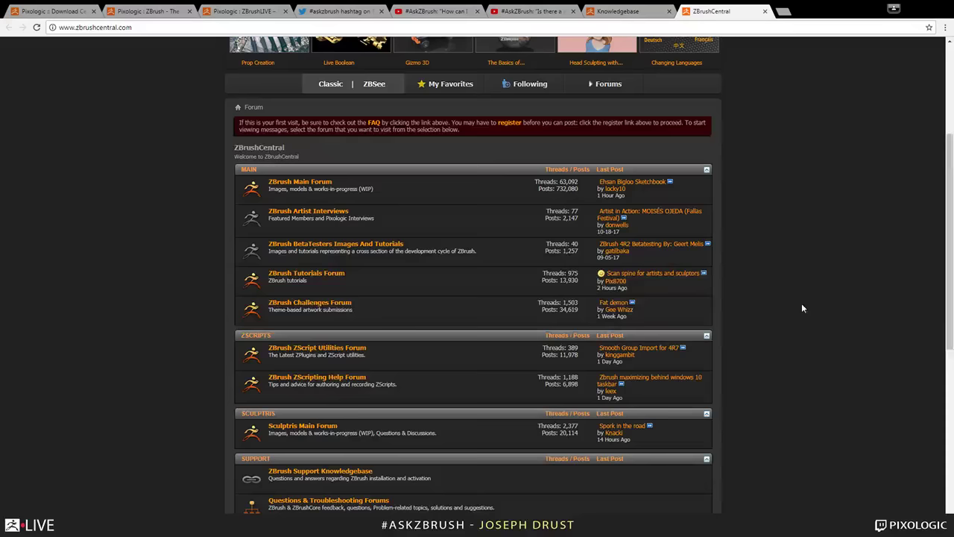
{"action": "scroll", "coordinate": [815, 382], "scroll_direction": "down", "scroll_amount": 2}
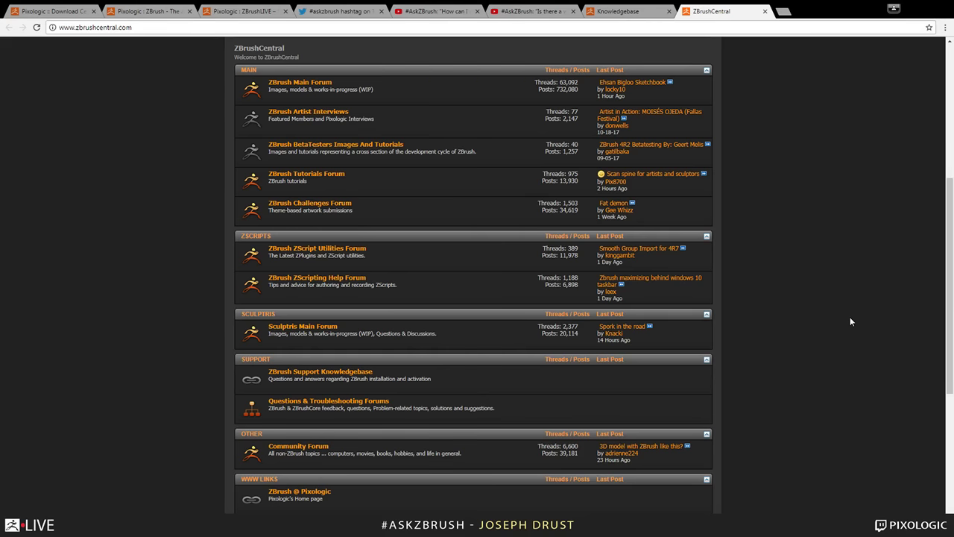
{"action": "scroll", "coordinate": [850, 321], "scroll_direction": "up", "scroll_amount": 3}
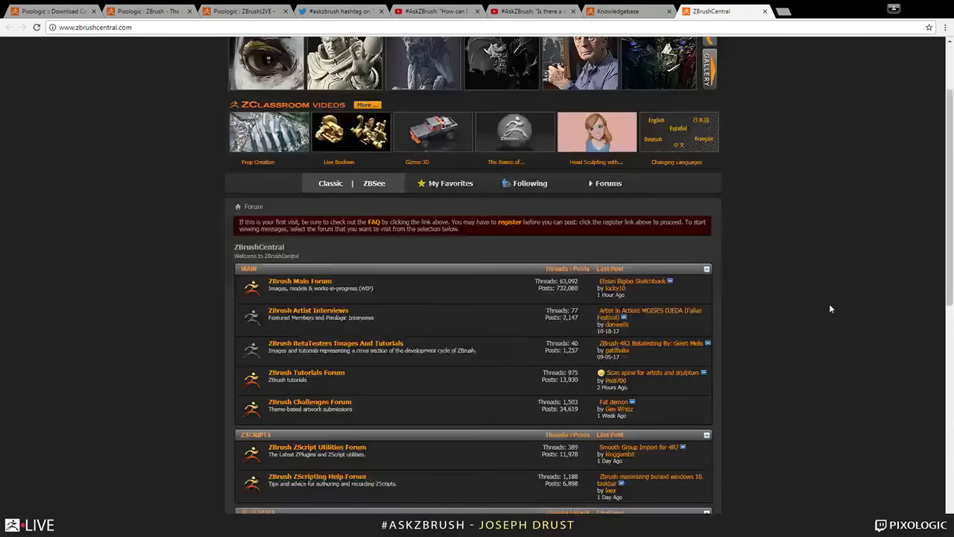
{"action": "scroll", "coordinate": [832, 309], "scroll_direction": "up", "scroll_amount": 2}
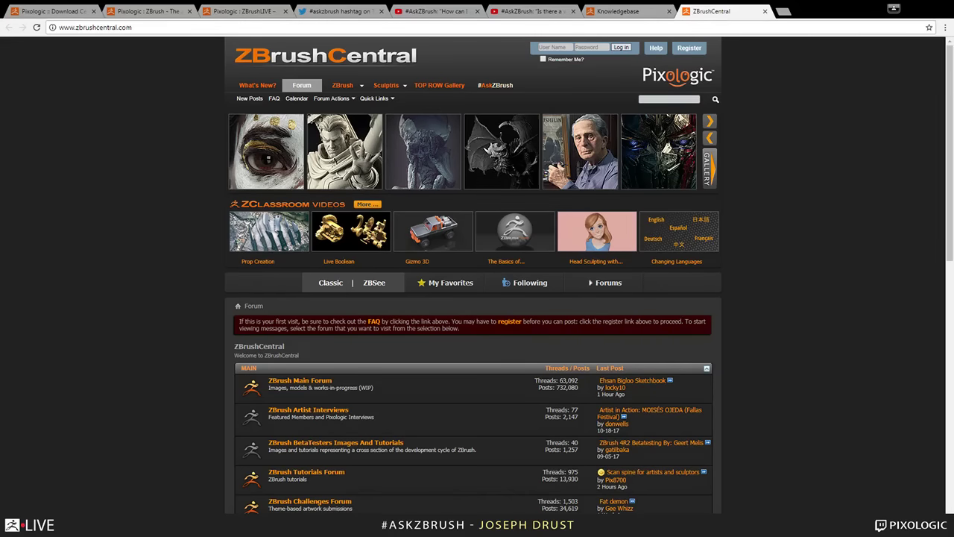
Step: Switch to ZBrush and examine the purple cylinder's cap and side topology from several angles
{"action": "key", "text": "alt+Tab"}
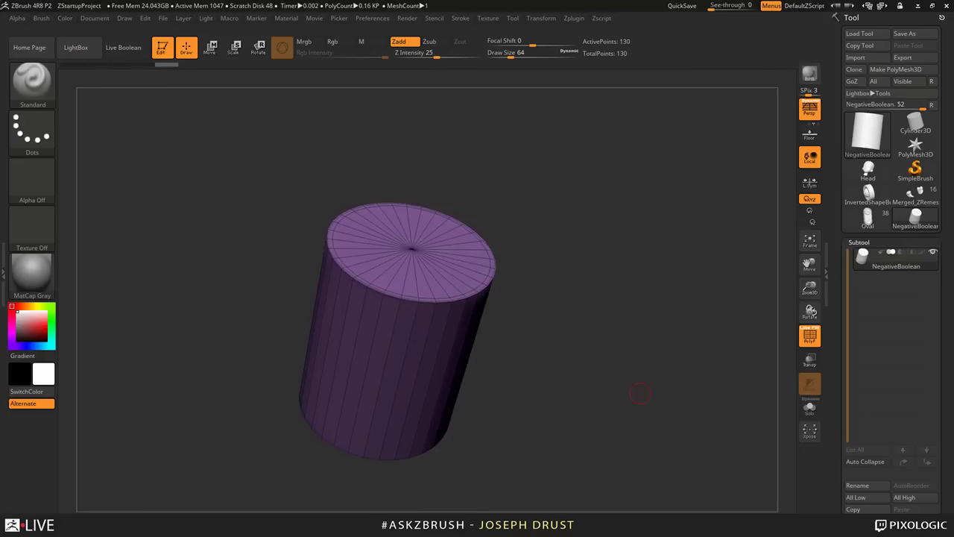
{"action": "left_click_drag", "start_coordinate": [640, 393], "coordinate": [665, 220]}
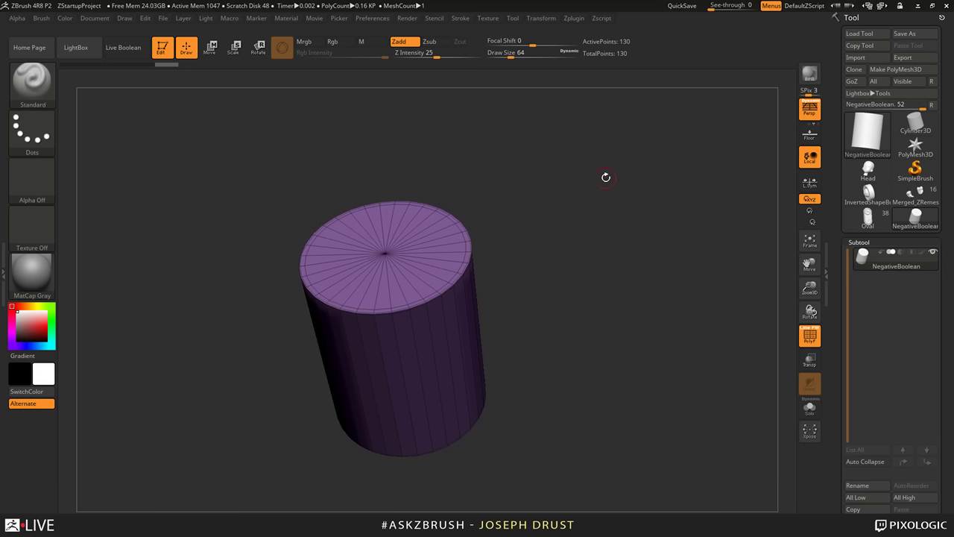
{"action": "left_click_drag", "start_coordinate": [605, 177], "coordinate": [597, 232]}
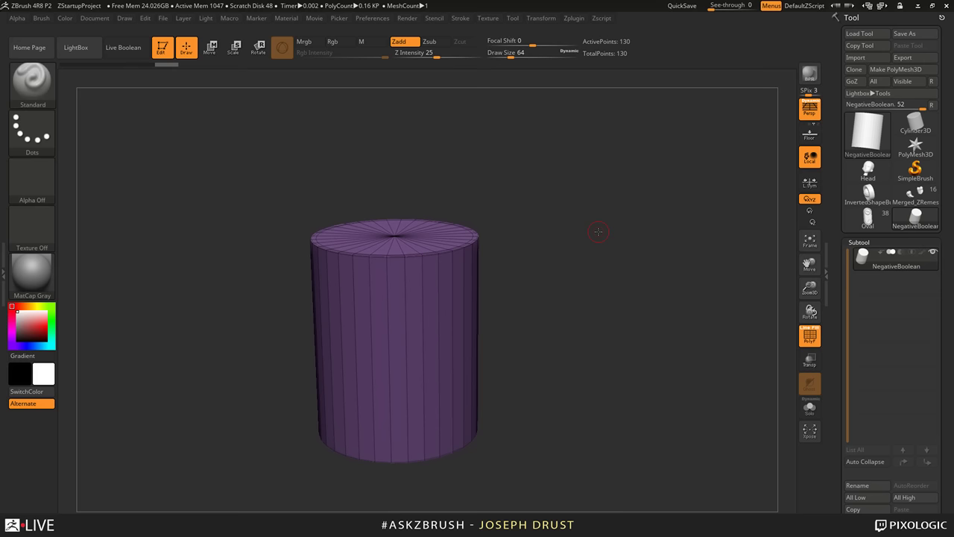
{"action": "left_click_drag", "start_coordinate": [598, 232], "coordinate": [605, 226]}
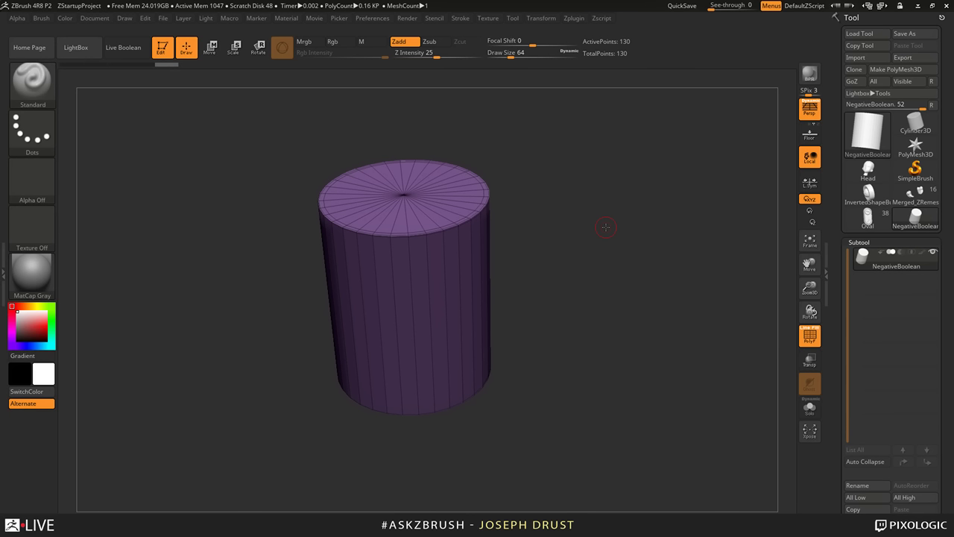
{"action": "left_click_drag", "start_coordinate": [605, 227], "coordinate": [633, 320]}
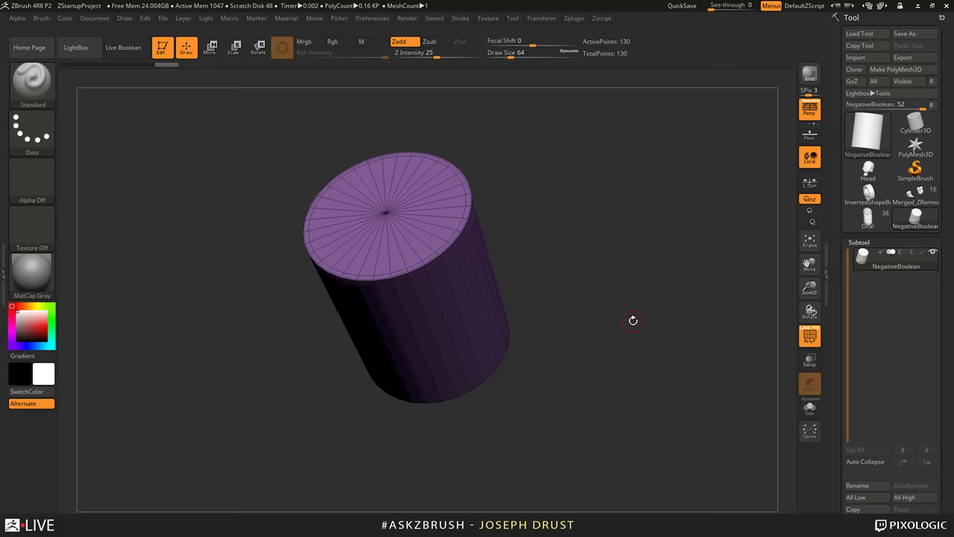
{"action": "mouse_move", "coordinate": [633, 320]}
{"action": "left_mouse_down"}
{"action": "mouse_move", "coordinate": [645, 302]}
{"action": "mouse_move", "coordinate": [616, 328]}
{"action": "left_mouse_up"}
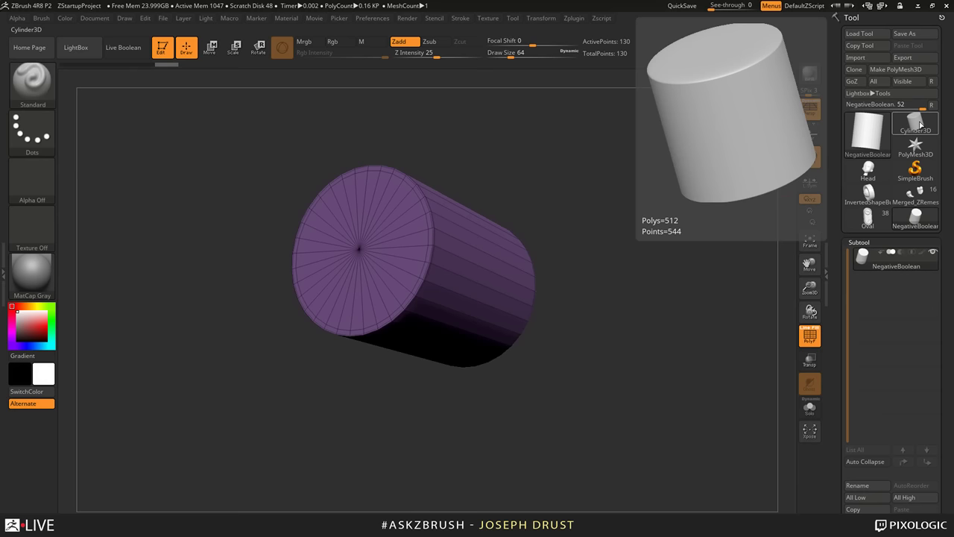
Step: Load the Cylinder3D primitive and convert it to a PolyMesh3D
{"action": "left_click", "coordinate": [915, 123]}
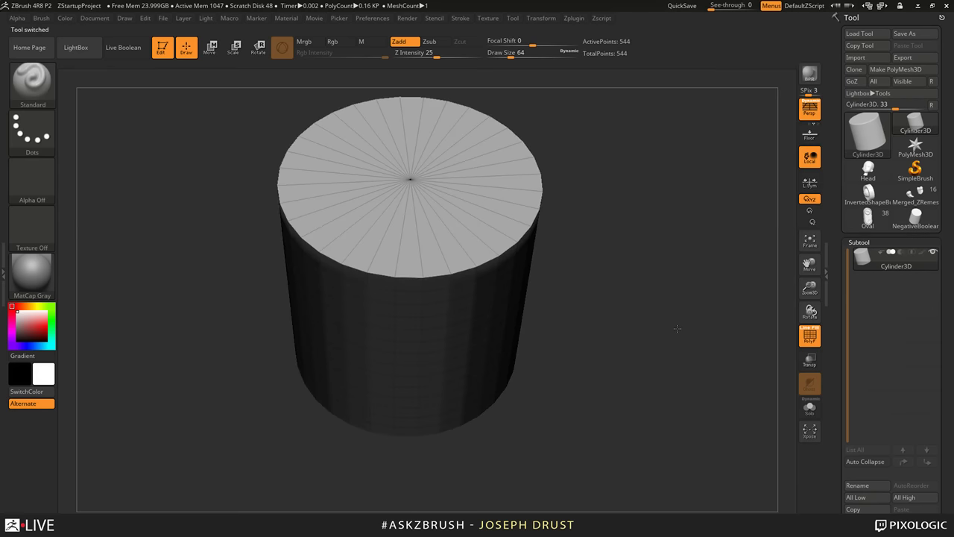
{"action": "left_click", "coordinate": [898, 69]}
{"action": "left_click_drag", "start_coordinate": [602, 284], "coordinate": [615, 321]}
Step: Remove the horizontal edge loops from the cylinder's side using the EdgeLoop geometry option Delete Loops
{"action": "left_click_drag", "start_coordinate": [945, 447], "coordinate": [945, 112]}
{"action": "left_click", "coordinate": [862, 150]}
{"action": "left_click", "coordinate": [860, 268]}
{"action": "left_click", "coordinate": [867, 458]}
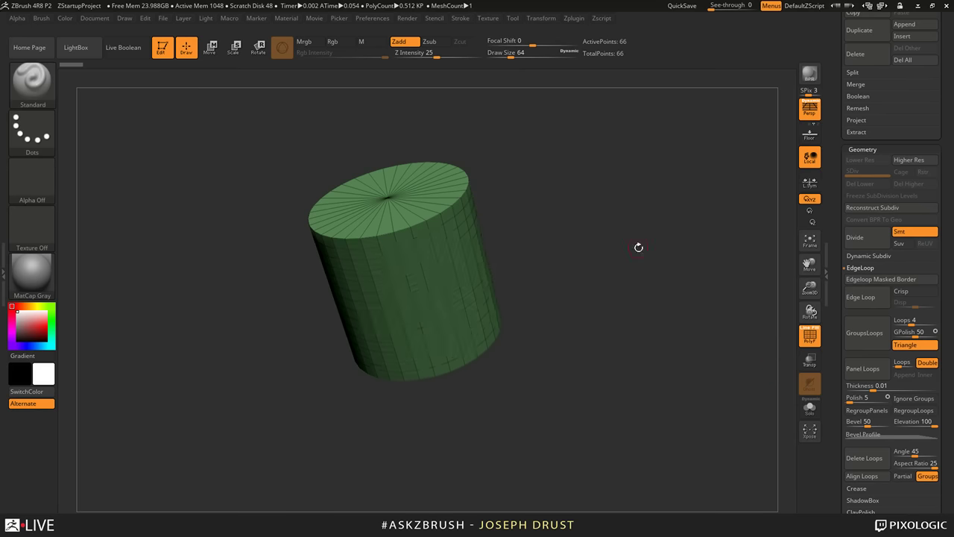
{"action": "left_click_drag", "start_coordinate": [663, 277], "coordinate": [605, 263]}
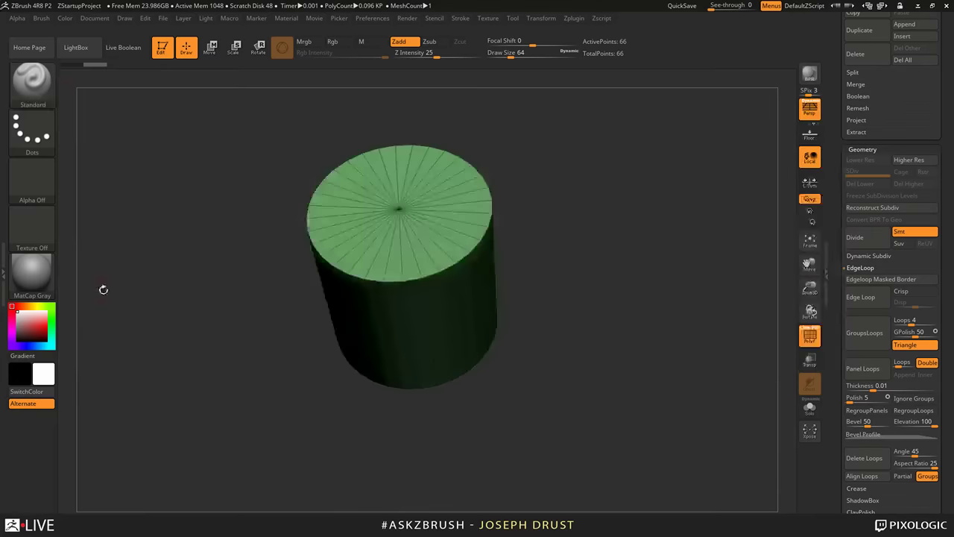
Step: Choose the ZModeler brush and insert one edge loop on the cylinder's upper cap, close to its rim
{"action": "left_click", "coordinate": [41, 94]}
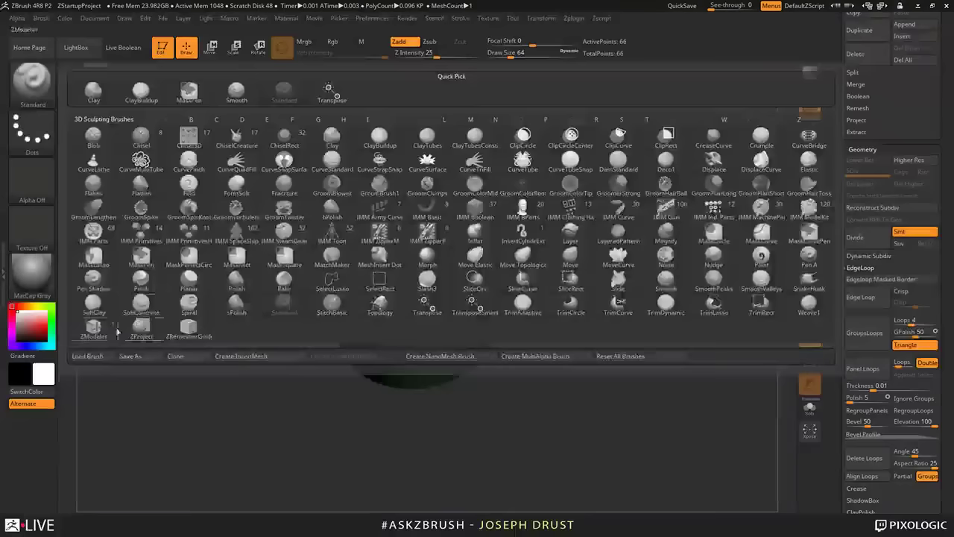
{"action": "left_click", "coordinate": [111, 328]}
{"action": "left_click_drag", "start_coordinate": [606, 273], "coordinate": [513, 284]}
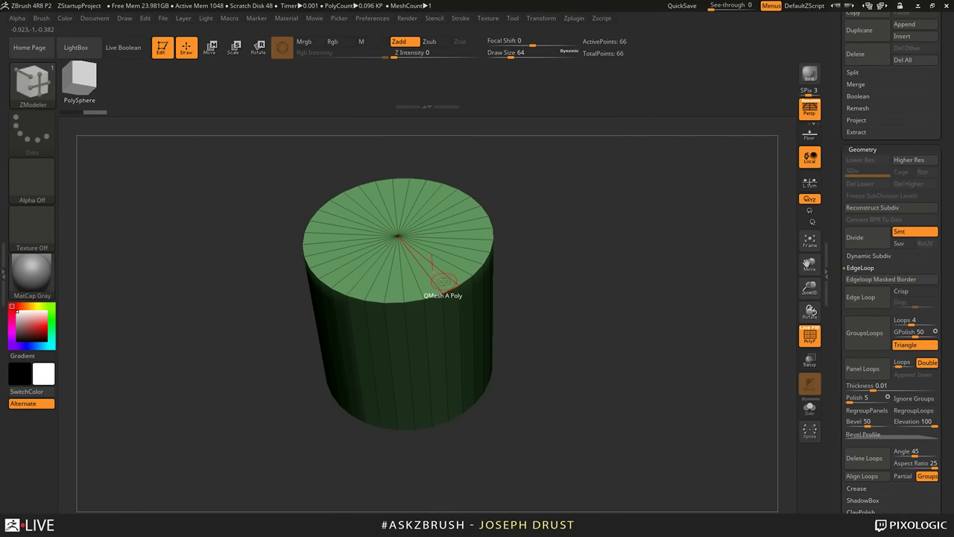
{"action": "left_click_drag", "start_coordinate": [443, 281], "coordinate": [433, 287]}
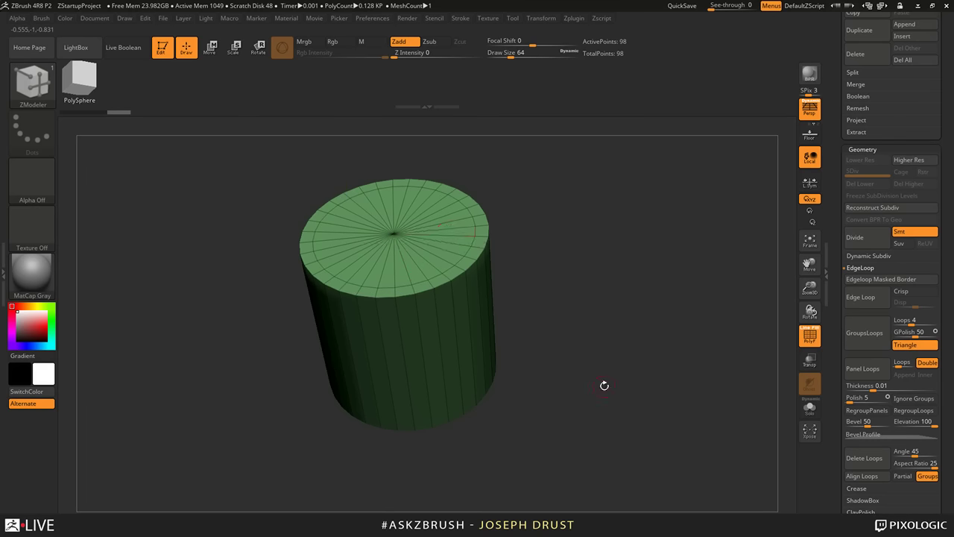
Step: Insert one edge loop on the green cylinder's opposite cap, close to its rim
{"action": "left_click_drag", "start_coordinate": [604, 385], "coordinate": [459, 451]}
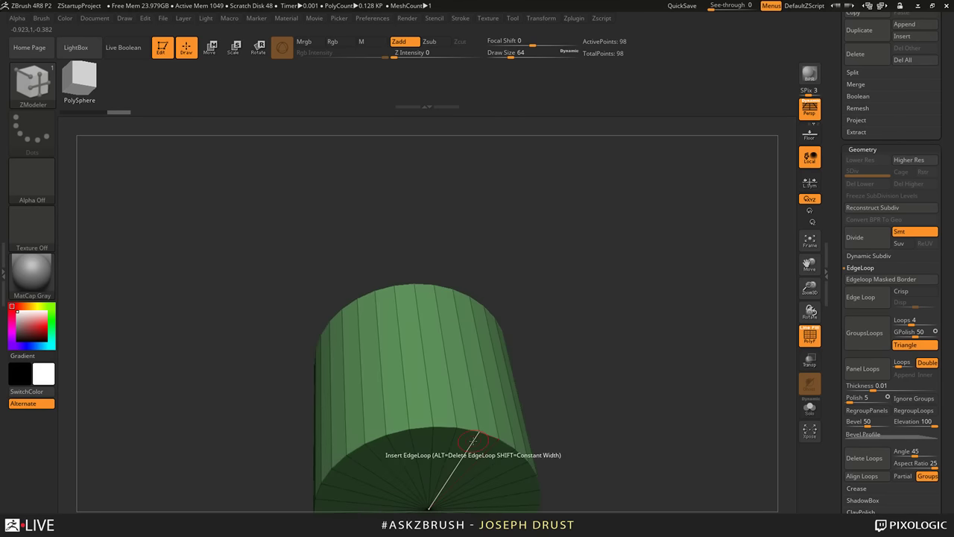
{"action": "left_click", "coordinate": [473, 439]}
{"action": "left_click_drag", "start_coordinate": [641, 372], "coordinate": [633, 322]}
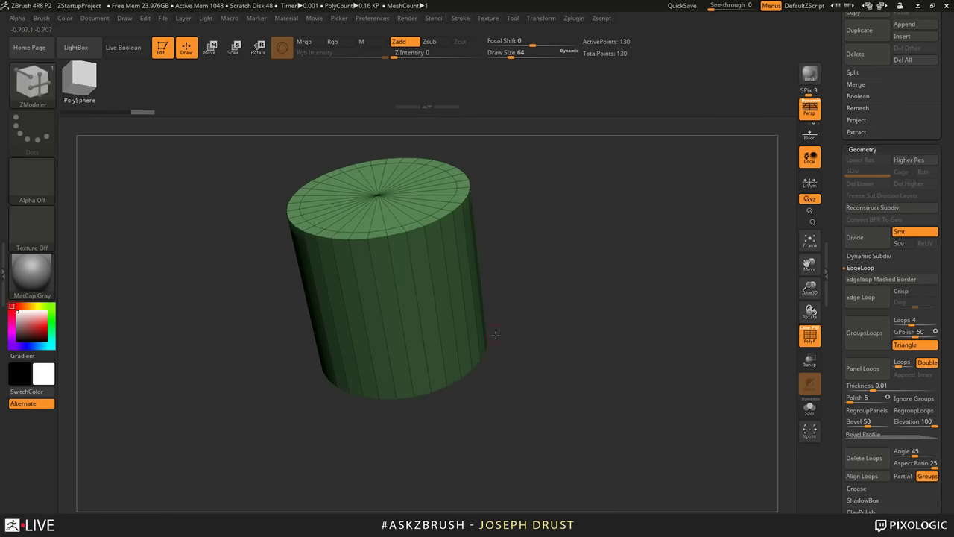
Step: Switch to the NegativeBoolean cylinder and examine the edge loops on its cap
{"action": "left_click_drag", "start_coordinate": [838, 111], "coordinate": [833, 257]}
{"action": "left_click", "coordinate": [907, 218]}
{"action": "left_click_drag", "start_coordinate": [675, 310], "coordinate": [572, 229]}
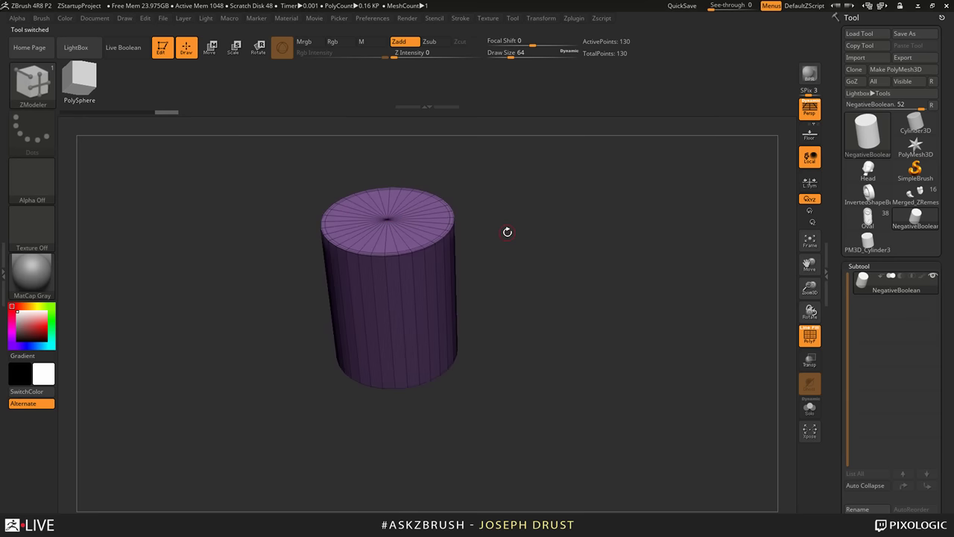
{"action": "left_click_drag", "start_coordinate": [507, 232], "coordinate": [599, 322]}
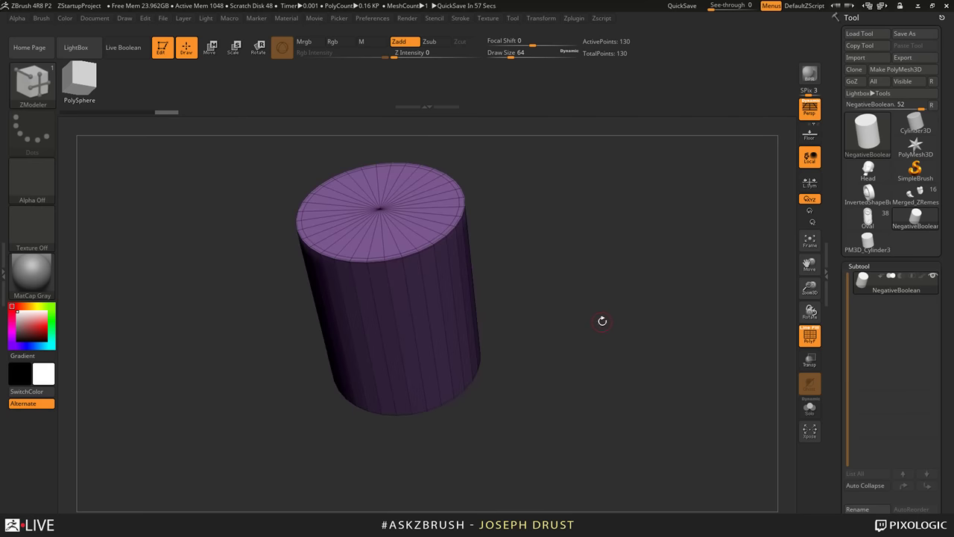
Step: View the Oval tool's part in Solo mode without polyframe and return to the NegativeBoolean cylinder
{"action": "left_click", "coordinate": [868, 216]}
{"action": "left_click_drag", "start_coordinate": [726, 281], "coordinate": [568, 281]}
{"action": "left_click", "coordinate": [809, 409]}
{"action": "key", "text": "shift+f"}
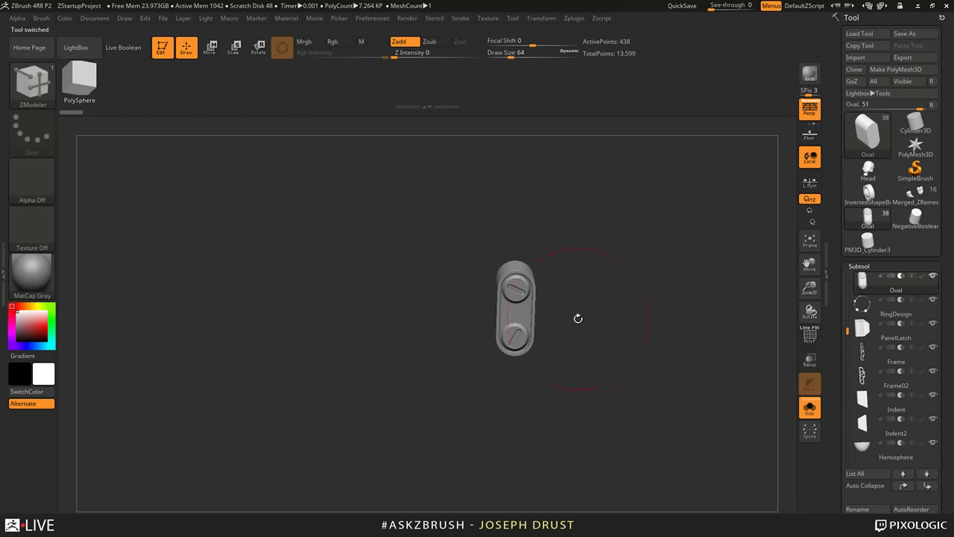
{"action": "left_click", "coordinate": [916, 221]}
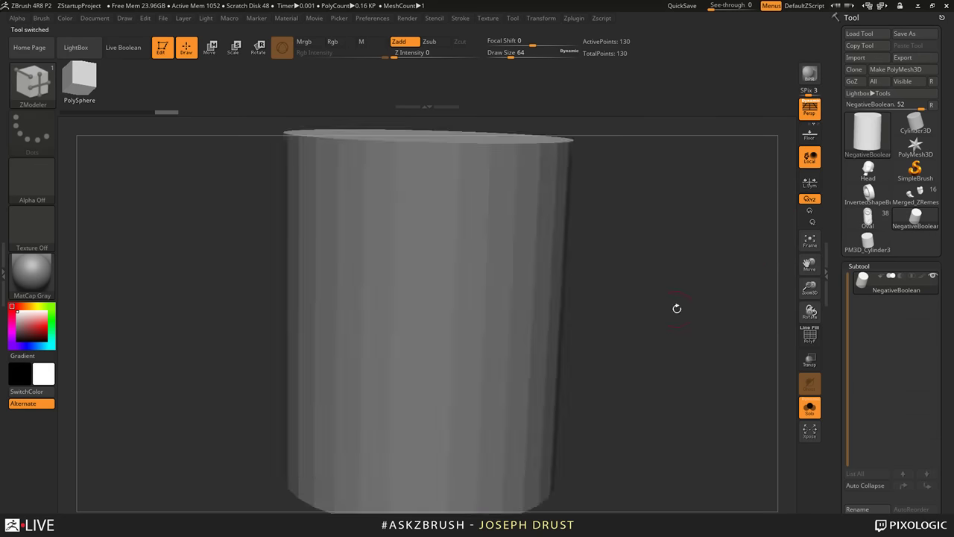
Step: Face the cylinder's cap straight on with perspective turned off and the polyframe shown
{"action": "mouse_move", "coordinate": [657, 342]}
{"action": "left_mouse_down", "text": "alt"}
{"action": "mouse_move", "coordinate": [636, 351]}
{"action": "mouse_move", "coordinate": [649, 277]}
{"action": "mouse_move", "coordinate": [651, 336]}
{"action": "left_mouse_up", "text": "alt"}
{"action": "key", "text": "p"}
{"action": "left_click", "coordinate": [809, 336]}
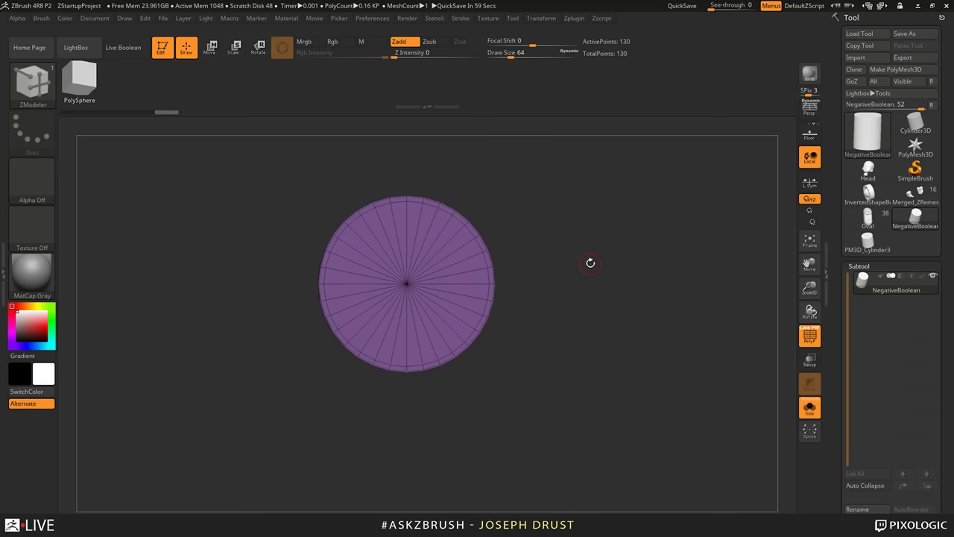
{"action": "left_click_drag", "start_coordinate": [693, 166], "coordinate": [405, 430], "text": "ctrl"}
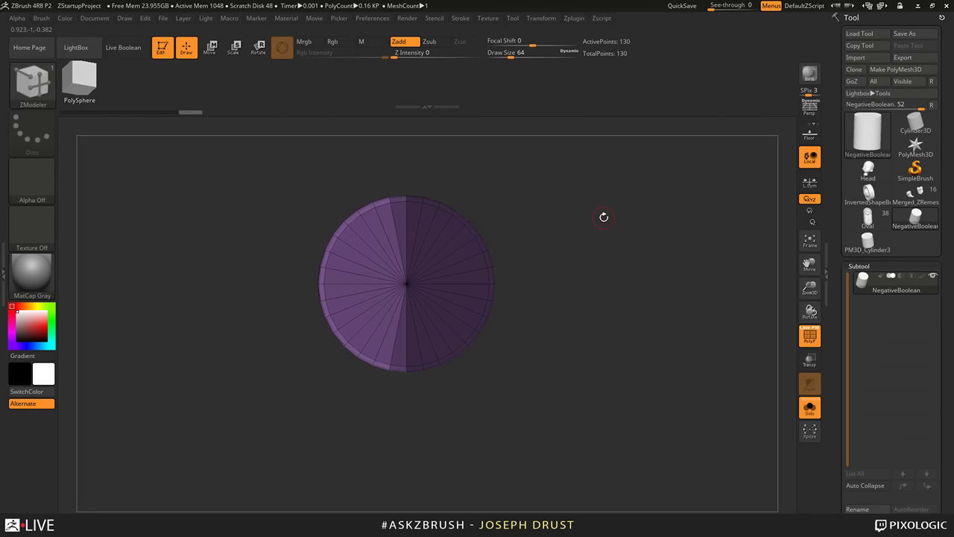
{"action": "key", "text": "ctrl"}
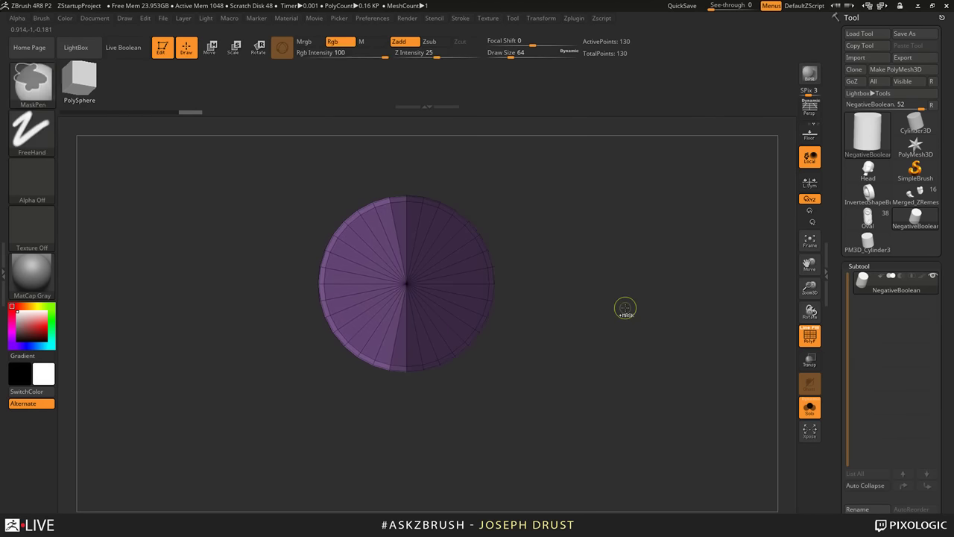
{"action": "left_click", "coordinate": [624, 307], "text": "ctrl"}
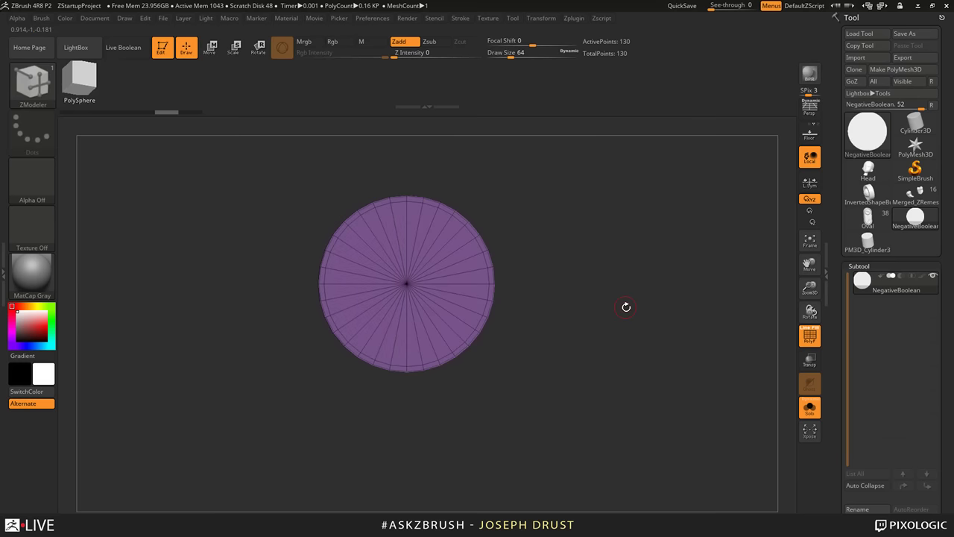
Step: Mask the cylinder up to its centre line so that one half stays free for moving
{"action": "key", "text": "ctrl"}
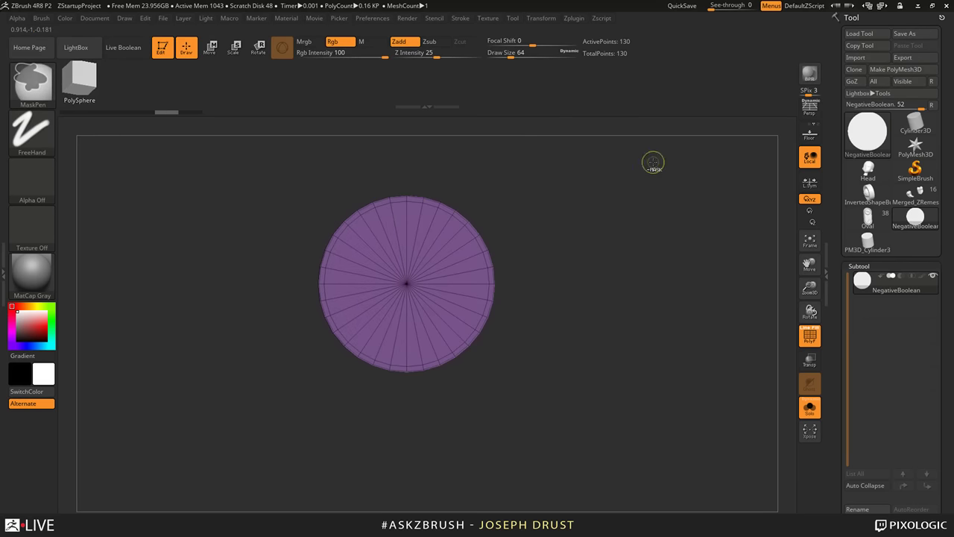
{"action": "mouse_move", "coordinate": [651, 163]}
{"action": "left_mouse_down", "text": "ctrl"}
{"action": "mouse_move", "coordinate": [457, 398]}
{"action": "mouse_move", "coordinate": [403, 411]}
{"action": "left_mouse_up", "text": "ctrl"}
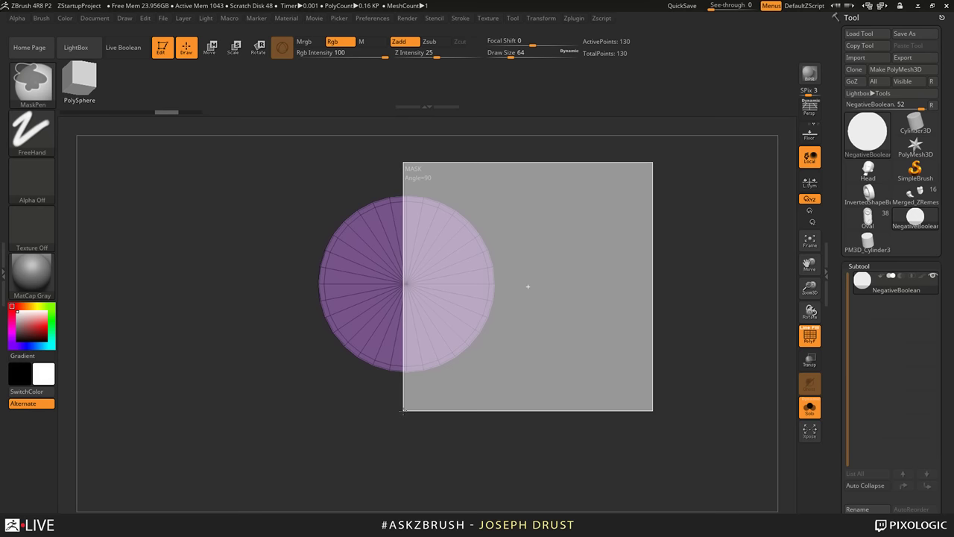
{"action": "left_click_drag", "start_coordinate": [402, 411], "coordinate": [404, 411], "text": "ctrl"}
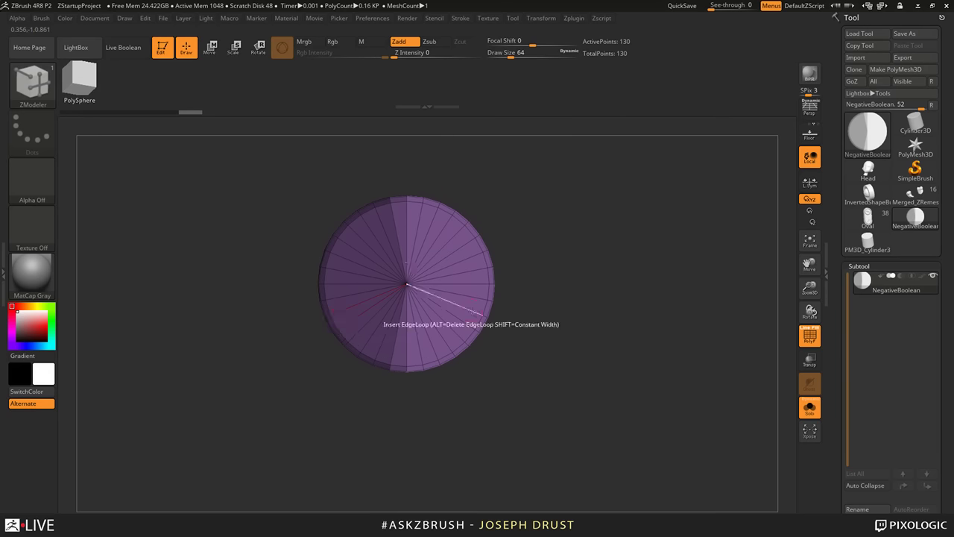
Step: Pull the cylinder's unmasked half away along Z with the Move gizmo to form an oblong, and clear the mask
{"action": "key", "text": "w"}
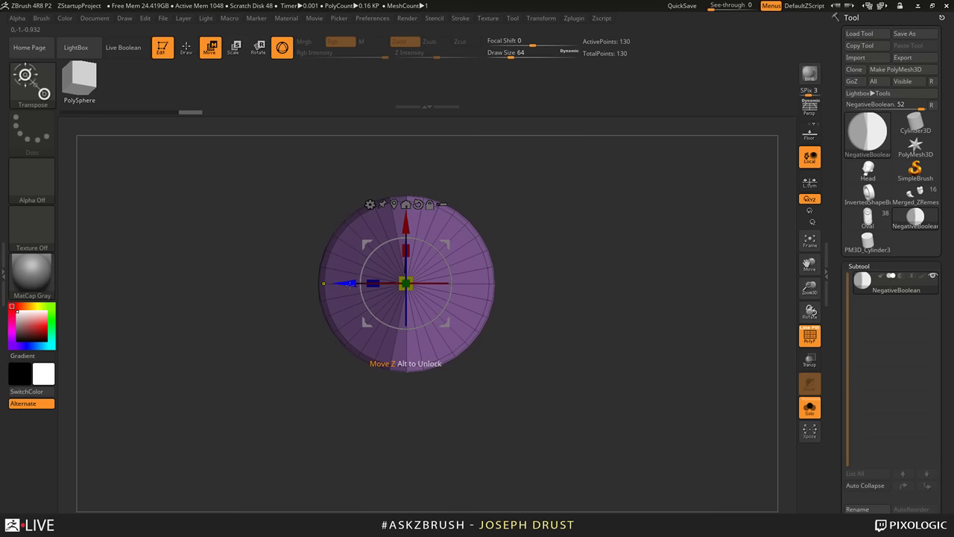
{"action": "left_click_drag", "start_coordinate": [350, 283], "coordinate": [406, 284]}
{"action": "left_click_drag", "start_coordinate": [487, 291], "coordinate": [614, 292]}
{"action": "left_click_drag", "start_coordinate": [590, 428], "coordinate": [611, 469], "text": "ctrl"}
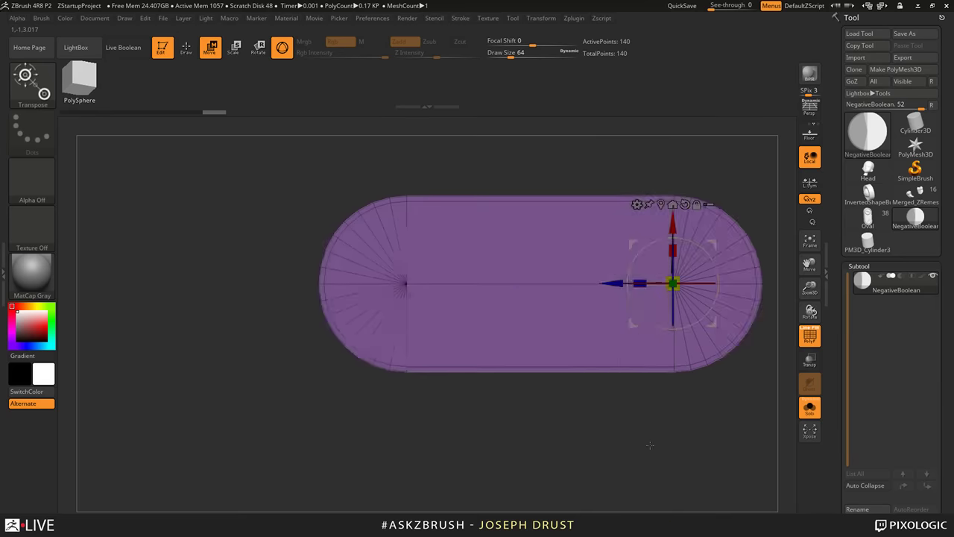
Step: Return to Draw mode and insert a ZModeler edge loop on the oblong's cap, about midway between its centre line and rim
{"action": "left_click_drag", "start_coordinate": [649, 443], "coordinate": [681, 361]}
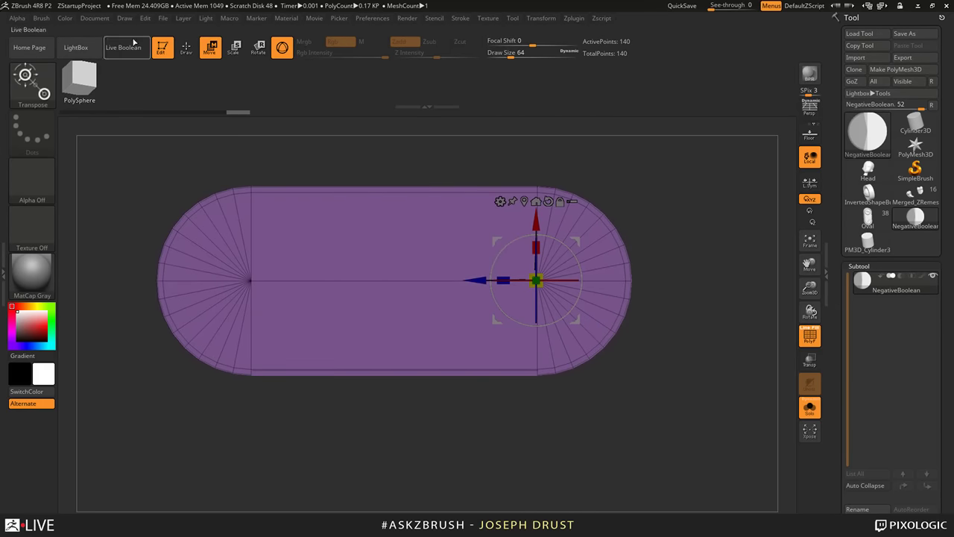
{"action": "left_click", "coordinate": [186, 48]}
{"action": "mouse_move", "coordinate": [653, 211]}
{"action": "left_mouse_down"}
{"action": "mouse_move", "coordinate": [642, 177]}
{"action": "mouse_move", "coordinate": [646, 195]}
{"action": "left_mouse_up"}
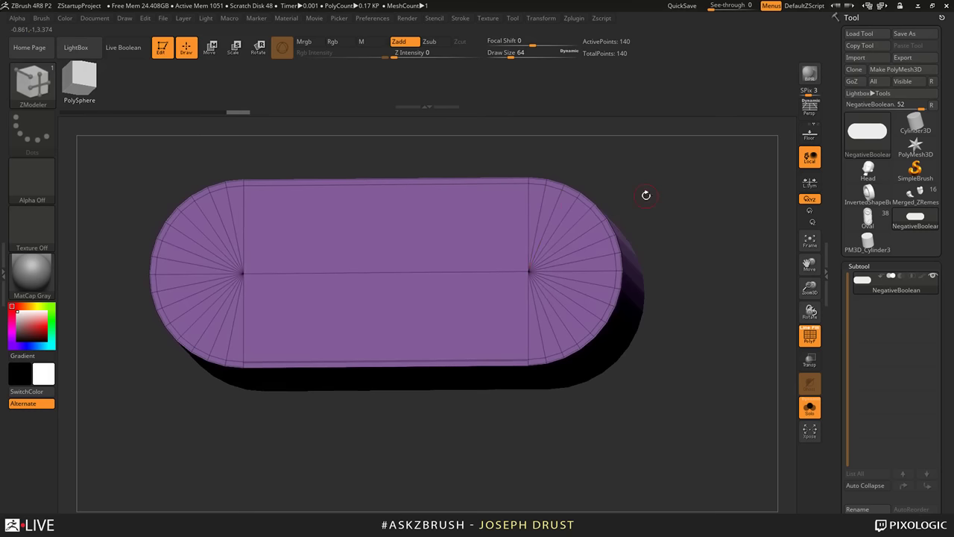
{"action": "left_click", "coordinate": [528, 192]}
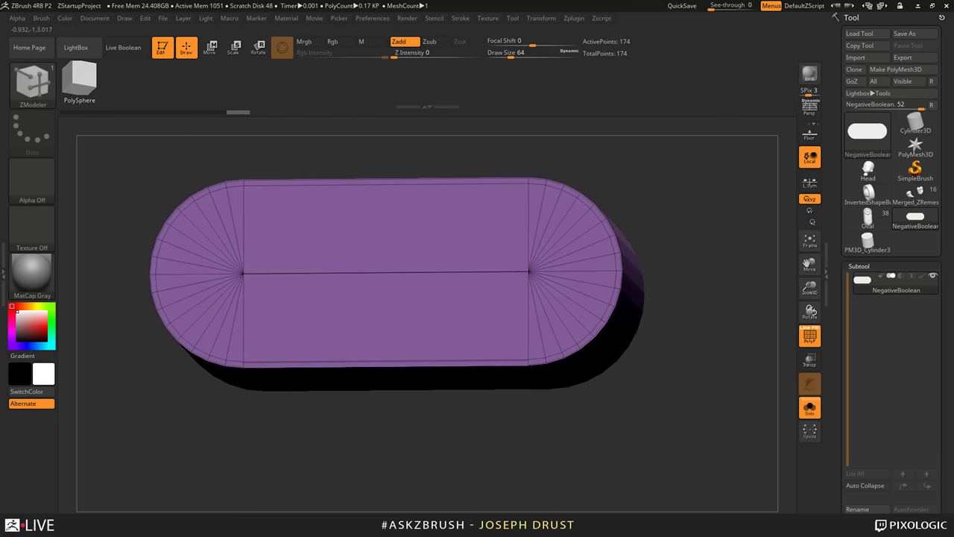
{"action": "left_click_drag", "start_coordinate": [528, 271], "coordinate": [528, 225]}
Step: Try adding supporting edge loops on the oblong's side and around its rim
{"action": "left_click_drag", "start_coordinate": [717, 249], "coordinate": [707, 176]}
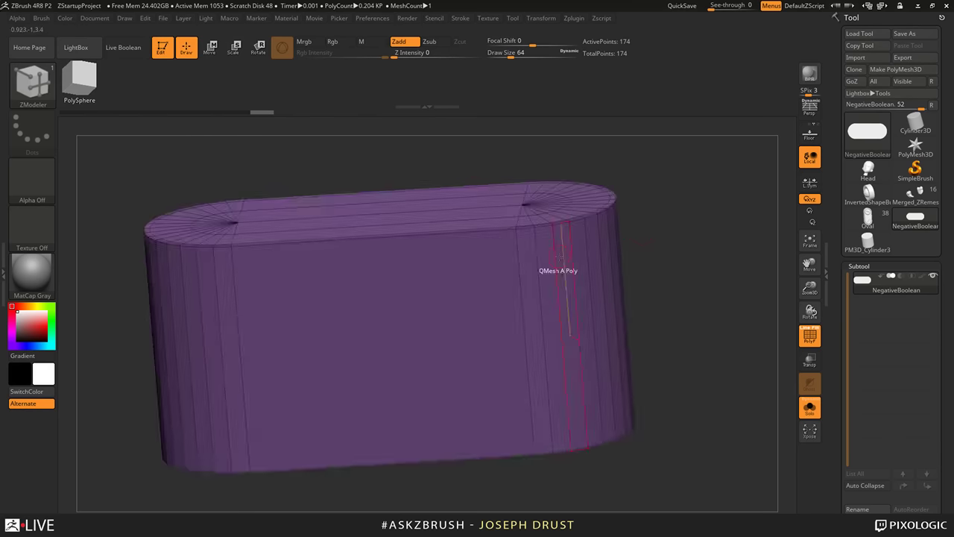
{"action": "left_click", "coordinate": [537, 257]}
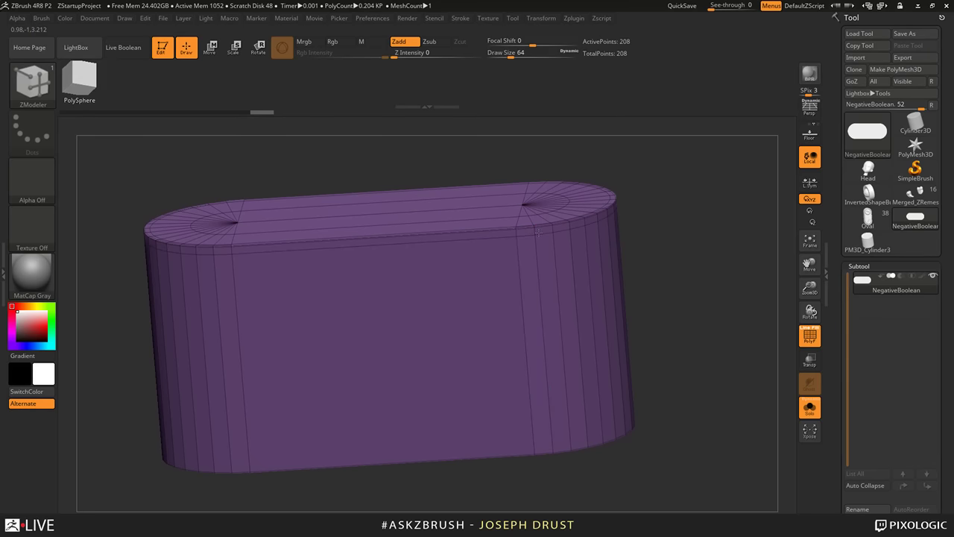
{"action": "right_click_drag", "start_coordinate": [538, 232], "coordinate": [582, 218], "text": "ctrl"}
{"action": "left_click", "coordinate": [582, 217], "text": "alt"}
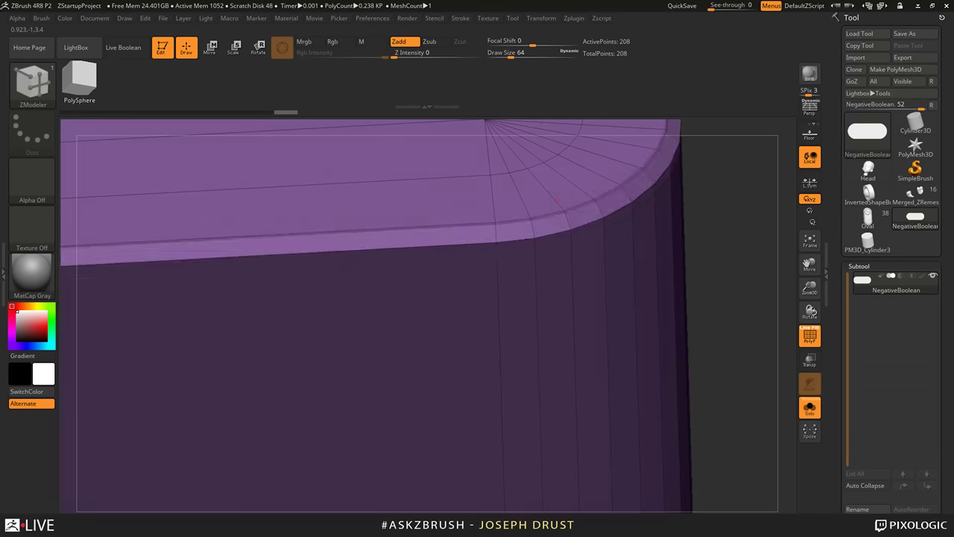
Step: Crease the edge loop along the cap's rim using the ZModeler Crease action with the EdgeLoop Complete target
{"action": "mouse_move", "coordinate": [758, 276]}
{"action": "left_mouse_down", "text": "alt"}
{"action": "mouse_move", "coordinate": [705, 173]}
{"action": "mouse_move", "coordinate": [669, 266]}
{"action": "mouse_move", "coordinate": [693, 221]}
{"action": "mouse_move", "coordinate": [688, 202]}
{"action": "mouse_move", "coordinate": [696, 268]}
{"action": "mouse_move", "coordinate": [719, 269]}
{"action": "left_mouse_up", "text": "alt"}
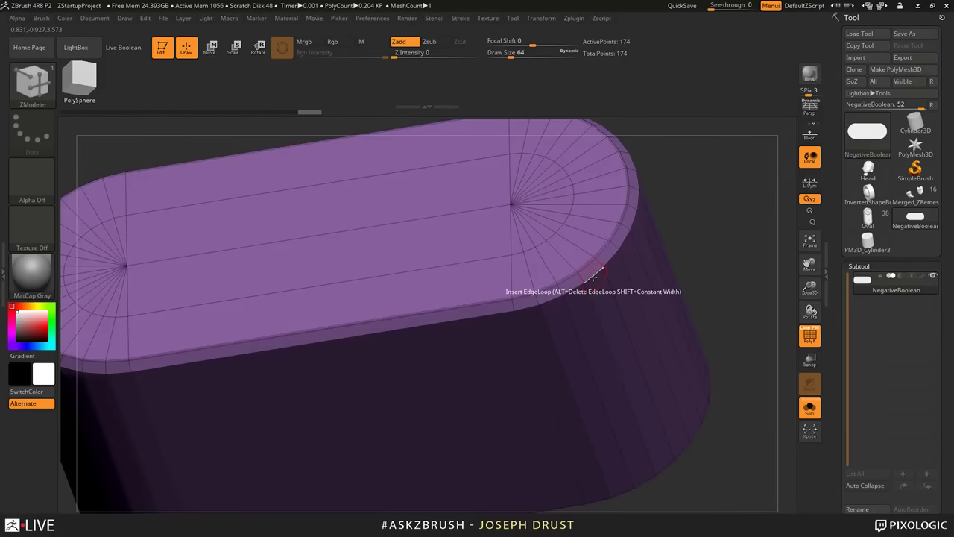
{"action": "key", "text": "space"}
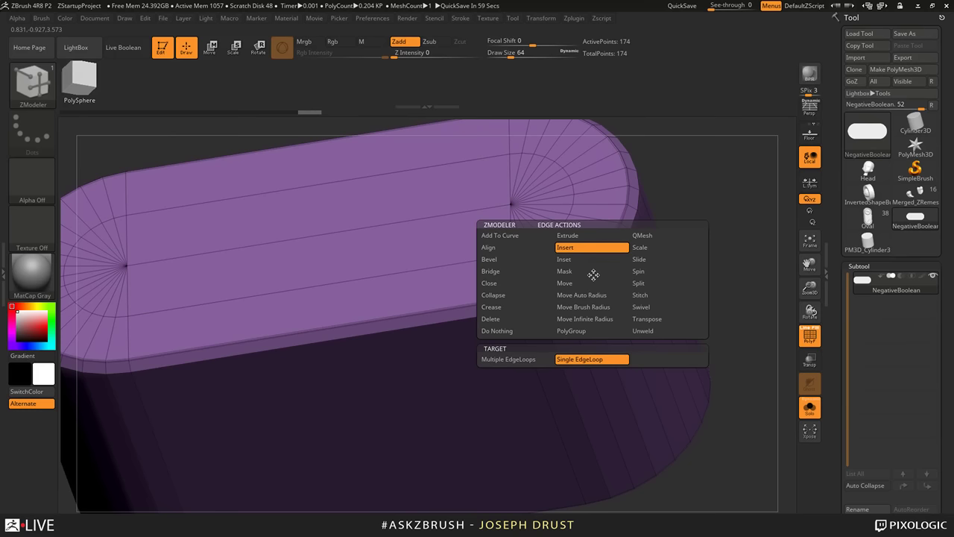
{"action": "left_click", "coordinate": [509, 307]}
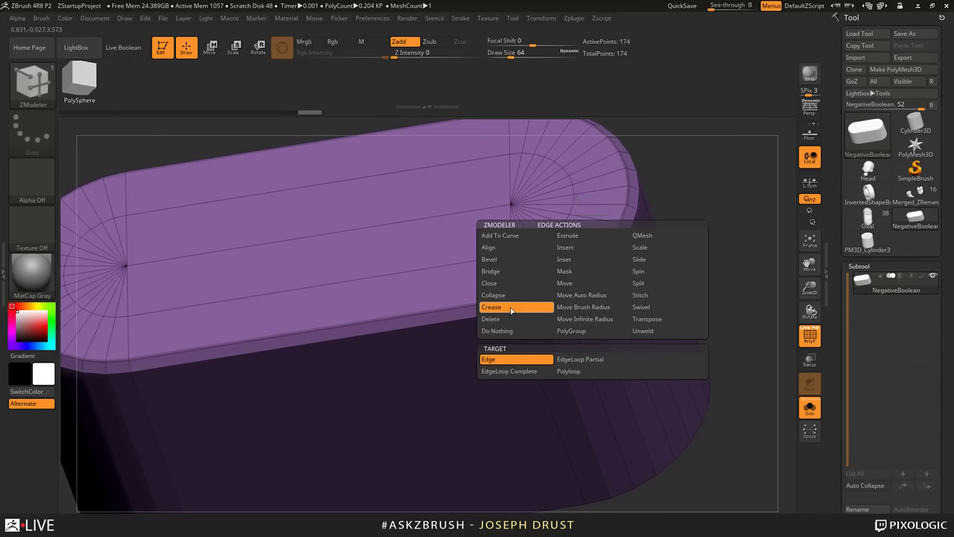
{"action": "left_click", "coordinate": [512, 378]}
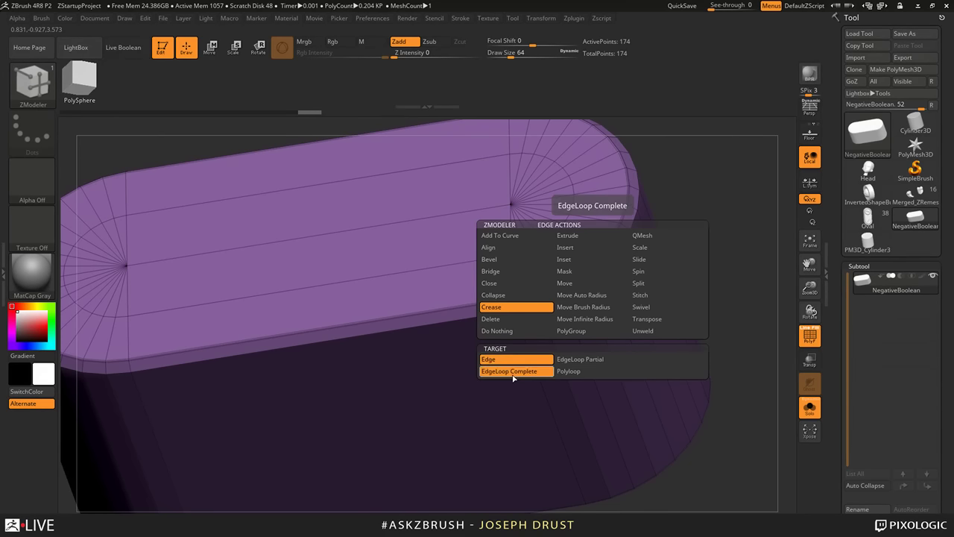
{"action": "key", "text": "f"}
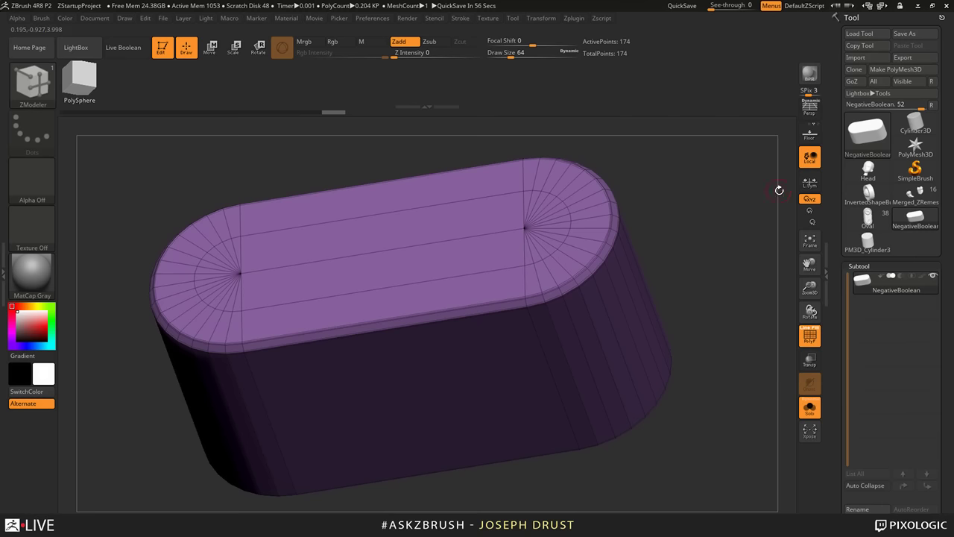
Step: Preview the oblong's smoothing with Dynamic Subdiv, with the polyframe off and on, and turn the subdivision off
{"action": "left_click_drag", "start_coordinate": [836, 202], "coordinate": [833, 7]}
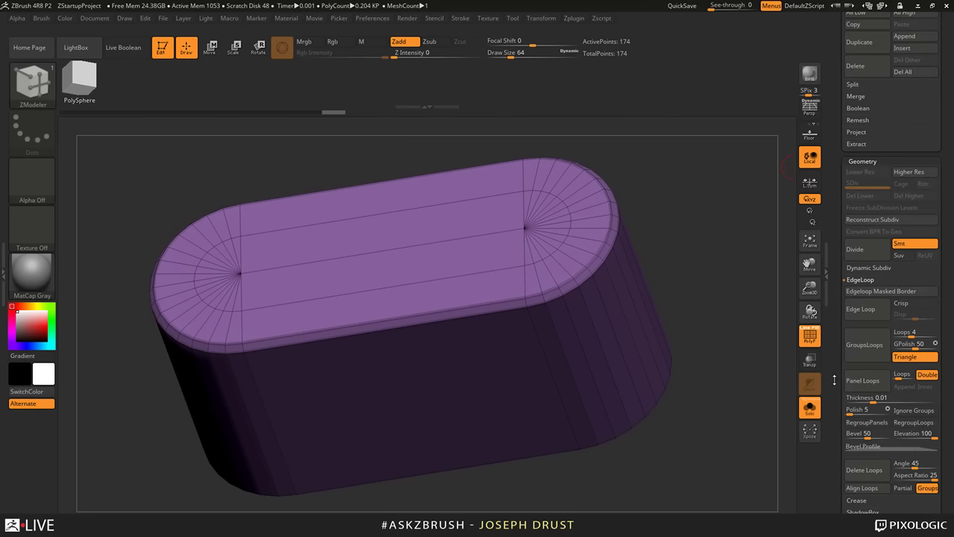
{"action": "left_click", "coordinate": [876, 267]}
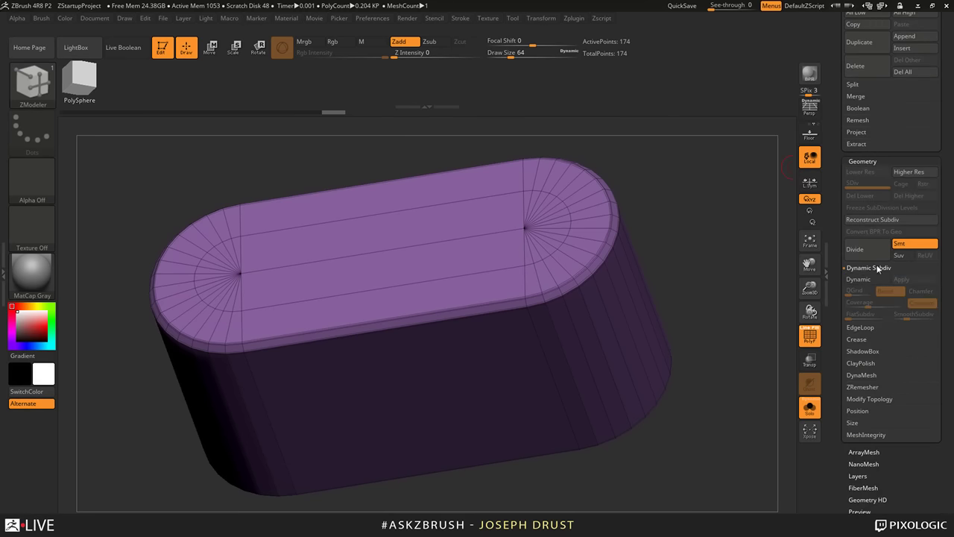
{"action": "left_click", "coordinate": [857, 279]}
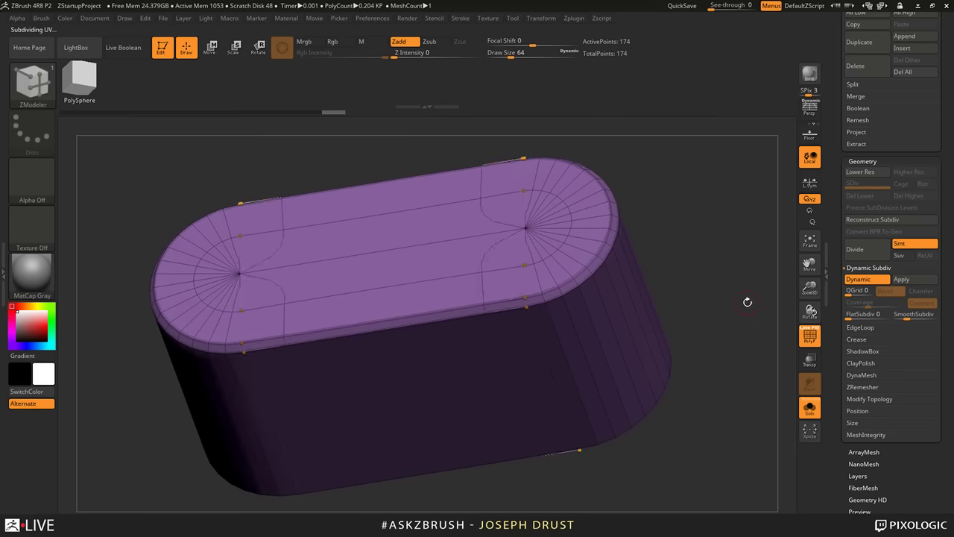
{"action": "left_click", "coordinate": [807, 340]}
{"action": "left_click_drag", "start_coordinate": [757, 310], "coordinate": [720, 229]}
{"action": "key", "text": "shift+f"}
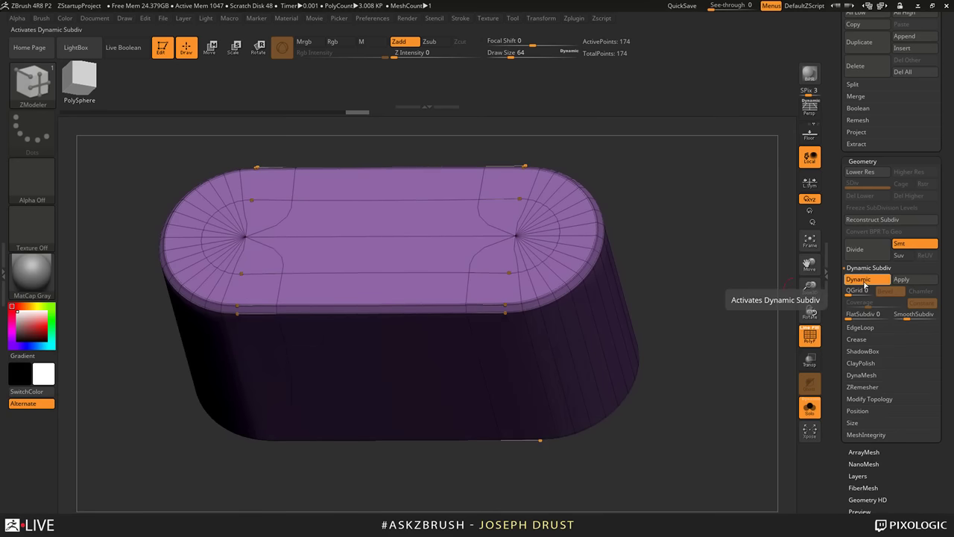
{"action": "left_click", "coordinate": [862, 256]}
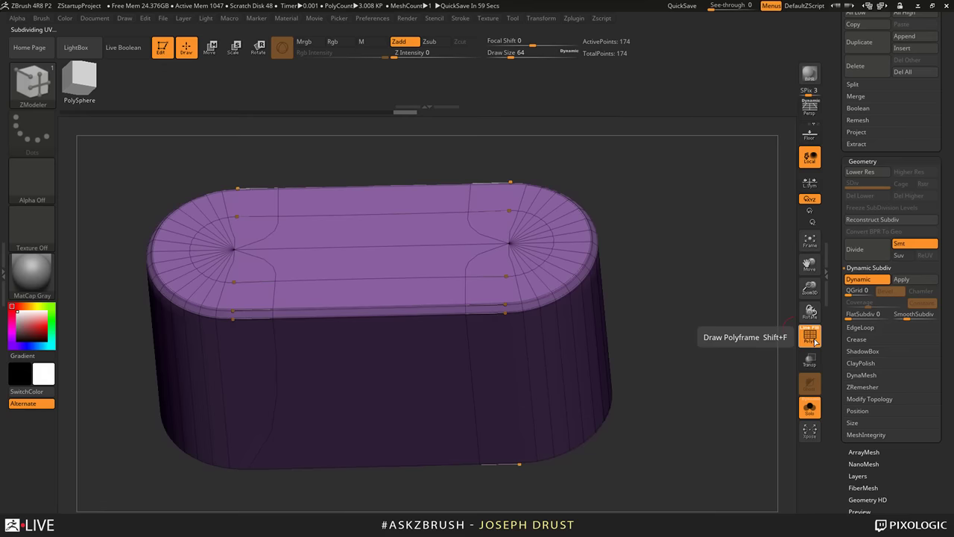
{"action": "left_click", "coordinate": [809, 337]}
{"action": "left_click_drag", "start_coordinate": [666, 328], "coordinate": [680, 358]}
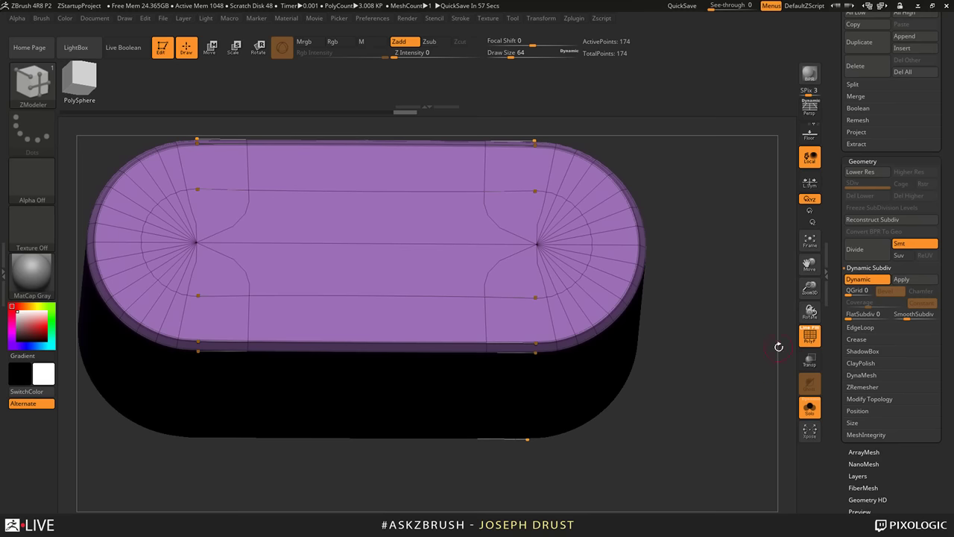
{"action": "mouse_move", "coordinate": [748, 249]}
{"action": "left_mouse_down"}
{"action": "mouse_move", "coordinate": [742, 275]}
{"action": "mouse_move", "coordinate": [748, 213]}
{"action": "mouse_move", "coordinate": [738, 238]}
{"action": "left_mouse_up"}
{"action": "key", "text": "shift+d"}
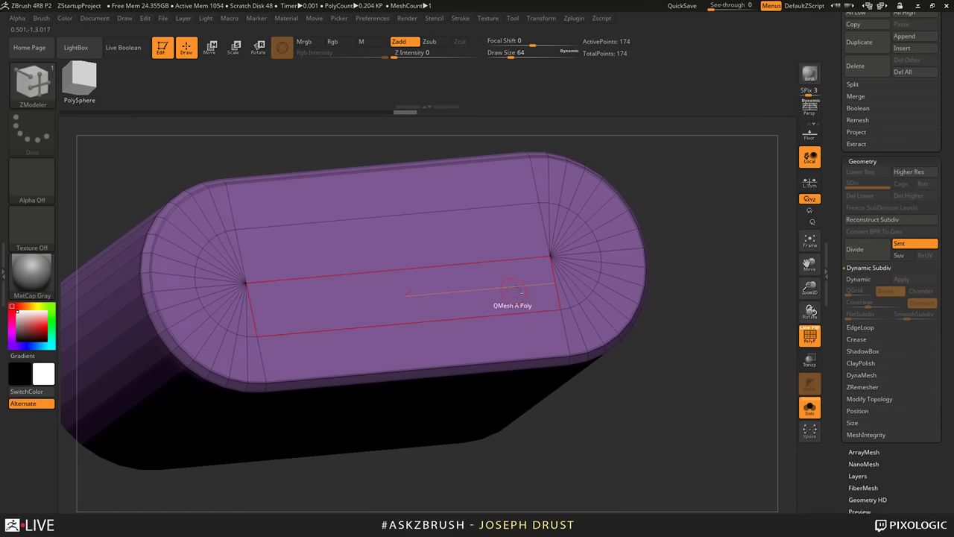
Step: Mark the polygons inside the cap's inner edge loop and push them inward with ZModeler QMesh to form a recess
{"action": "left_click", "coordinate": [484, 237]}
{"action": "left_click", "coordinate": [483, 294]}
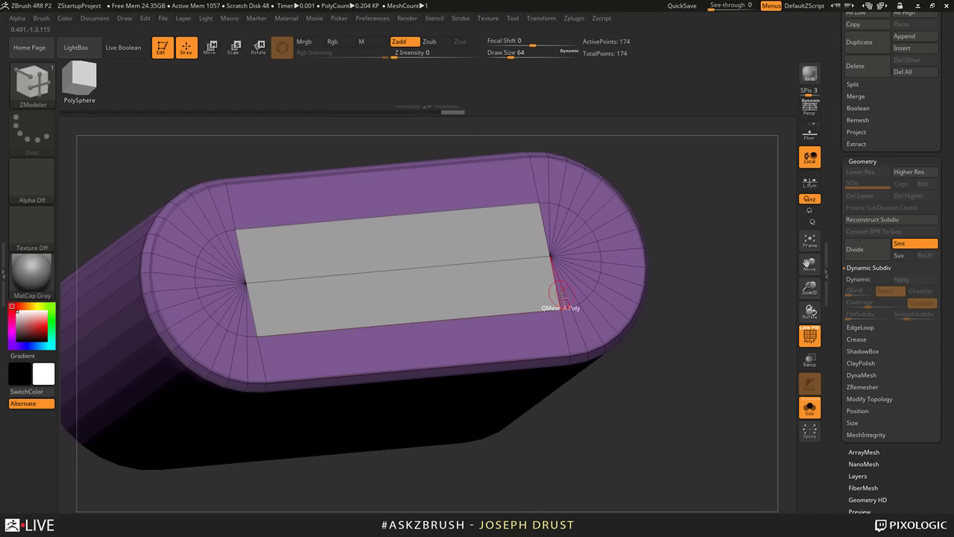
{"action": "mouse_move", "coordinate": [562, 296]}
{"action": "left_mouse_down", "text": "alt"}
{"action": "mouse_move", "coordinate": [581, 287]}
{"action": "mouse_move", "coordinate": [571, 225]}
{"action": "mouse_move", "coordinate": [546, 217]}
{"action": "left_mouse_up", "text": "alt"}
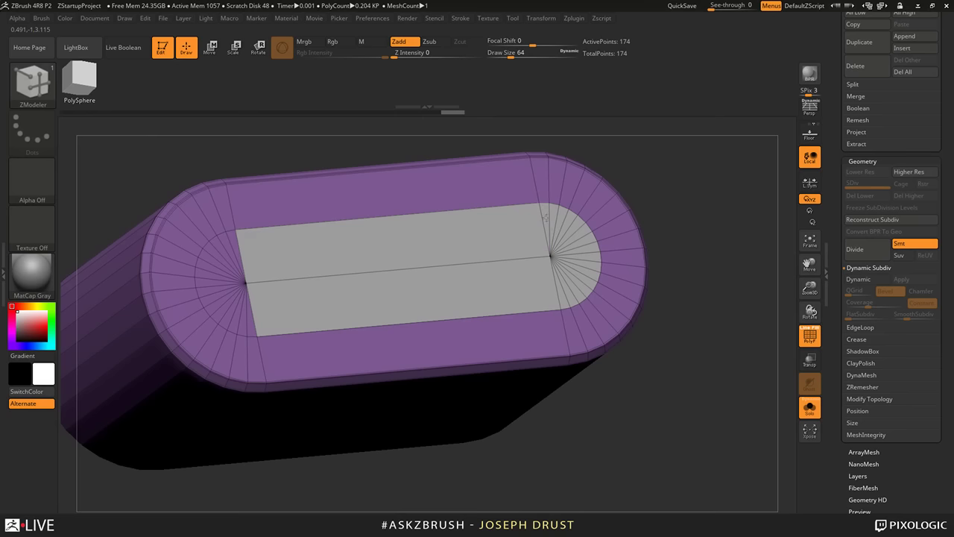
{"action": "mouse_move", "coordinate": [222, 259]}
{"action": "left_mouse_down"}
{"action": "mouse_move", "coordinate": [211, 265]}
{"action": "mouse_move", "coordinate": [244, 319]}
{"action": "left_mouse_up"}
{"action": "left_click_drag", "start_coordinate": [738, 410], "coordinate": [767, 371]}
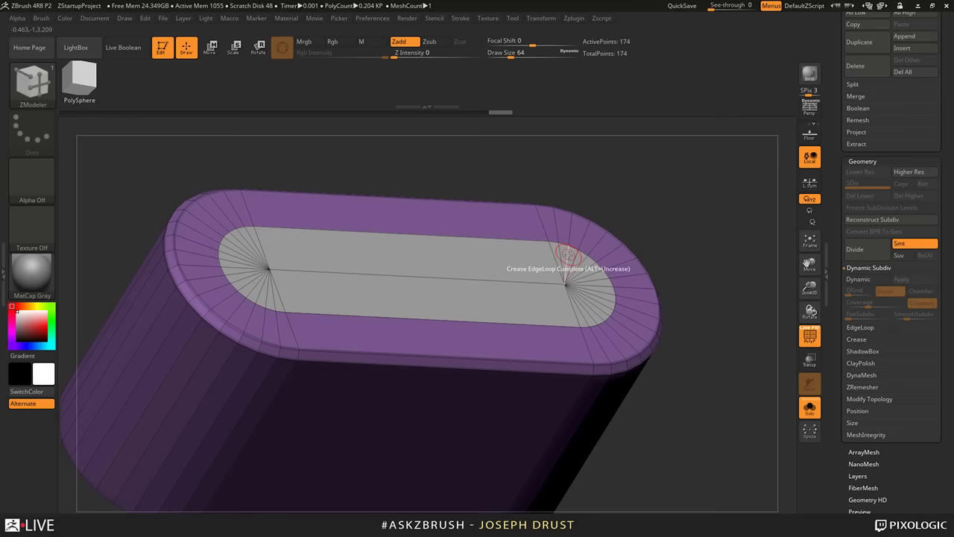
{"action": "left_click", "coordinate": [525, 304]}
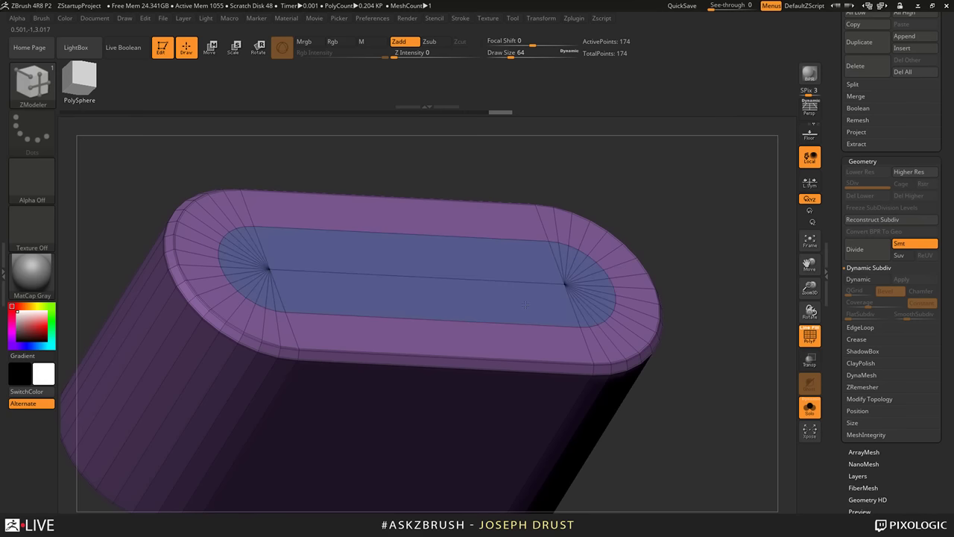
{"action": "left_click_drag", "start_coordinate": [525, 304], "coordinate": [474, 318]}
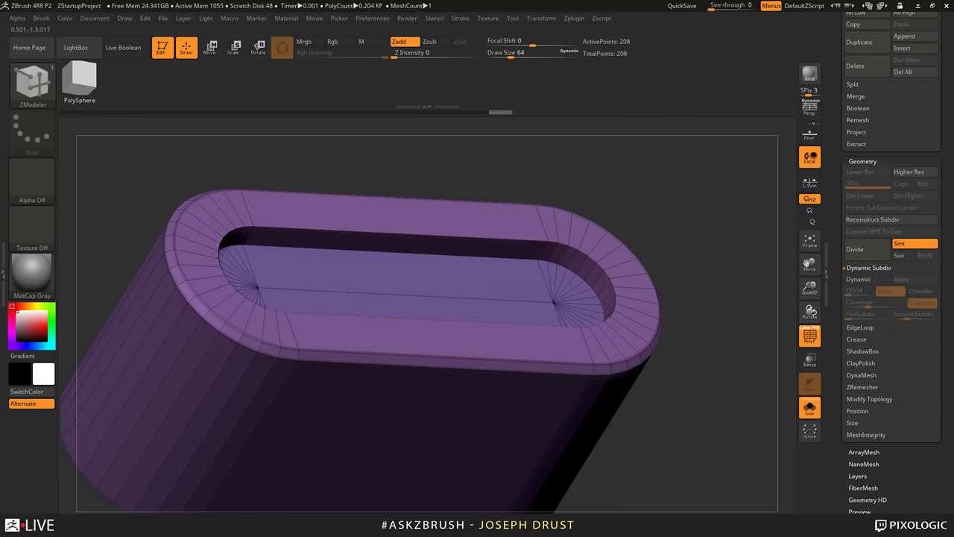
Step: Insert supporting edge loops around the recess's opening and floor edge with the ZModeler Insert action
{"action": "left_click_drag", "start_coordinate": [690, 343], "coordinate": [618, 328], "text": "alt"}
{"action": "key", "text": "space"}
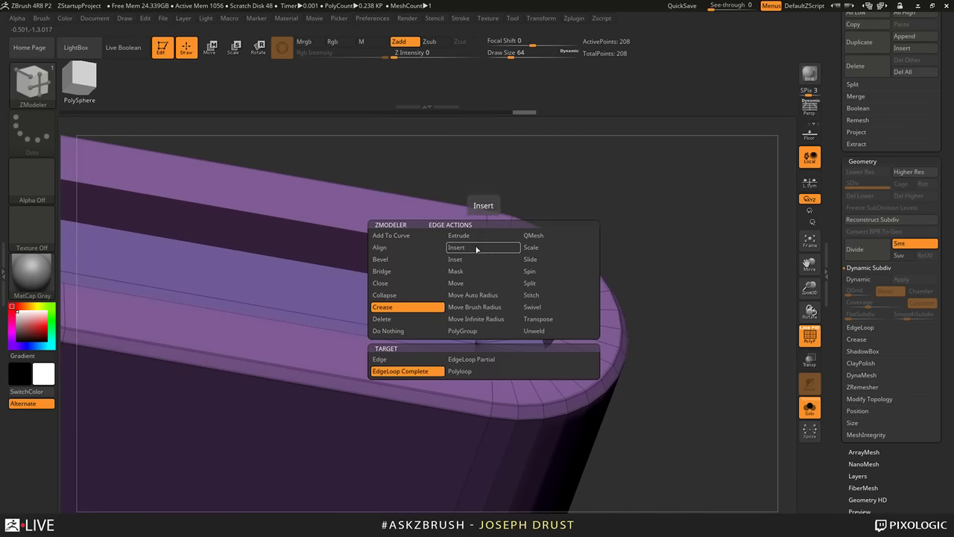
{"action": "left_click", "coordinate": [455, 247]}
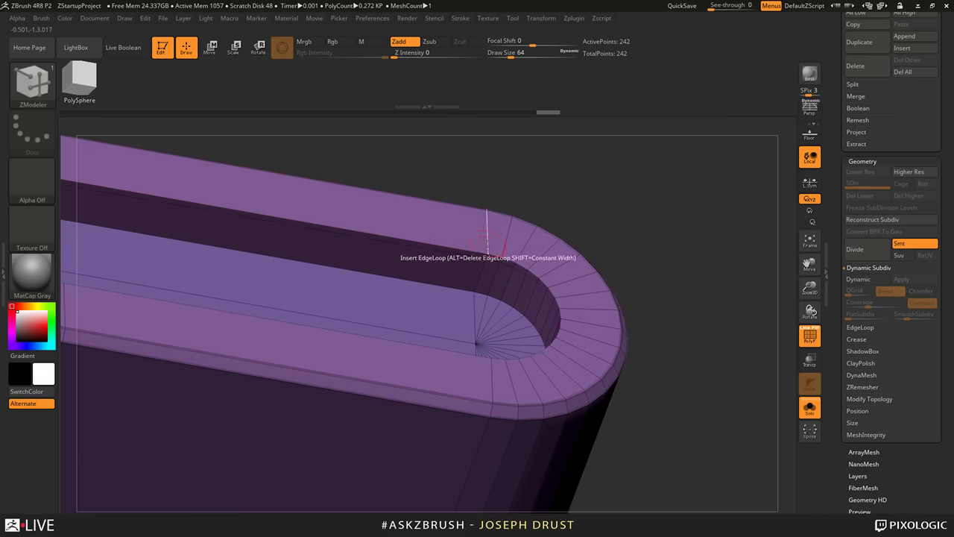
{"action": "left_click", "coordinate": [486, 255]}
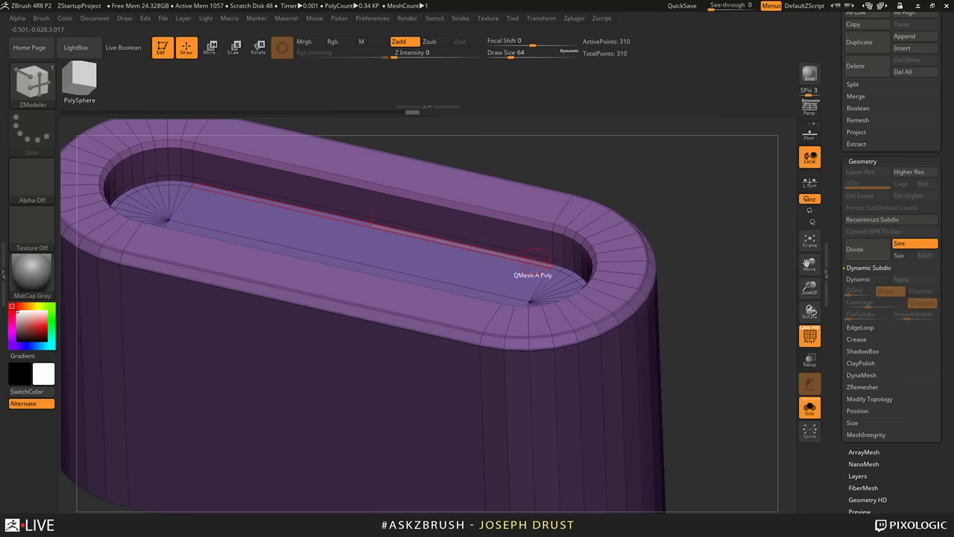
Step: Crease the edge loops along the recess's opening and floor using the ZModeler Crease action with the EdgeLoop Complete target
{"action": "key", "text": "space"}
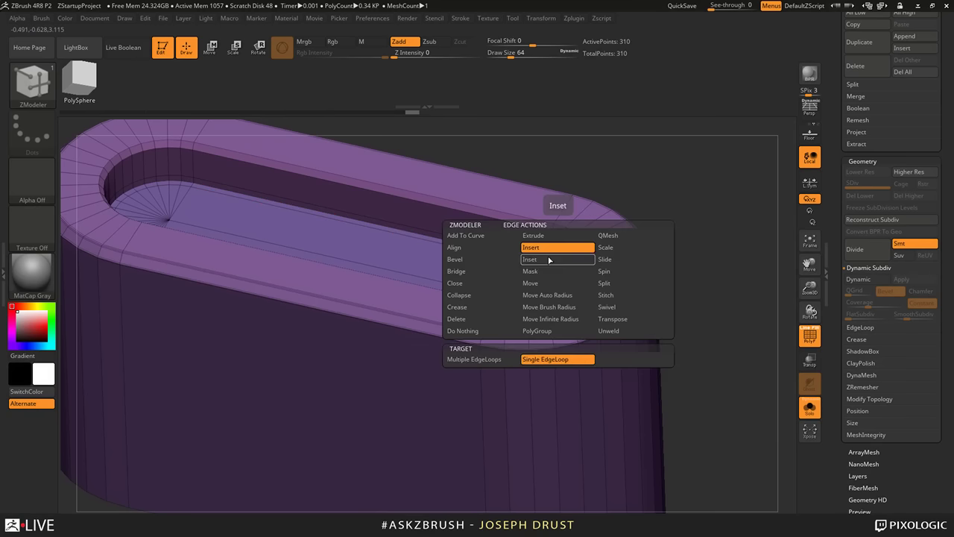
{"action": "left_click", "coordinate": [457, 306]}
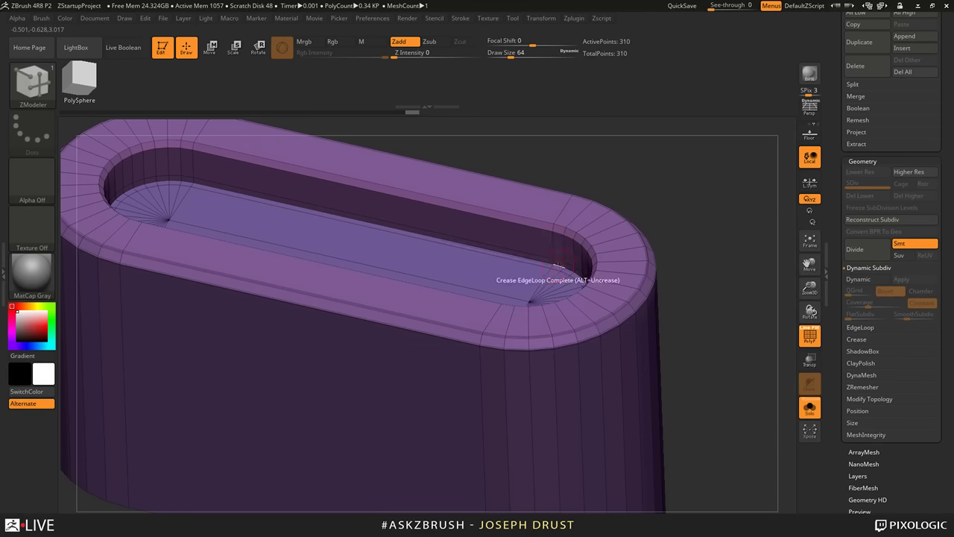
{"action": "left_click", "coordinate": [560, 223]}
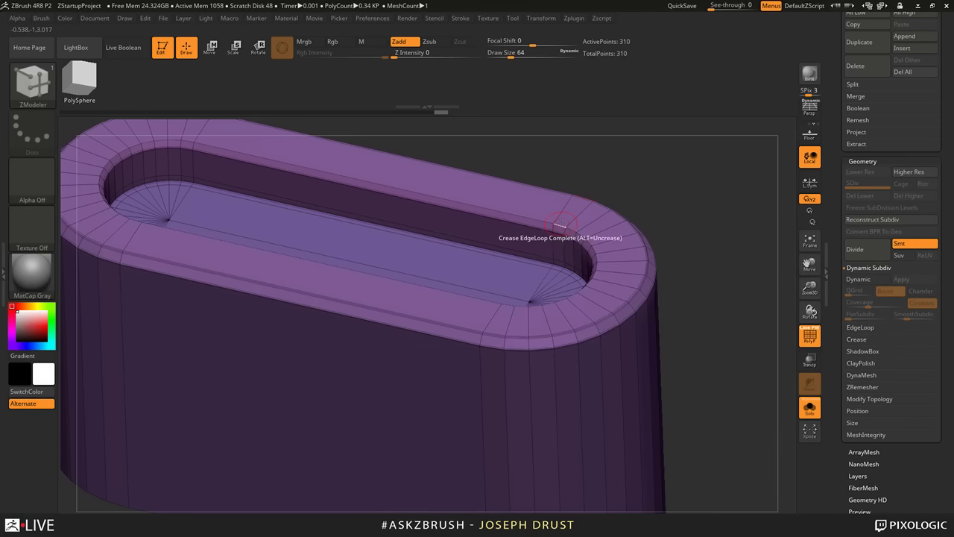
Step: Frame the model, preview the recess's smoothing with Dynamic Subdiv with the polyframe off and on, and turn the subdivision off
{"action": "key", "text": "f"}
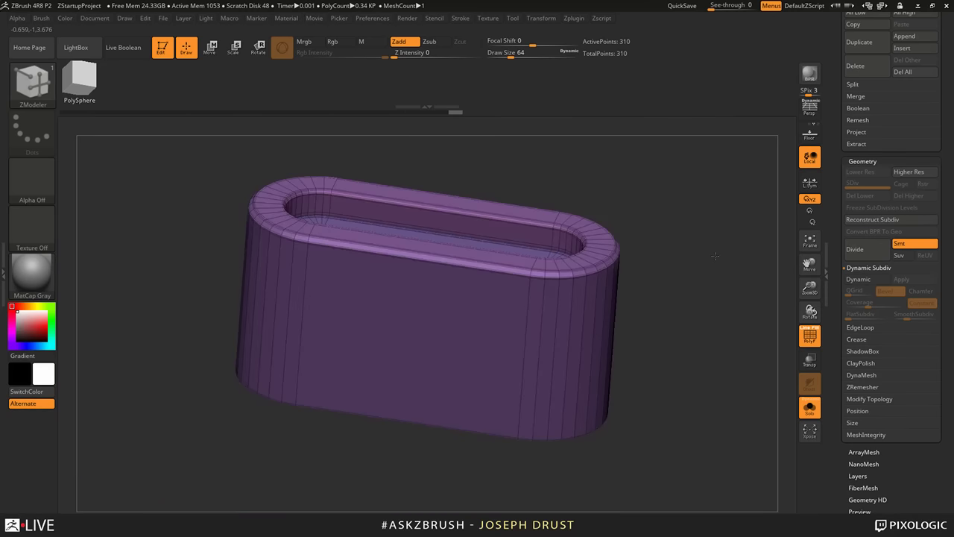
{"action": "key", "text": "d"}
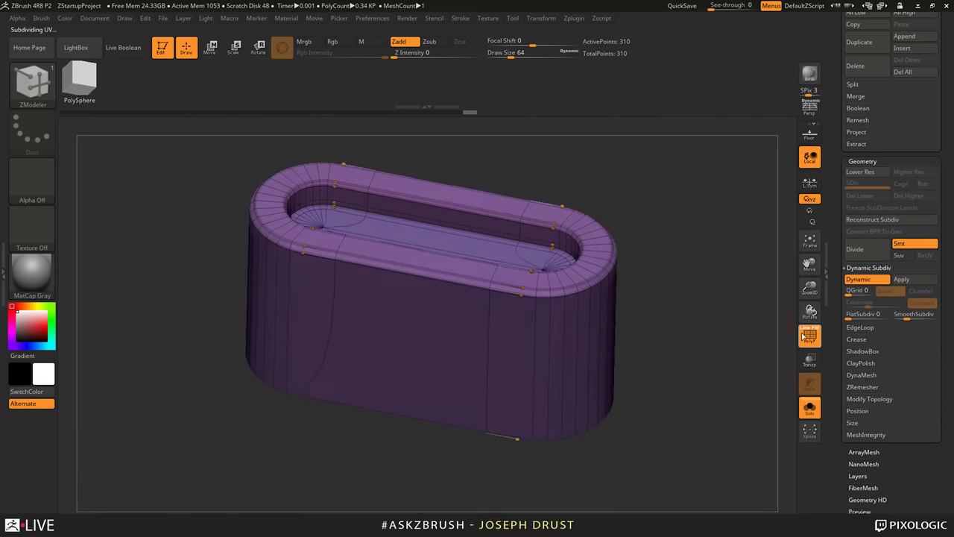
{"action": "left_click", "coordinate": [803, 337]}
{"action": "left_click_drag", "start_coordinate": [746, 321], "coordinate": [762, 289]}
{"action": "left_click", "coordinate": [808, 338]}
{"action": "key", "text": "shift+d"}
{"action": "left_click_drag", "start_coordinate": [703, 350], "coordinate": [717, 285]}
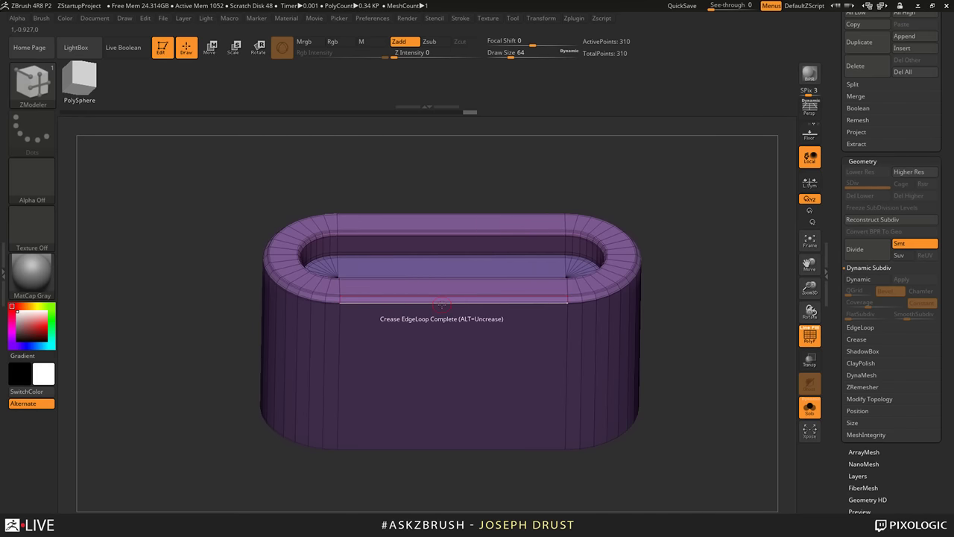
Step: Insert three evenly spaced edge loops across the oblong's straight section using ZModeler Insert with the Multiple EdgeLoops target
{"action": "key", "text": "space"}
{"action": "left_click", "coordinate": [430, 258]}
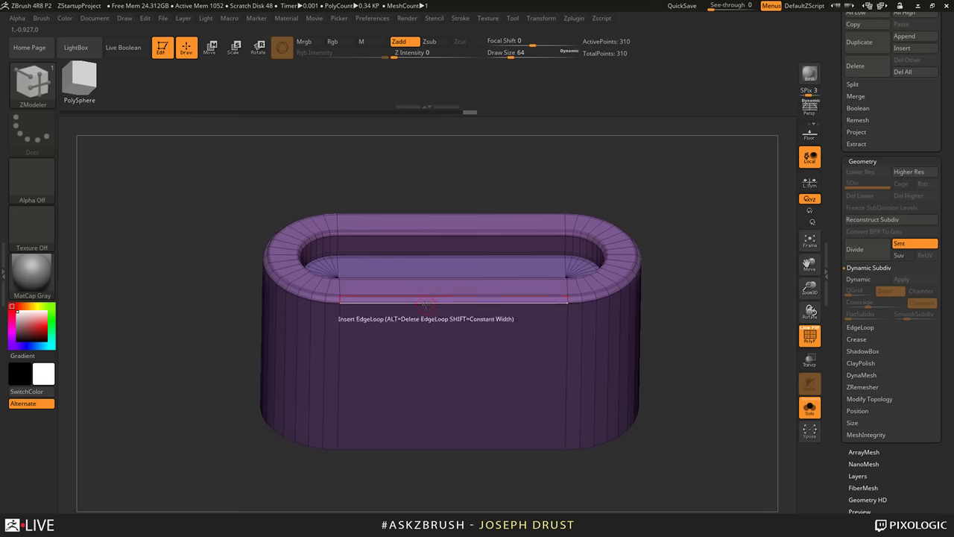
{"action": "left_click_drag", "start_coordinate": [511, 316], "coordinate": [559, 312]}
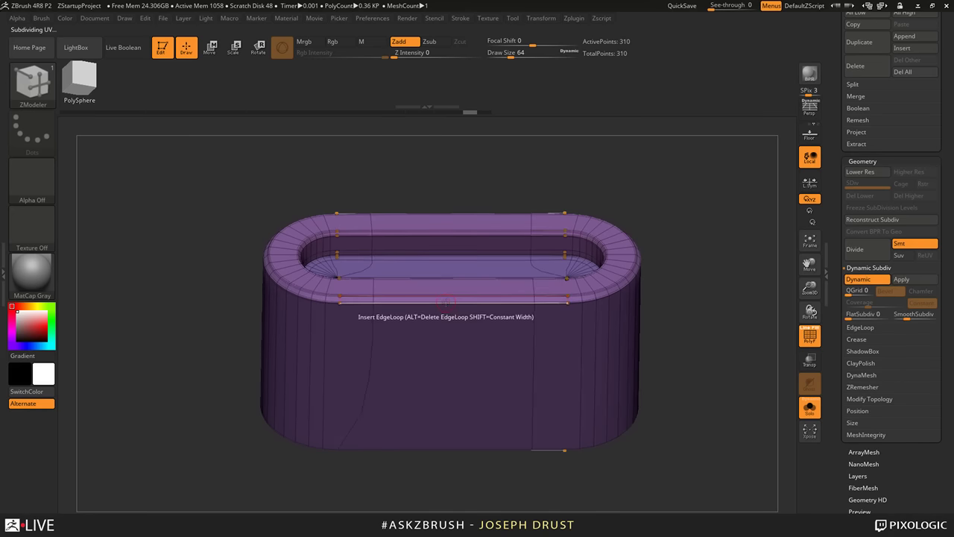
{"action": "key", "text": "ctrl+z"}
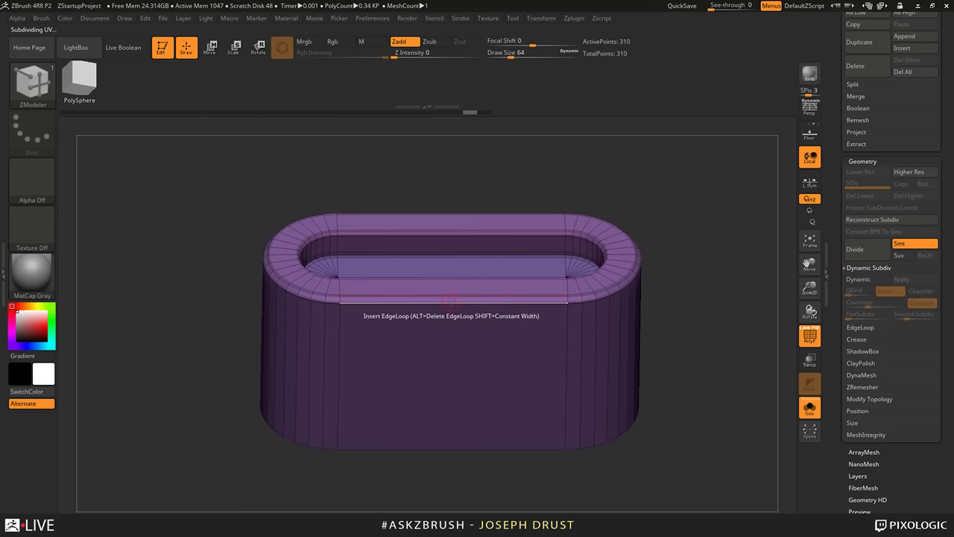
{"action": "key", "text": "space"}
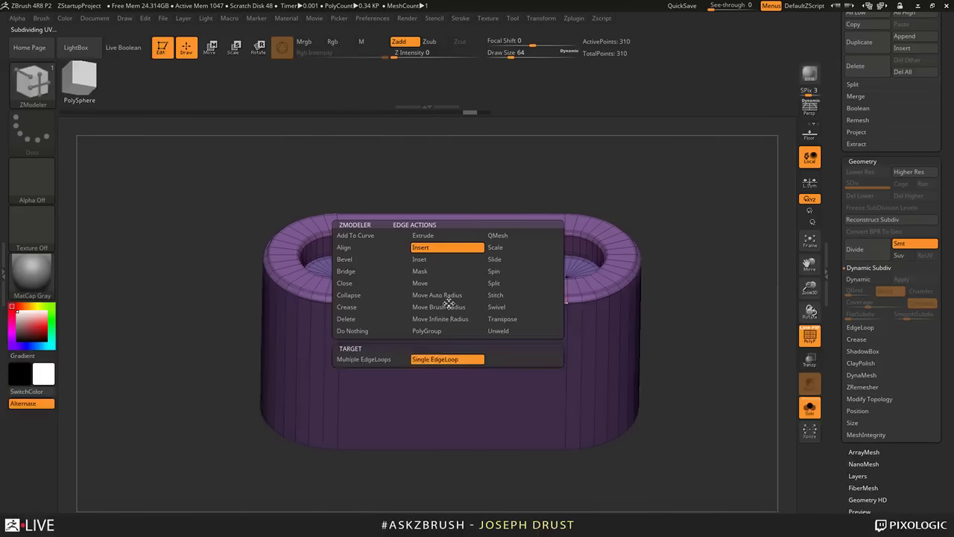
{"action": "left_click", "coordinate": [355, 359]}
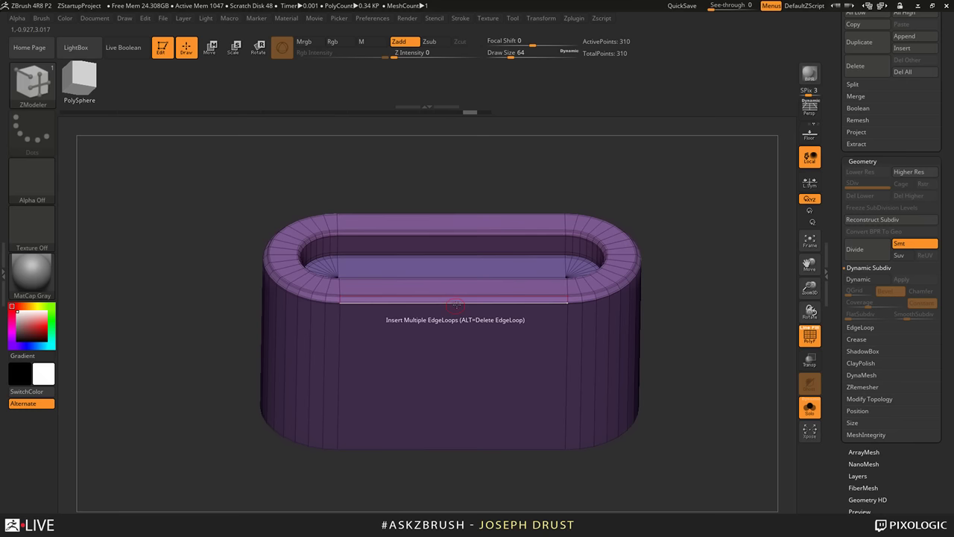
{"action": "mouse_move", "coordinate": [454, 302]}
{"action": "left_mouse_down"}
{"action": "mouse_move", "coordinate": [449, 255]}
{"action": "mouse_move", "coordinate": [453, 302]}
{"action": "left_mouse_up"}
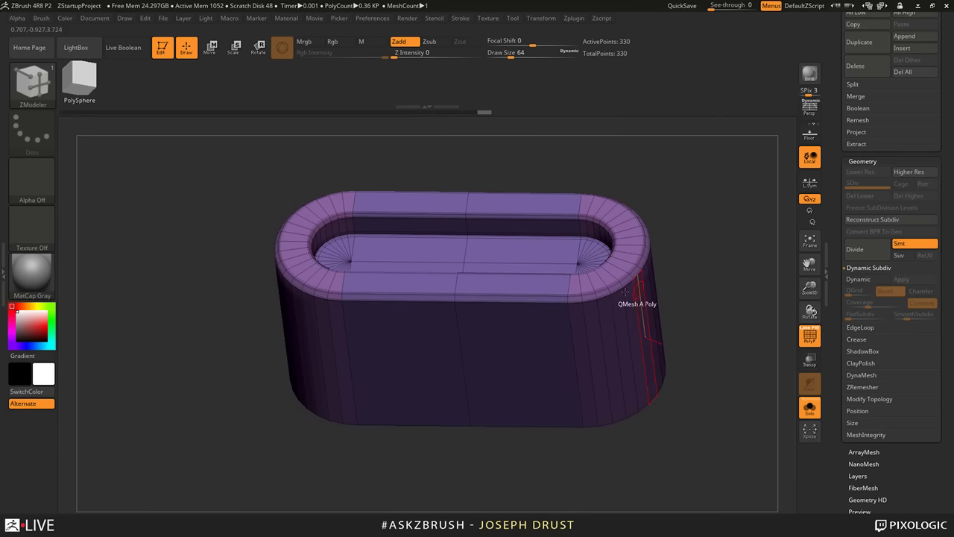
{"action": "right_click_drag", "start_coordinate": [624, 291], "coordinate": [427, 252]}
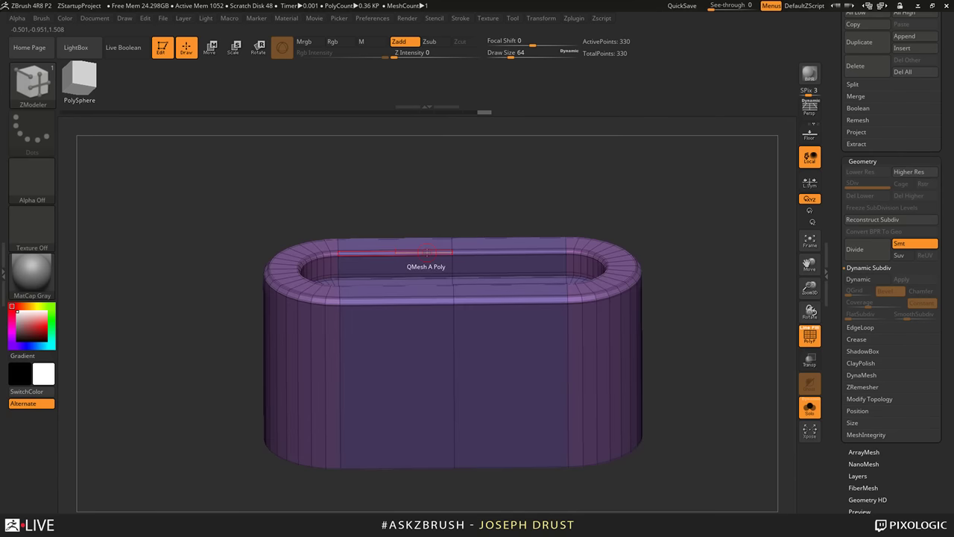
{"action": "left_click", "coordinate": [550, 302]}
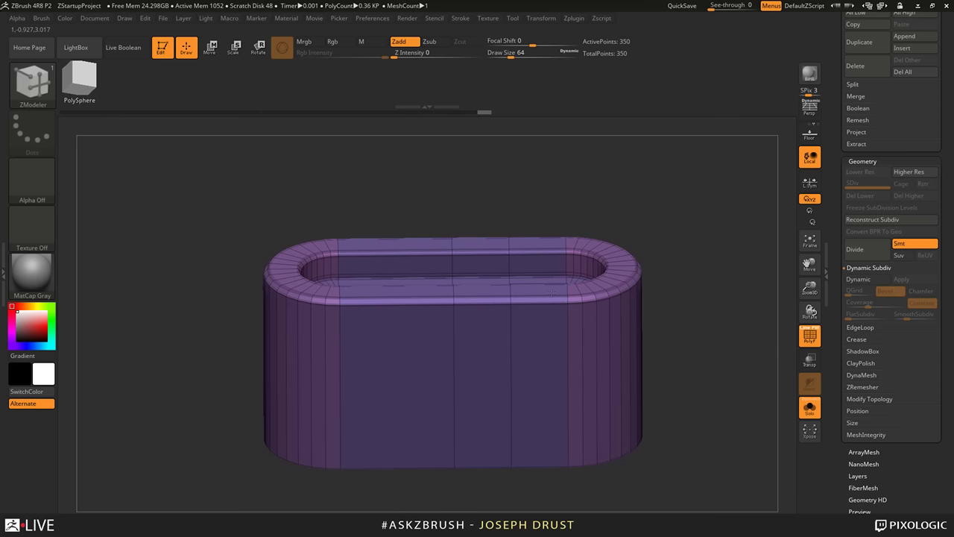
{"action": "left_click", "coordinate": [426, 303]}
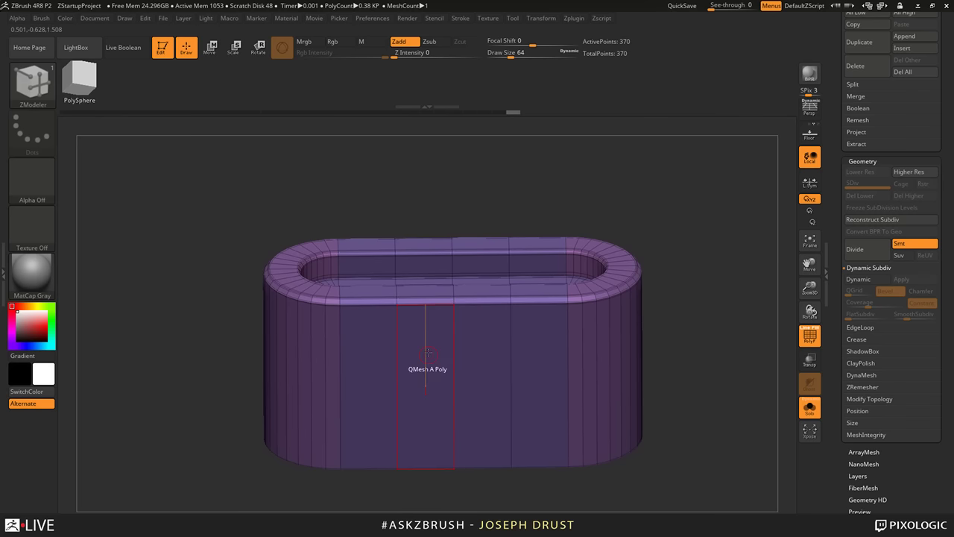
Step: Switch the Insert target to Single EdgeLoop and add two loops around the oblong's side, one just below the rim and one slightly lower
{"action": "mouse_move", "coordinate": [592, 470]}
{"action": "left_mouse_down"}
{"action": "mouse_move", "coordinate": [603, 497]}
{"action": "mouse_move", "coordinate": [580, 464]}
{"action": "left_mouse_up"}
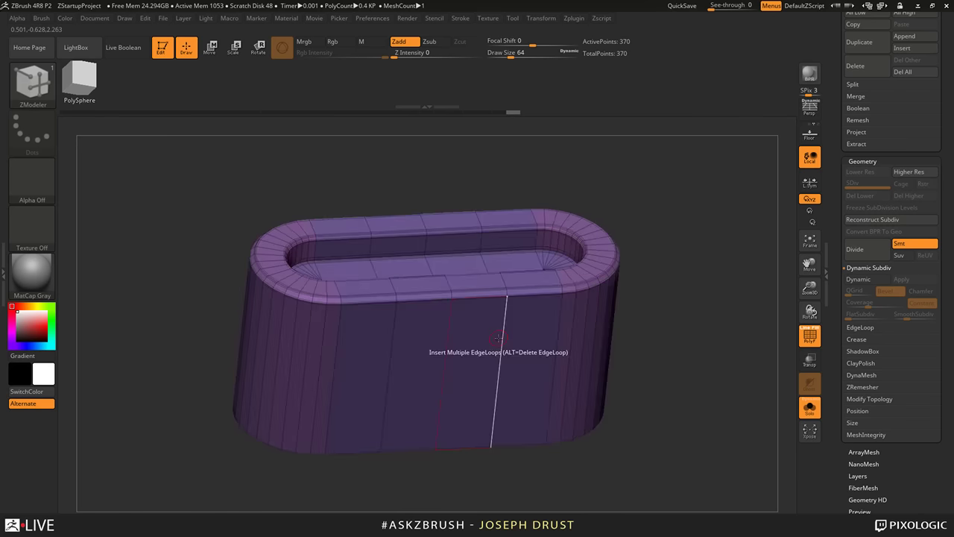
{"action": "key", "text": "space"}
{"action": "left_click", "coordinate": [483, 360]}
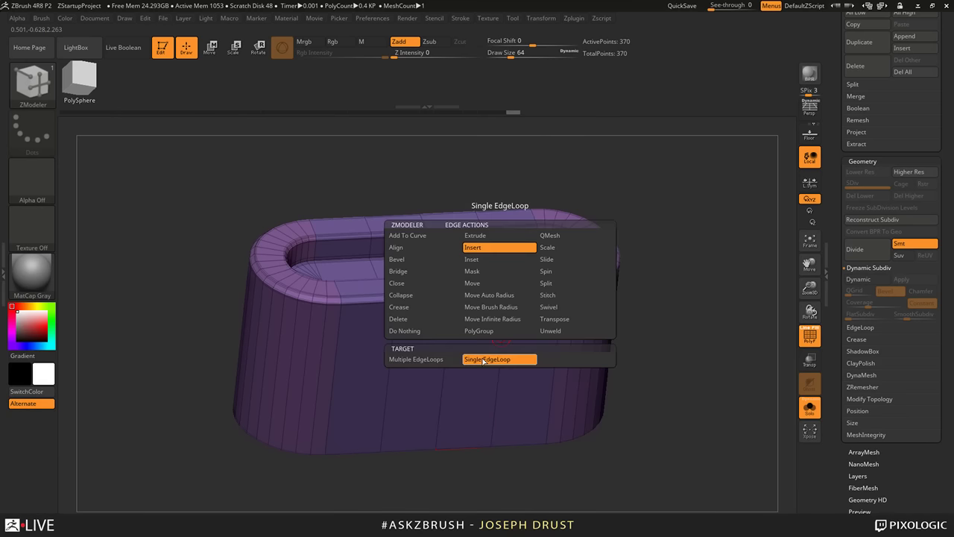
{"action": "left_click", "coordinate": [500, 309]}
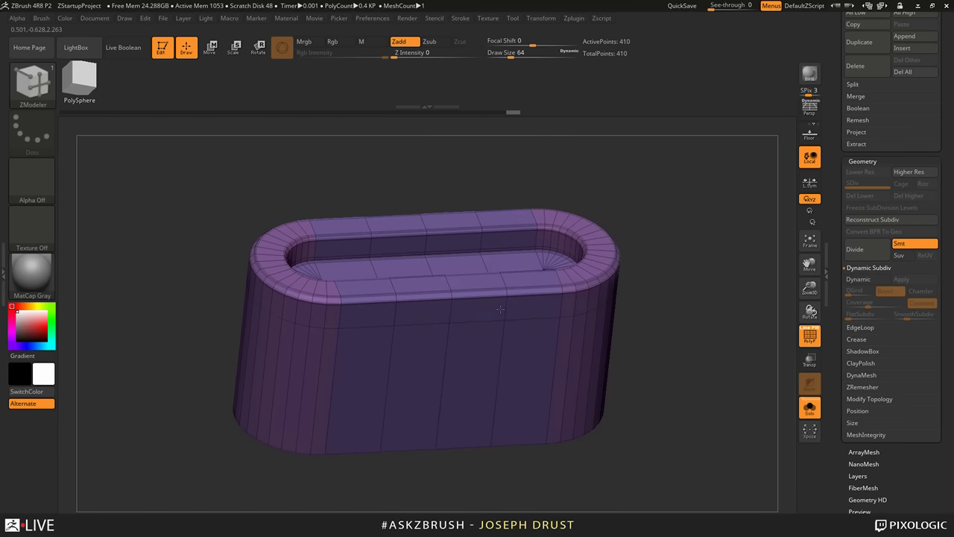
{"action": "left_click", "coordinate": [511, 302]}
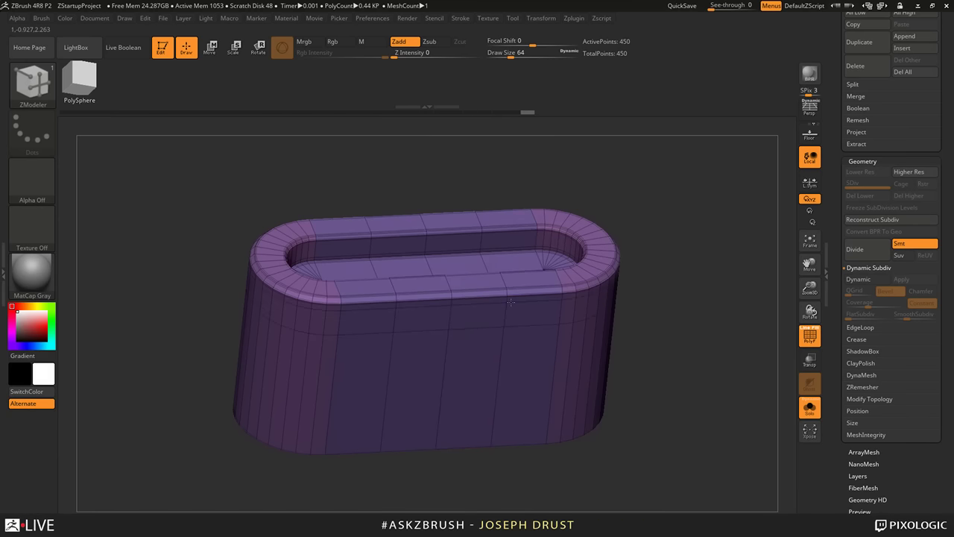
Step: Mark the two middle polygons just below the rim and extrude them outward with QMesh into blocks on both long sides
{"action": "right_click_drag", "start_coordinate": [511, 302], "coordinate": [507, 320]}
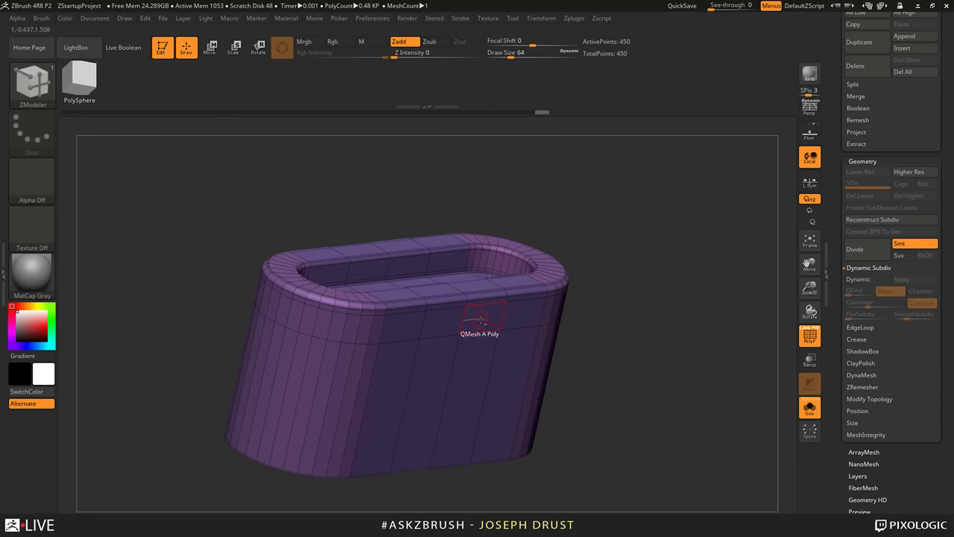
{"action": "left_click_drag", "start_coordinate": [480, 320], "coordinate": [447, 323], "text": "alt"}
{"action": "right_click_drag", "start_coordinate": [447, 323], "coordinate": [612, 319]}
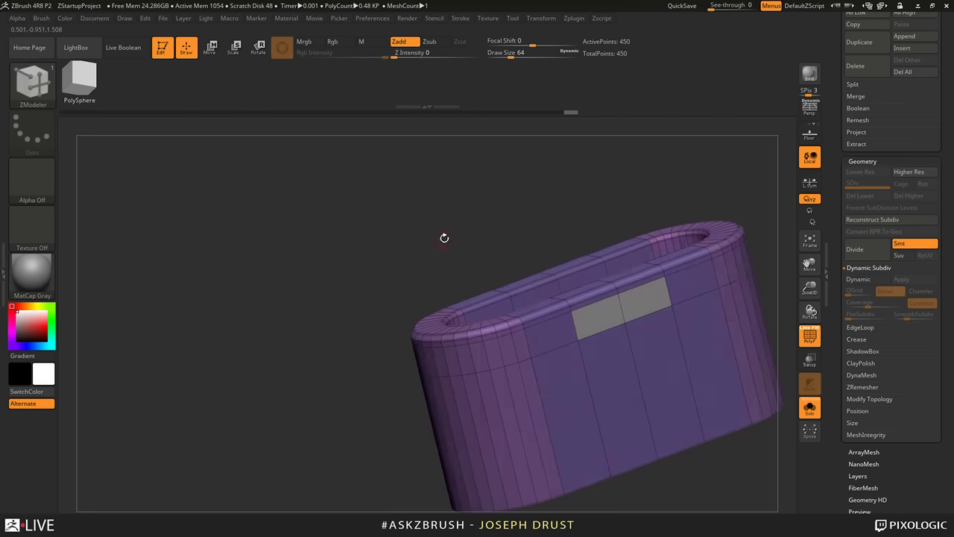
{"action": "right_click_drag", "start_coordinate": [443, 238], "coordinate": [535, 292]}
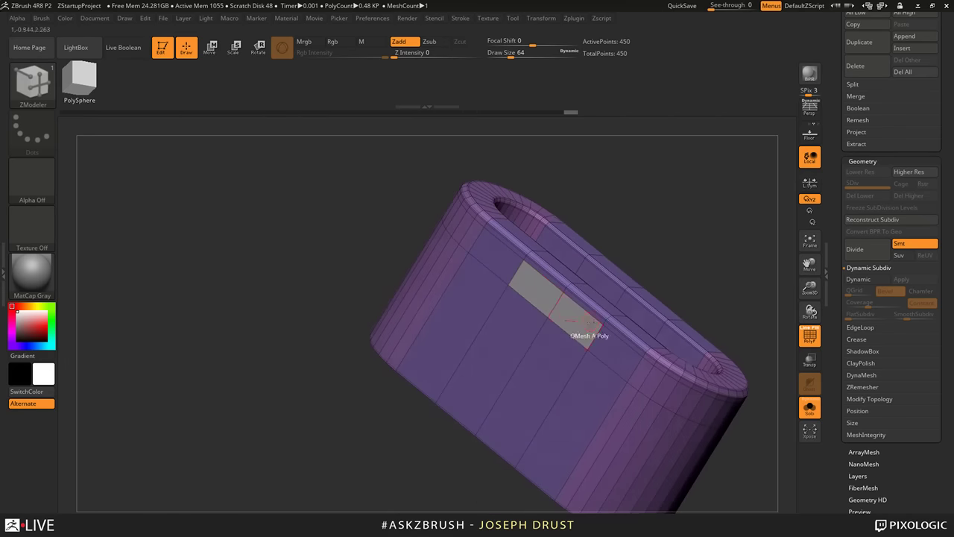
{"action": "right_click_drag", "start_coordinate": [748, 229], "coordinate": [589, 239]}
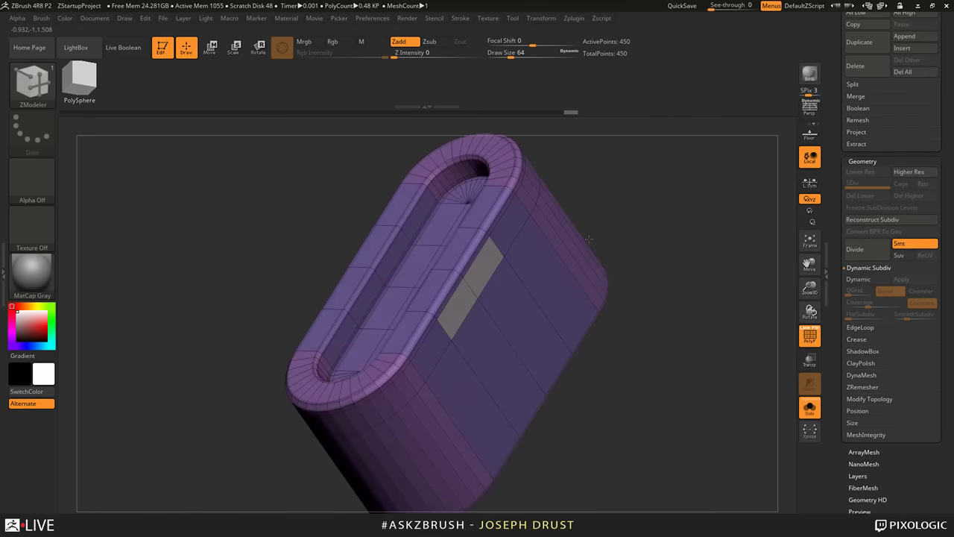
{"action": "left_click_drag", "start_coordinate": [474, 285], "coordinate": [514, 313]}
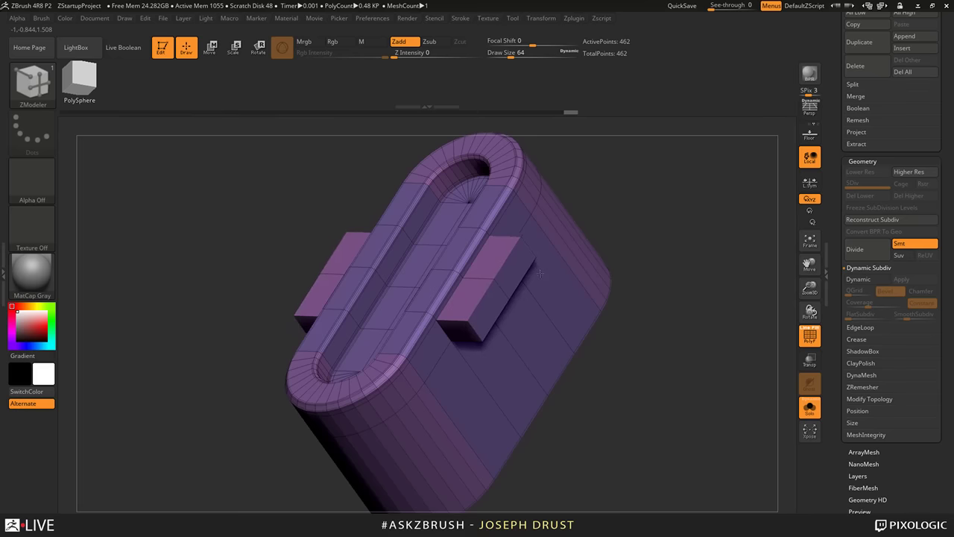
Step: Insert an edge loop near the outer face of each protruding side block
{"action": "left_click_drag", "start_coordinate": [617, 289], "coordinate": [511, 309]}
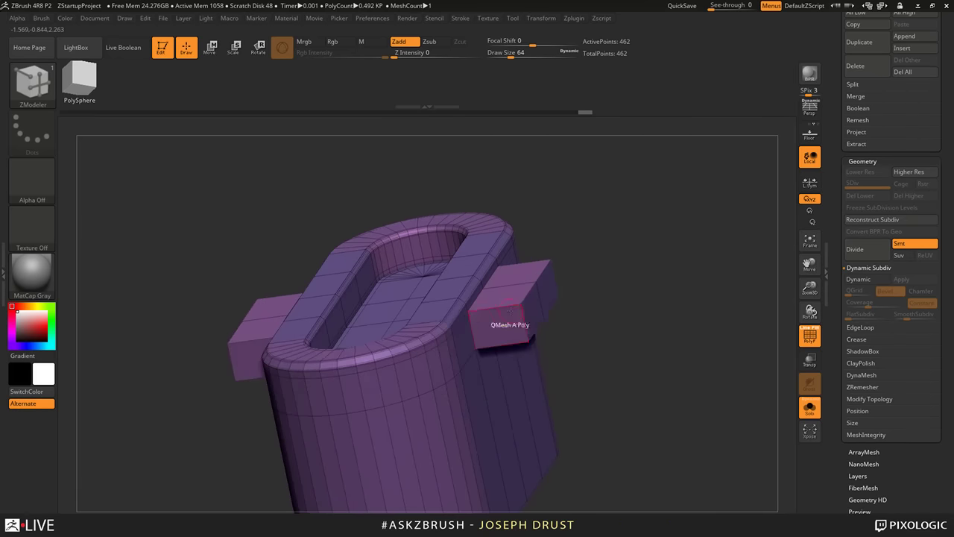
{"action": "left_click", "coordinate": [509, 306]}
{"action": "left_click_drag", "start_coordinate": [119, 328], "coordinate": [236, 344]}
{"action": "left_click", "coordinate": [236, 343]}
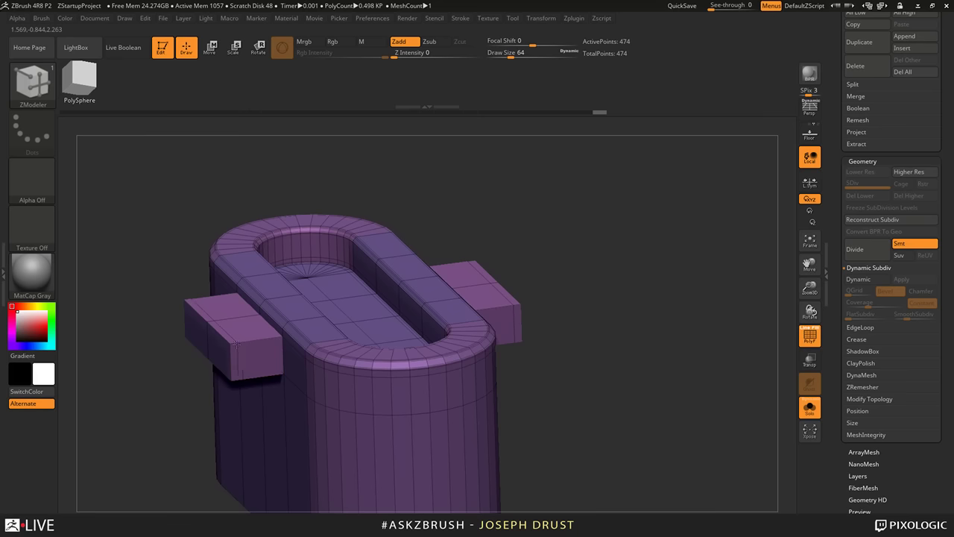
{"action": "left_click_drag", "start_coordinate": [745, 337], "coordinate": [504, 301]}
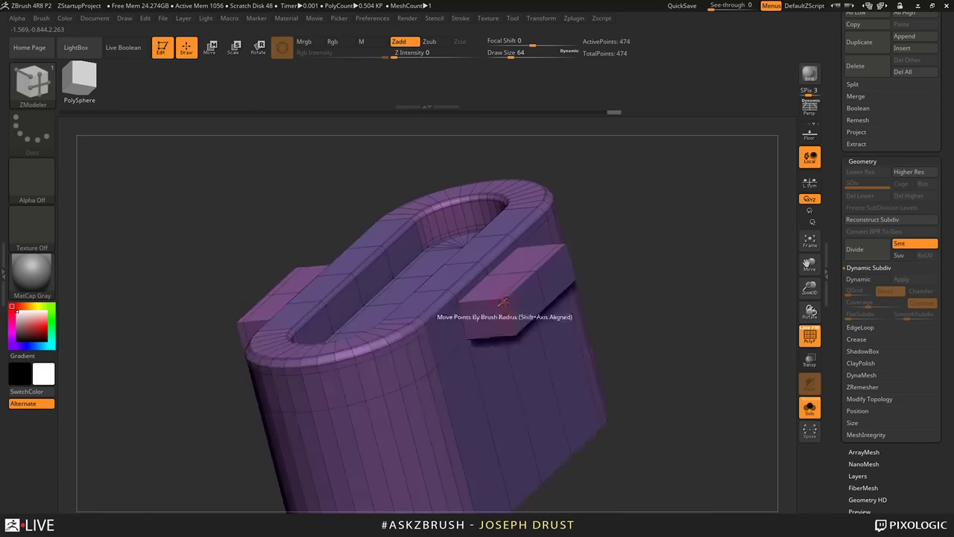
Step: Insert an edge loop along the upper edge of the side blocks and delete both blocks' outer top loops to chamfer their edges
{"action": "left_click", "coordinate": [504, 301]}
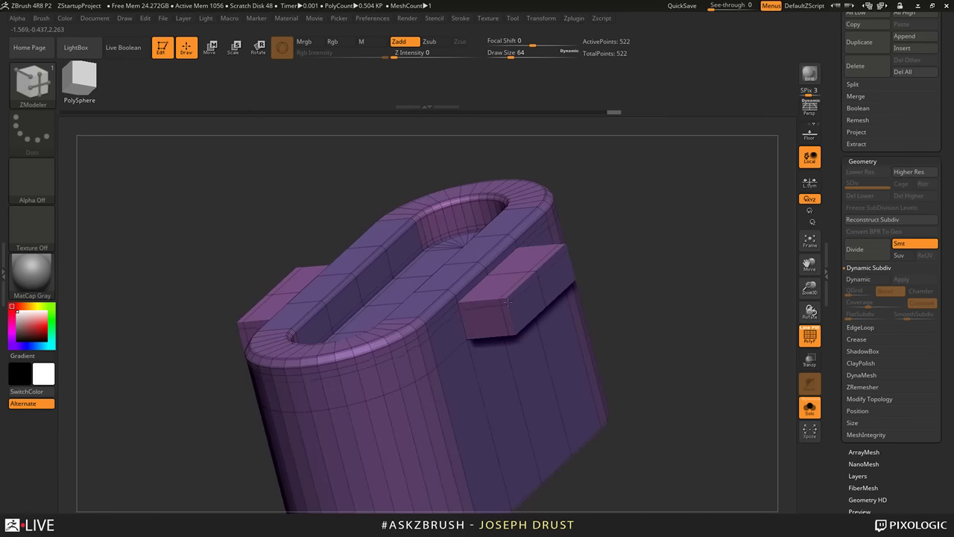
{"action": "left_click_drag", "start_coordinate": [522, 298], "coordinate": [511, 278]}
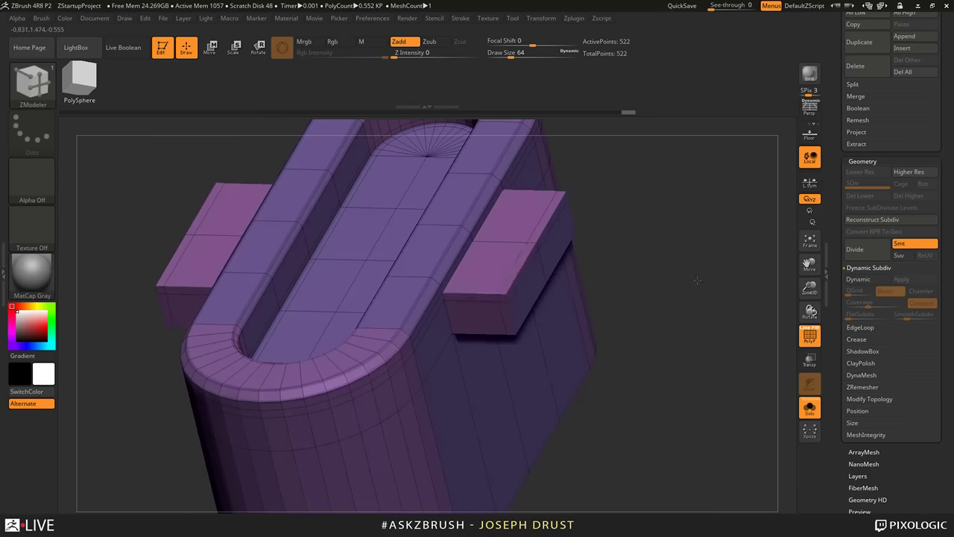
{"action": "left_click", "coordinate": [517, 274], "text": "alt"}
{"action": "left_click_drag", "start_coordinate": [596, 272], "coordinate": [701, 249]}
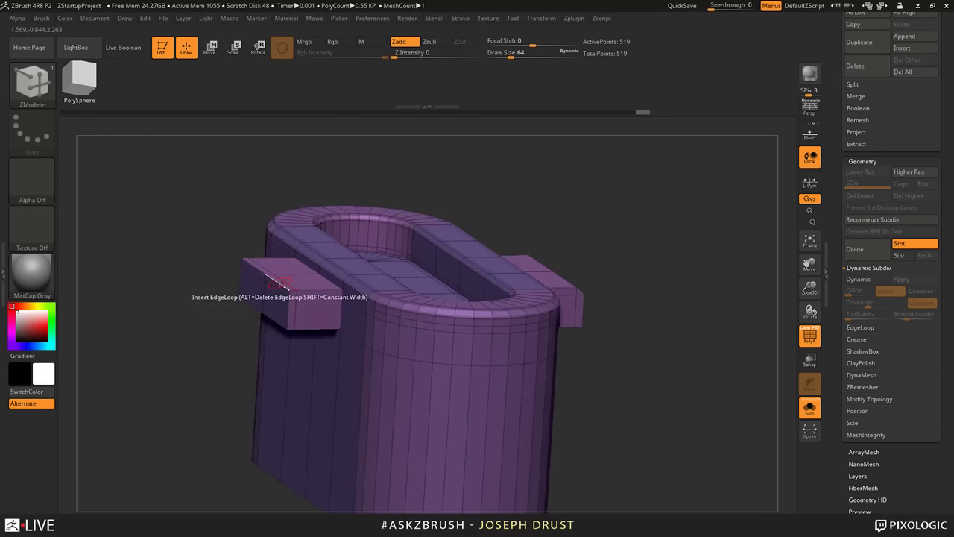
{"action": "left_click", "coordinate": [280, 284], "text": "alt"}
{"action": "left_click_drag", "start_coordinate": [647, 287], "coordinate": [775, 246], "text": "shift"}
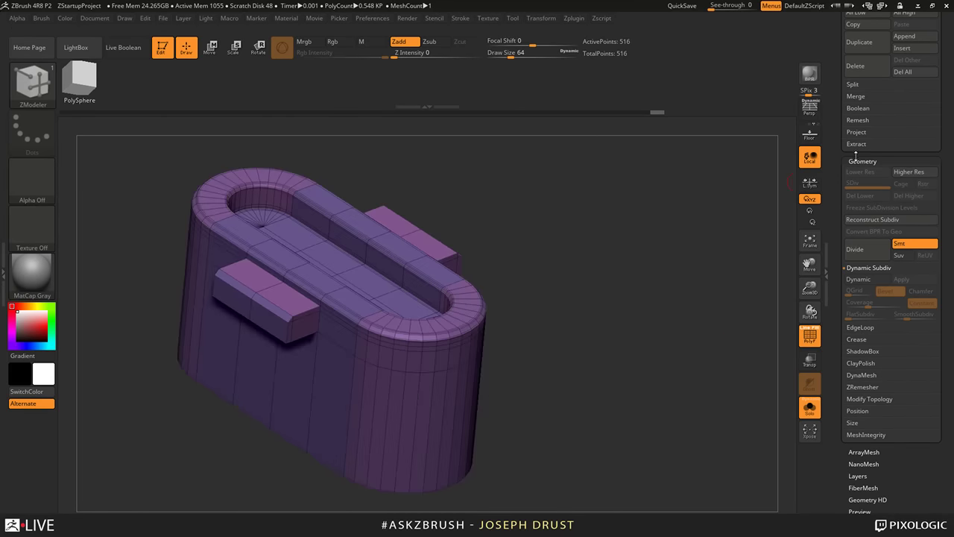
Step: Open the geometry crease settings and set the ZModeler edge action to Crease with the single Edge target
{"action": "left_click", "coordinate": [857, 339]}
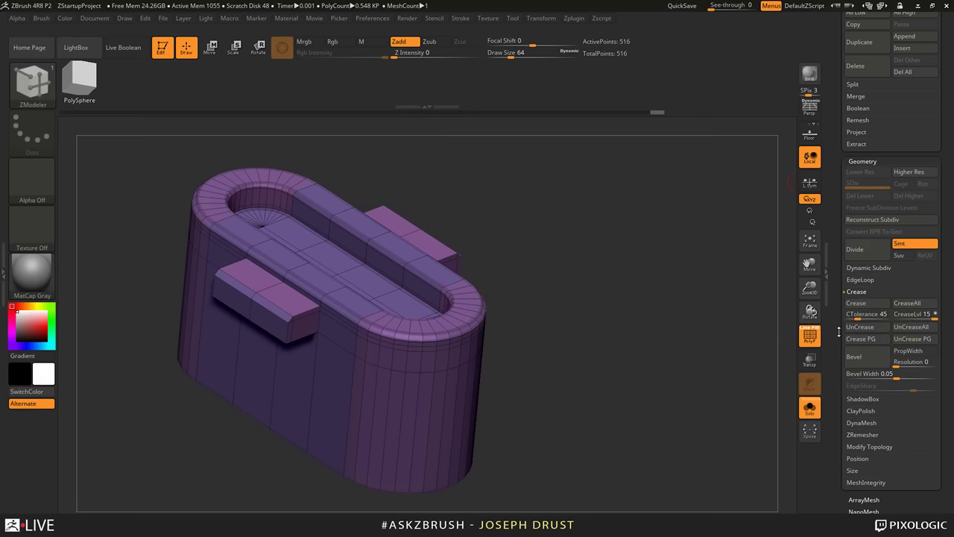
{"action": "scroll", "coordinate": [838, 331], "scroll_direction": "down", "scroll_amount": 1}
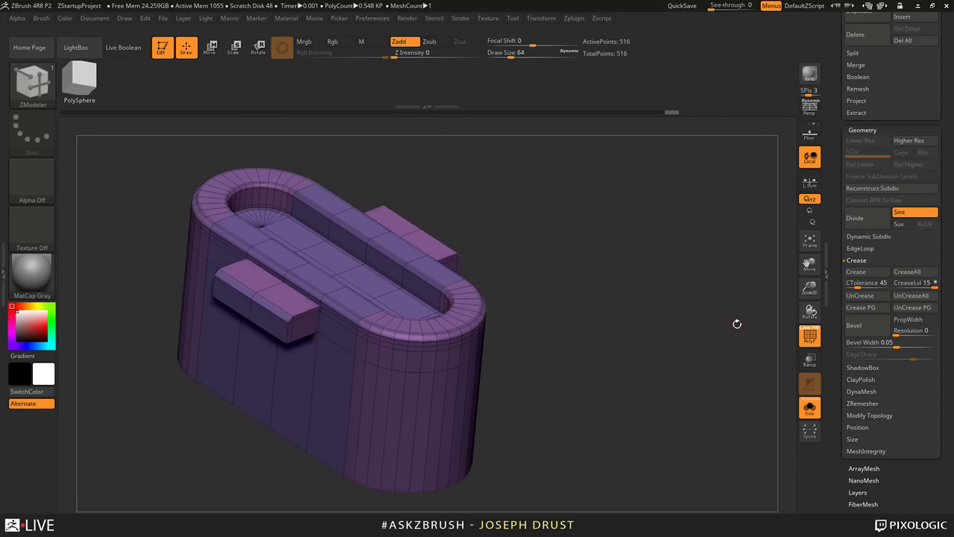
{"action": "left_click_drag", "start_coordinate": [735, 323], "coordinate": [688, 277]}
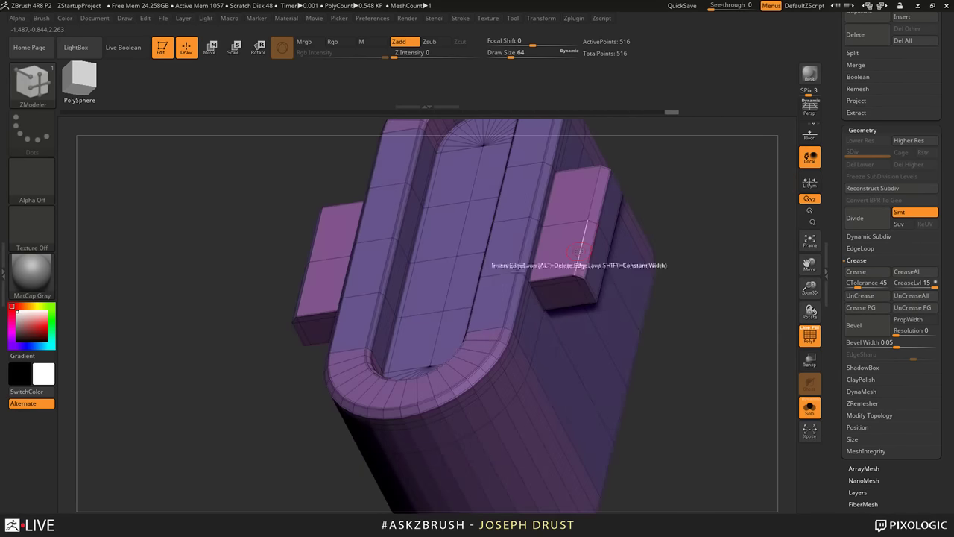
{"action": "key", "text": "space"}
{"action": "left_click", "coordinate": [477, 304]}
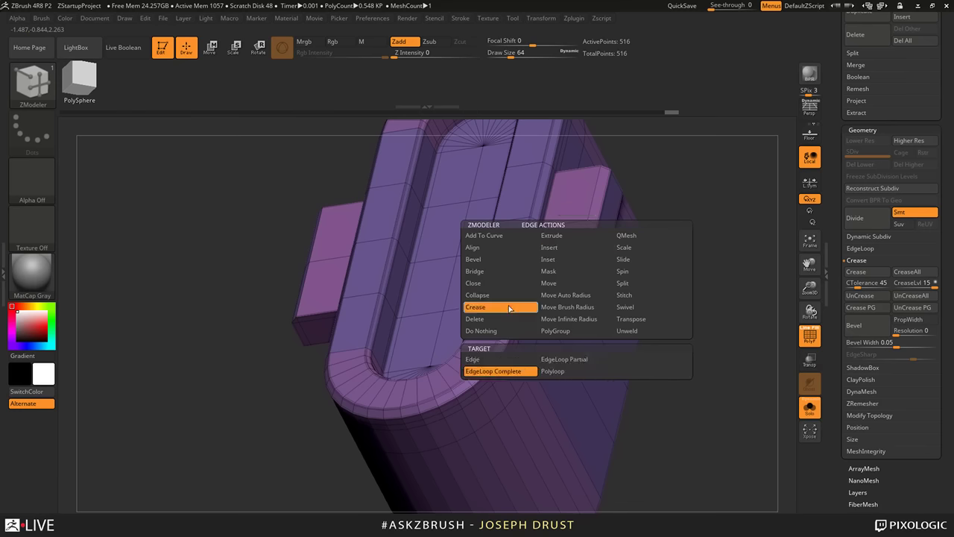
{"action": "left_click", "coordinate": [502, 370]}
{"action": "key", "text": "space"}
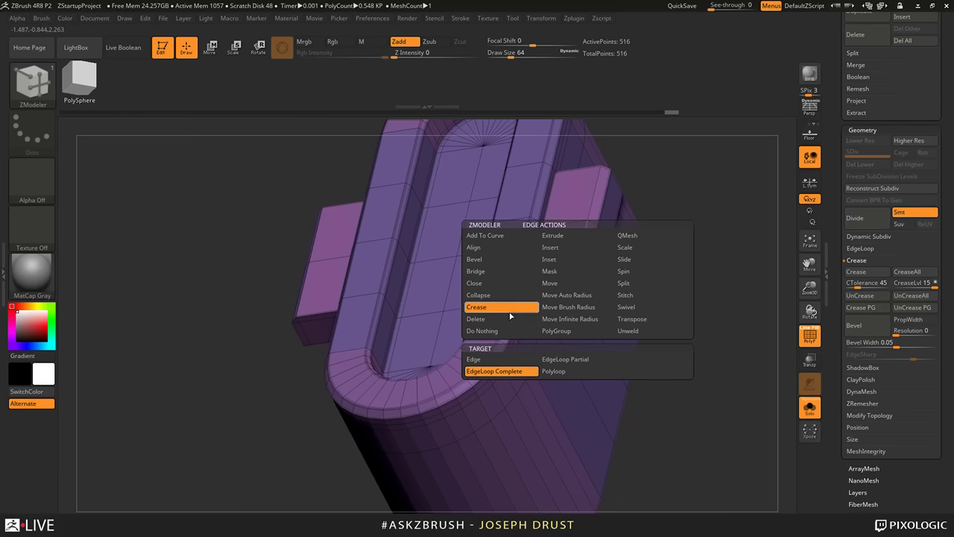
{"action": "left_click", "coordinate": [473, 358]}
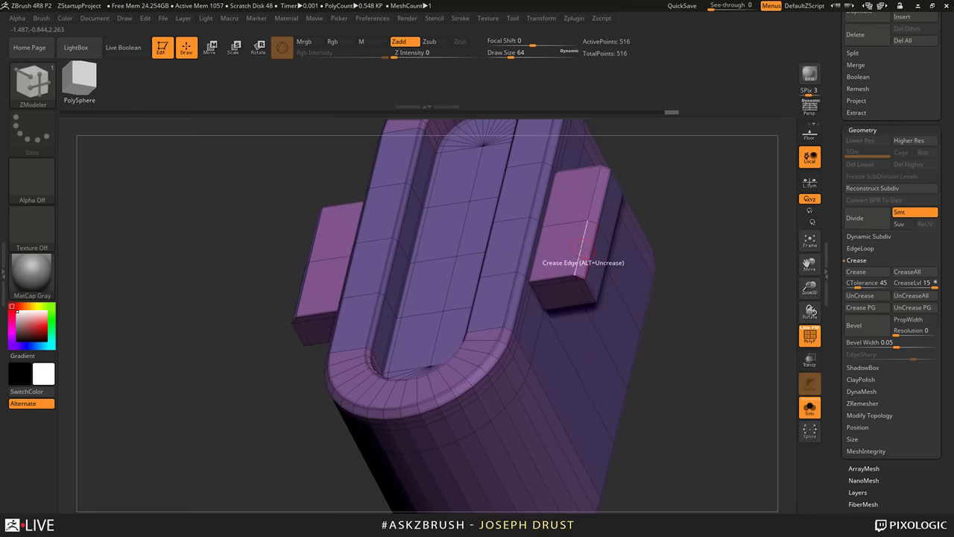
Step: Crease the mesh's edges by angle at tolerance 45 and check the Dynamic Subdiv smoothing with and without the polyframe
{"action": "left_click_drag", "start_coordinate": [660, 205], "coordinate": [340, 213]}
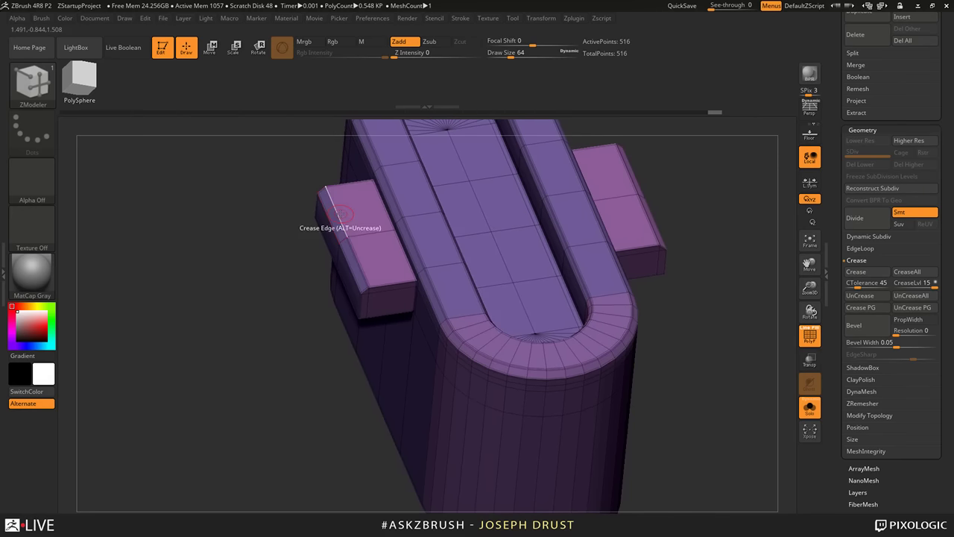
{"action": "left_click_drag", "start_coordinate": [693, 254], "coordinate": [724, 306]}
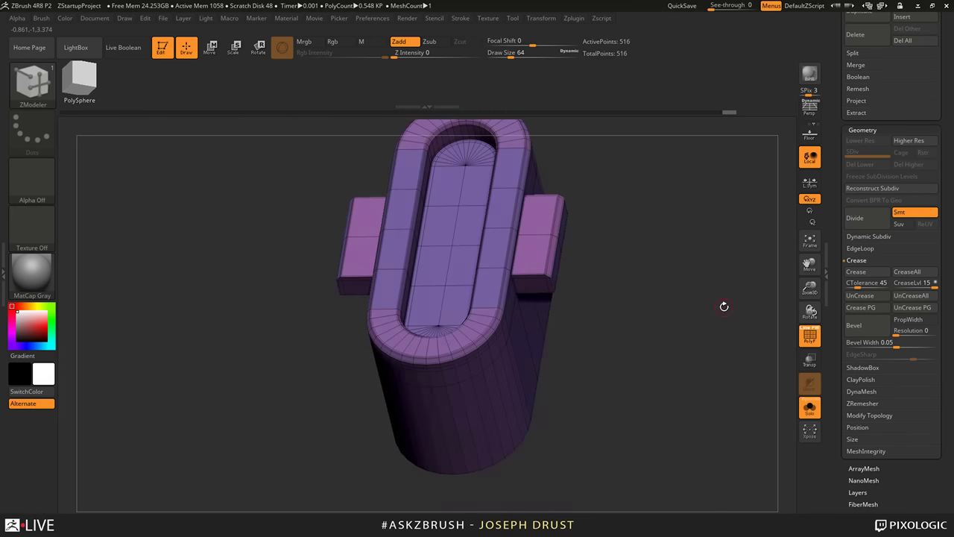
{"action": "left_click", "coordinate": [855, 273]}
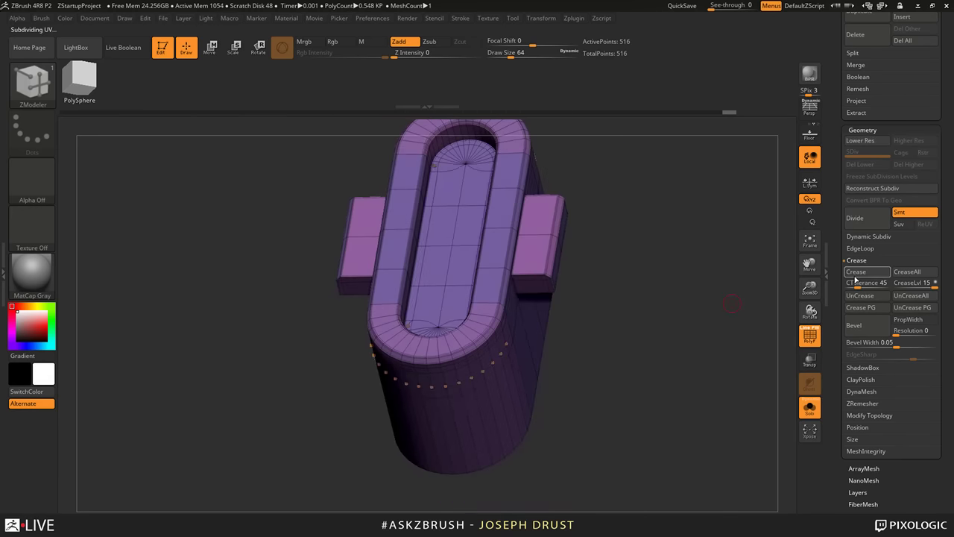
{"action": "left_click_drag", "start_coordinate": [732, 303], "coordinate": [793, 337]}
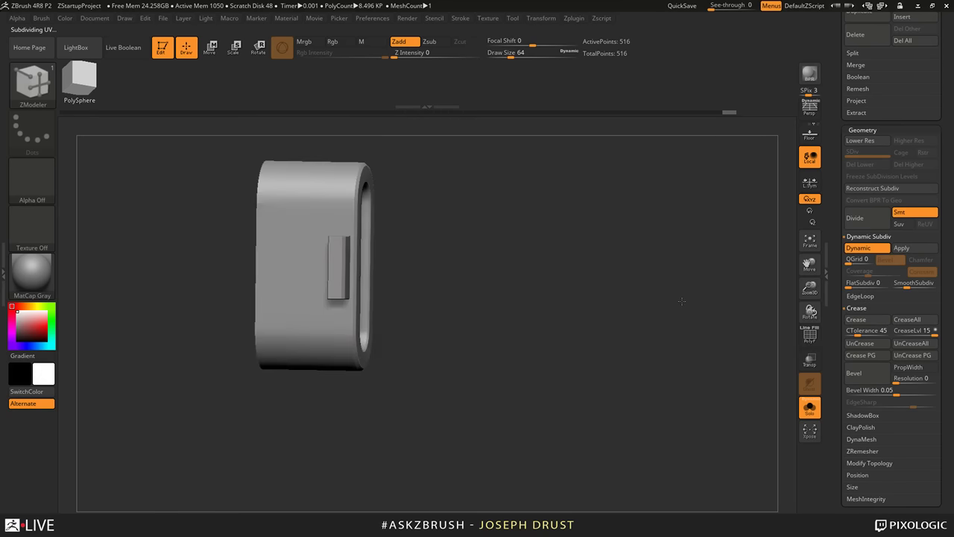
{"action": "left_click_drag", "start_coordinate": [681, 301], "coordinate": [790, 355]}
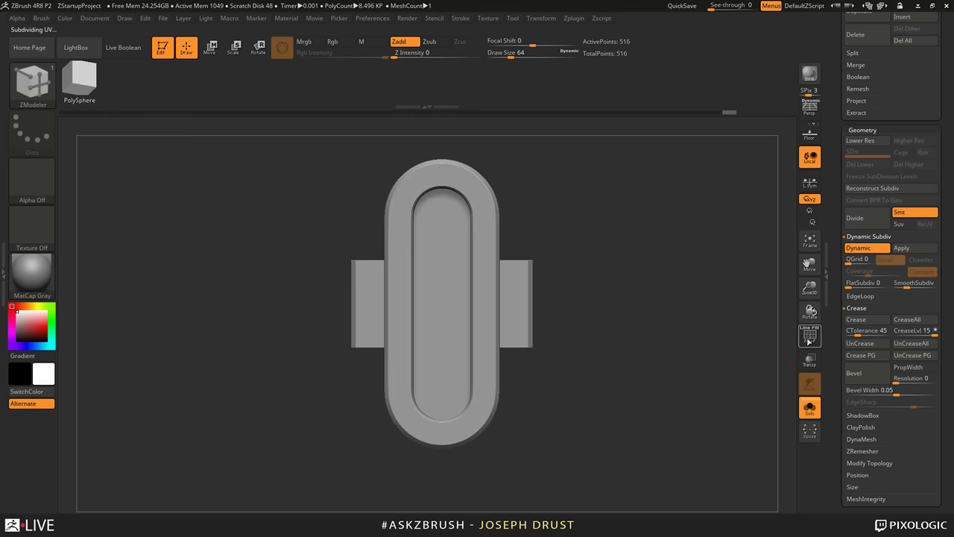
{"action": "left_click", "coordinate": [809, 335]}
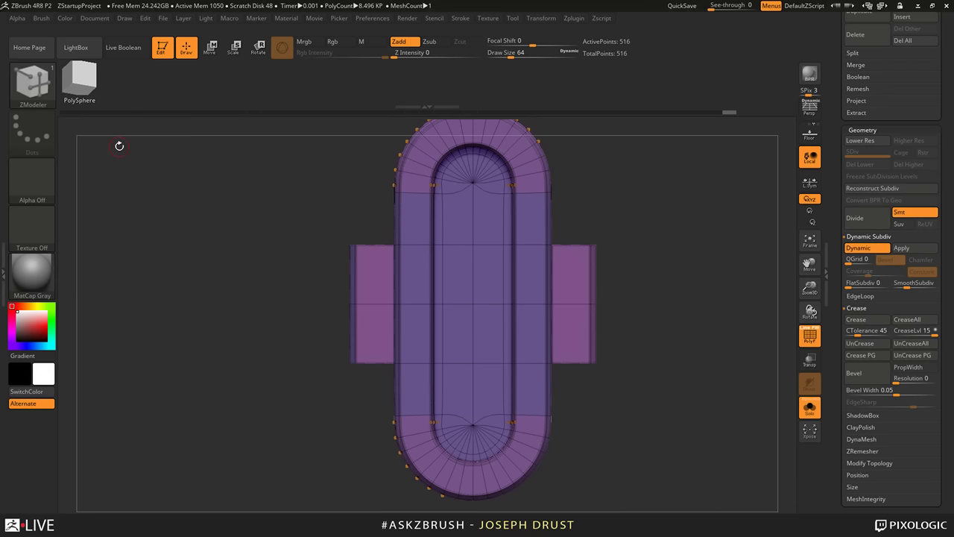
Step: Choose the SliceRect brush and slice a rectangle into the outer middle section of one side block
{"action": "key", "text": "ctrl+shift"}
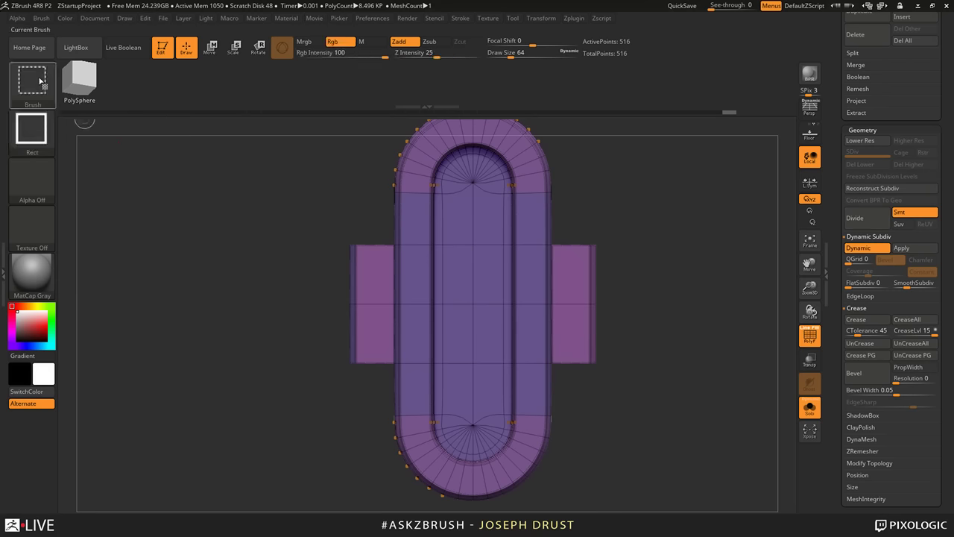
{"action": "left_click", "coordinate": [40, 81]}
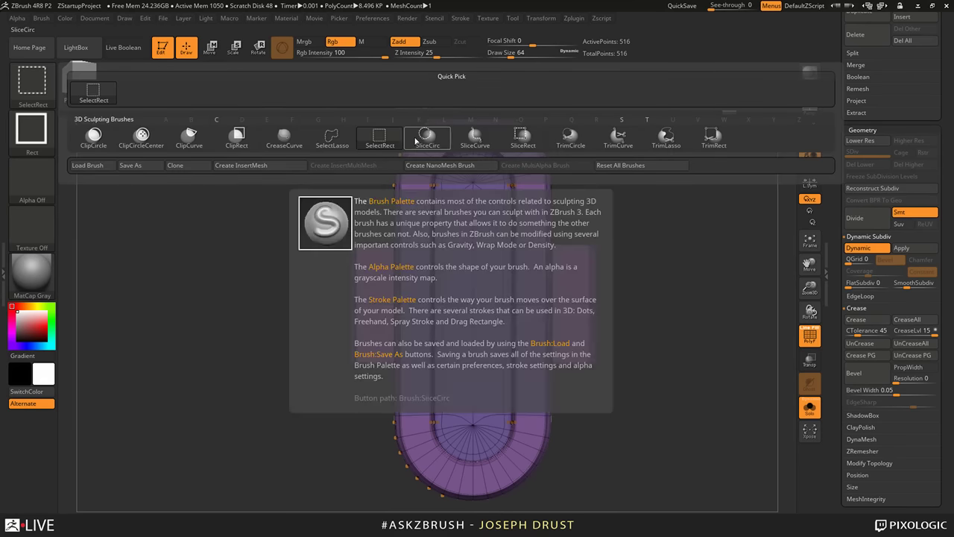
{"action": "left_click", "coordinate": [522, 137]}
{"action": "left_click_drag", "start_coordinate": [651, 252], "coordinate": [573, 333], "text": "ctrl+shift"}
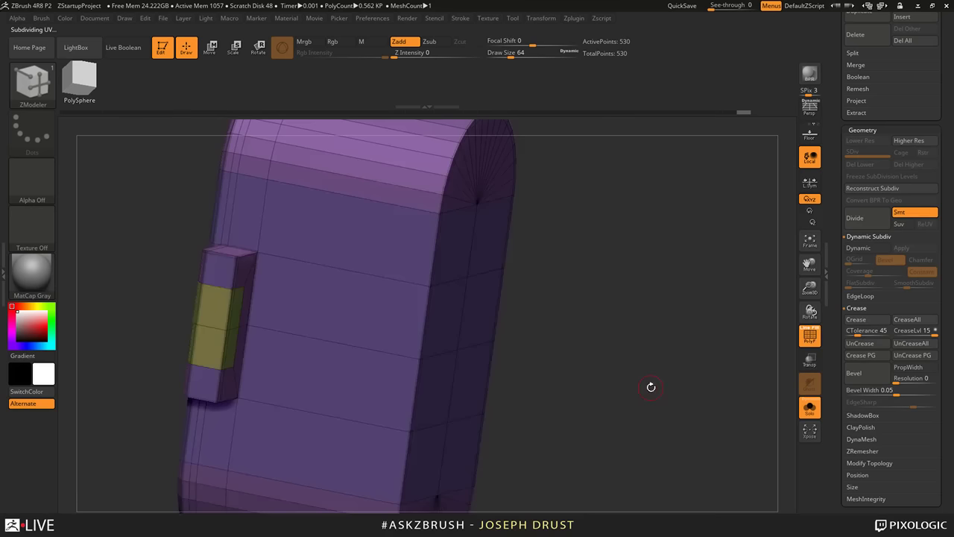
Step: Try to push the sliced polygroup into the block using QMesh with the Polygroup All target
{"action": "left_click_drag", "start_coordinate": [651, 387], "coordinate": [721, 260]}
{"action": "left_click_drag", "start_coordinate": [689, 175], "coordinate": [691, 247]}
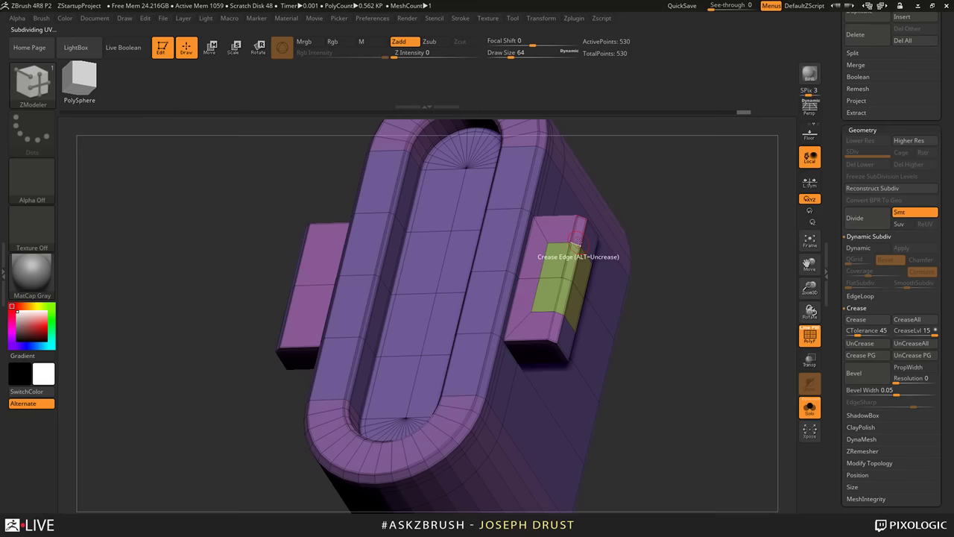
{"action": "left_click_drag", "start_coordinate": [740, 304], "coordinate": [538, 270]}
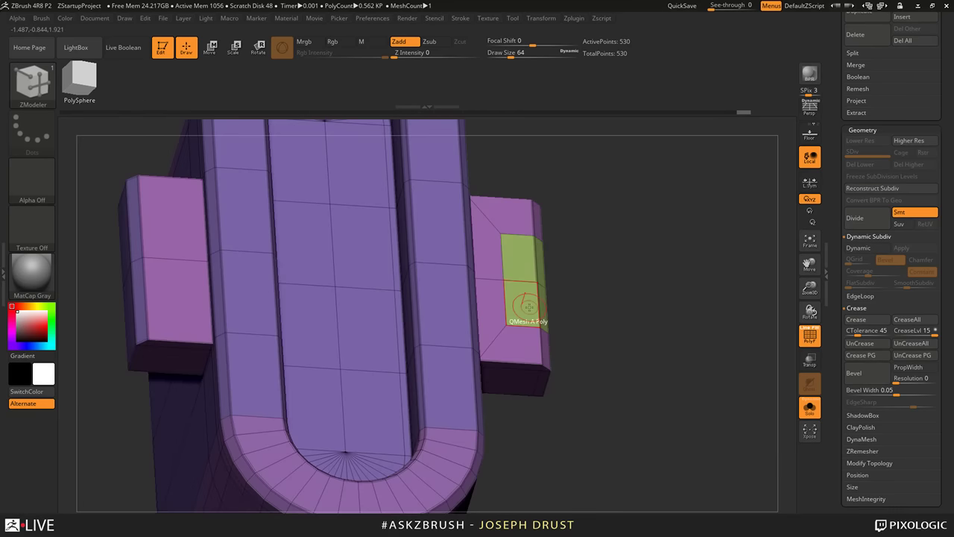
{"action": "key", "text": "space"}
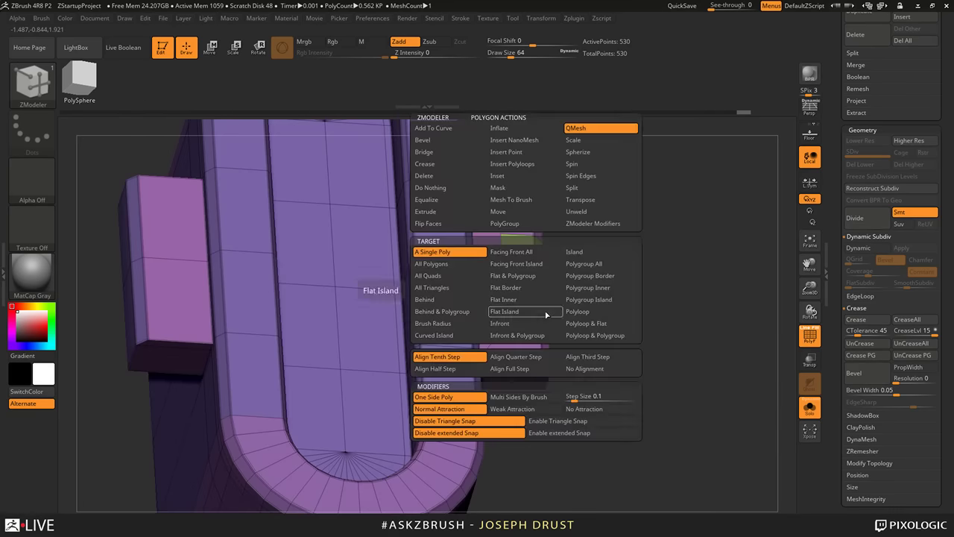
{"action": "left_click", "coordinate": [601, 267]}
{"action": "left_click_drag", "start_coordinate": [666, 310], "coordinate": [645, 298]}
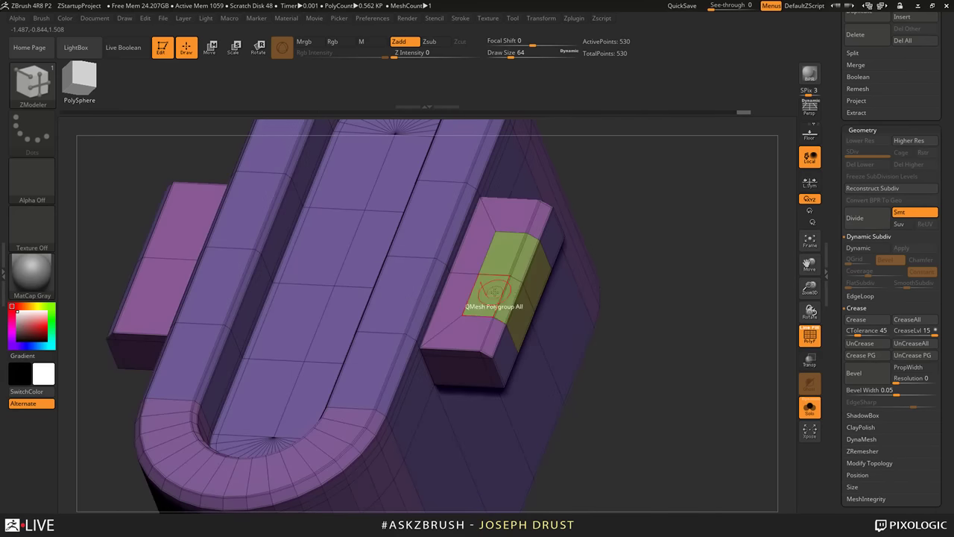
{"action": "left_click_drag", "start_coordinate": [495, 292], "coordinate": [596, 277]}
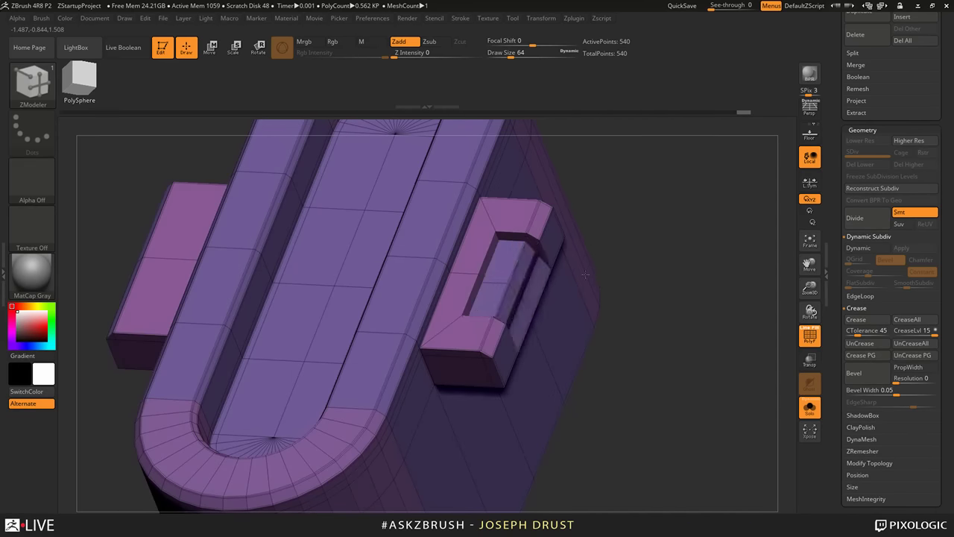
{"action": "key", "text": "ctrl+z"}
{"action": "key", "text": "d"}
{"action": "left_click_drag", "start_coordinate": [670, 276], "coordinate": [691, 227]}
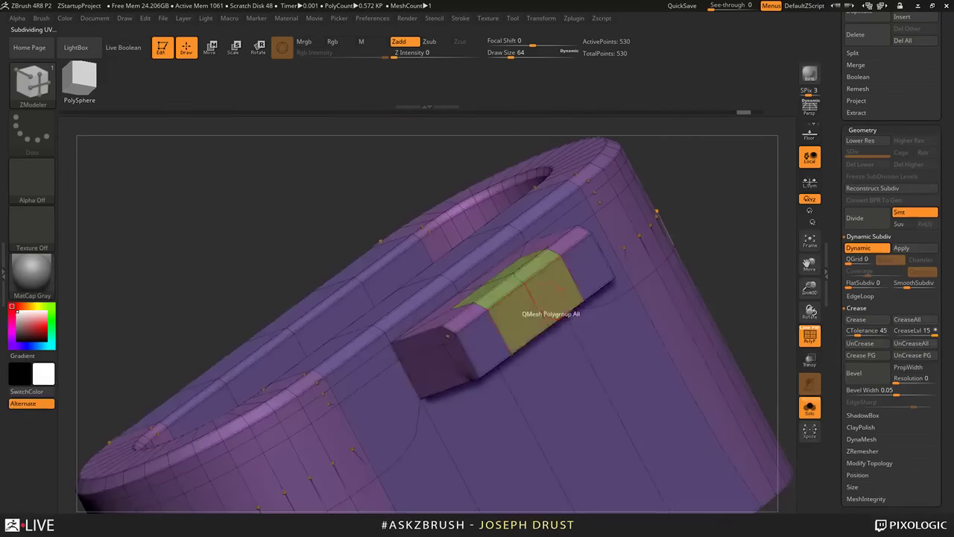
{"action": "left_click_drag", "start_coordinate": [520, 311], "coordinate": [597, 294]}
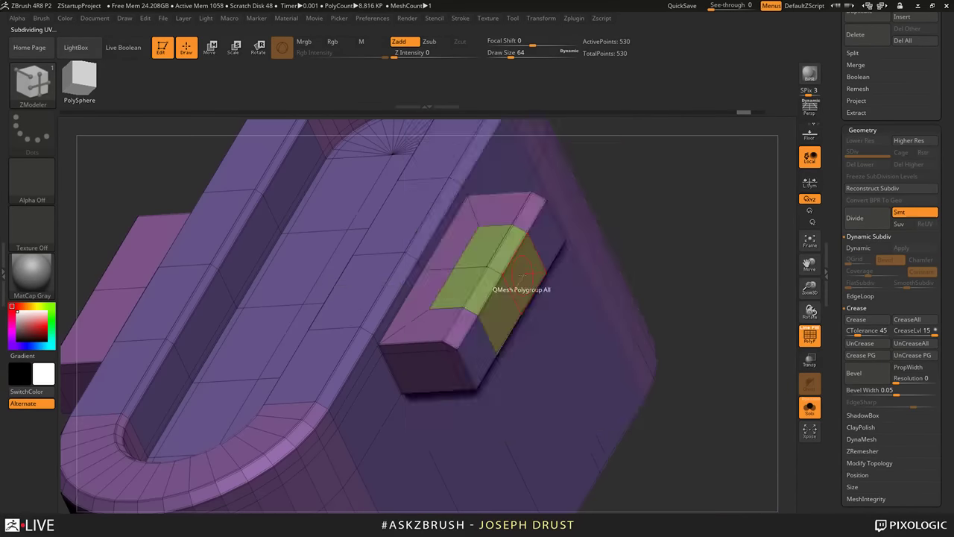
Step: Set the QMesh target to A Single Poly and remove the block's sliced middle section to form an open notch
{"action": "key", "text": "space"}
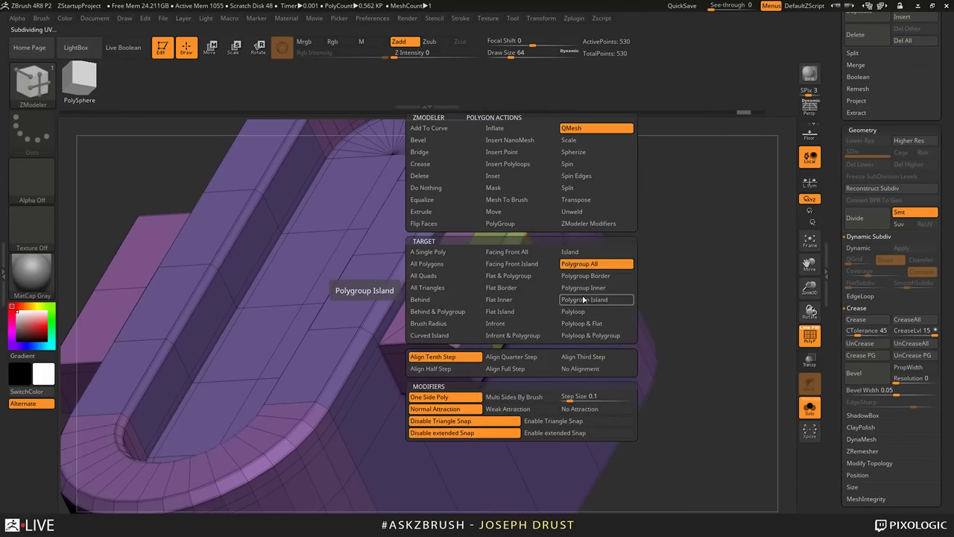
{"action": "left_click", "coordinate": [428, 251]}
{"action": "left_click_drag", "start_coordinate": [700, 313], "coordinate": [671, 298]}
{"action": "mouse_move", "coordinate": [444, 319]}
{"action": "left_mouse_down", "text": "alt"}
{"action": "mouse_move", "coordinate": [481, 254]}
{"action": "mouse_move", "coordinate": [495, 274]}
{"action": "left_mouse_up", "text": "alt"}
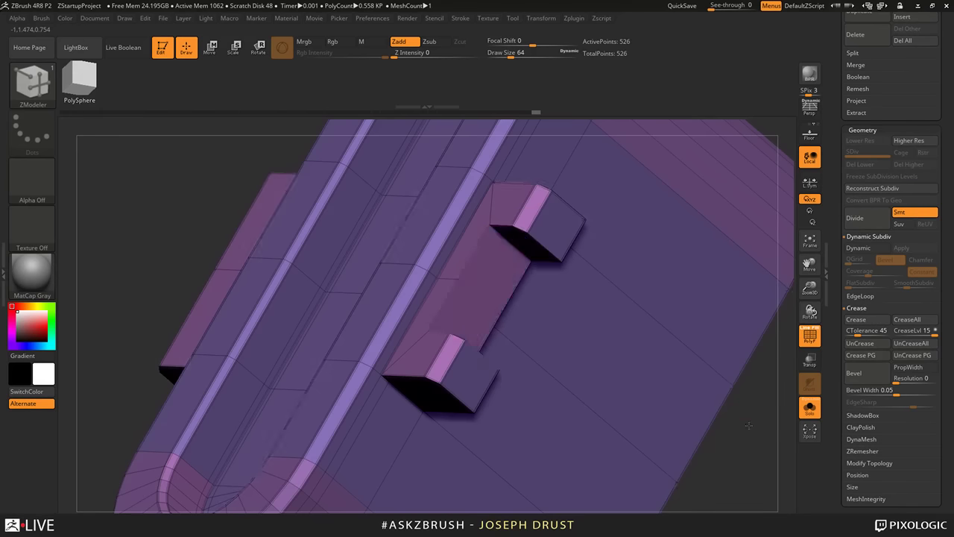
Step: Model a smaller stepped recess in the notch's inner face between the two remaining prongs
{"action": "key", "text": "f"}
{"action": "mouse_move", "coordinate": [746, 423]}
{"action": "left_mouse_down"}
{"action": "mouse_move", "coordinate": [693, 318]}
{"action": "mouse_move", "coordinate": [717, 333]}
{"action": "mouse_move", "coordinate": [660, 296]}
{"action": "mouse_move", "coordinate": [649, 312]}
{"action": "mouse_move", "coordinate": [626, 289]}
{"action": "left_mouse_up"}
{"action": "left_click_drag", "start_coordinate": [508, 269], "coordinate": [716, 260]}
{"action": "left_click_drag", "start_coordinate": [675, 226], "coordinate": [698, 261], "text": "alt"}
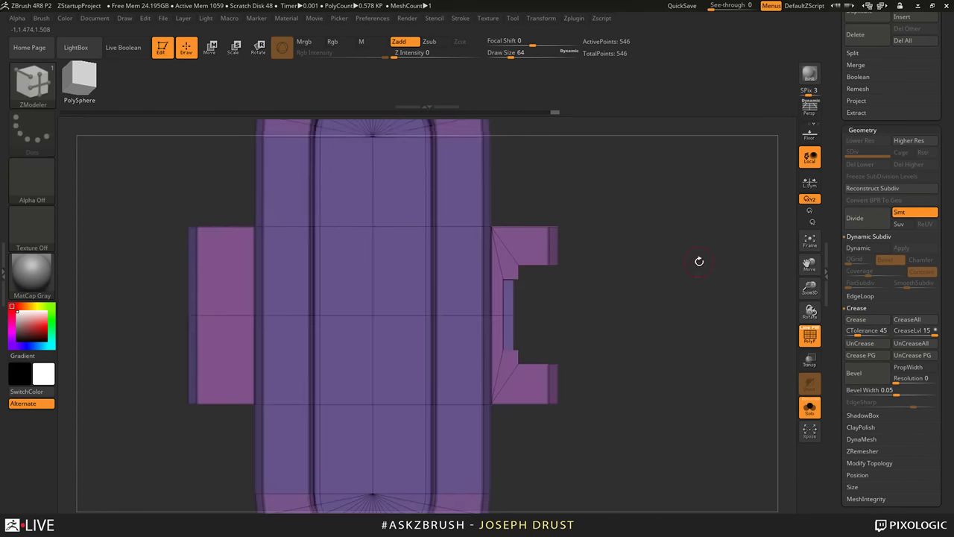
{"action": "left_click_drag", "start_coordinate": [617, 318], "coordinate": [720, 309]}
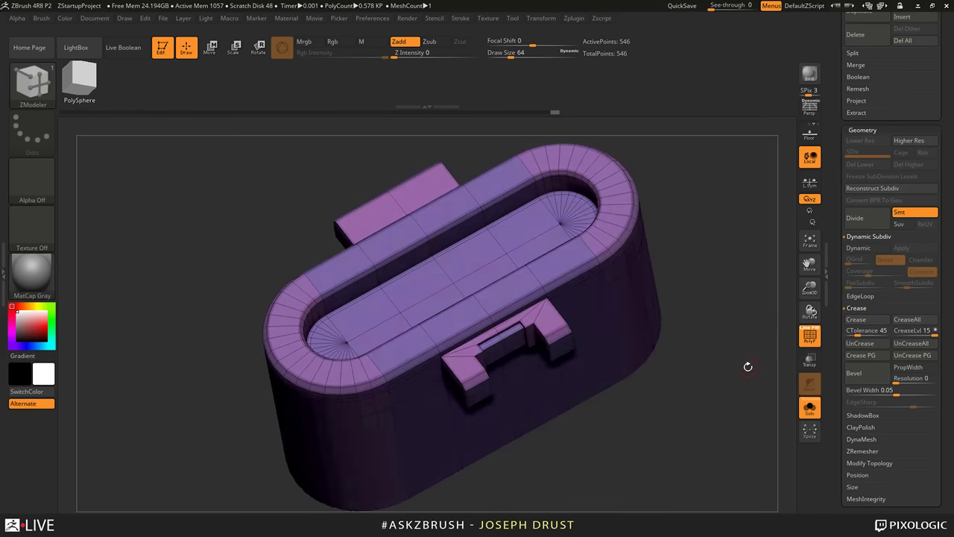
Step: Mask all but the oblong's bottom edge with Dynamic Subdiv on, and centre the Move gizmo on the unmasked area
{"action": "left_click_drag", "start_coordinate": [747, 366], "coordinate": [747, 330]}
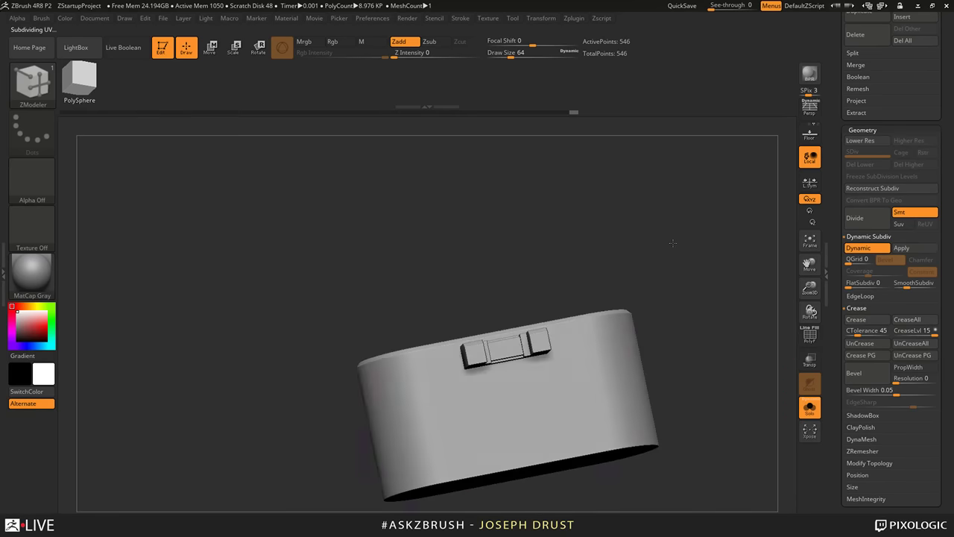
{"action": "left_click_drag", "start_coordinate": [673, 240], "coordinate": [725, 340]}
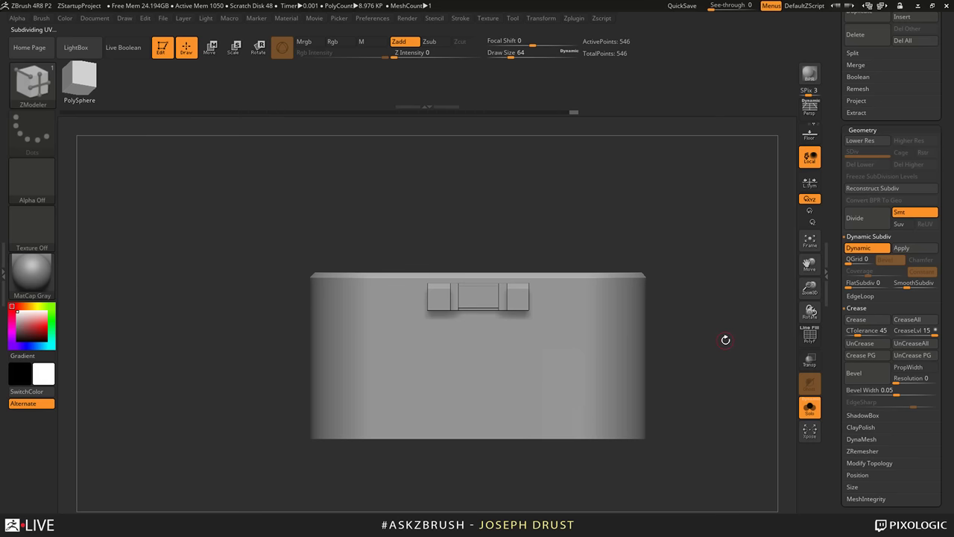
{"action": "left_click", "coordinate": [717, 341], "text": "ctrl"}
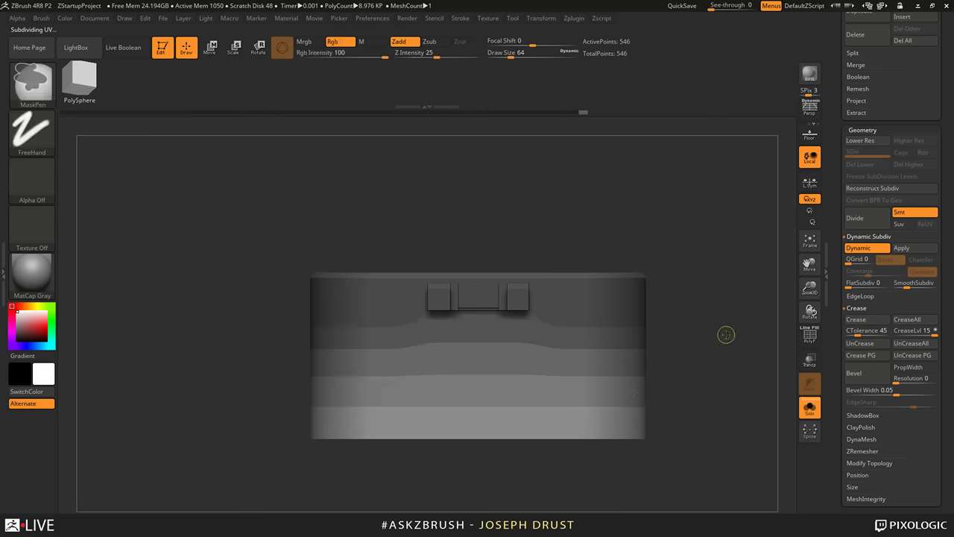
{"action": "key", "text": "w"}
{"action": "left_click", "coordinate": [809, 335]}
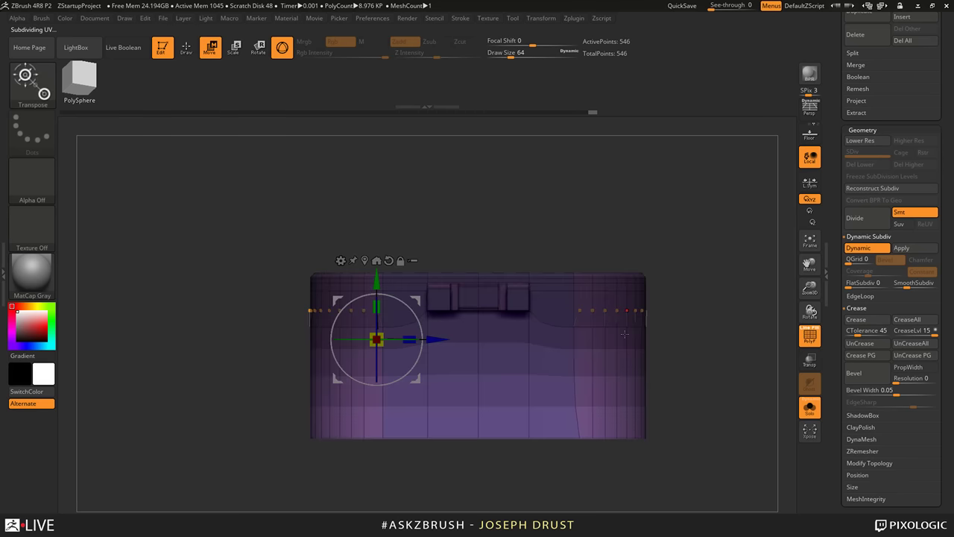
{"action": "key", "text": "ctrl+shift"}
{"action": "left_click_drag", "start_coordinate": [740, 466], "coordinate": [264, 411], "text": "ctrl"}
{"action": "left_click", "coordinate": [264, 410], "text": "ctrl"}
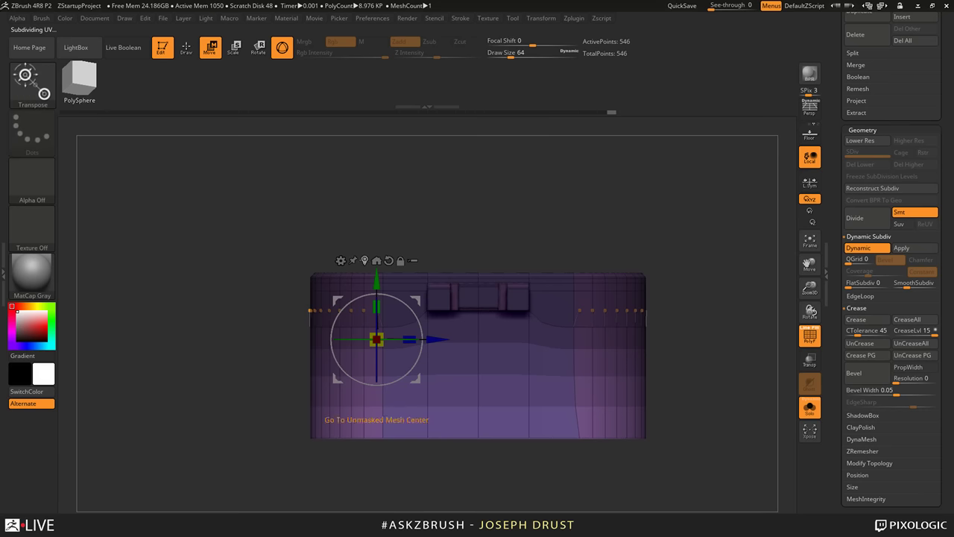
{"action": "left_click", "coordinate": [377, 260]}
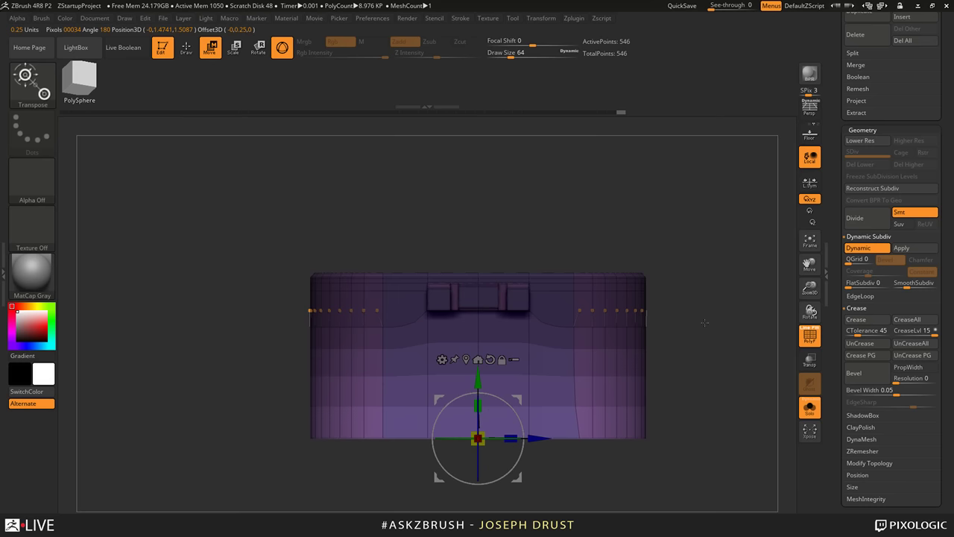
Step: Relocate the Move gizmo to the wall beside the notched block and to the block's recess
{"action": "left_click_drag", "start_coordinate": [704, 321], "coordinate": [549, 303], "text": "alt"}
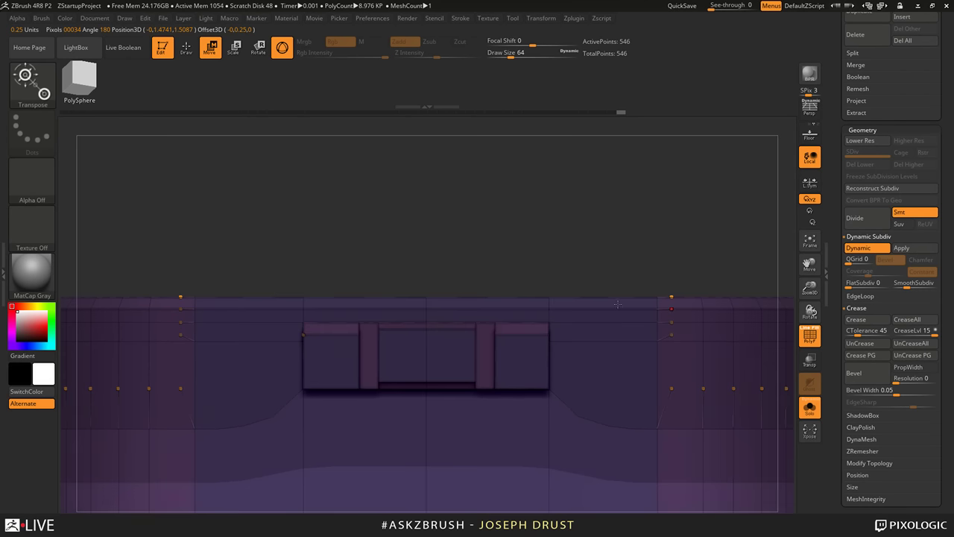
{"action": "left_click", "coordinate": [602, 330]}
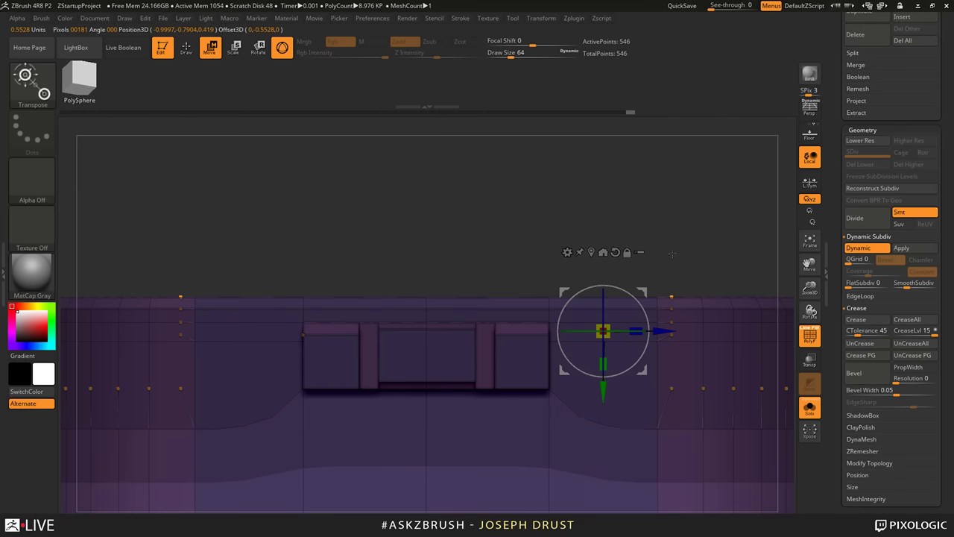
{"action": "right_click_drag", "start_coordinate": [678, 253], "coordinate": [621, 109], "text": "ctrl"}
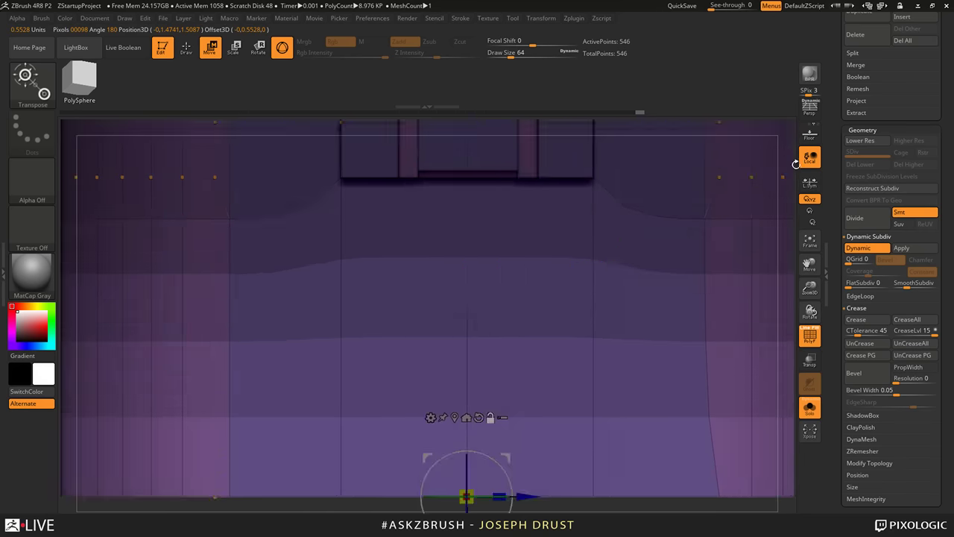
{"action": "left_click_drag", "start_coordinate": [794, 163], "coordinate": [782, 418], "text": "alt"}
{"action": "left_click_drag", "start_coordinate": [689, 335], "coordinate": [456, 198], "text": "alt"}
{"action": "left_click_drag", "start_coordinate": [386, 160], "coordinate": [617, 342], "text": "alt"}
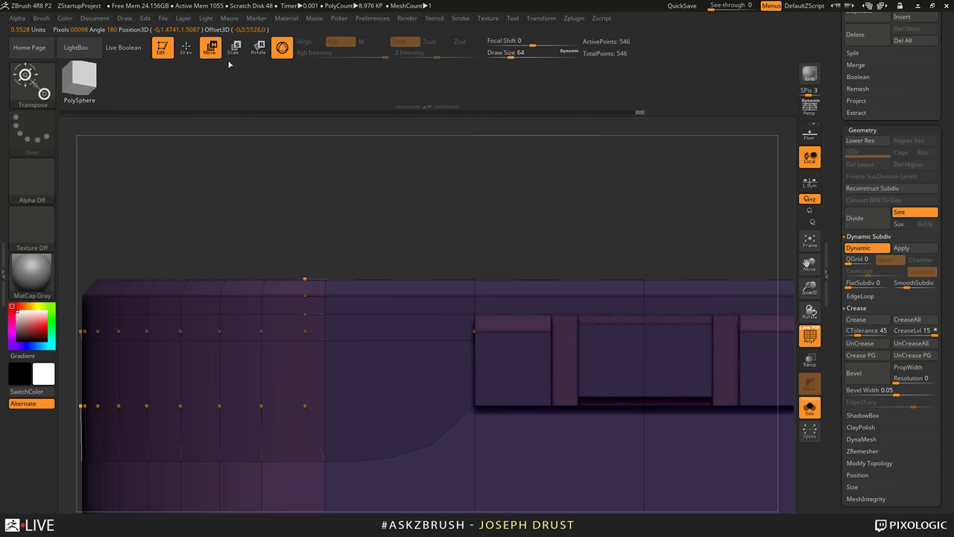
{"action": "key", "text": "y"}
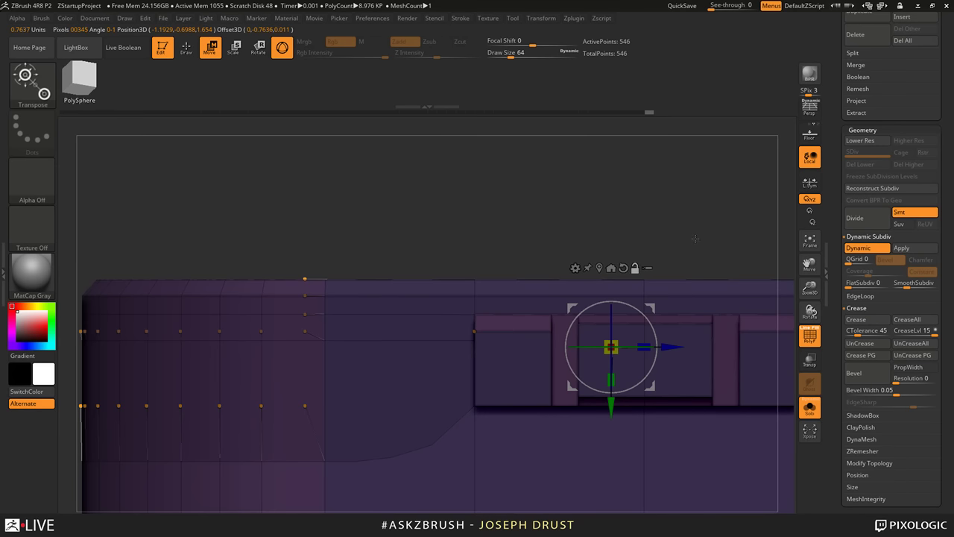
{"action": "left_click_drag", "start_coordinate": [695, 239], "coordinate": [465, 218], "text": "alt"}
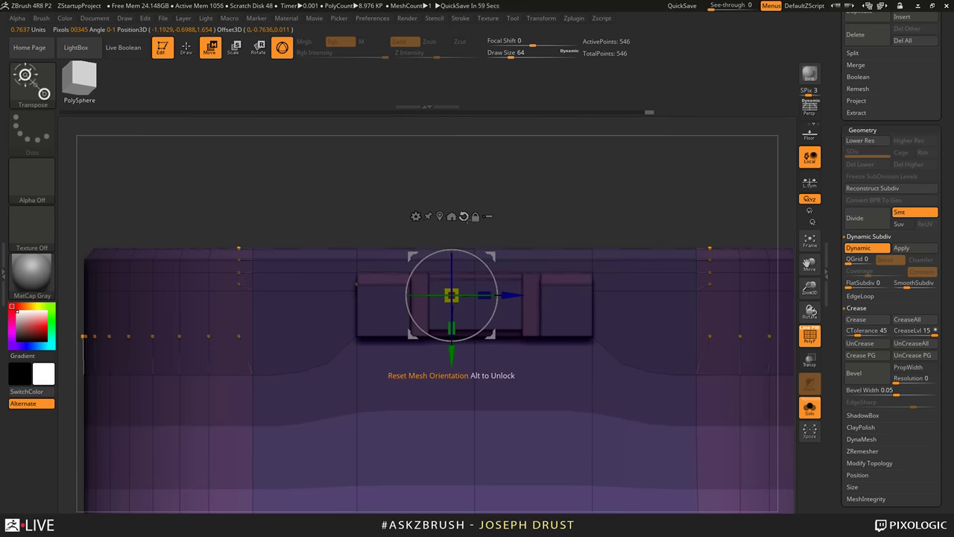
Step: Place the gizmo at several points along the oblong's front wall on either side of the notched block
{"action": "mouse_move", "coordinate": [555, 339]}
{"action": "right_mouse_down", "text": "ctrl"}
{"action": "mouse_move", "coordinate": [520, 187]}
{"action": "mouse_move", "coordinate": [567, 350]}
{"action": "right_mouse_up", "text": "ctrl"}
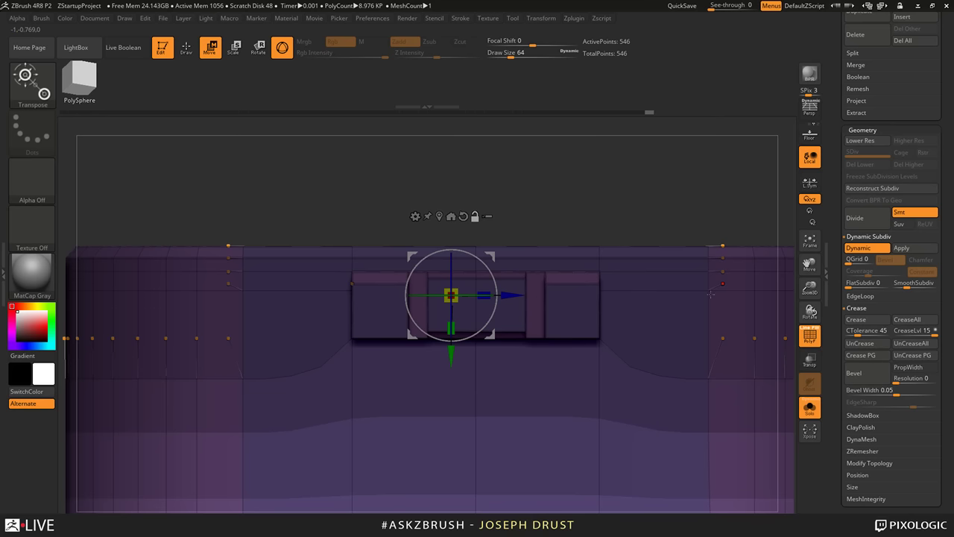
{"action": "left_click_drag", "start_coordinate": [680, 334], "coordinate": [673, 199]}
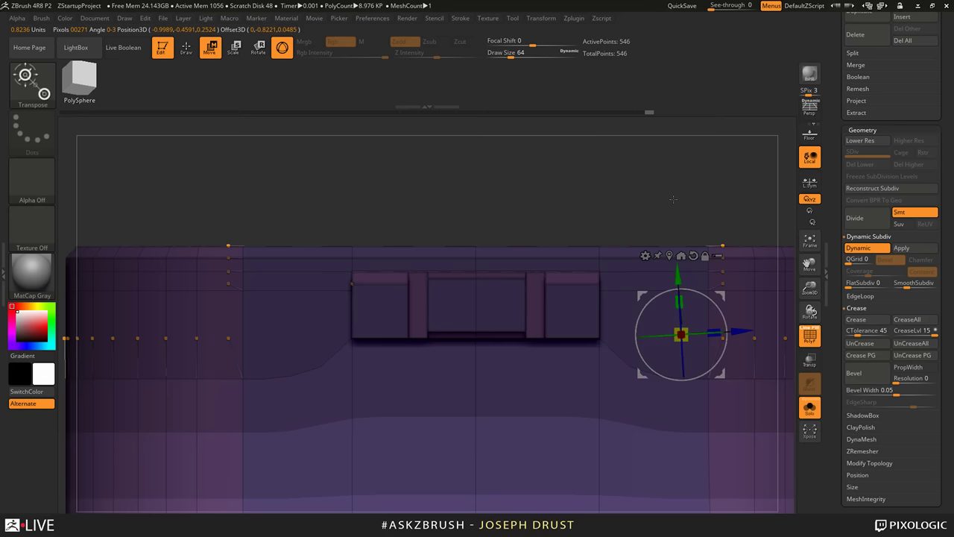
{"action": "left_click_drag", "start_coordinate": [317, 319], "coordinate": [322, 178], "text": "alt"}
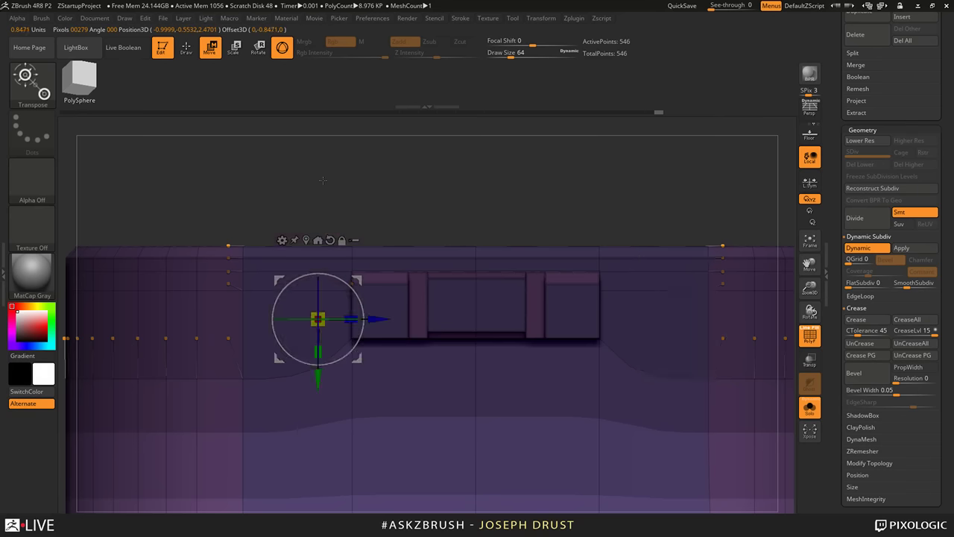
{"action": "left_click_drag", "start_coordinate": [451, 181], "coordinate": [507, 315]}
{"action": "left_click", "coordinate": [179, 308], "text": "alt"}
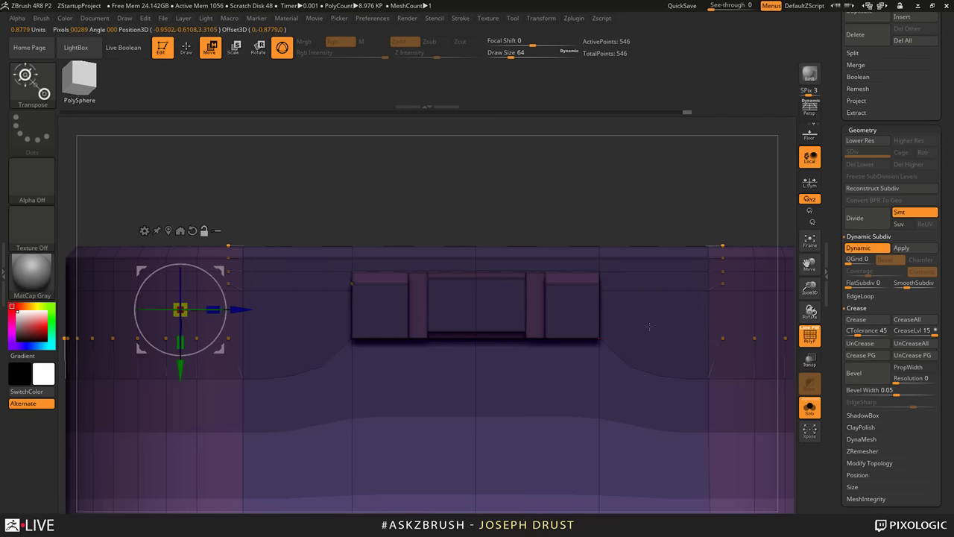
{"action": "left_click_drag", "start_coordinate": [648, 326], "coordinate": [650, 142], "text": "alt"}
{"action": "left_click", "coordinate": [280, 318], "text": "alt"}
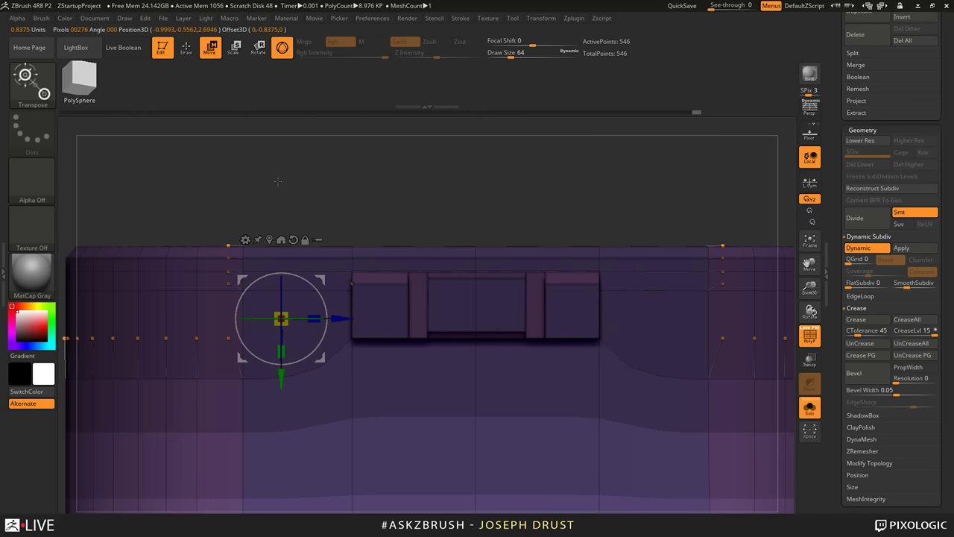
{"action": "key", "text": "f"}
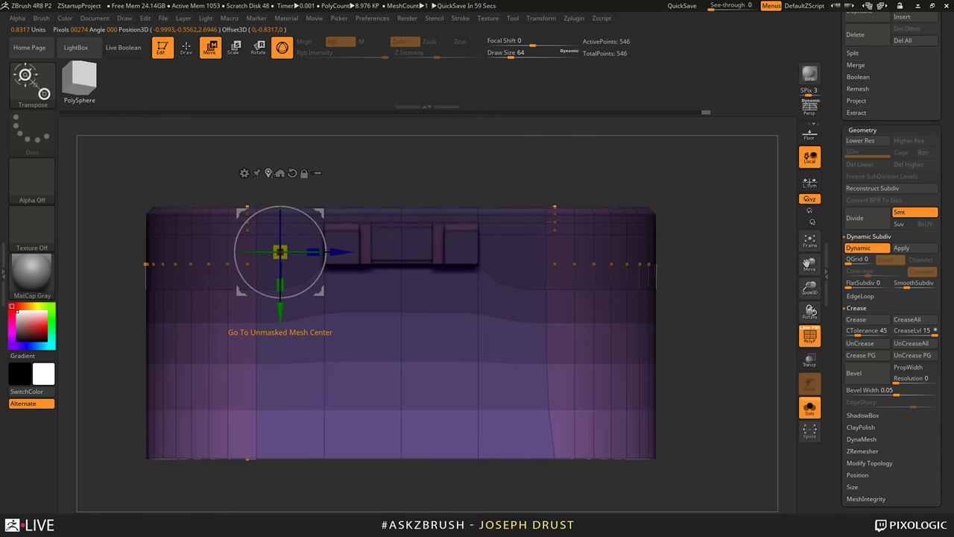
Step: Recentre the gizmo on the unmasked bottom, raise it to shorten the oblong, and clear the mask
{"action": "left_click", "coordinate": [269, 173]}
{"action": "left_click_drag", "start_coordinate": [401, 499], "coordinate": [401, 339]}
{"action": "left_click_drag", "start_coordinate": [701, 388], "coordinate": [734, 417], "text": "ctrl"}
{"action": "mouse_move", "coordinate": [691, 288]}
{"action": "left_mouse_down"}
{"action": "mouse_move", "coordinate": [728, 355]}
{"action": "mouse_move", "coordinate": [707, 373]}
{"action": "mouse_move", "coordinate": [685, 236]}
{"action": "mouse_move", "coordinate": [641, 227]}
{"action": "mouse_move", "coordinate": [625, 298]}
{"action": "left_mouse_up"}
{"action": "left_click", "coordinate": [183, 52]}
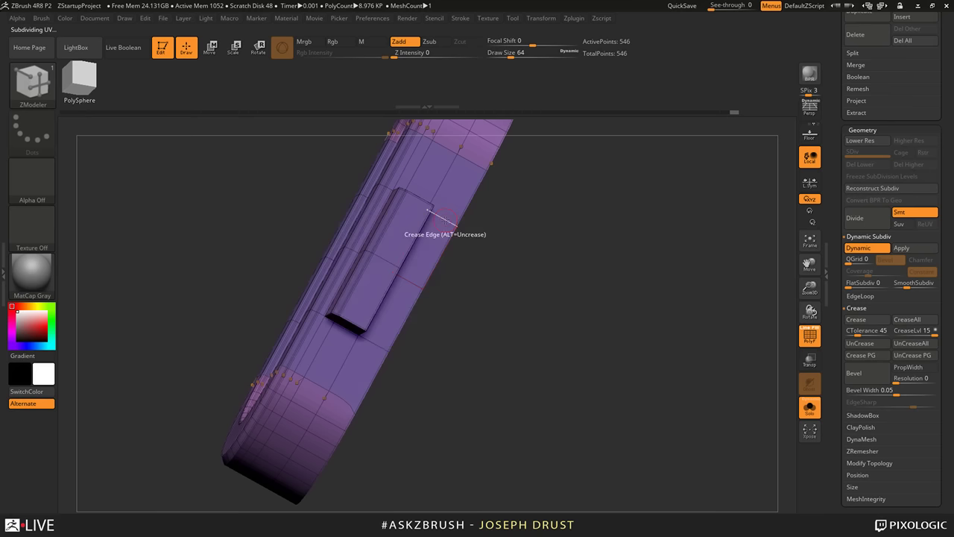
Step: Insert an edge loop around the lower wall and extrude the polyloop below it outward into a wide flange
{"action": "key", "text": "shift+d"}
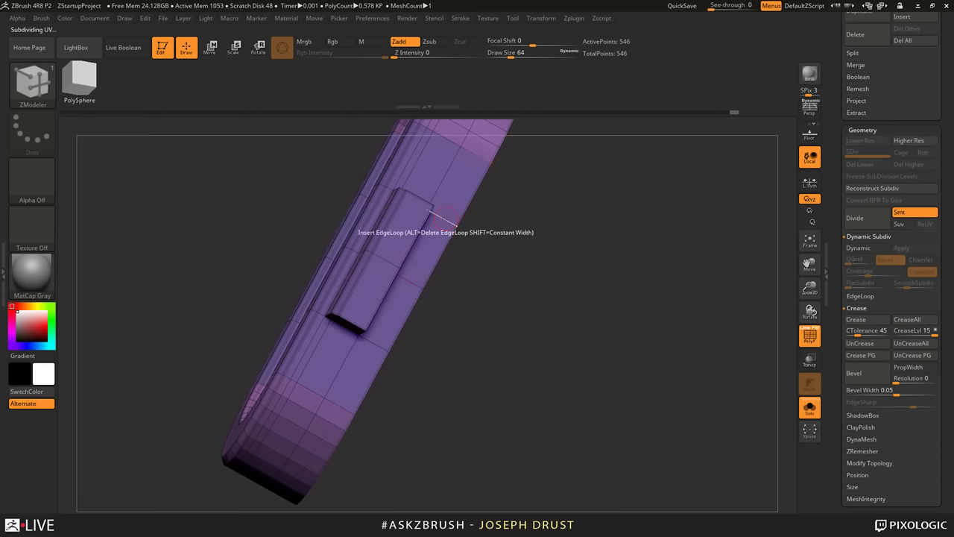
{"action": "left_click_drag", "start_coordinate": [542, 305], "coordinate": [544, 287]}
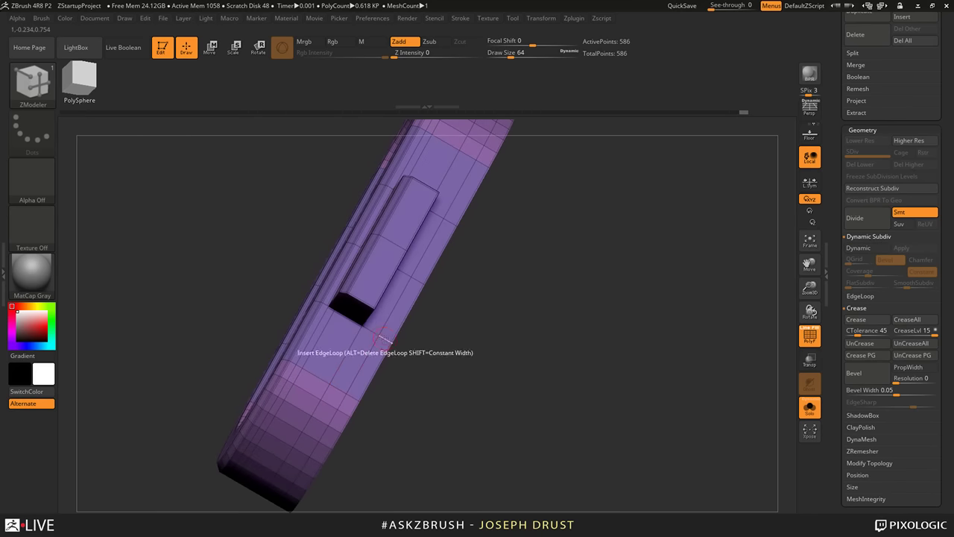
{"action": "key", "text": "space"}
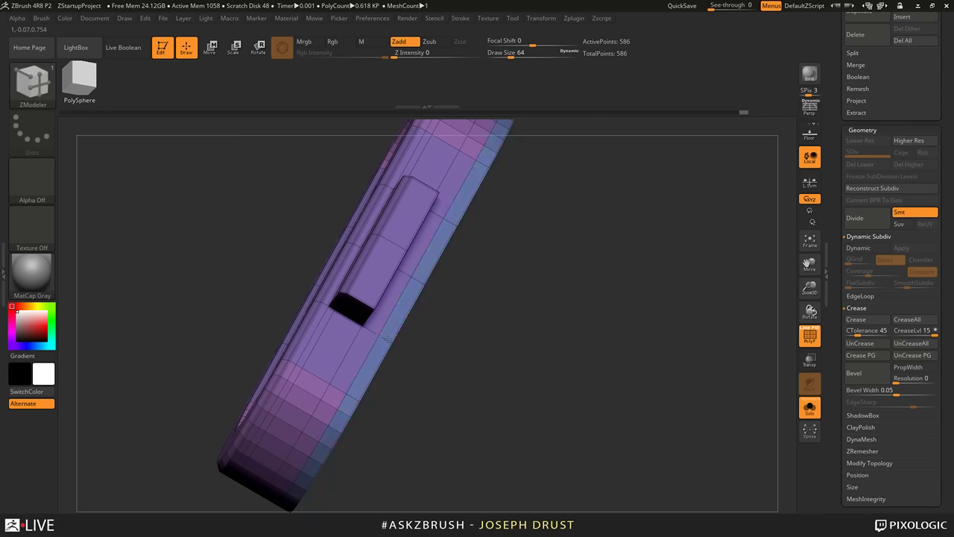
{"action": "mouse_move", "coordinate": [447, 333]}
{"action": "left_mouse_down"}
{"action": "mouse_move", "coordinate": [403, 313]}
{"action": "mouse_move", "coordinate": [507, 234]}
{"action": "mouse_move", "coordinate": [607, 307]}
{"action": "mouse_move", "coordinate": [626, 336]}
{"action": "mouse_move", "coordinate": [618, 291]}
{"action": "mouse_move", "coordinate": [611, 368]}
{"action": "mouse_move", "coordinate": [566, 376]}
{"action": "left_mouse_up"}
{"action": "left_click_drag", "start_coordinate": [560, 316], "coordinate": [567, 298]}
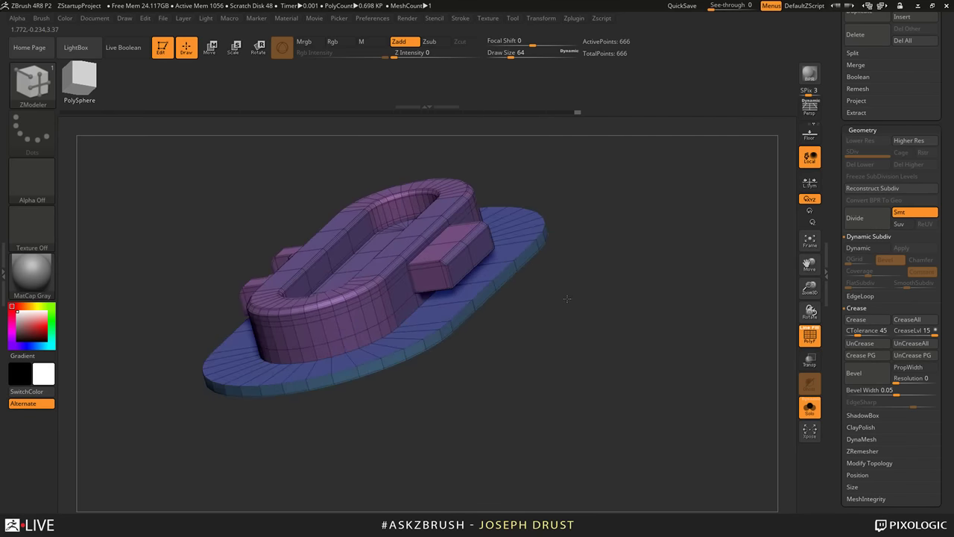
Step: Add a narrow ring along the flange's outer edge and extrude it upward into a tall surrounding rim
{"action": "left_click_drag", "start_coordinate": [495, 289], "coordinate": [583, 319]}
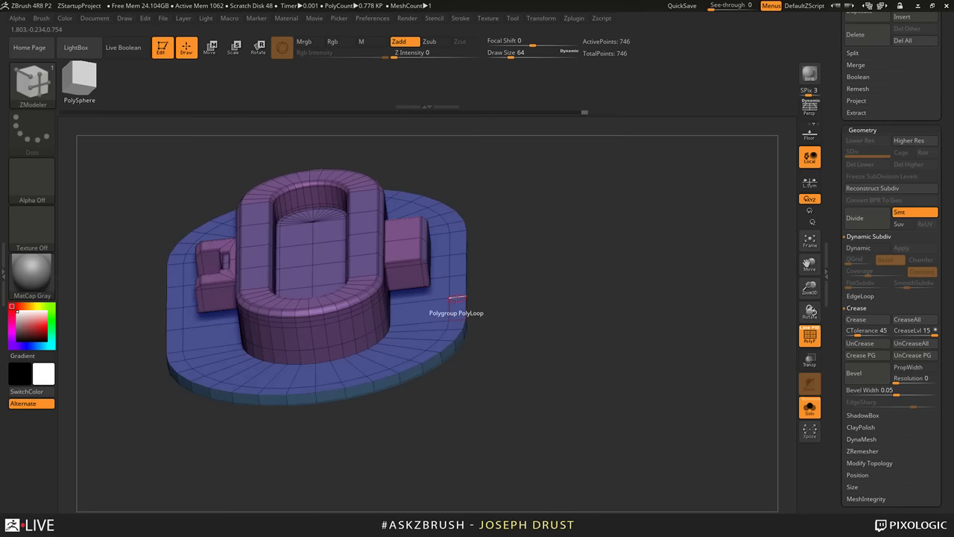
{"action": "left_click_drag", "start_coordinate": [456, 298], "coordinate": [791, 333]}
{"action": "left_click", "coordinate": [810, 335]}
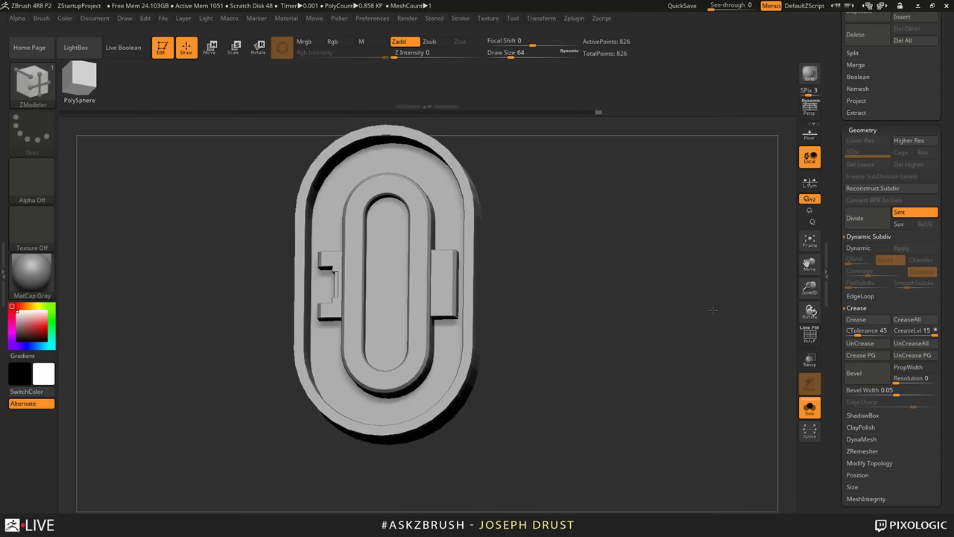
Step: Crease the model's edges at CTolerance 45 and preview it with Dynamic Subdiv from several angles
{"action": "left_click_drag", "start_coordinate": [713, 310], "coordinate": [753, 327]}
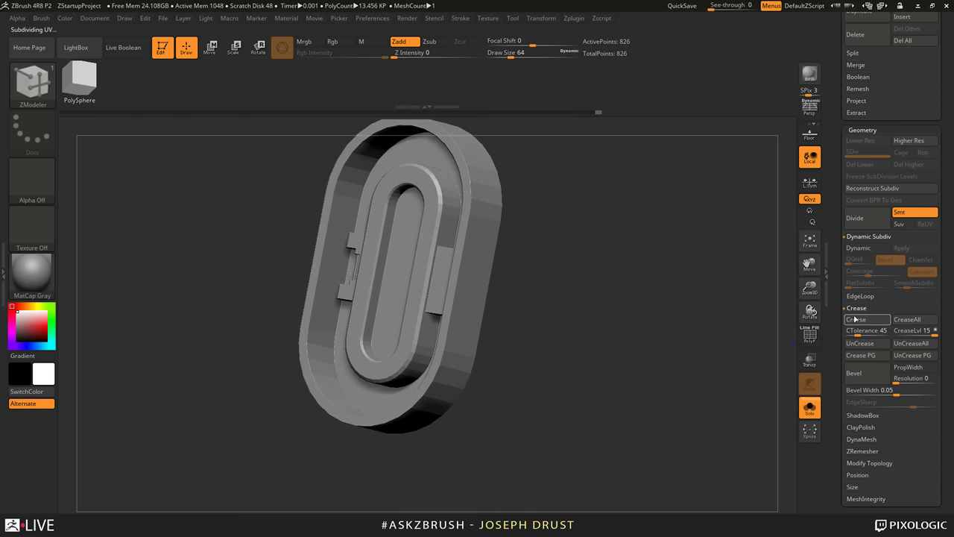
{"action": "left_click", "coordinate": [857, 321]}
{"action": "key", "text": "d"}
{"action": "left_click_drag", "start_coordinate": [681, 298], "coordinate": [662, 336], "text": "shift"}
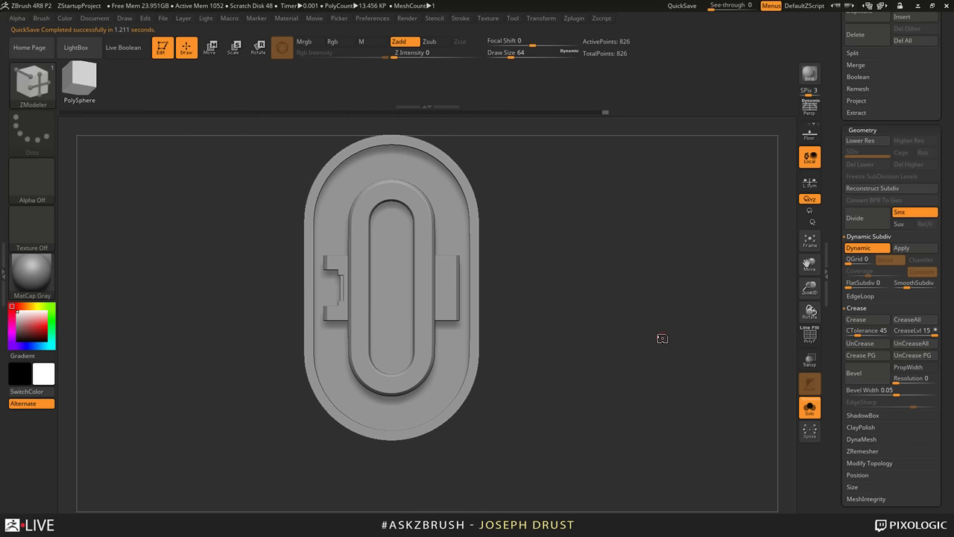
{"action": "mouse_move", "coordinate": [716, 348]}
{"action": "left_mouse_down"}
{"action": "mouse_move", "coordinate": [690, 330]}
{"action": "mouse_move", "coordinate": [702, 269]}
{"action": "left_mouse_up"}
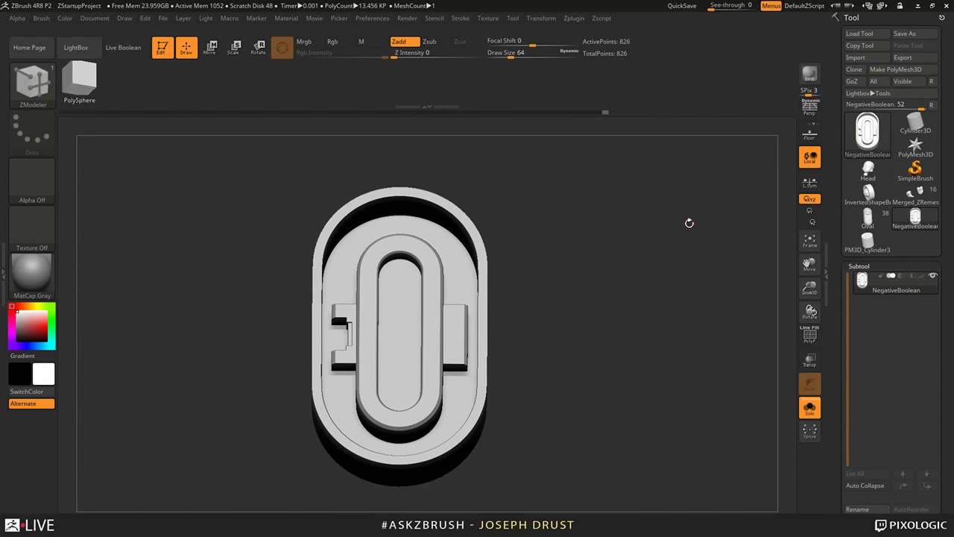
{"action": "left_click_drag", "start_coordinate": [674, 240], "coordinate": [679, 266]}
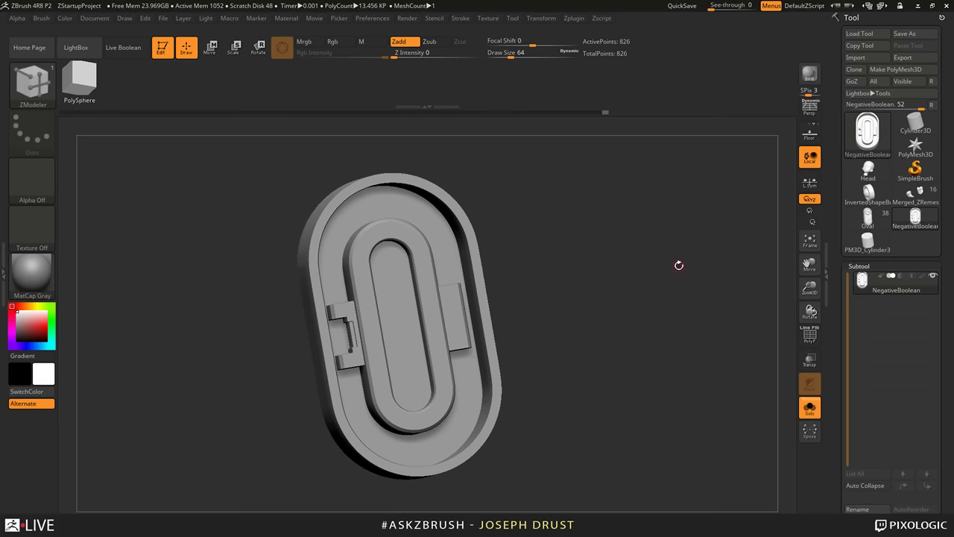
Step: Switch to the InvertedShapeBuild_Example tool, inspect its polygroups, and orient the view toward its open front
{"action": "left_click", "coordinate": [868, 193]}
{"action": "left_click_drag", "start_coordinate": [717, 332], "coordinate": [705, 283]}
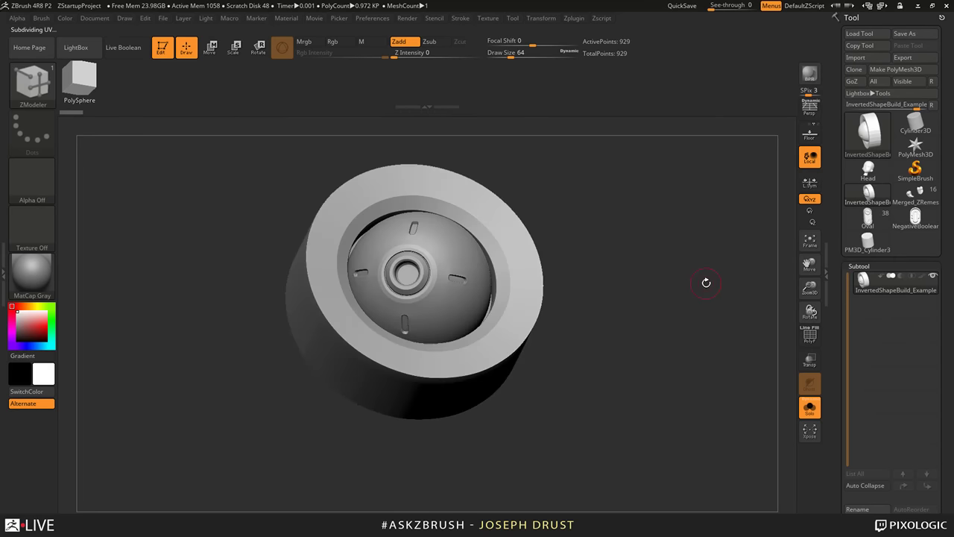
{"action": "key", "text": "shift+f"}
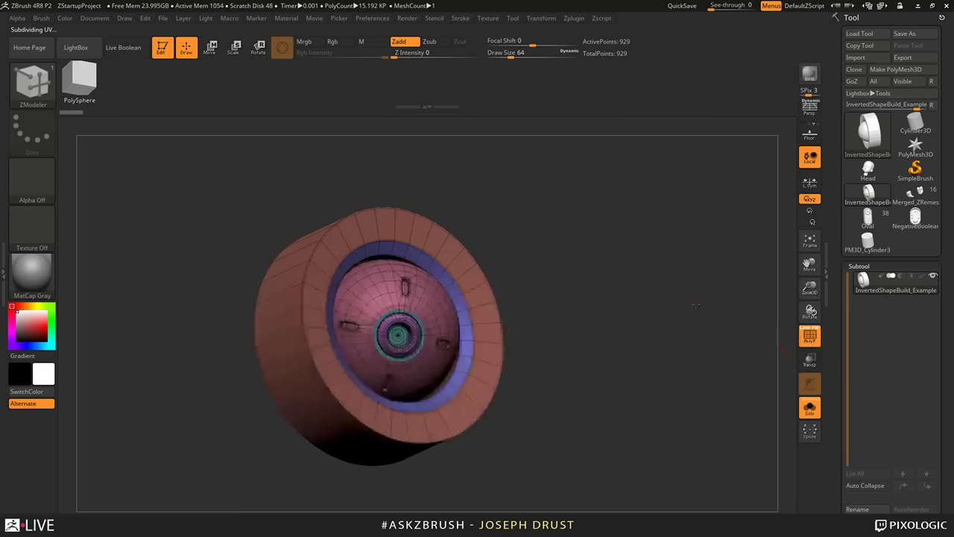
{"action": "left_click_drag", "start_coordinate": [700, 286], "coordinate": [668, 339]}
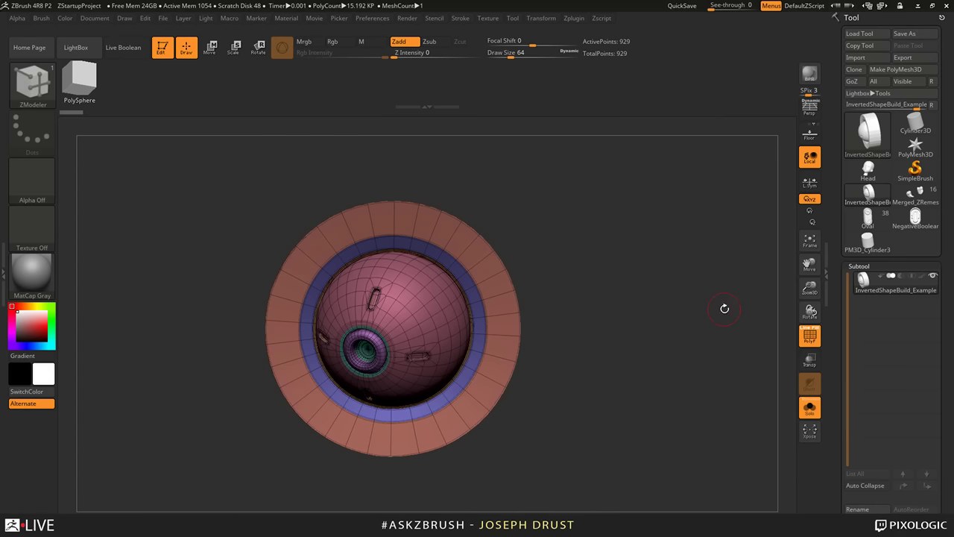
{"action": "key", "text": "shift+f"}
{"action": "left_click_drag", "start_coordinate": [724, 307], "coordinate": [671, 298]}
Step: Create a new InsertMesh brush from the active inverted shape and switch to the Head tool
{"action": "left_click", "coordinate": [41, 18]}
{"action": "left_click", "coordinate": [97, 307]}
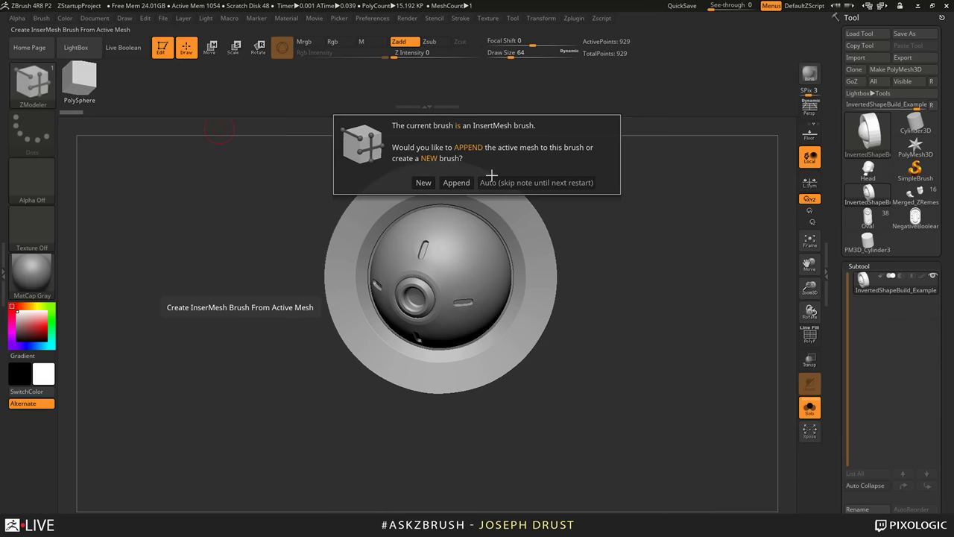
{"action": "left_click", "coordinate": [493, 182]}
{"action": "mouse_move", "coordinate": [879, 170]}
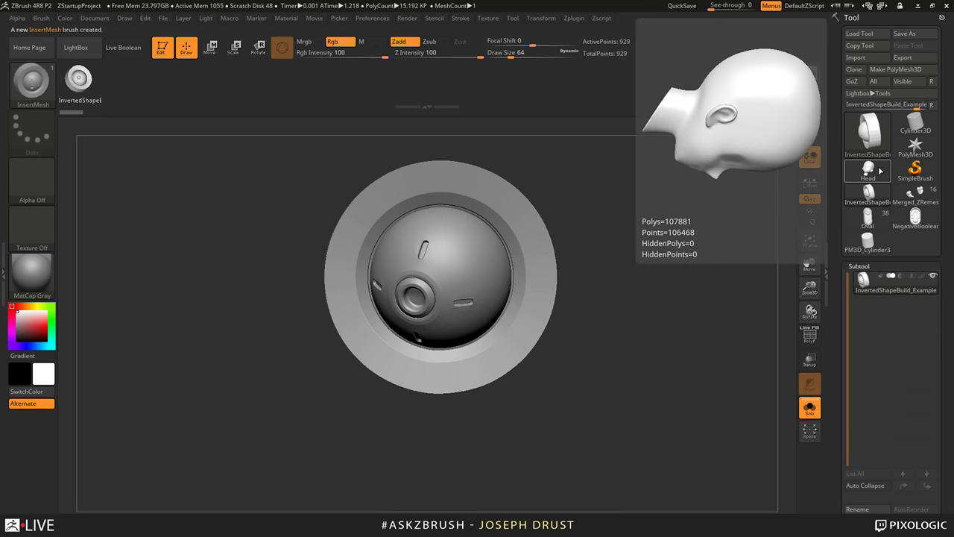
{"action": "left_click", "coordinate": [879, 171]}
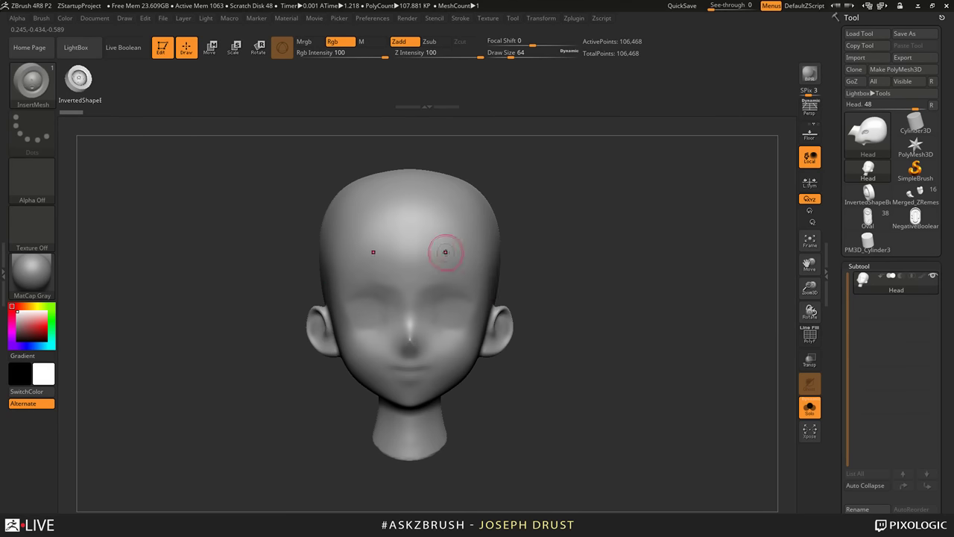
Step: Try inserting mirrored pairs of the inverted shape at several spots and sizes on the forehead and temples, undoing each placement
{"action": "left_click_drag", "start_coordinate": [443, 251], "coordinate": [462, 261]}
{"action": "key", "text": "ctrl"}
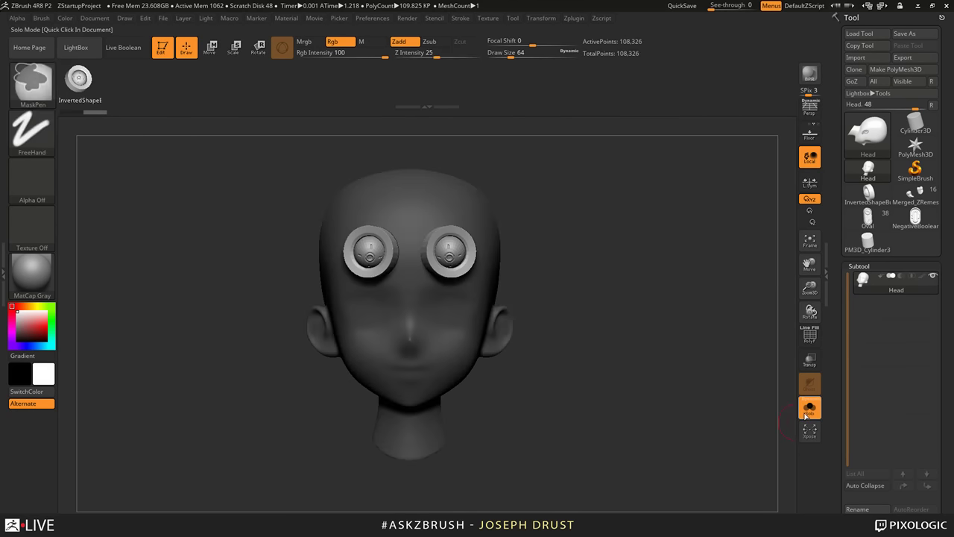
{"action": "key", "text": "ctrl+z"}
{"action": "left_click_drag", "start_coordinate": [468, 218], "coordinate": [477, 269]}
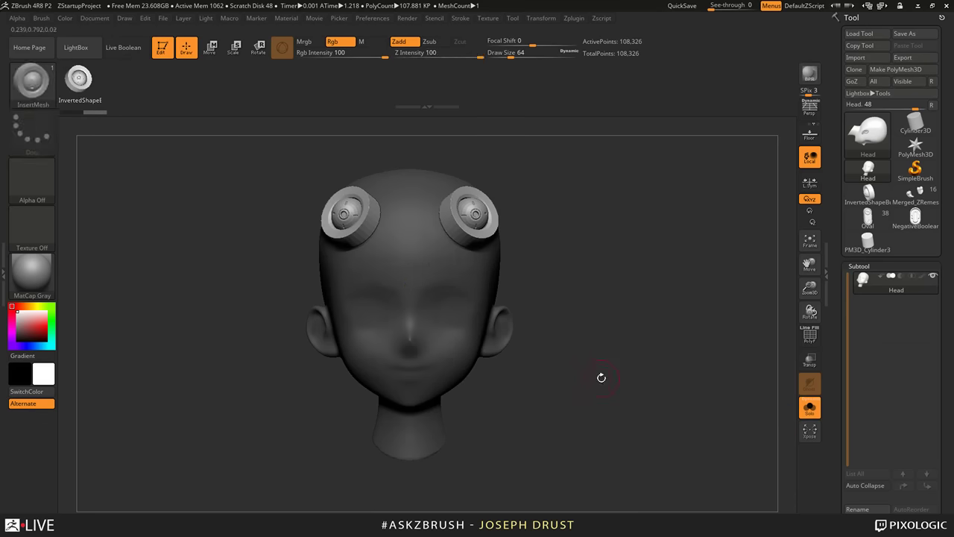
{"action": "key", "text": "ctrl+z"}
{"action": "left_click_drag", "start_coordinate": [385, 240], "coordinate": [429, 328]}
{"action": "key", "text": "ctrl+z"}
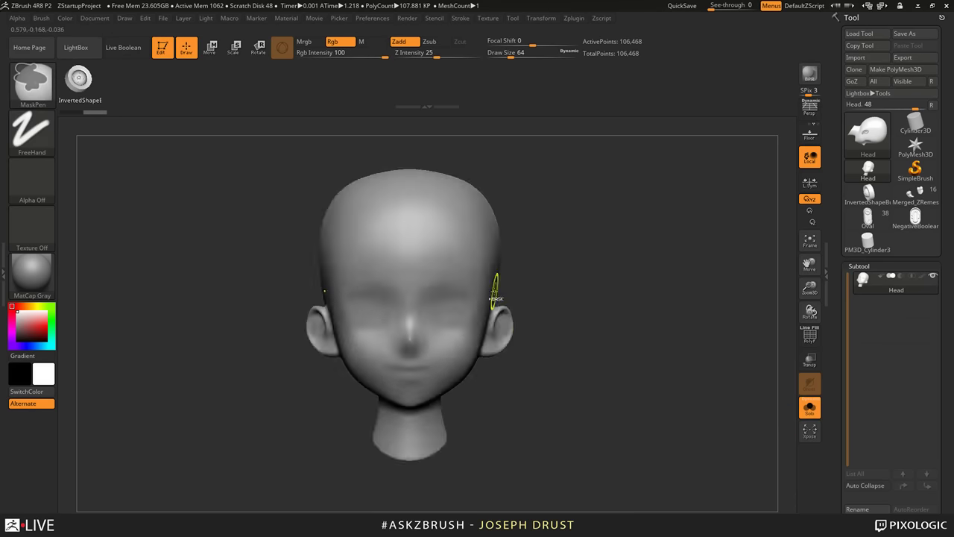
{"action": "left_click_drag", "start_coordinate": [489, 282], "coordinate": [538, 396]}
{"action": "key", "text": "ctrl+z"}
{"action": "left_click_drag", "start_coordinate": [472, 237], "coordinate": [496, 310]}
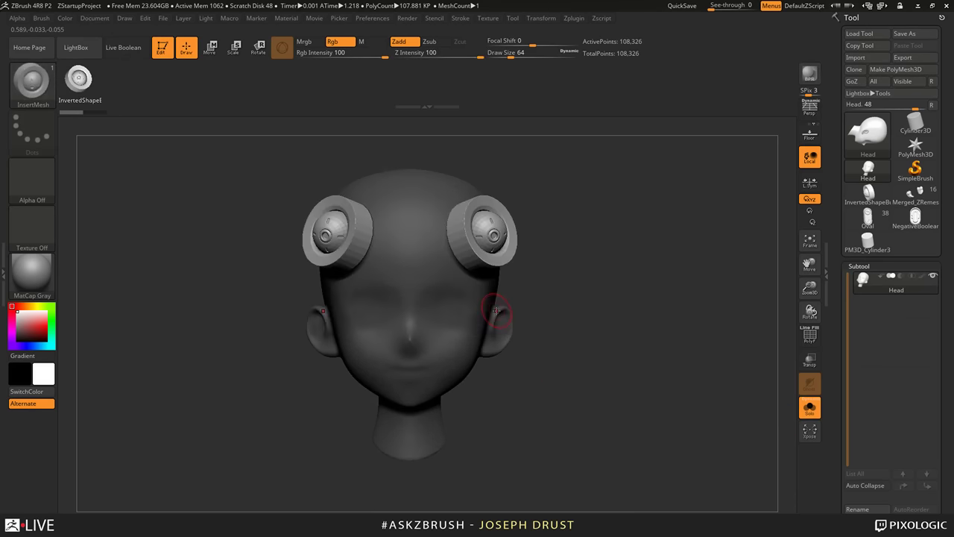
{"action": "key", "text": "ctrl+z"}
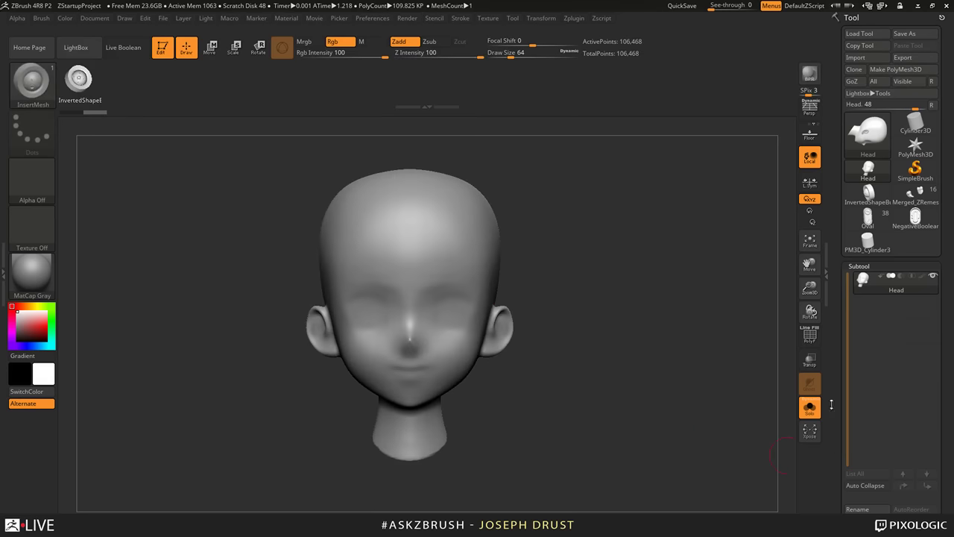
Step: Turn off Solo mode and insert a mirrored pair of the inverted shapes on the upper forehead
{"action": "left_click", "coordinate": [810, 414]}
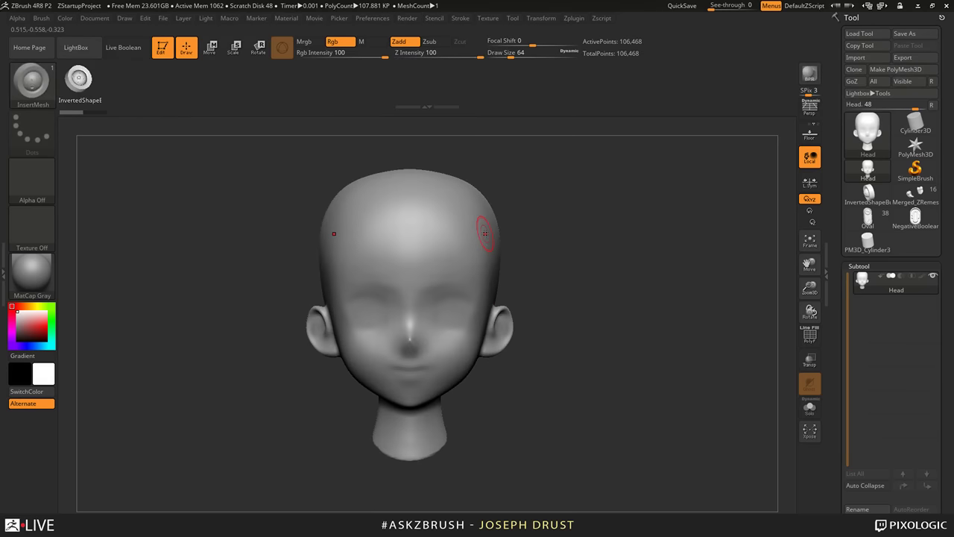
{"action": "left_click_drag", "start_coordinate": [485, 233], "coordinate": [492, 283]}
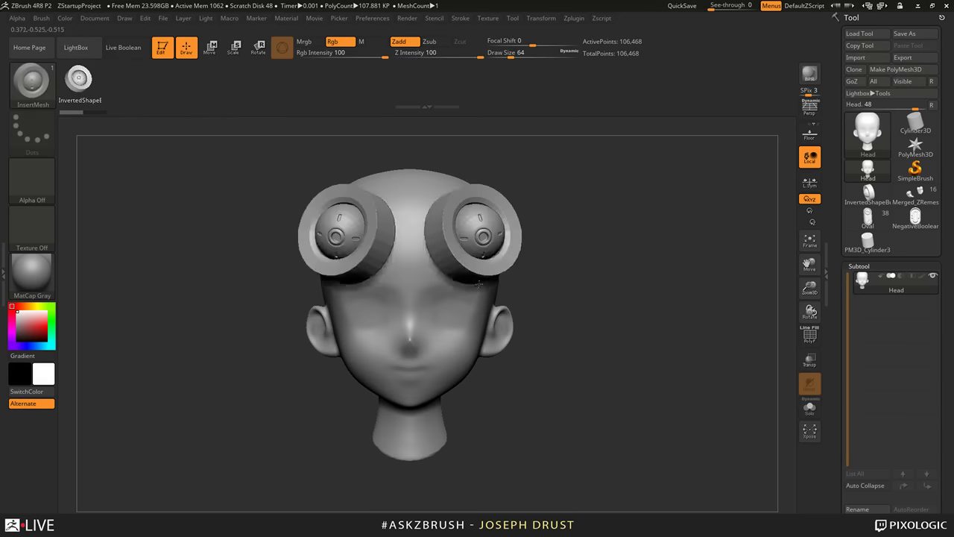
{"action": "key", "text": "ctrl+z"}
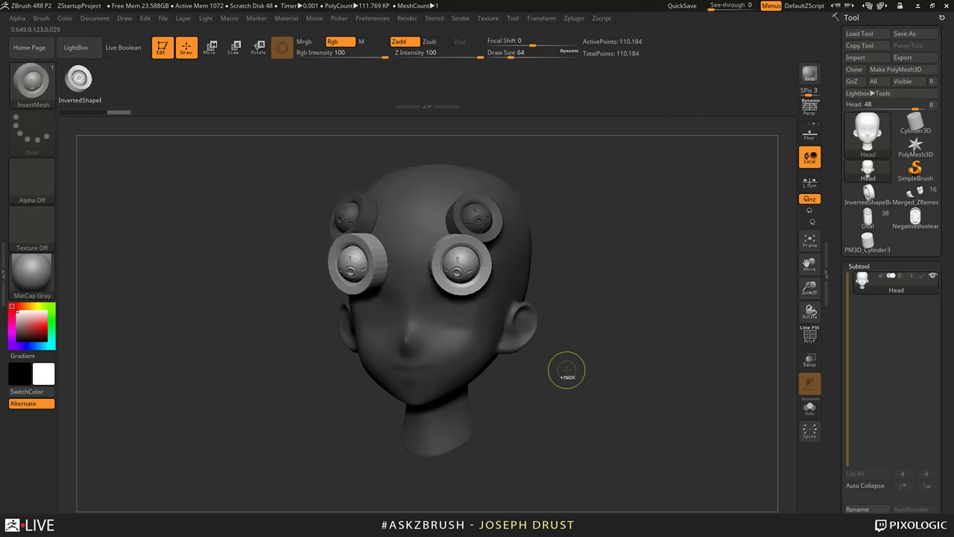
{"action": "key", "text": "ctrl+z"}
{"action": "key", "text": "ctrl+z"}
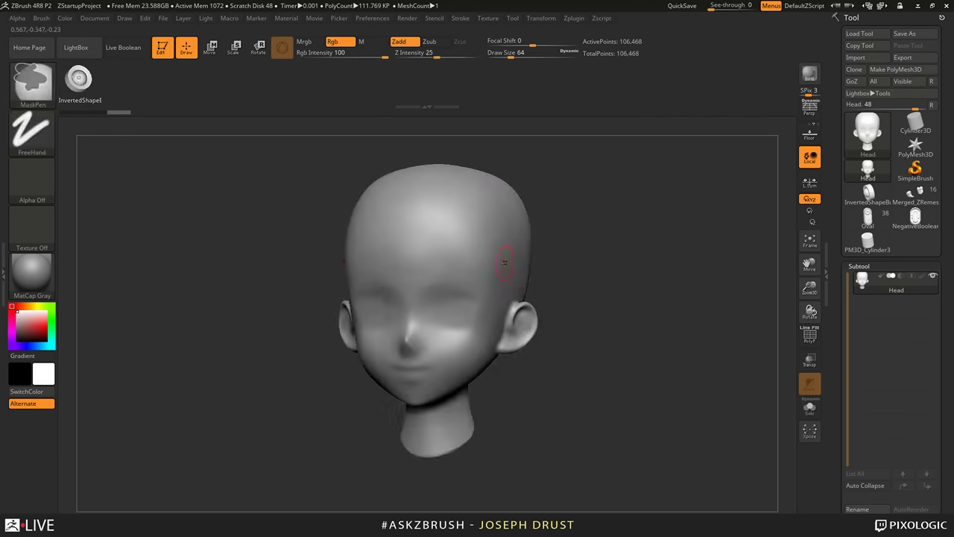
{"action": "left_click_drag", "start_coordinate": [471, 223], "coordinate": [490, 272]}
{"action": "key", "text": "ctrl+z"}
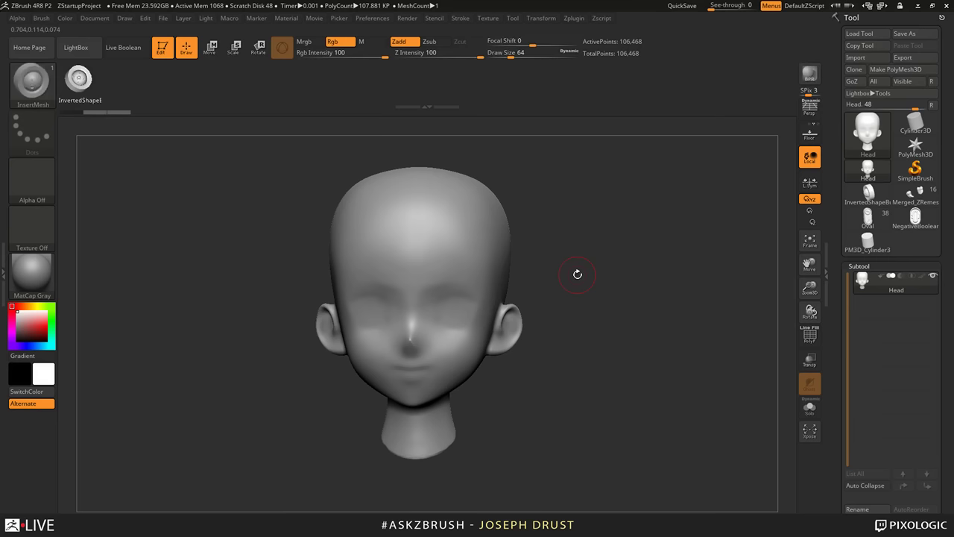
{"action": "left_click_drag", "start_coordinate": [578, 275], "coordinate": [562, 251], "text": "shift"}
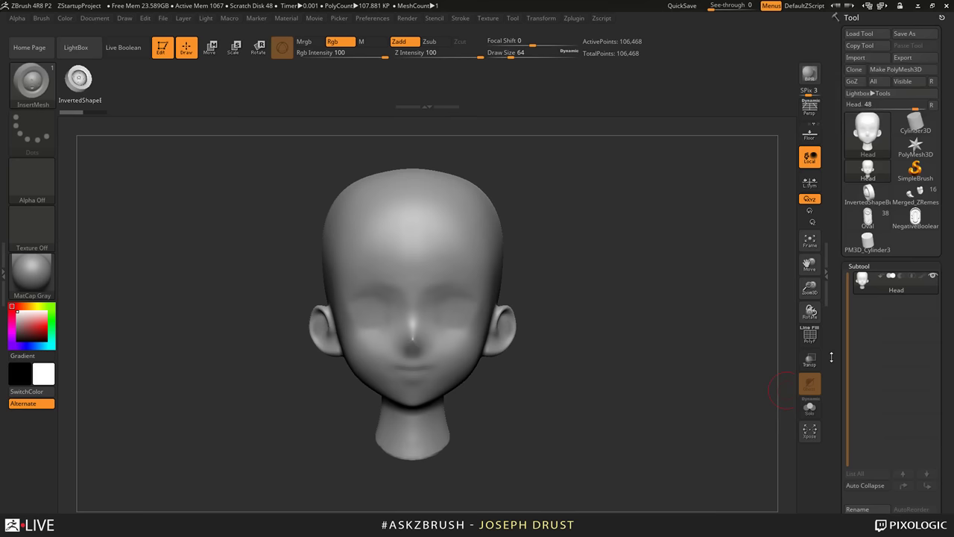
{"action": "key", "text": "ctrl+shift+z"}
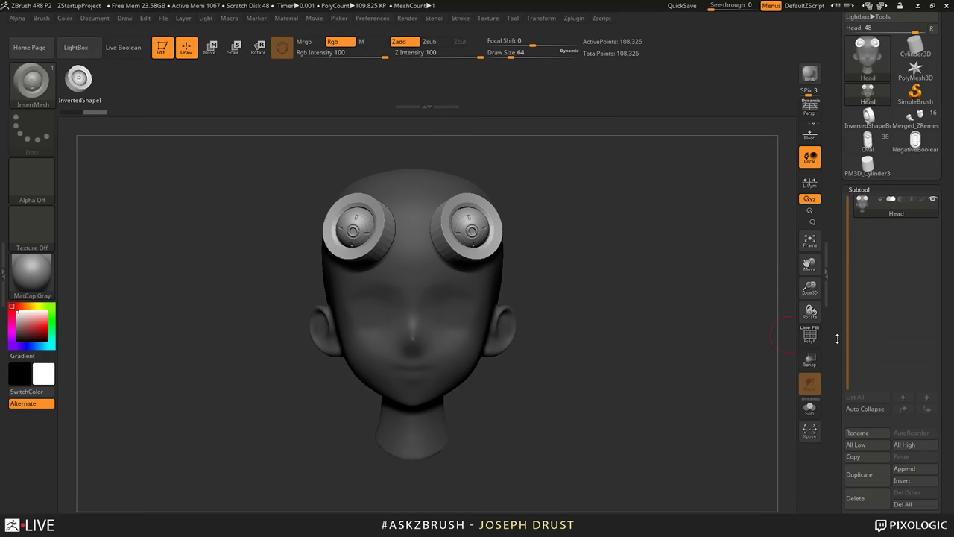
Step: Split the unmasked inserted shapes into a separate subtool and select that new subtool
{"action": "scroll", "coordinate": [853, 306], "scroll_direction": "down", "scroll_amount": 5}
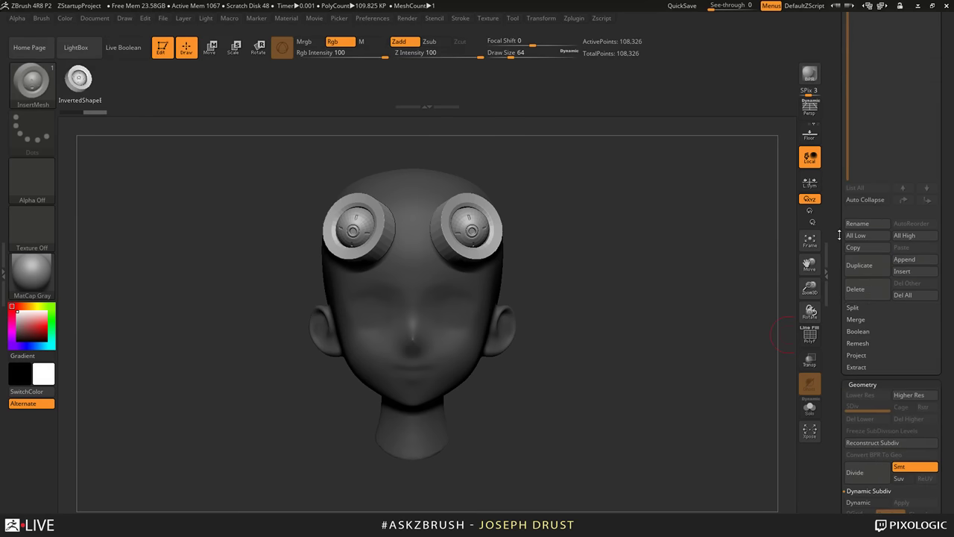
{"action": "left_click", "coordinate": [854, 307]}
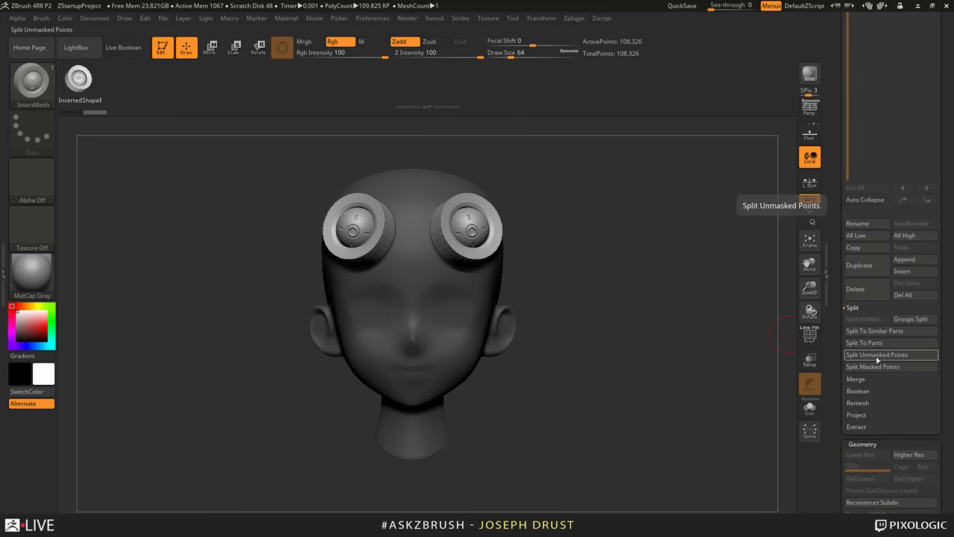
{"action": "left_click", "coordinate": [876, 355]}
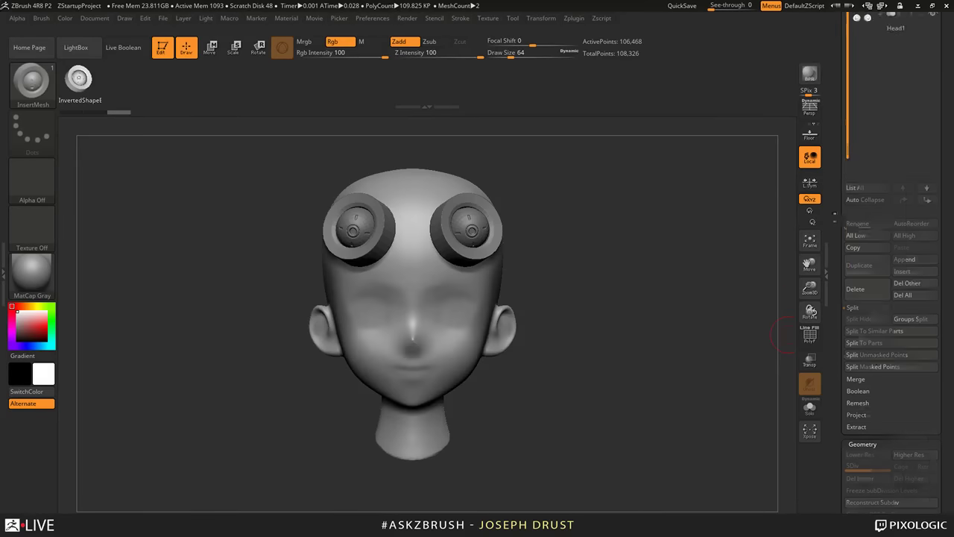
{"action": "scroll", "coordinate": [887, 246], "scroll_direction": "up", "scroll_amount": 5}
{"action": "mouse_move", "coordinate": [884, 238]}
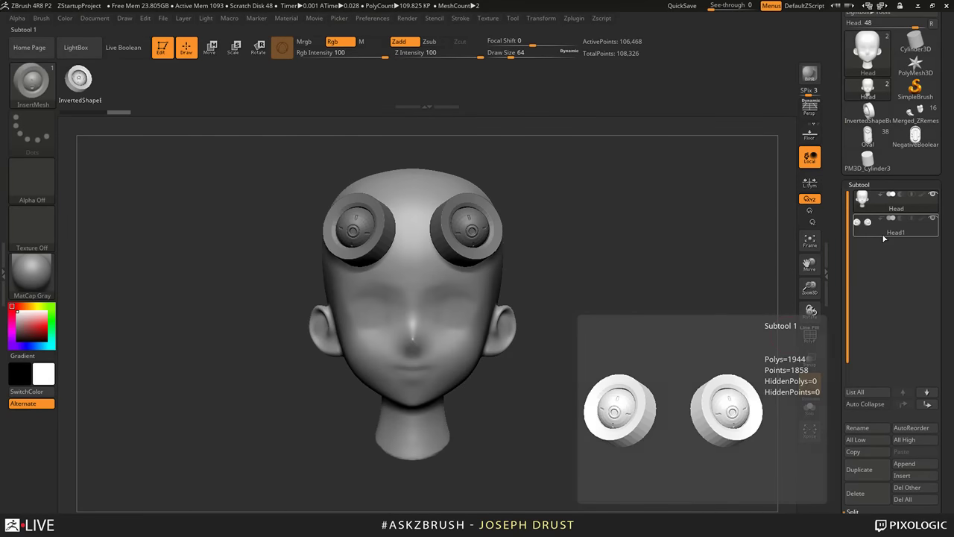
{"action": "left_click", "coordinate": [884, 238]}
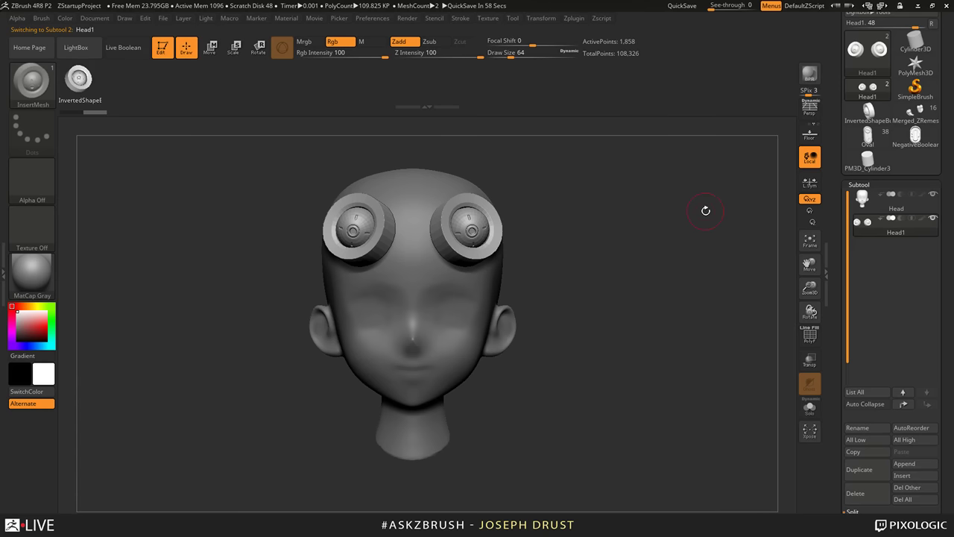
Step: Set the Head1 subtool to subtraction and enable Live Boolean to preview the cut in the head
{"action": "left_click_drag", "start_coordinate": [705, 210], "coordinate": [500, 264]}
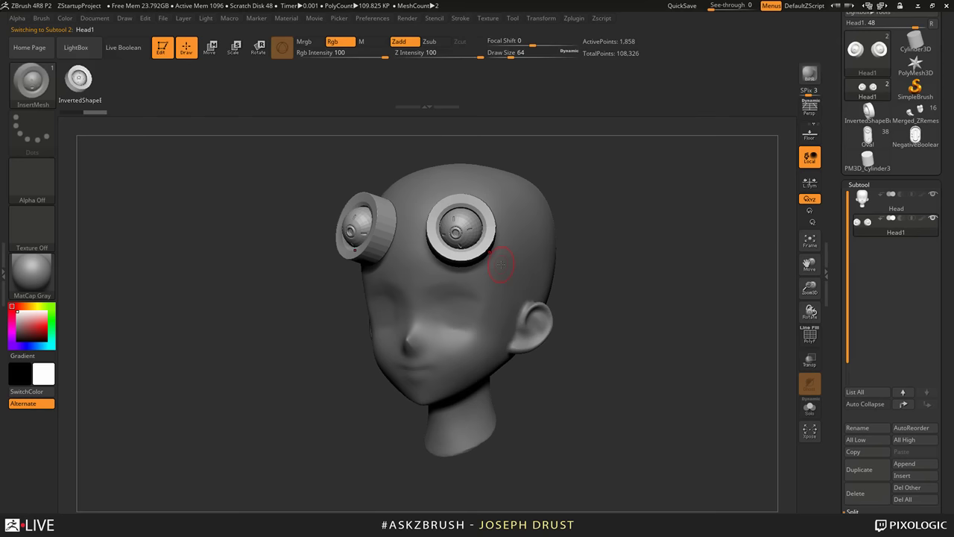
{"action": "mouse_move", "coordinate": [901, 220]}
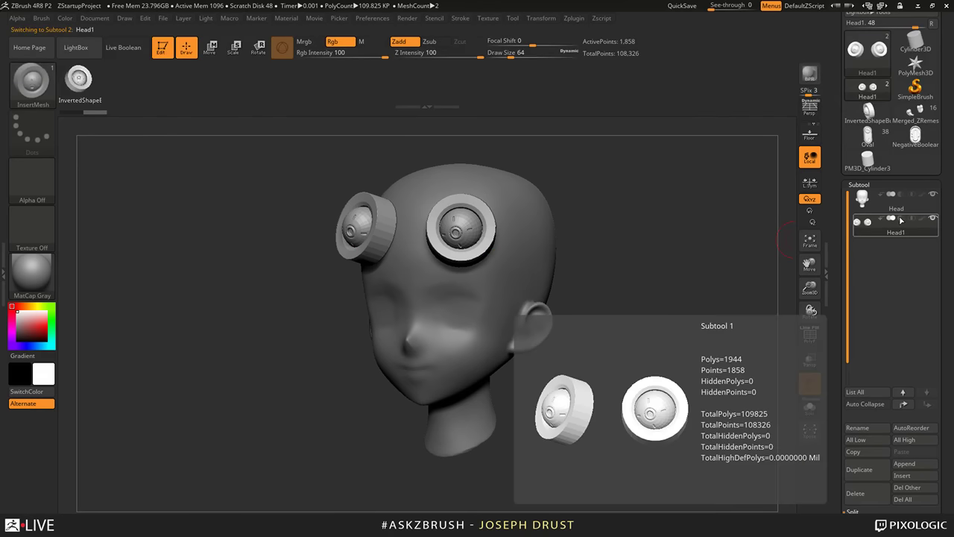
{"action": "left_click", "coordinate": [123, 47]}
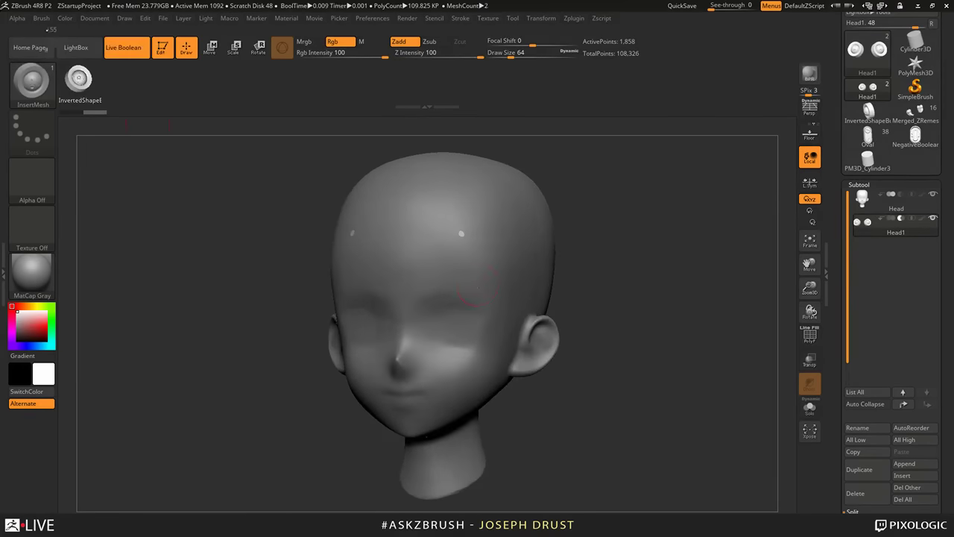
Step: Adjust the insert brush's Imbed depth and insert three more mirrored pairs on the temples, upper sides and front of the crown
{"action": "left_click", "coordinate": [41, 18]}
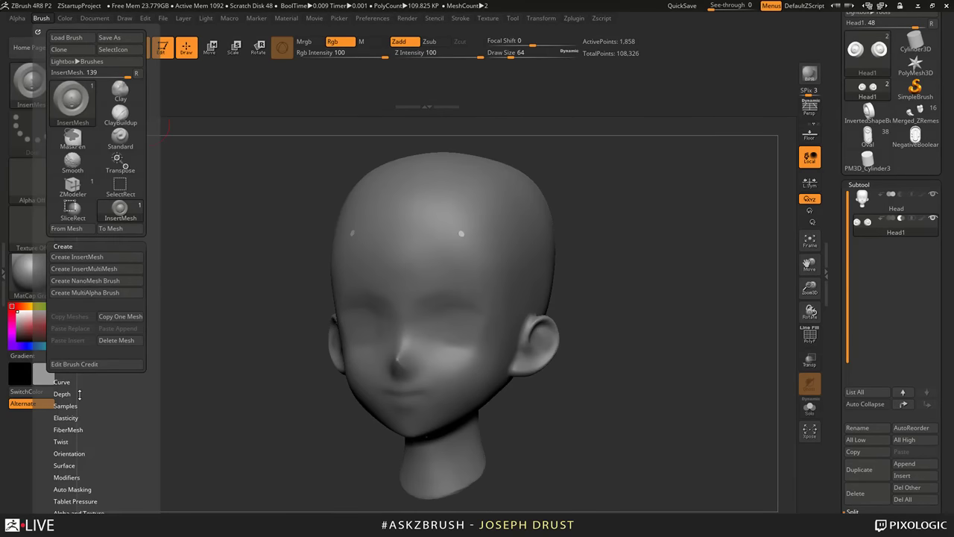
{"action": "left_click_drag", "start_coordinate": [497, 252], "coordinate": [511, 268]}
{"action": "left_click_drag", "start_coordinate": [601, 299], "coordinate": [593, 313]}
{"action": "left_click_drag", "start_coordinate": [543, 183], "coordinate": [567, 214]}
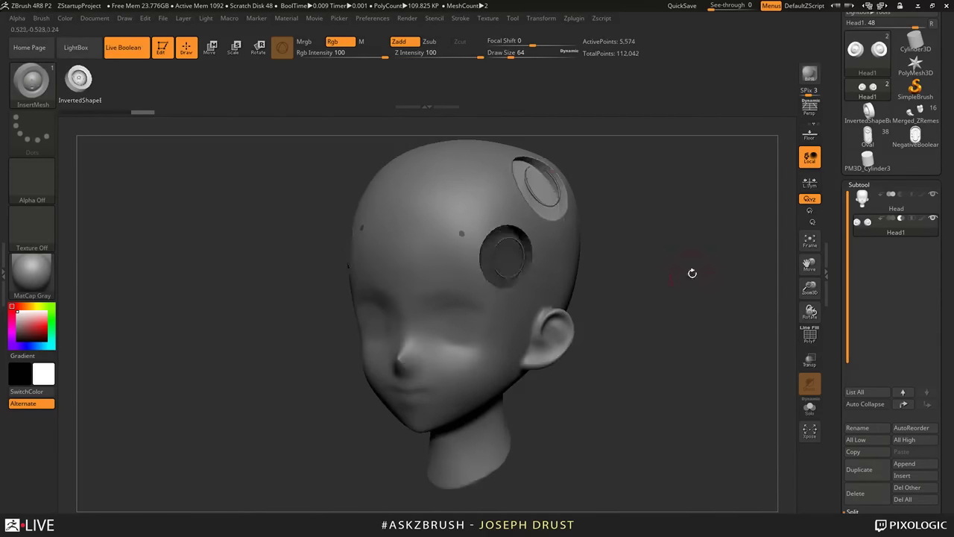
{"action": "left_click_drag", "start_coordinate": [691, 274], "coordinate": [694, 268]}
{"action": "left_click_drag", "start_coordinate": [448, 192], "coordinate": [450, 196]}
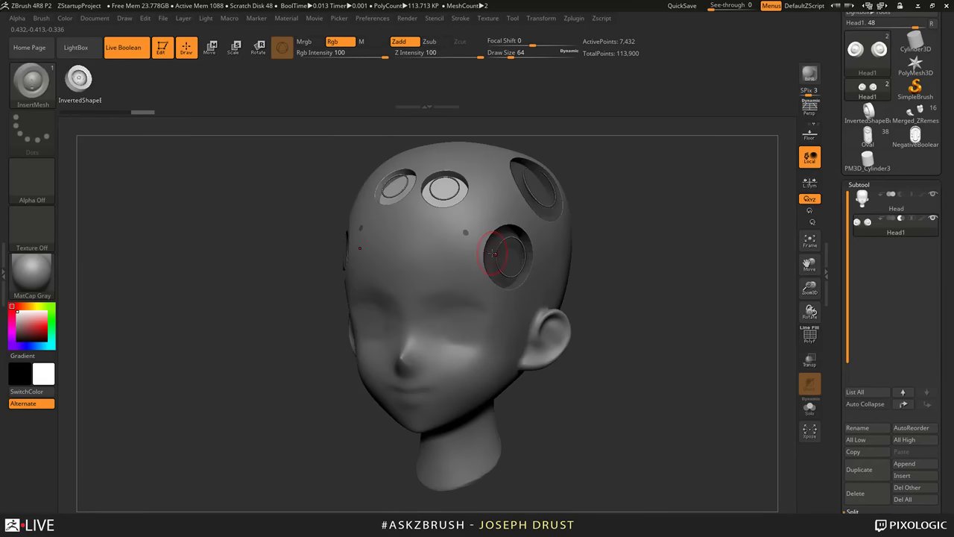
Step: Move the front crown pair of subtractive shapes slightly inward along its Z axis with the gizmo
{"action": "left_click_drag", "start_coordinate": [670, 283], "coordinate": [644, 283], "text": "alt"}
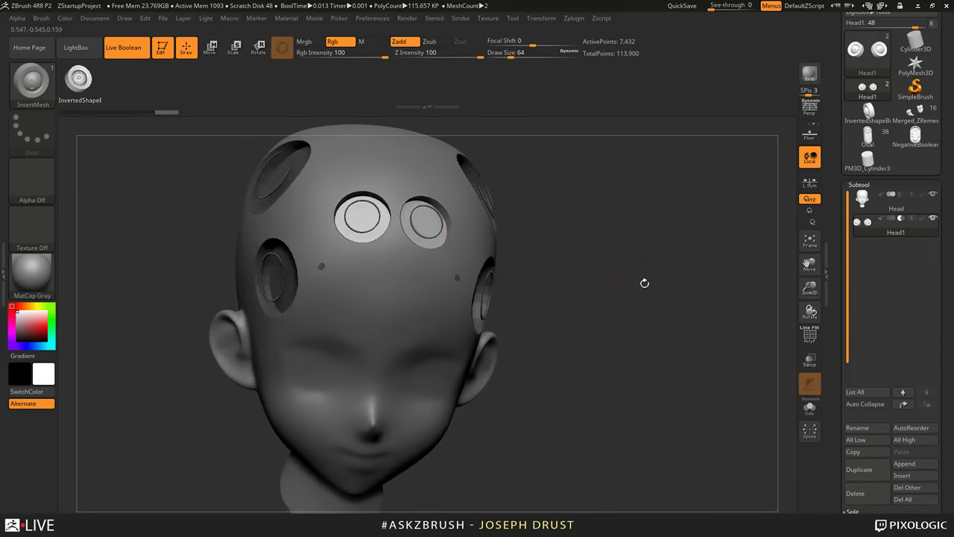
{"action": "left_click_drag", "start_coordinate": [647, 333], "coordinate": [626, 294]}
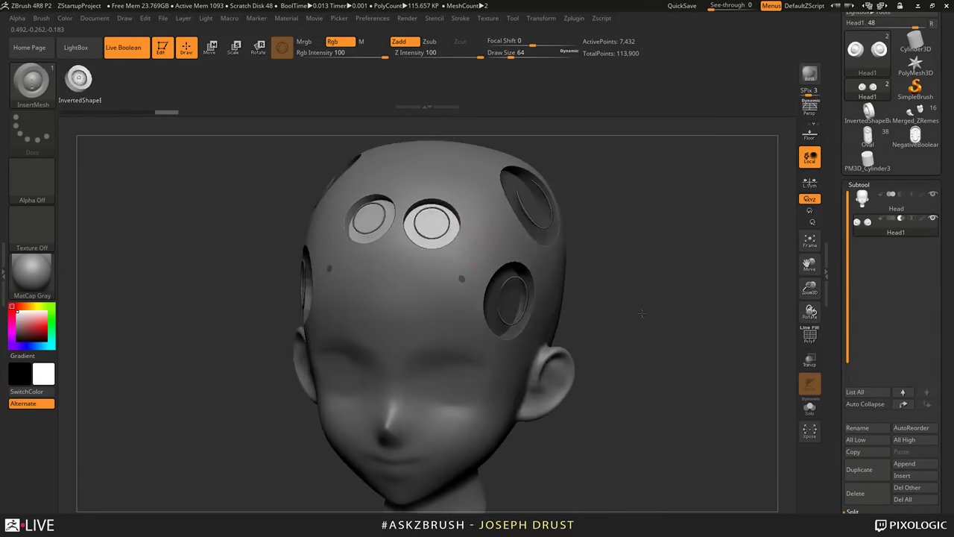
{"action": "mouse_move", "coordinate": [703, 313]}
{"action": "left_mouse_down"}
{"action": "mouse_move", "coordinate": [656, 315]}
{"action": "mouse_move", "coordinate": [709, 313]}
{"action": "mouse_move", "coordinate": [679, 294]}
{"action": "mouse_move", "coordinate": [696, 274]}
{"action": "mouse_move", "coordinate": [693, 287]}
{"action": "mouse_move", "coordinate": [708, 298]}
{"action": "left_mouse_up"}
{"action": "key", "text": "w"}
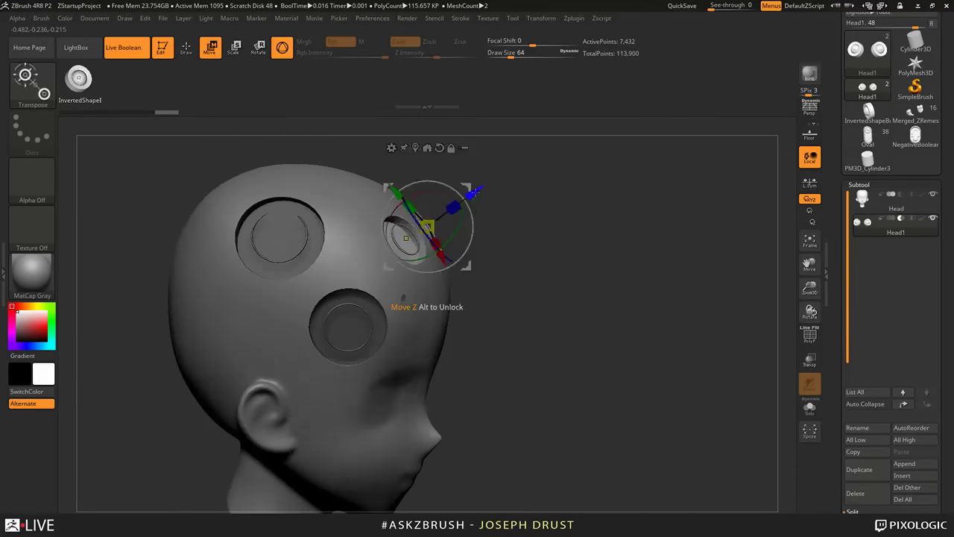
{"action": "left_click_drag", "start_coordinate": [471, 192], "coordinate": [470, 193]}
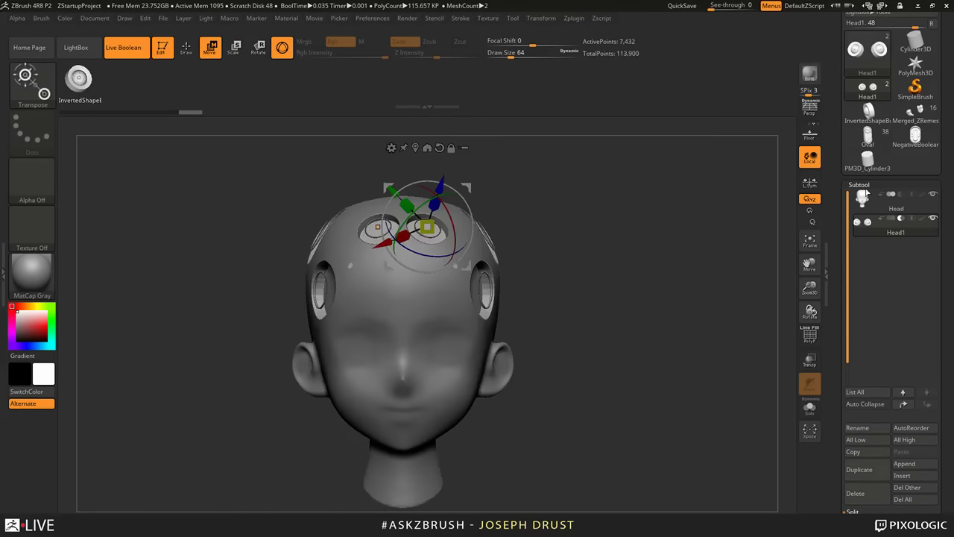
Step: Switch to the InvertedShapeBuild_Example tool and orient the view squarely onto its flat closed back
{"action": "left_click", "coordinate": [868, 112]}
{"action": "left_click_drag", "start_coordinate": [699, 258], "coordinate": [688, 262], "text": "alt"}
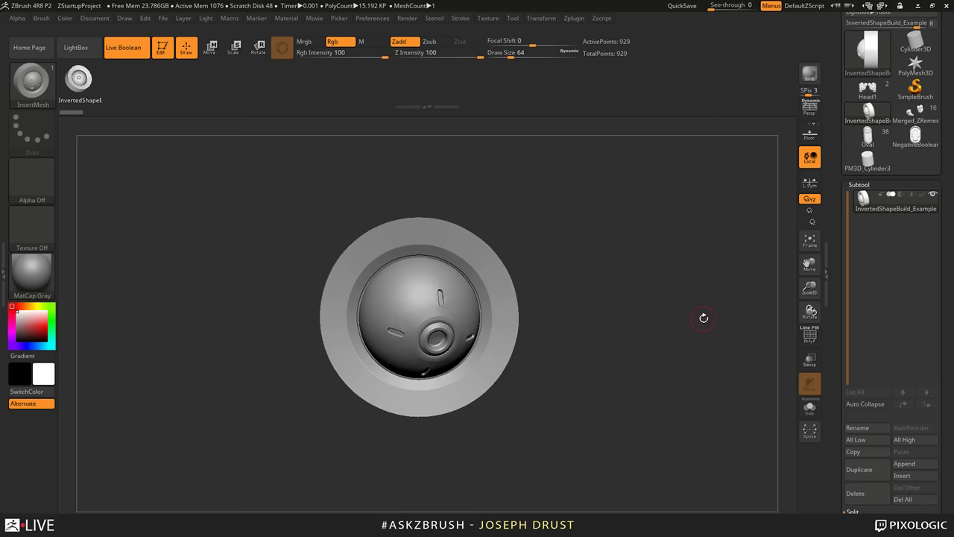
{"action": "left_click_drag", "start_coordinate": [703, 317], "coordinate": [619, 362], "text": "shift"}
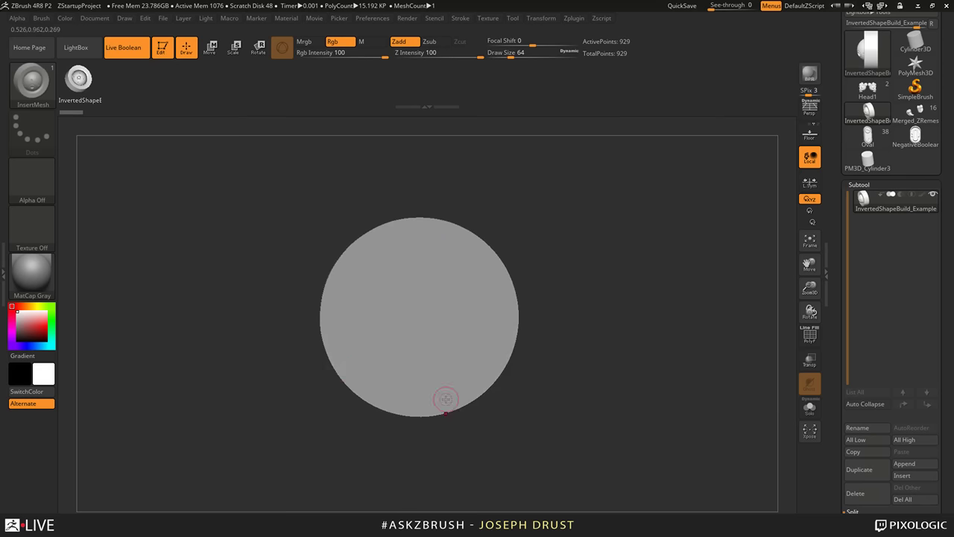
{"action": "left_click_drag", "start_coordinate": [222, 186], "coordinate": [388, 179]}
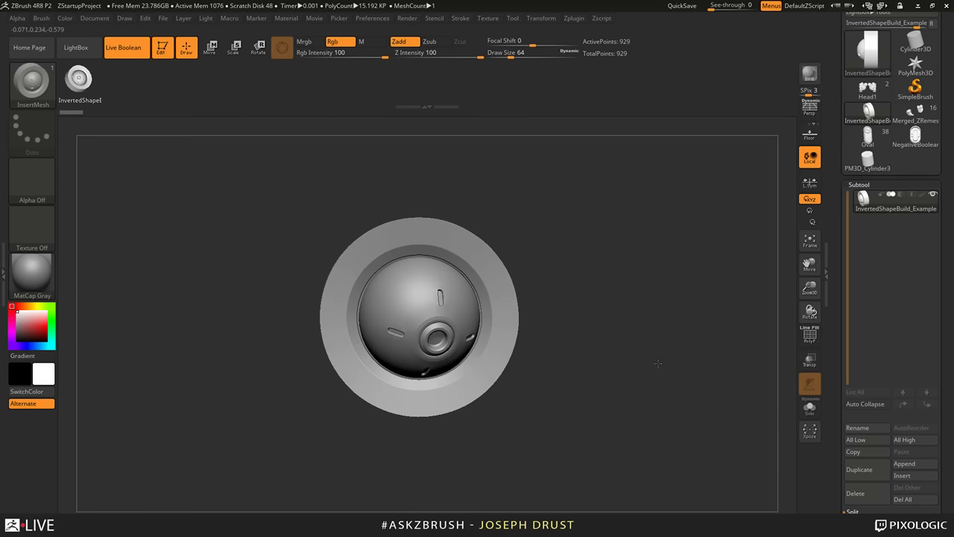
Step: Create a new InsertMesh brush from the active inverted shape in its back-facing orientation
{"action": "left_click", "coordinate": [41, 18]}
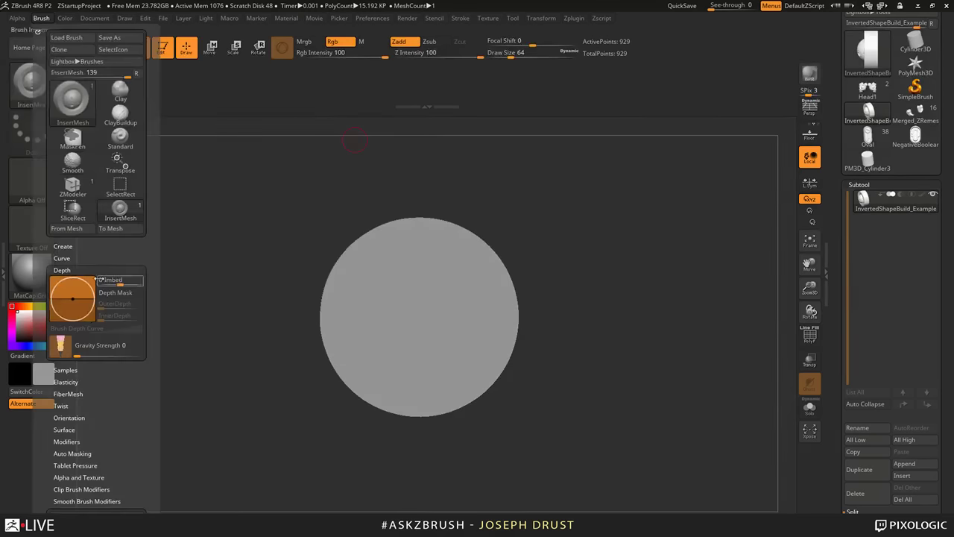
{"action": "left_click", "coordinate": [101, 247], "text": "shift"}
{"action": "left_click", "coordinate": [99, 256]}
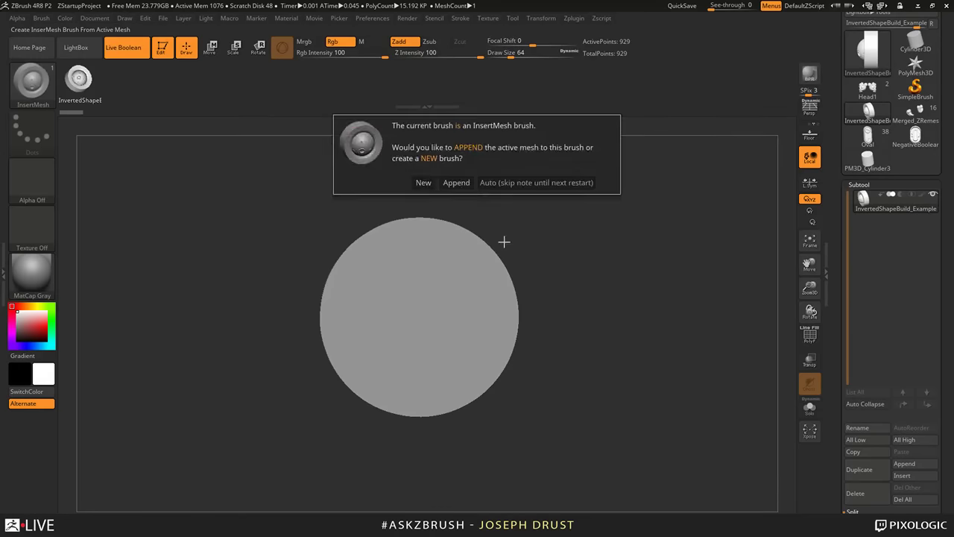
{"action": "left_click", "coordinate": [419, 184]}
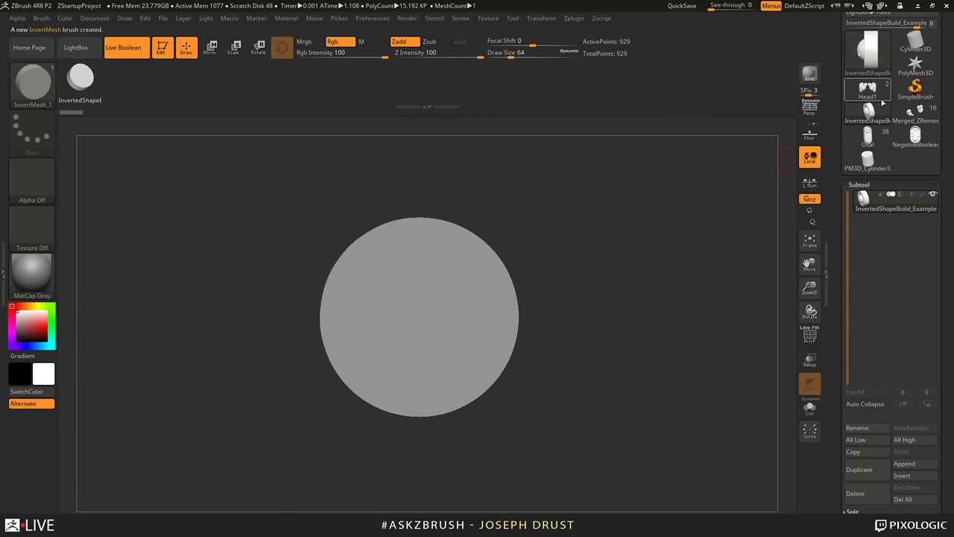
Step: Return to the Head1 tool, set the insert brush's Imbed depth to 0, and insert a mirrored pair of subtractive shapes on the forehead
{"action": "left_click", "coordinate": [876, 95]}
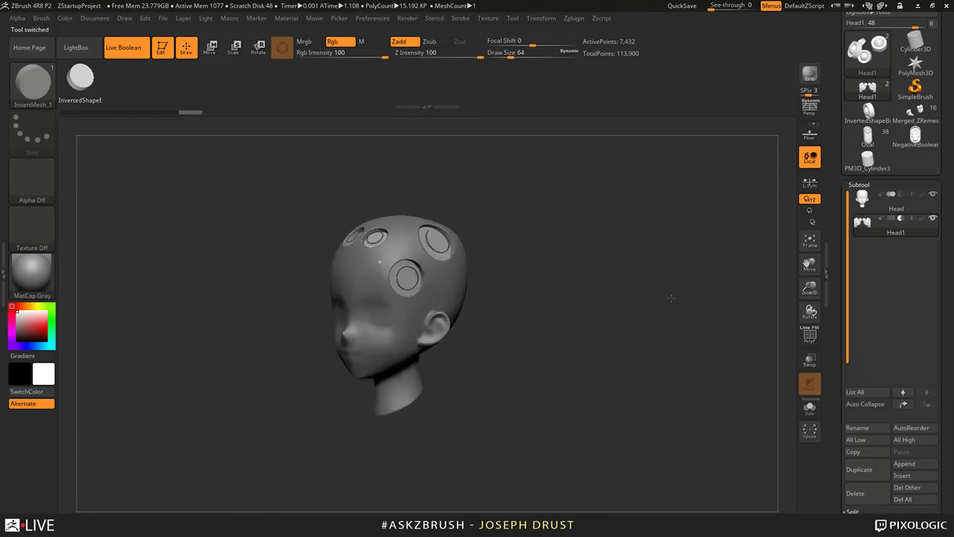
{"action": "left_click", "coordinate": [41, 18]}
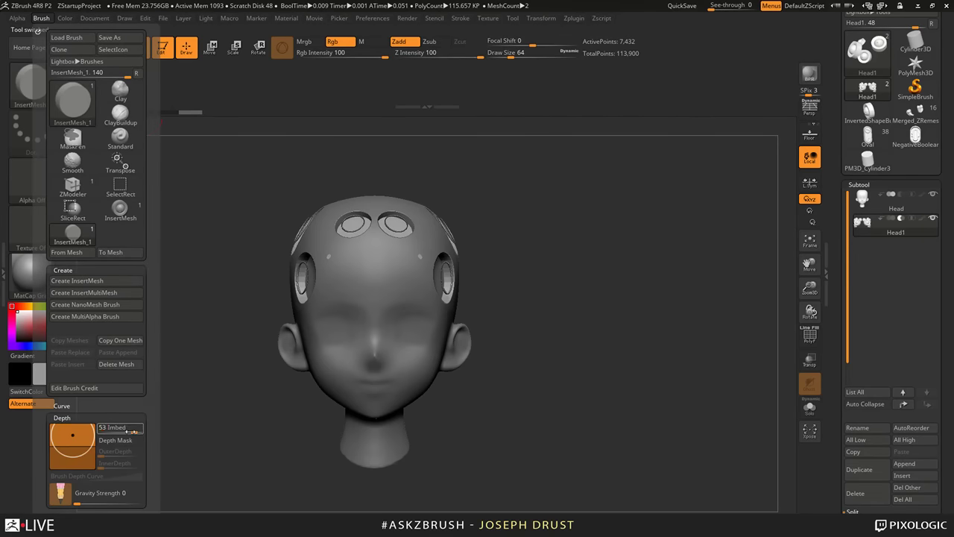
{"action": "left_click", "coordinate": [119, 428]}
{"action": "type", "text": "0"}
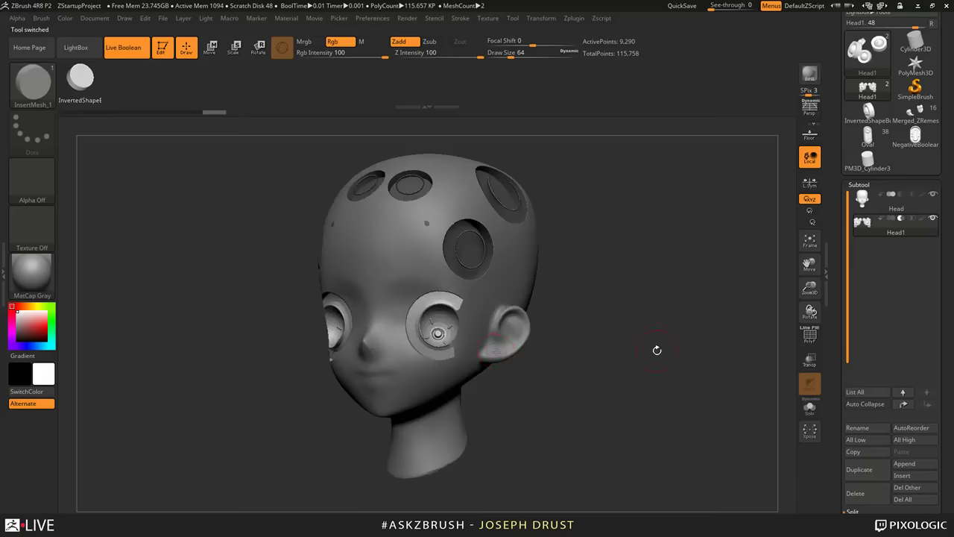
{"action": "left_click_drag", "start_coordinate": [656, 349], "coordinate": [727, 349]}
{"action": "key", "text": "ctrl+z"}
{"action": "mouse_move", "coordinate": [408, 253]}
{"action": "left_mouse_down"}
{"action": "mouse_move", "coordinate": [418, 275]}
{"action": "mouse_move", "coordinate": [675, 270]}
{"action": "mouse_move", "coordinate": [672, 310]}
{"action": "mouse_move", "coordinate": [652, 282]}
{"action": "mouse_move", "coordinate": [668, 275]}
{"action": "left_mouse_up"}
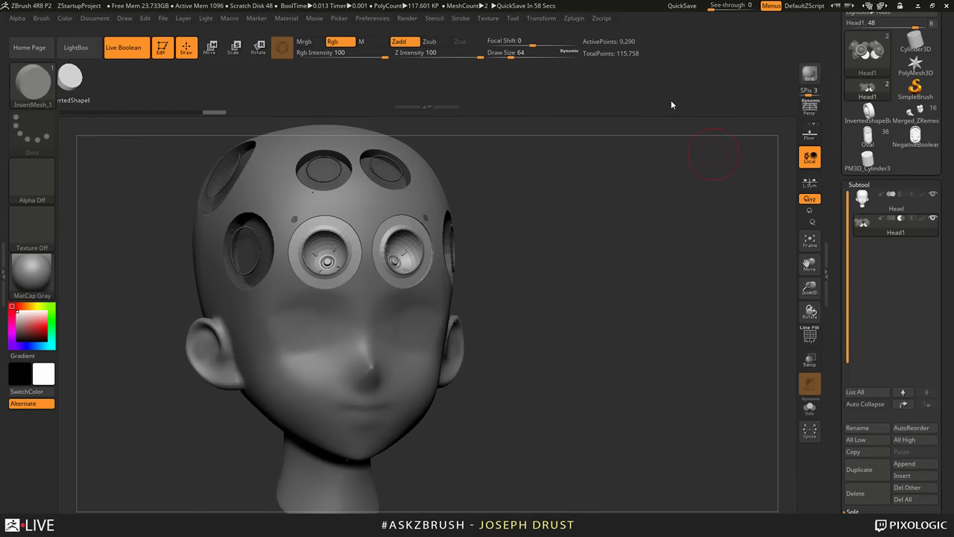
{"action": "mouse_move", "coordinate": [666, 149]}
{"action": "left_mouse_down"}
{"action": "mouse_move", "coordinate": [645, 242]}
{"action": "mouse_move", "coordinate": [582, 297]}
{"action": "mouse_move", "coordinate": [609, 302]}
{"action": "mouse_move", "coordinate": [626, 290]}
{"action": "left_mouse_up"}
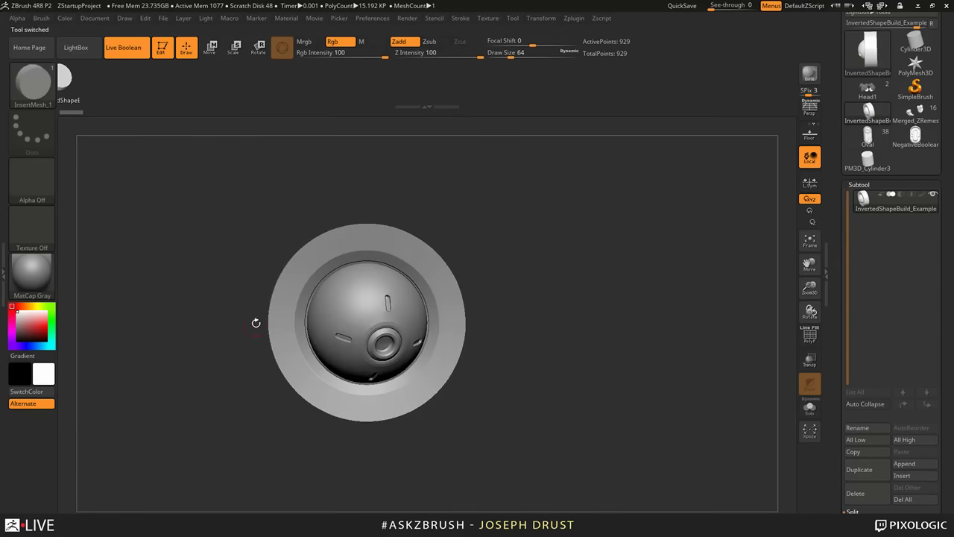
Step: Examine the InvertedShapeBuild_Example tool's protruding dome and outer ring from the front and sides, with and without perspective
{"action": "left_click_drag", "start_coordinate": [525, 339], "coordinate": [559, 253]}
{"action": "left_click_drag", "start_coordinate": [602, 298], "coordinate": [362, 394], "text": "shift"}
{"action": "left_click_drag", "start_coordinate": [703, 304], "coordinate": [646, 377]}
{"action": "key", "text": "p"}
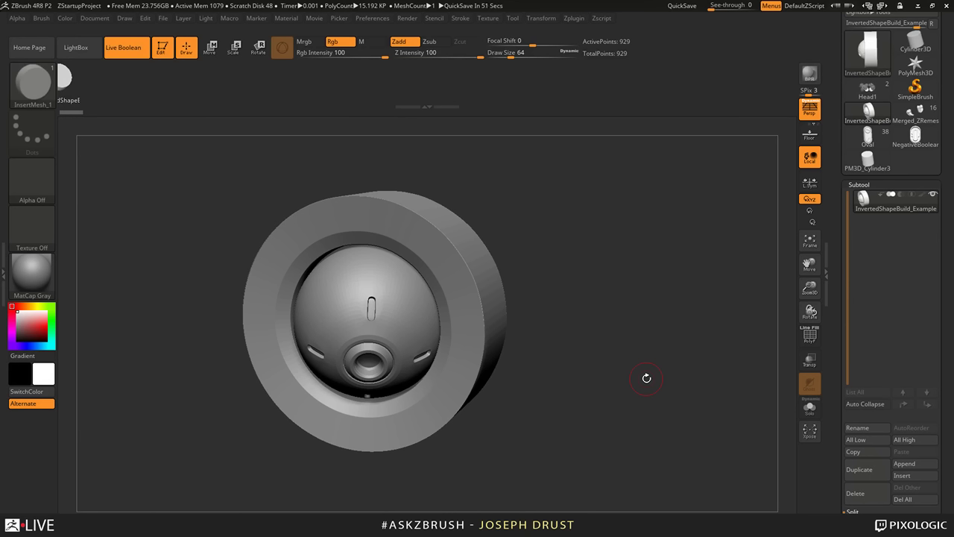
{"action": "left_click_drag", "start_coordinate": [647, 378], "coordinate": [431, 319], "text": "shift"}
{"action": "key", "text": "p"}
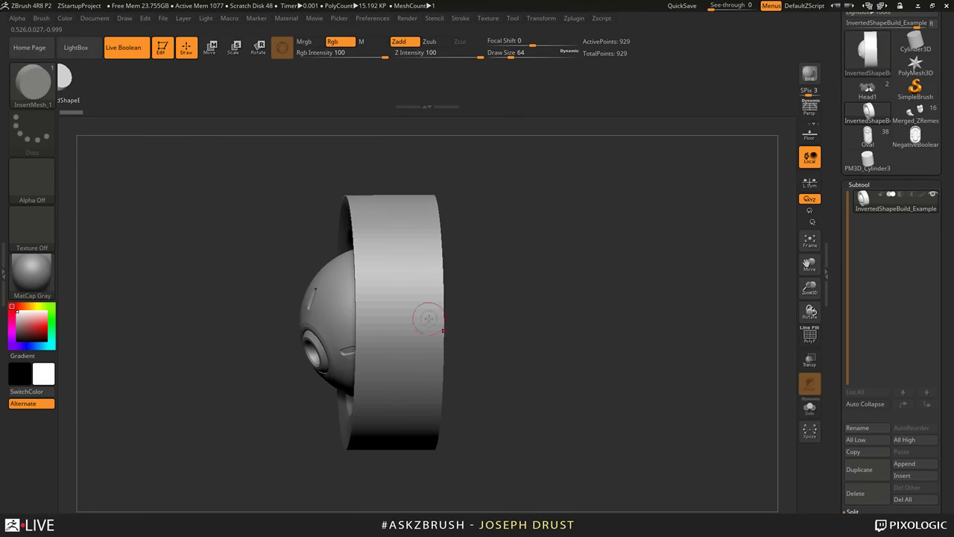
{"action": "left_click_drag", "start_coordinate": [498, 305], "coordinate": [409, 239]}
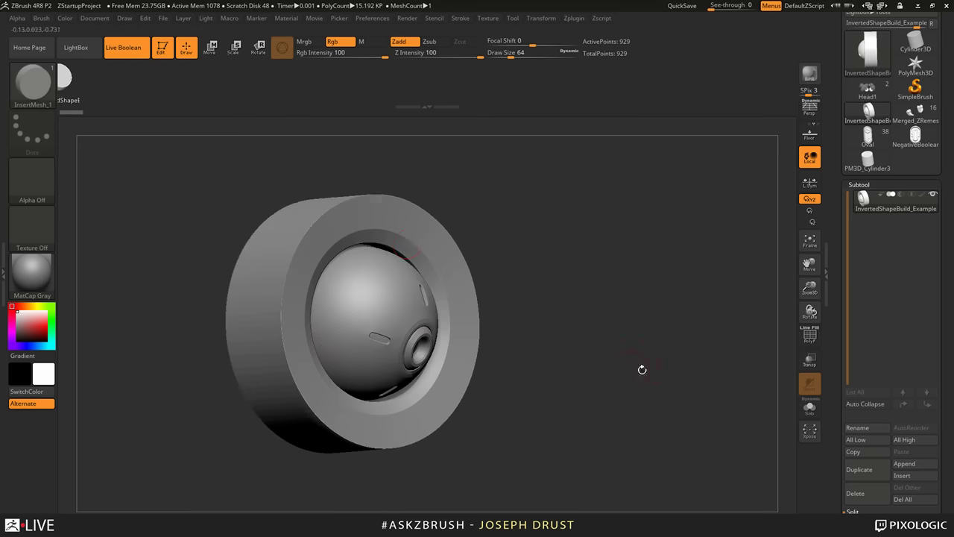
{"action": "left_click_drag", "start_coordinate": [641, 368], "coordinate": [404, 202], "text": "shift"}
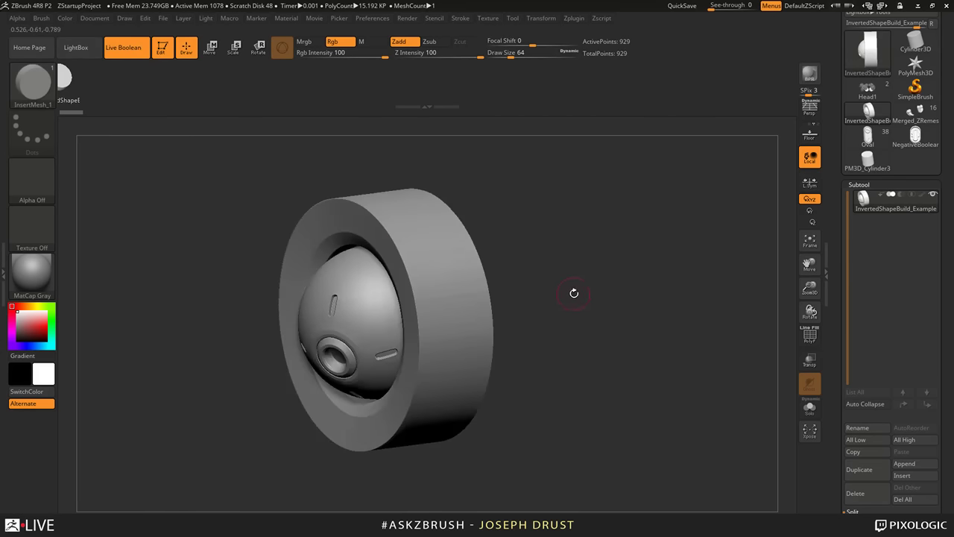
Step: Show the polyframe and mask the inverted shape from a side view, leaving only its flat back face unmasked
{"action": "key", "text": "shift+f"}
{"action": "mouse_move", "coordinate": [574, 293]}
{"action": "left_mouse_down"}
{"action": "mouse_move", "coordinate": [611, 298]}
{"action": "mouse_move", "coordinate": [604, 313]}
{"action": "mouse_move", "coordinate": [646, 303]}
{"action": "left_mouse_up"}
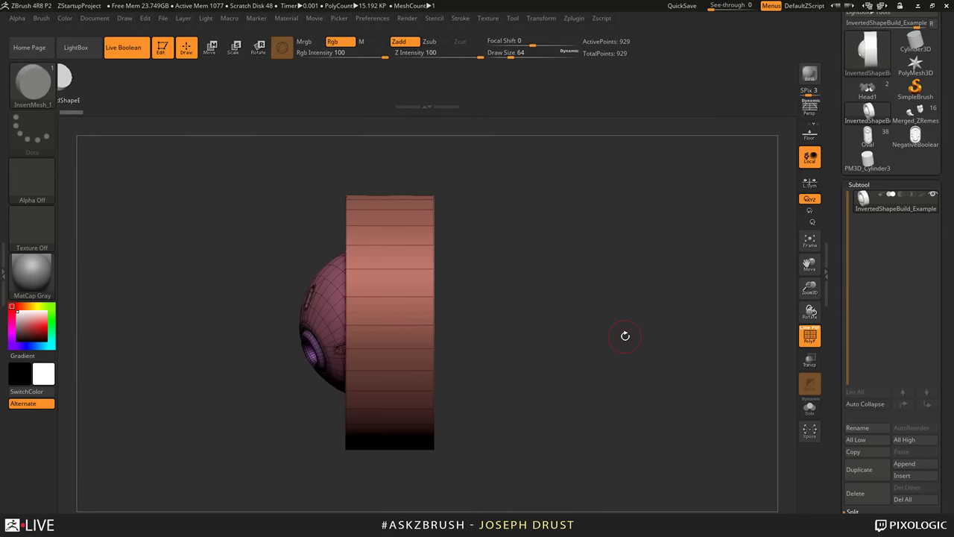
{"action": "key", "text": "ctrl"}
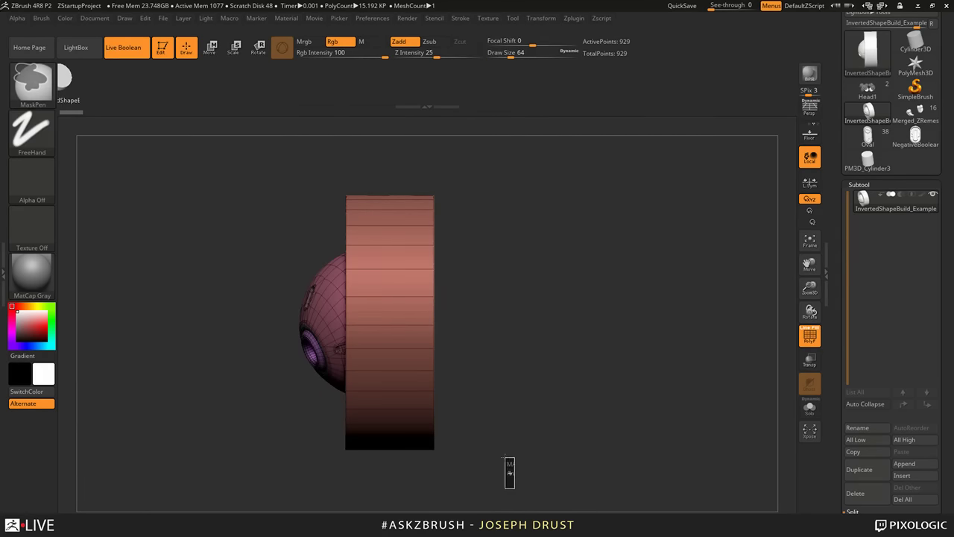
{"action": "left_click_drag", "start_coordinate": [505, 457], "coordinate": [505, 456], "text": "ctrl"}
{"action": "key", "text": "ctrl+d"}
{"action": "left_click_drag", "start_coordinate": [649, 406], "coordinate": [604, 387]}
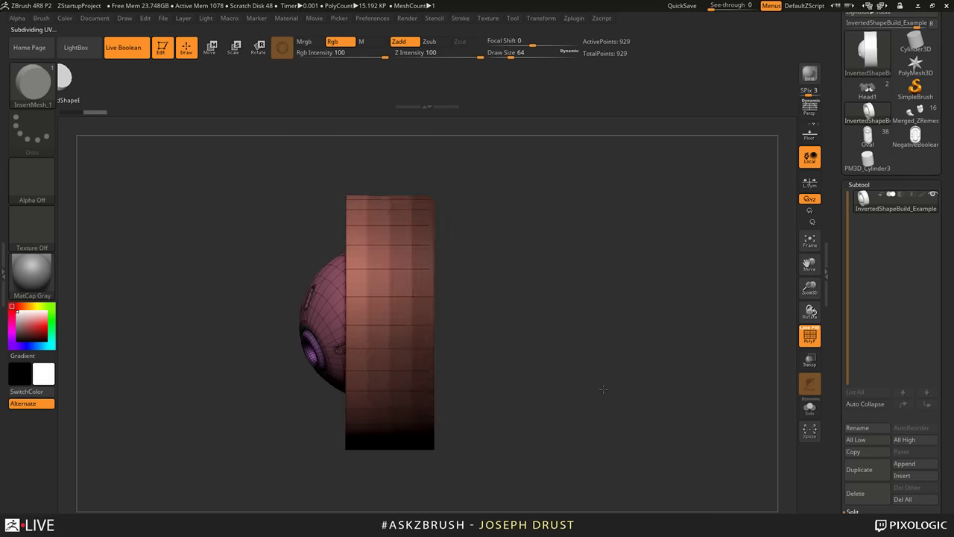
{"action": "key", "text": "ctrl+z"}
{"action": "left_click_drag", "start_coordinate": [643, 492], "coordinate": [421, 118], "text": "ctrl"}
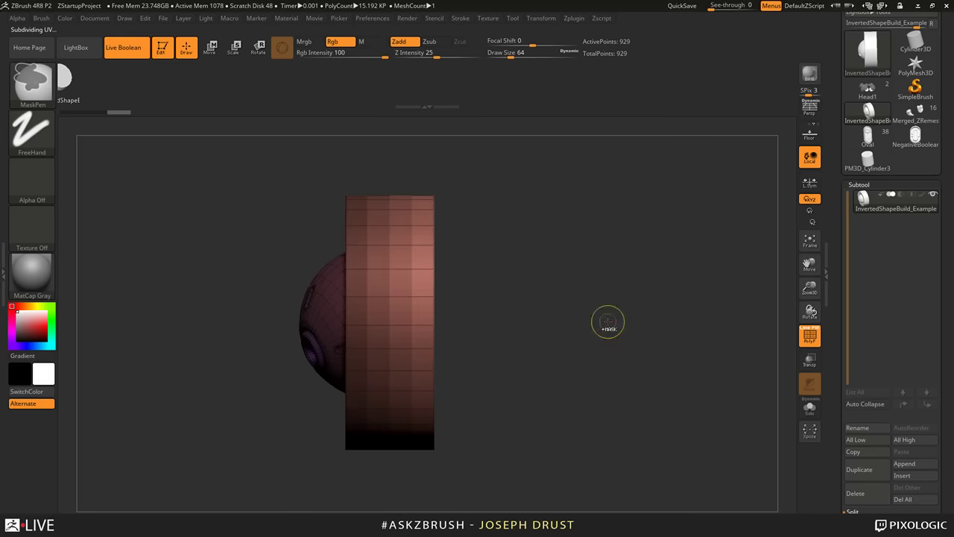
Step: Center the gizmo on the unmasked back face and move that face along X through the ring to beyond the dome's front
{"action": "key", "text": "w"}
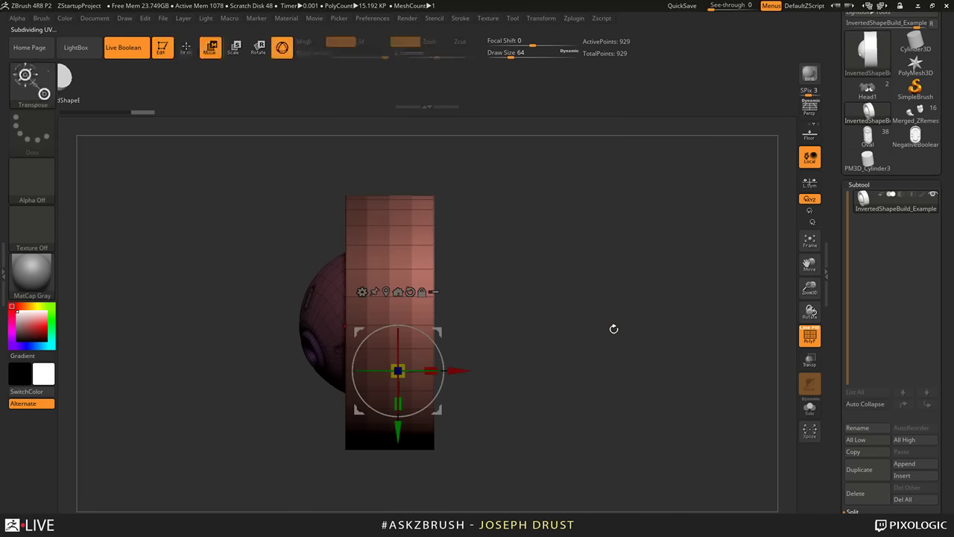
{"action": "left_click", "coordinate": [385, 291]}
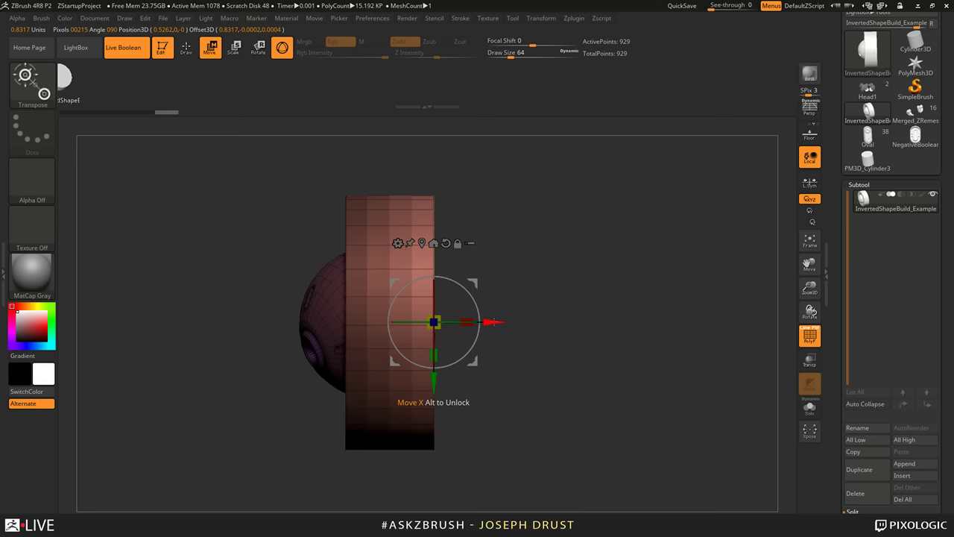
{"action": "left_click_drag", "start_coordinate": [521, 313], "coordinate": [587, 288]}
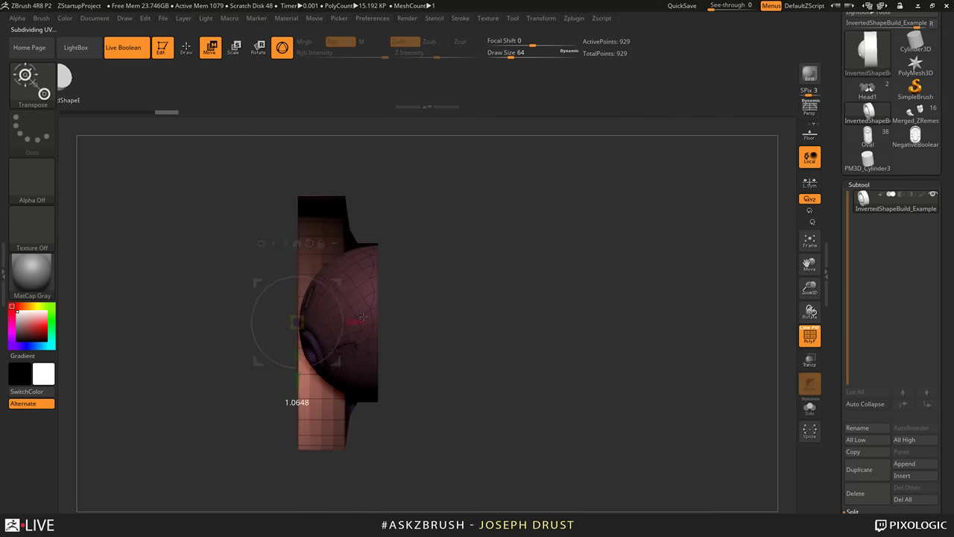
{"action": "left_click_drag", "start_coordinate": [365, 317], "coordinate": [322, 315]}
{"action": "mouse_move", "coordinate": [492, 371]}
{"action": "left_mouse_down"}
{"action": "mouse_move", "coordinate": [589, 381]}
{"action": "mouse_move", "coordinate": [505, 241]}
{"action": "mouse_move", "coordinate": [609, 243]}
{"action": "mouse_move", "coordinate": [562, 253]}
{"action": "left_mouse_up"}
{"action": "key", "text": "q"}
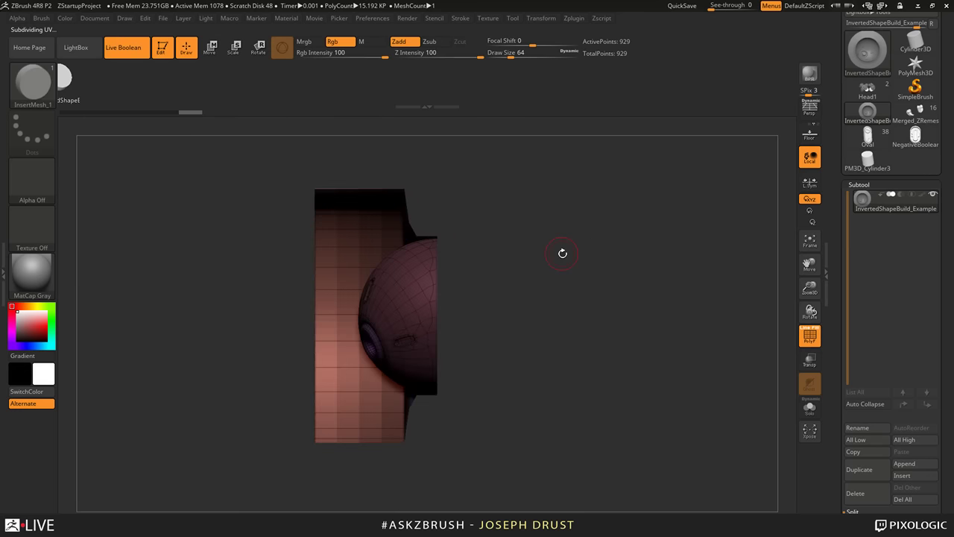
Step: Flip the polygon normals of the inside-out shape and turn off the polyframe
{"action": "left_click_drag", "start_coordinate": [563, 253], "coordinate": [628, 283]}
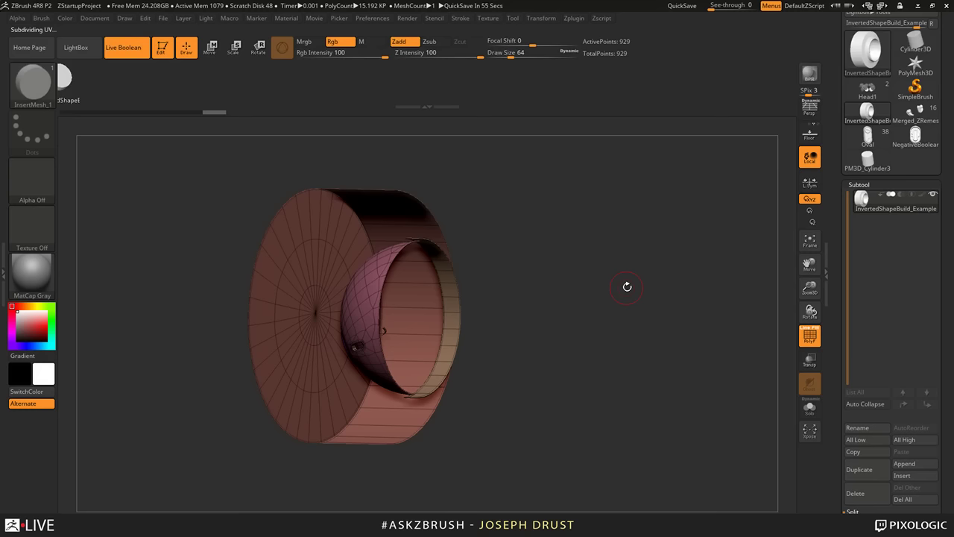
{"action": "left_click_drag", "start_coordinate": [627, 286], "coordinate": [665, 321]}
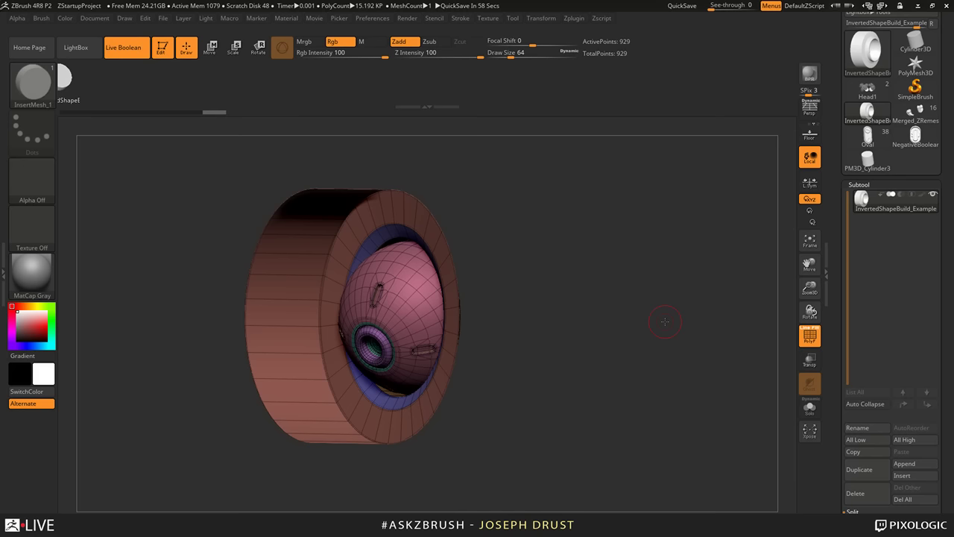
{"action": "left_click_drag", "start_coordinate": [665, 321], "coordinate": [570, 394]}
{"action": "left_click_drag", "start_coordinate": [833, 365], "coordinate": [829, 224]}
{"action": "left_click", "coordinate": [873, 313]}
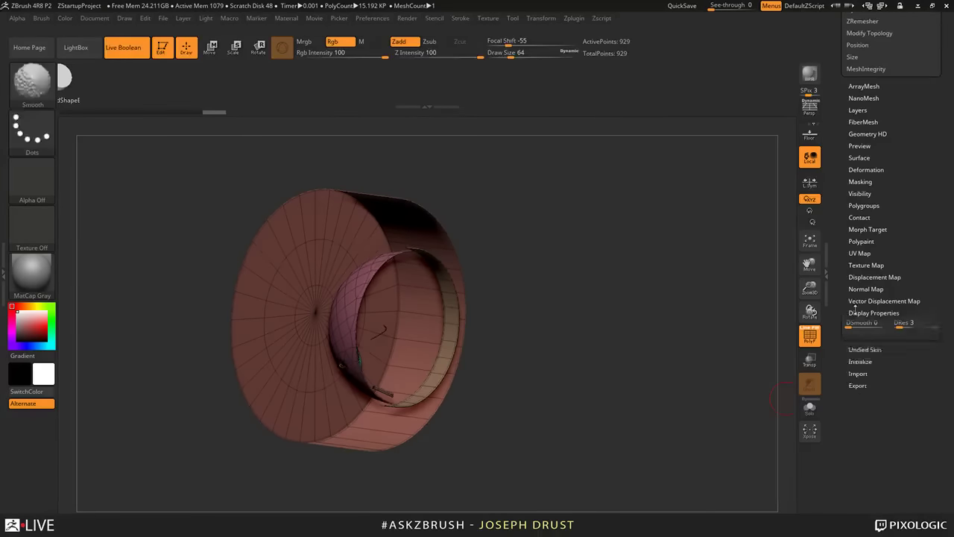
{"action": "left_click", "coordinate": [905, 350]}
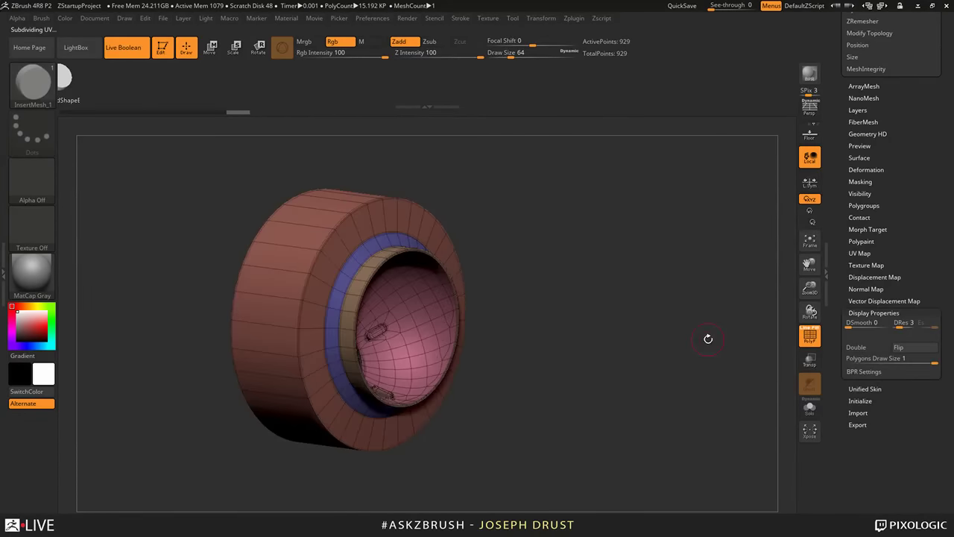
{"action": "key", "text": "shift+f"}
{"action": "left_click_drag", "start_coordinate": [708, 339], "coordinate": [673, 338]}
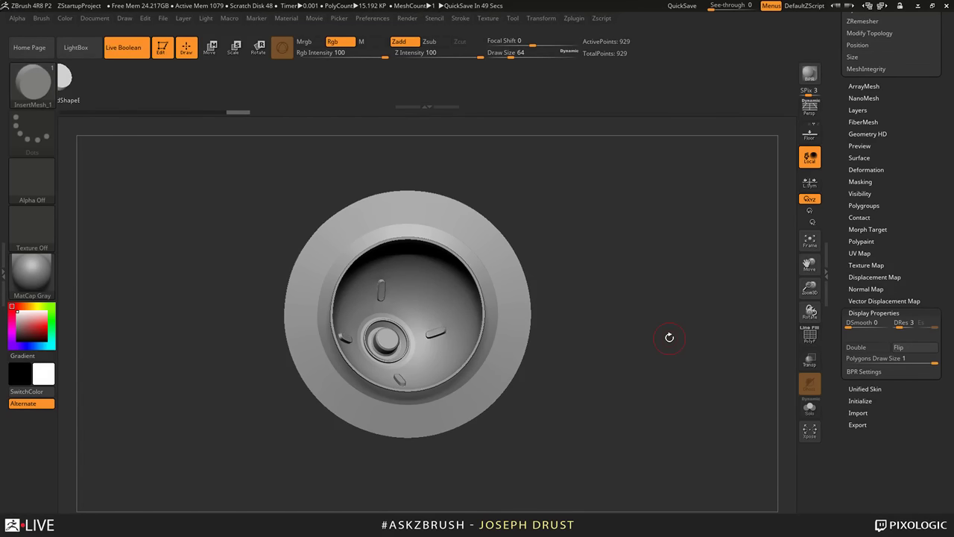
Step: Orient the view squarely onto the flipped shape's flat back and create a new InsertMesh brush from it
{"action": "left_click_drag", "start_coordinate": [669, 338], "coordinate": [563, 397]}
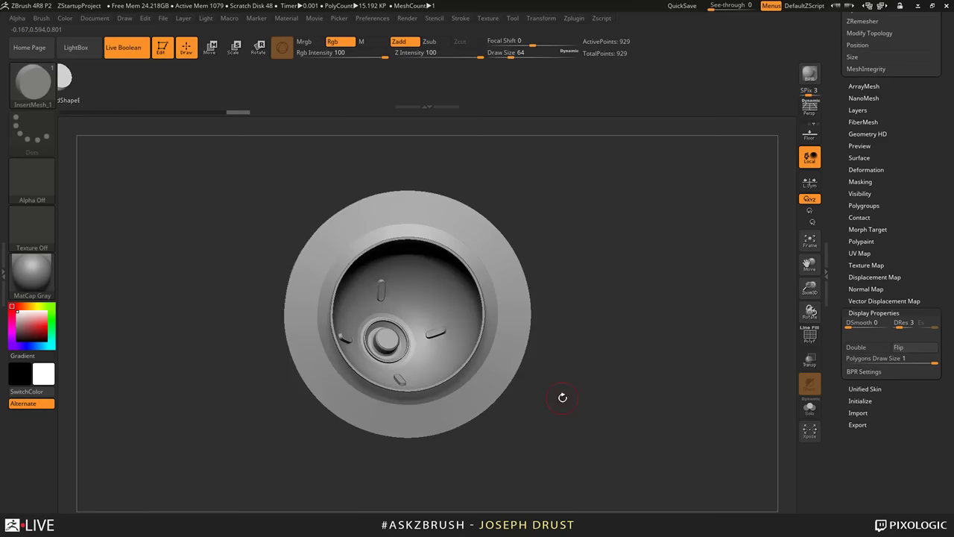
{"action": "left_click", "coordinate": [132, 50]}
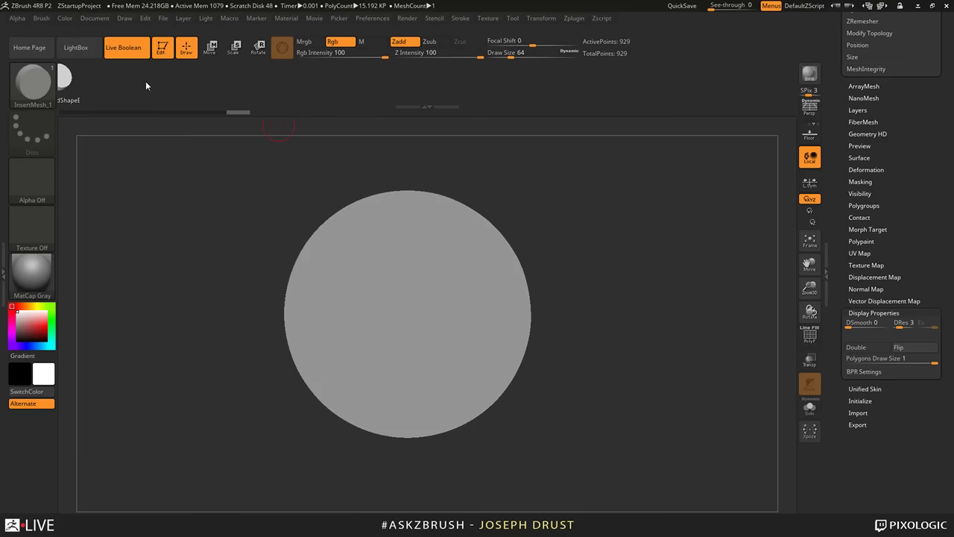
{"action": "left_click", "coordinate": [41, 18]}
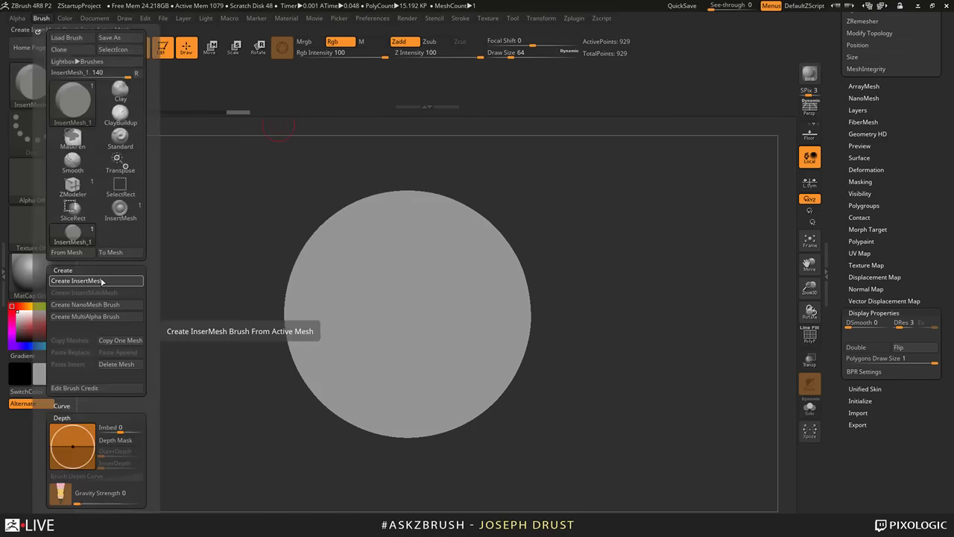
{"action": "left_click", "coordinate": [102, 281]}
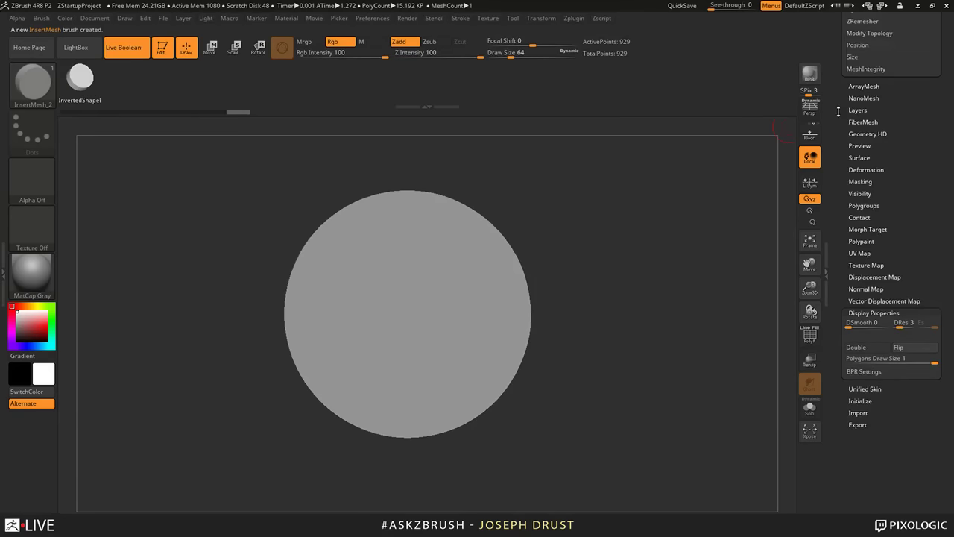
Step: Return to the Head1 tool, adjust the new brush's Imbed depth, and insert a mirrored pair of shapes at the eyes
{"action": "left_click_drag", "start_coordinate": [839, 111], "coordinate": [838, 447]}
{"action": "left_click", "coordinate": [875, 181]}
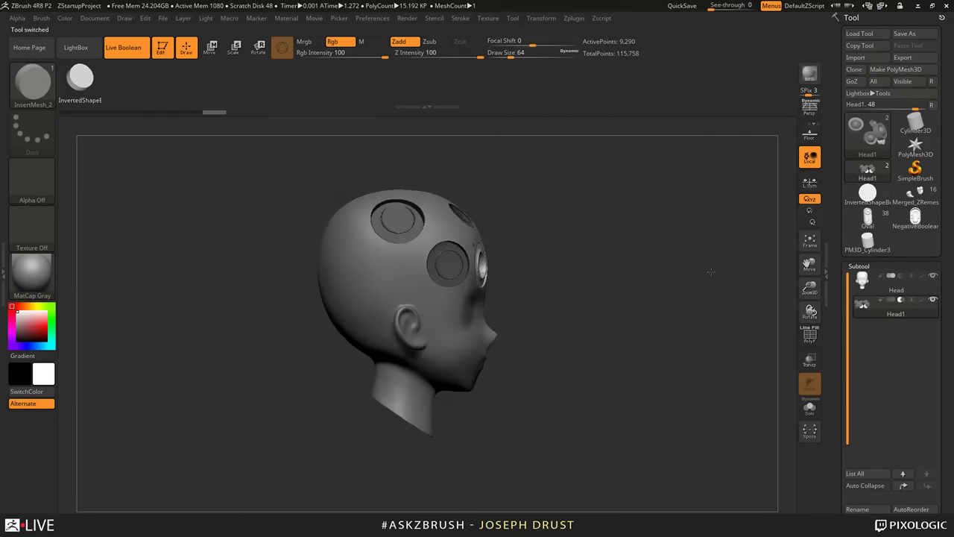
{"action": "left_click_drag", "start_coordinate": [711, 270], "coordinate": [665, 282], "text": "shift"}
{"action": "left_click_drag", "start_coordinate": [666, 390], "coordinate": [630, 362]}
{"action": "key", "text": "ctrl+z"}
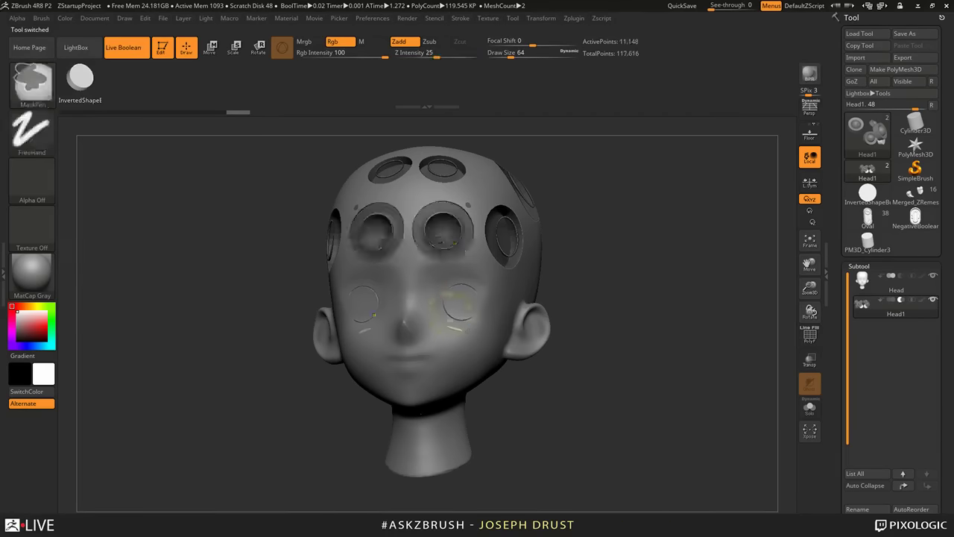
{"action": "key", "text": "ctrl+shift+z"}
{"action": "left_click", "coordinate": [38, 18]}
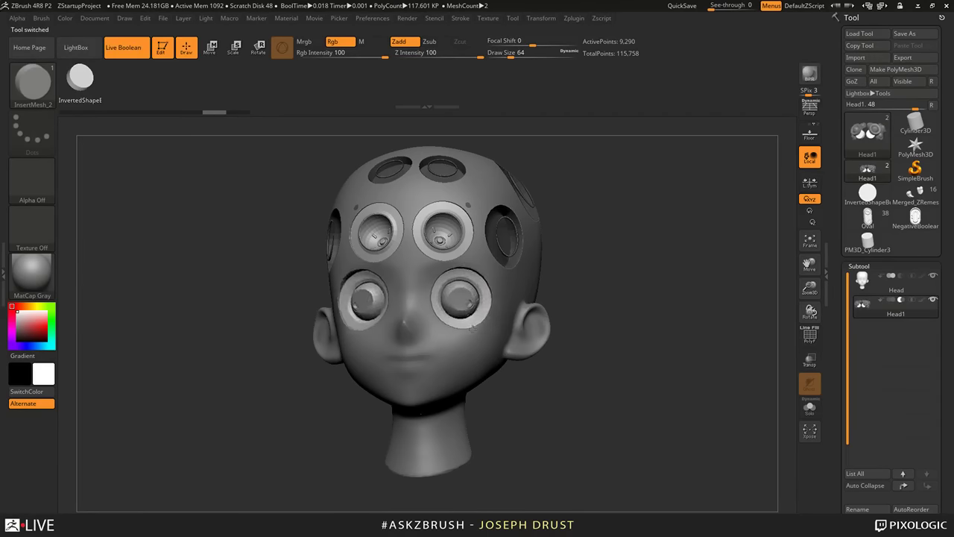
{"action": "left_click_drag", "start_coordinate": [473, 327], "coordinate": [477, 325]}
Step: Move the mirrored eye shapes slightly along their Z axis with the gizmo
{"action": "mouse_move", "coordinate": [666, 290]}
{"action": "left_mouse_down", "text": "alt"}
{"action": "mouse_move", "coordinate": [666, 316]}
{"action": "mouse_move", "coordinate": [690, 313]}
{"action": "mouse_move", "coordinate": [659, 301]}
{"action": "left_mouse_up", "text": "alt"}
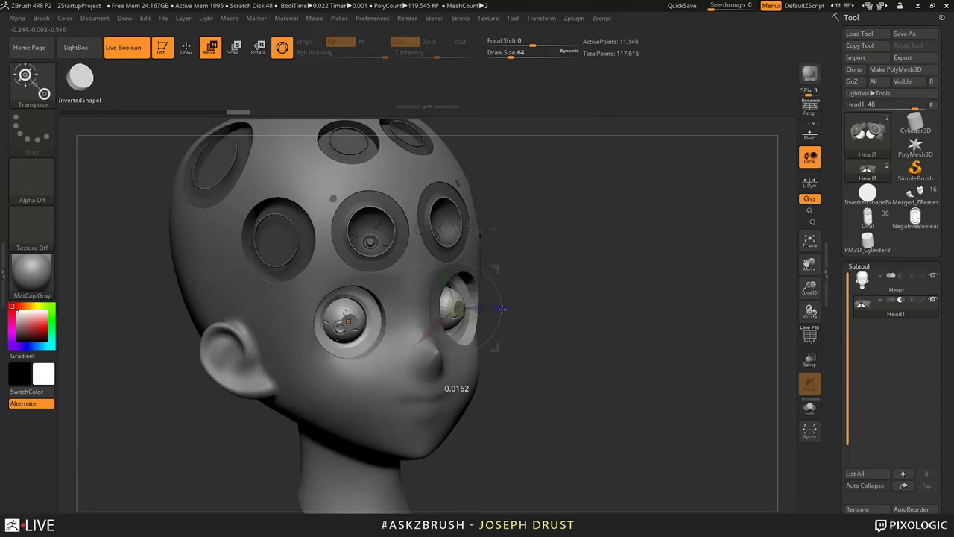
{"action": "left_click_drag", "start_coordinate": [503, 309], "coordinate": [499, 308]}
{"action": "mouse_move", "coordinate": [649, 319]}
{"action": "left_mouse_down", "text": "shift"}
{"action": "mouse_move", "coordinate": [642, 297]}
{"action": "mouse_move", "coordinate": [589, 335]}
{"action": "mouse_move", "coordinate": [628, 370]}
{"action": "mouse_move", "coordinate": [681, 391]}
{"action": "mouse_move", "coordinate": [688, 372]}
{"action": "mouse_move", "coordinate": [714, 371]}
{"action": "left_mouse_up", "text": "shift"}
{"action": "key", "text": "q"}
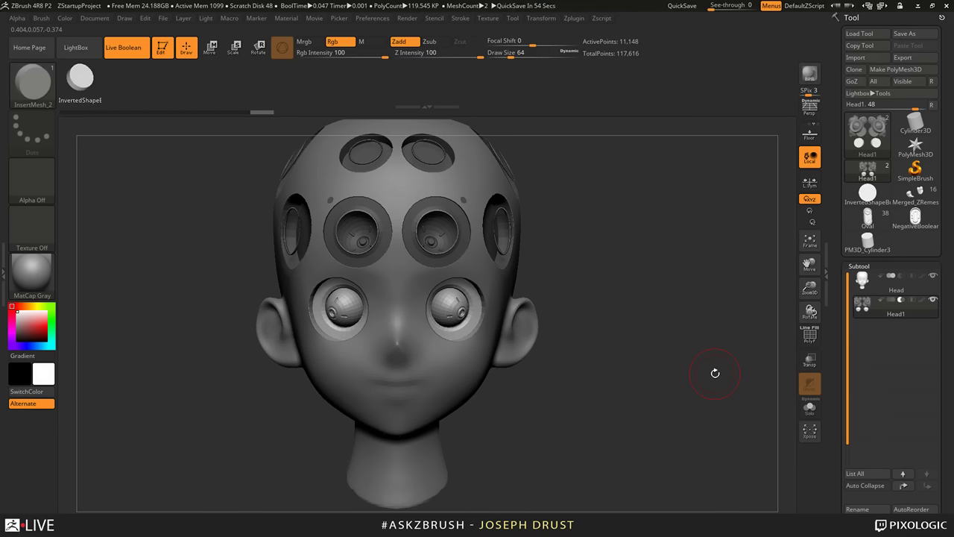
Step: On the InvertedShapeBuild_Example tool, mask everything except the flat back face and scale that face up uniformly with the gizmo
{"action": "left_click", "coordinate": [42, 18]}
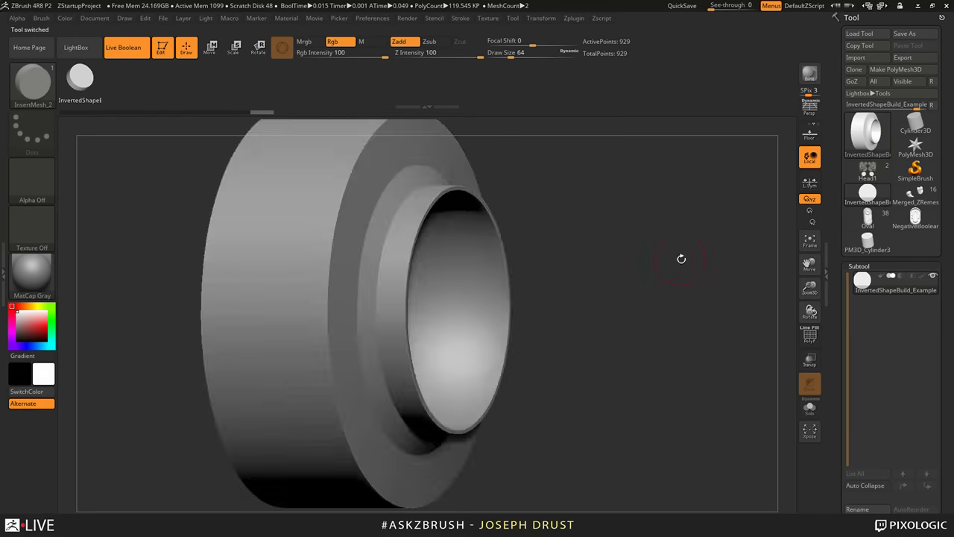
{"action": "mouse_move", "coordinate": [679, 257]}
{"action": "left_mouse_down"}
{"action": "mouse_move", "coordinate": [522, 261]}
{"action": "mouse_move", "coordinate": [258, 232]}
{"action": "left_mouse_up"}
{"action": "left_click_drag", "start_coordinate": [252, 182], "coordinate": [295, 462], "text": "ctrl"}
{"action": "left_click_drag", "start_coordinate": [518, 417], "coordinate": [598, 405]}
{"action": "left_click", "coordinate": [596, 402], "text": "ctrl"}
{"action": "left_click_drag", "start_coordinate": [521, 361], "coordinate": [582, 363], "text": "alt"}
{"action": "key", "text": "w"}
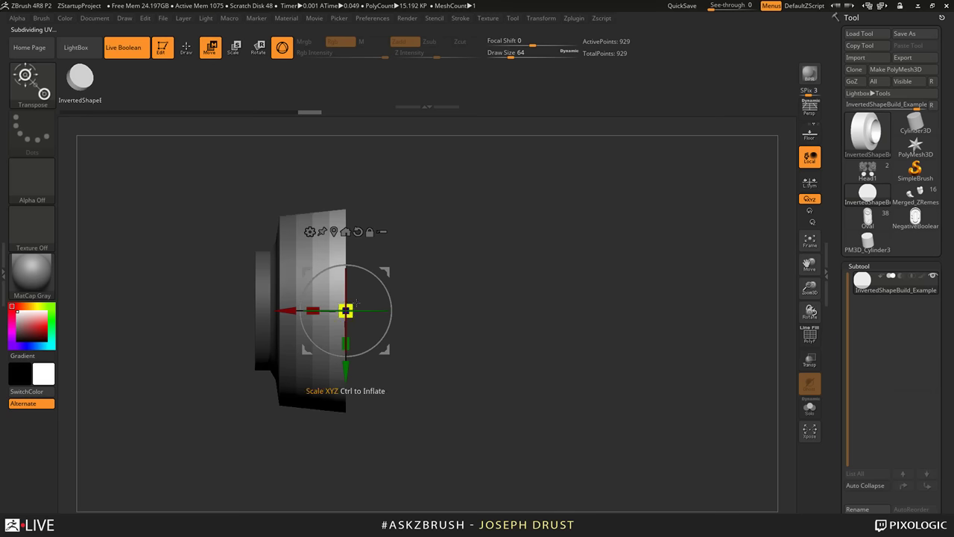
{"action": "left_click_drag", "start_coordinate": [345, 310], "coordinate": [382, 277]}
Step: Orient the view squarely onto the enlarged flat back face and create a new InsertMesh brush from it
{"action": "left_click_drag", "start_coordinate": [564, 350], "coordinate": [568, 233]}
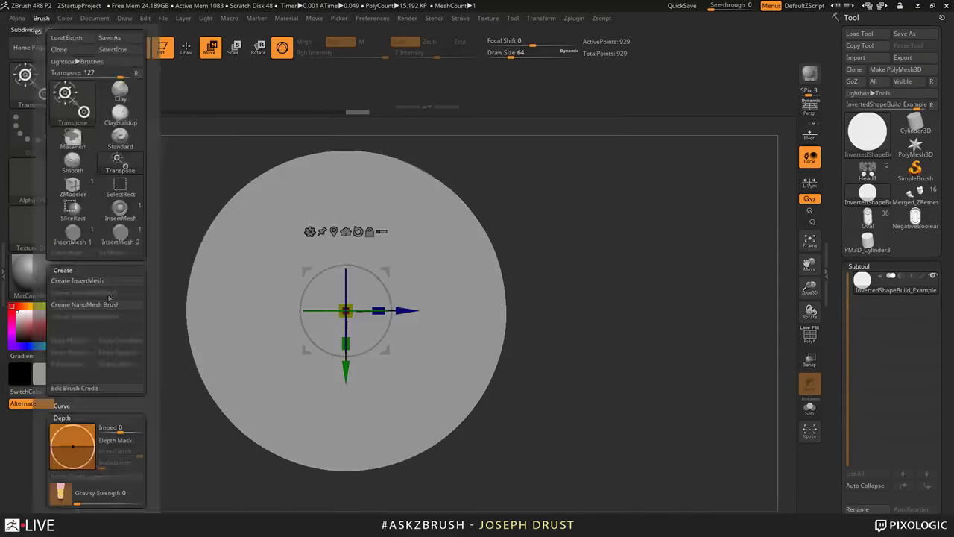
{"action": "left_click", "coordinate": [107, 284]}
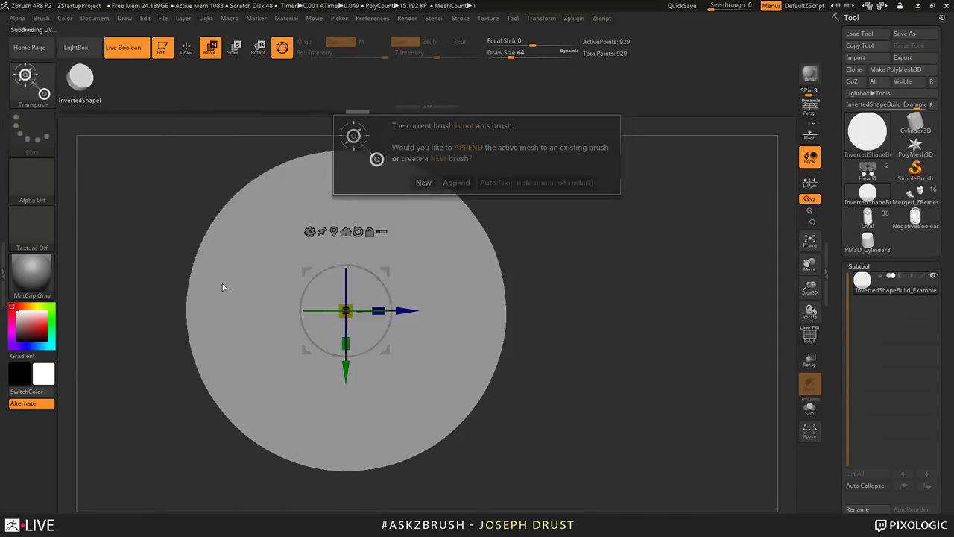
{"action": "left_click", "coordinate": [429, 182]}
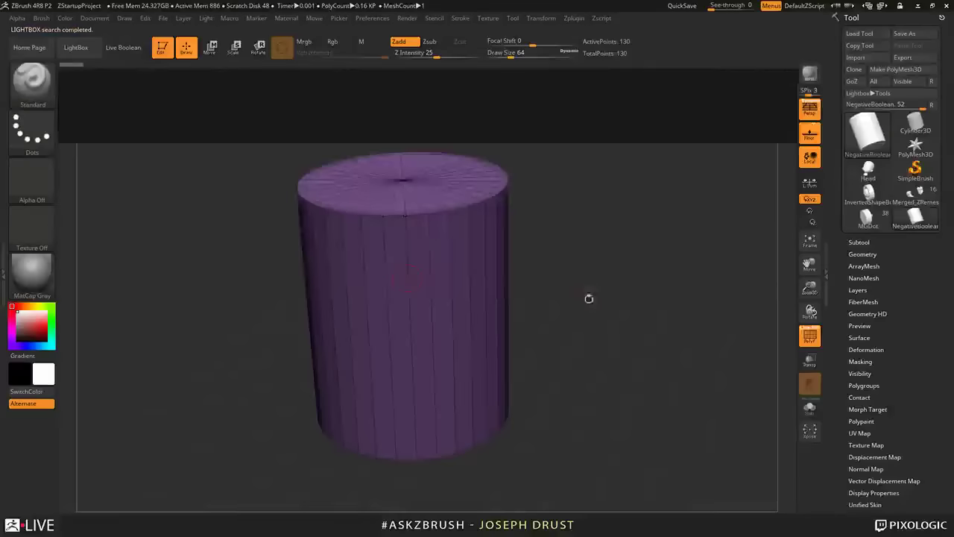
Step: Switch to the InvertedShapeBuild_Example tool and show it squarely from the side without perspective or polyframe
{"action": "left_click_drag", "start_coordinate": [598, 254], "coordinate": [648, 215]}
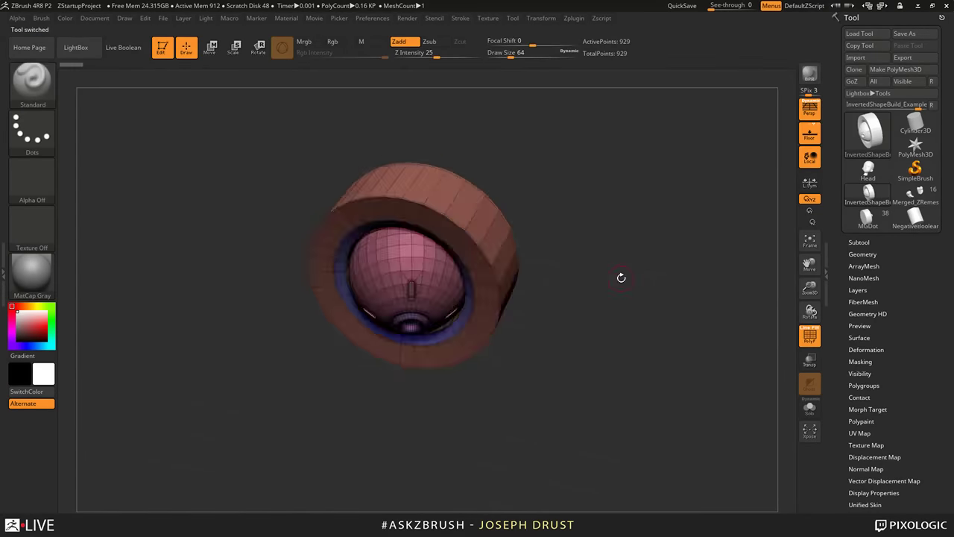
{"action": "left_click_drag", "start_coordinate": [619, 277], "coordinate": [608, 232], "text": "shift"}
{"action": "key", "text": "p"}
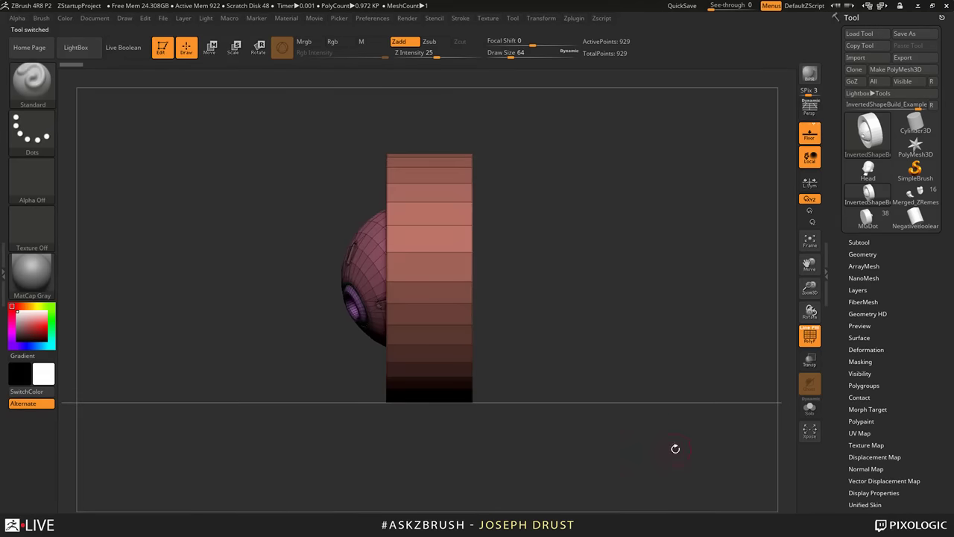
{"action": "left_click", "coordinate": [809, 335]}
Step: Mask everything except the flat back face, move that face through the shape to the opposite side, and flip the displayed polygons
{"action": "left_click_drag", "start_coordinate": [608, 467], "coordinate": [464, 125], "text": "ctrl"}
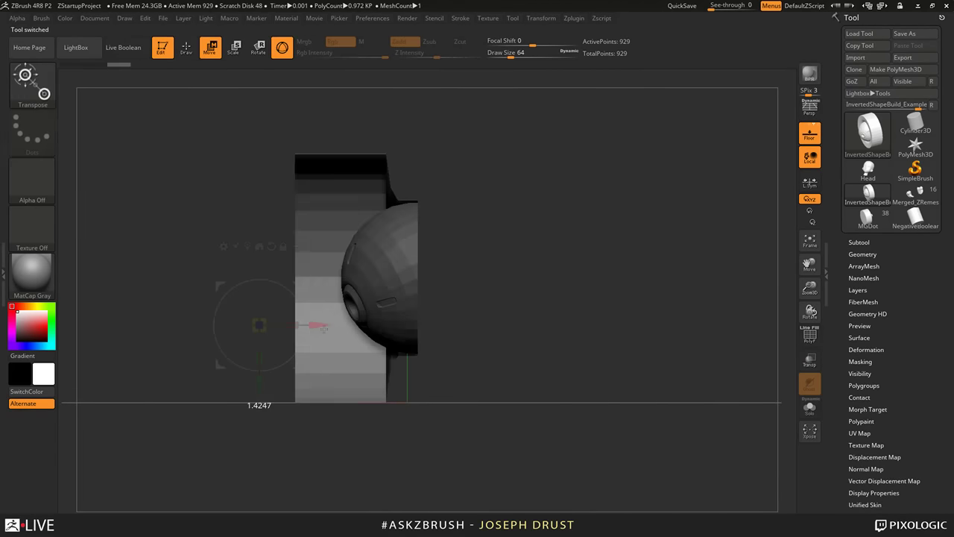
{"action": "left_click_drag", "start_coordinate": [319, 325], "coordinate": [312, 325]}
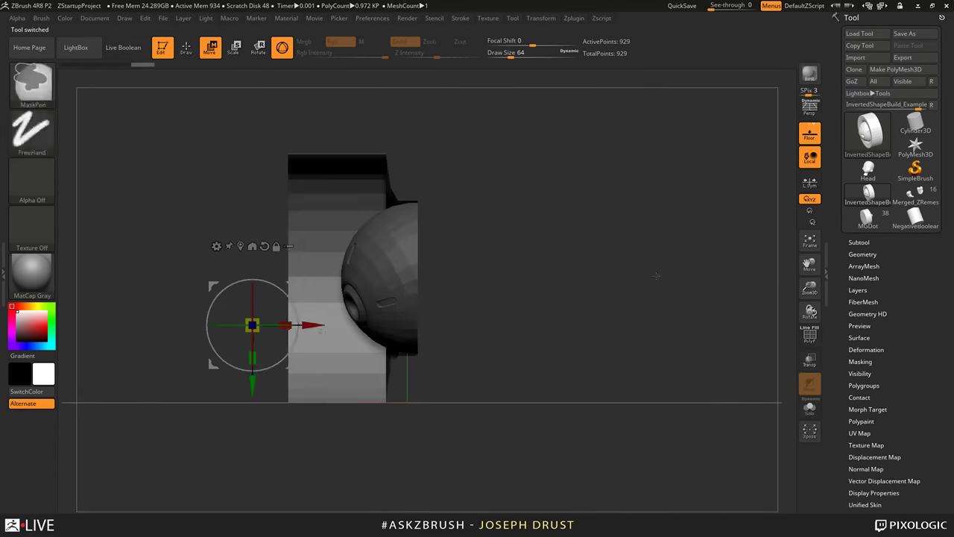
{"action": "left_click_drag", "start_coordinate": [658, 275], "coordinate": [648, 301], "text": "ctrl"}
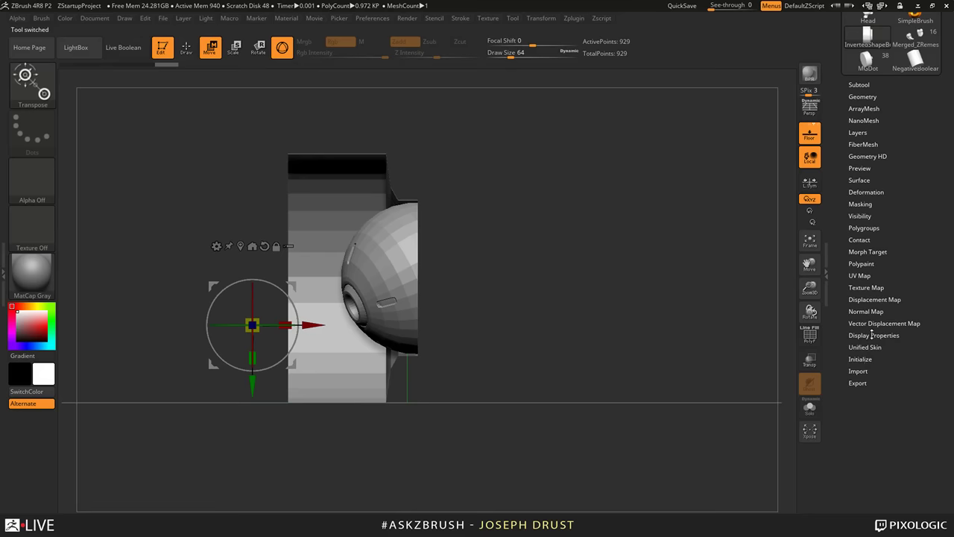
{"action": "left_click", "coordinate": [873, 335]}
{"action": "left_click", "coordinate": [909, 371]}
{"action": "mouse_move", "coordinate": [745, 310]}
{"action": "left_mouse_down"}
{"action": "mouse_move", "coordinate": [672, 299]}
{"action": "mouse_move", "coordinate": [628, 196]}
{"action": "mouse_move", "coordinate": [596, 216]}
{"action": "left_mouse_up"}
{"action": "key", "text": "q"}
{"action": "mouse_move", "coordinate": [598, 365]}
{"action": "left_mouse_down", "text": "ctrl"}
{"action": "mouse_move", "coordinate": [624, 426]}
{"action": "mouse_move", "coordinate": [505, 171]}
{"action": "left_mouse_up", "text": "ctrl"}
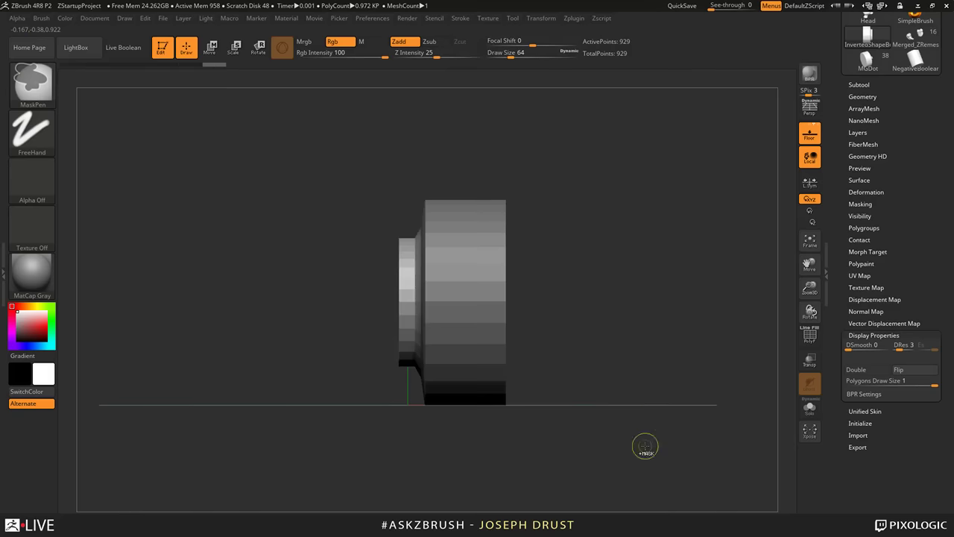
{"action": "left_click_drag", "start_coordinate": [646, 473], "coordinate": [489, 161], "text": "ctrl"}
{"action": "left_click", "coordinate": [579, 177], "text": "ctrl"}
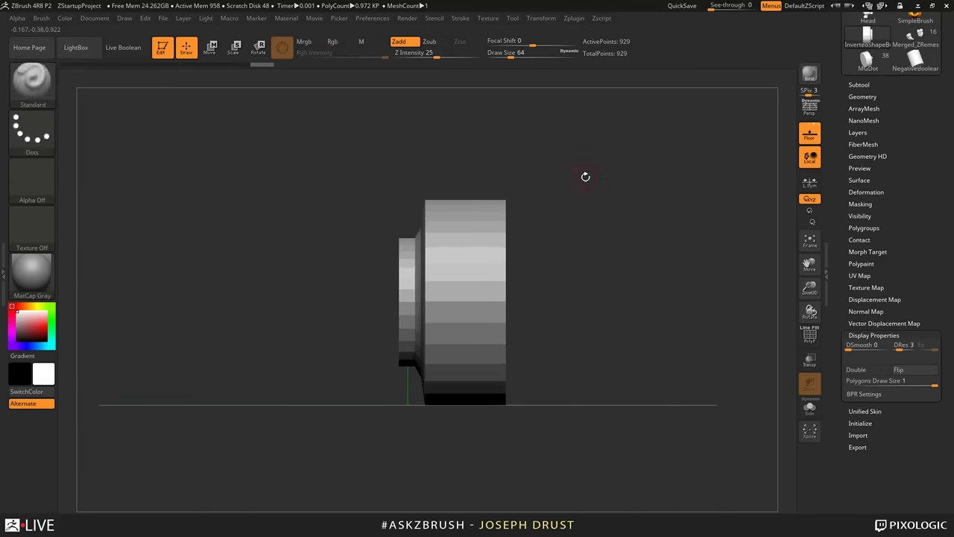
Step: Hide the floor grid, mask everything except the flat back face, and scale that face up uniformly with the gizmo centred on it
{"action": "key", "text": "w"}
{"action": "left_click", "coordinate": [521, 261]}
{"action": "left_click_drag", "start_coordinate": [640, 270], "coordinate": [662, 224]}
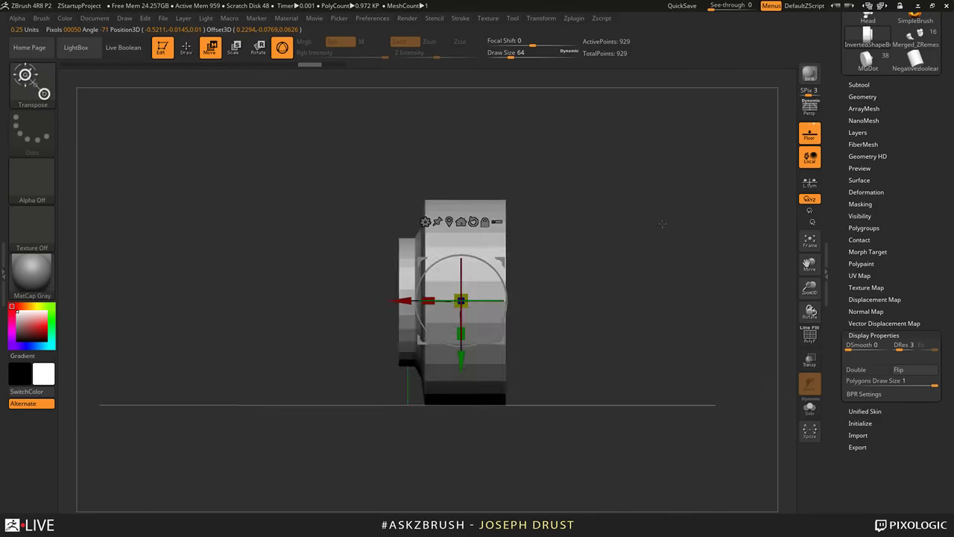
{"action": "left_click", "coordinate": [810, 137]}
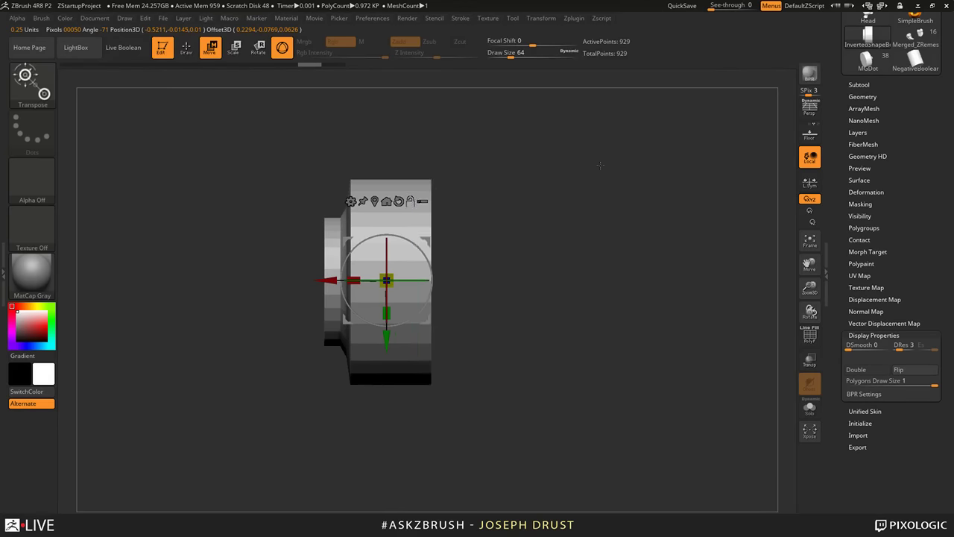
{"action": "left_click_drag", "start_coordinate": [535, 455], "coordinate": [559, 371], "text": "ctrl+shift"}
{"action": "mouse_move", "coordinate": [563, 434]}
{"action": "left_mouse_down", "text": "ctrl"}
{"action": "mouse_move", "coordinate": [480, 244]}
{"action": "mouse_move", "coordinate": [413, 172]}
{"action": "left_mouse_up", "text": "ctrl"}
{"action": "left_click", "coordinate": [532, 232], "text": "ctrl"}
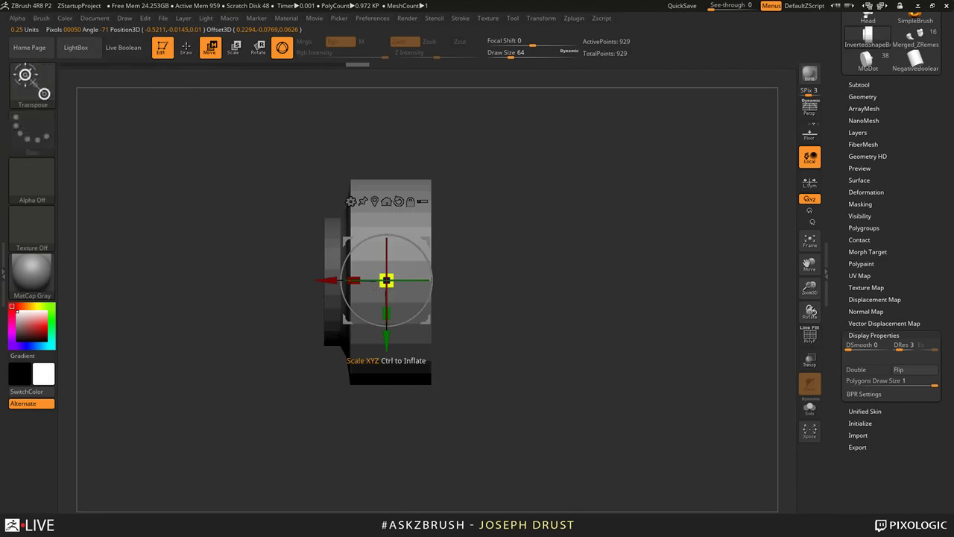
{"action": "left_click", "coordinate": [376, 202]}
{"action": "left_click_drag", "start_coordinate": [431, 281], "coordinate": [189, 25]}
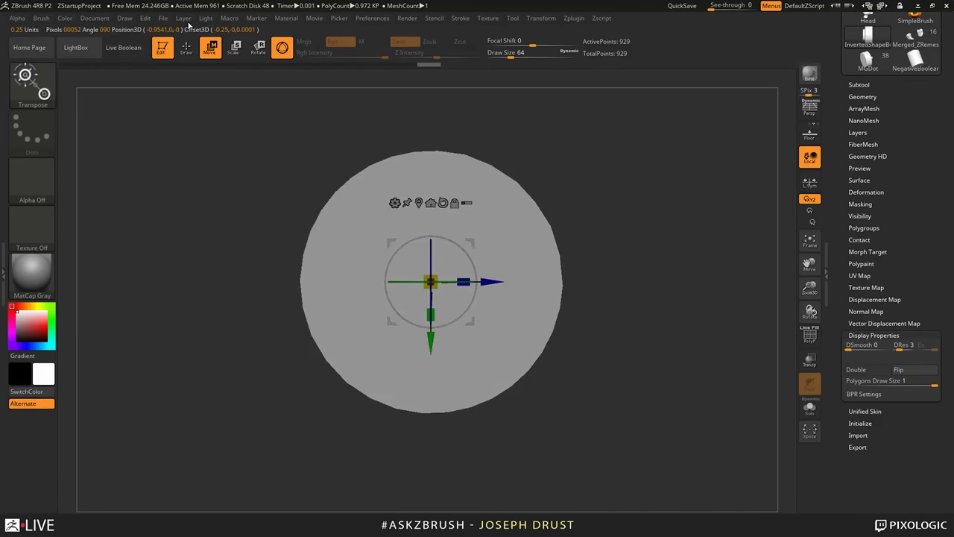
Step: Create a new InsertMesh brush from the shape as seen squarely from its enlarged back
{"action": "left_click", "coordinate": [41, 18]}
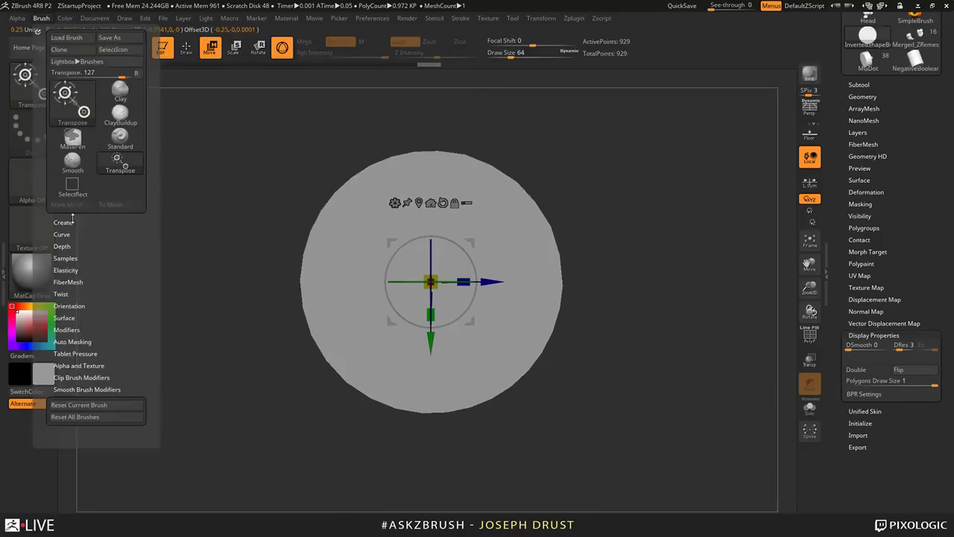
{"action": "left_click", "coordinate": [71, 206]}
{"action": "left_click", "coordinate": [425, 179]}
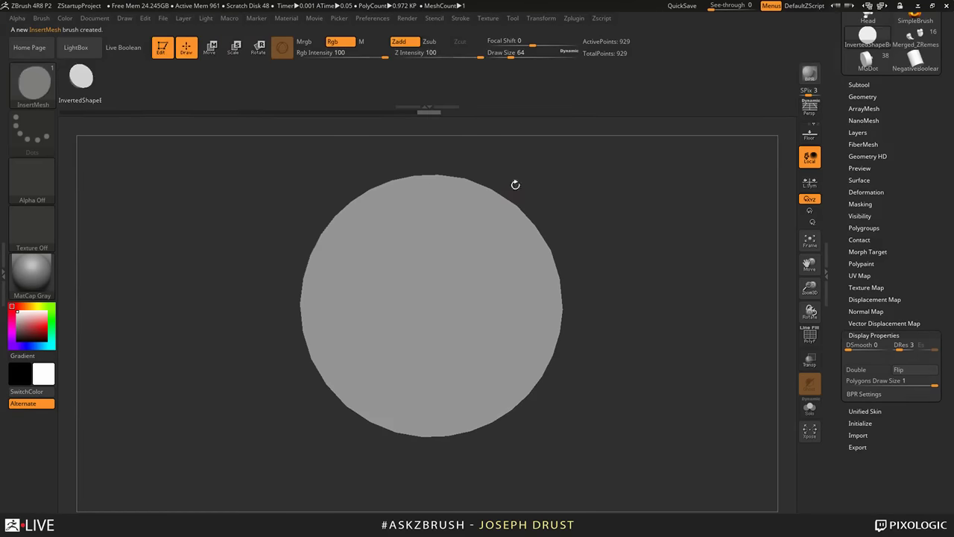
Step: Switch to the Head tool and insert a mirrored pair of the new shapes on the forehead
{"action": "left_click", "coordinate": [866, 171]}
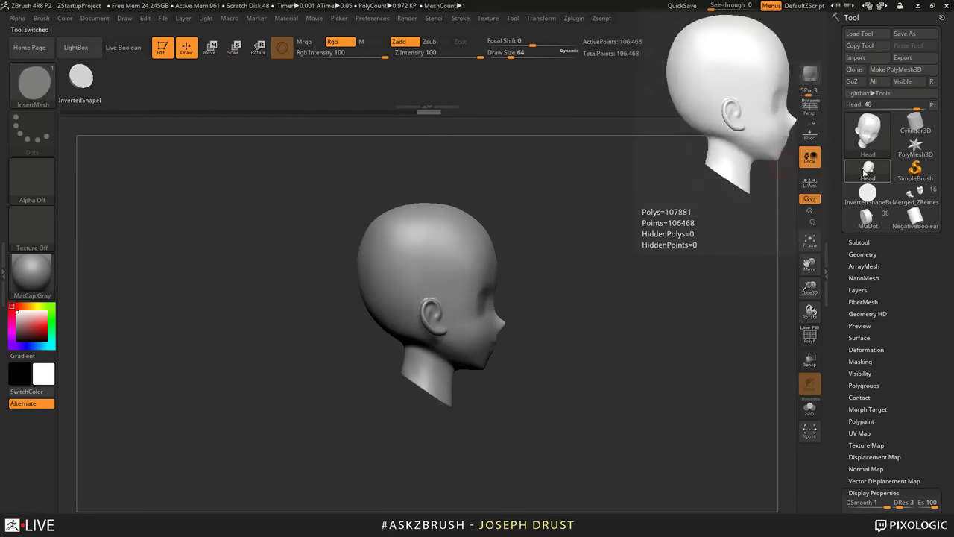
{"action": "left_click", "coordinate": [858, 242]}
{"action": "left_click_drag", "start_coordinate": [620, 279], "coordinate": [596, 246], "text": "alt"}
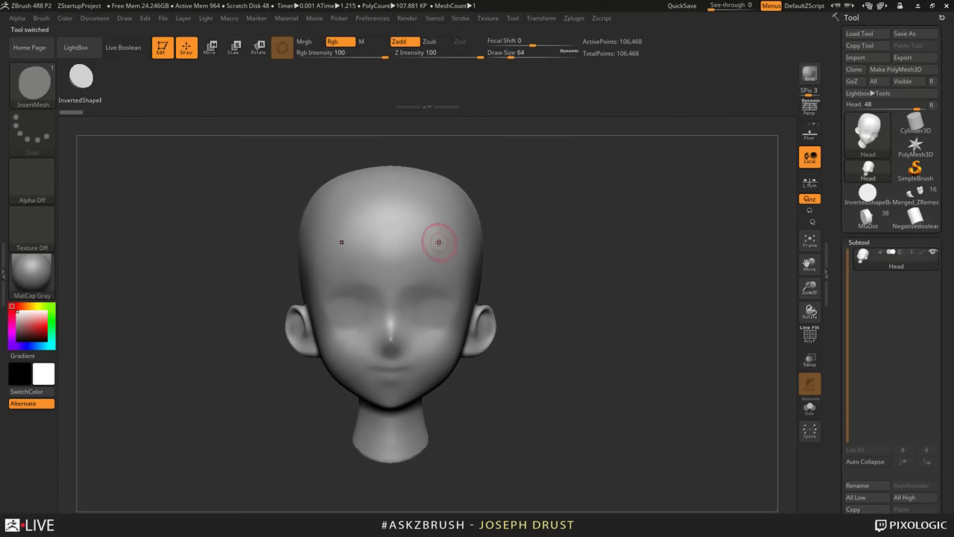
{"action": "left_click_drag", "start_coordinate": [441, 243], "coordinate": [465, 261]}
{"action": "mouse_move", "coordinate": [538, 278]}
{"action": "left_mouse_down"}
{"action": "mouse_move", "coordinate": [549, 197]}
{"action": "mouse_move", "coordinate": [575, 181]}
{"action": "mouse_move", "coordinate": [566, 272]}
{"action": "left_mouse_up"}
Step: Set the brush's Imbed depth to 70 and insert another trial shape pair on the head
{"action": "left_click", "coordinate": [42, 18]}
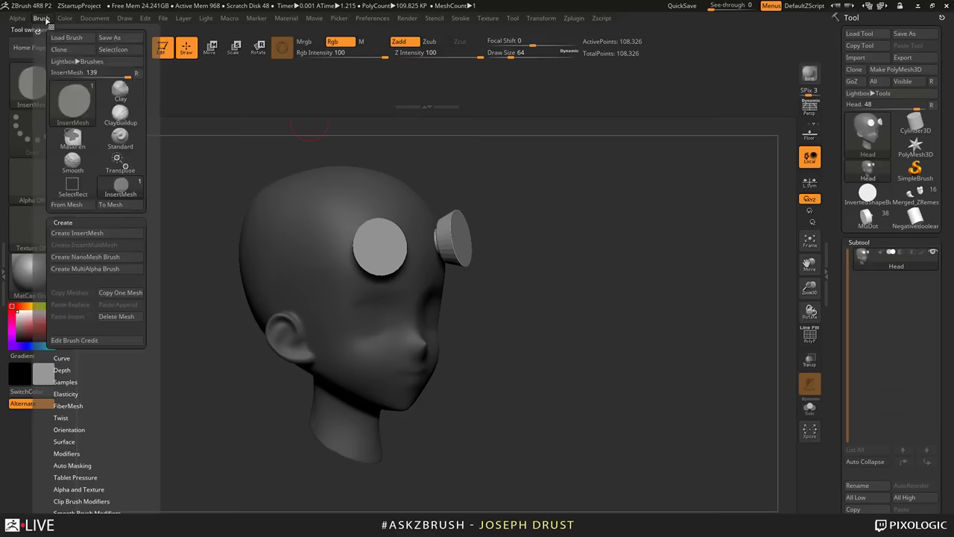
{"action": "left_click_drag", "start_coordinate": [113, 393], "coordinate": [91, 336]}
{"action": "left_click", "coordinate": [90, 338]}
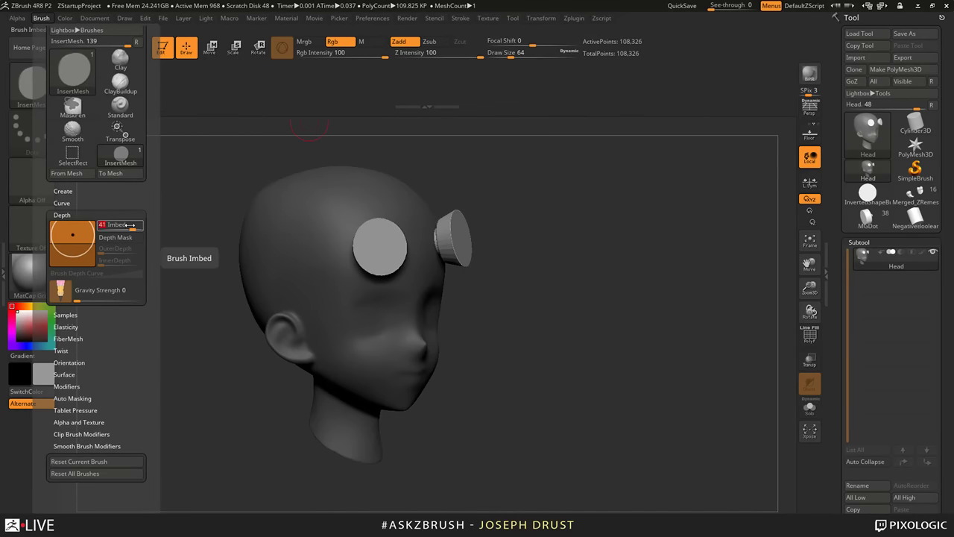
{"action": "type", "text": "70"}
{"action": "key", "text": "Return"}
{"action": "left_click_drag", "start_coordinate": [280, 211], "coordinate": [317, 249]}
{"action": "left_click_drag", "start_coordinate": [589, 287], "coordinate": [558, 345]}
Step: Undo the trial inserts on the head
{"action": "key", "text": "ctrl+z"}
{"action": "key", "text": "ctrl+z"}
{"action": "key", "text": "ctrl+z"}
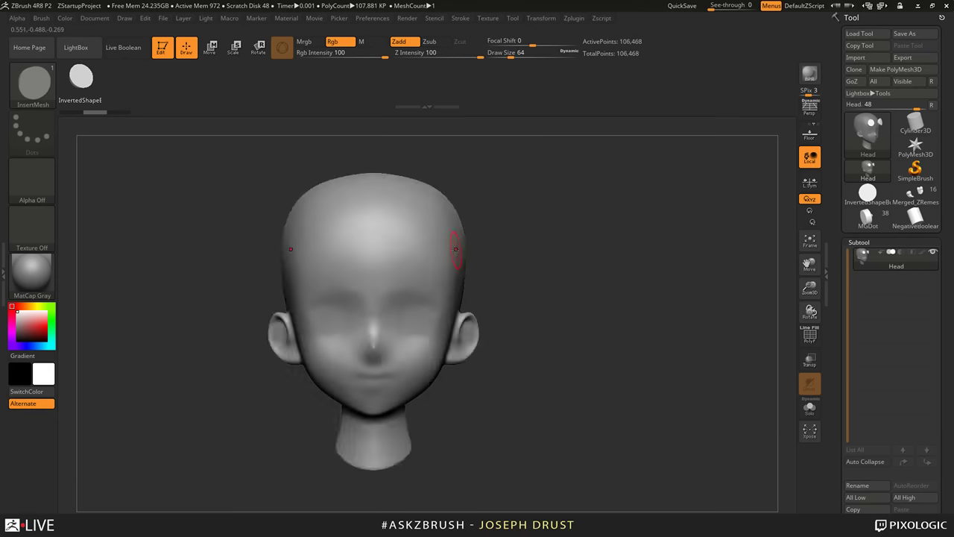
Step: Insert a mirrored pair of shapes at the temples and split the unmasked points into their own subtool
{"action": "left_click_drag", "start_coordinate": [453, 249], "coordinate": [478, 270]}
{"action": "left_click_drag", "start_coordinate": [832, 452], "coordinate": [830, 368]}
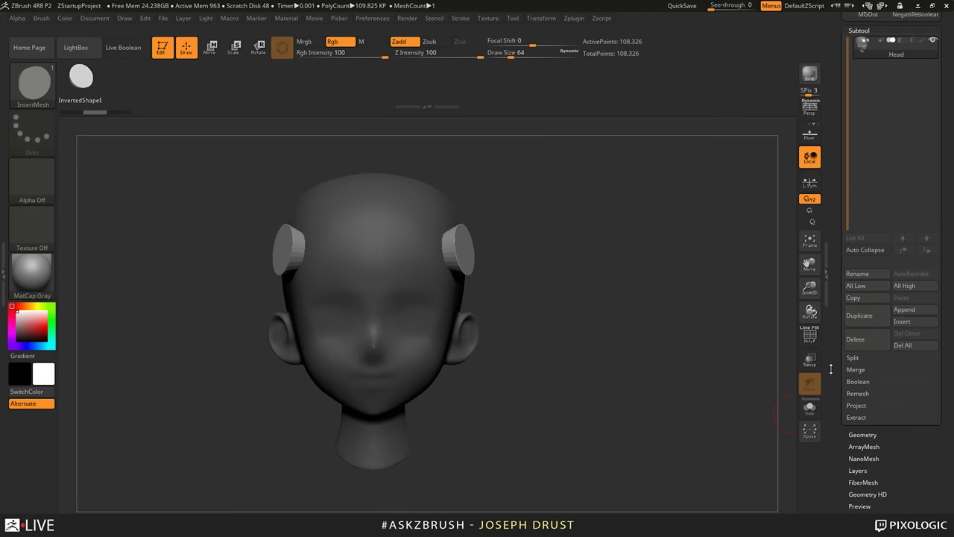
{"action": "left_click", "coordinate": [852, 357]}
{"action": "left_click", "coordinate": [877, 389]}
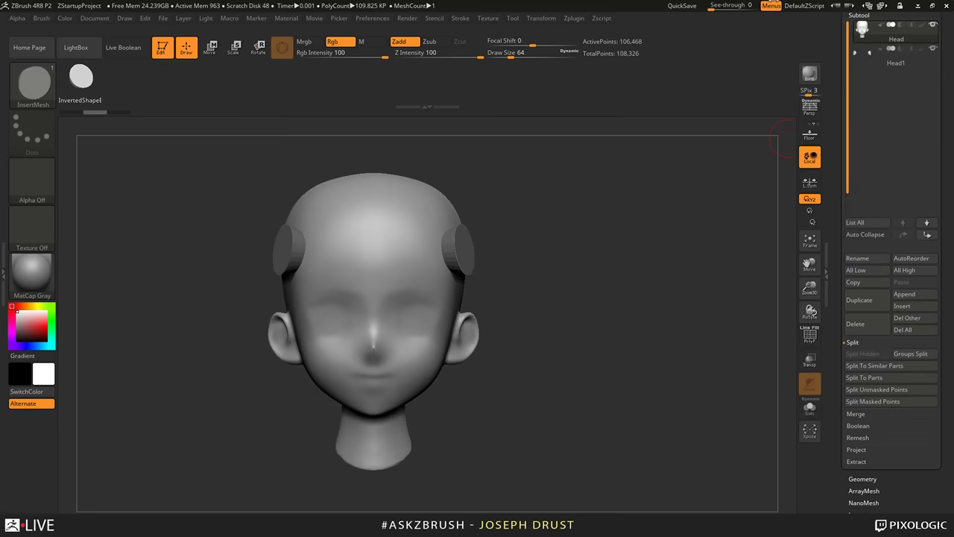
Step: Set the Head1 subtool with the temple shapes to subtract and turn on Live Boolean
{"action": "left_click", "coordinate": [898, 65]}
{"action": "mouse_move", "coordinate": [768, 131]}
{"action": "left_mouse_down"}
{"action": "mouse_move", "coordinate": [663, 160]}
{"action": "mouse_move", "coordinate": [768, 131]}
{"action": "left_mouse_up"}
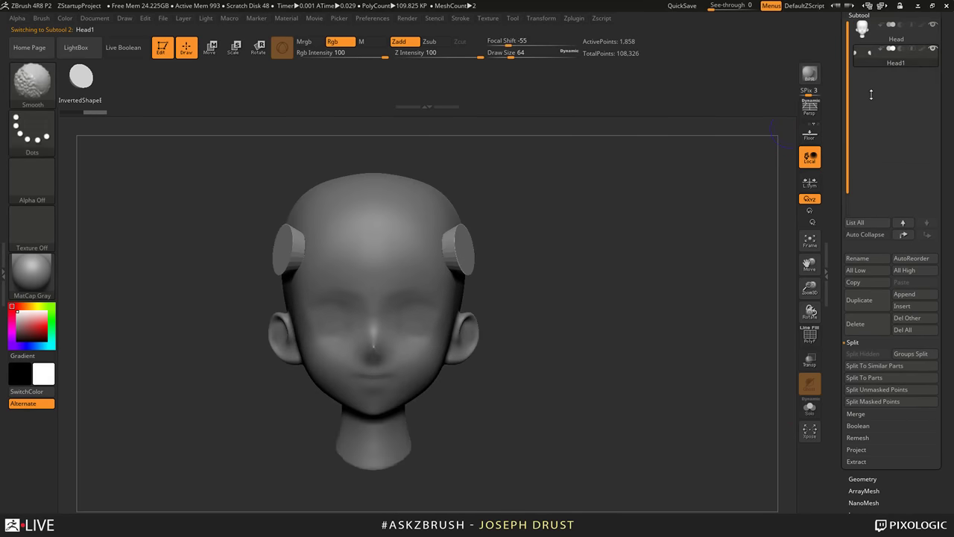
{"action": "left_click", "coordinate": [901, 50]}
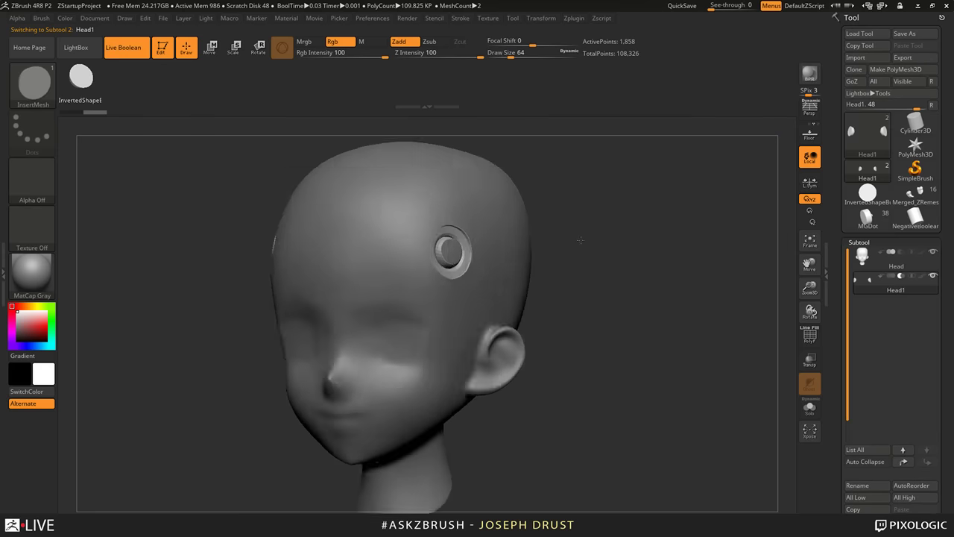
Step: Try inserting an additional mirrored pair of subtractive shapes on the forehead
{"action": "left_click_drag", "start_coordinate": [567, 246], "coordinate": [397, 218]}
{"action": "left_click", "coordinate": [398, 217]}
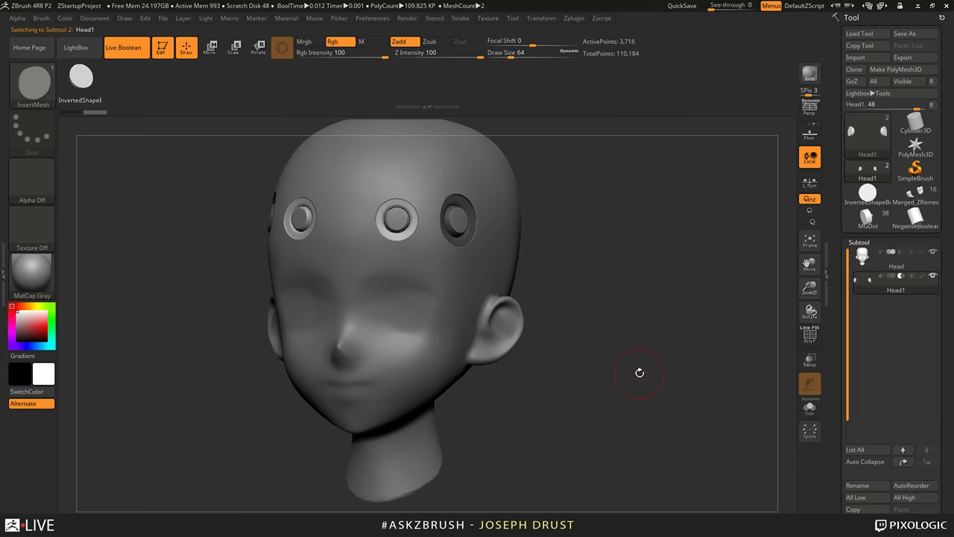
{"action": "key", "text": "ctrl+z"}
Step: Set the brush's Imbed depth to 10 and try inserting a mirrored pair at the outer corners of the eyes
{"action": "left_click", "coordinate": [41, 18]}
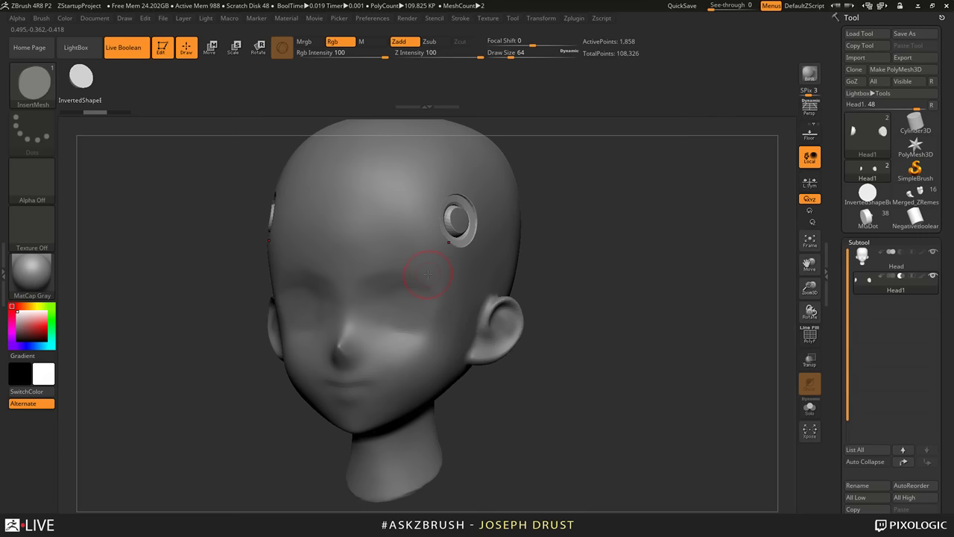
{"action": "left_click", "coordinate": [41, 18]}
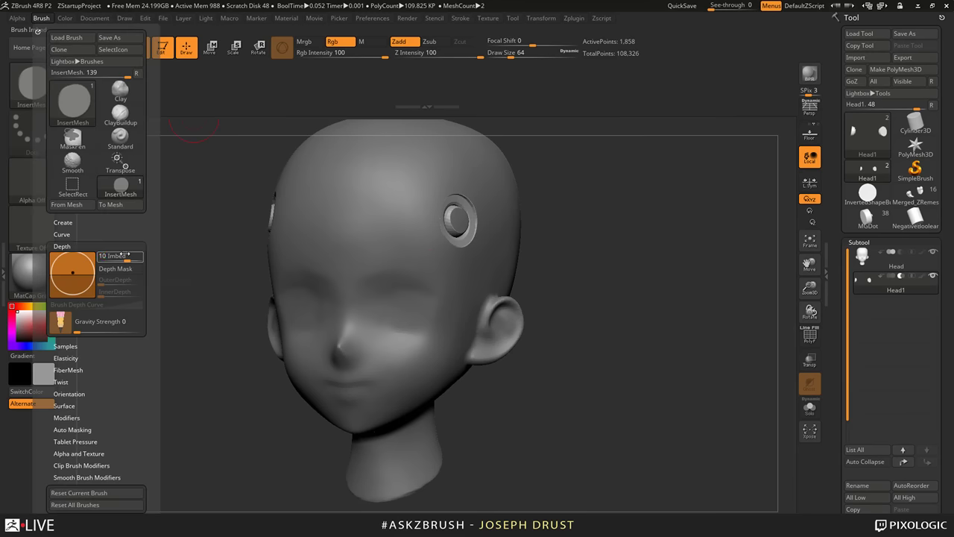
{"action": "left_click_drag", "start_coordinate": [436, 302], "coordinate": [454, 322]}
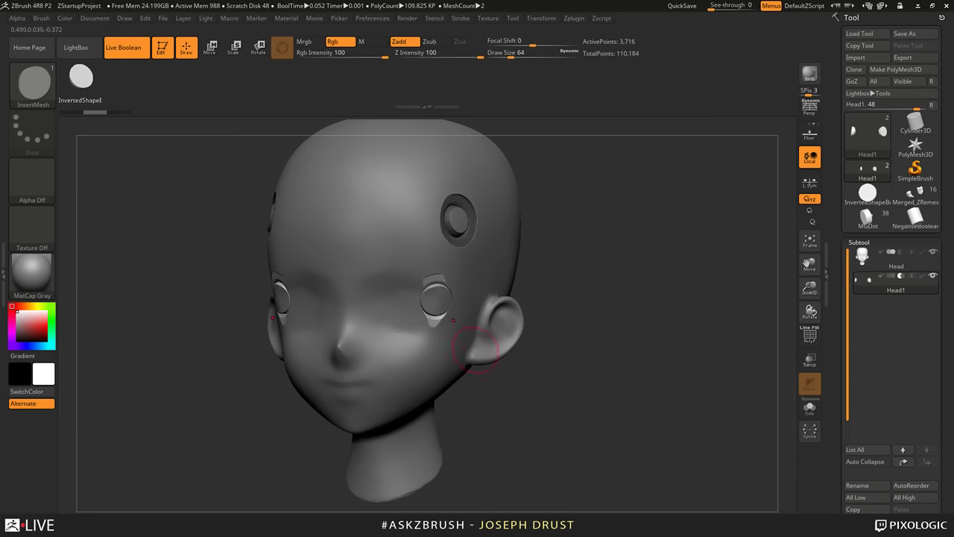
{"action": "key", "text": "ctrl+z"}
Step: Set the brush's Imbed depth to 0 and try inserting a mirrored pair over the eyes
{"action": "left_click", "coordinate": [45, 19]}
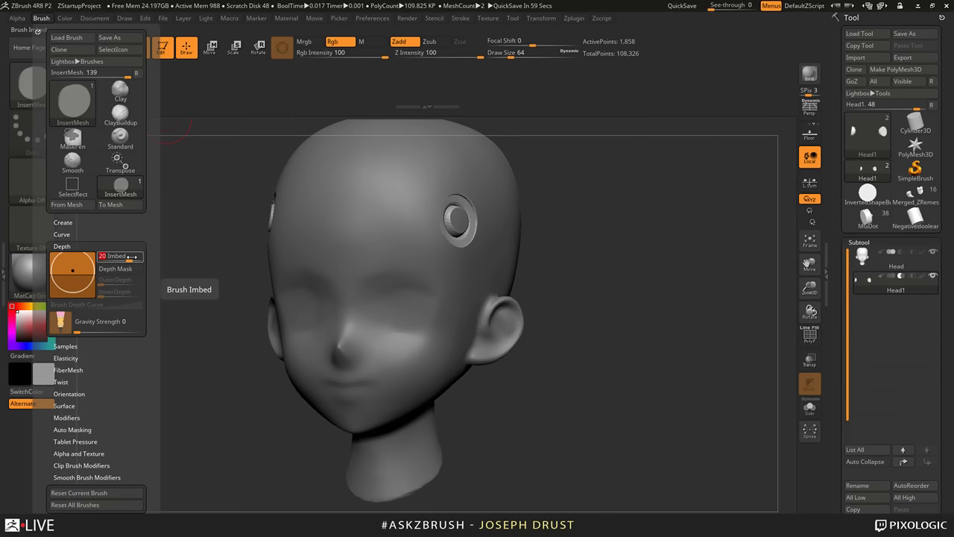
{"action": "type", "text": "0"}
{"action": "key", "text": "Return"}
{"action": "left_click_drag", "start_coordinate": [403, 288], "coordinate": [407, 334]}
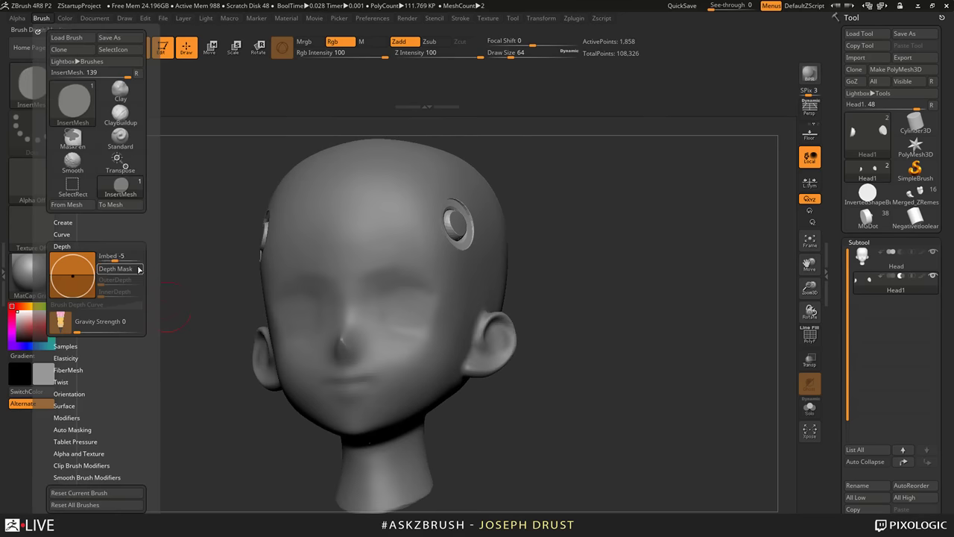
Step: Set the brush's Imbed depth to -20 and insert a mirrored pair of shapes at the eyes
{"action": "left_click", "coordinate": [119, 256]}
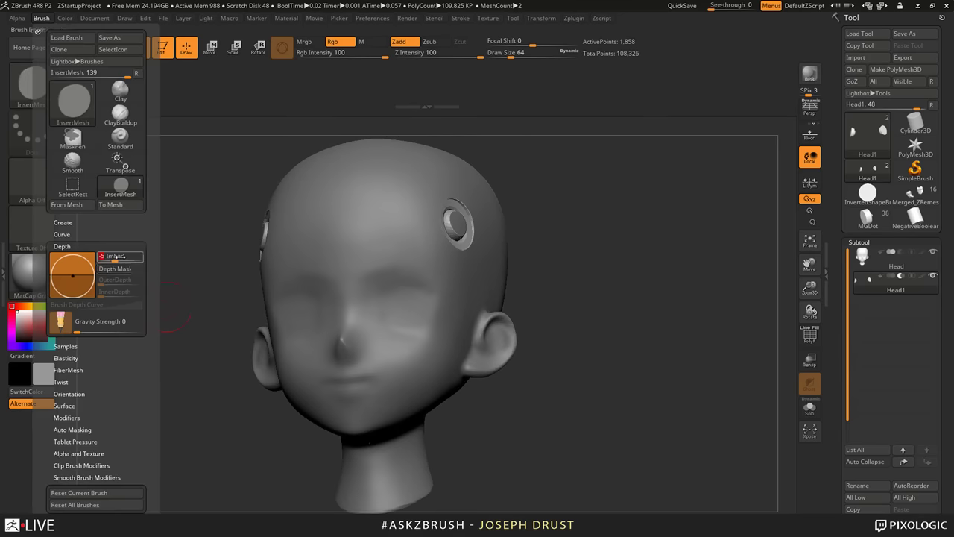
{"action": "type", "text": "-20"}
{"action": "key", "text": "Return"}
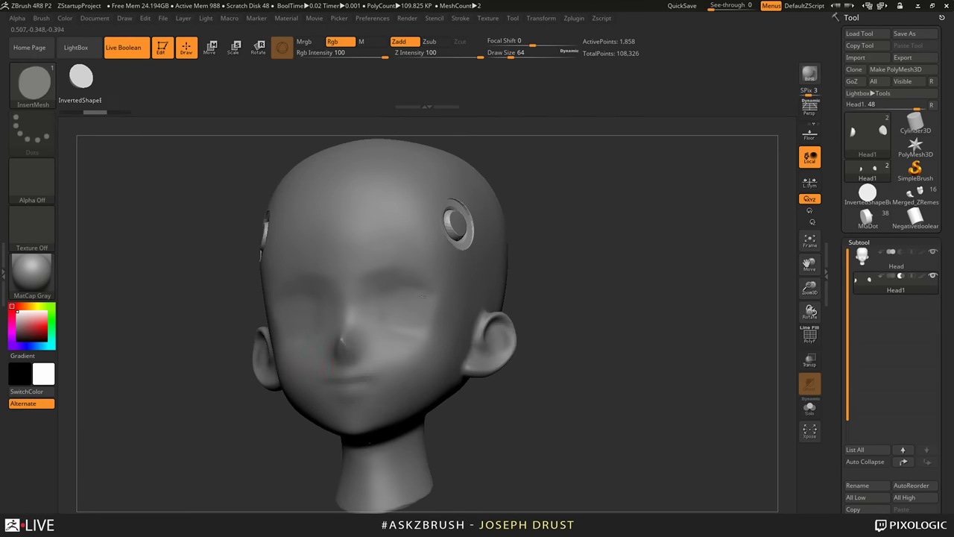
{"action": "left_click_drag", "start_coordinate": [420, 296], "coordinate": [418, 334]}
Step: Insert further mirrored pairs of the shape on the sides of the head, the forehead and the cheeks
{"action": "mouse_move", "coordinate": [566, 299]}
{"action": "left_mouse_down"}
{"action": "mouse_move", "coordinate": [617, 321]}
{"action": "mouse_move", "coordinate": [685, 306]}
{"action": "mouse_move", "coordinate": [638, 339]}
{"action": "left_mouse_up"}
{"action": "left_click_drag", "start_coordinate": [498, 233], "coordinate": [509, 256]}
{"action": "left_click_drag", "start_coordinate": [748, 350], "coordinate": [560, 226]}
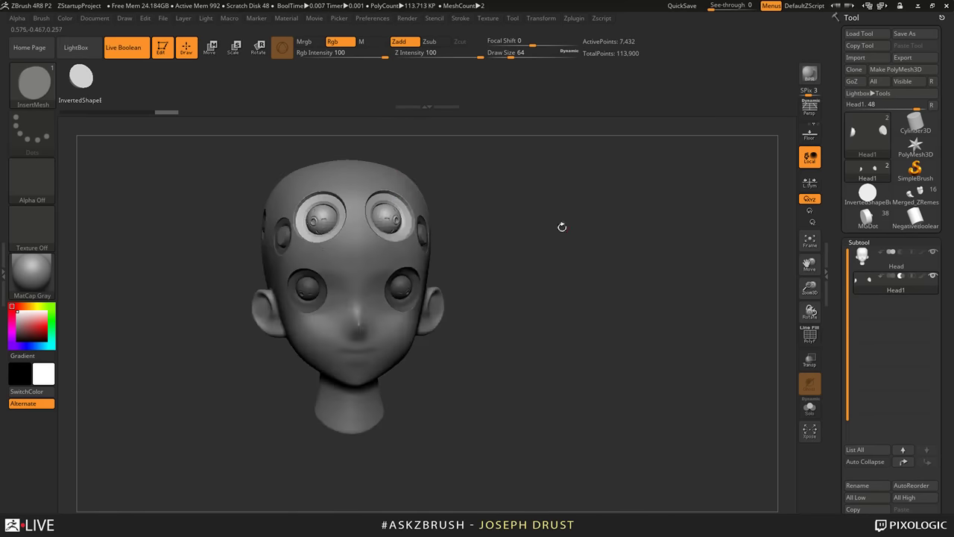
{"action": "mouse_move", "coordinate": [625, 237]}
{"action": "left_mouse_down"}
{"action": "mouse_move", "coordinate": [626, 272]}
{"action": "mouse_move", "coordinate": [763, 353]}
{"action": "left_mouse_up"}
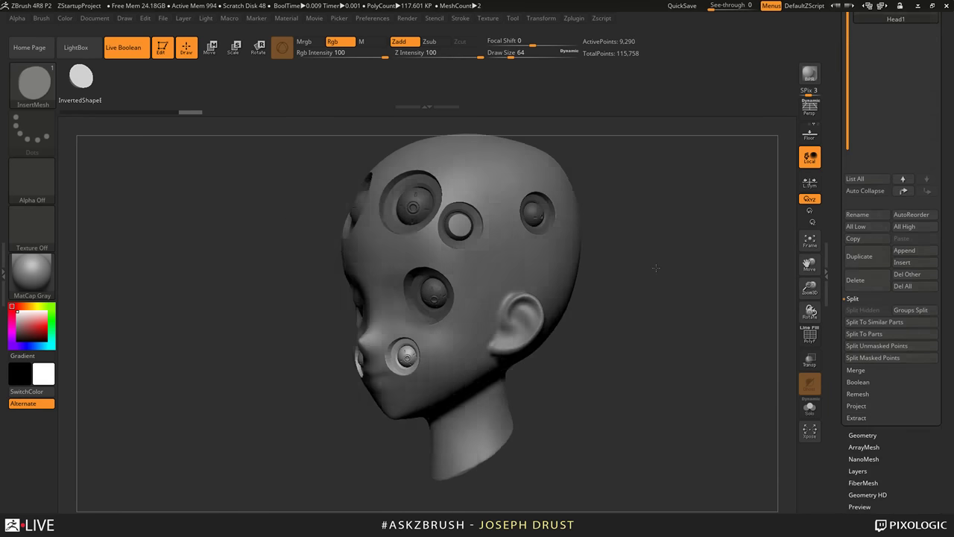
Step: Turn on Dynamic Subdivision for the inserted shapes in the head's geometry settings
{"action": "left_click_drag", "start_coordinate": [745, 365], "coordinate": [796, 367]}
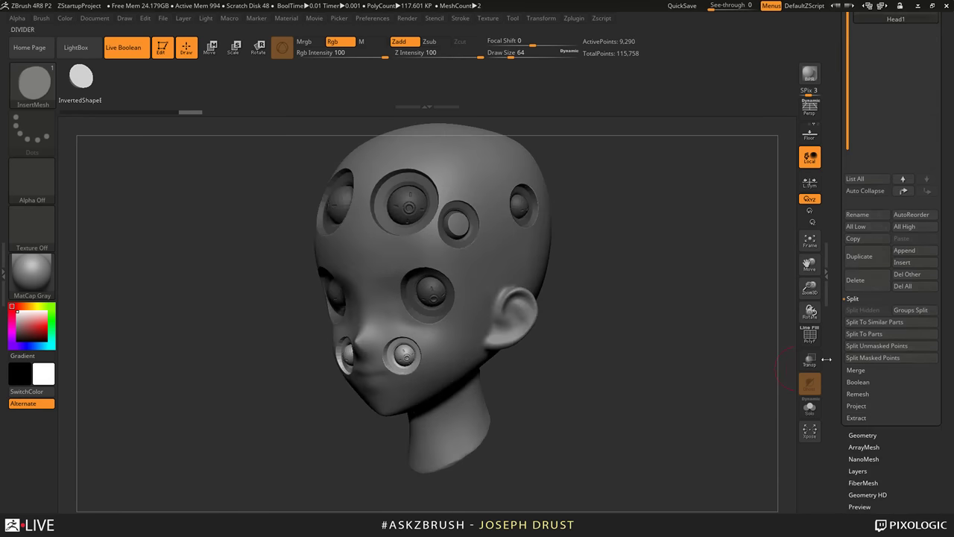
{"action": "left_click_drag", "start_coordinate": [835, 449], "coordinate": [835, 292]}
{"action": "left_click", "coordinate": [872, 275]}
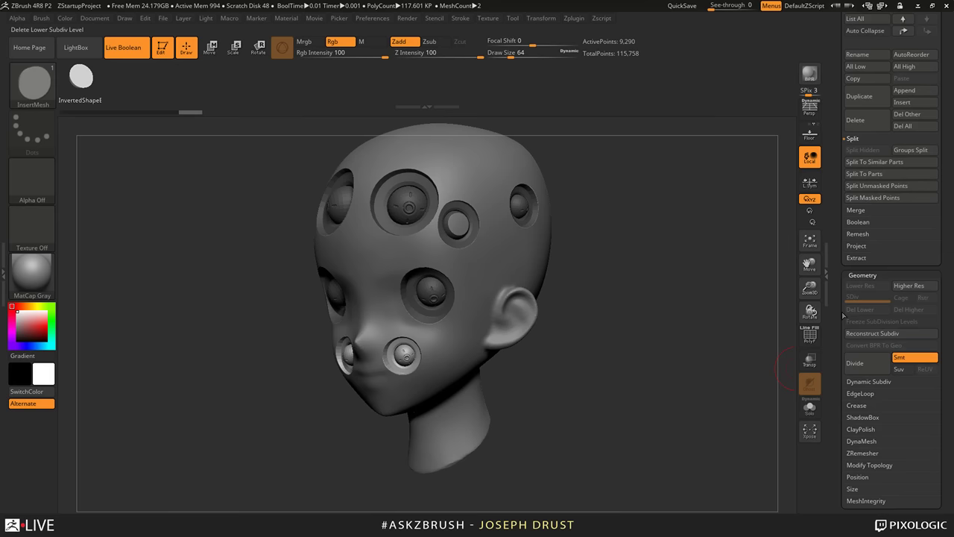
{"action": "key", "text": "d"}
Step: Insert more mirrored pairs of the inverted shape on the top and back of the head
{"action": "left_click_drag", "start_coordinate": [661, 283], "coordinate": [695, 283]}
{"action": "mouse_move", "coordinate": [695, 283]}
{"action": "right_mouse_down"}
{"action": "mouse_move", "coordinate": [720, 315]}
{"action": "mouse_move", "coordinate": [717, 330]}
{"action": "mouse_move", "coordinate": [679, 308]}
{"action": "right_mouse_up"}
{"action": "left_click_drag", "start_coordinate": [678, 309], "coordinate": [447, 183]}
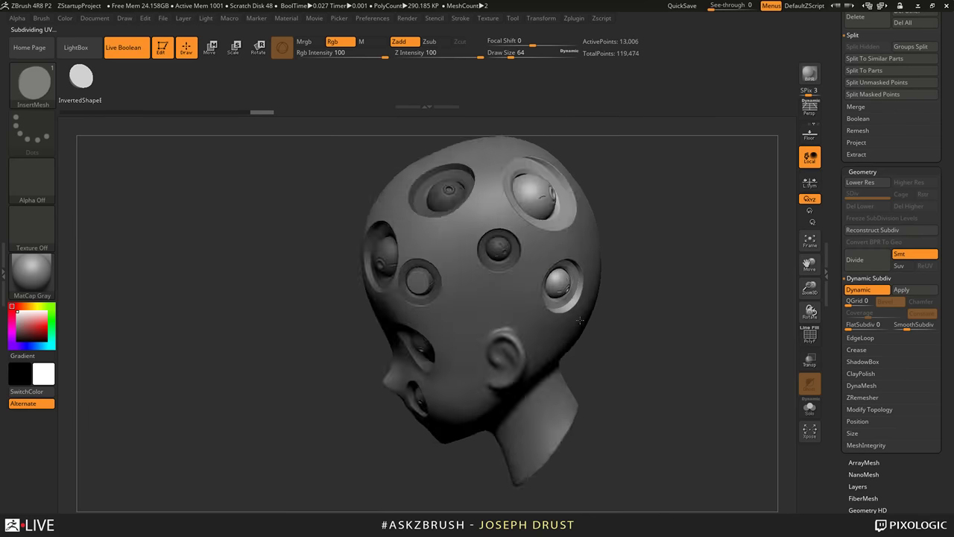
{"action": "left_click_drag", "start_coordinate": [560, 286], "coordinate": [587, 311]}
{"action": "right_click_drag", "start_coordinate": [626, 298], "coordinate": [727, 307]}
{"action": "left_click_drag", "start_coordinate": [725, 307], "coordinate": [657, 310]}
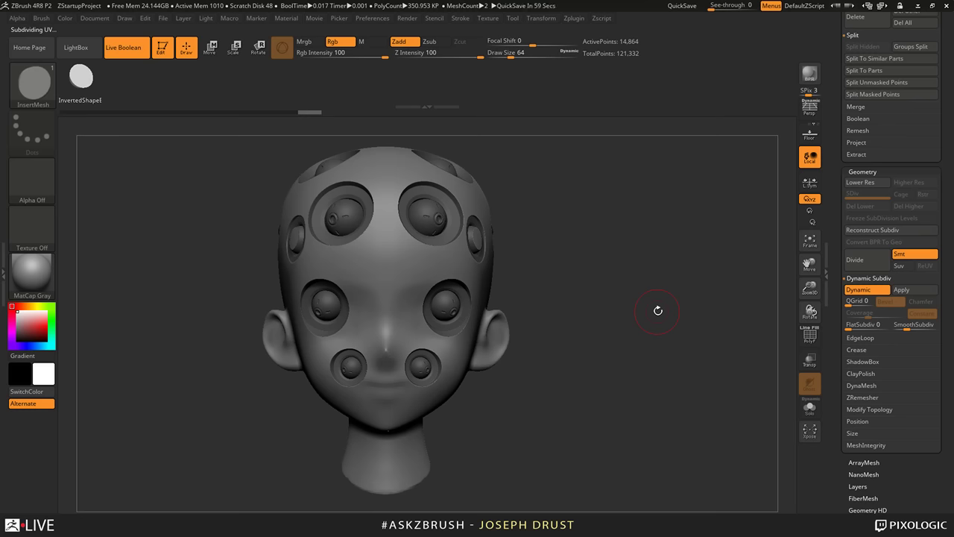
{"action": "left_click_drag", "start_coordinate": [657, 310], "coordinate": [675, 262]}
{"action": "left_click_drag", "start_coordinate": [668, 214], "coordinate": [683, 315], "text": "ctrl"}
{"action": "left_click_drag", "start_coordinate": [669, 287], "coordinate": [577, 291], "text": "alt"}
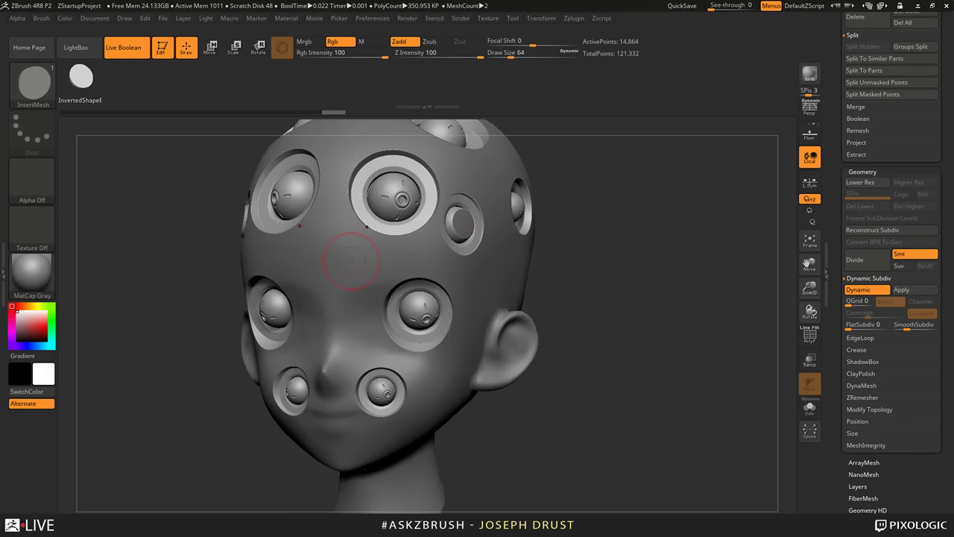
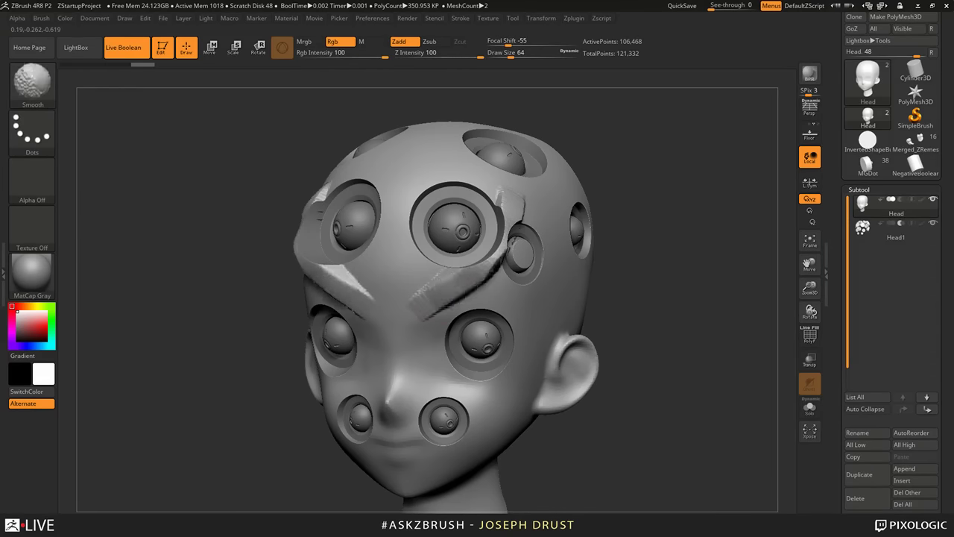
Step: Smooth the clay ridges around the forehead sockets and build up the brow forms between them
{"action": "mouse_move", "coordinate": [501, 192]}
{"action": "left_mouse_down"}
{"action": "mouse_move", "coordinate": [437, 173]}
{"action": "mouse_move", "coordinate": [452, 179]}
{"action": "mouse_move", "coordinate": [425, 187]}
{"action": "left_mouse_up"}
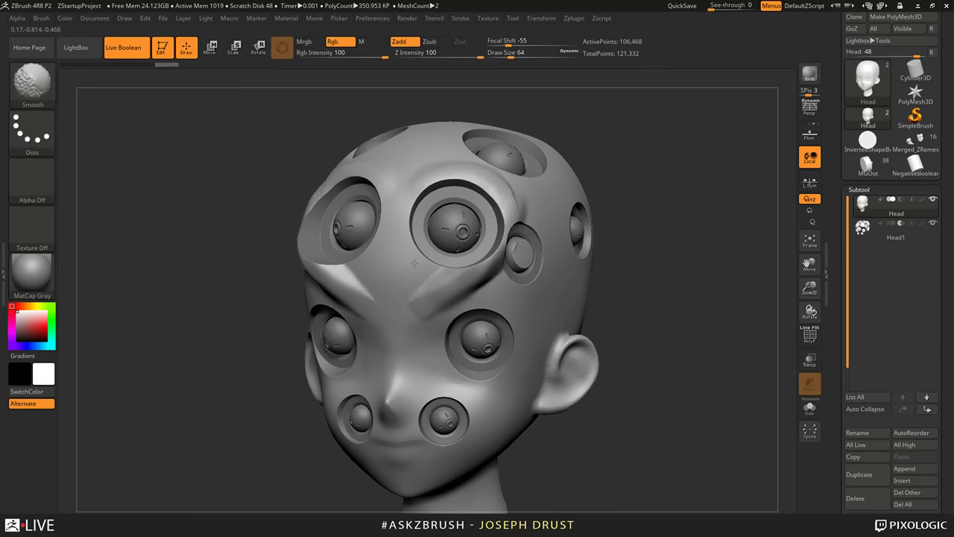
{"action": "key", "text": "ctrl+shift+z"}
{"action": "key", "text": "ctrl+shift+z"}
{"action": "key", "text": "ctrl+shift+z"}
{"action": "key", "text": "ctrl+shift+z"}
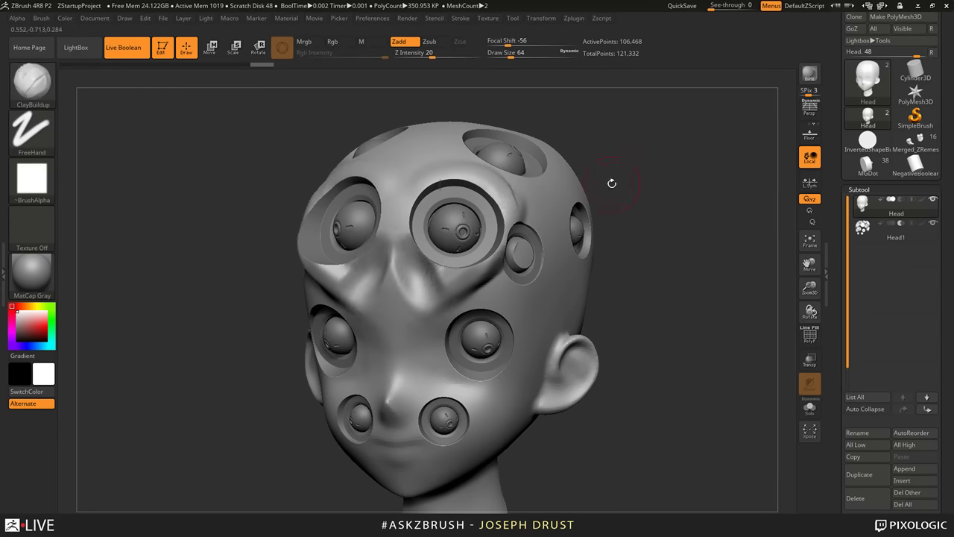
{"action": "mouse_move", "coordinate": [611, 178]}
{"action": "left_mouse_down"}
{"action": "mouse_move", "coordinate": [606, 155]}
{"action": "mouse_move", "coordinate": [585, 155]}
{"action": "left_mouse_up"}
{"action": "mouse_move", "coordinate": [405, 210]}
{"action": "left_mouse_down"}
{"action": "mouse_move", "coordinate": [425, 264]}
{"action": "mouse_move", "coordinate": [447, 277]}
{"action": "mouse_move", "coordinate": [406, 216]}
{"action": "mouse_move", "coordinate": [434, 171]}
{"action": "mouse_move", "coordinate": [389, 282]}
{"action": "left_mouse_up"}
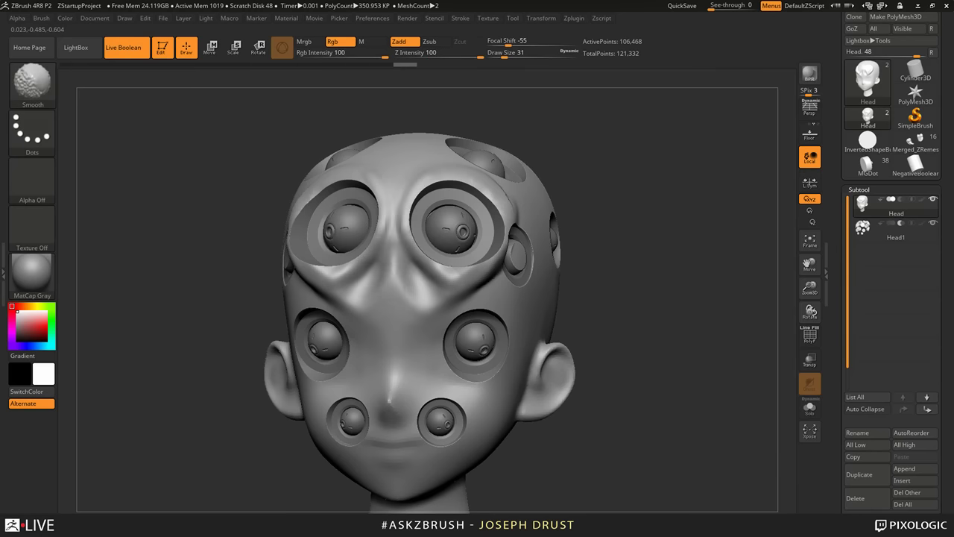
{"action": "mouse_move", "coordinate": [403, 319]}
{"action": "left_mouse_down"}
{"action": "mouse_move", "coordinate": [391, 266]}
{"action": "mouse_move", "coordinate": [379, 285]}
{"action": "left_mouse_up"}
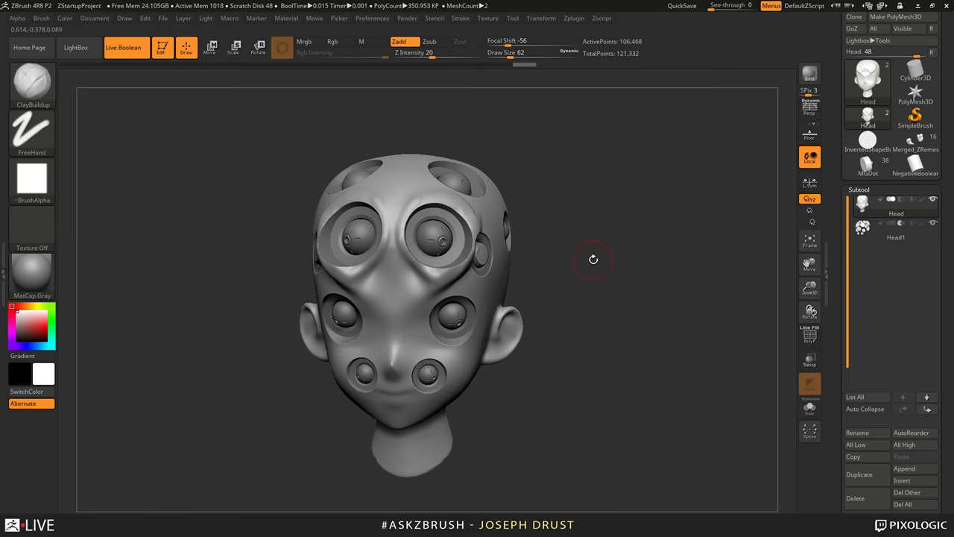
{"action": "mouse_move", "coordinate": [586, 264]}
{"action": "left_mouse_down"}
{"action": "mouse_move", "coordinate": [522, 269]}
{"action": "mouse_move", "coordinate": [597, 278]}
{"action": "left_mouse_up"}
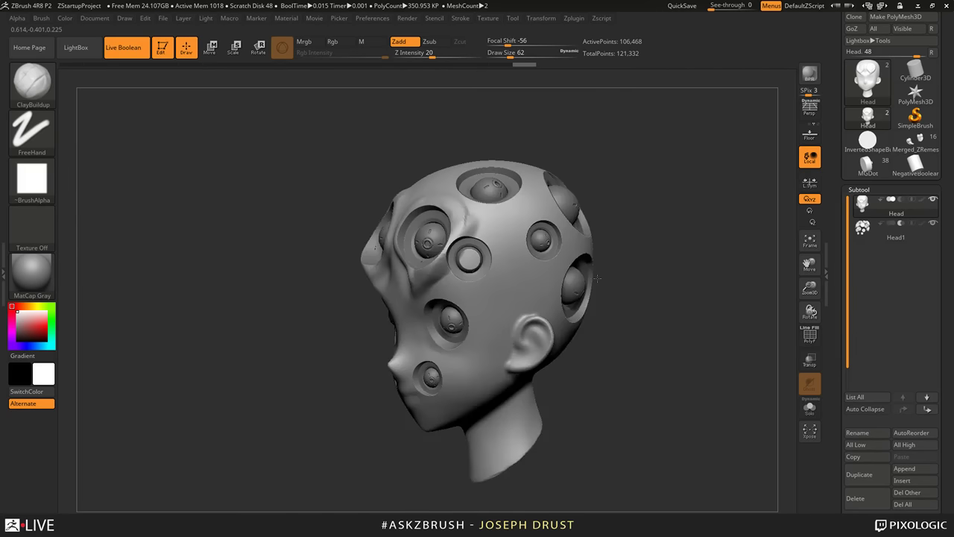
Step: Switch to the Merged_ZRemesher helmet model, select its rear shell subtool and turn on its polygon wireframe
{"action": "left_click", "coordinate": [915, 144]}
{"action": "mouse_move", "coordinate": [631, 264]}
{"action": "left_mouse_down"}
{"action": "mouse_move", "coordinate": [649, 276]}
{"action": "mouse_move", "coordinate": [626, 261]}
{"action": "mouse_move", "coordinate": [609, 279]}
{"action": "mouse_move", "coordinate": [605, 310]}
{"action": "left_mouse_up"}
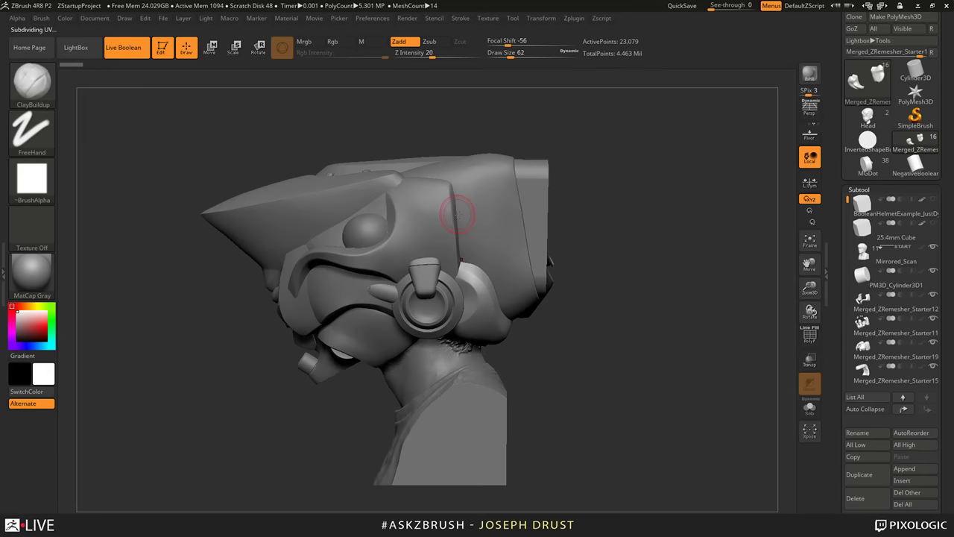
{"action": "left_click_drag", "start_coordinate": [566, 217], "coordinate": [600, 202]}
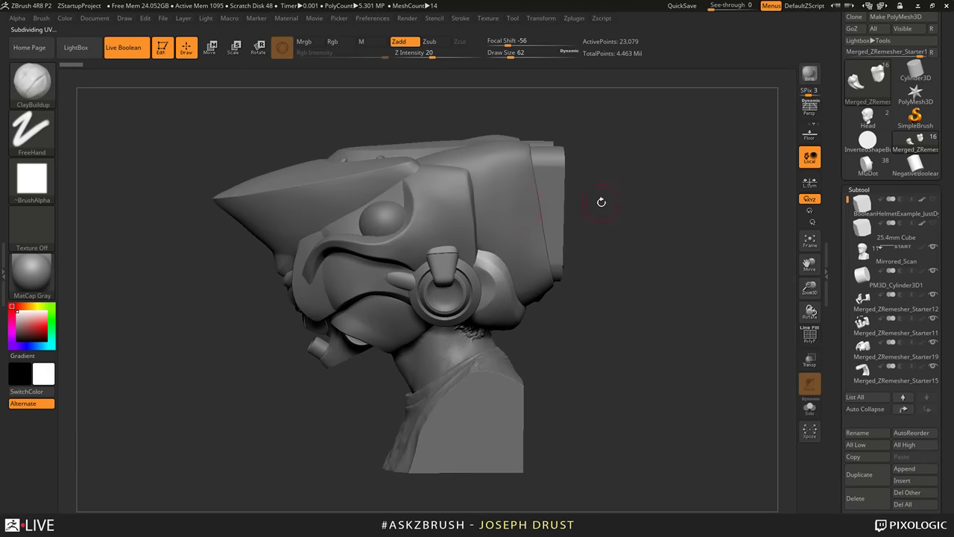
{"action": "left_click", "coordinate": [522, 215], "text": "alt"}
{"action": "left_click_drag", "start_coordinate": [647, 250], "coordinate": [746, 265]}
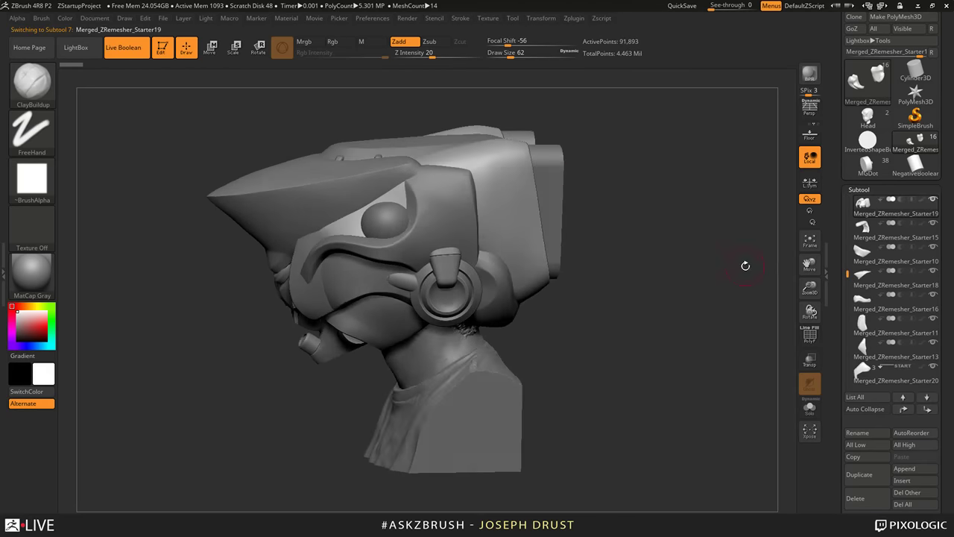
{"action": "left_click", "coordinate": [809, 336]}
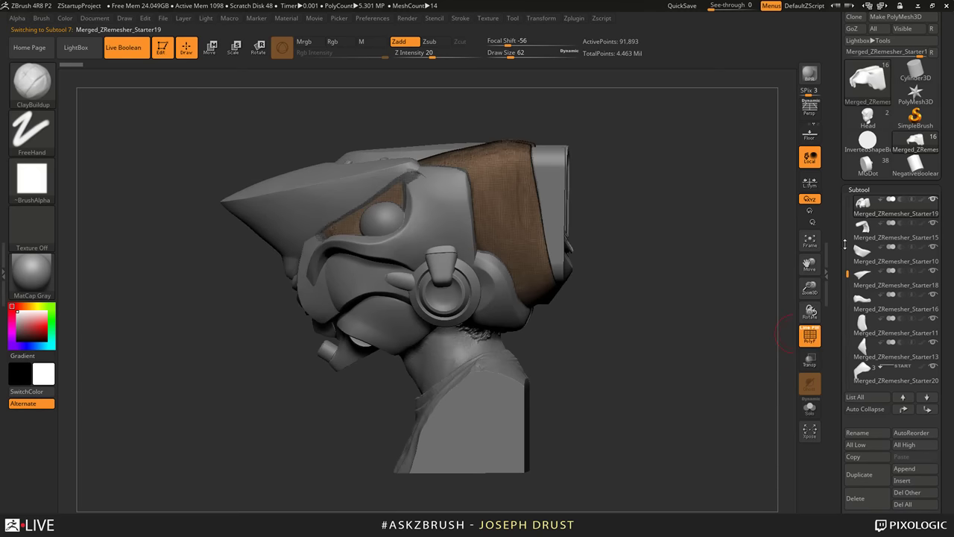
Step: Examine the helmet's individual subtools one after another, from Merged_ZRemesher_Starter12 down the subtool list
{"action": "scroll", "coordinate": [896, 216], "scroll_direction": "up", "scroll_amount": 3}
{"action": "left_click", "coordinate": [891, 250]}
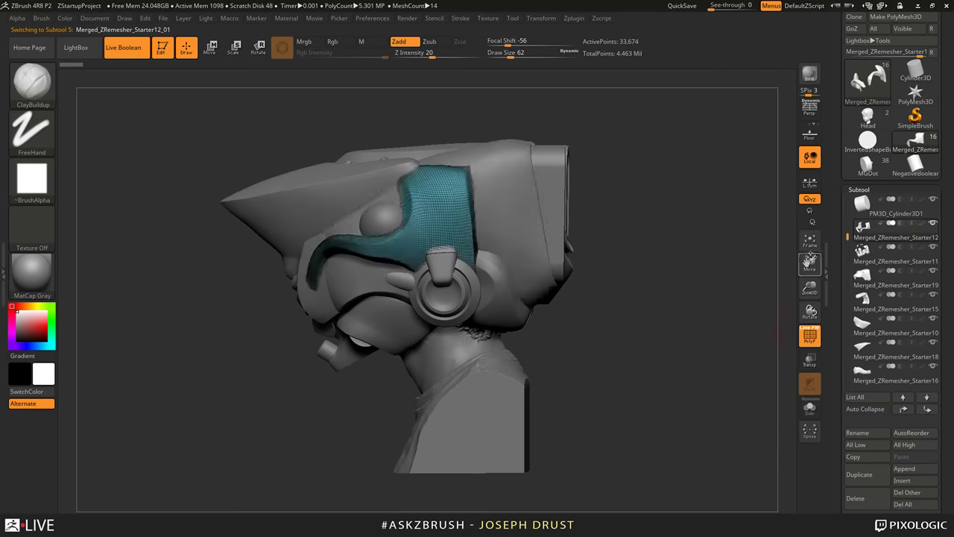
{"action": "mouse_move", "coordinate": [699, 314]}
{"action": "left_mouse_down"}
{"action": "mouse_move", "coordinate": [699, 362]}
{"action": "mouse_move", "coordinate": [691, 332]}
{"action": "left_mouse_up"}
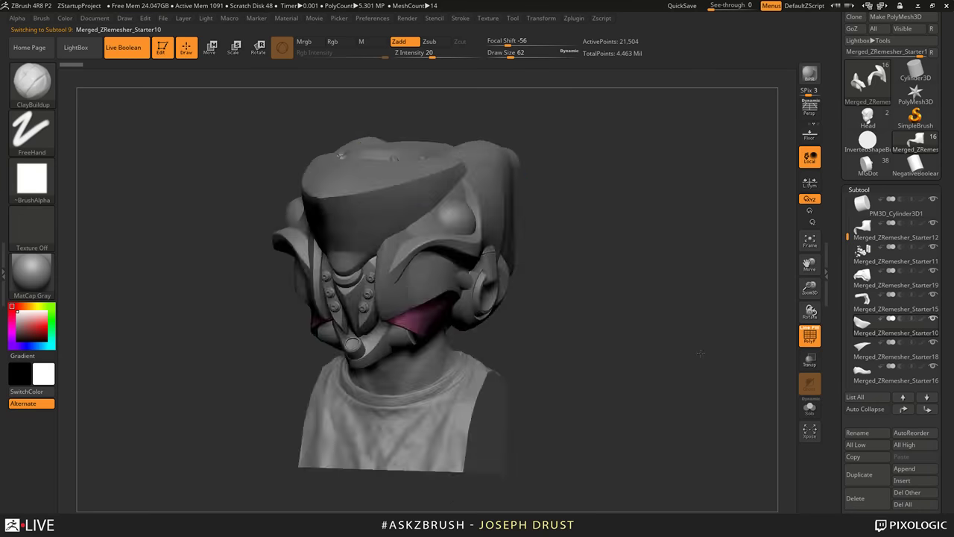
{"action": "mouse_move", "coordinate": [700, 354]}
{"action": "left_mouse_down"}
{"action": "mouse_move", "coordinate": [718, 332]}
{"action": "mouse_move", "coordinate": [694, 366]}
{"action": "left_mouse_up"}
{"action": "key", "text": "alt+Down"}
{"action": "key", "text": "alt+Down"}
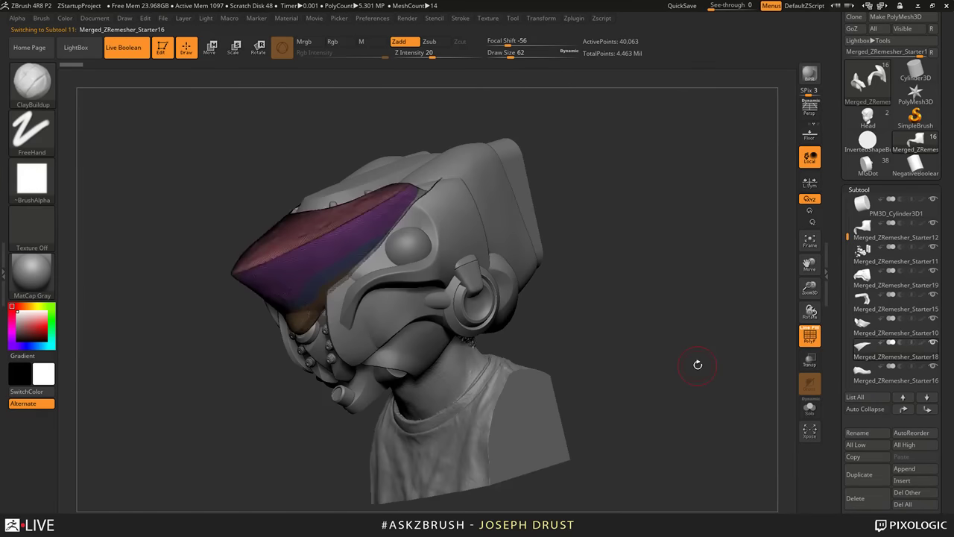
{"action": "key", "text": "alt+Down"}
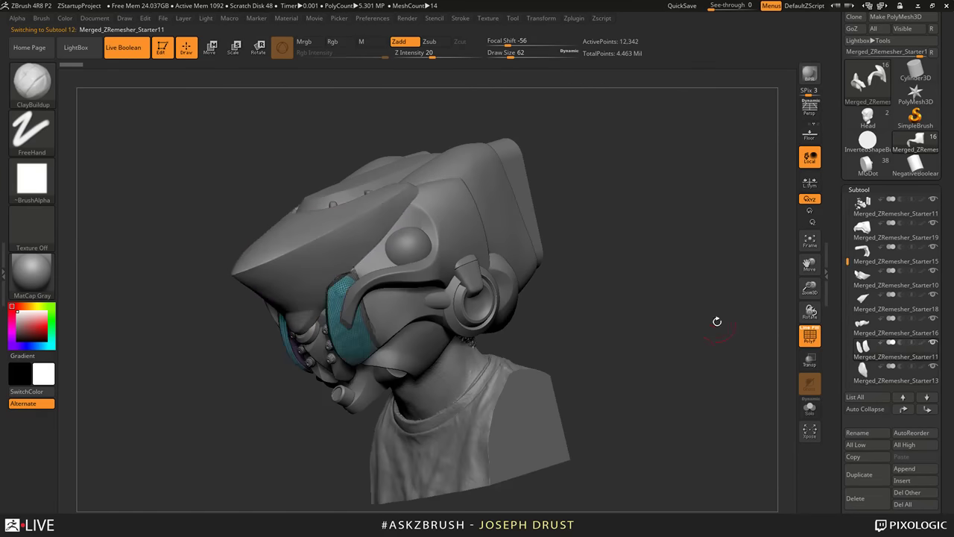
Step: Isolate the helmet's pointed visor, Merged_ZRemesher_Starter18, with Solo mode
{"action": "left_click", "coordinate": [809, 406]}
{"action": "left_click", "coordinate": [809, 406]}
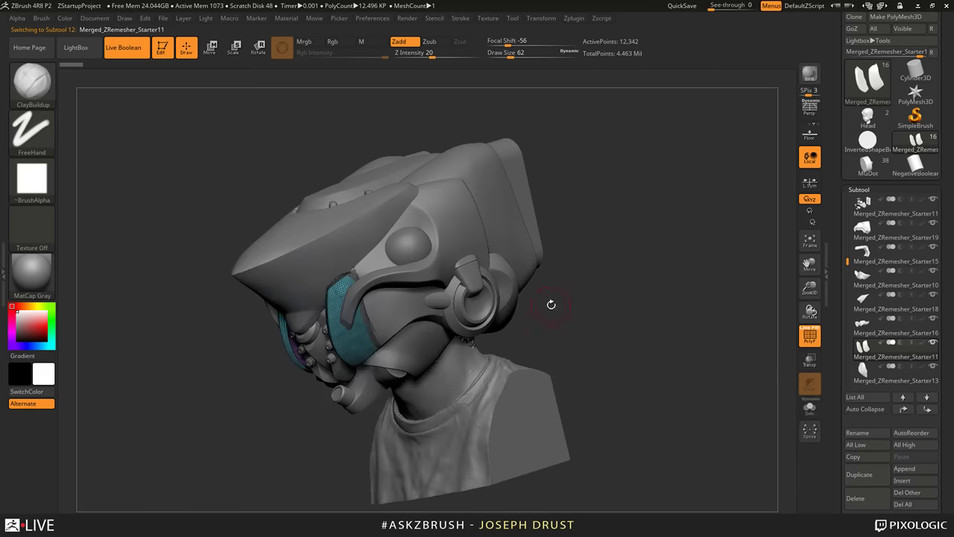
{"action": "key", "text": "alt+Up"}
{"action": "key", "text": "alt+Up"}
{"action": "left_click", "coordinate": [809, 406]}
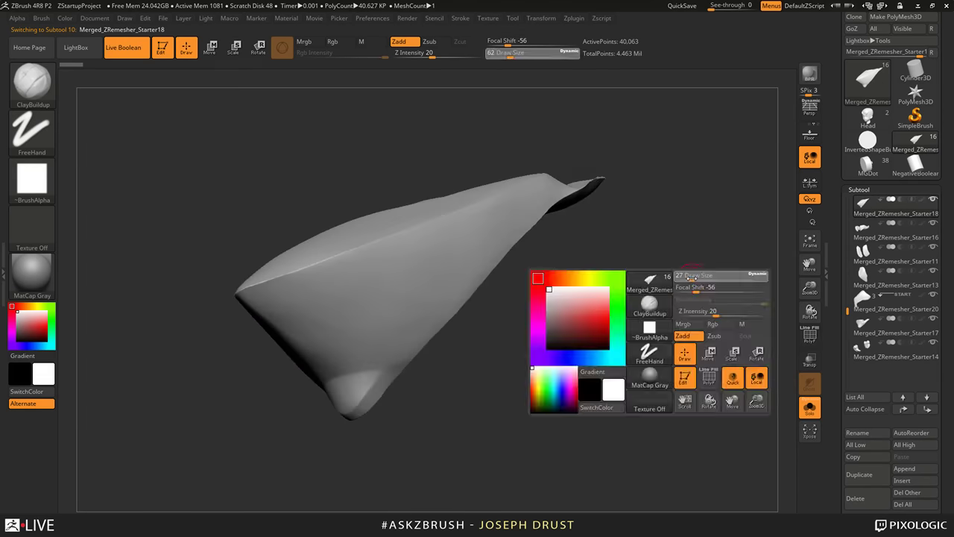
Step: Sculpt a round eye socket into the side of the visor with ClayBuildup at draw size 23
{"action": "left_click_drag", "start_coordinate": [691, 277], "coordinate": [686, 277]}
{"action": "left_click_drag", "start_coordinate": [629, 246], "coordinate": [656, 264], "text": "alt"}
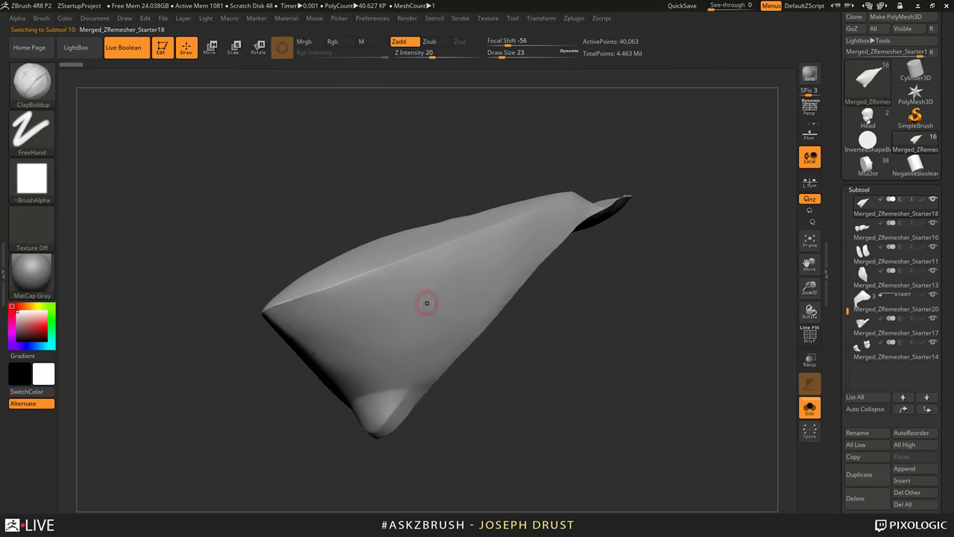
{"action": "left_click_drag", "start_coordinate": [426, 300], "coordinate": [434, 301]}
{"action": "key", "text": "shift"}
{"action": "mouse_move", "coordinate": [553, 313]}
{"action": "left_mouse_down"}
{"action": "mouse_move", "coordinate": [632, 281]}
{"action": "mouse_move", "coordinate": [543, 240]}
{"action": "mouse_move", "coordinate": [512, 239]}
{"action": "left_mouse_up"}
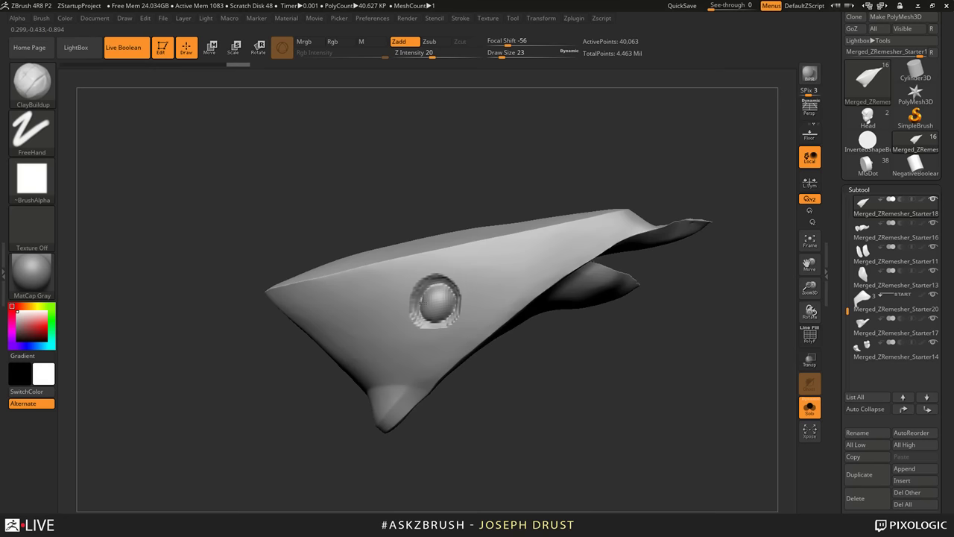
Step: Dab a pupil onto the sculpted eye at draw size 12, and undo the whole sculpted eye
{"action": "key", "text": "space"}
{"action": "left_click_drag", "start_coordinate": [439, 301], "coordinate": [435, 301]}
{"action": "left_click", "coordinate": [438, 303]}
{"action": "left_click", "coordinate": [438, 303]}
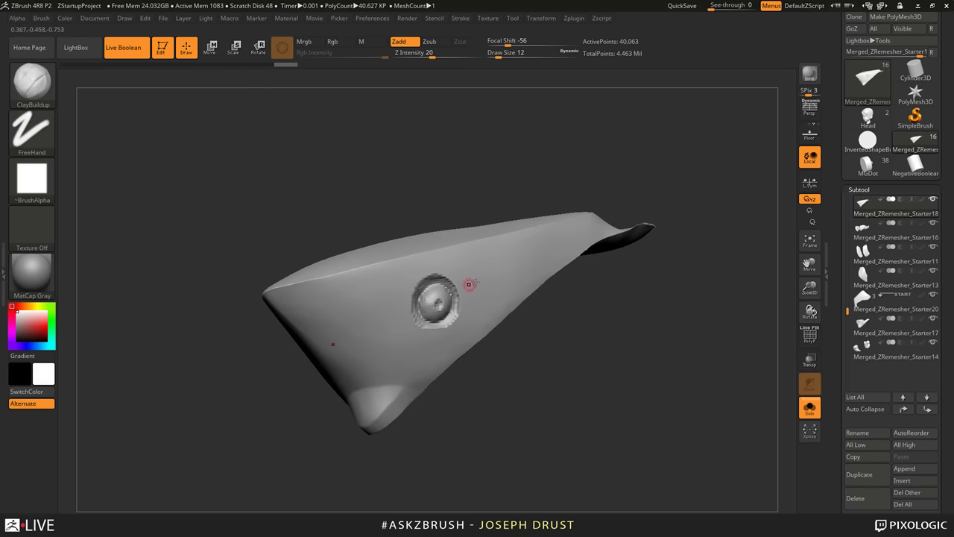
{"action": "mouse_move", "coordinate": [681, 171]}
{"action": "left_mouse_down", "text": "alt"}
{"action": "mouse_move", "coordinate": [661, 162]}
{"action": "mouse_move", "coordinate": [706, 154]}
{"action": "mouse_move", "coordinate": [677, 156]}
{"action": "mouse_move", "coordinate": [422, 358]}
{"action": "left_mouse_up", "text": "alt"}
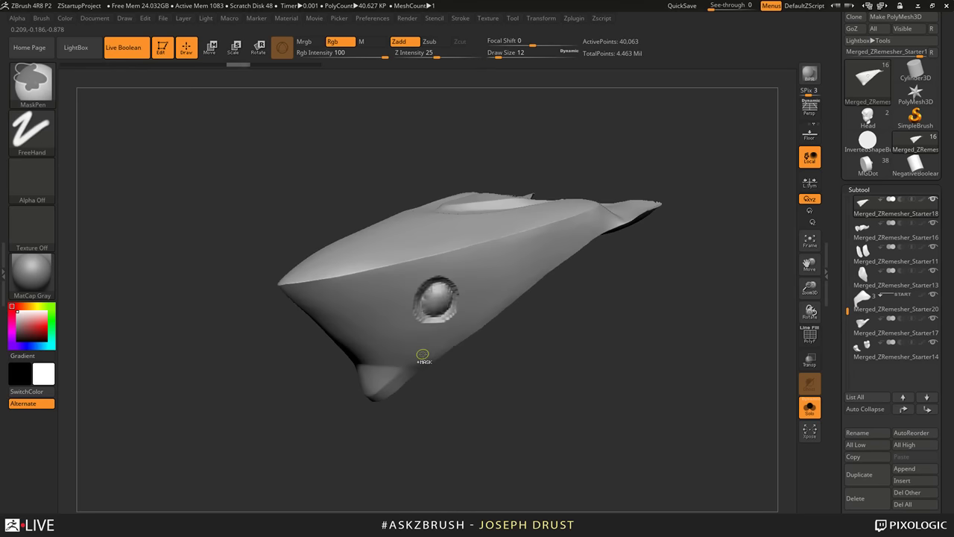
{"action": "key", "text": "ctrl+z"}
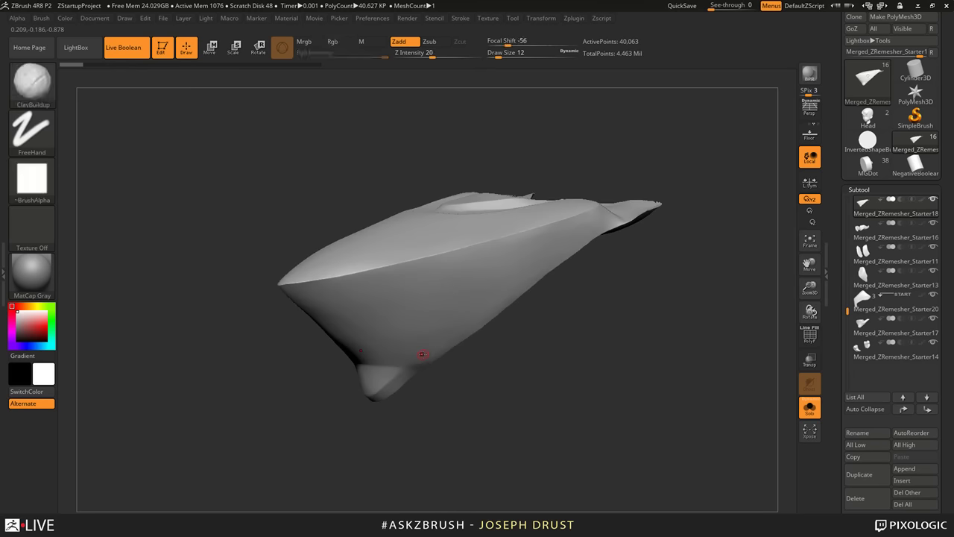
Step: Insert a mirrored pair of the inverted InsertMesh shape on the visor's sides and split the unmasked points into their own subtool
{"action": "key", "text": "b"}
{"action": "left_click", "coordinate": [427, 92]}
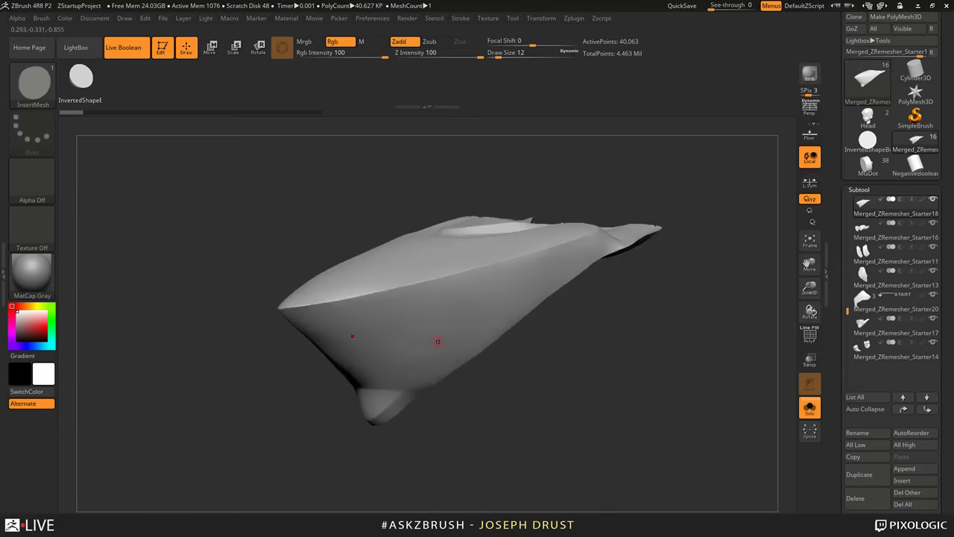
{"action": "left_click_drag", "start_coordinate": [437, 341], "coordinate": [471, 341]}
{"action": "scroll", "coordinate": [890, 373], "scroll_direction": "down", "scroll_amount": 3}
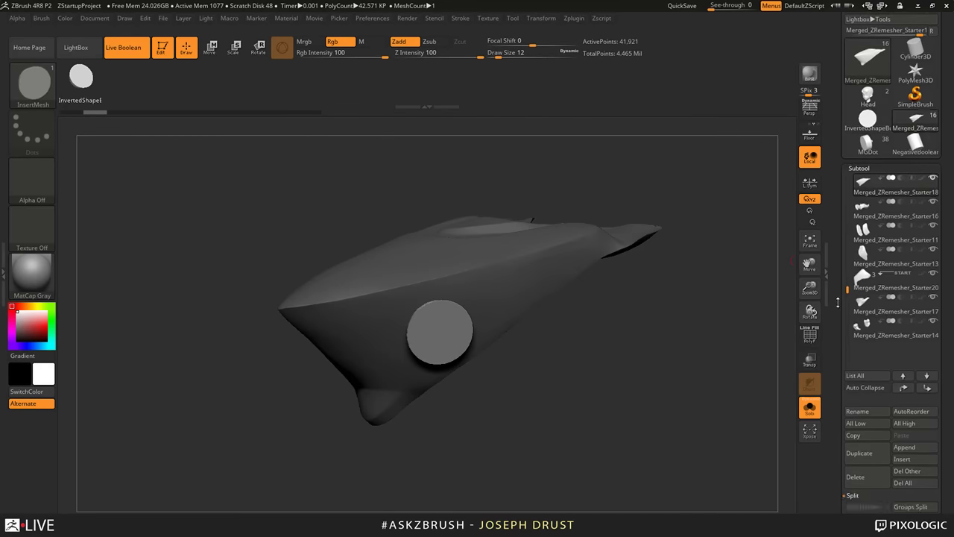
{"action": "left_click", "coordinate": [873, 454]}
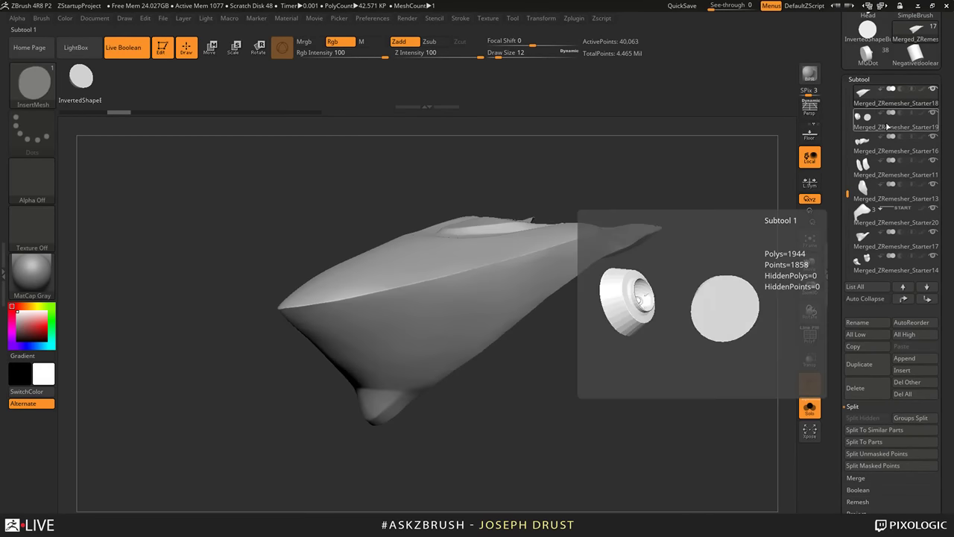
Step: Set the split-off shapes subtool to subtraction and turn Solo off to preview the Live Boolean cut in the visor
{"action": "left_click", "coordinate": [899, 117]}
{"action": "mouse_move", "coordinate": [902, 116]}
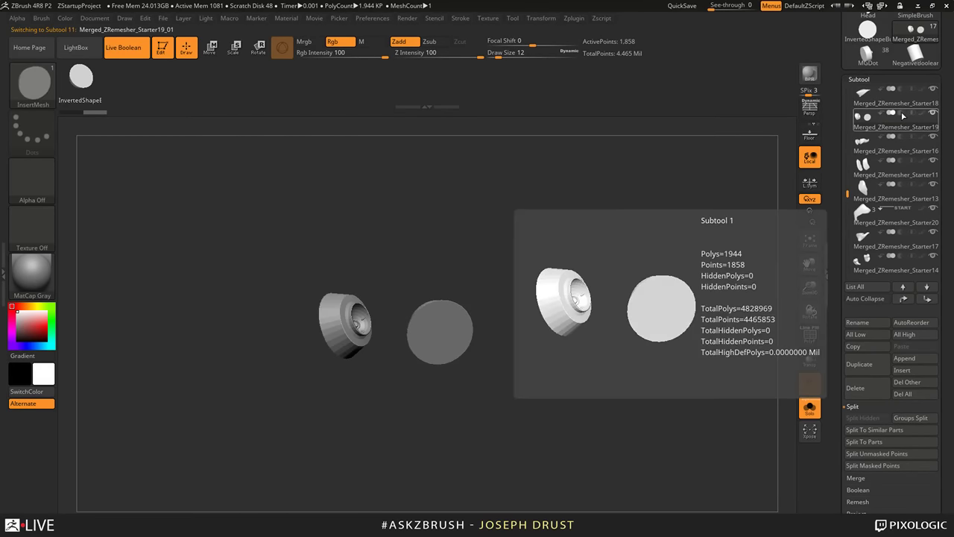
{"action": "left_click", "coordinate": [900, 114]}
{"action": "left_click", "coordinate": [879, 97]}
{"action": "left_click_drag", "start_coordinate": [712, 197], "coordinate": [747, 316]}
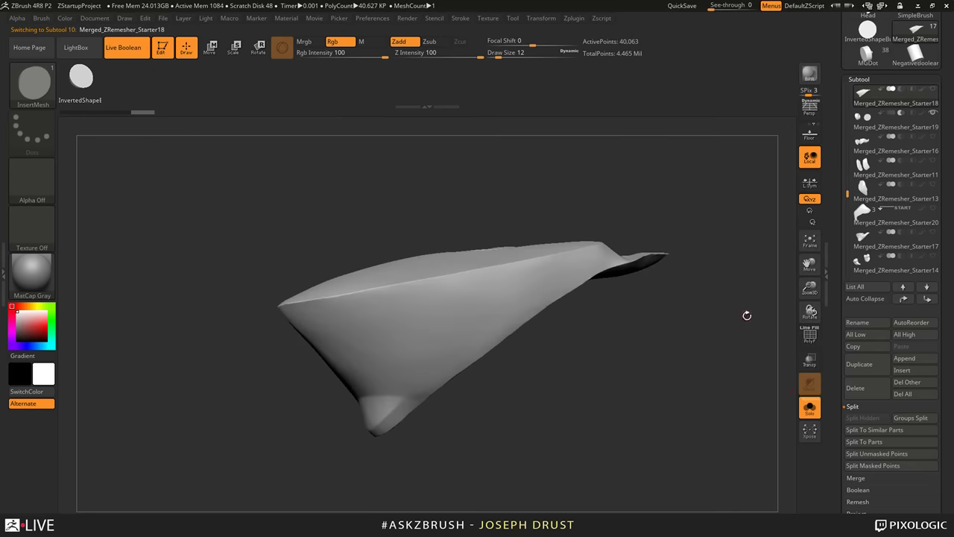
{"action": "left_click", "coordinate": [809, 408]}
{"action": "left_click_drag", "start_coordinate": [707, 389], "coordinate": [713, 355], "text": "alt"}
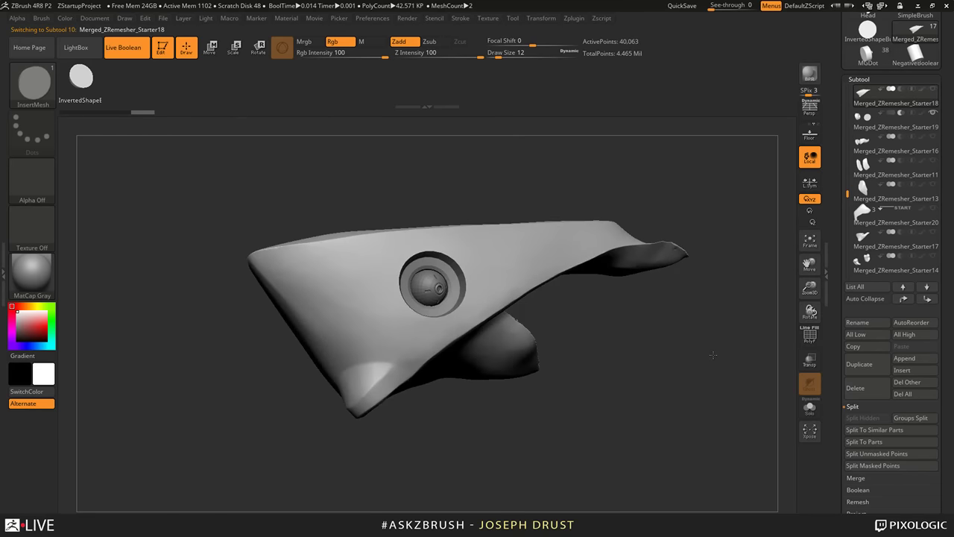
Step: Turn on Dynamic Subdivision for the cutter shapes with the Always YES option and make the visor subtool visible
{"action": "key", "text": "Down"}
{"action": "key", "text": "d"}
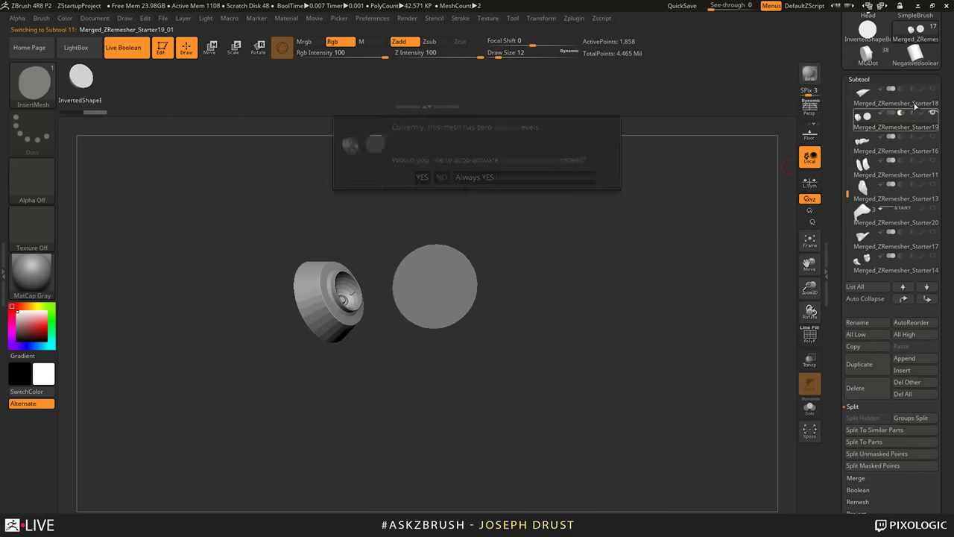
{"action": "left_click", "coordinate": [498, 177]}
{"action": "left_click", "coordinate": [931, 90]}
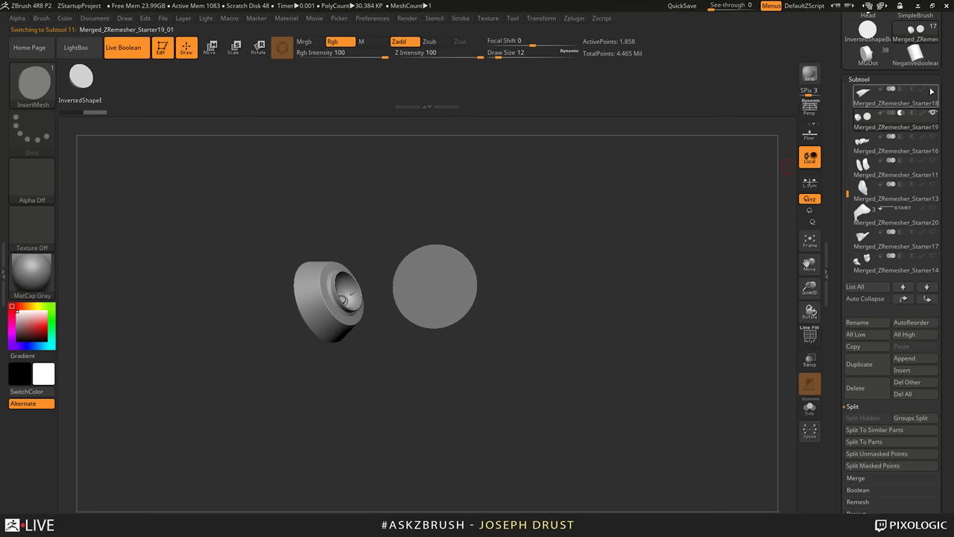
{"action": "left_click_drag", "start_coordinate": [641, 260], "coordinate": [661, 279]}
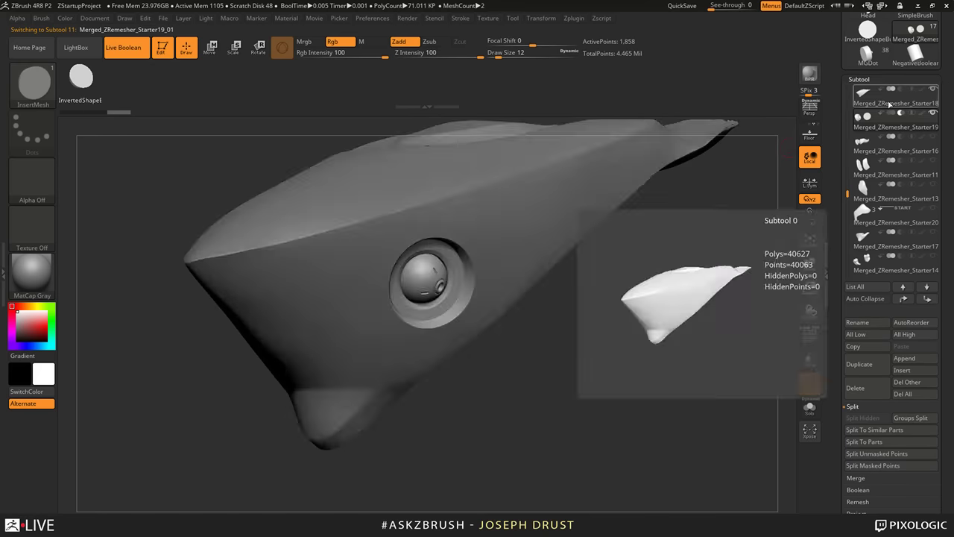
Step: Insert small inverted shapes into the cutter subtool, three below the visor's front upper edge and three along its lower edge
{"action": "left_click", "coordinate": [892, 97]}
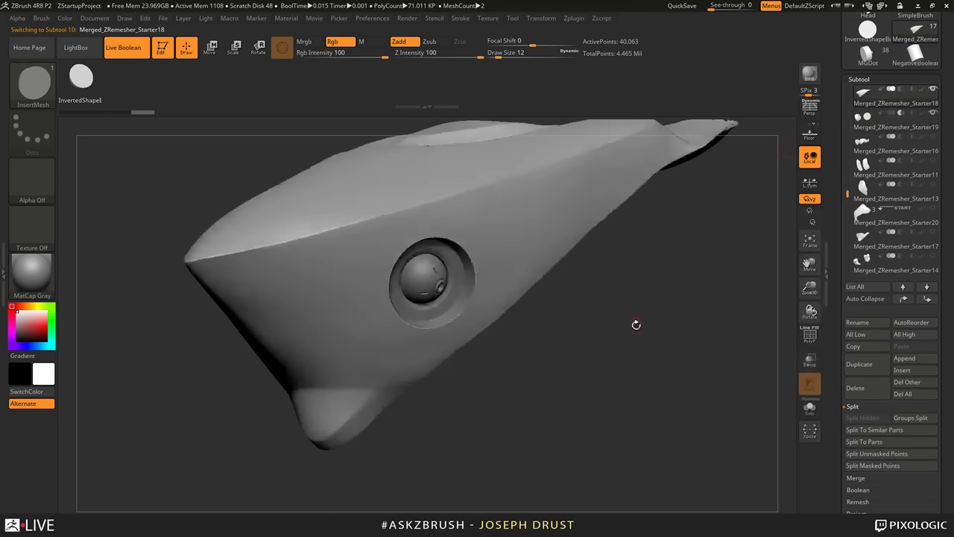
{"action": "left_click_drag", "start_coordinate": [635, 323], "coordinate": [663, 313]}
{"action": "left_click", "coordinate": [809, 336]}
{"action": "left_click_drag", "start_coordinate": [688, 345], "coordinate": [724, 356]}
{"action": "key", "text": "shift+f"}
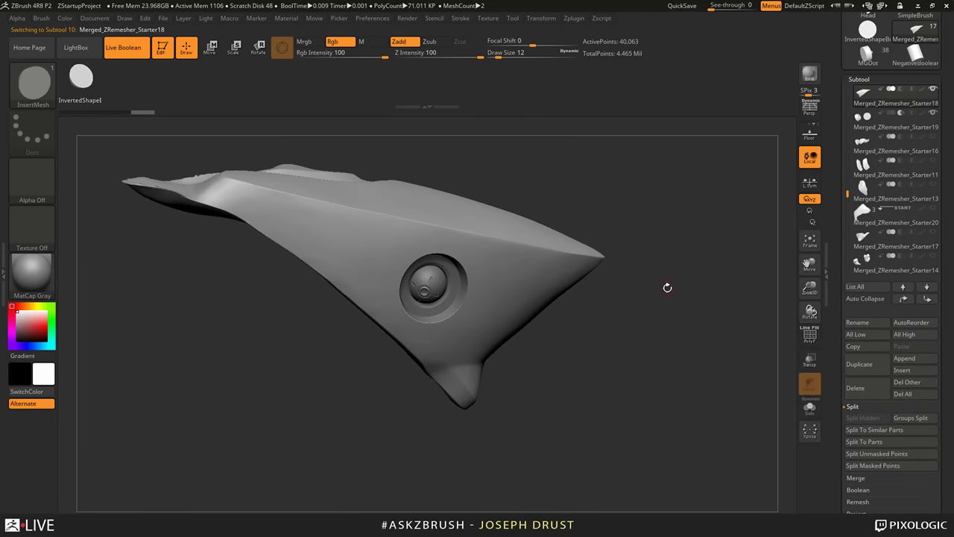
{"action": "left_click", "coordinate": [513, 289], "text": "alt"}
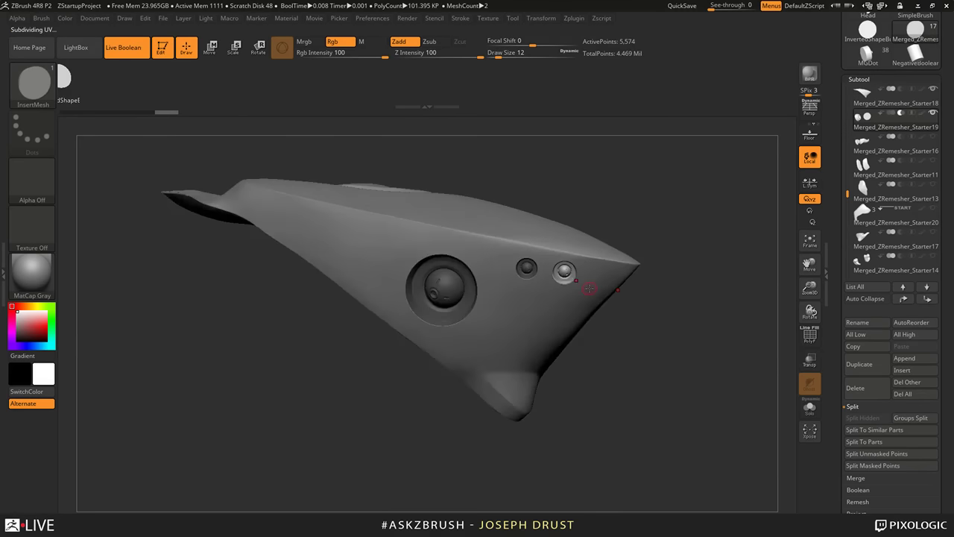
{"action": "right_click_drag", "start_coordinate": [589, 289], "coordinate": [505, 252]}
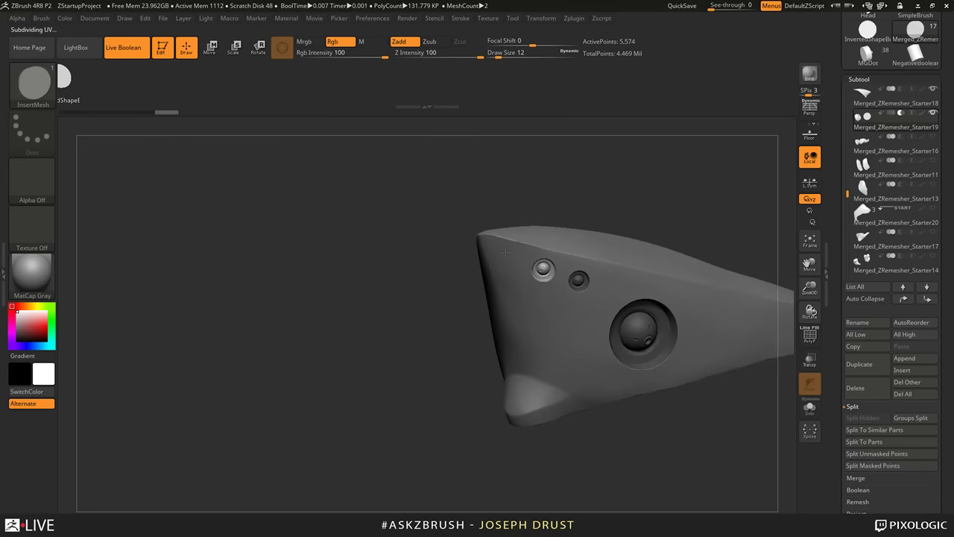
{"action": "left_click_drag", "start_coordinate": [506, 253], "coordinate": [481, 222]}
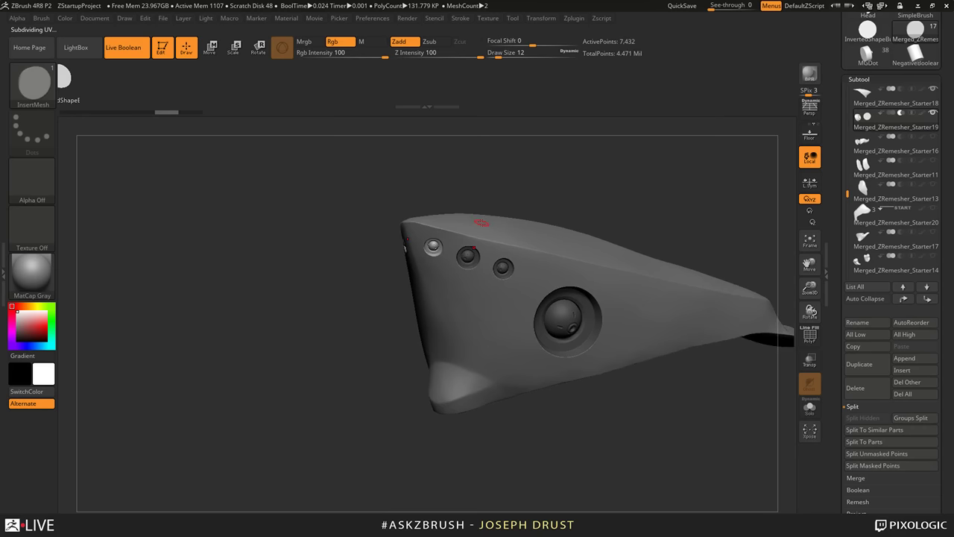
{"action": "right_click_drag", "start_coordinate": [482, 223], "coordinate": [500, 382]}
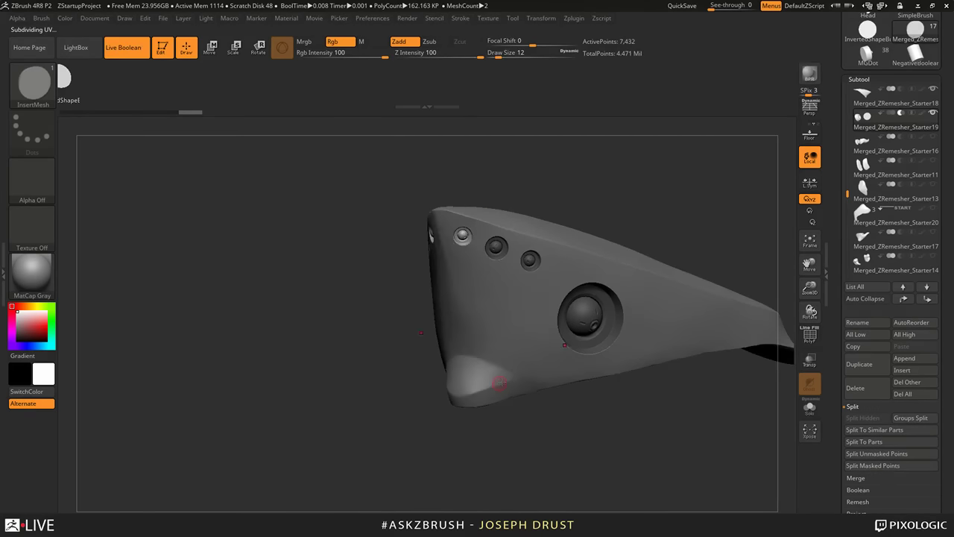
{"action": "left_click_drag", "start_coordinate": [499, 382], "coordinate": [630, 368]}
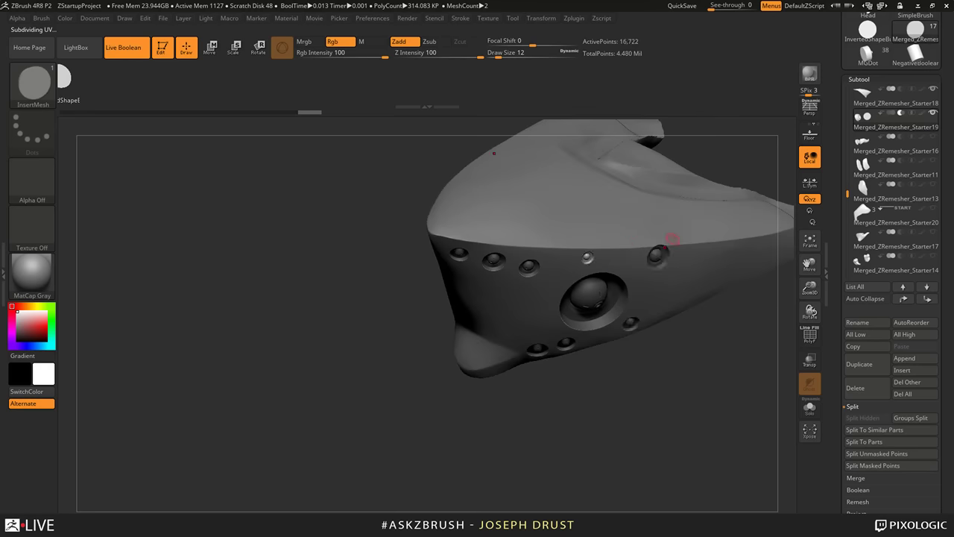
Step: Undo the last two small inserts on the visor's upper side and add three larger inverted shapes along its upper side edge
{"action": "key", "text": "ctrl+z"}
{"action": "key", "text": "ctrl+z"}
{"action": "mouse_move", "coordinate": [626, 243]}
{"action": "left_mouse_down"}
{"action": "mouse_move", "coordinate": [637, 269]}
{"action": "mouse_move", "coordinate": [639, 246]}
{"action": "left_mouse_up"}
{"action": "key", "text": "ctrl+z"}
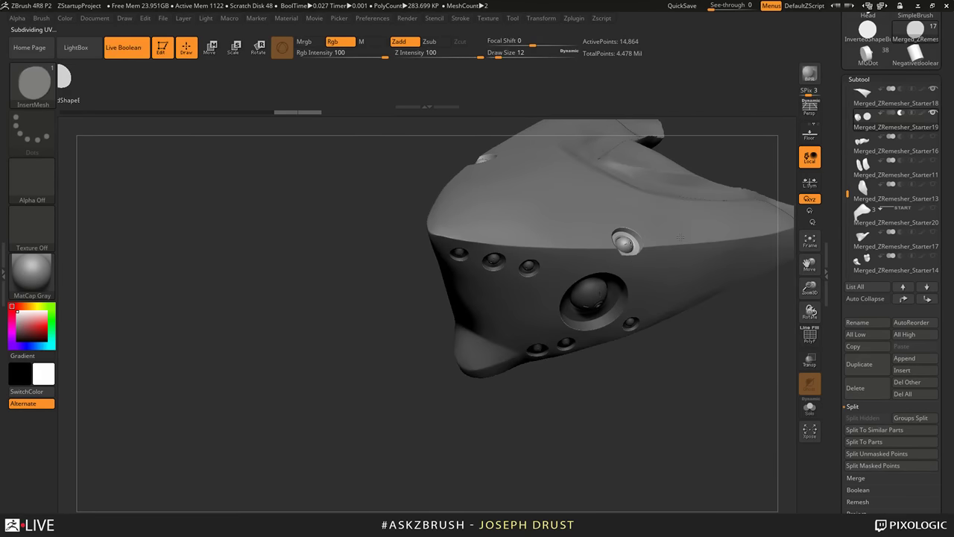
{"action": "mouse_move", "coordinate": [675, 395]}
{"action": "left_mouse_down"}
{"action": "mouse_move", "coordinate": [633, 417]}
{"action": "mouse_move", "coordinate": [633, 376]}
{"action": "left_mouse_up"}
{"action": "mouse_move", "coordinate": [650, 232]}
{"action": "left_mouse_down"}
{"action": "mouse_move", "coordinate": [657, 251]}
{"action": "mouse_move", "coordinate": [666, 244]}
{"action": "left_mouse_up"}
{"action": "left_click_drag", "start_coordinate": [651, 335], "coordinate": [720, 278]}
{"action": "right_click_drag", "start_coordinate": [720, 278], "coordinate": [634, 367]}
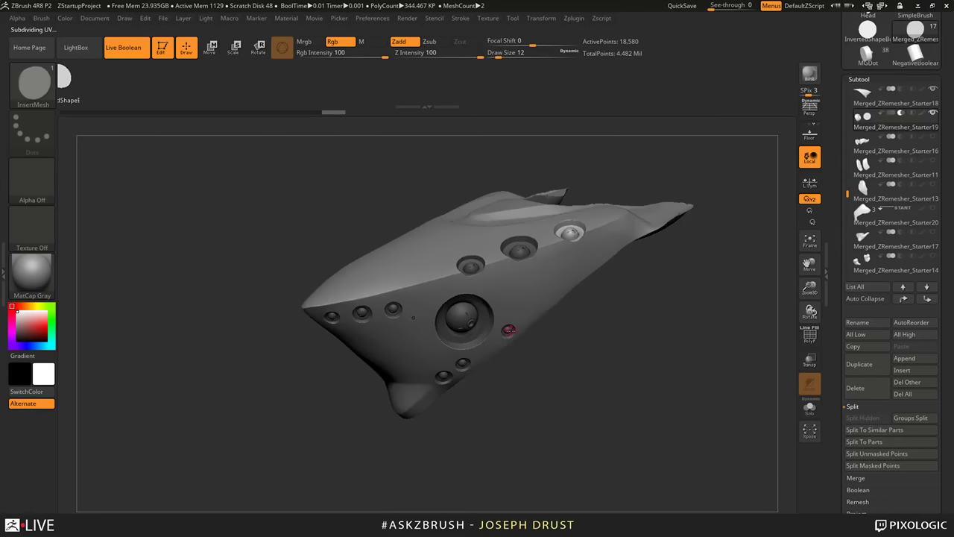
{"action": "right_click_drag", "start_coordinate": [526, 357], "coordinate": [541, 353]}
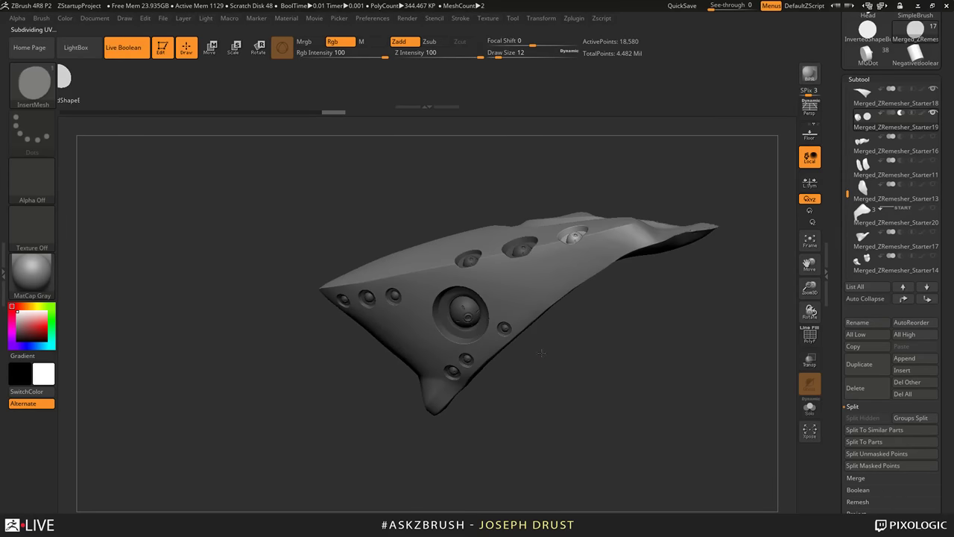
Step: Isolate the rearmost small insert on the visor's lower edge and try to reposition it with the move gizmo
{"action": "left_click", "coordinate": [808, 416]}
{"action": "right_click_drag", "start_coordinate": [577, 330], "coordinate": [595, 346]}
{"action": "mouse_move", "coordinate": [582, 356]}
{"action": "left_mouse_down", "text": "ctrl+shift"}
{"action": "mouse_move", "coordinate": [503, 283]}
{"action": "mouse_move", "coordinate": [550, 311]}
{"action": "mouse_move", "coordinate": [566, 345]}
{"action": "mouse_move", "coordinate": [492, 272]}
{"action": "mouse_move", "coordinate": [498, 264]}
{"action": "left_mouse_up", "text": "ctrl+shift"}
{"action": "key", "text": "w"}
{"action": "left_click", "coordinate": [809, 409]}
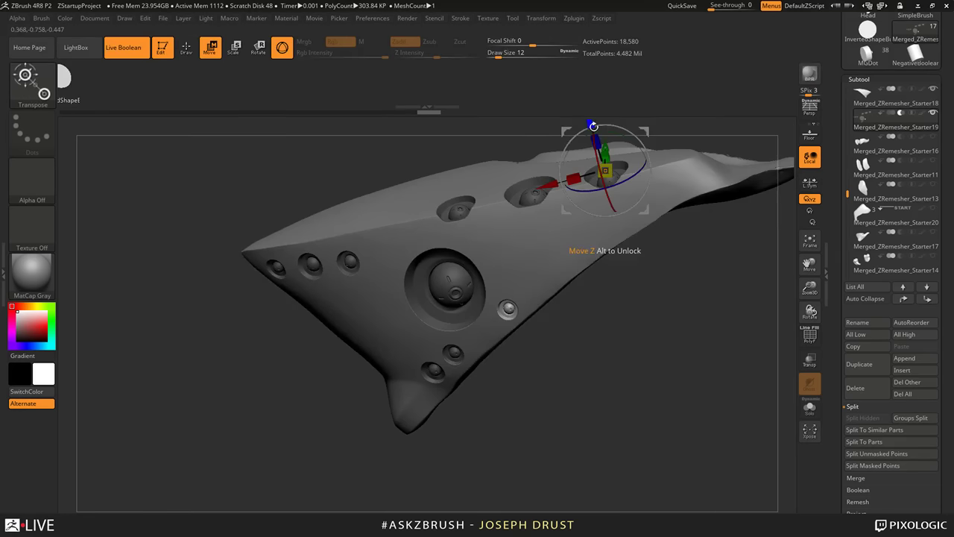
{"action": "left_click_drag", "start_coordinate": [619, 336], "coordinate": [599, 420], "text": "alt"}
{"action": "left_click", "coordinate": [571, 179]}
{"action": "left_click_drag", "start_coordinate": [486, 396], "coordinate": [488, 397]}
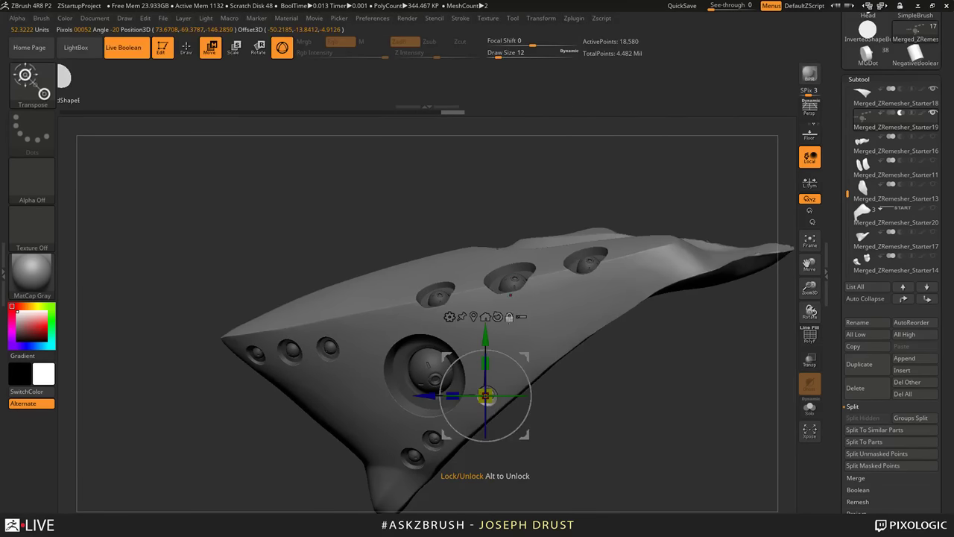
{"action": "left_click_drag", "start_coordinate": [581, 418], "coordinate": [591, 333], "text": "alt"}
{"action": "mouse_move", "coordinate": [497, 310]}
{"action": "left_mouse_down"}
{"action": "mouse_move", "coordinate": [473, 284]}
{"action": "mouse_move", "coordinate": [464, 339]}
{"action": "mouse_move", "coordinate": [496, 319]}
{"action": "left_mouse_up"}
{"action": "left_click_drag", "start_coordinate": [558, 319], "coordinate": [636, 273]}
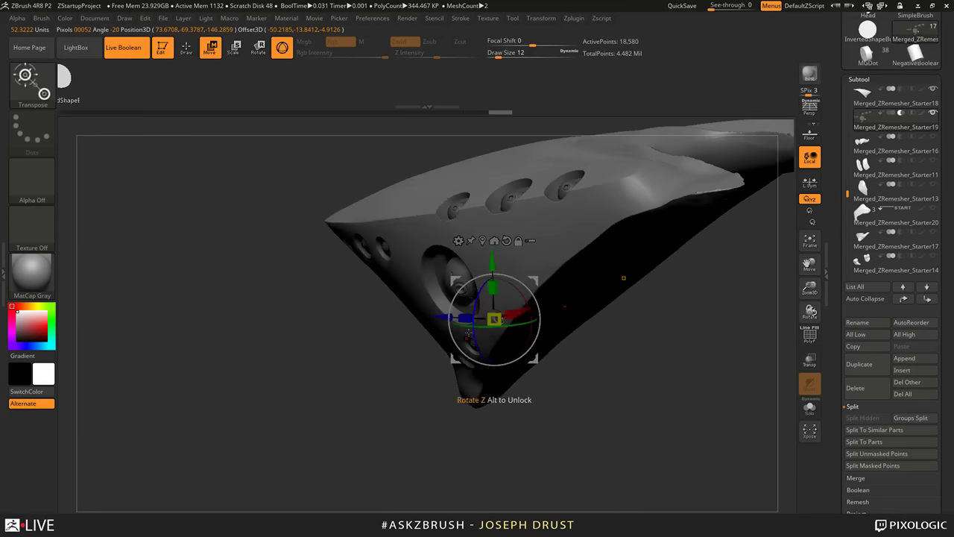
{"action": "mouse_move", "coordinate": [524, 312]}
{"action": "left_mouse_down"}
{"action": "mouse_move", "coordinate": [509, 321]}
{"action": "mouse_move", "coordinate": [528, 308]}
{"action": "left_mouse_up"}
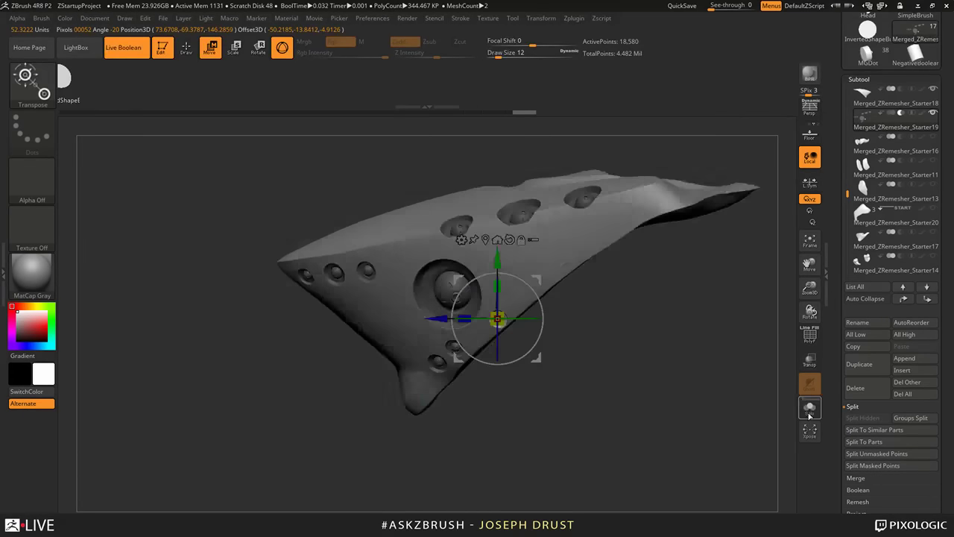
Step: Hide the rearmost lower insert pair, delete the hidden geometry from the cutter subtool, and return to Draw mode
{"action": "left_click", "coordinate": [809, 408]}
{"action": "left_click_drag", "start_coordinate": [648, 298], "coordinate": [668, 368], "text": "ctrl"}
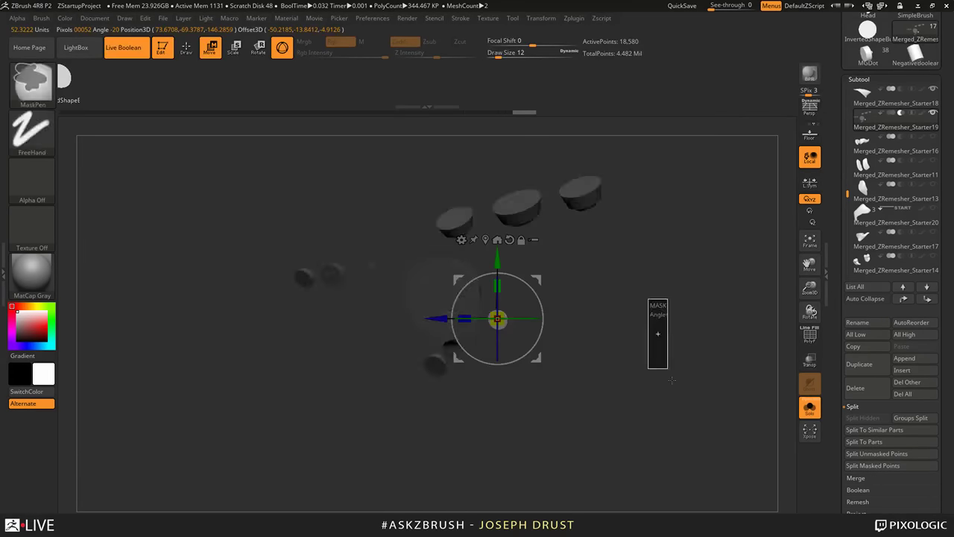
{"action": "left_click_drag", "start_coordinate": [611, 399], "coordinate": [486, 298], "text": "ctrl+shift"}
{"action": "scroll", "coordinate": [836, 215], "scroll_direction": "down", "scroll_amount": 5}
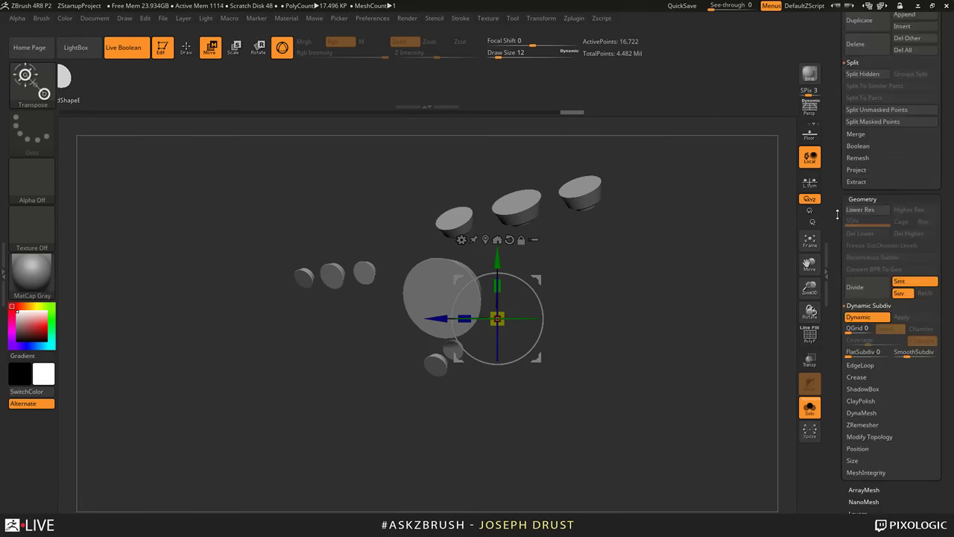
{"action": "left_click", "coordinate": [869, 436]}
{"action": "left_click_drag", "start_coordinate": [835, 425], "coordinate": [834, 302]}
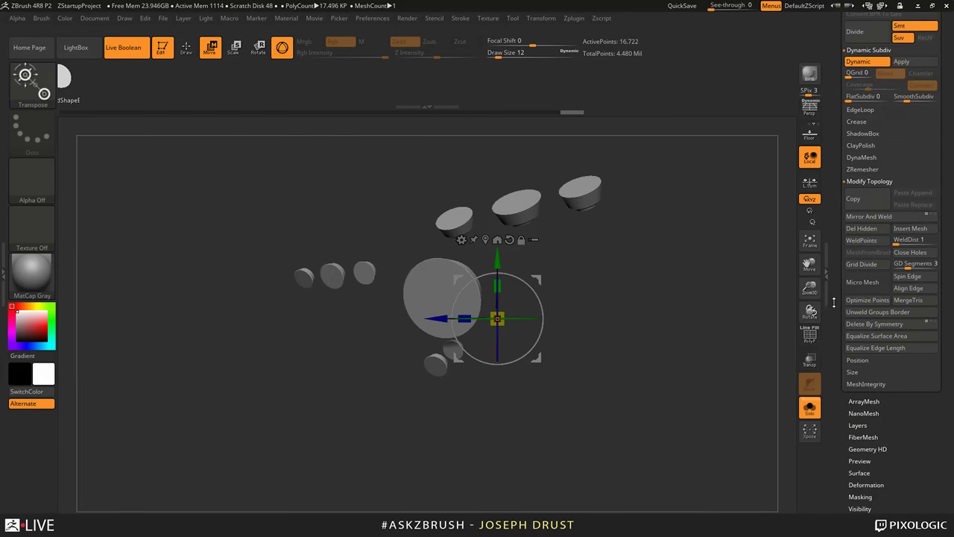
{"action": "left_click", "coordinate": [186, 48]}
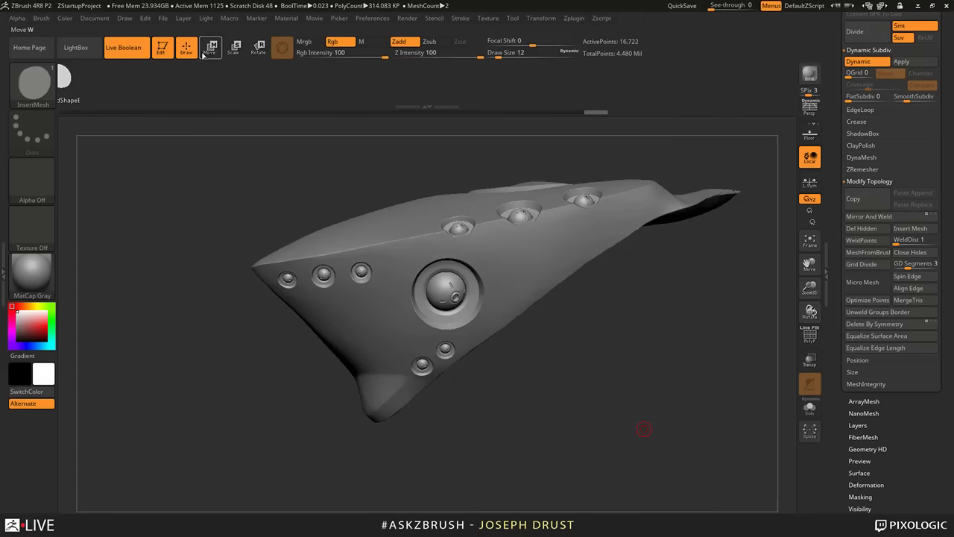
Step: Examine the Live Boolean cuts around the visor and compare them with the cutter shapes shown alone in Solo mode
{"action": "left_click_drag", "start_coordinate": [646, 291], "coordinate": [661, 333]}
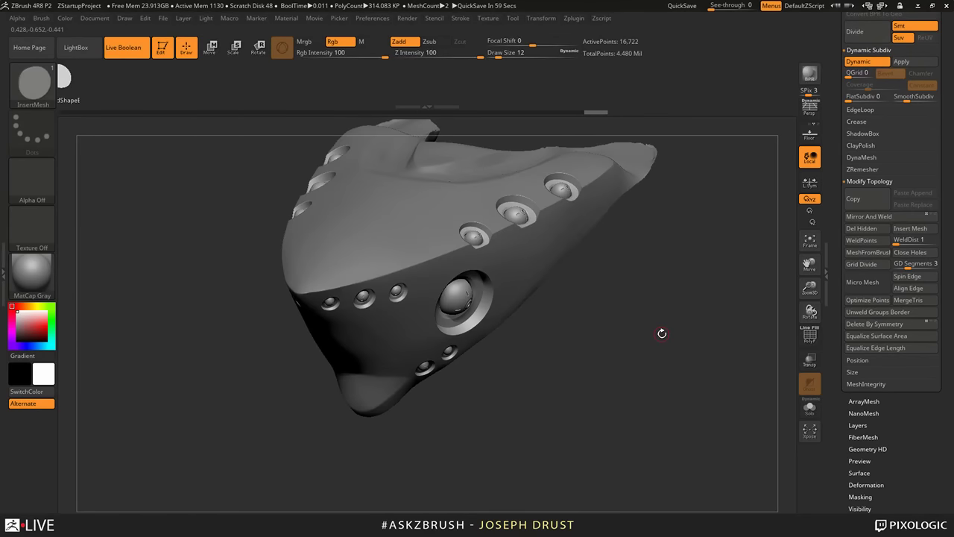
{"action": "left_click_drag", "start_coordinate": [673, 259], "coordinate": [697, 227], "text": "alt"}
{"action": "left_click_drag", "start_coordinate": [838, 178], "coordinate": [839, 319]}
{"action": "left_click_drag", "start_coordinate": [897, 226], "coordinate": [897, 300]}
{"action": "left_click_drag", "start_coordinate": [728, 288], "coordinate": [729, 243]}
{"action": "left_click_drag", "start_coordinate": [847, 211], "coordinate": [851, 244]}
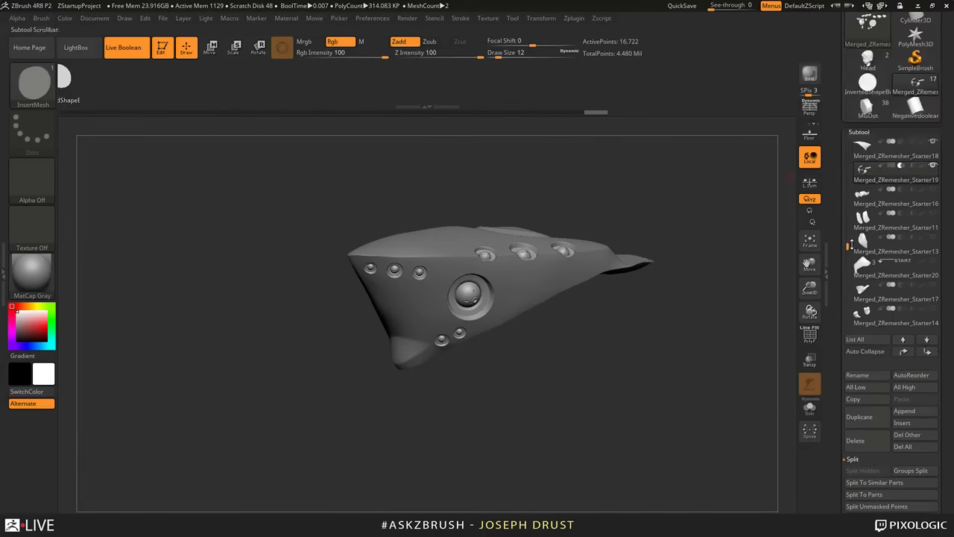
{"action": "left_click", "coordinate": [809, 408]}
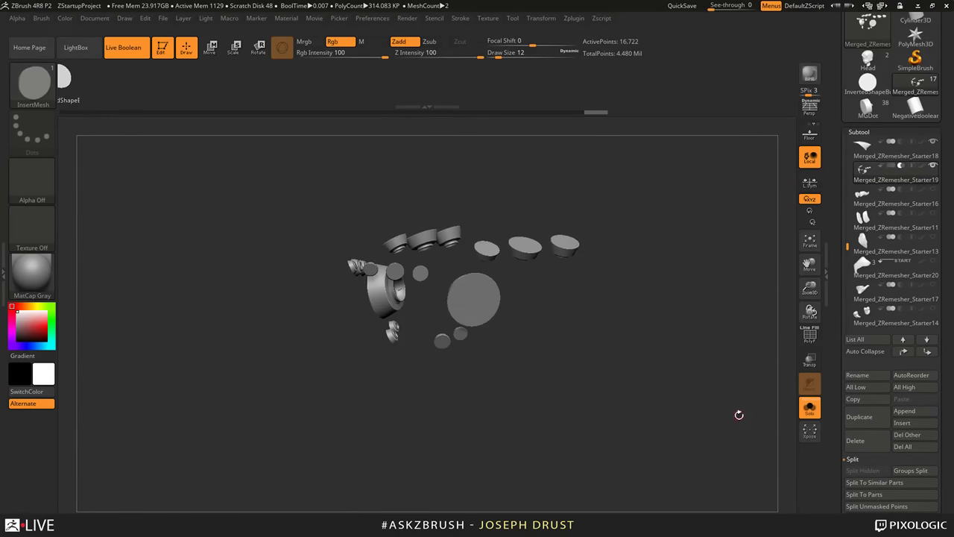
{"action": "left_click", "coordinate": [809, 408]}
Step: Mark the visor subtool as the Start of its Live Boolean group
{"action": "mouse_move", "coordinate": [917, 158]}
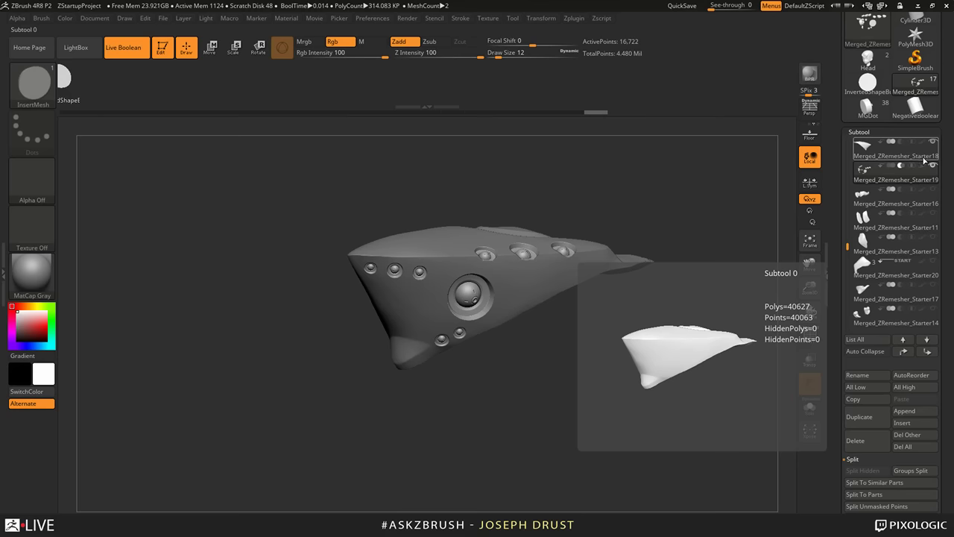
{"action": "key", "text": "shift"}
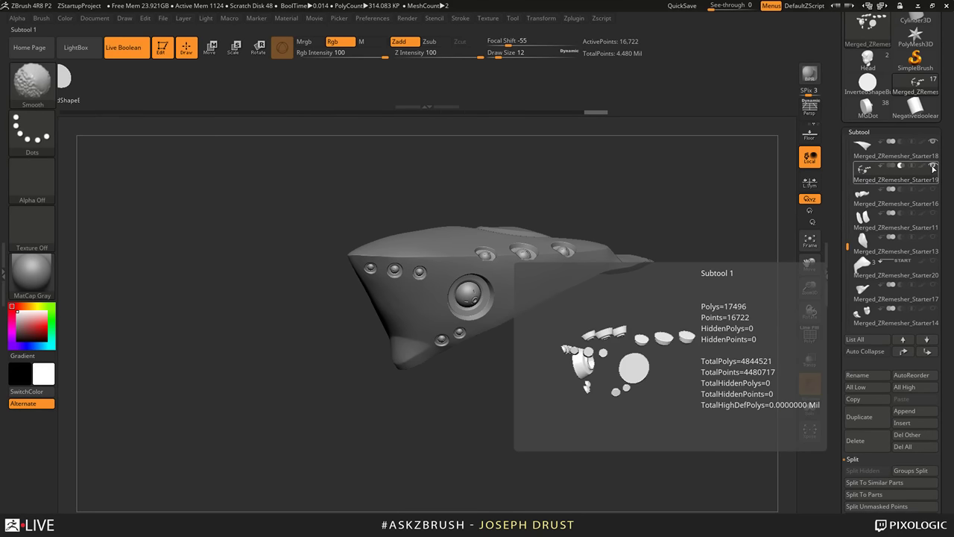
{"action": "left_click_drag", "start_coordinate": [200, 312], "coordinate": [173, 321]}
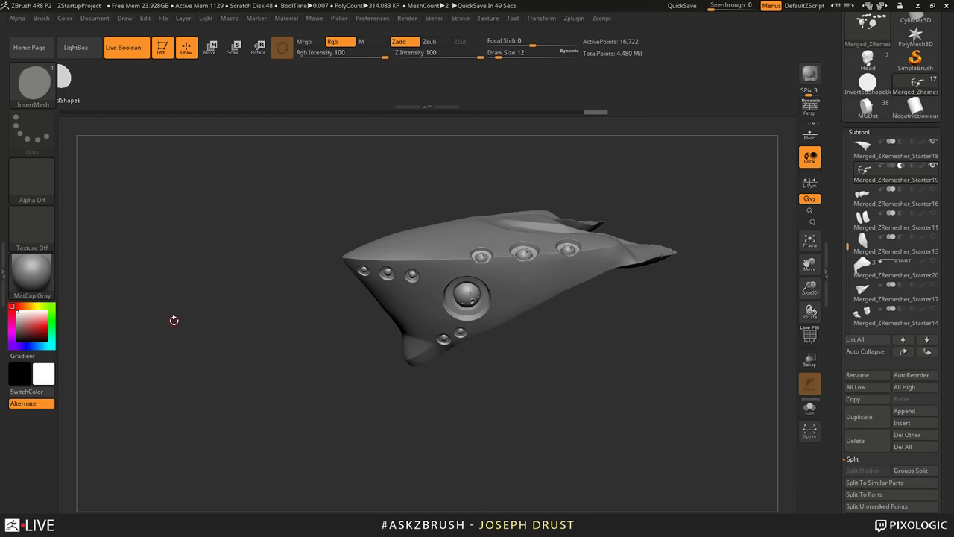
{"action": "left_click_drag", "start_coordinate": [173, 320], "coordinate": [707, 289]}
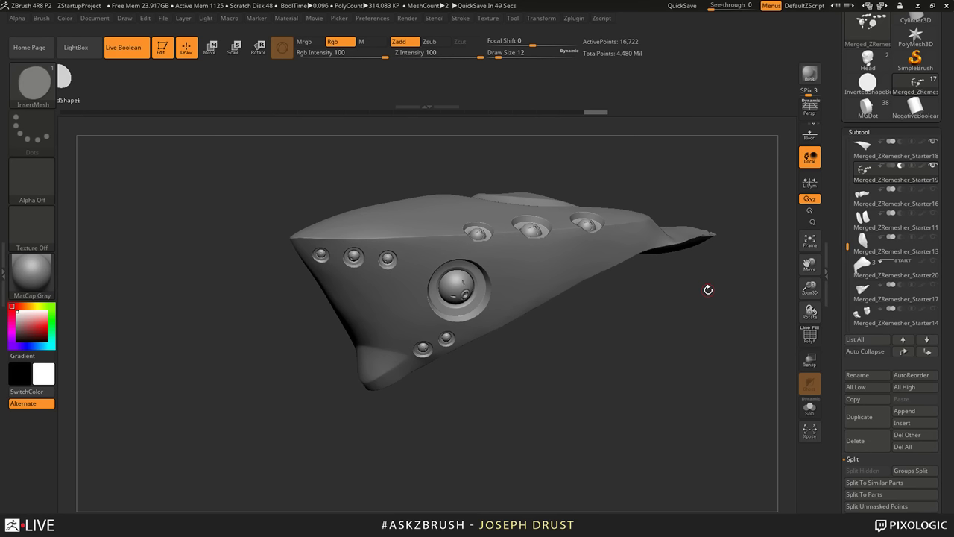
{"action": "left_click_drag", "start_coordinate": [708, 289], "coordinate": [620, 313]}
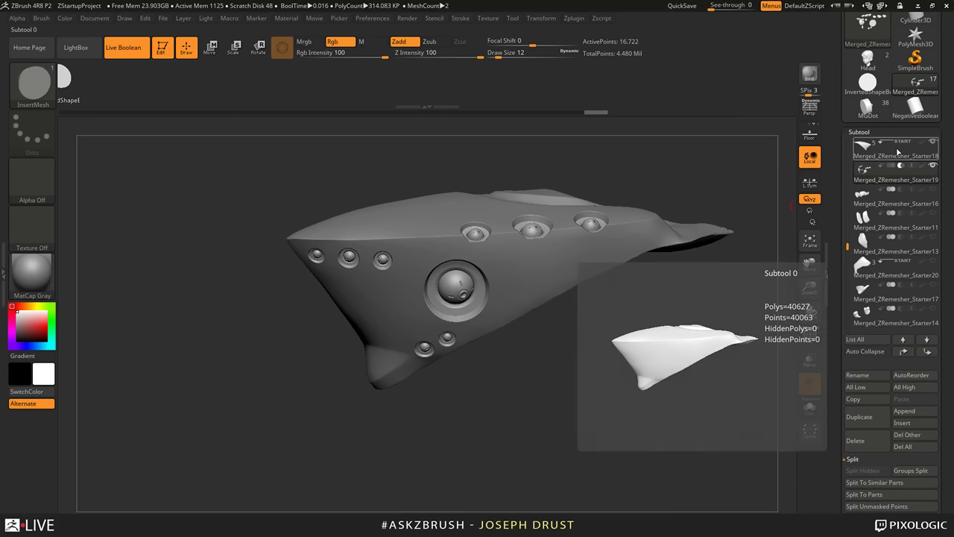
Step: Select the visor subtool and check it on its own in Solo mode
{"action": "scroll", "coordinate": [901, 172], "scroll_direction": "up", "scroll_amount": 3}
{"action": "left_click_drag", "start_coordinate": [651, 276], "coordinate": [503, 262]}
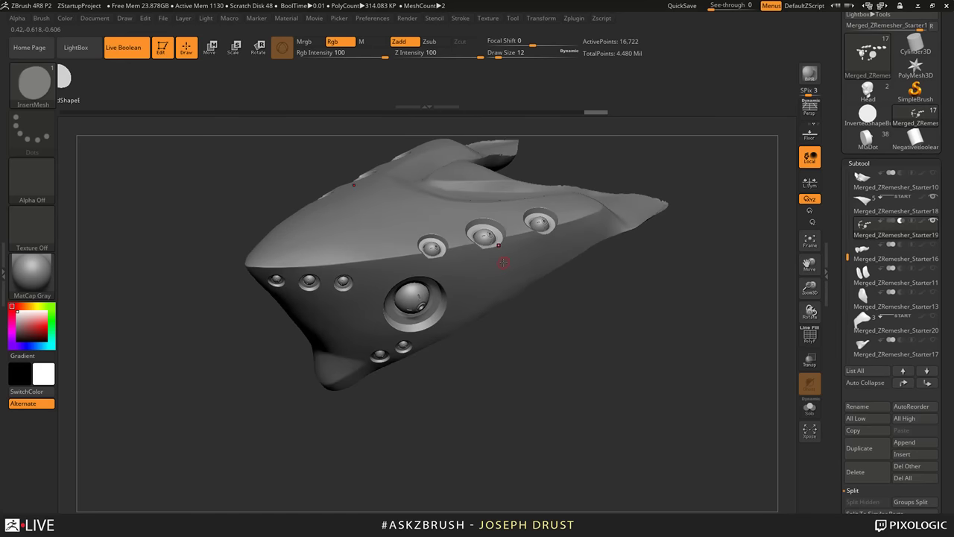
{"action": "left_click", "coordinate": [503, 262], "text": "alt"}
{"action": "left_click", "coordinate": [810, 410]}
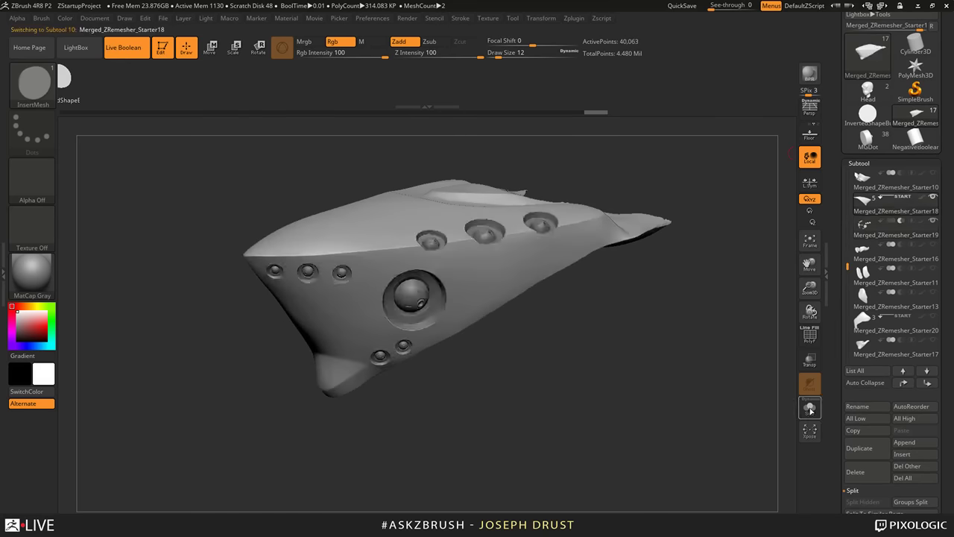
{"action": "left_click", "coordinate": [811, 409]}
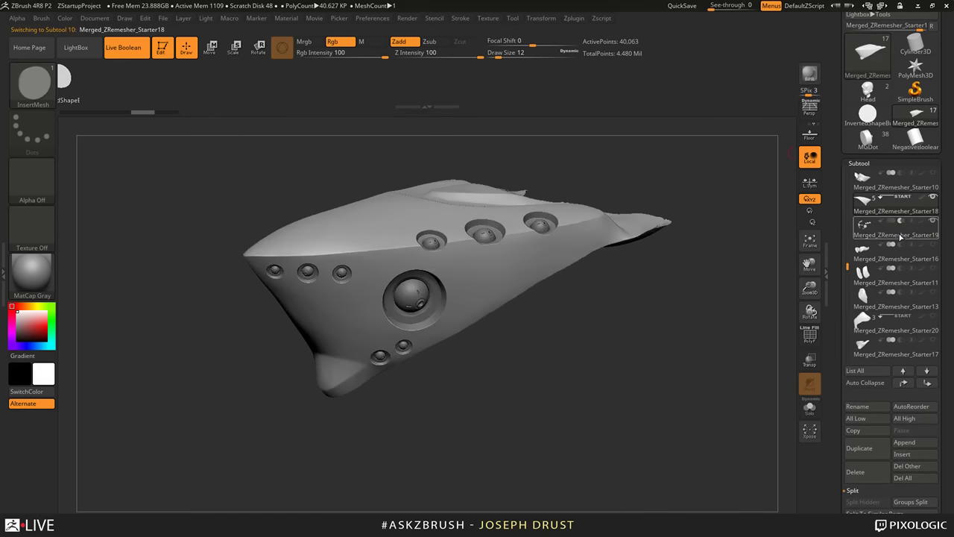
Step: Solo the cutter subtool, turn off its Dynamic Subdivision, and check its topology in PolyFrame before showing the visor again
{"action": "left_click", "coordinate": [900, 237]}
{"action": "left_click", "coordinate": [808, 409]}
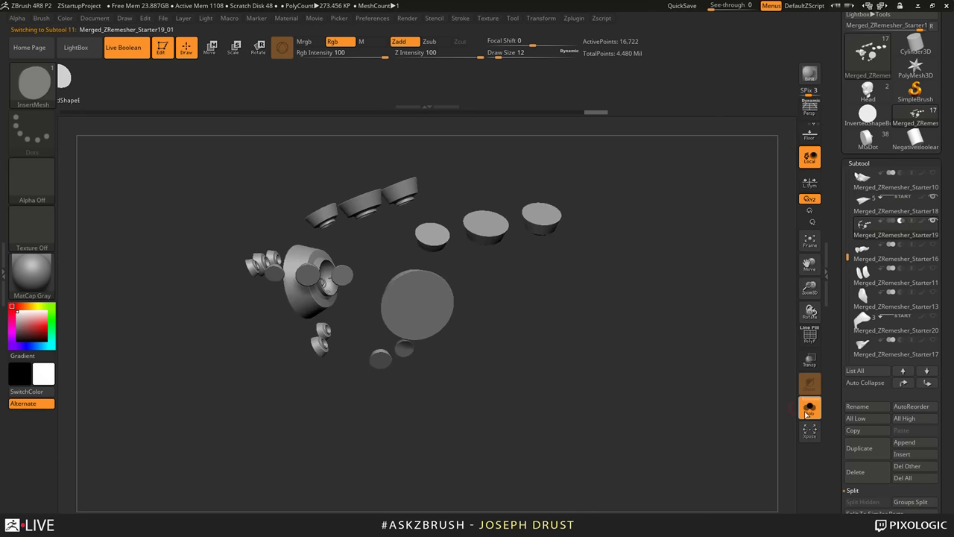
{"action": "key", "text": "f"}
{"action": "key", "text": "shift+f"}
{"action": "mouse_move", "coordinate": [596, 357]}
{"action": "left_mouse_down", "text": "shift"}
{"action": "mouse_move", "coordinate": [564, 340]}
{"action": "mouse_move", "coordinate": [581, 357]}
{"action": "mouse_move", "coordinate": [790, 356]}
{"action": "left_mouse_up", "text": "shift"}
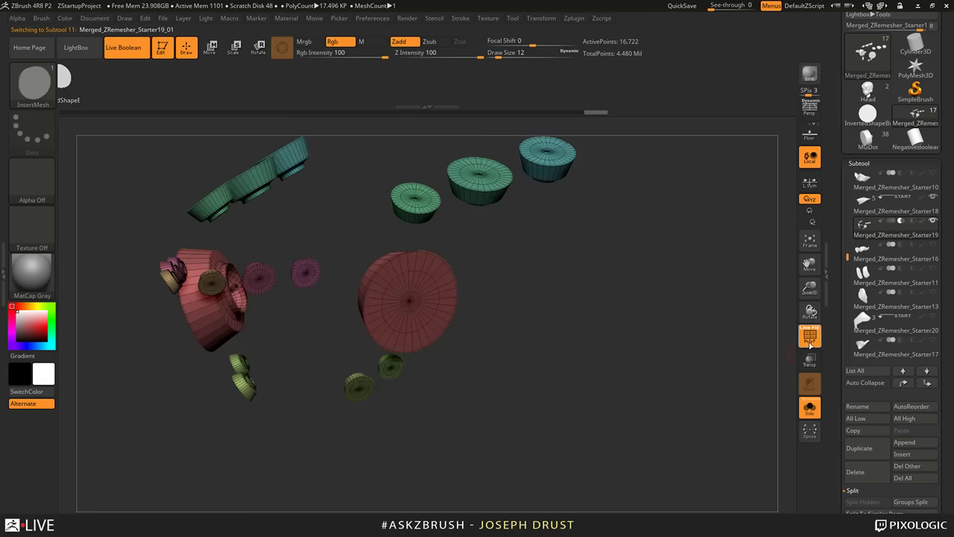
{"action": "left_click", "coordinate": [809, 343]}
{"action": "left_click", "coordinate": [810, 407]}
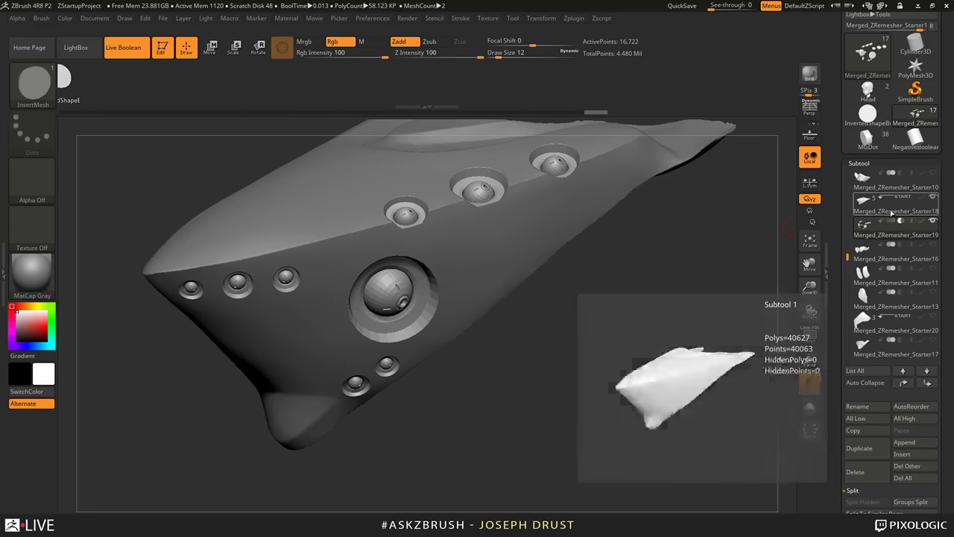
Step: Check the visor subtool's wireframe and remesh it with ZRemesher at a target polygon count of 5 with Adapt on
{"action": "left_click", "coordinate": [886, 208]}
{"action": "key", "text": "f"}
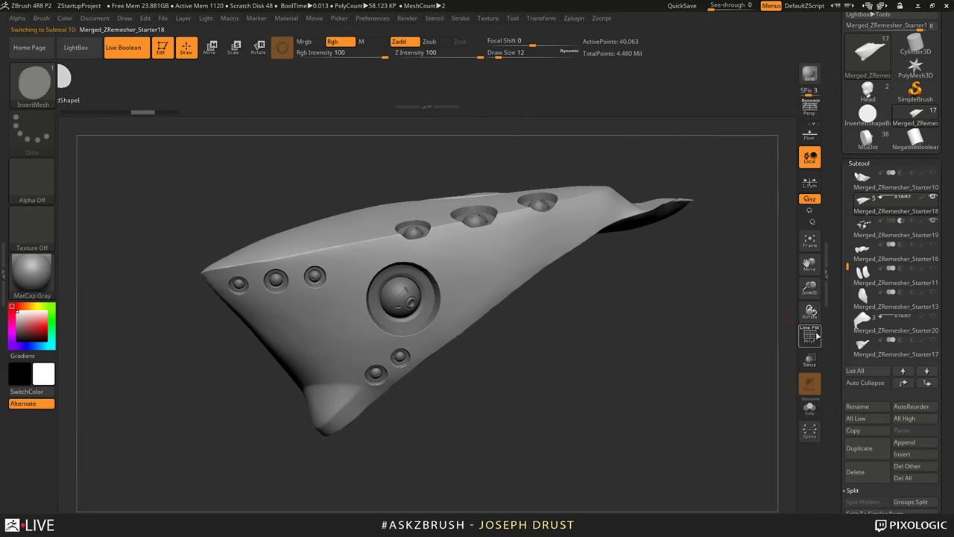
{"action": "left_click", "coordinate": [810, 337]}
{"action": "left_click", "coordinate": [810, 337]}
{"action": "scroll", "coordinate": [836, 325], "scroll_direction": "down", "scroll_amount": 10}
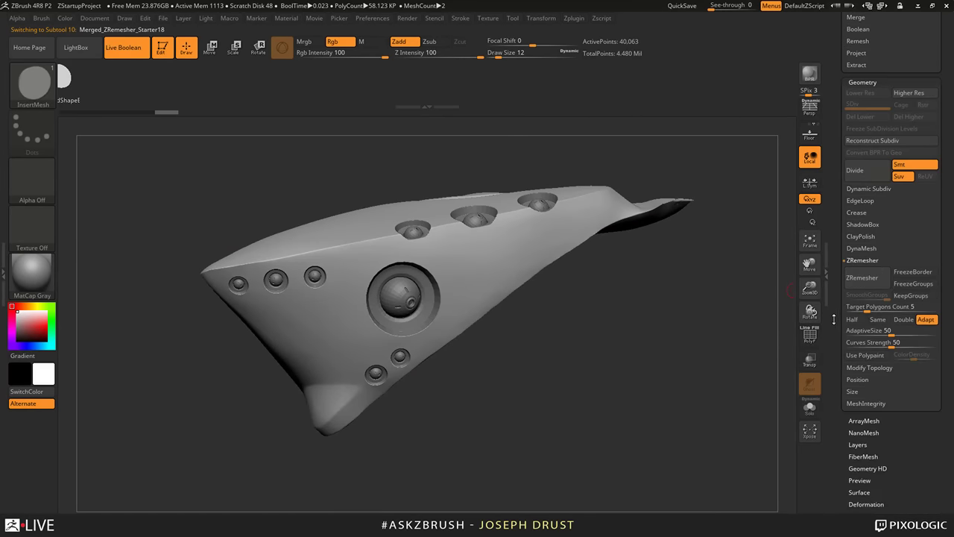
{"action": "left_click", "coordinate": [870, 278]}
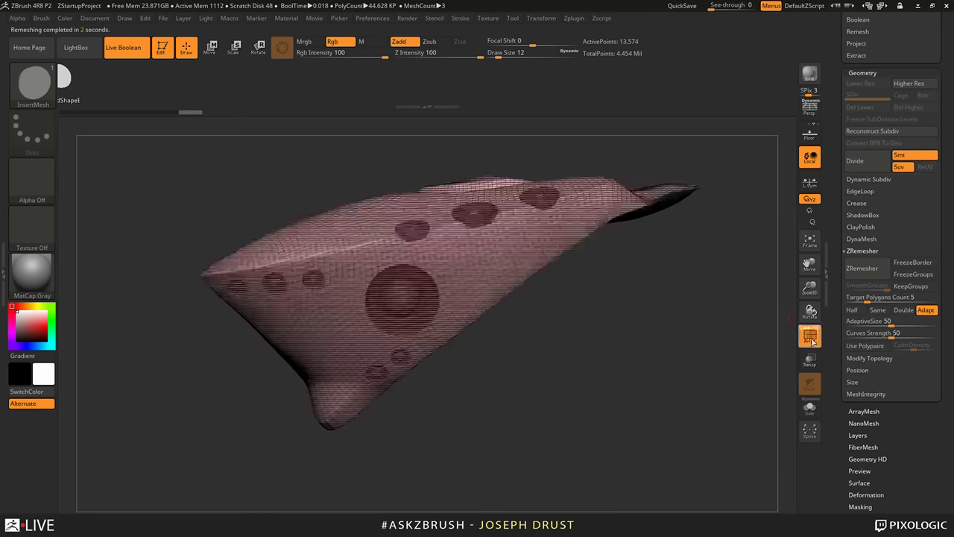
Step: Remesh the visor subtool with ZRemesher set to Half and check the shaded Live Boolean cutouts without PolyFrame
{"action": "left_click", "coordinate": [857, 310]}
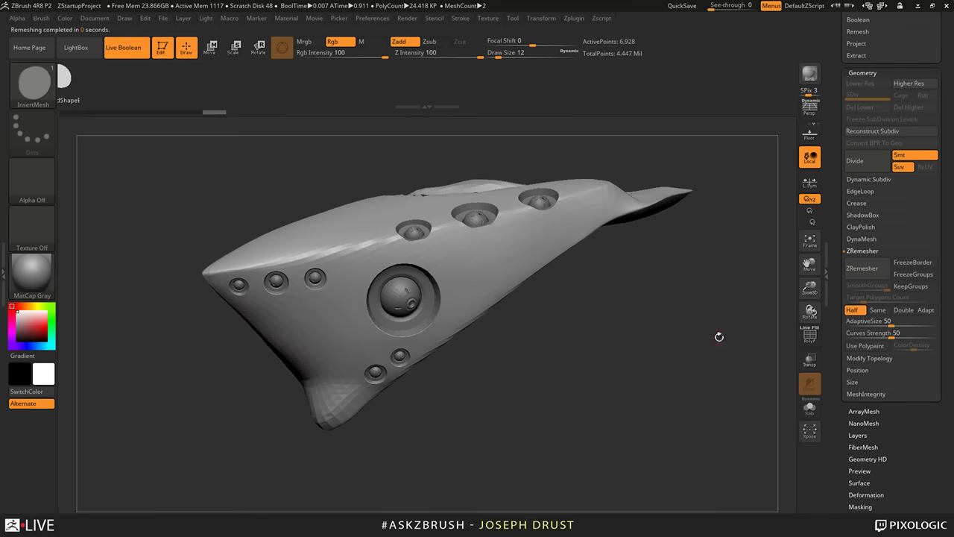
{"action": "left_click", "coordinate": [813, 340]}
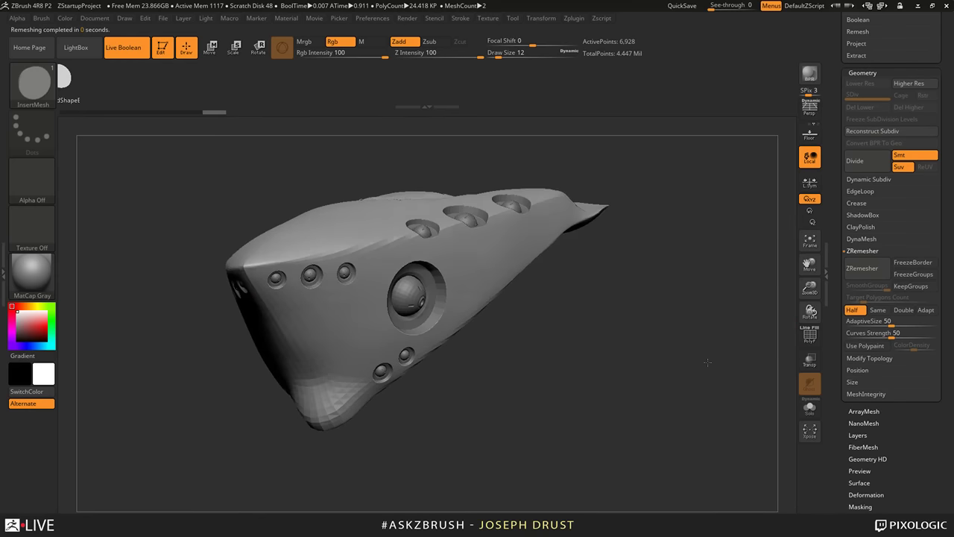
{"action": "left_click_drag", "start_coordinate": [708, 363], "coordinate": [707, 340]}
{"action": "mouse_move", "coordinate": [615, 289]}
{"action": "left_mouse_down"}
{"action": "mouse_move", "coordinate": [628, 351]}
{"action": "mouse_move", "coordinate": [619, 295]}
{"action": "left_mouse_up"}
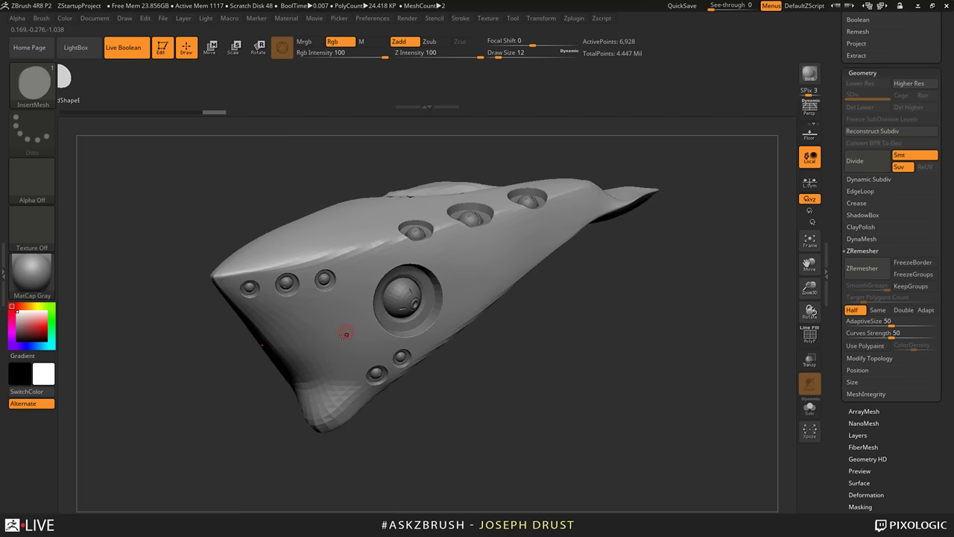
{"action": "left_click_drag", "start_coordinate": [345, 333], "coordinate": [403, 286]}
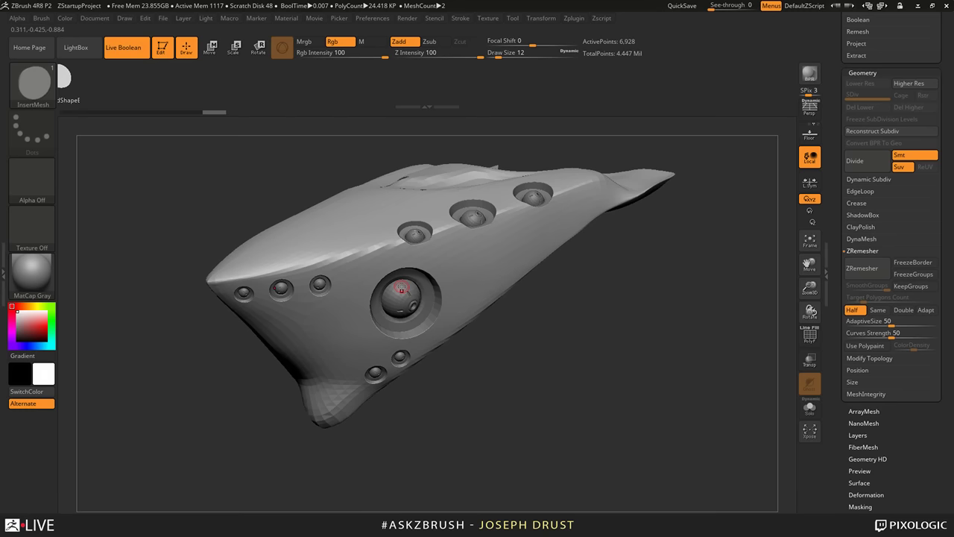
Step: Select the cutter subtool below the visor and check it with PolyFrame briefly turned on
{"action": "scroll", "coordinate": [837, 173], "scroll_direction": "up", "scroll_amount": 5}
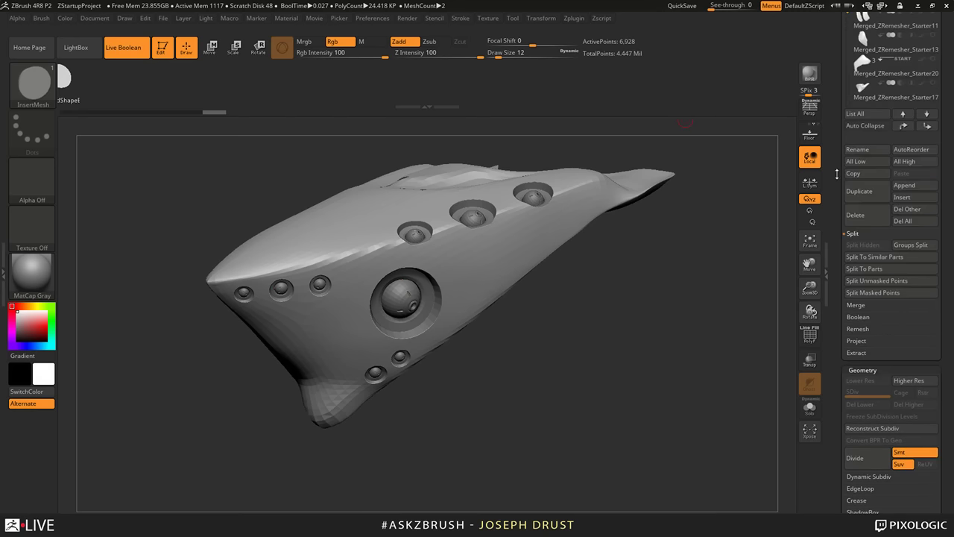
{"action": "left_click_drag", "start_coordinate": [836, 174], "coordinate": [836, 344]}
{"action": "left_click", "coordinate": [895, 142]}
{"action": "mouse_move", "coordinate": [669, 347]}
{"action": "left_mouse_down"}
{"action": "mouse_move", "coordinate": [668, 320]}
{"action": "mouse_move", "coordinate": [669, 332]}
{"action": "left_mouse_up"}
{"action": "left_click", "coordinate": [810, 340]}
{"action": "left_click", "coordinate": [810, 339]}
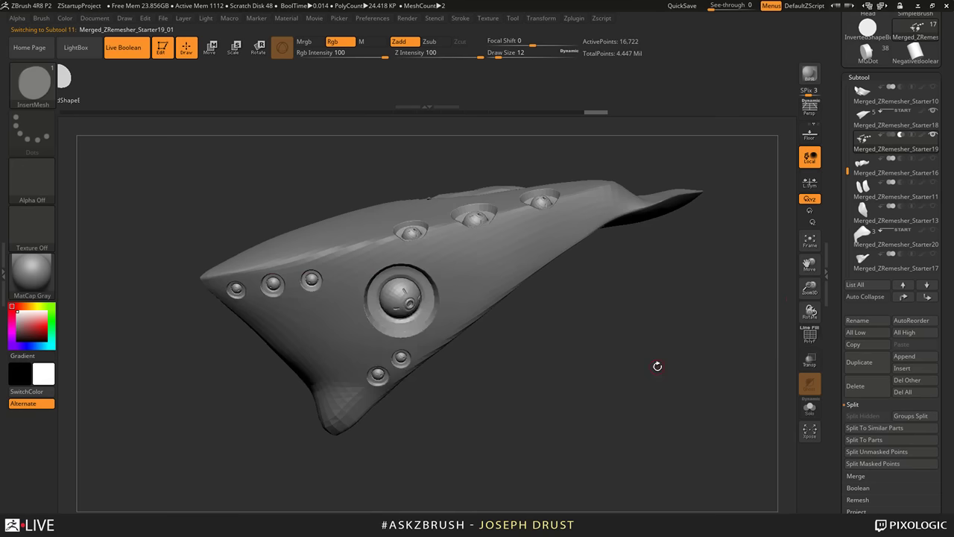
{"action": "left_click_drag", "start_coordinate": [657, 366], "coordinate": [647, 328]}
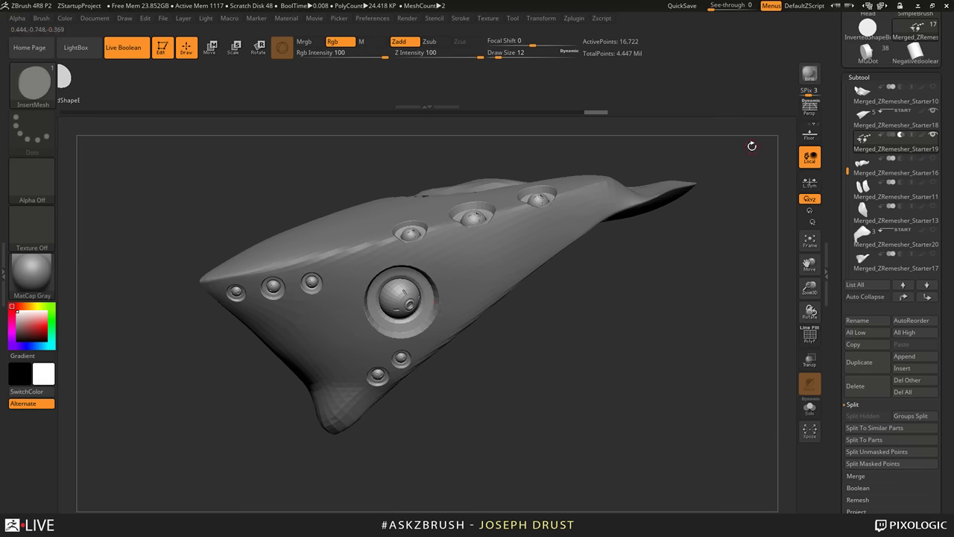
Step: Reselect the visor subtool and make a Boolean mesh from the visible visor and cutter
{"action": "key", "text": "Up"}
{"action": "left_click_drag", "start_coordinate": [832, 317], "coordinate": [832, 261]}
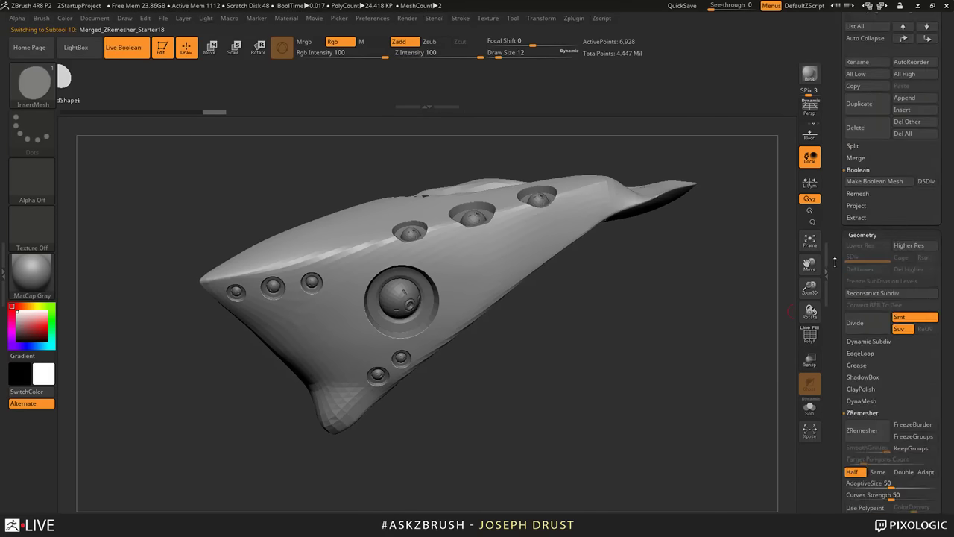
{"action": "scroll", "coordinate": [835, 262], "scroll_direction": "down", "scroll_amount": 1}
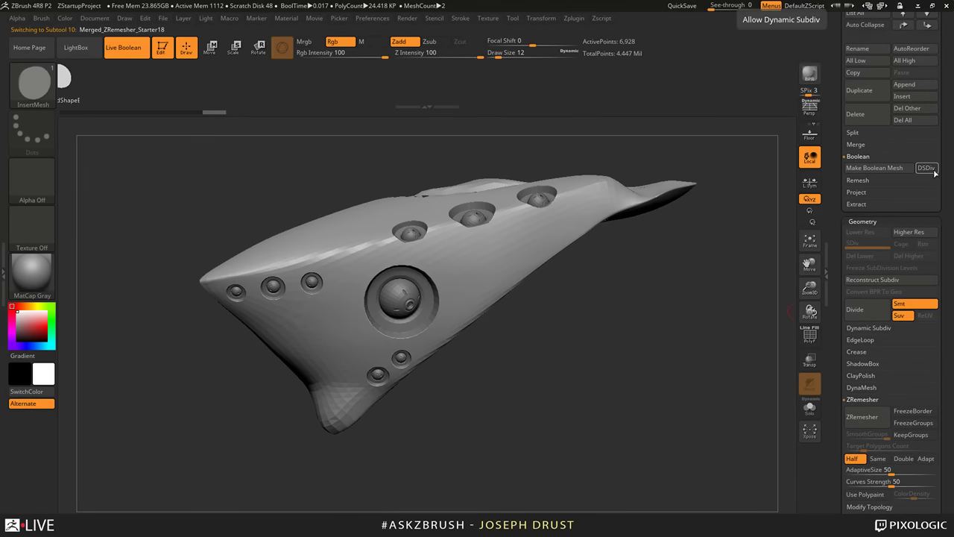
{"action": "left_click", "coordinate": [879, 169]}
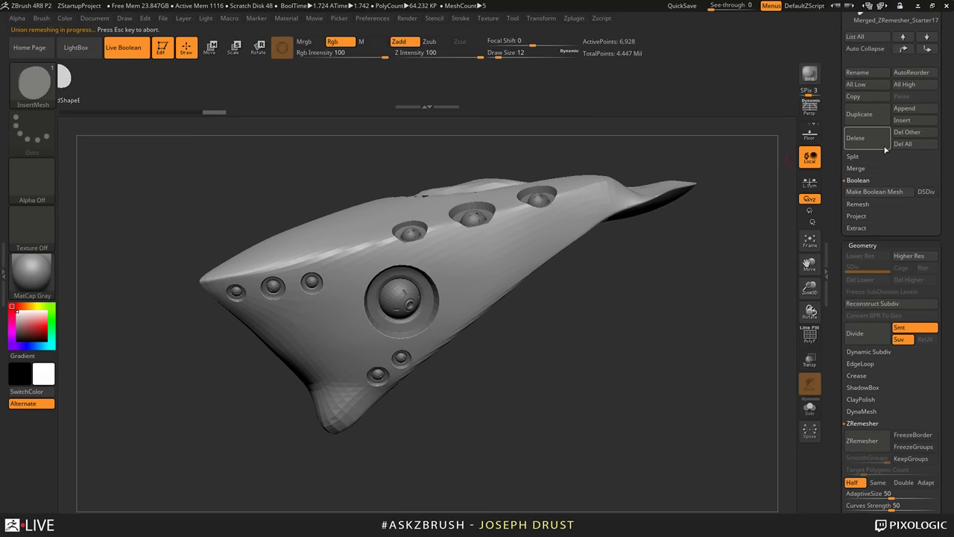
Step: Switch to the new UMesh_Merged tool that holds the Boolean result
{"action": "left_click_drag", "start_coordinate": [837, 150], "coordinate": [837, 280]}
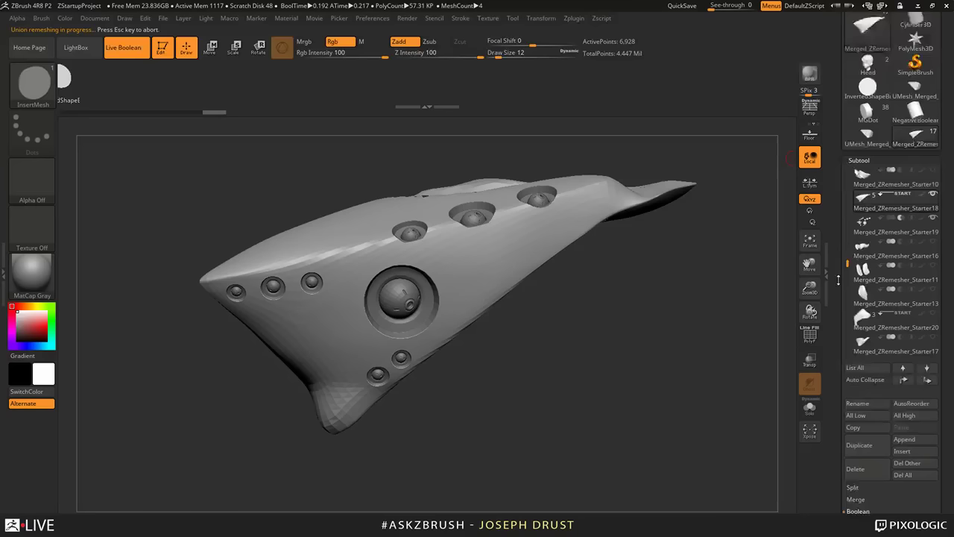
{"action": "mouse_move", "coordinate": [868, 171]}
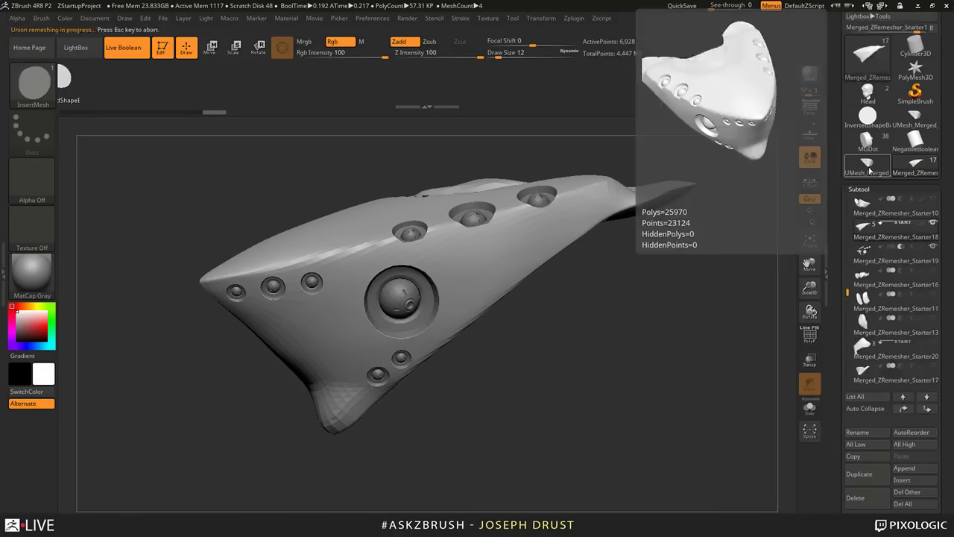
{"action": "left_click", "coordinate": [868, 170]}
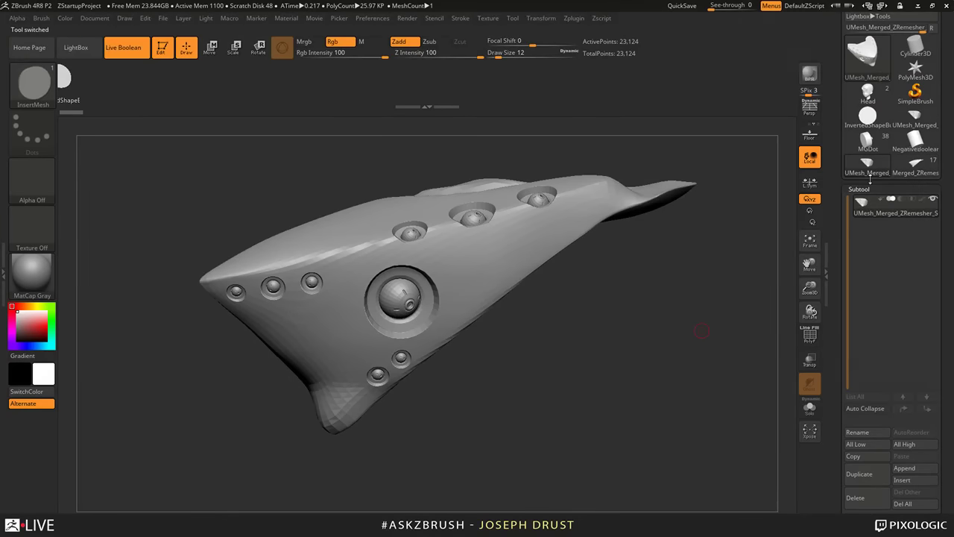
{"action": "left_click_drag", "start_coordinate": [870, 178], "coordinate": [869, 229]}
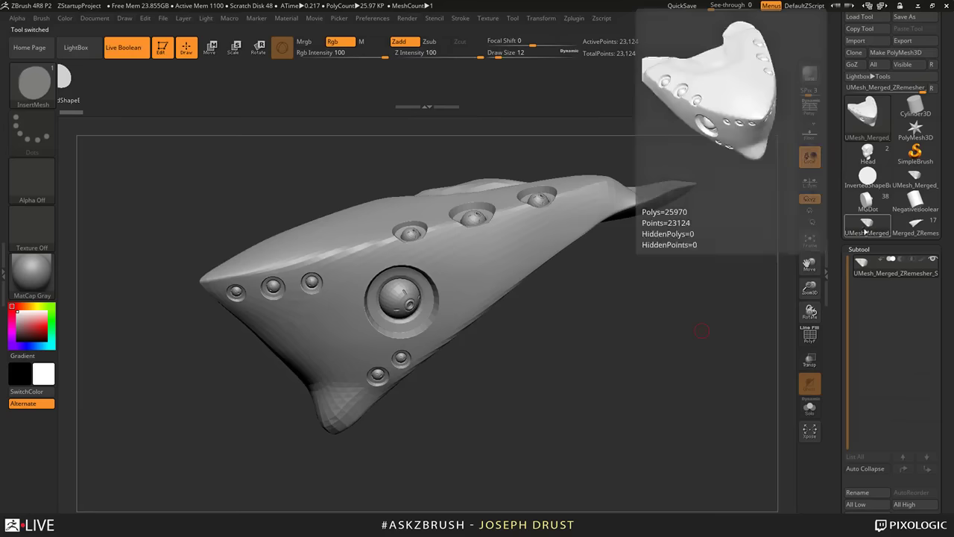
Step: Turn on PolyFrame for the Boolean mesh and examine the topology and polygroups around the circular cutouts
{"action": "left_click_drag", "start_coordinate": [641, 305], "coordinate": [702, 325]}
{"action": "left_click", "coordinate": [810, 337]}
{"action": "left_click_drag", "start_coordinate": [768, 350], "coordinate": [734, 387]}
{"action": "left_click_drag", "start_coordinate": [656, 309], "coordinate": [706, 275], "text": "alt"}
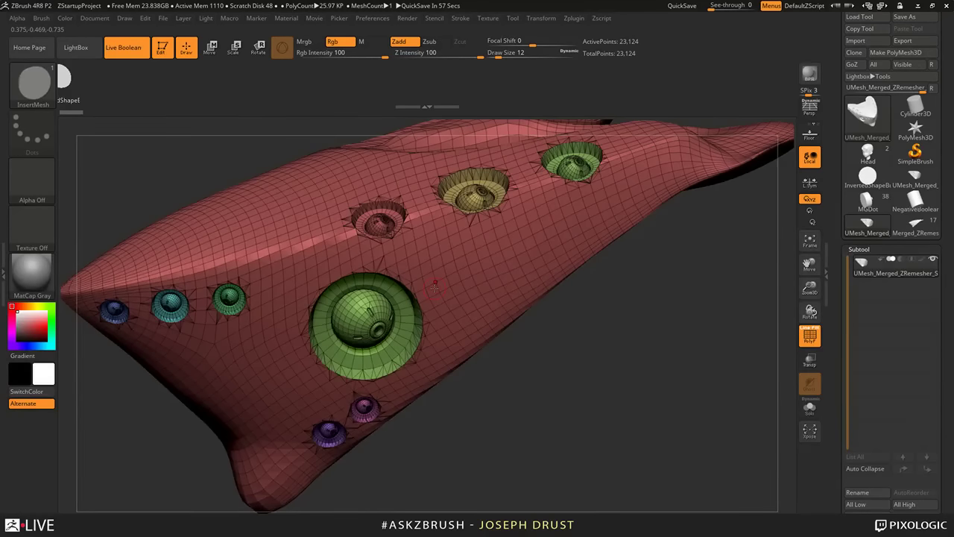
{"action": "left_click_drag", "start_coordinate": [634, 320], "coordinate": [615, 356]}
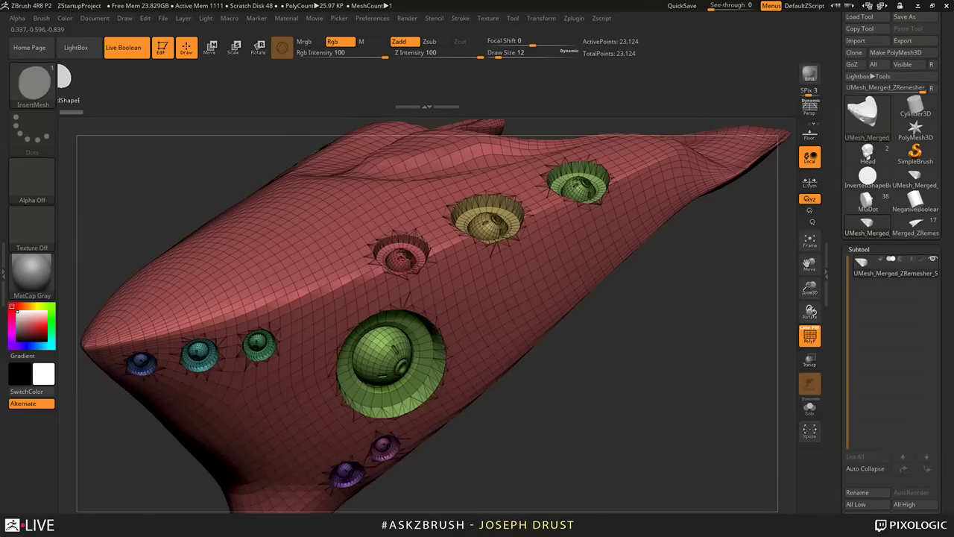
Step: Show the UV Master unwrap options and examine the Boolean mesh's wireframe around the cutouts from several sides
{"action": "left_click", "coordinate": [574, 18]}
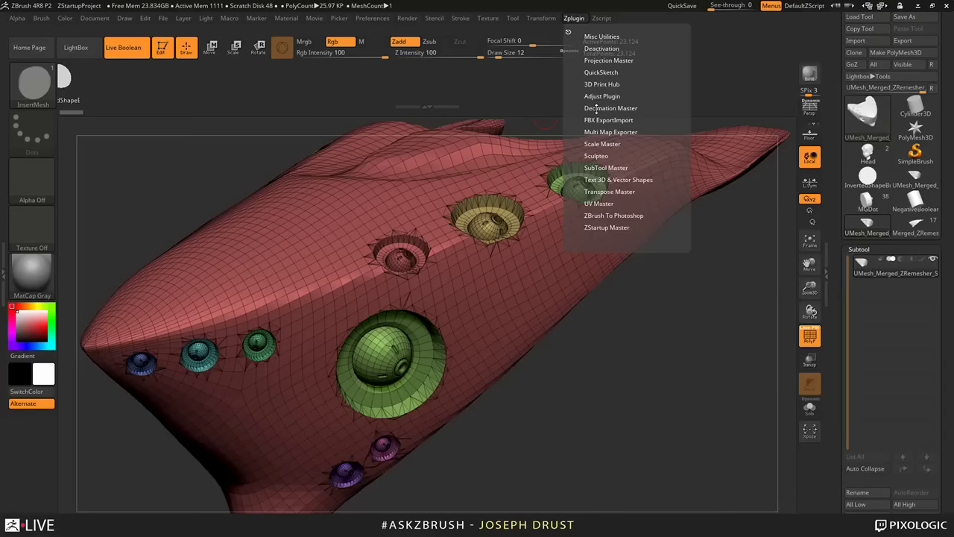
{"action": "left_click", "coordinate": [608, 204]}
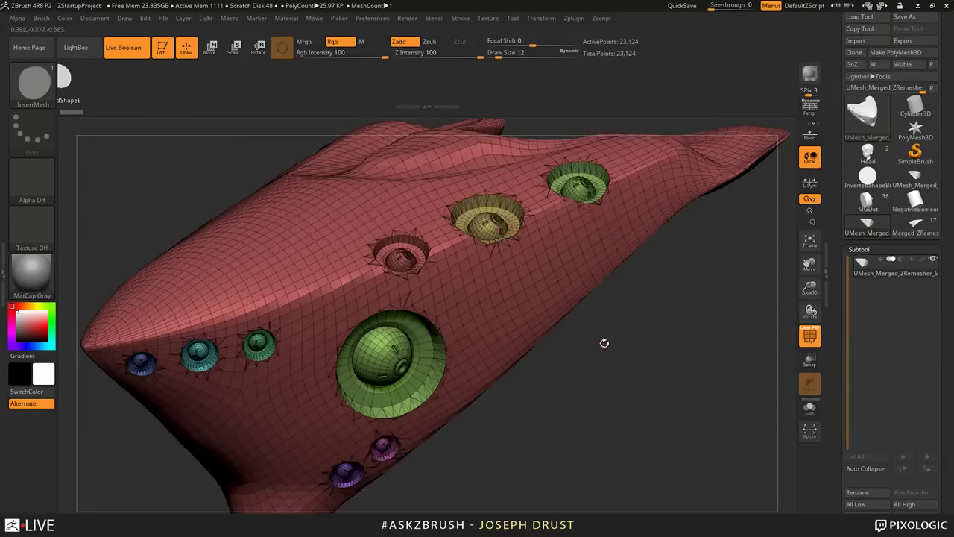
{"action": "mouse_move", "coordinate": [605, 343]}
{"action": "left_mouse_down"}
{"action": "mouse_move", "coordinate": [604, 330]}
{"action": "mouse_move", "coordinate": [573, 328]}
{"action": "mouse_move", "coordinate": [515, 242]}
{"action": "left_mouse_up"}
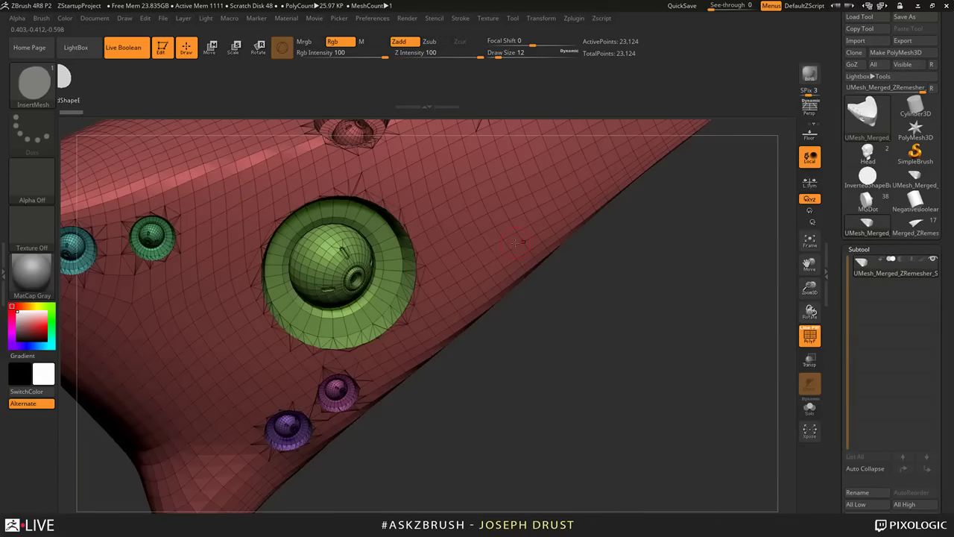
{"action": "mouse_move", "coordinate": [602, 338]}
{"action": "left_mouse_down", "text": "alt"}
{"action": "mouse_move", "coordinate": [637, 335]}
{"action": "mouse_move", "coordinate": [618, 332]}
{"action": "mouse_move", "coordinate": [708, 395]}
{"action": "mouse_move", "coordinate": [737, 380]}
{"action": "mouse_move", "coordinate": [605, 349]}
{"action": "left_mouse_up", "text": "alt"}
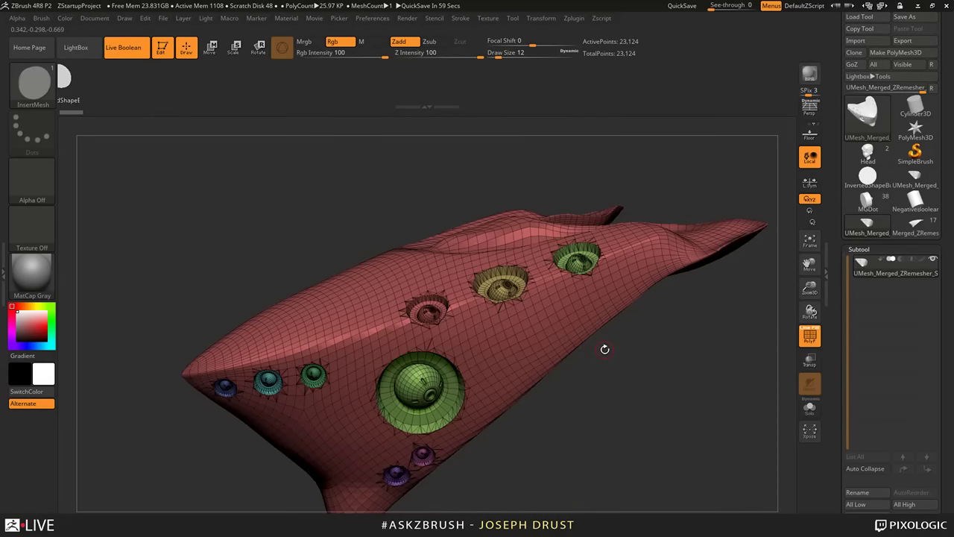
{"action": "left_click_drag", "start_coordinate": [605, 349], "coordinate": [658, 304]}
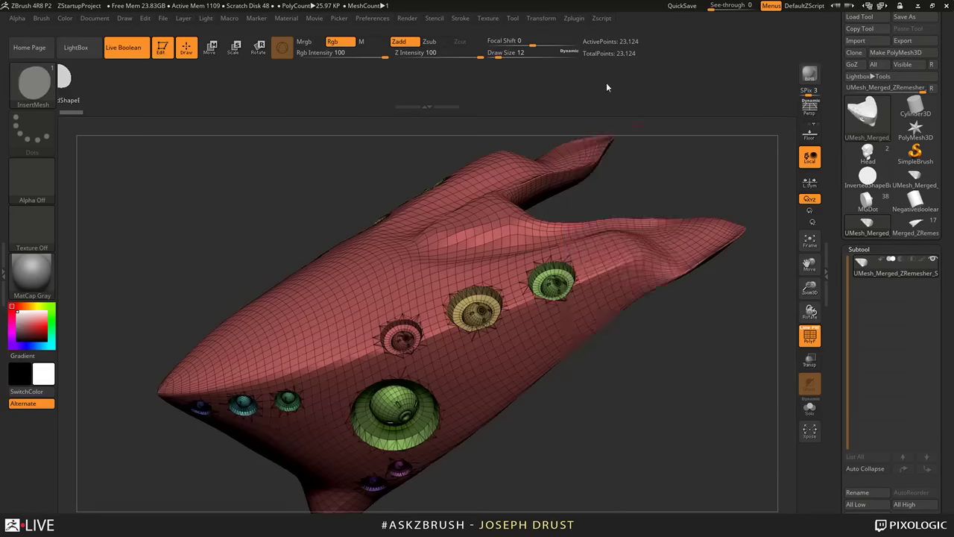
{"action": "left_click", "coordinate": [578, 19]}
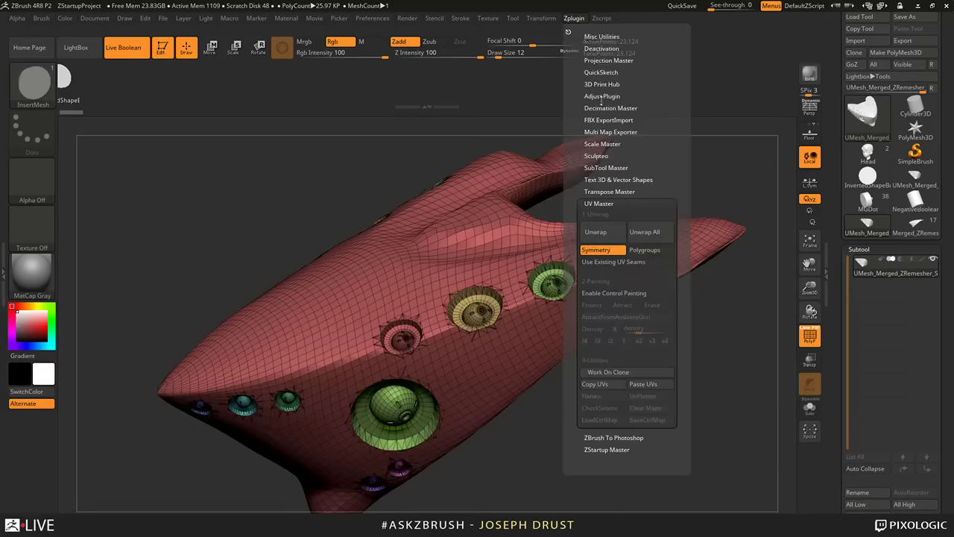
{"action": "left_click_drag", "start_coordinate": [734, 298], "coordinate": [723, 266]}
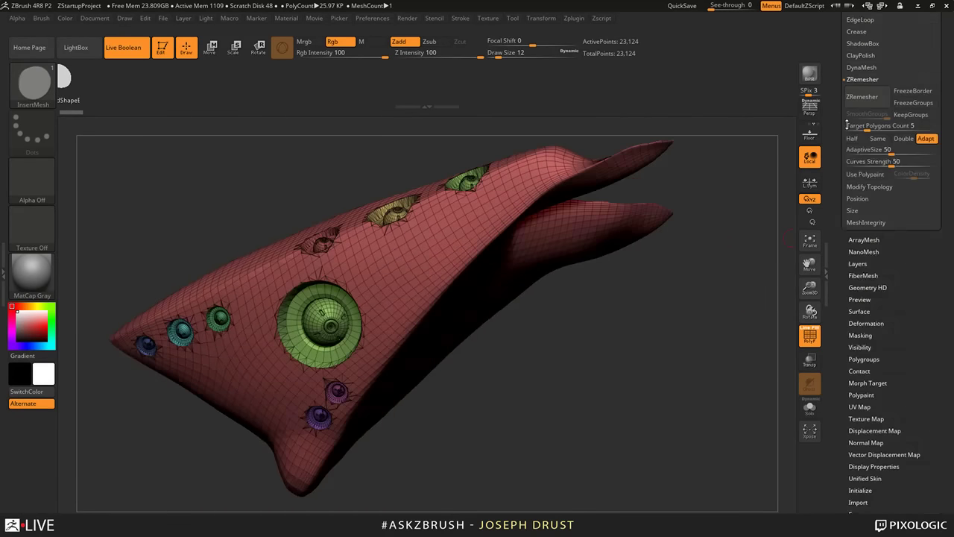
Step: Set the merged mesh's UV map size to 4096 and create its UVs with Packed UVTiles (PUVTiles)
{"action": "left_click_drag", "start_coordinate": [845, 125], "coordinate": [845, 108]}
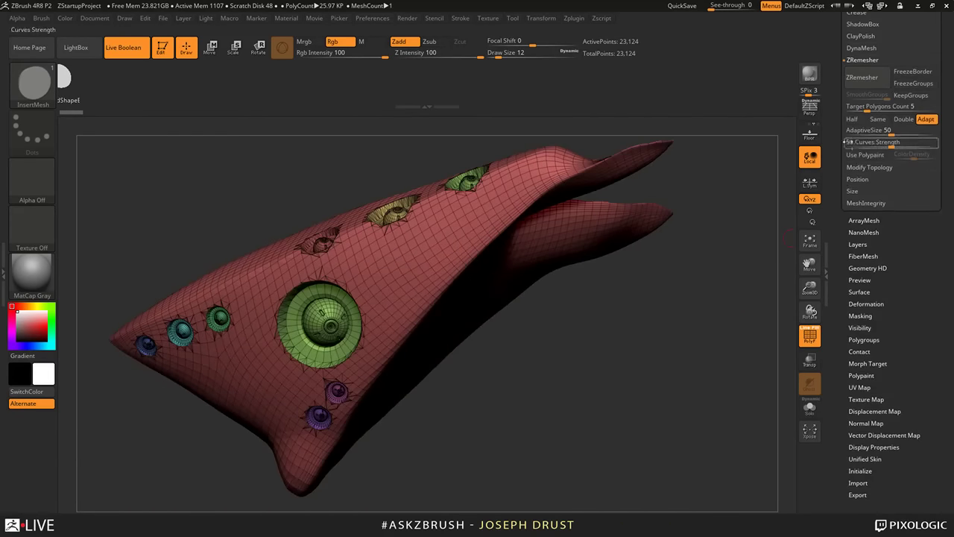
{"action": "left_click_drag", "start_coordinate": [890, 293], "coordinate": [890, 218]}
{"action": "left_click", "coordinate": [861, 313], "text": "shift"}
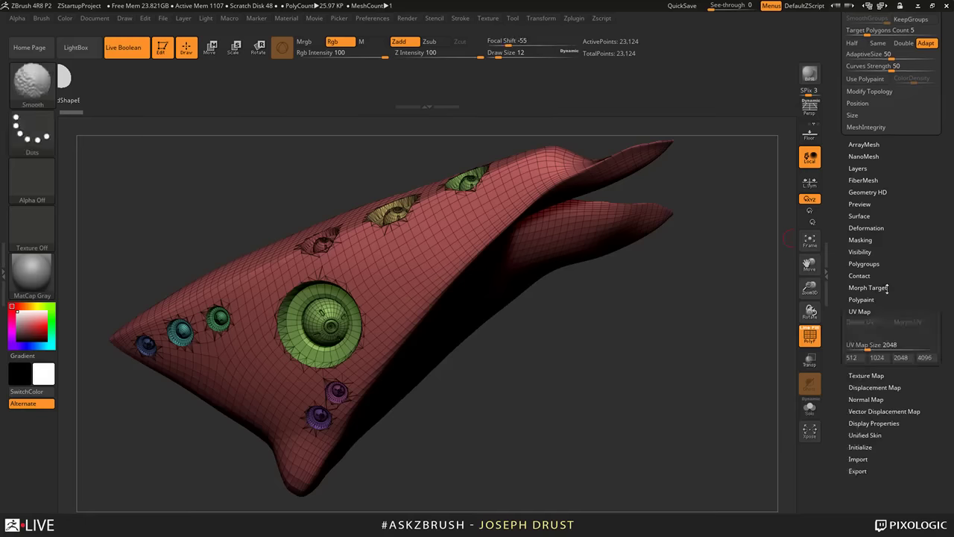
{"action": "left_click_drag", "start_coordinate": [887, 287], "coordinate": [887, 165]}
{"action": "left_click", "coordinate": [880, 264], "text": "shift"}
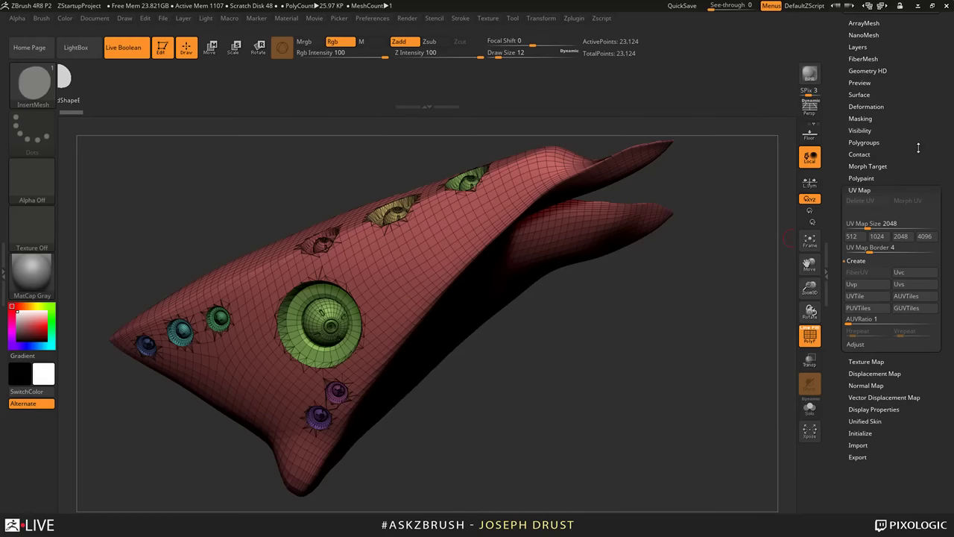
{"action": "left_click_drag", "start_coordinate": [918, 148], "coordinate": [918, 133]}
{"action": "left_click", "coordinate": [924, 222]}
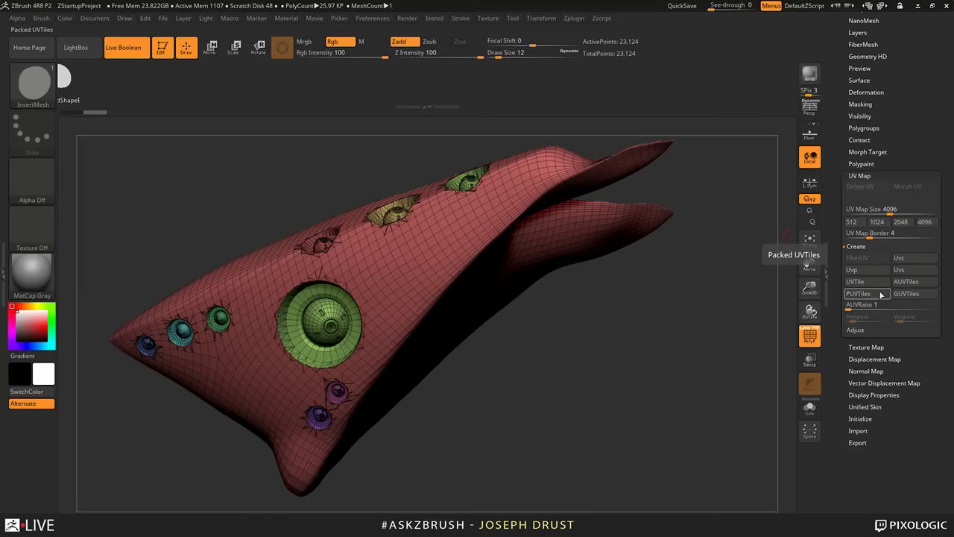
{"action": "left_click", "coordinate": [881, 294]}
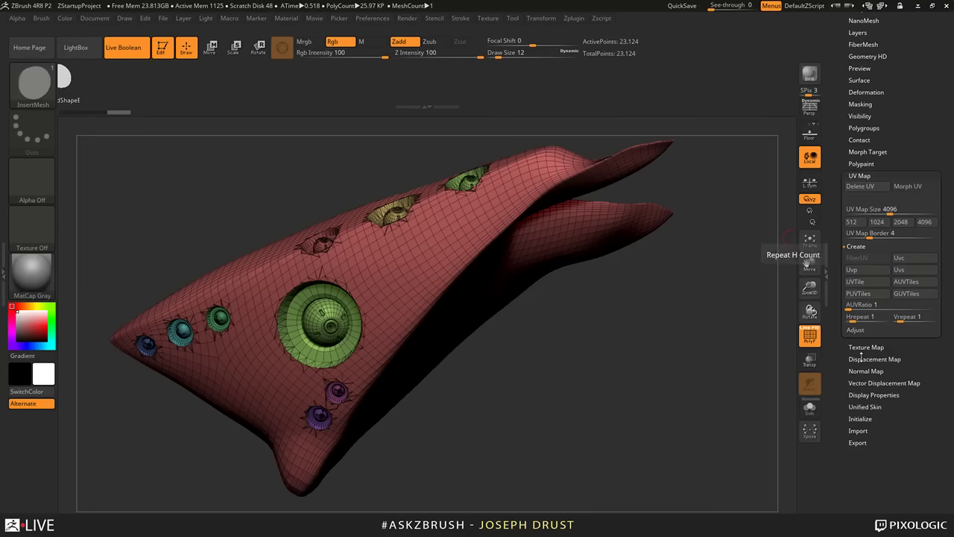
Step: Create a new texture map for the merged mesh from its UV map and preview the texture
{"action": "left_click_drag", "start_coordinate": [905, 371], "coordinate": [904, 328]}
{"action": "left_click", "coordinate": [874, 306], "text": "shift"}
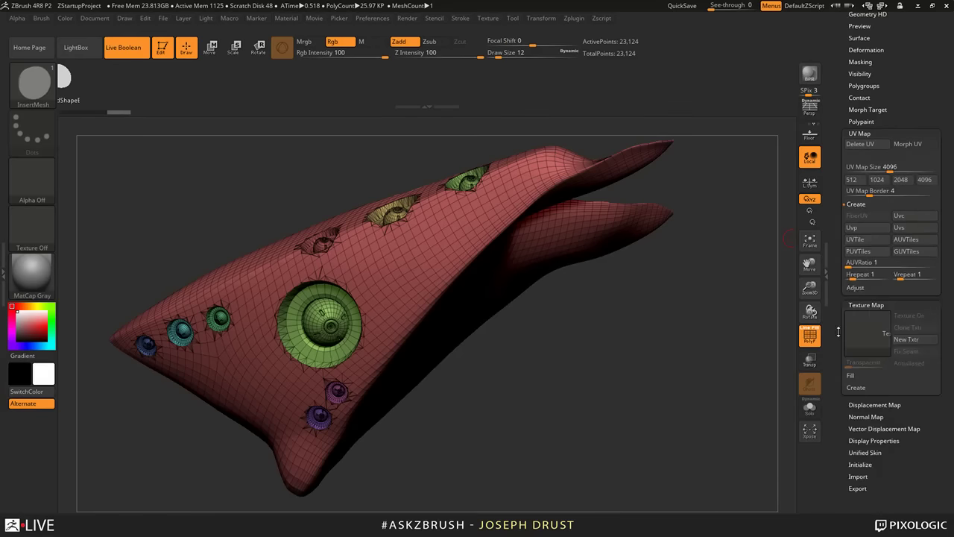
{"action": "left_click_drag", "start_coordinate": [839, 331], "coordinate": [838, 274]}
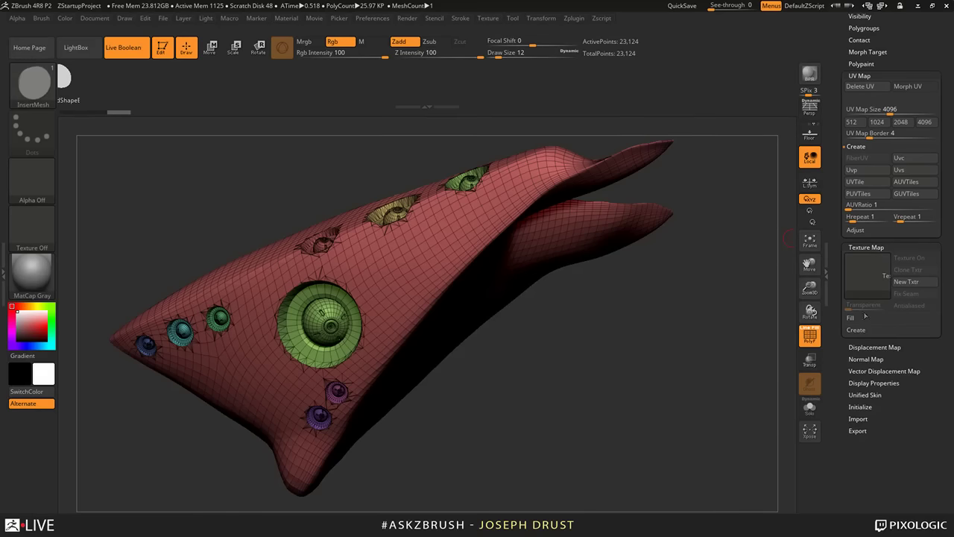
{"action": "key", "text": "shift"}
{"action": "left_click", "coordinate": [866, 332], "text": "shift"}
{"action": "left_click_drag", "start_coordinate": [834, 310], "coordinate": [833, 281]}
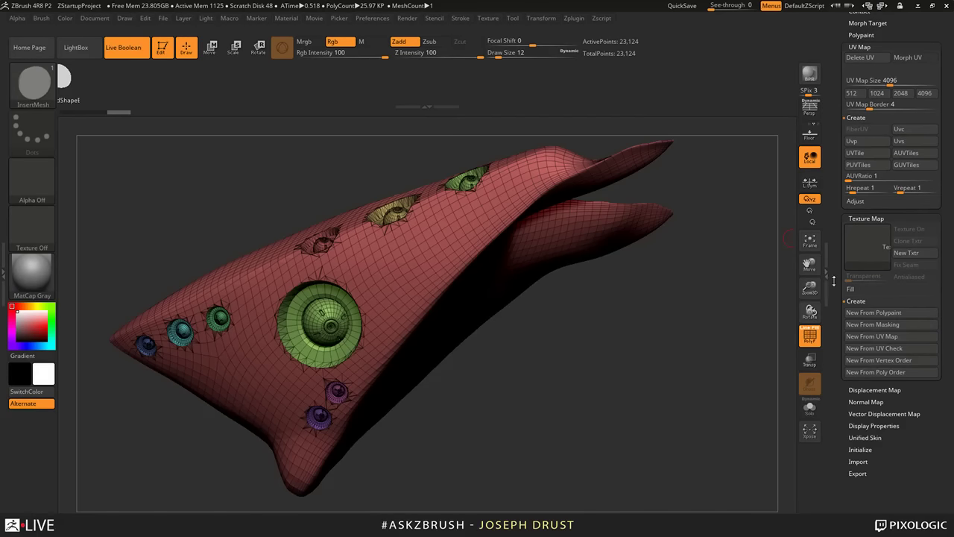
{"action": "left_click", "coordinate": [871, 336]}
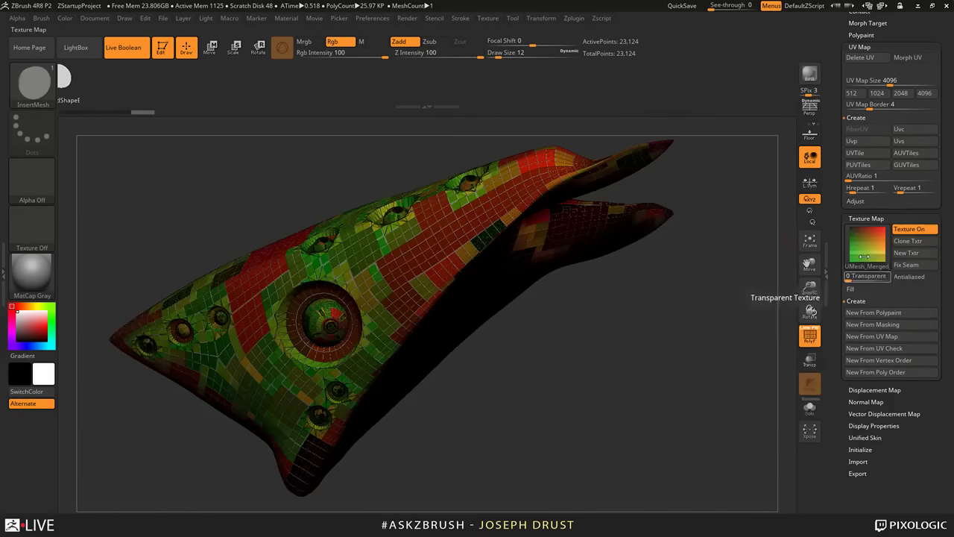
{"action": "mouse_move", "coordinate": [873, 254]}
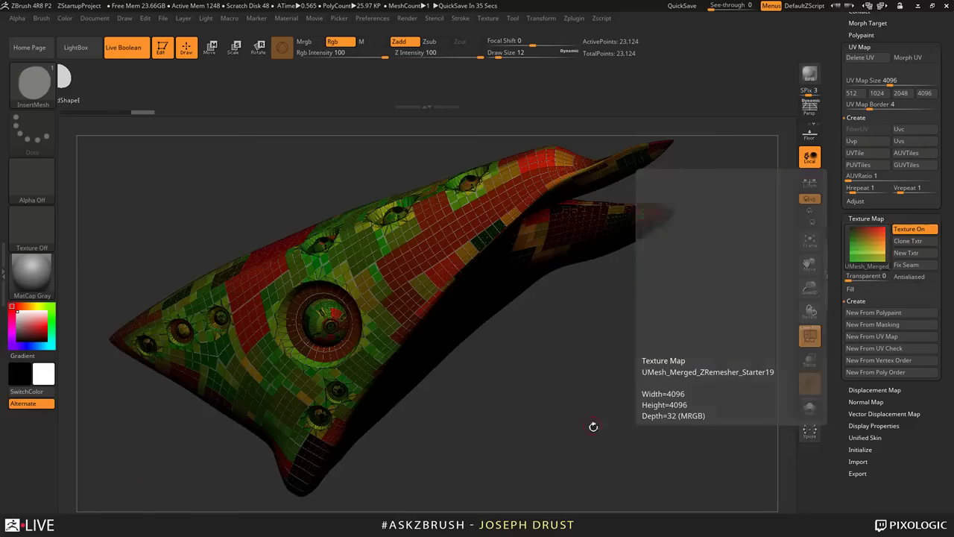
Step: Turn off the polyframe and the texture display to view the plain grey mesh
{"action": "left_click_drag", "start_coordinate": [593, 426], "coordinate": [695, 365]}
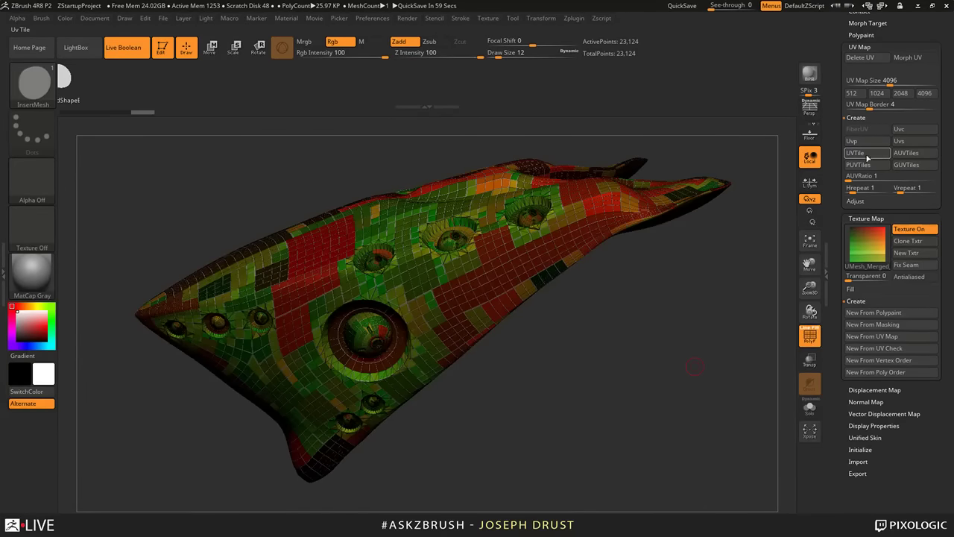
{"action": "mouse_move", "coordinate": [711, 358]}
{"action": "left_mouse_down"}
{"action": "mouse_move", "coordinate": [611, 350]}
{"action": "mouse_move", "coordinate": [708, 350]}
{"action": "left_mouse_up"}
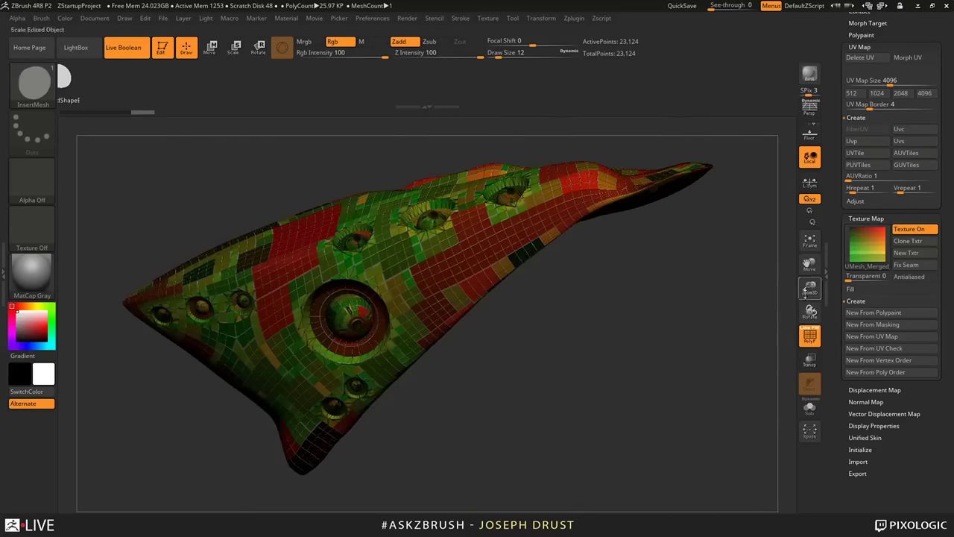
{"action": "left_click", "coordinate": [809, 336]}
{"action": "left_click_drag", "start_coordinate": [775, 356], "coordinate": [743, 360]}
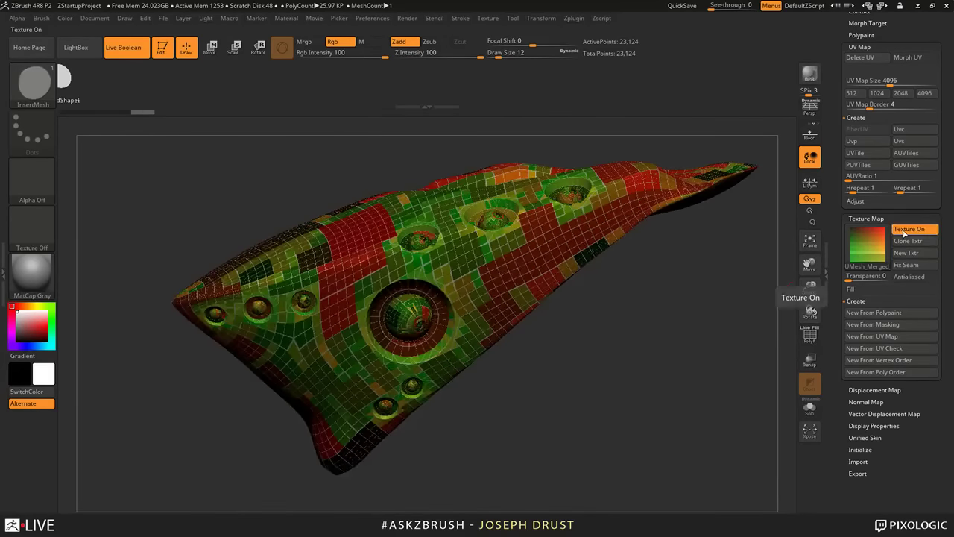
{"action": "left_click", "coordinate": [904, 231]}
{"action": "left_click_drag", "start_coordinate": [634, 350], "coordinate": [610, 363]}
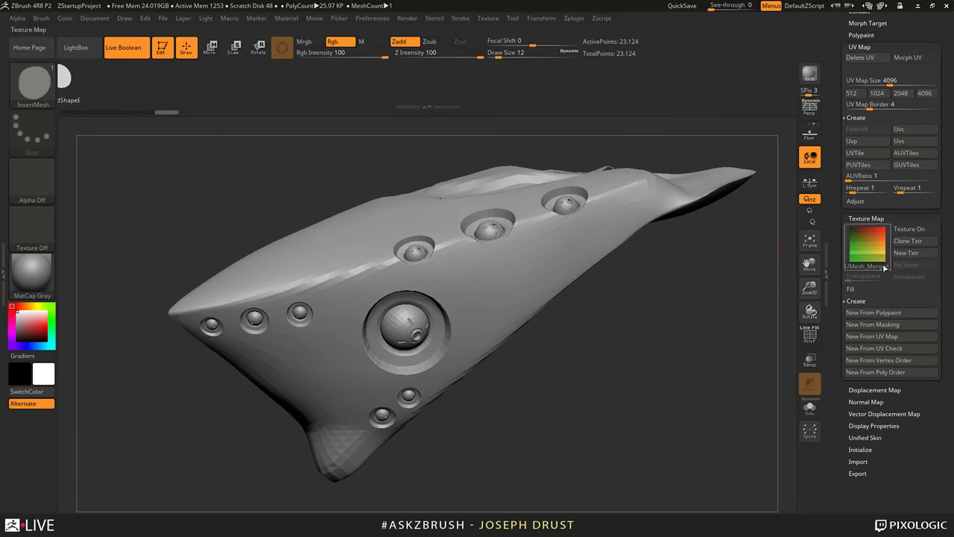
{"action": "left_click_drag", "start_coordinate": [736, 327], "coordinate": [699, 325], "text": "alt"}
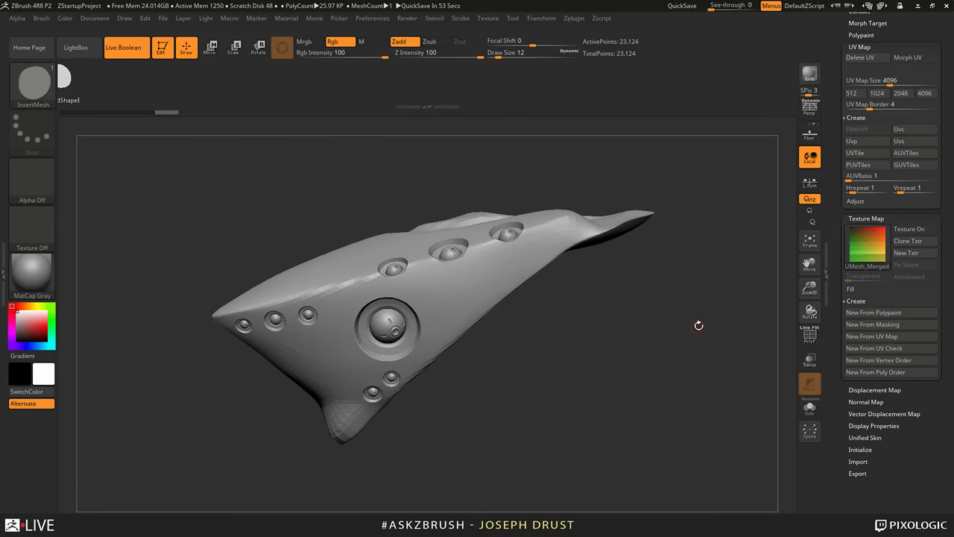
Step: Show the polyframe to examine the mesh's polygroups and hide it again
{"action": "scroll", "coordinate": [839, 273], "scroll_direction": "up", "scroll_amount": 1}
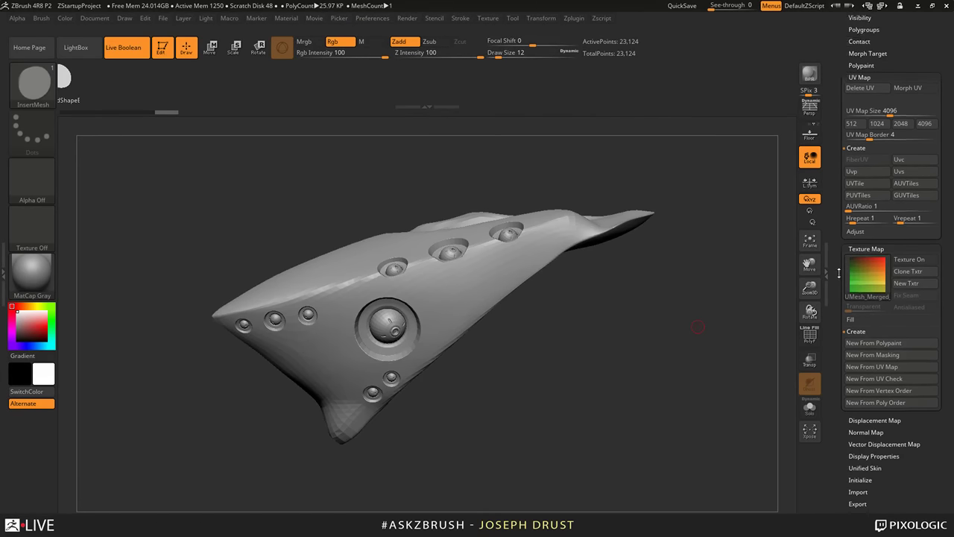
{"action": "scroll", "coordinate": [838, 273], "scroll_direction": "up", "scroll_amount": 1}
{"action": "left_click_drag", "start_coordinate": [690, 298], "coordinate": [693, 323]}
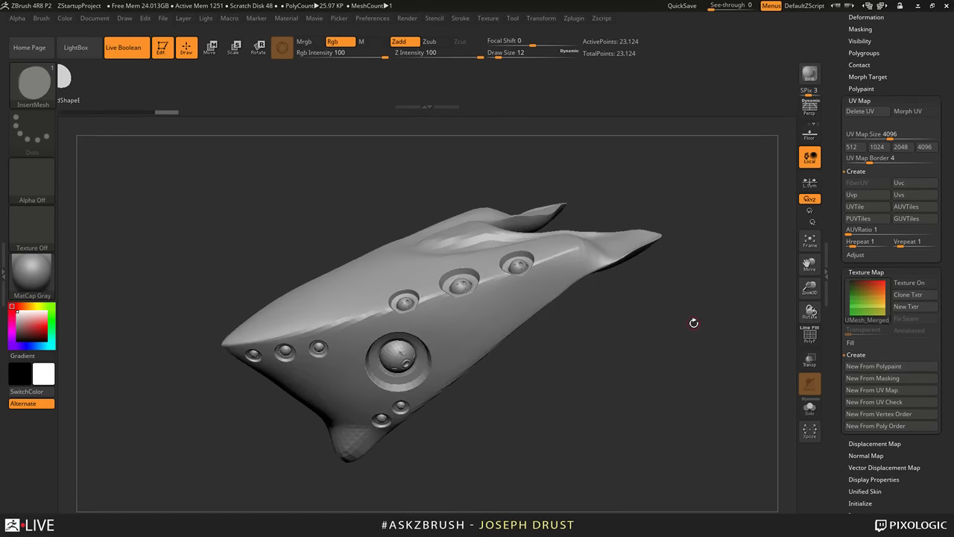
{"action": "left_click", "coordinate": [809, 335]}
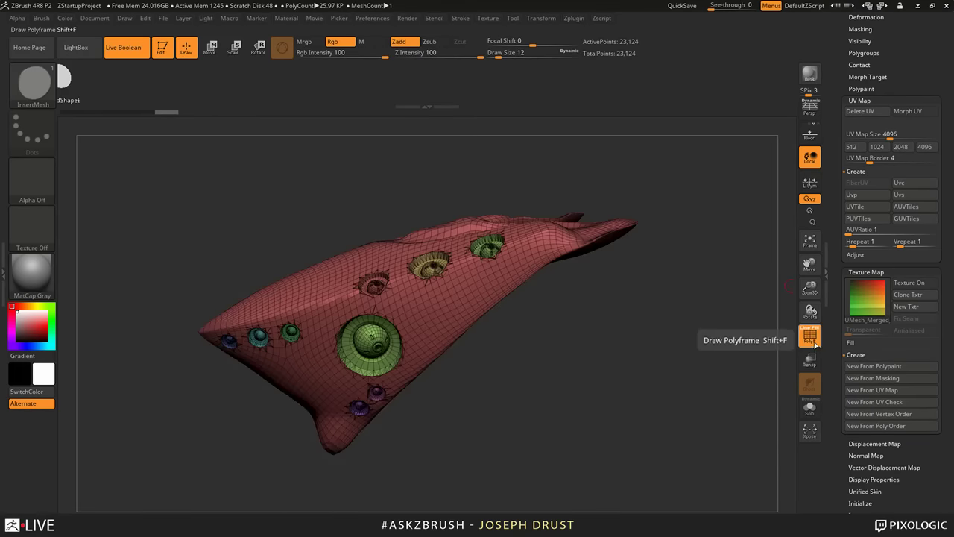
{"action": "left_click", "coordinate": [809, 335]}
{"action": "left_click_drag", "start_coordinate": [775, 358], "coordinate": [736, 377]}
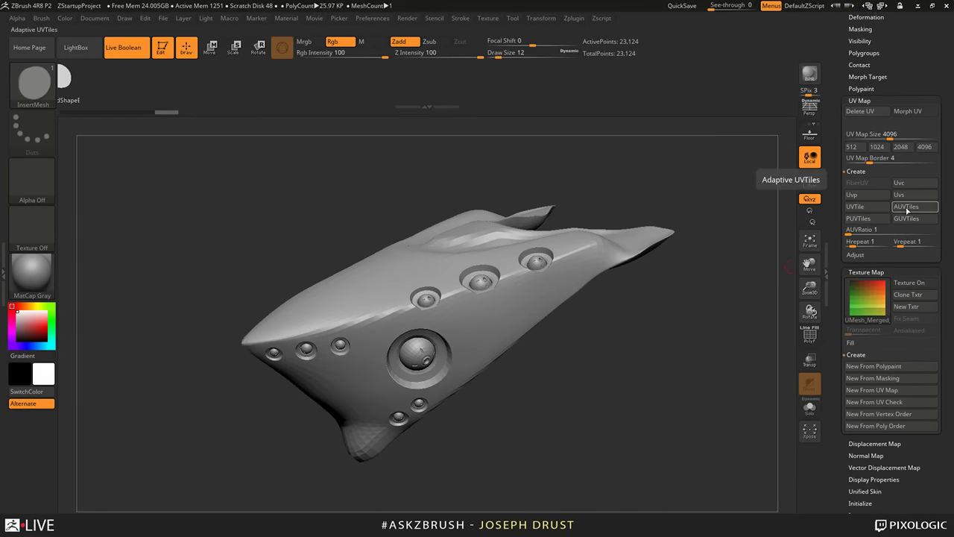
Step: Create the mesh's UVs with Adaptive UVTiles (AUVTiles) and generate a new texture from the UV map, inspecting it on the surface
{"action": "left_click", "coordinate": [907, 210]}
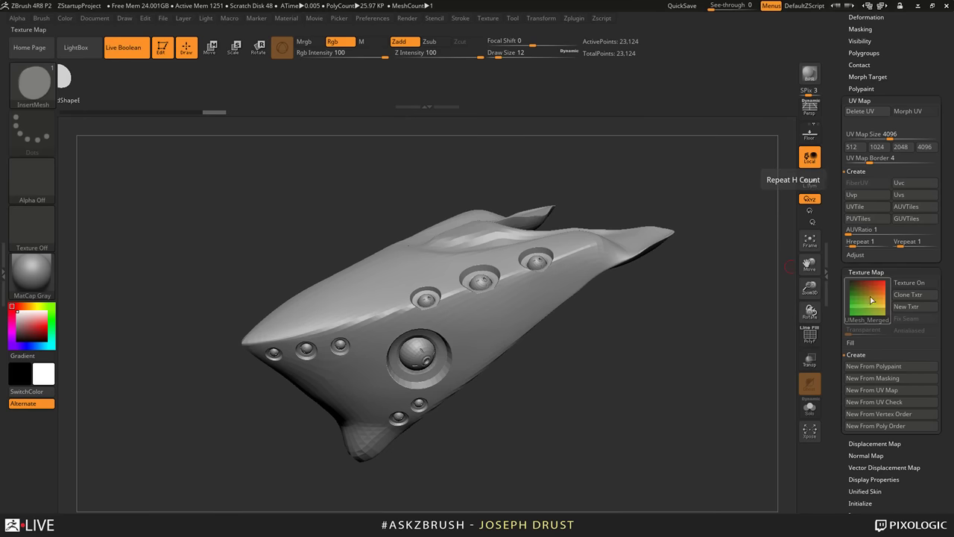
{"action": "left_click", "coordinate": [888, 390]}
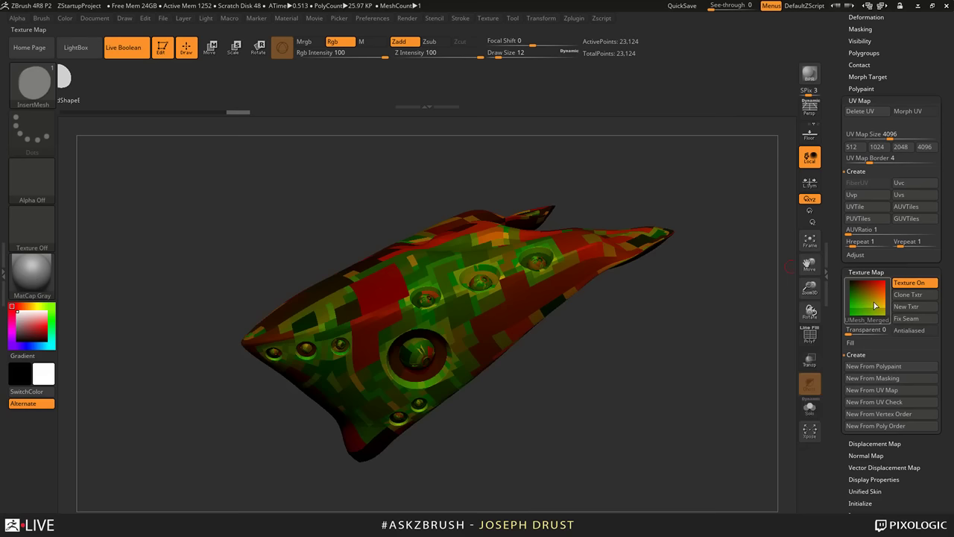
{"action": "left_click_drag", "start_coordinate": [653, 413], "coordinate": [647, 386]}
{"action": "left_click_drag", "start_coordinate": [771, 328], "coordinate": [707, 353]}
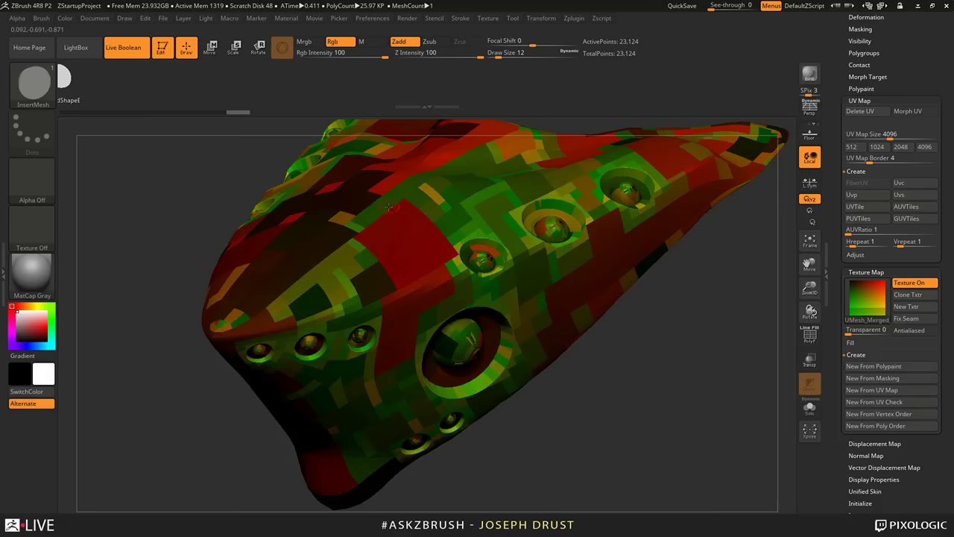
{"action": "left_click_drag", "start_coordinate": [522, 406], "coordinate": [494, 354]}
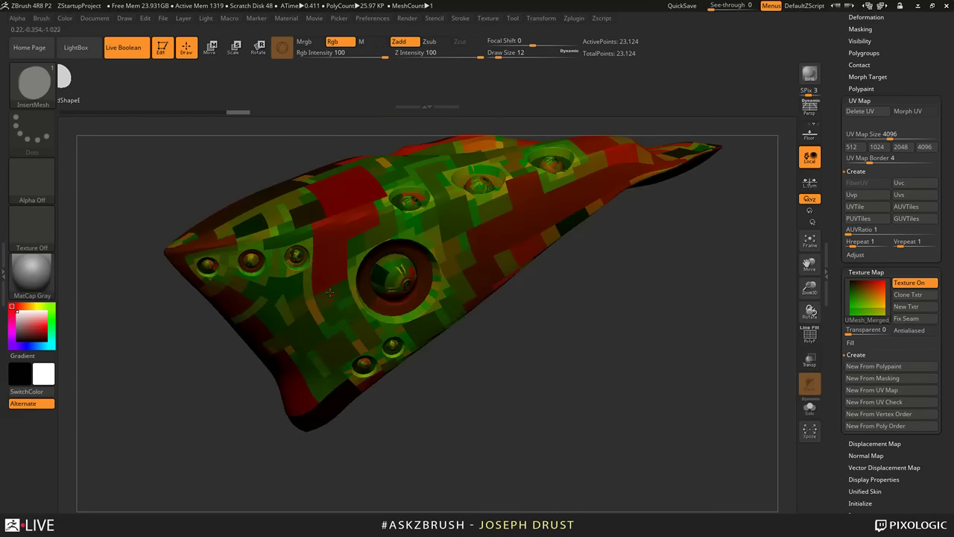
{"action": "left_click_drag", "start_coordinate": [564, 331], "coordinate": [640, 313], "text": "alt"}
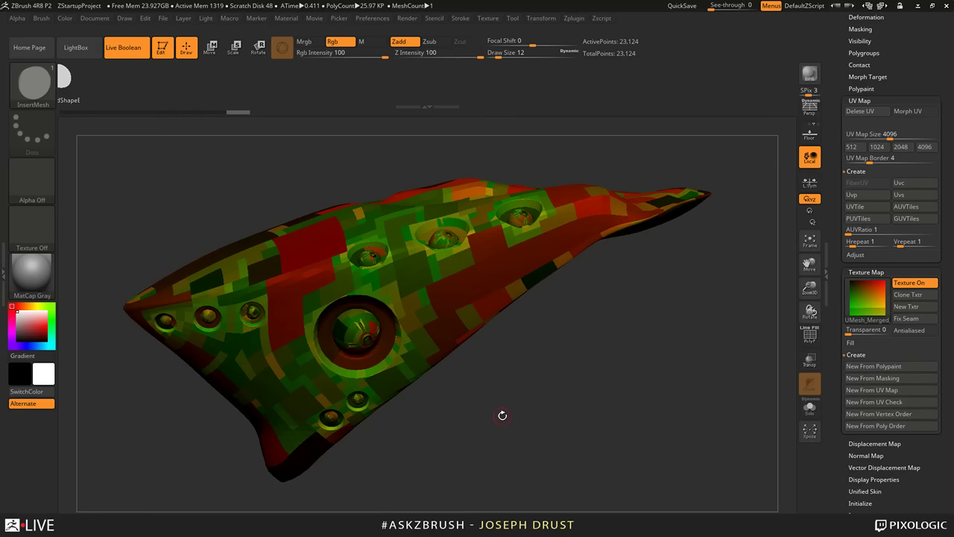
{"action": "left_click_drag", "start_coordinate": [503, 415], "coordinate": [557, 331]}
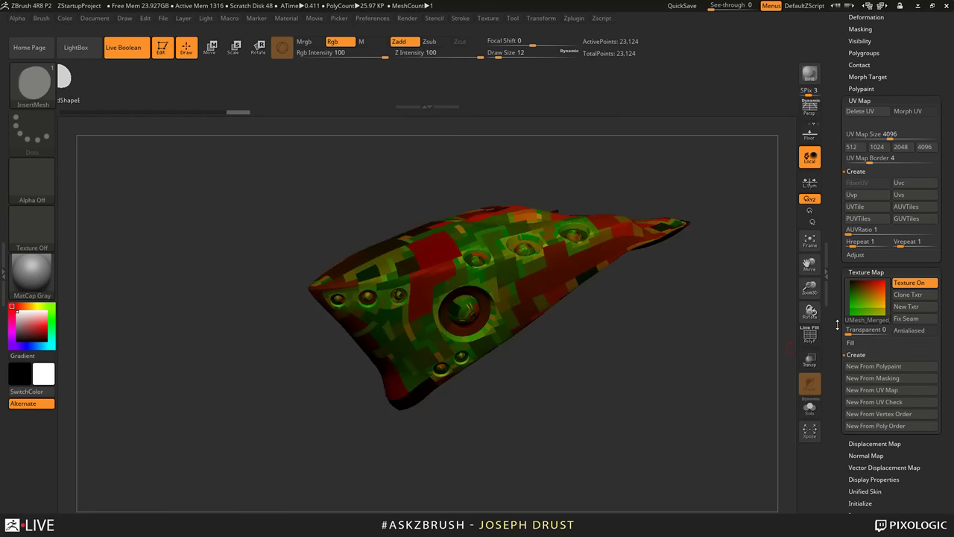
Step: Turn off the texture display and switch to the Merged_ZRemesher tool with 17 subtools
{"action": "left_click", "coordinate": [915, 283]}
{"action": "mouse_move", "coordinate": [779, 290]}
{"action": "left_mouse_down"}
{"action": "mouse_move", "coordinate": [763, 357]}
{"action": "mouse_move", "coordinate": [788, 280]}
{"action": "left_mouse_up"}
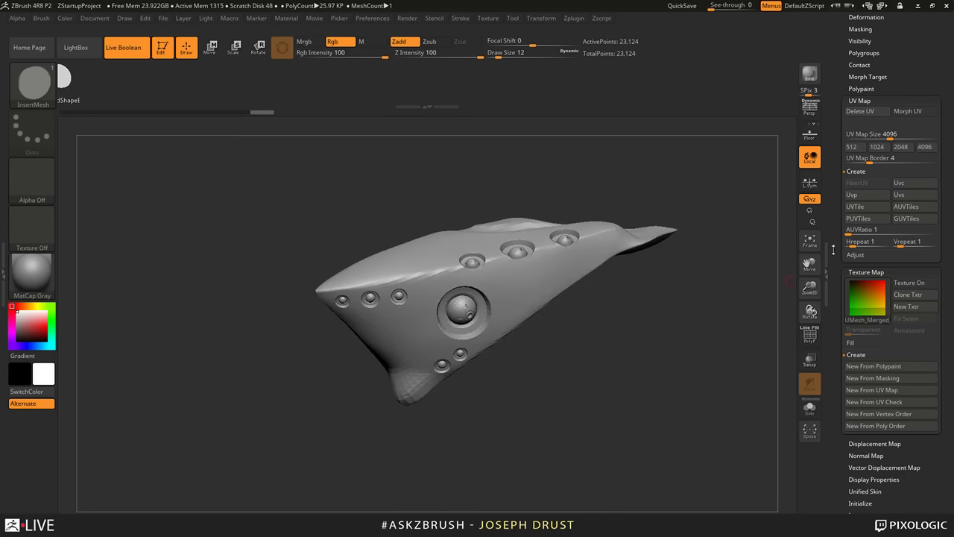
{"action": "left_click_drag", "start_coordinate": [833, 250], "coordinate": [810, 311]}
{"action": "left_click_drag", "start_coordinate": [840, 227], "coordinate": [838, 304]}
{"action": "scroll", "coordinate": [839, 303], "scroll_direction": "up", "scroll_amount": 3}
{"action": "left_click", "coordinate": [915, 243]}
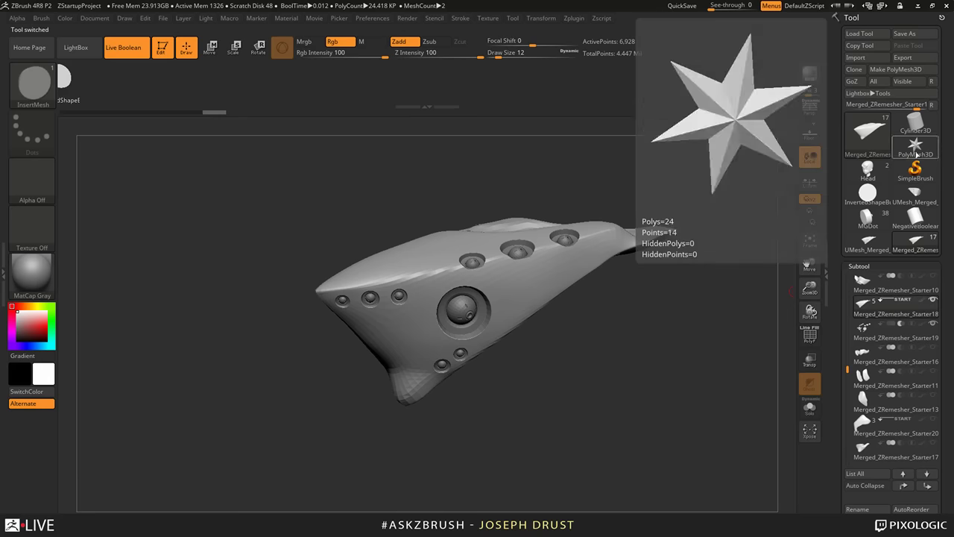
{"action": "mouse_move", "coordinate": [917, 154]}
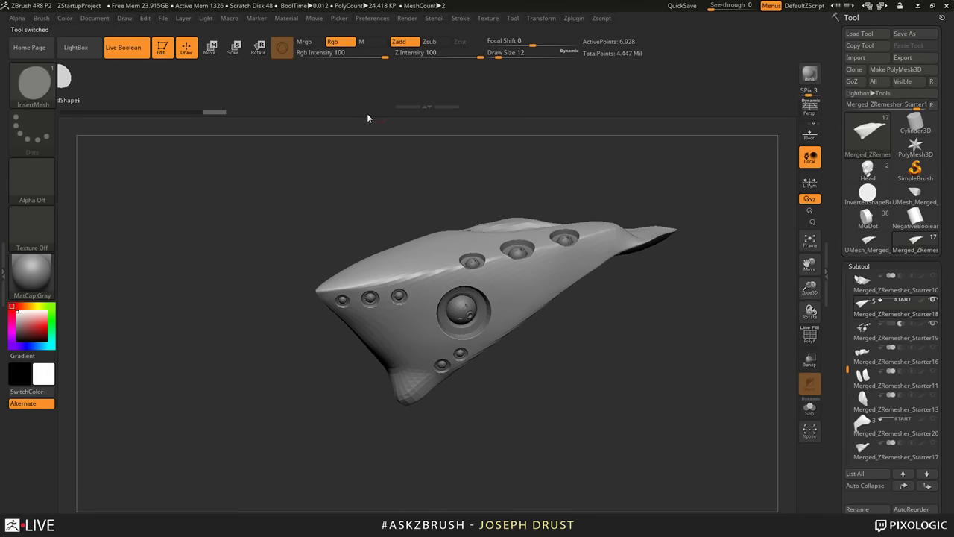
Step: Open another project file and switch to its helmet bust, the Merged_ZRemesher tool with 16 subtools
{"action": "left_click", "coordinate": [162, 18]}
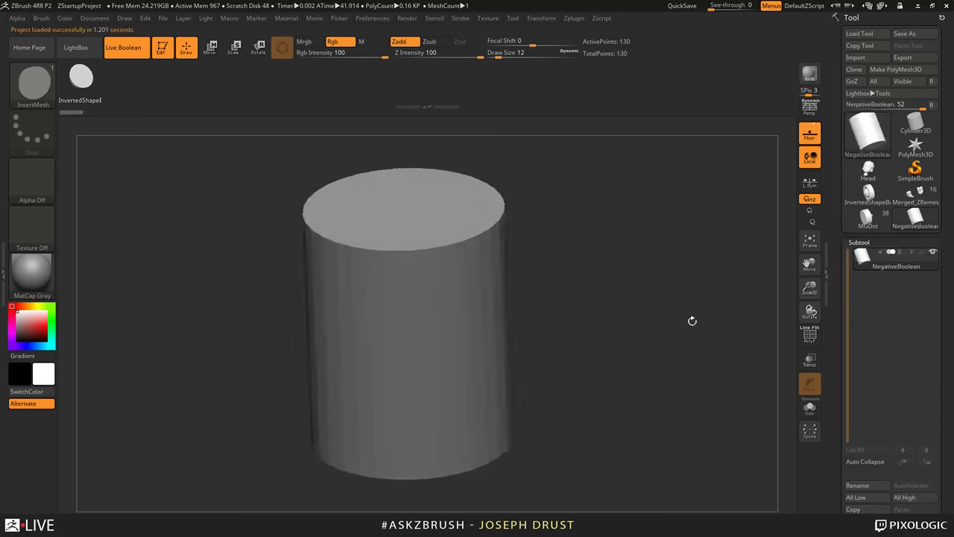
{"action": "left_click", "coordinate": [913, 198]}
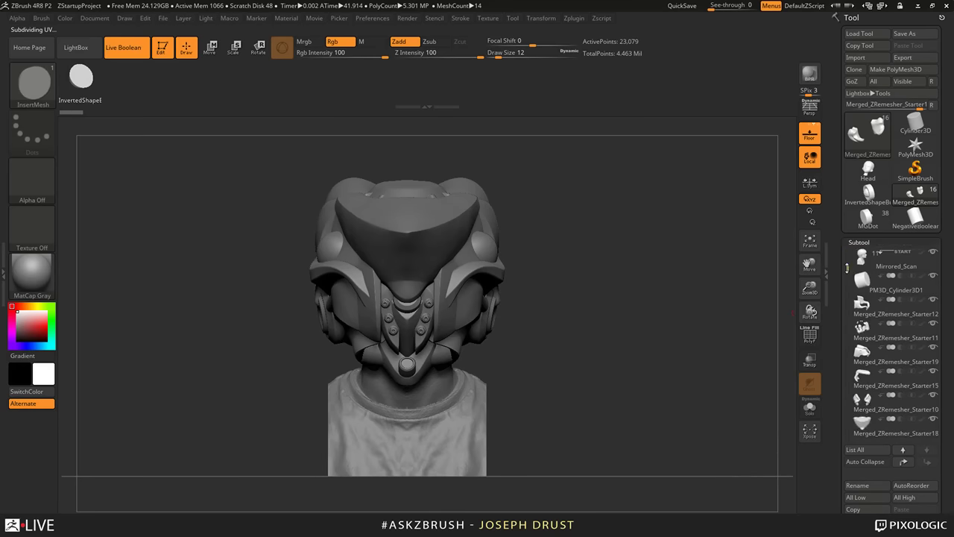
{"action": "left_click_drag", "start_coordinate": [847, 252], "coordinate": [846, 270]}
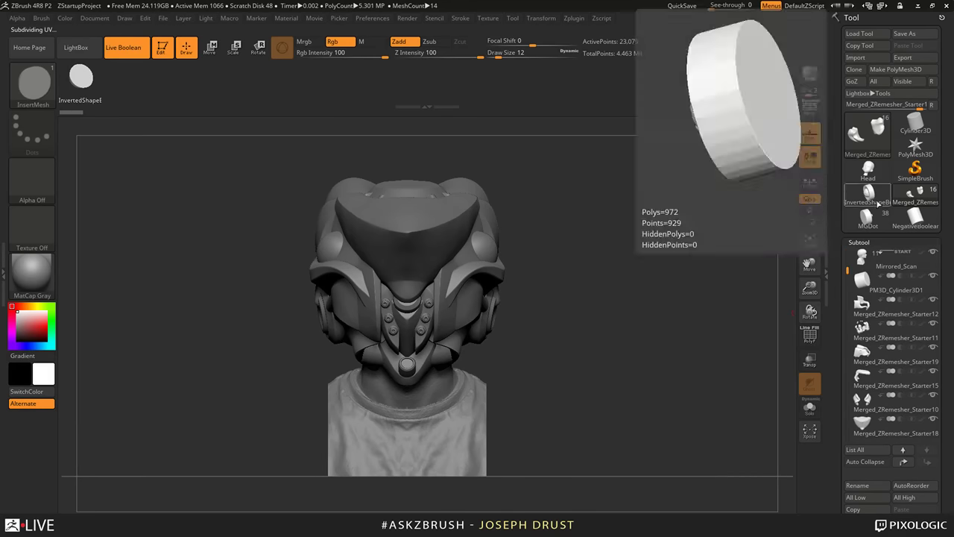
Step: Switch to the PolyMesh3D star and back to the helmet bust, and look over the bust and its subtool list
{"action": "left_click", "coordinate": [914, 147]}
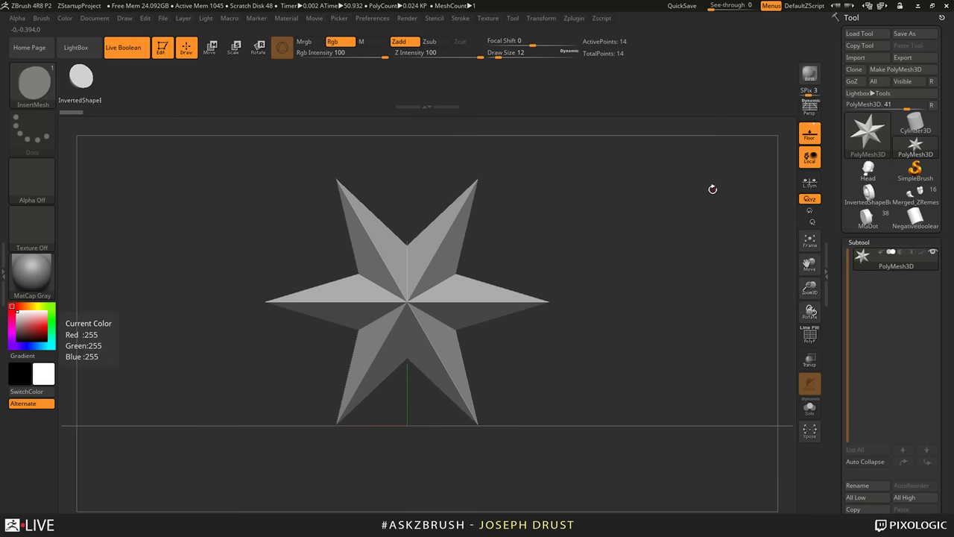
{"action": "left_click", "coordinate": [915, 193]}
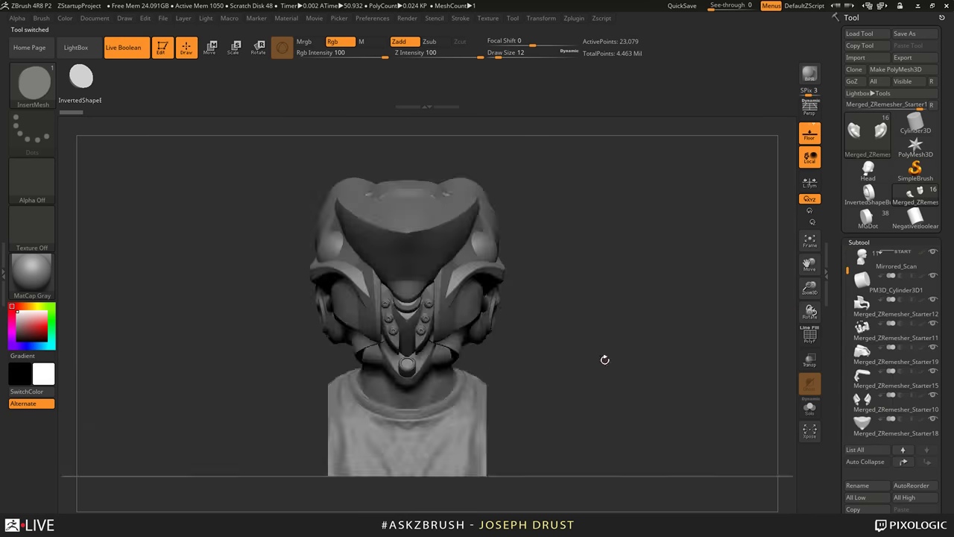
{"action": "left_click_drag", "start_coordinate": [604, 360], "coordinate": [649, 264]}
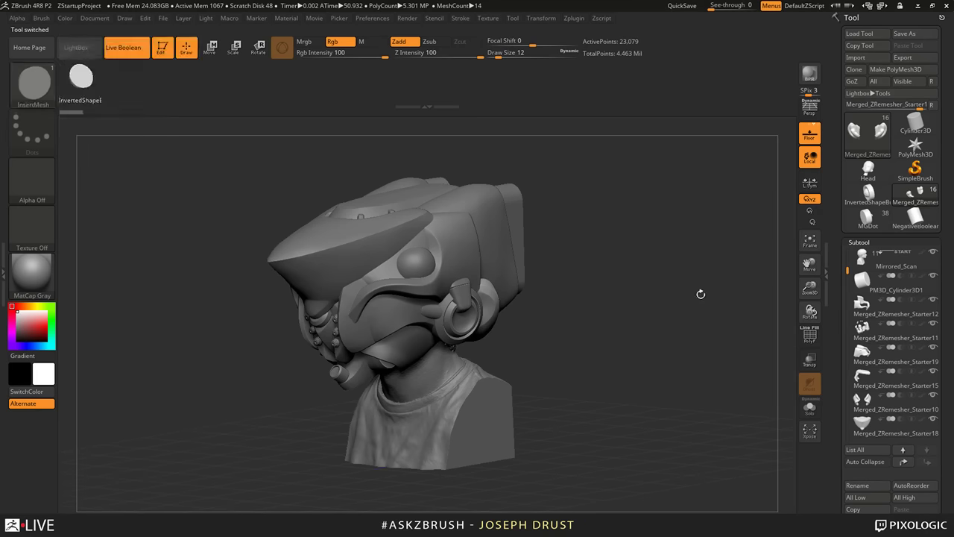
{"action": "left_click_drag", "start_coordinate": [847, 269], "coordinate": [847, 241]}
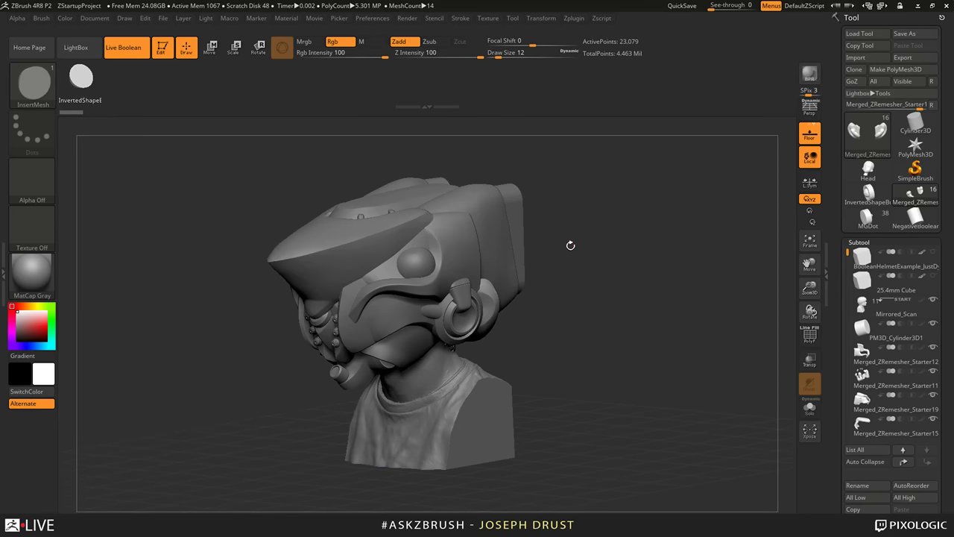
Step: Append a PolyMesh3D star to the helmet bust and initialize it as a cube with QCube
{"action": "mouse_move", "coordinate": [570, 245]}
{"action": "left_mouse_down"}
{"action": "mouse_move", "coordinate": [628, 291]}
{"action": "mouse_move", "coordinate": [638, 287]}
{"action": "left_mouse_up"}
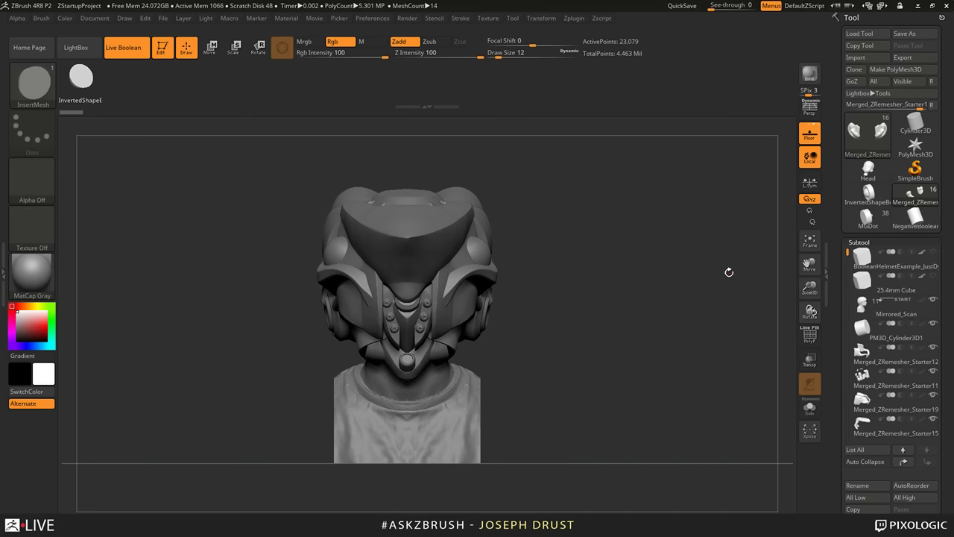
{"action": "left_click_drag", "start_coordinate": [729, 272], "coordinate": [790, 328]}
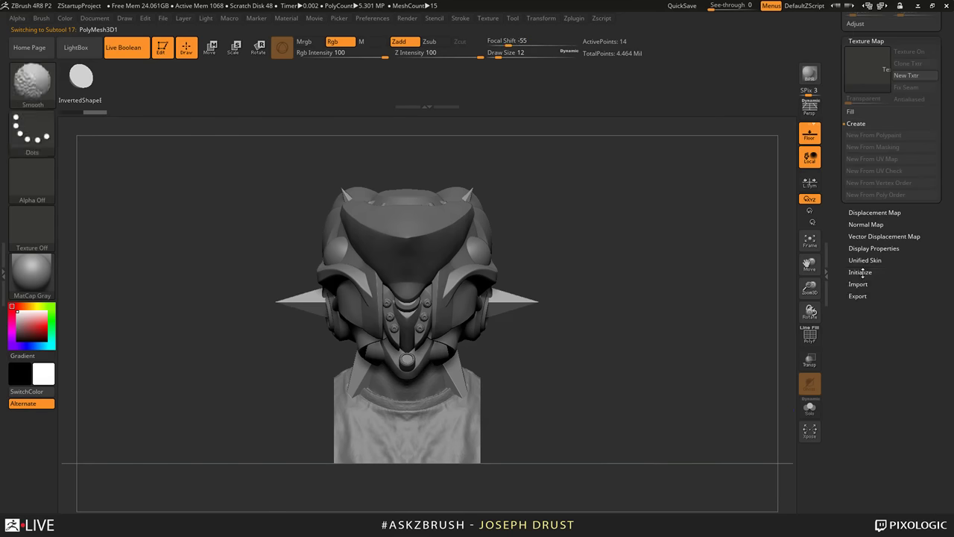
{"action": "left_click", "coordinate": [861, 272]}
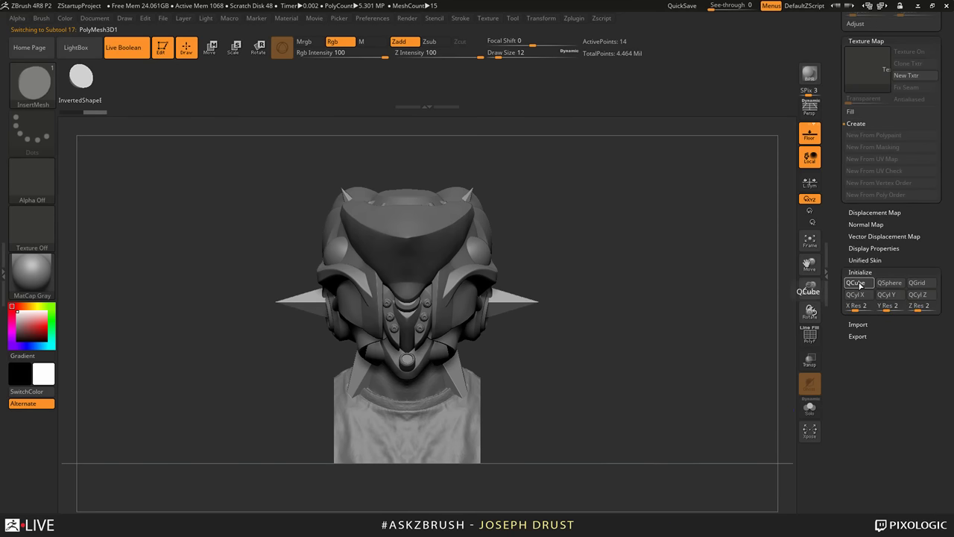
{"action": "left_click", "coordinate": [859, 285]}
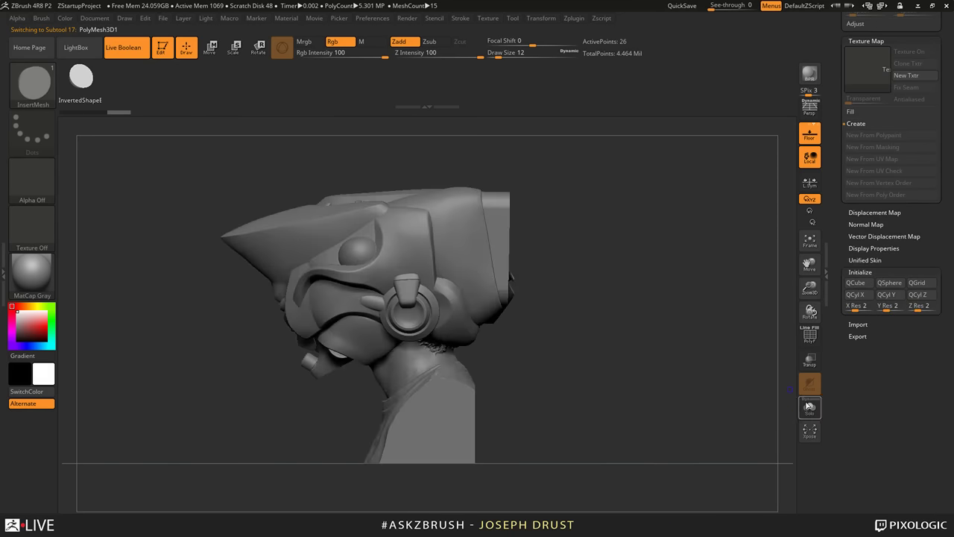
Step: Display the bust in ghost transparency, move the cube down from the helmet into the torso, and turn transparency off again
{"action": "left_click", "coordinate": [811, 365]}
{"action": "left_click_drag", "start_coordinate": [663, 311], "coordinate": [663, 373]}
{"action": "key", "text": "w"}
{"action": "left_click_drag", "start_coordinate": [407, 302], "coordinate": [387, 302]}
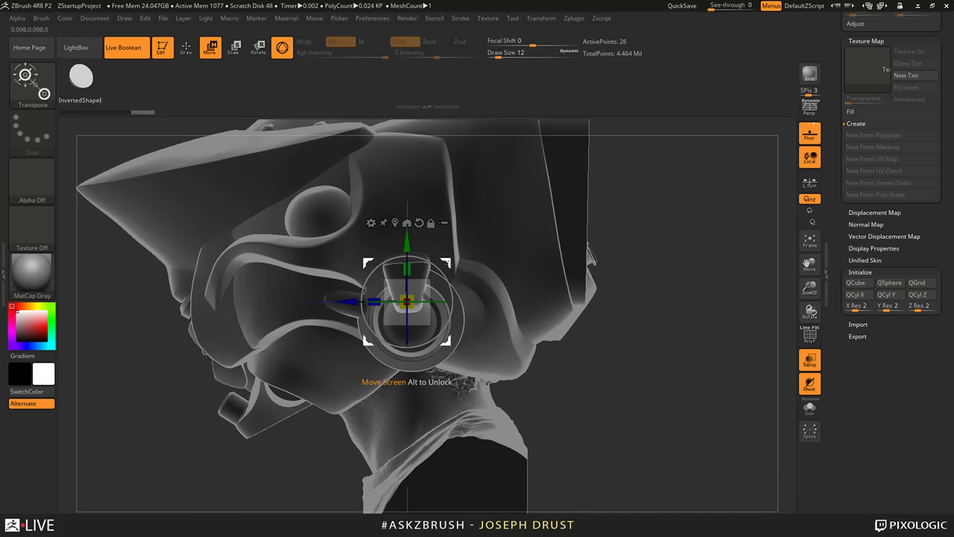
{"action": "left_click_drag", "start_coordinate": [448, 263], "coordinate": [455, 231]}
{"action": "left_click_drag", "start_coordinate": [638, 434], "coordinate": [596, 444]}
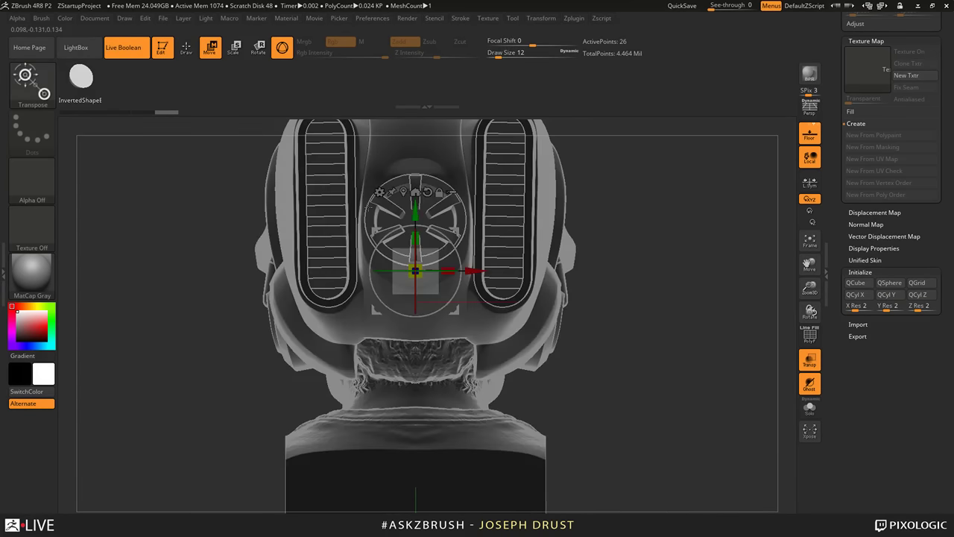
{"action": "left_click_drag", "start_coordinate": [602, 351], "coordinate": [716, 365]}
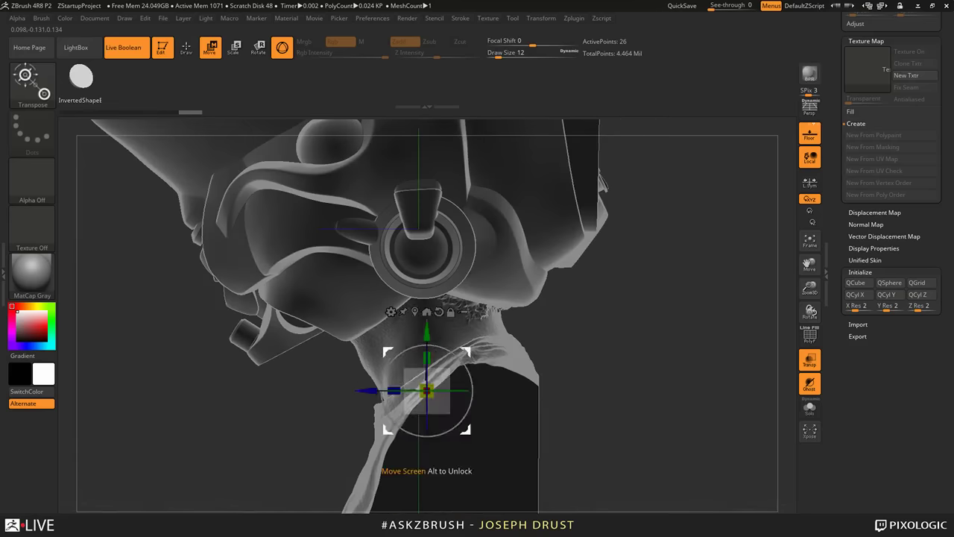
{"action": "left_click_drag", "start_coordinate": [464, 348], "coordinate": [492, 407]}
{"action": "left_click_drag", "start_coordinate": [653, 376], "coordinate": [657, 366], "text": "alt"}
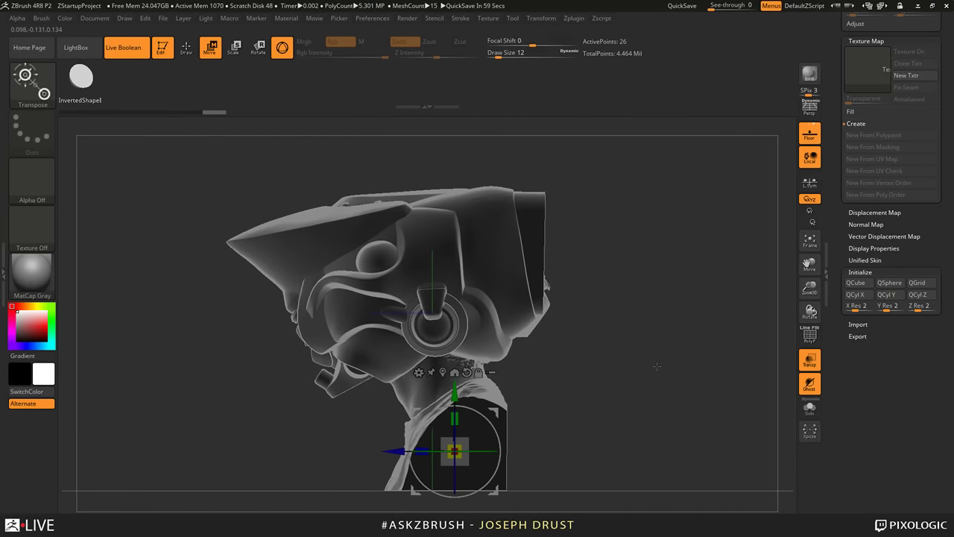
{"action": "left_click_drag", "start_coordinate": [656, 366], "coordinate": [745, 358]}
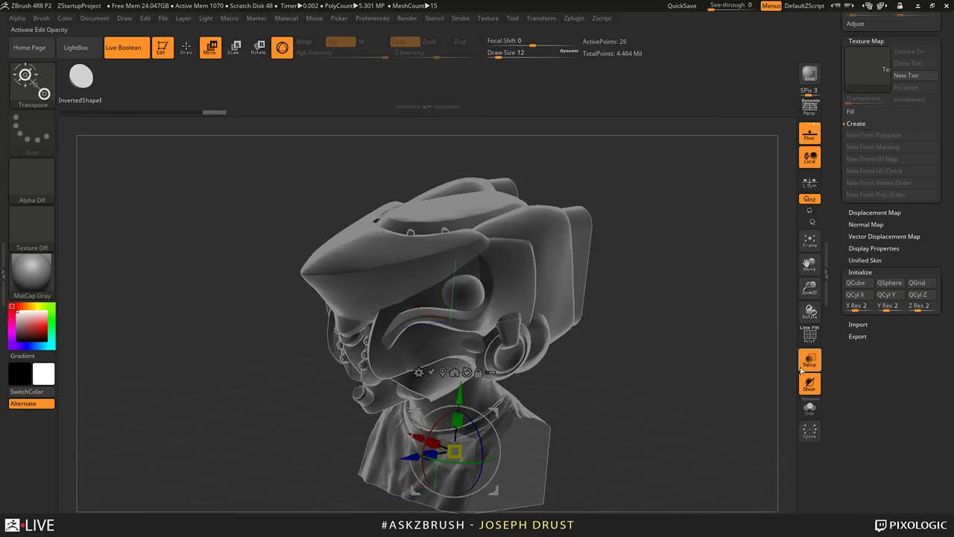
{"action": "left_click", "coordinate": [810, 360]}
Step: Set the cube subtool PolyMesh3D1 to Boolean subtraction, view the bust from the front, and return to Draw mode
{"action": "left_click_drag", "start_coordinate": [837, 146], "coordinate": [833, 216]}
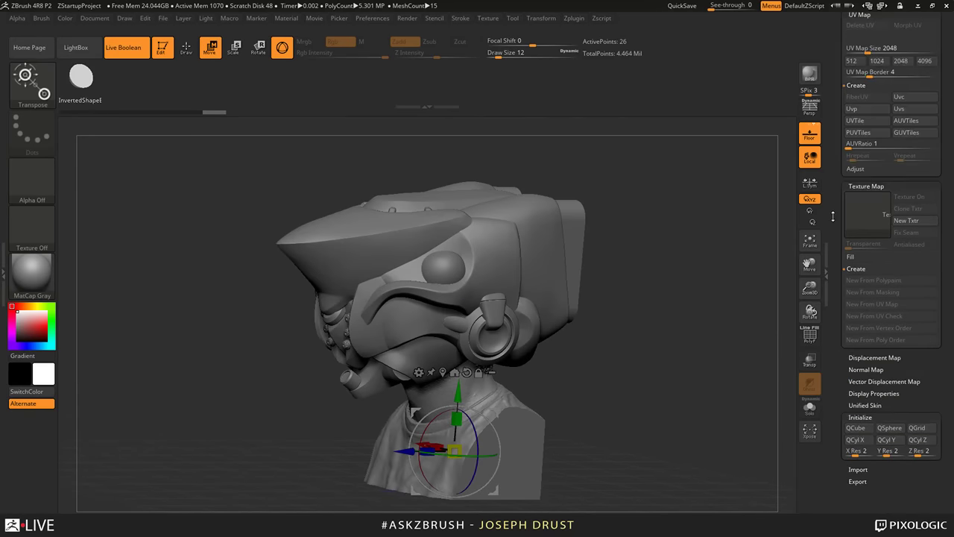
{"action": "scroll", "coordinate": [833, 216], "scroll_direction": "up", "scroll_amount": 5}
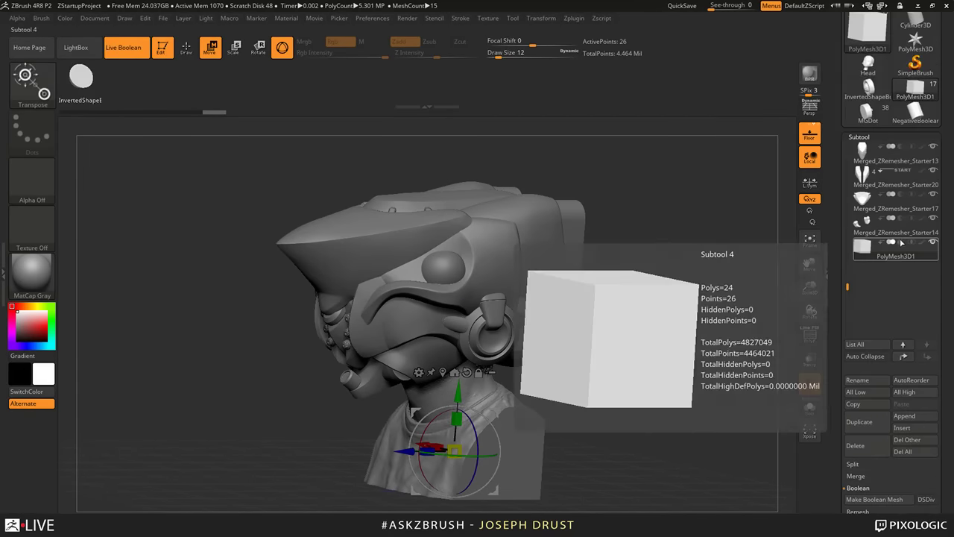
{"action": "left_click_drag", "start_coordinate": [693, 222], "coordinate": [477, 227]}
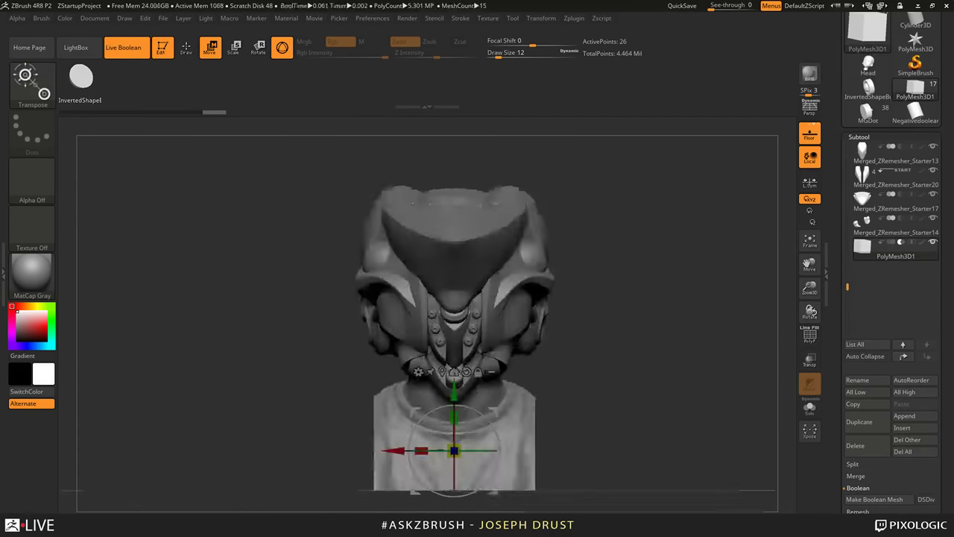
{"action": "left_click", "coordinate": [190, 56]}
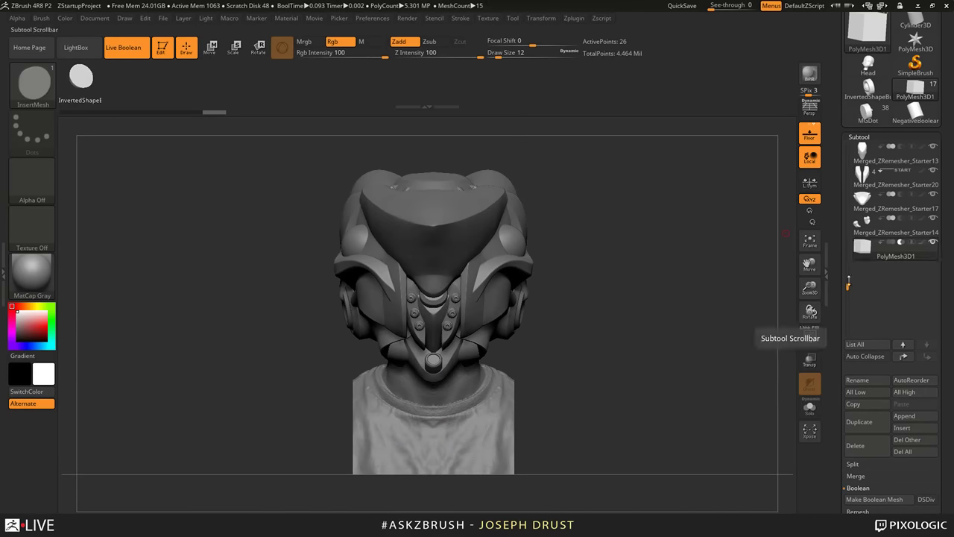
Step: Mark the Merged_ZRemesher_Starter17 subtool as a Start group and review the other groups in the subtool list
{"action": "left_click_drag", "start_coordinate": [847, 282], "coordinate": [847, 261]}
{"action": "mouse_move", "coordinate": [886, 224]}
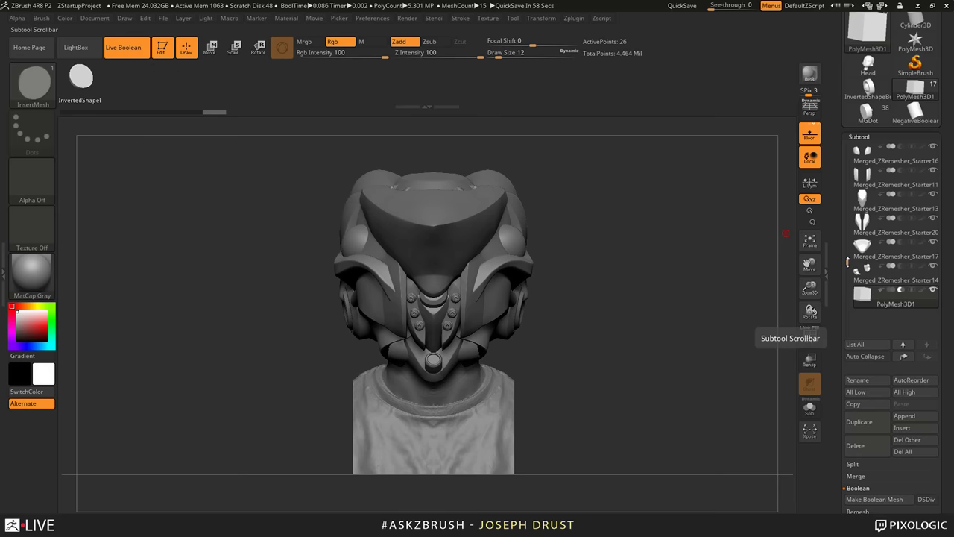
{"action": "mouse_move", "coordinate": [894, 301]}
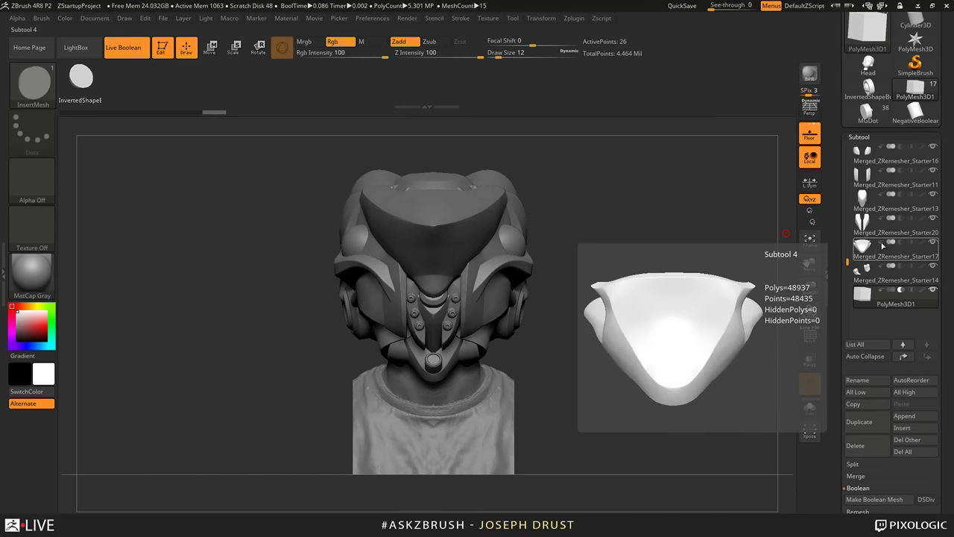
{"action": "mouse_move", "coordinate": [881, 257]}
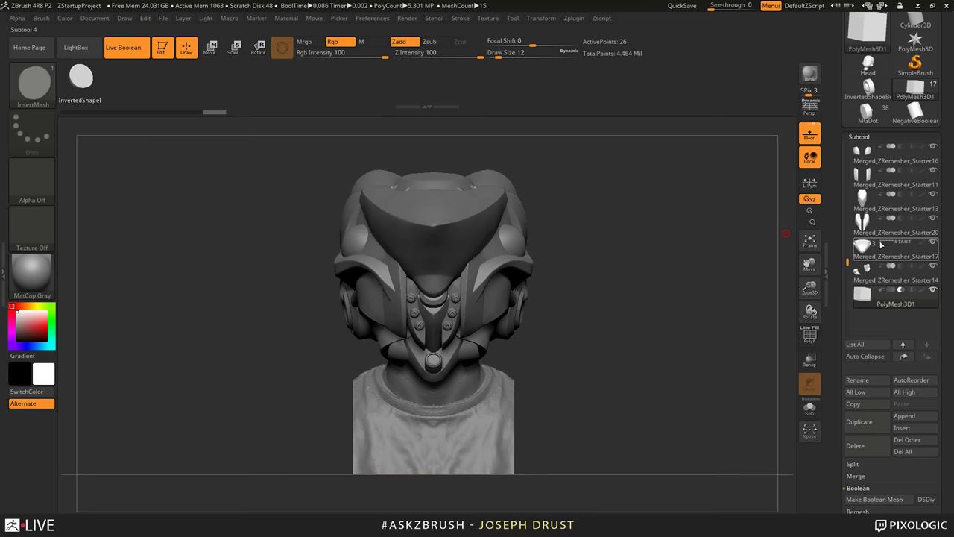
{"action": "left_click_drag", "start_coordinate": [847, 262], "coordinate": [848, 145]}
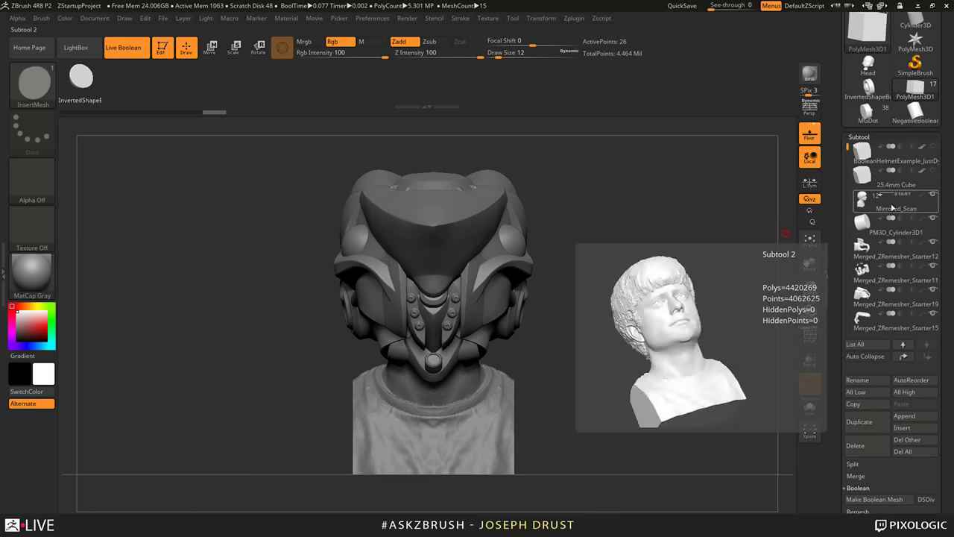
{"action": "left_click_drag", "start_coordinate": [848, 147], "coordinate": [848, 260]}
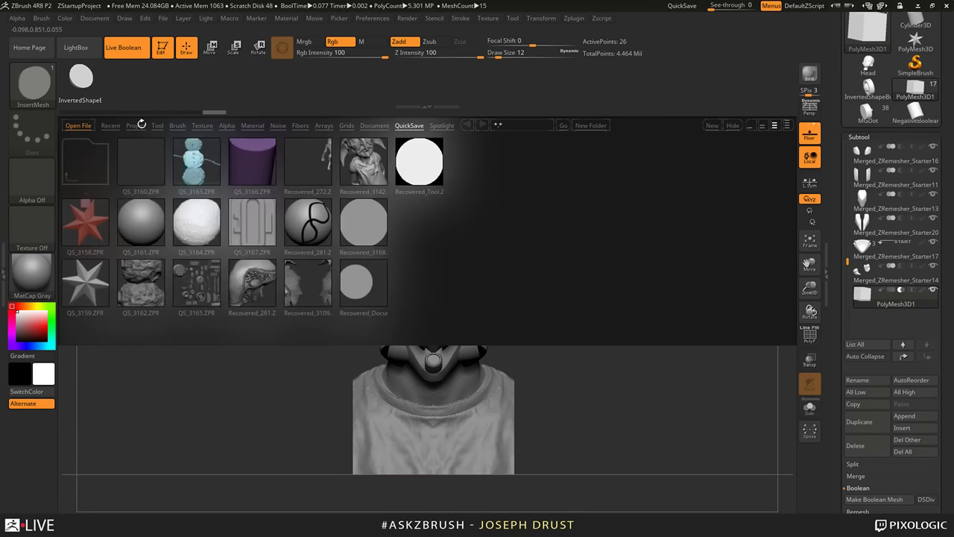
Step: Look through the Boolean example projects in LightBox, including ComputerCaseFan.ZPR, and return to the helmet bust
{"action": "left_click", "coordinate": [139, 126]}
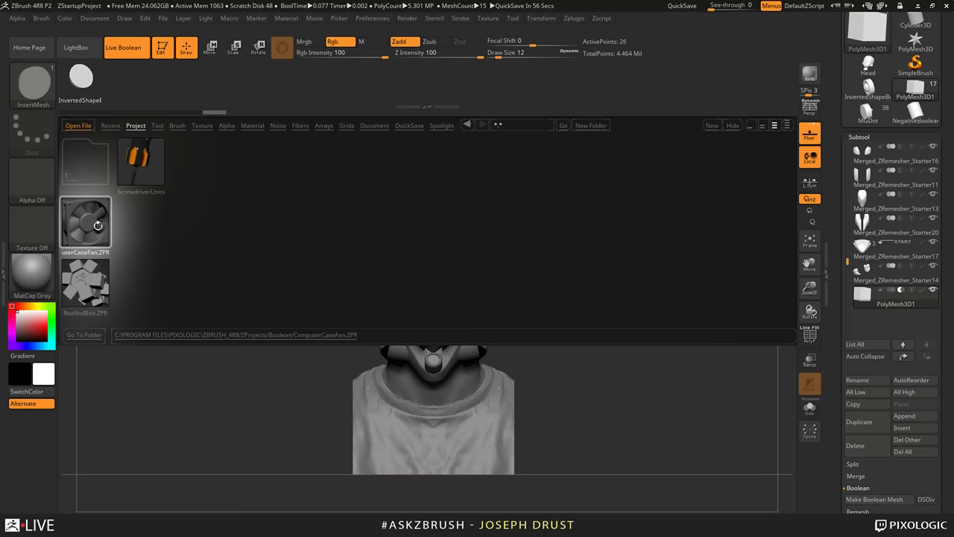
{"action": "double_click", "coordinate": [98, 225]}
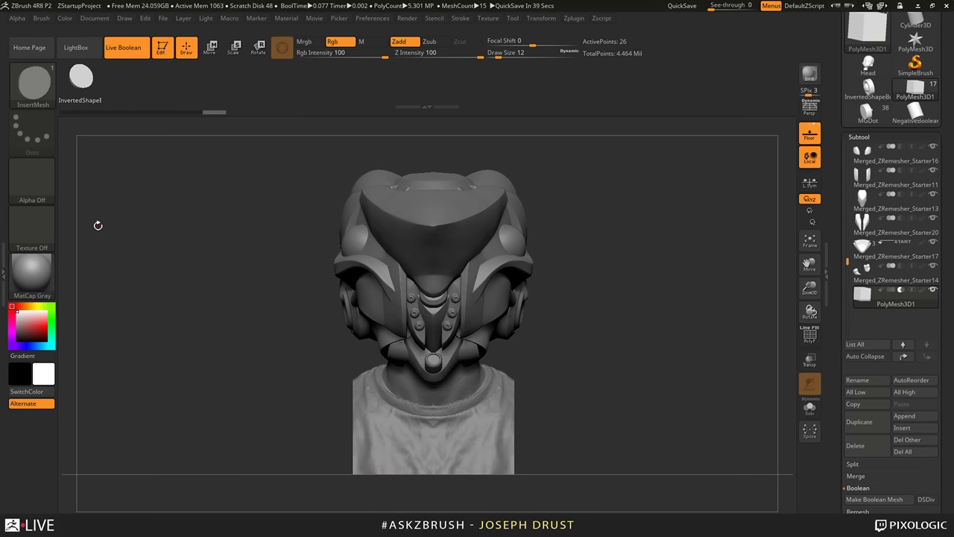
{"action": "left_click", "coordinate": [434, 18]}
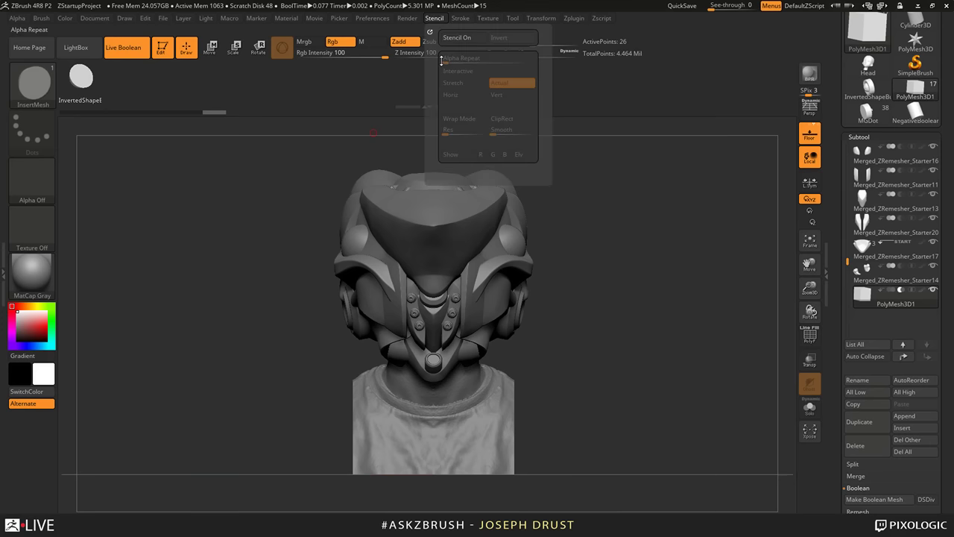
{"action": "left_click", "coordinate": [407, 17]}
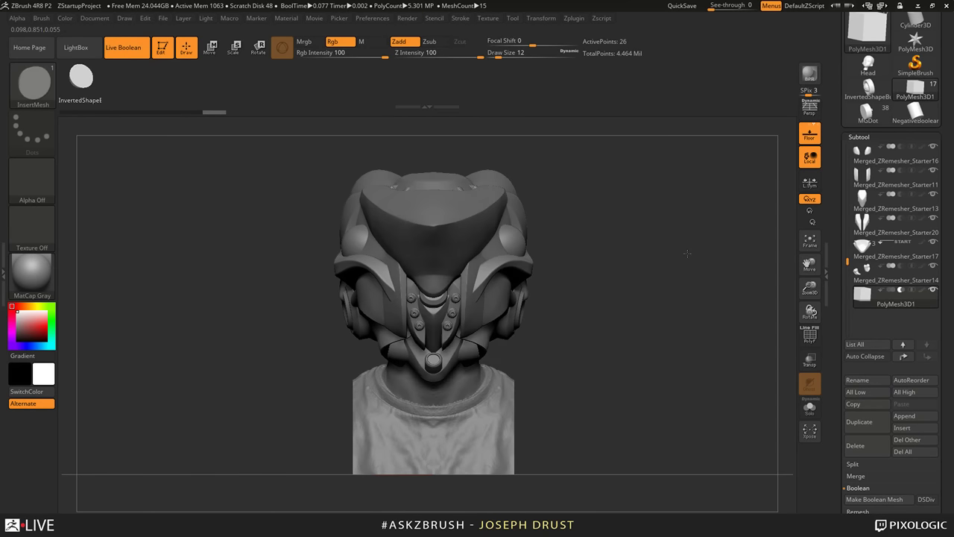
Step: Choose the IMM ModelKit insert brush and view the helmet bust from the side
{"action": "key", "text": "b"}
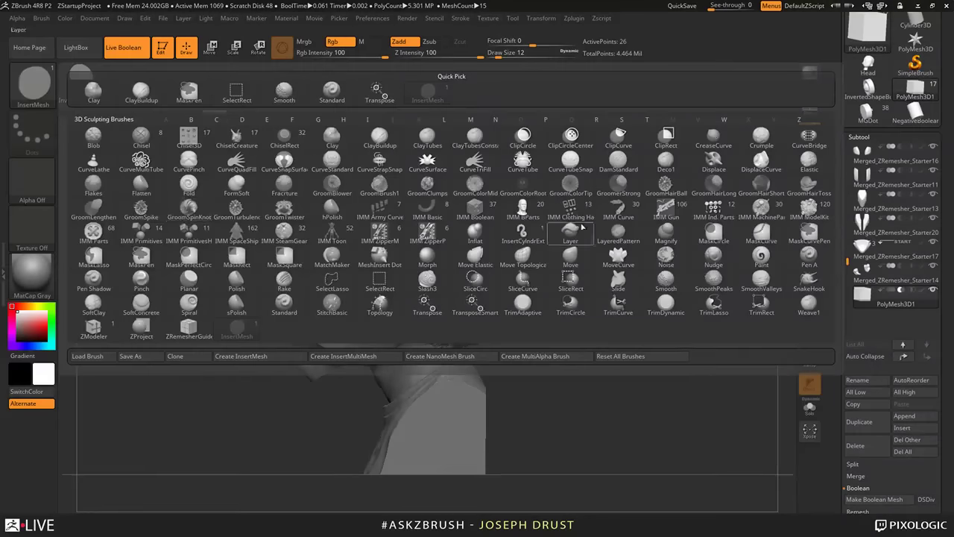
{"action": "left_click", "coordinate": [806, 217]}
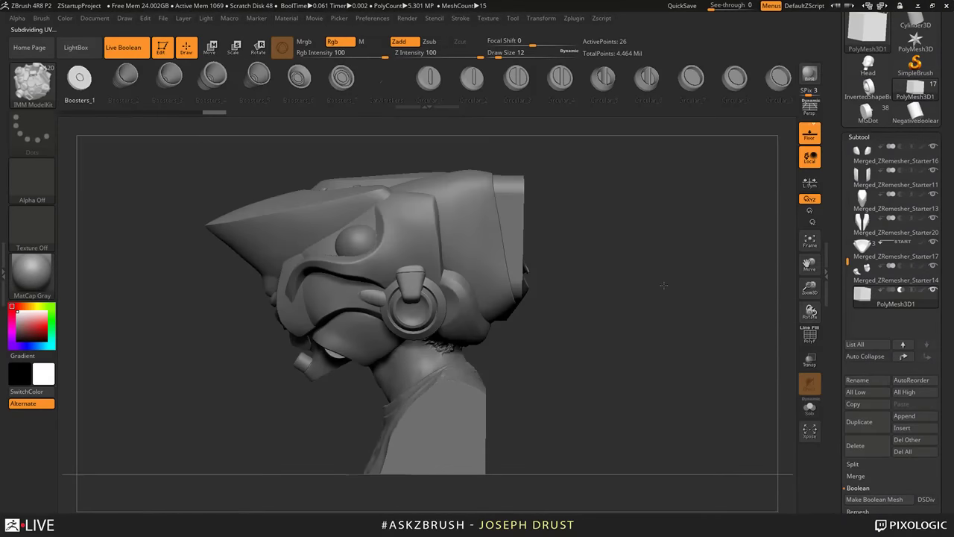
{"action": "left_click_drag", "start_coordinate": [662, 285], "coordinate": [701, 277], "text": "alt"}
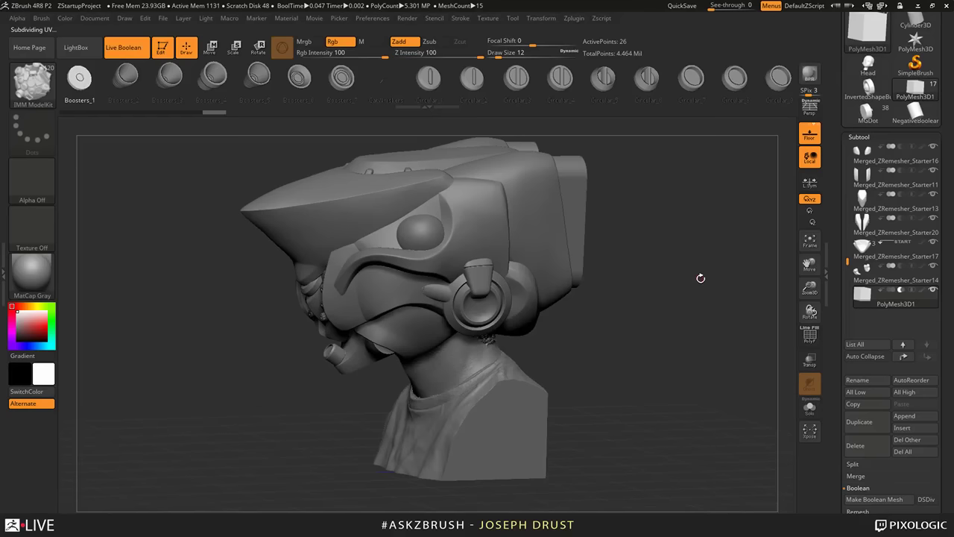
{"action": "left_click_drag", "start_coordinate": [660, 229], "coordinate": [715, 231]}
Step: Choose the IMM Boolean brush and pick its BallRadar insert
{"action": "key", "text": "b"}
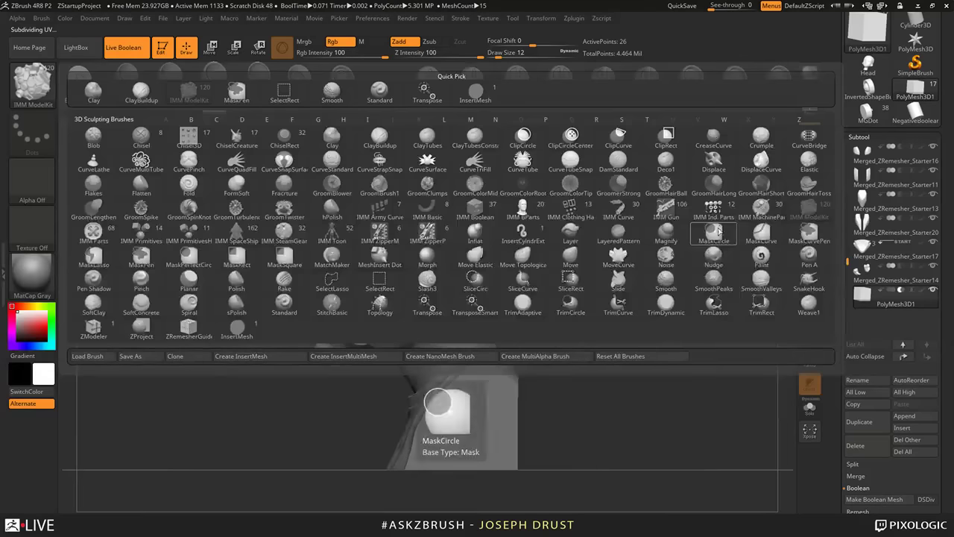
{"action": "left_click", "coordinate": [551, 208]}
{"action": "mouse_move", "coordinate": [692, 408]}
{"action": "left_mouse_down"}
{"action": "mouse_move", "coordinate": [686, 390]}
{"action": "mouse_move", "coordinate": [788, 204]}
{"action": "left_mouse_up"}
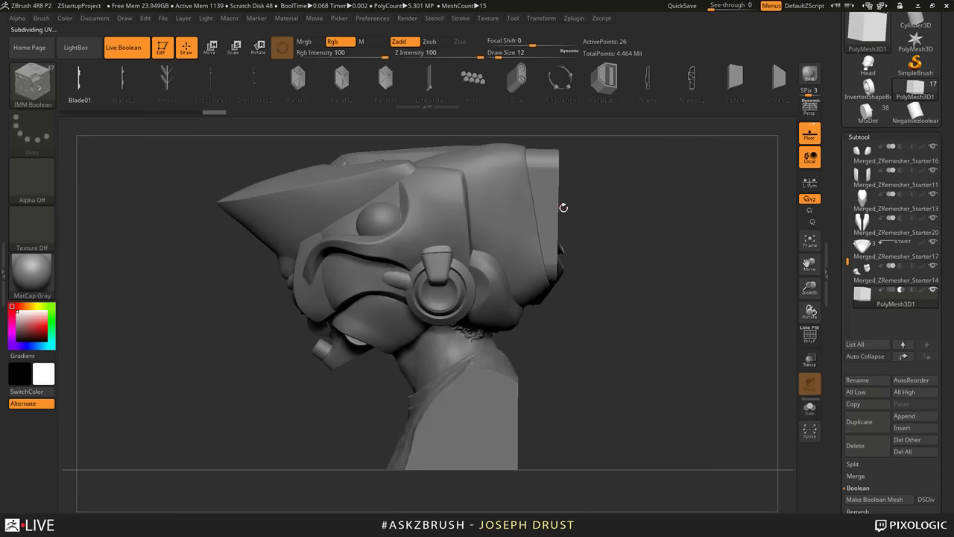
{"action": "key", "text": "m"}
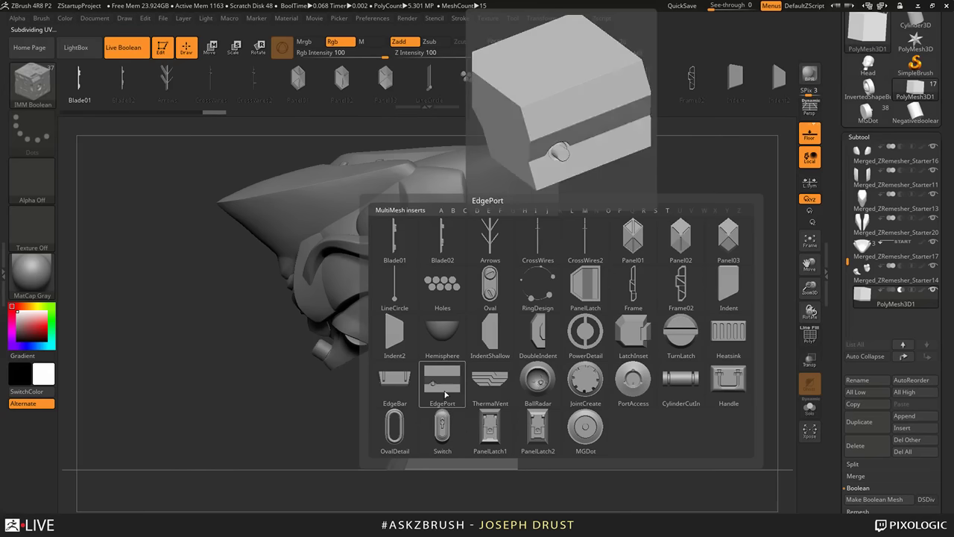
{"action": "left_click", "coordinate": [538, 380]}
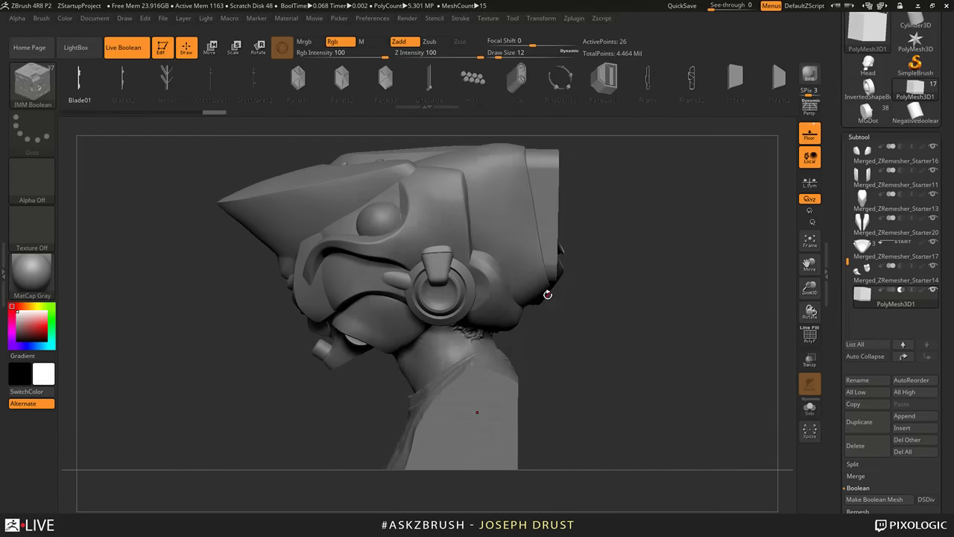
Step: Switch to the PolyMesh3D star tool and replace its mesh with the BallRadar insert using MeshFromBrush
{"action": "scroll", "coordinate": [915, 170], "scroll_direction": "up", "scroll_amount": 3}
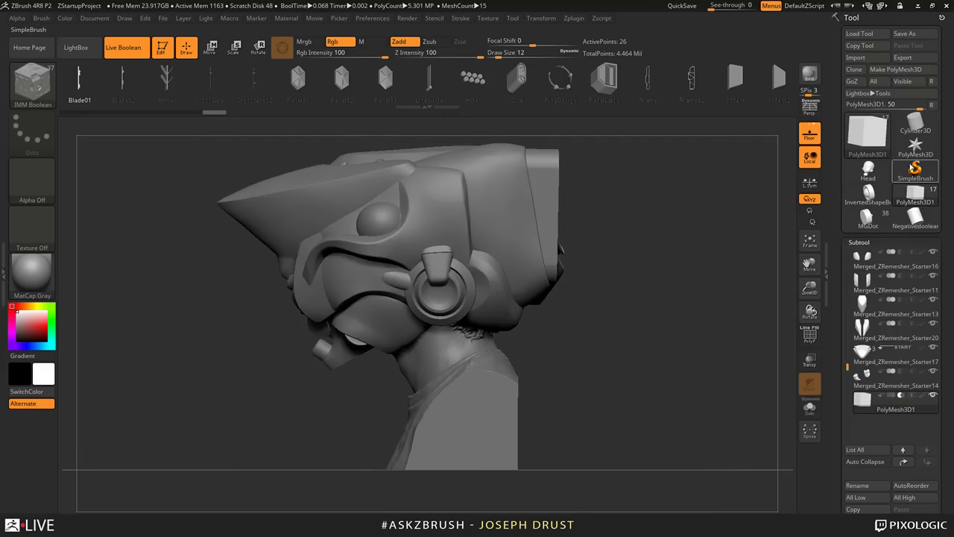
{"action": "left_click", "coordinate": [915, 170]}
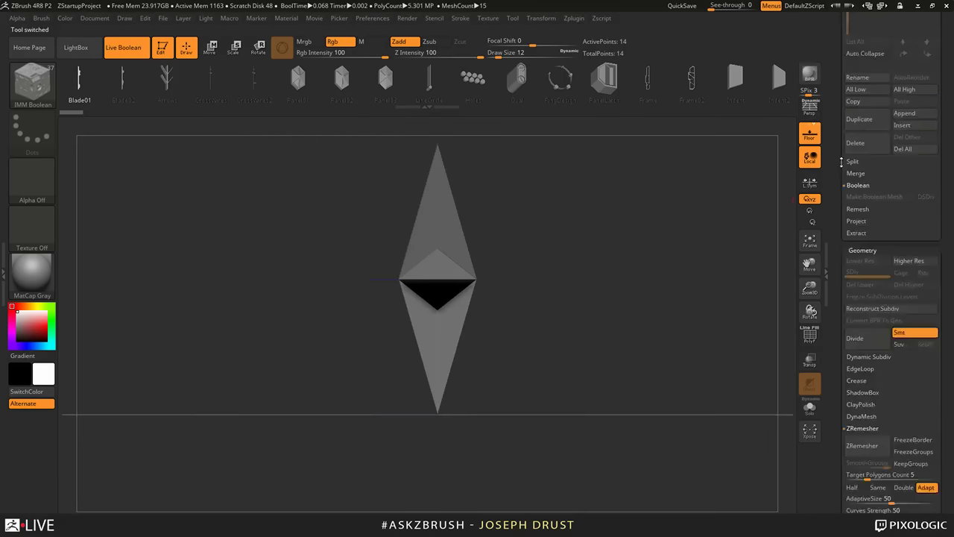
{"action": "scroll", "coordinate": [890, 259], "scroll_direction": "down", "scroll_amount": 8}
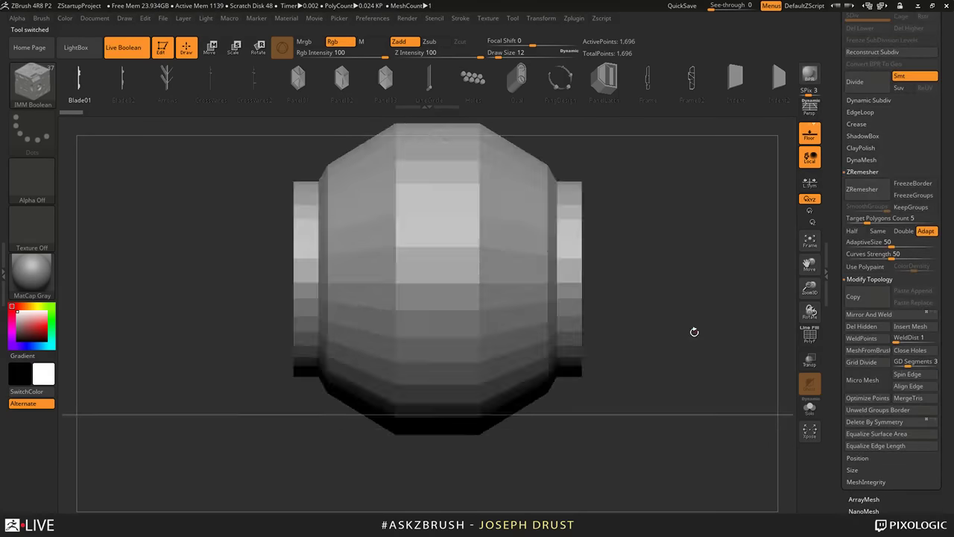
Step: Show the BallRadar mesh with PolyFrame and examine the polygroups inside its open end, then preview the InvertedShapeBuild tool
{"action": "left_click_drag", "start_coordinate": [692, 330], "coordinate": [677, 305]}
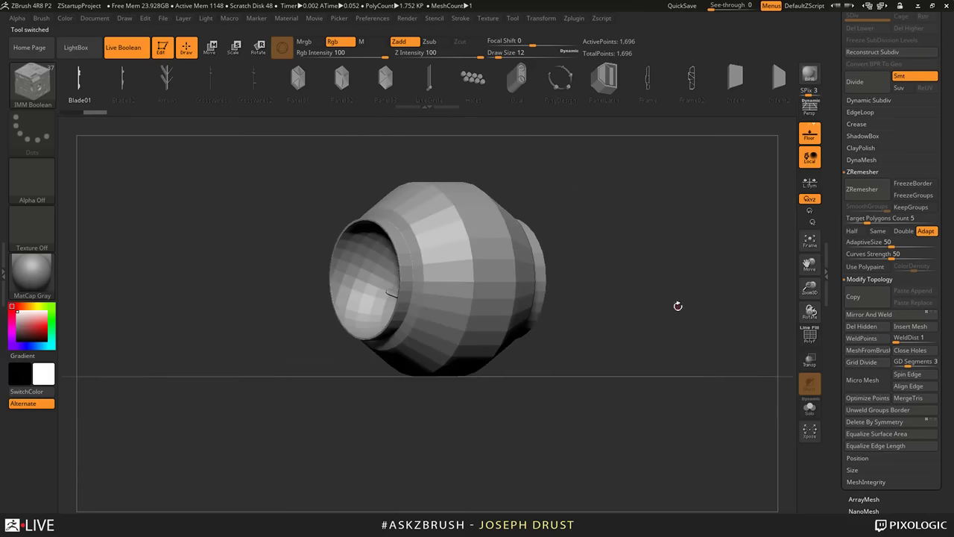
{"action": "left_click", "coordinate": [814, 343]}
{"action": "mouse_move", "coordinate": [738, 339]}
{"action": "left_mouse_down"}
{"action": "mouse_move", "coordinate": [700, 339]}
{"action": "mouse_move", "coordinate": [775, 336]}
{"action": "mouse_move", "coordinate": [681, 343]}
{"action": "mouse_move", "coordinate": [734, 305]}
{"action": "mouse_move", "coordinate": [693, 320]}
{"action": "mouse_move", "coordinate": [692, 334]}
{"action": "mouse_move", "coordinate": [690, 231]}
{"action": "mouse_move", "coordinate": [656, 254]}
{"action": "mouse_move", "coordinate": [649, 216]}
{"action": "left_mouse_up"}
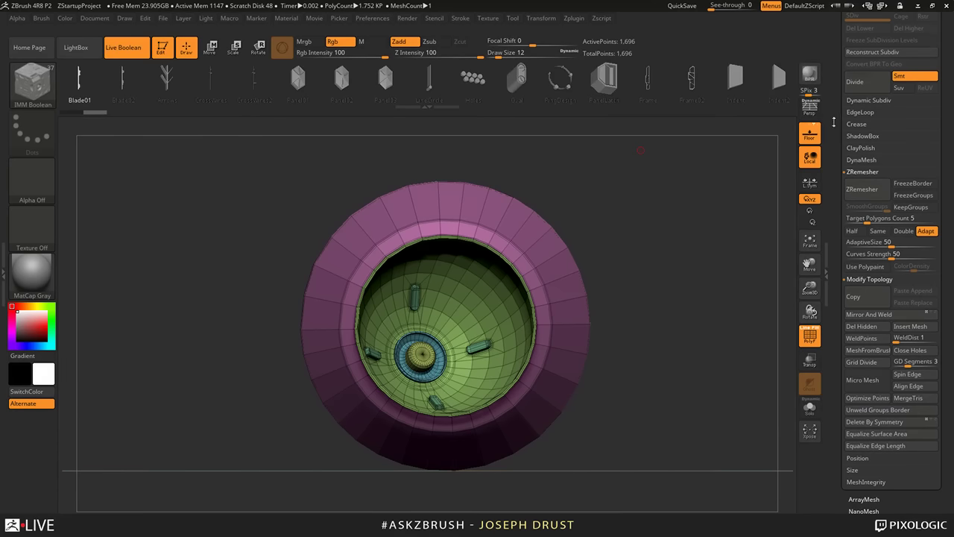
{"action": "left_click_drag", "start_coordinate": [833, 123], "coordinate": [850, 207]}
{"action": "left_click_drag", "start_coordinate": [837, 166], "coordinate": [839, 253]}
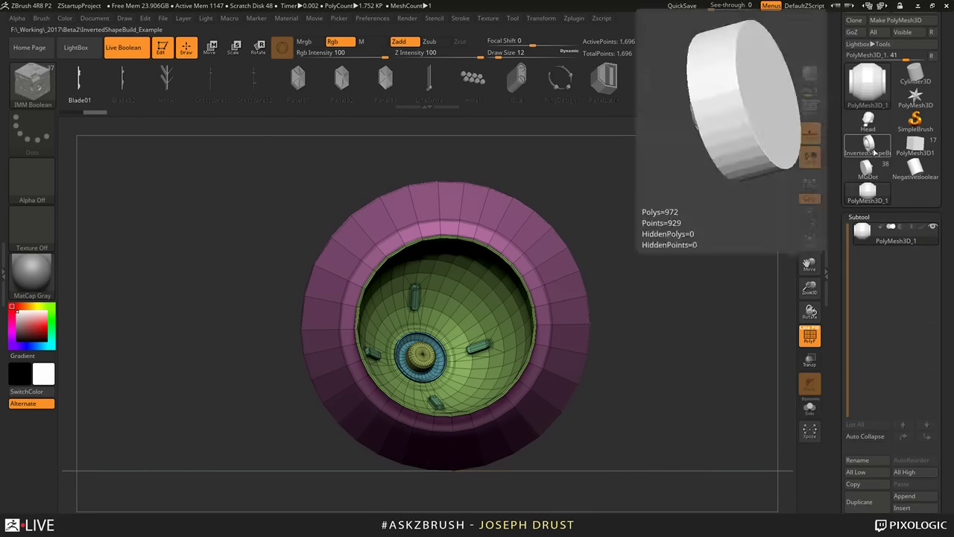
Step: Switch to the InvertedShapeBuild_Example tool, turn off PolyFrame, and create a new InsertMesh brush from its front-facing view
{"action": "left_click", "coordinate": [877, 151]}
{"action": "left_click_drag", "start_coordinate": [737, 289], "coordinate": [704, 276], "text": "alt"}
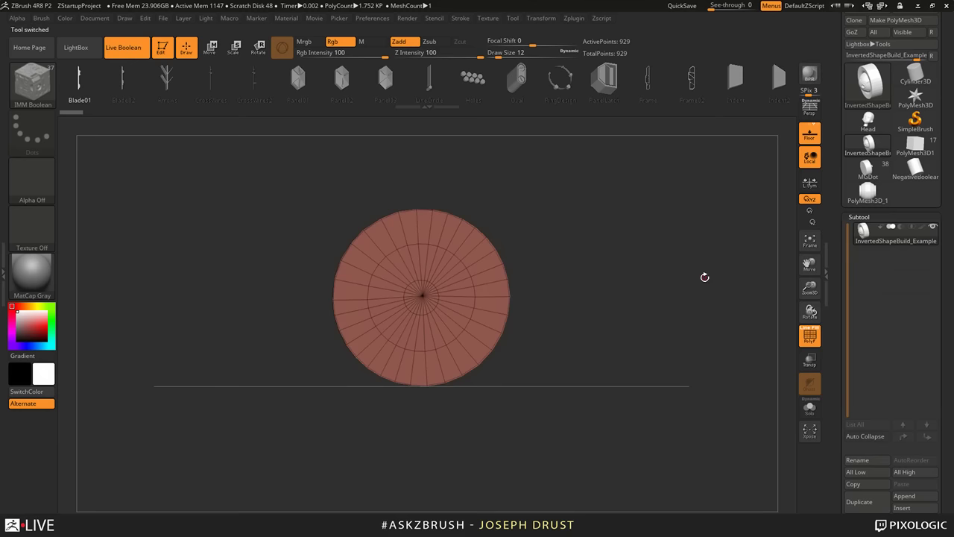
{"action": "key", "text": "shift+f"}
{"action": "left_click", "coordinate": [41, 18]}
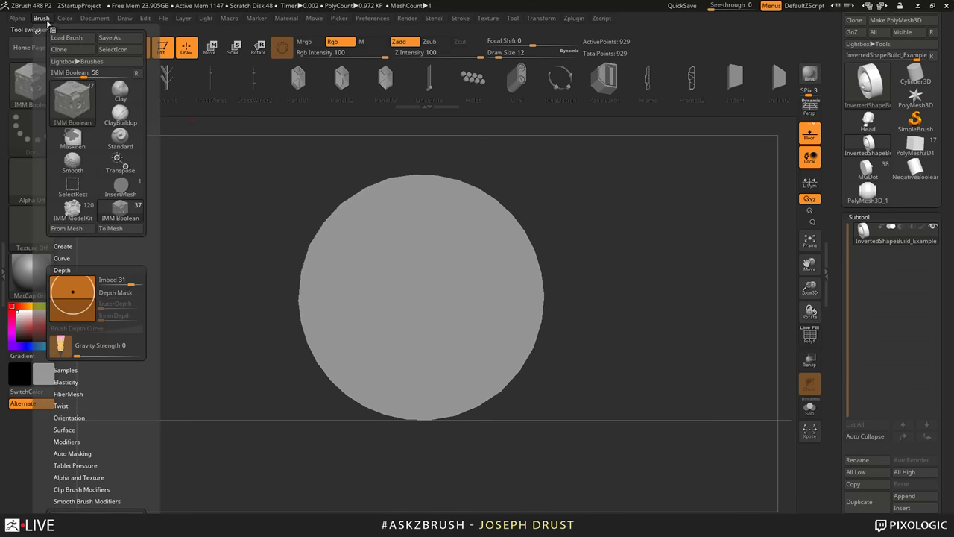
{"action": "left_click", "coordinate": [99, 243]}
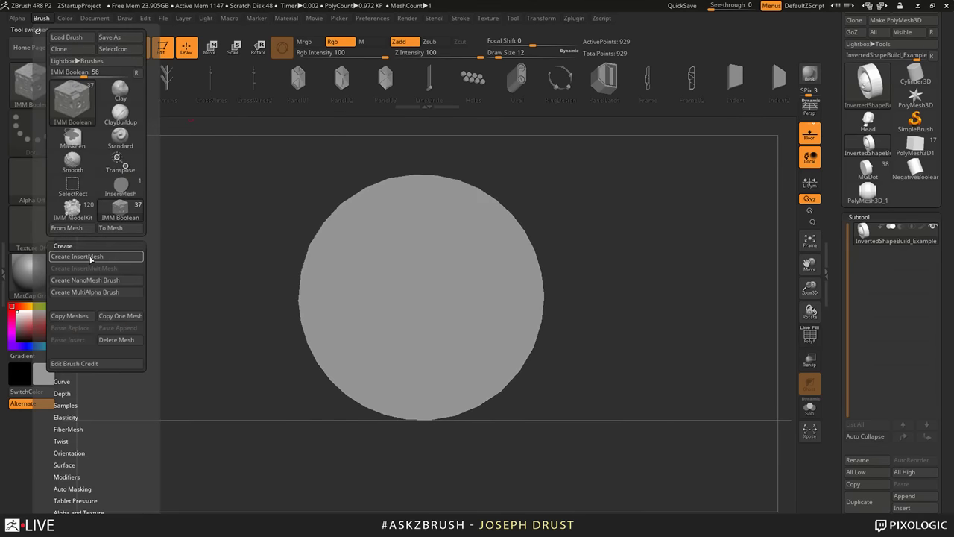
{"action": "left_click", "coordinate": [90, 256]}
{"action": "left_click_drag", "start_coordinate": [597, 269], "coordinate": [730, 269], "text": "shift"}
{"action": "key", "text": "F1"}
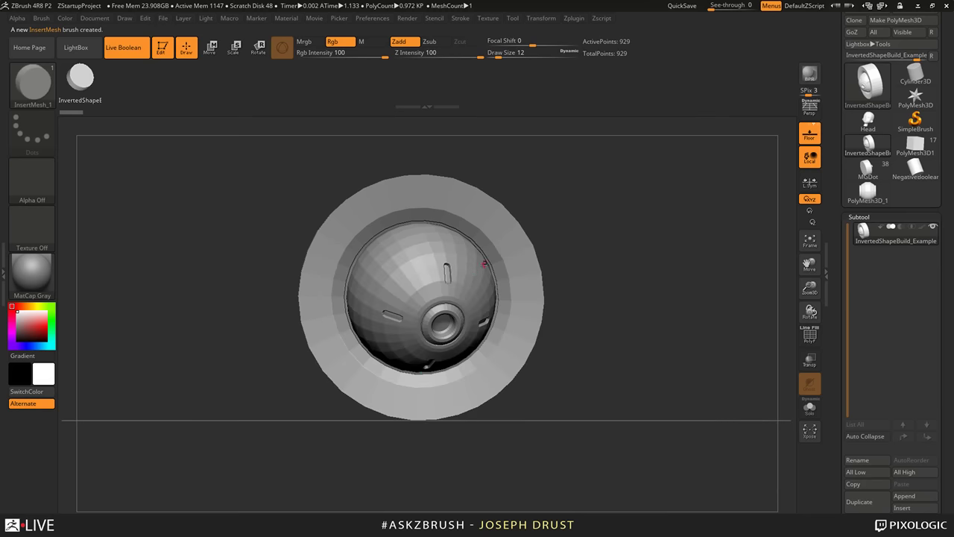
{"action": "mouse_move", "coordinate": [634, 200]}
{"action": "left_mouse_down", "text": "shift"}
{"action": "mouse_move", "coordinate": [588, 204]}
{"action": "mouse_move", "coordinate": [534, 238]}
{"action": "left_mouse_up", "text": "shift"}
{"action": "left_click_drag", "start_coordinate": [608, 230], "coordinate": [594, 191], "text": "shift"}
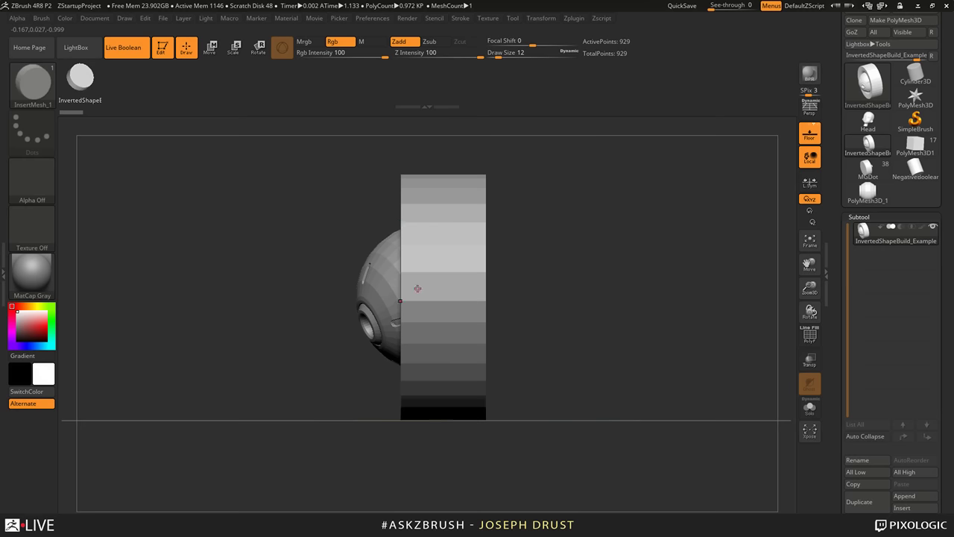
Step: Switch back to the extracted BallRadar mesh and create a new InsertMesh brush with its open end facing the view
{"action": "left_click", "coordinate": [867, 191]}
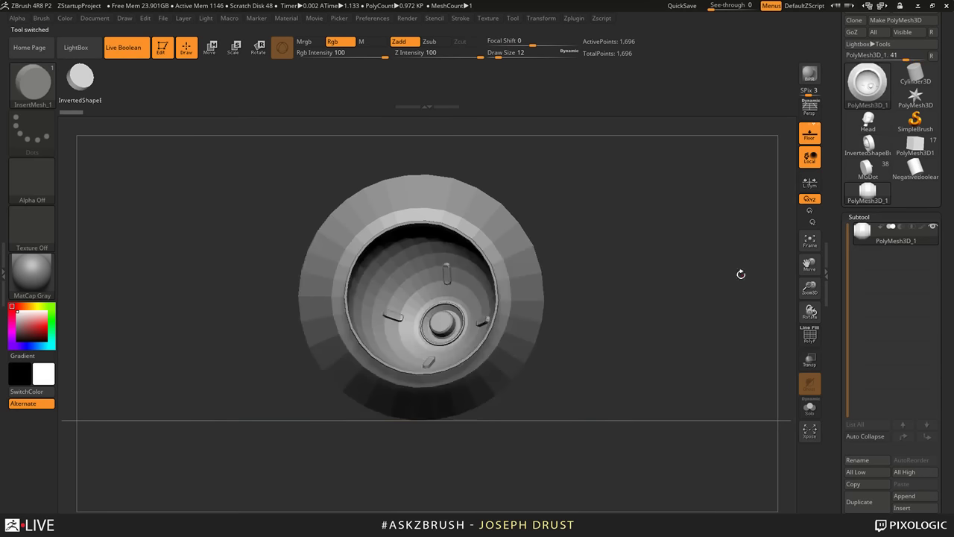
{"action": "left_click_drag", "start_coordinate": [739, 273], "coordinate": [703, 293], "text": "shift"}
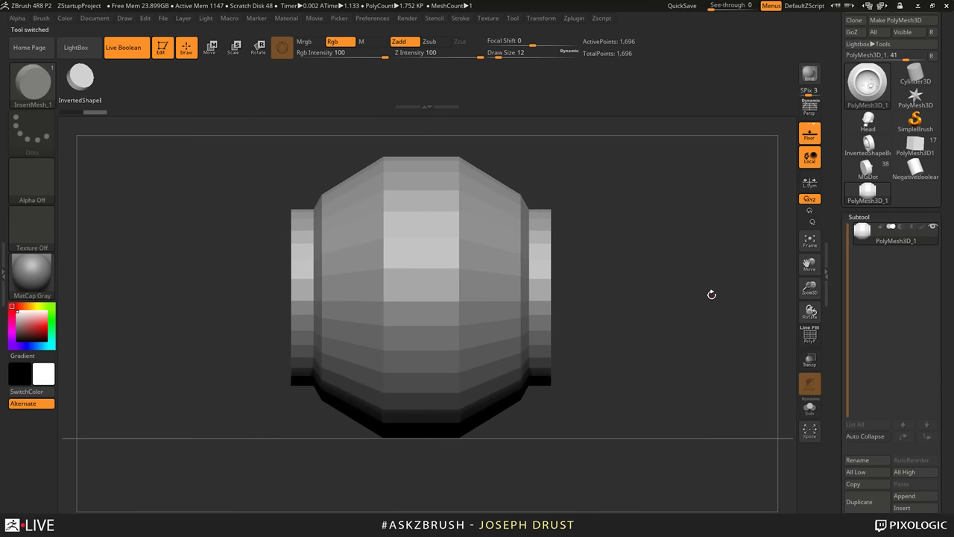
{"action": "key", "text": "shift+f"}
{"action": "left_click_drag", "start_coordinate": [609, 204], "coordinate": [522, 274], "text": "shift"}
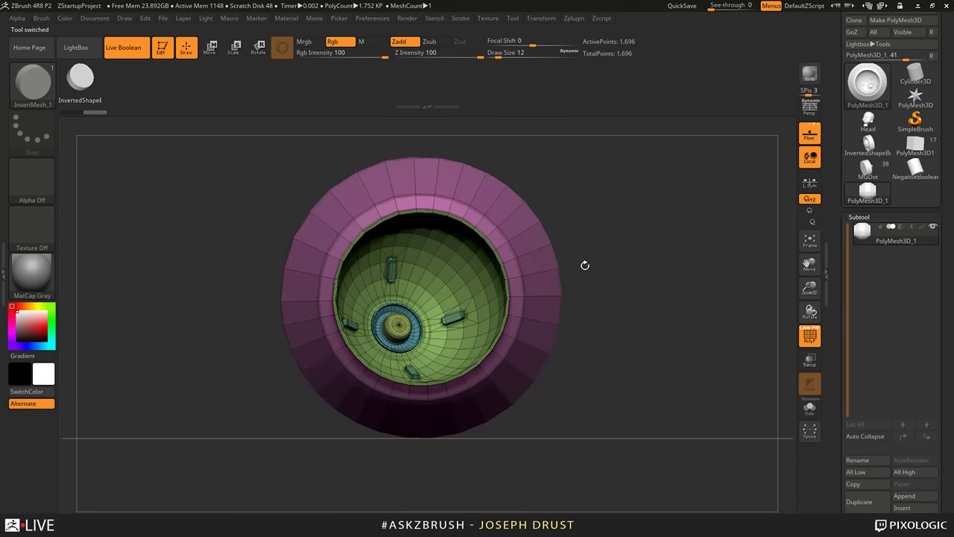
{"action": "left_click", "coordinate": [809, 335]}
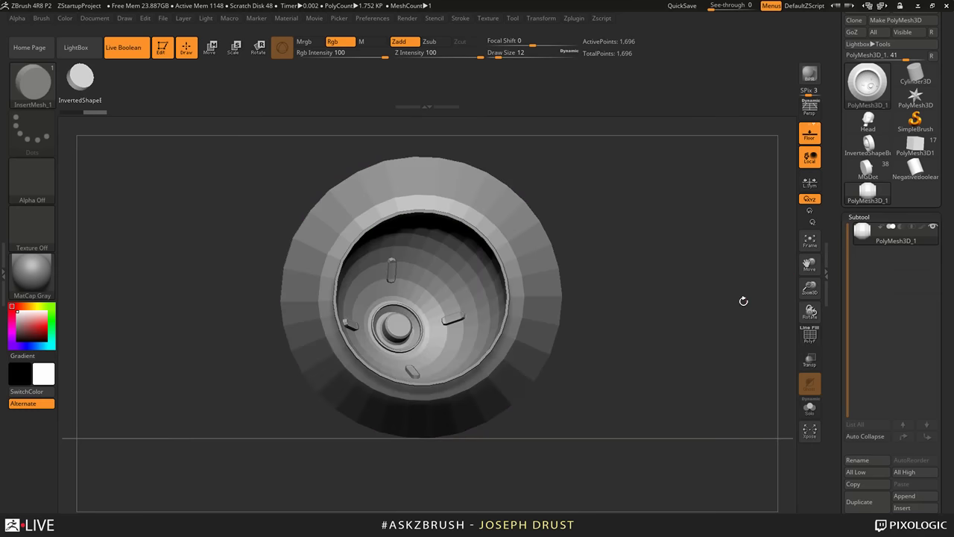
{"action": "left_click", "coordinate": [41, 17]}
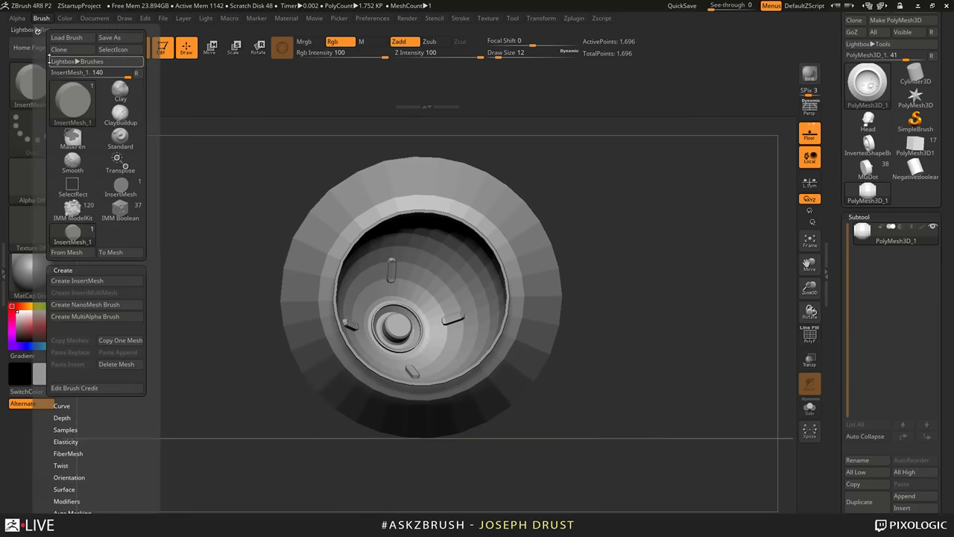
{"action": "left_click", "coordinate": [90, 279]}
{"action": "left_click", "coordinate": [429, 184]}
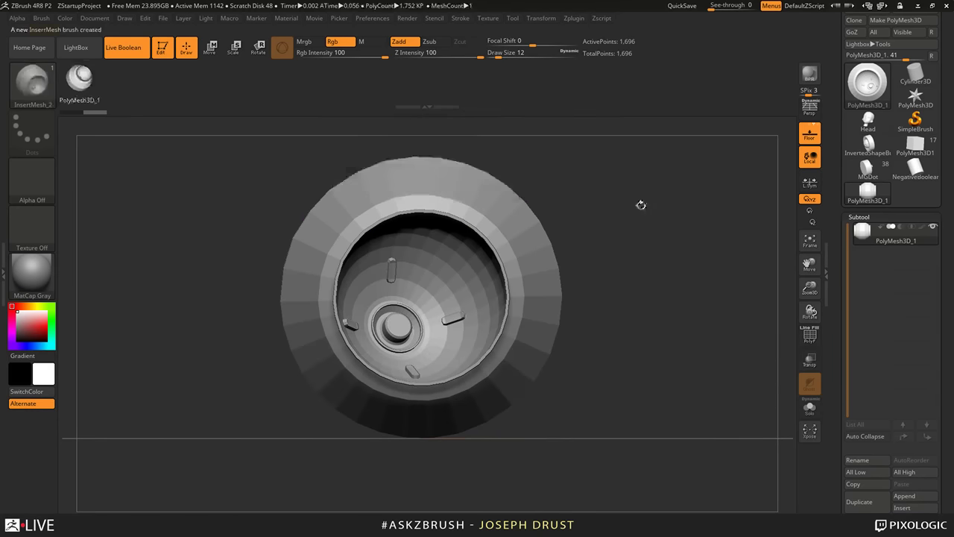
Step: Return to the helmet bust tool and choose the IMM Boolean brush with its BallRadar insert
{"action": "left_click", "coordinate": [82, 94]}
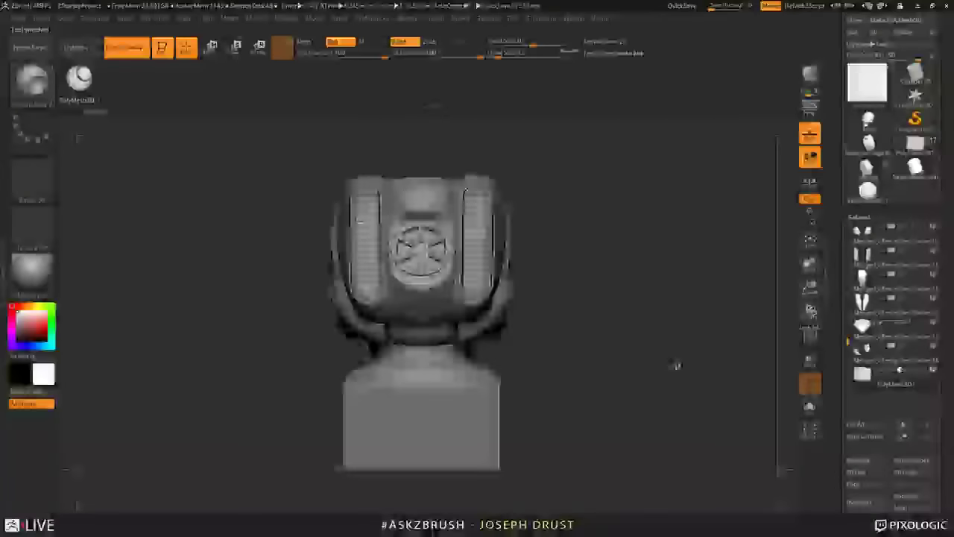
{"action": "mouse_move", "coordinate": [675, 365]}
{"action": "left_mouse_down", "text": "alt"}
{"action": "mouse_move", "coordinate": [676, 327]}
{"action": "mouse_move", "coordinate": [716, 343]}
{"action": "mouse_move", "coordinate": [675, 388]}
{"action": "mouse_move", "coordinate": [618, 338]}
{"action": "left_mouse_up", "text": "alt"}
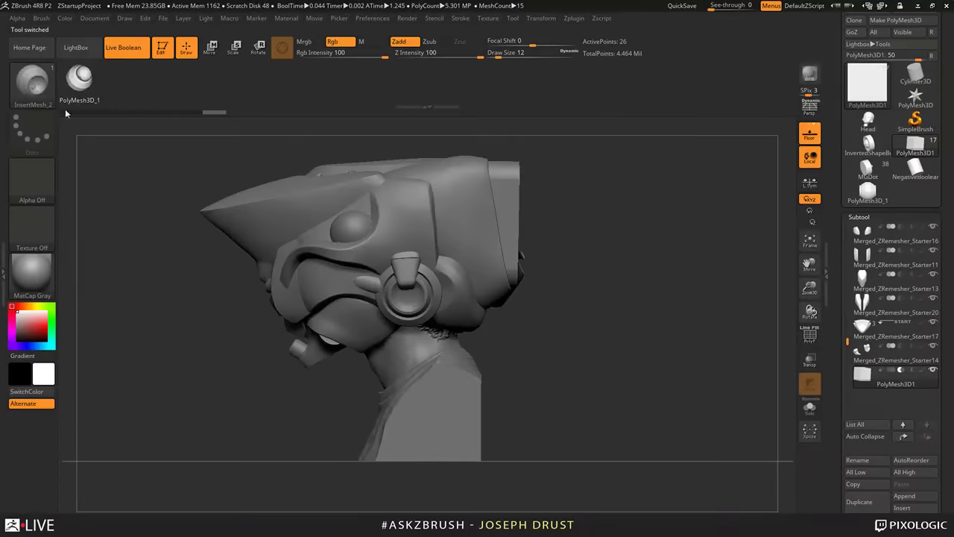
{"action": "key", "text": "b"}
{"action": "left_click", "coordinate": [189, 91]}
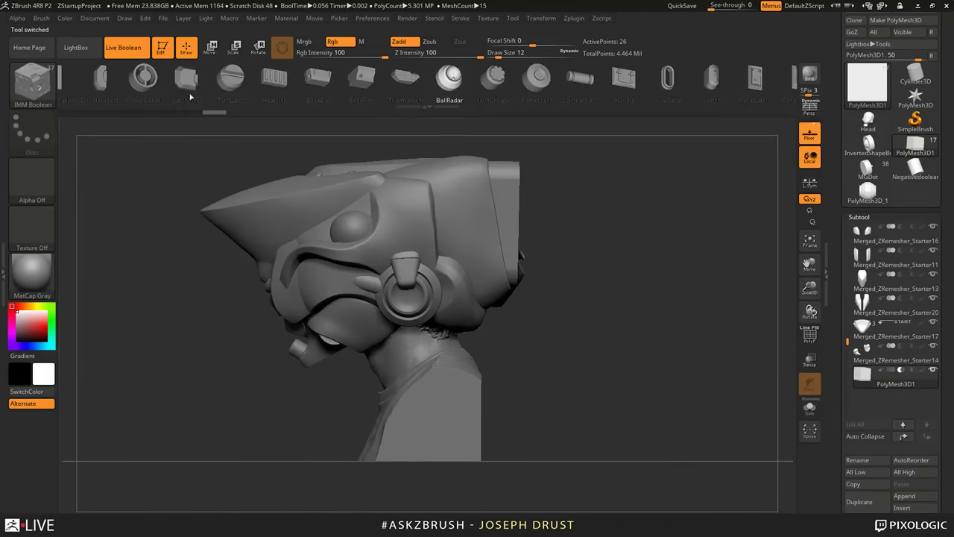
{"action": "left_click_drag", "start_coordinate": [580, 234], "coordinate": [596, 202]}
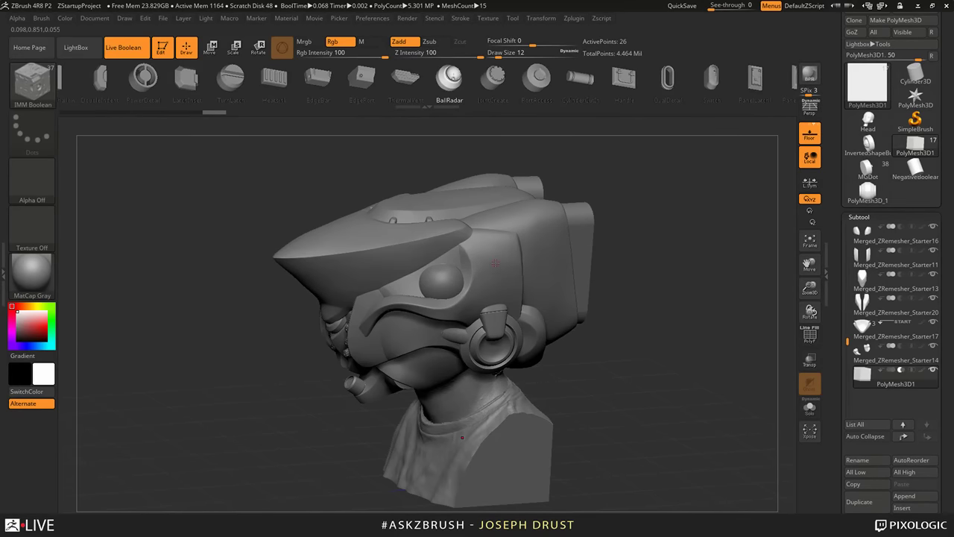
Step: Insert a BallRadar on the side of the helmet behind the round eye dome and reposition it with the gizmo
{"action": "left_click", "coordinate": [514, 278]}
{"action": "left_click_drag", "start_coordinate": [840, 345], "coordinate": [842, 361]}
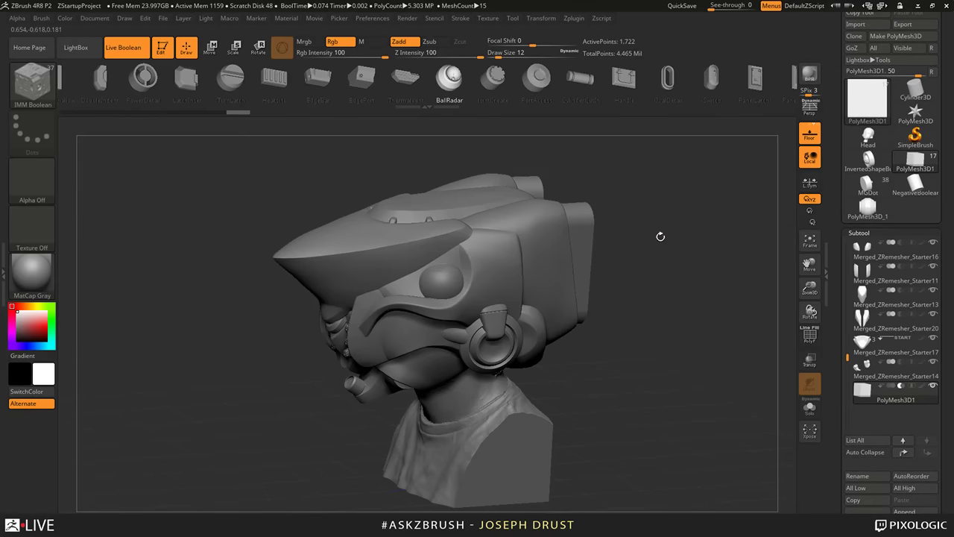
{"action": "key", "text": "ctrl+z"}
{"action": "mouse_move", "coordinate": [660, 237]}
{"action": "left_mouse_down"}
{"action": "mouse_move", "coordinate": [731, 313]}
{"action": "mouse_move", "coordinate": [681, 313]}
{"action": "left_mouse_up"}
{"action": "key", "text": "ctrl+shift+z"}
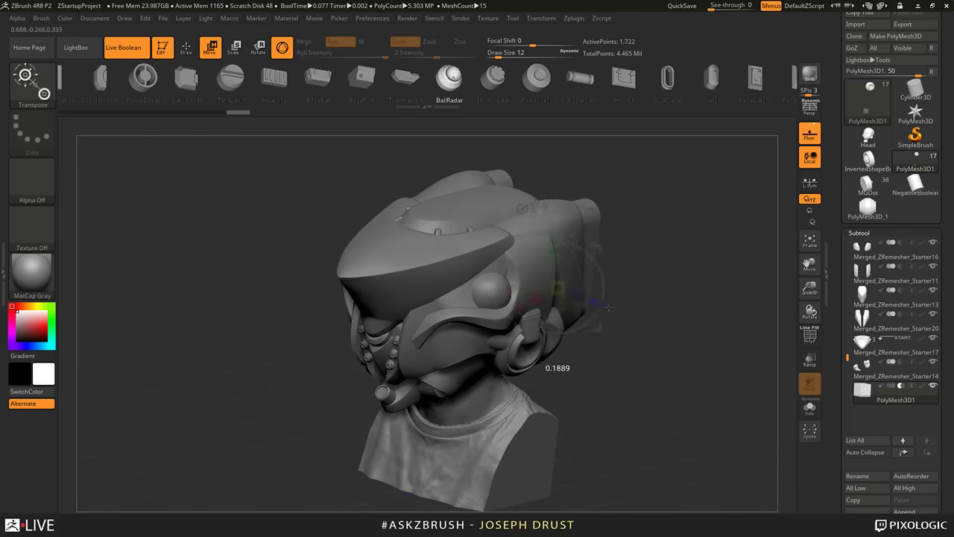
{"action": "left_click_drag", "start_coordinate": [586, 300], "coordinate": [567, 289]}
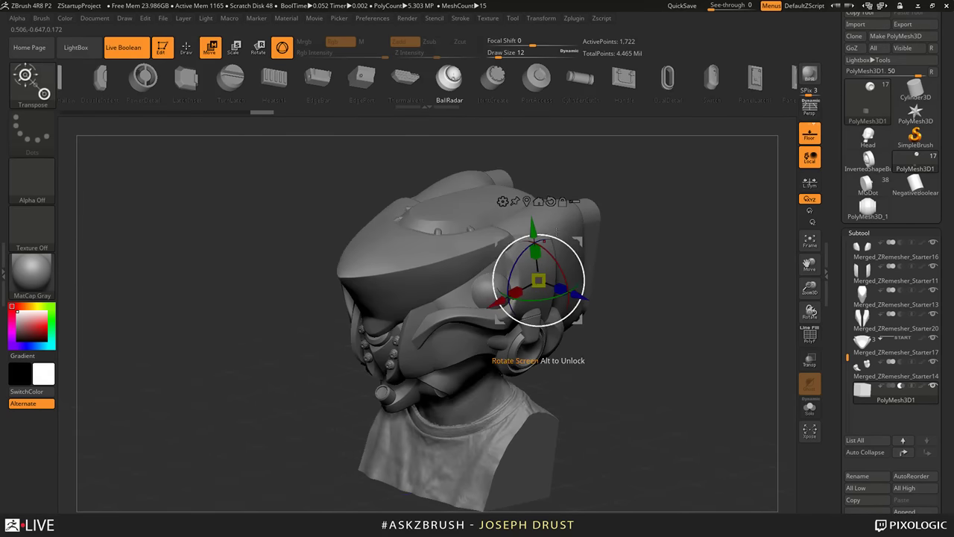
Step: Turn off the Start flag on Merged_ZRemesher_Starter17, adjust the BallRadar's position on the helmet, and return to Draw mode
{"action": "left_click", "coordinate": [882, 339]}
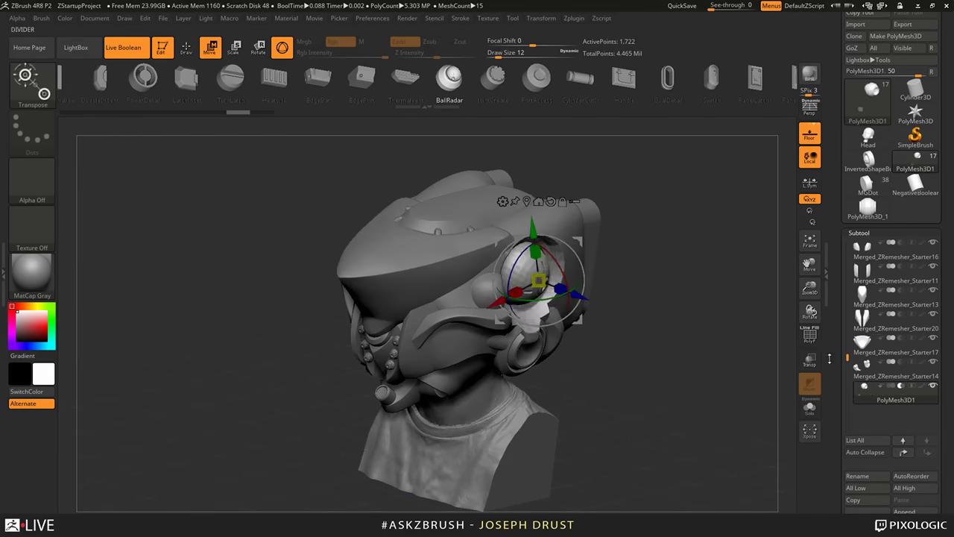
{"action": "left_click_drag", "start_coordinate": [538, 280], "coordinate": [519, 282]}
{"action": "key", "text": "q"}
Step: Choose the ThermalVent insert and place a large and a smaller vent on the rear side of the helmet
{"action": "mouse_move", "coordinate": [708, 311]}
{"action": "left_mouse_down"}
{"action": "mouse_move", "coordinate": [634, 246]}
{"action": "mouse_move", "coordinate": [666, 246]}
{"action": "mouse_move", "coordinate": [510, 169]}
{"action": "left_mouse_up"}
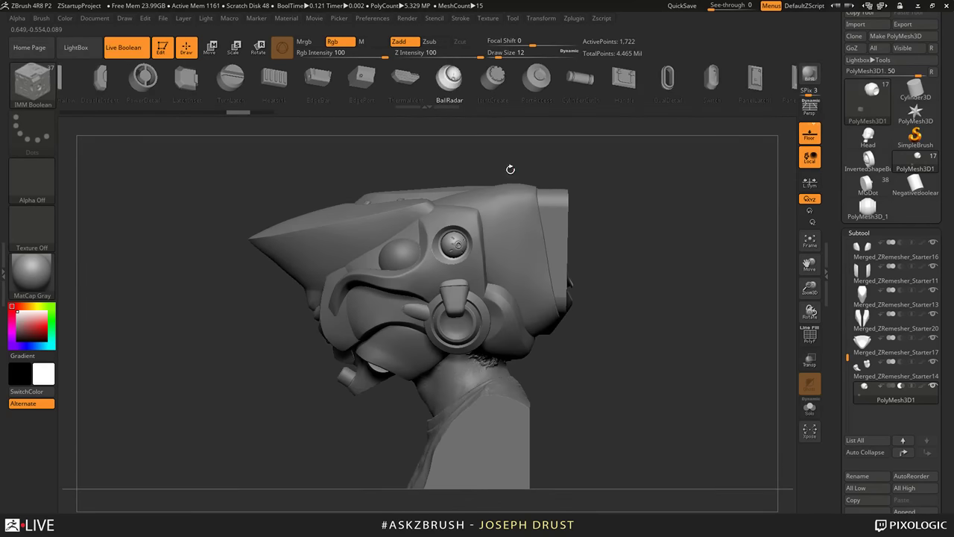
{"action": "left_click", "coordinate": [429, 89]}
{"action": "left_click_drag", "start_coordinate": [511, 234], "coordinate": [544, 227]}
{"action": "left_click_drag", "start_coordinate": [540, 270], "coordinate": [562, 273]}
{"action": "left_click_drag", "start_coordinate": [633, 253], "coordinate": [656, 186]}
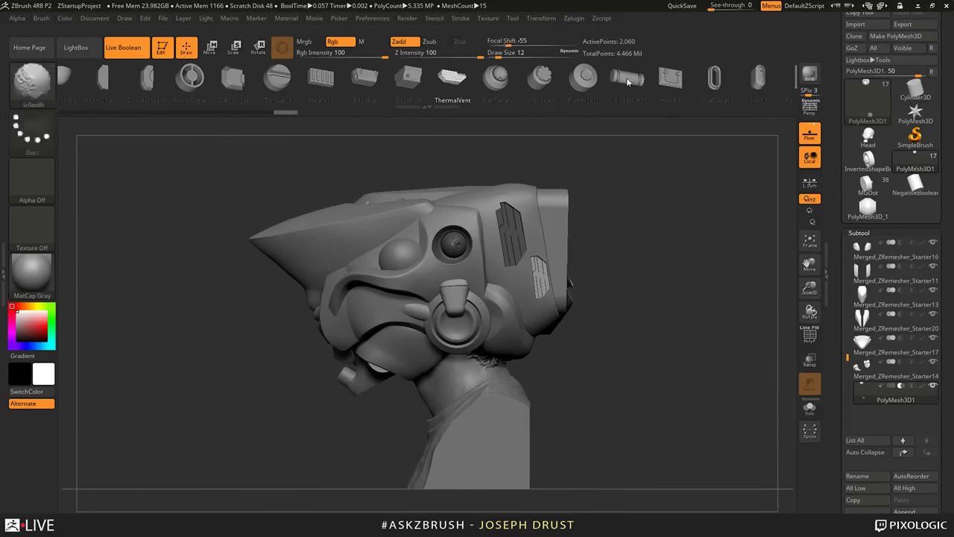
Step: Choose the cylinder connector insert and place a small one on the visor edge in front of the eye dome
{"action": "left_click", "coordinate": [627, 79]}
{"action": "left_click_drag", "start_coordinate": [373, 264], "coordinate": [359, 237]}
{"action": "left_click_drag", "start_coordinate": [650, 190], "coordinate": [678, 177]}
Step: Choose the OvalDetail insert and place one on the side of the visor and one on the cheek plate
{"action": "left_click", "coordinate": [708, 78]}
{"action": "left_click_drag", "start_coordinate": [370, 255], "coordinate": [370, 237]}
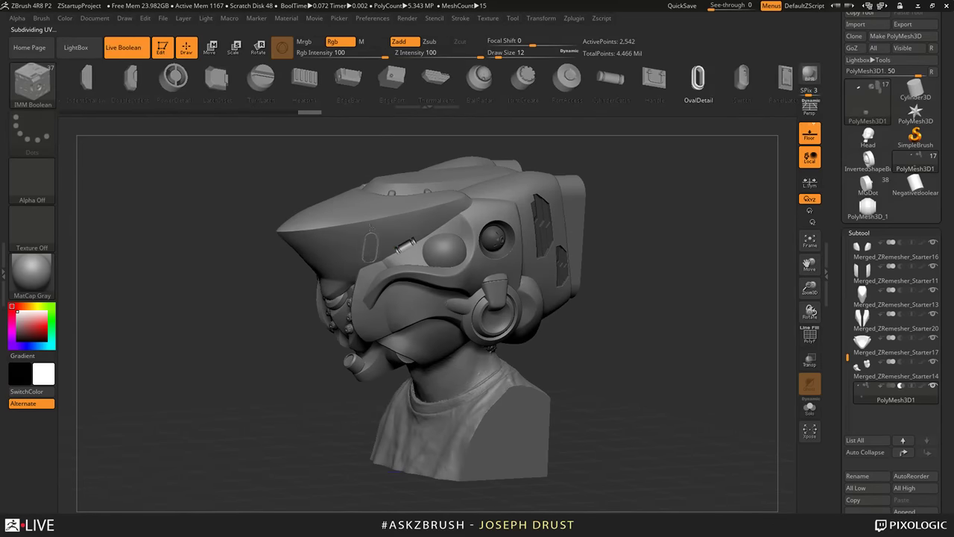
{"action": "left_click_drag", "start_coordinate": [657, 188], "coordinate": [410, 297]}
{"action": "left_click_drag", "start_coordinate": [668, 170], "coordinate": [671, 157]}
{"action": "left_click_drag", "start_coordinate": [714, 87], "coordinate": [427, 105]}
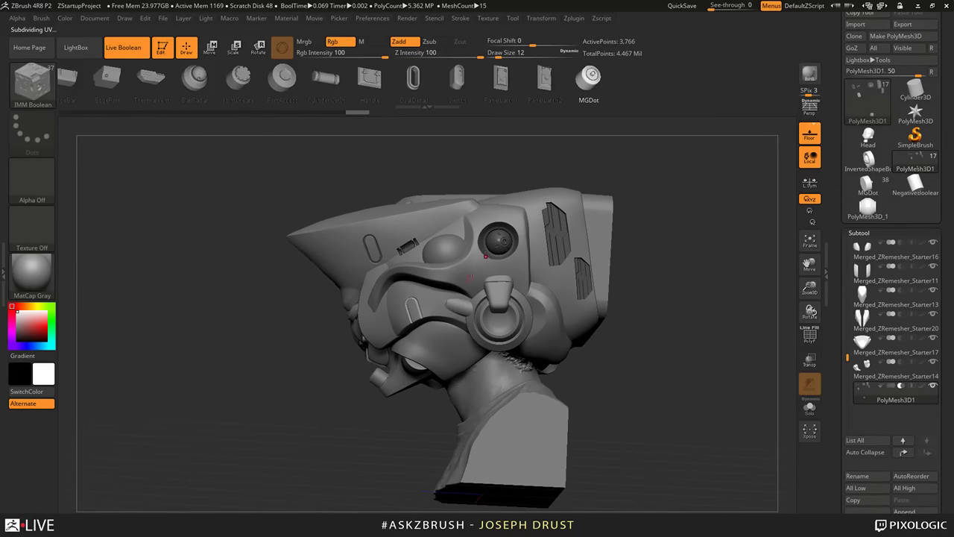
{"action": "left_click", "coordinate": [470, 277]}
{"action": "left_click_drag", "start_coordinate": [649, 182], "coordinate": [656, 210]}
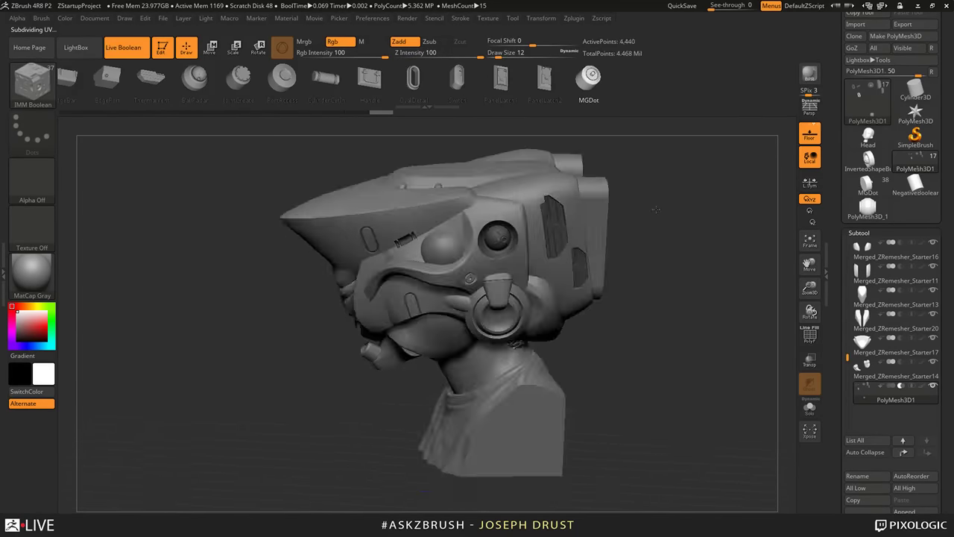
{"action": "key", "text": "ctrl+z"}
Step: Choose the PanelLatch2 insert and place it on the tab above the helmet's ear ring
{"action": "left_click", "coordinate": [545, 78]}
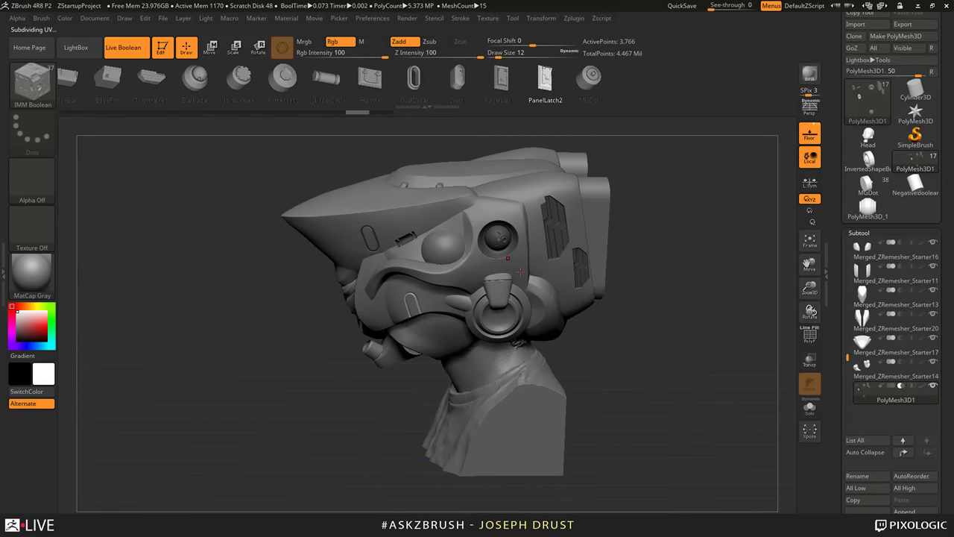
{"action": "left_click_drag", "start_coordinate": [682, 182], "coordinate": [674, 179]}
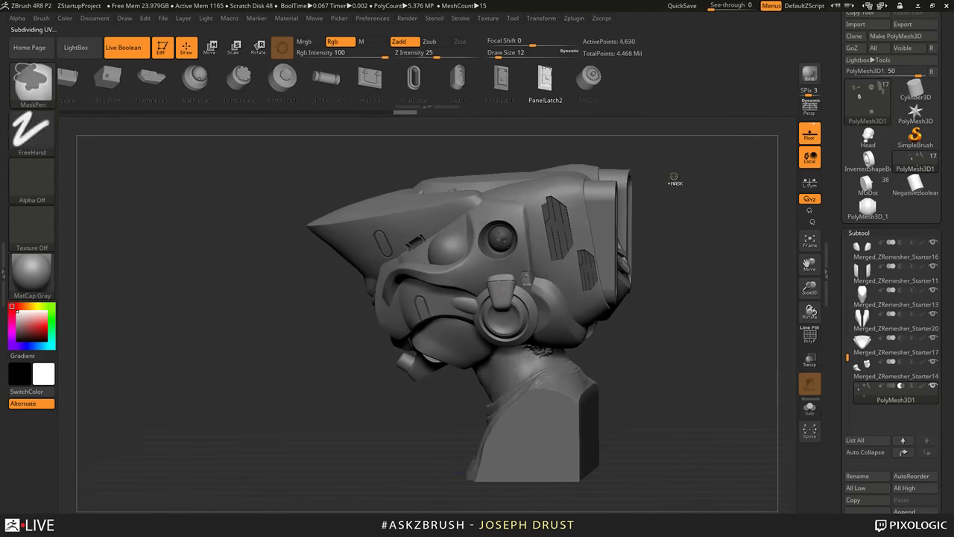
{"action": "left_click_drag", "start_coordinate": [502, 294], "coordinate": [502, 301]}
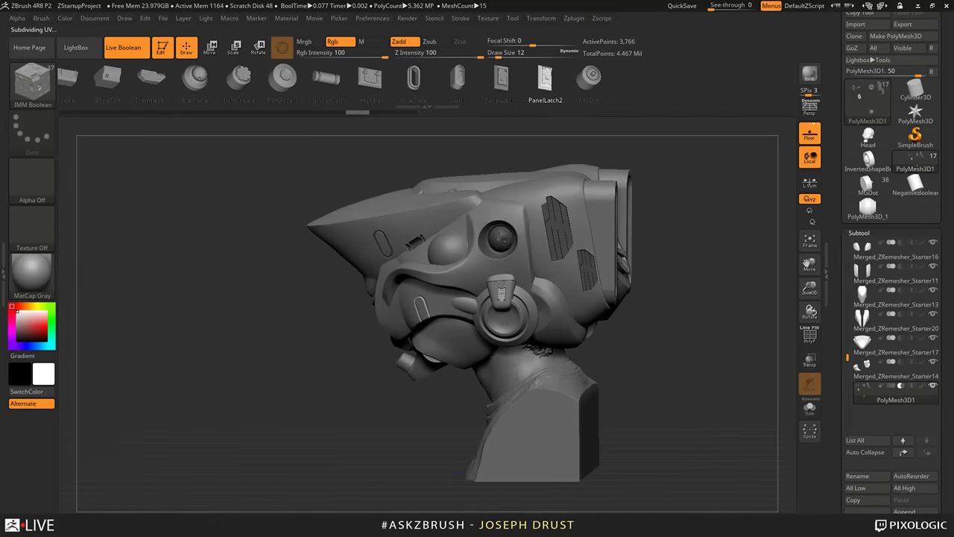
{"action": "left_click_drag", "start_coordinate": [320, 128], "coordinate": [411, 129]}
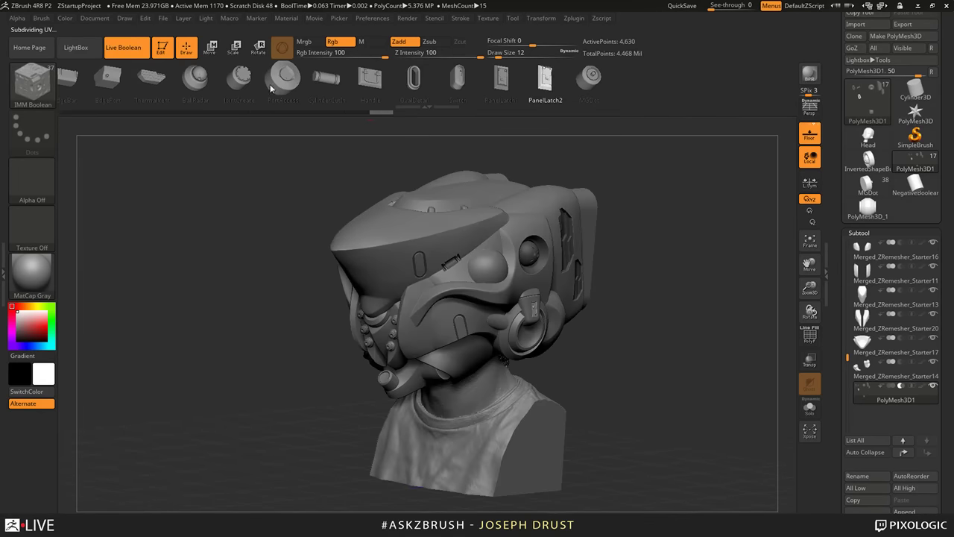
Step: Choose the ThermalVent insert and place one on the side of the visor ahead of the oval detail, undoing the first placement
{"action": "left_click", "coordinate": [152, 89]}
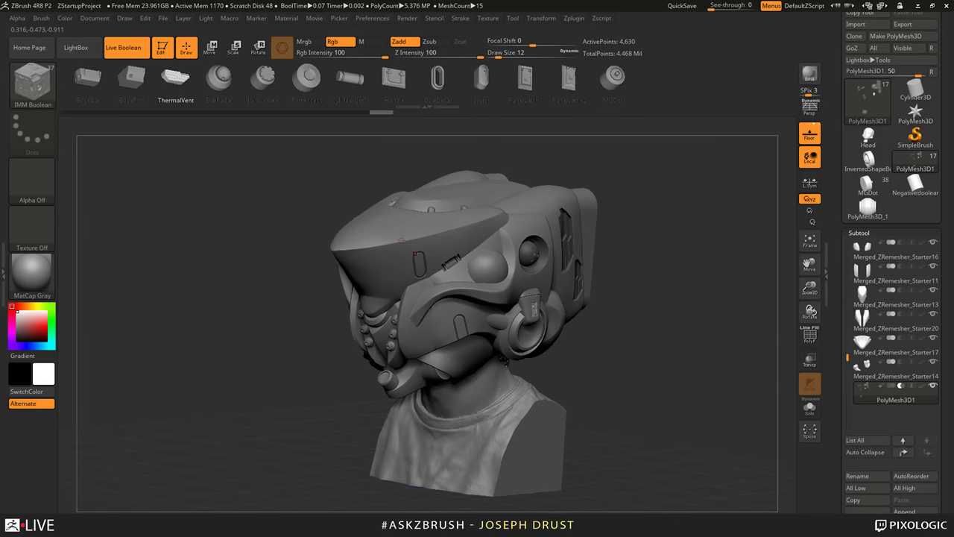
{"action": "left_click_drag", "start_coordinate": [393, 247], "coordinate": [419, 236]}
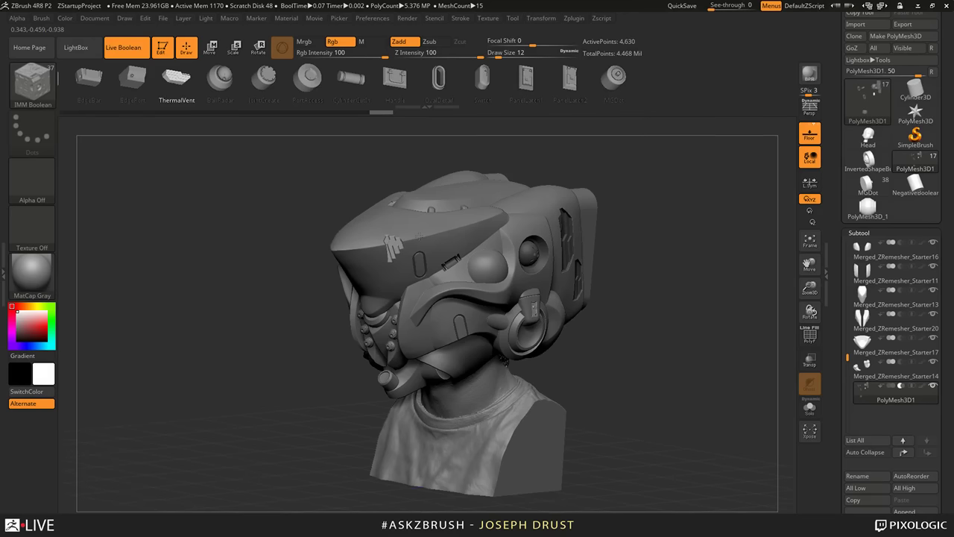
{"action": "key", "text": "ctrl+z"}
{"action": "mouse_move", "coordinate": [419, 236]}
{"action": "right_mouse_down"}
{"action": "mouse_move", "coordinate": [613, 194]}
{"action": "mouse_move", "coordinate": [432, 242]}
{"action": "right_mouse_up"}
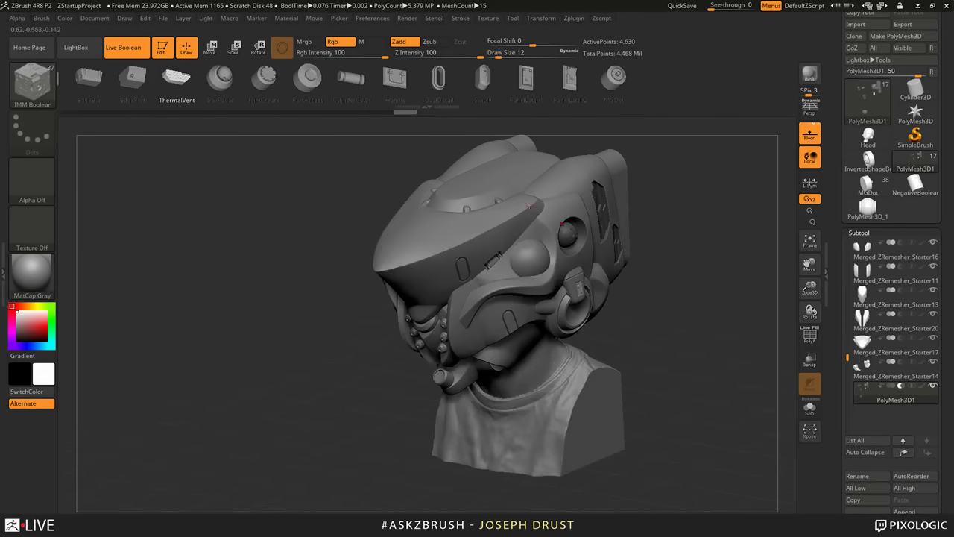
{"action": "mouse_move", "coordinate": [437, 251]}
{"action": "left_mouse_down"}
{"action": "mouse_move", "coordinate": [445, 234]}
{"action": "mouse_move", "coordinate": [456, 244]}
{"action": "left_mouse_up"}
{"action": "right_click_drag", "start_coordinate": [456, 246], "coordinate": [466, 223]}
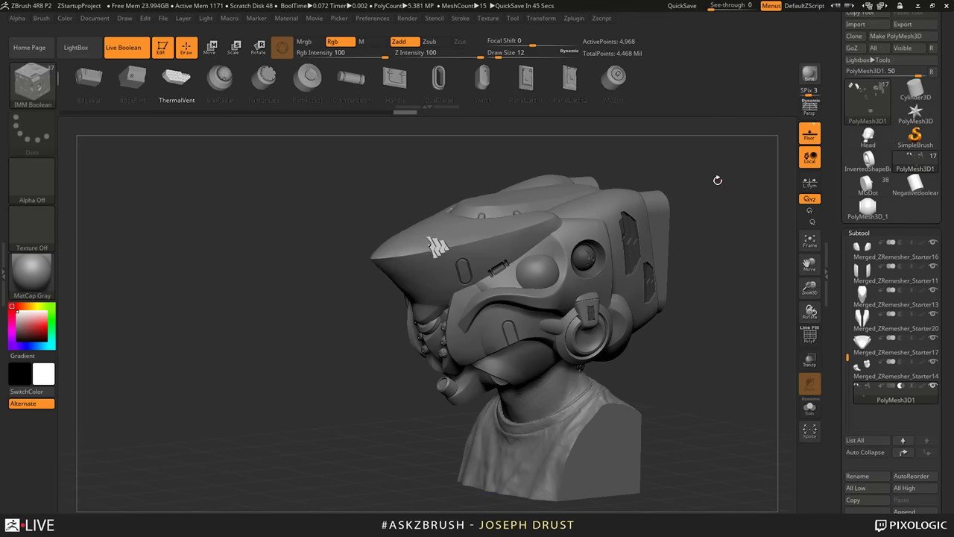
Step: Switch to the PolyMesh3D star, initialize it as a QCube and show its polygon wireframe
{"action": "left_click", "coordinate": [916, 112]}
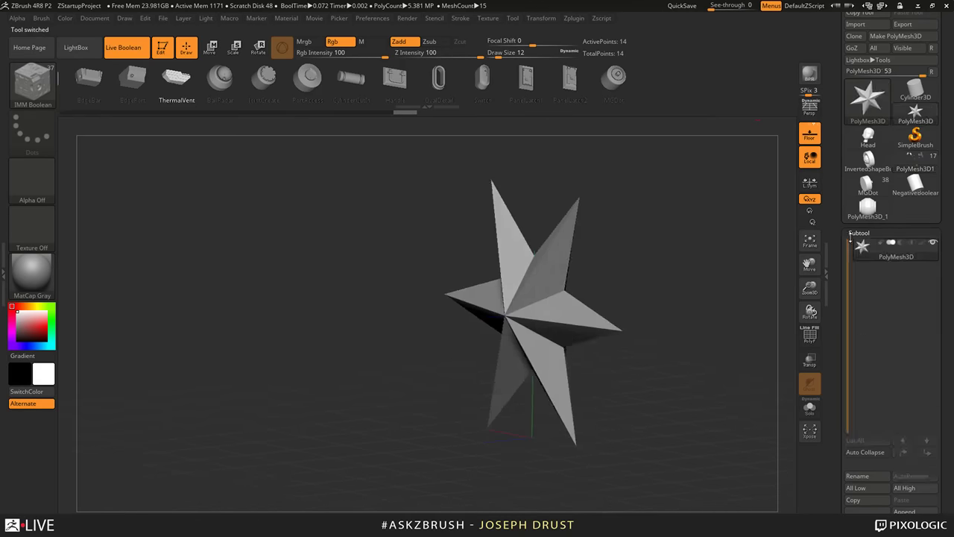
{"action": "left_click_drag", "start_coordinate": [834, 378], "coordinate": [846, 112]}
{"action": "left_click_drag", "start_coordinate": [611, 373], "coordinate": [653, 357]}
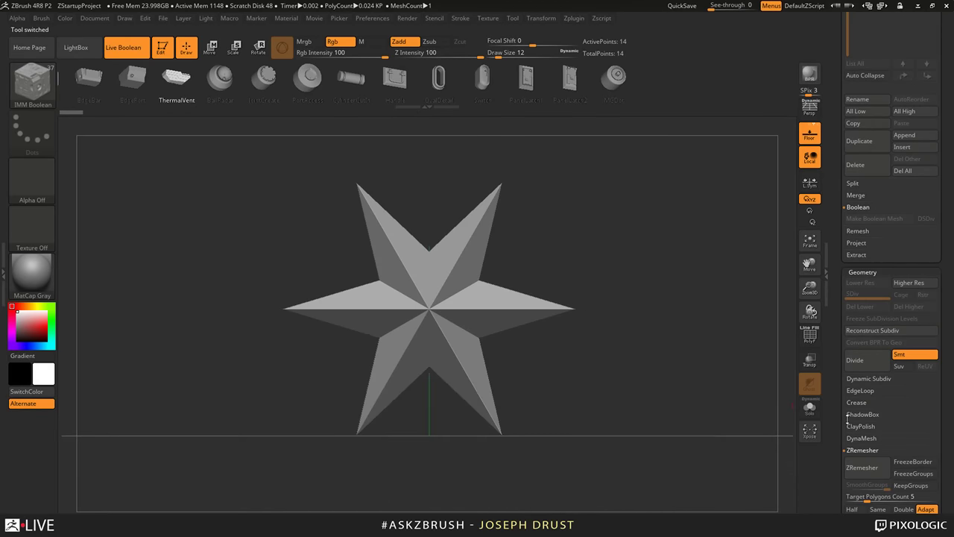
{"action": "left_click_drag", "start_coordinate": [846, 419], "coordinate": [847, 223]}
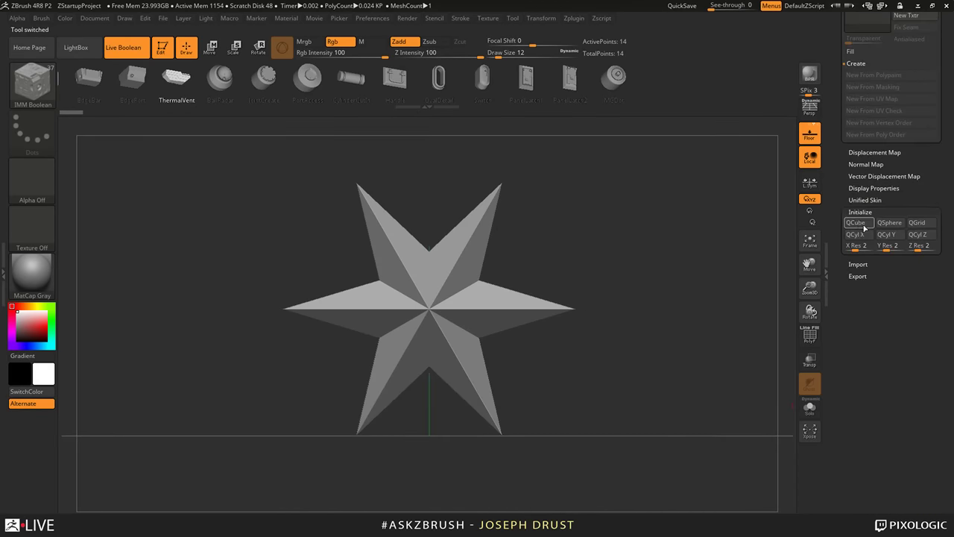
{"action": "left_click", "coordinate": [861, 225]}
{"action": "left_click_drag", "start_coordinate": [700, 243], "coordinate": [748, 328]}
{"action": "left_click", "coordinate": [810, 335]}
{"action": "left_click_drag", "start_coordinate": [698, 296], "coordinate": [705, 295]}
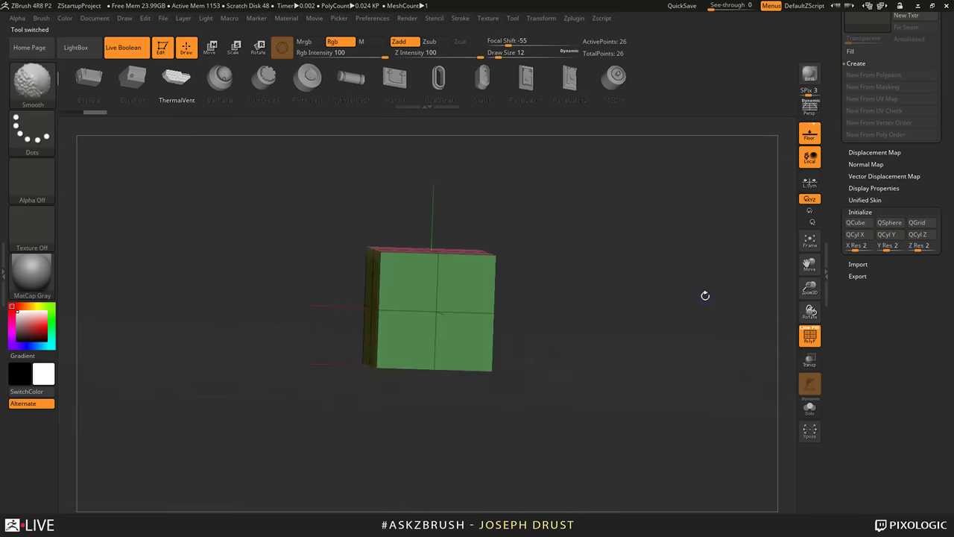
Step: Isolate the cube's top face, delete the hidden polygons and hide the floor grid
{"action": "left_click_drag", "start_coordinate": [658, 378], "coordinate": [646, 369], "text": "shift"}
{"action": "left_click_drag", "start_coordinate": [655, 462], "coordinate": [293, 285], "text": "ctrl+shift"}
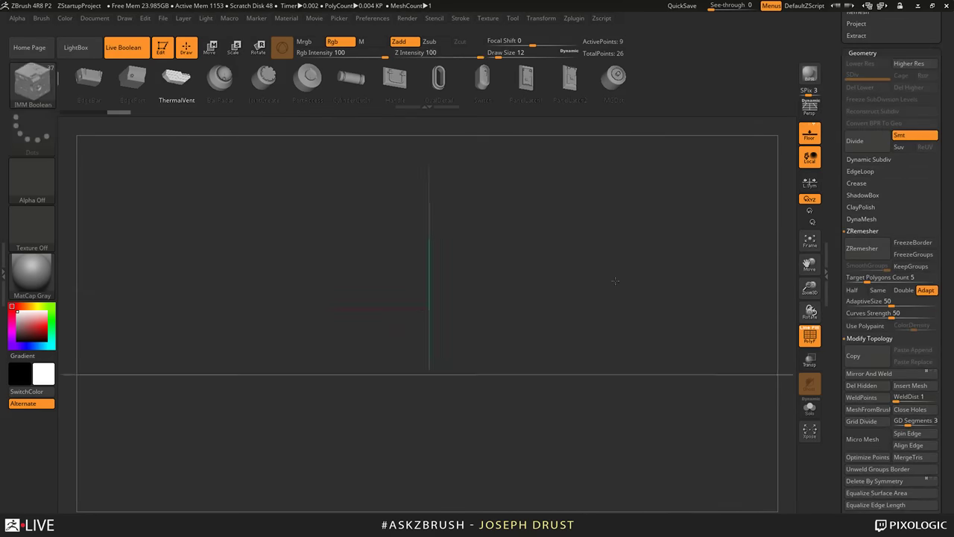
{"action": "left_click_drag", "start_coordinate": [833, 456], "coordinate": [833, 307]}
{"action": "scroll", "coordinate": [836, 318], "scroll_direction": "up", "scroll_amount": 2}
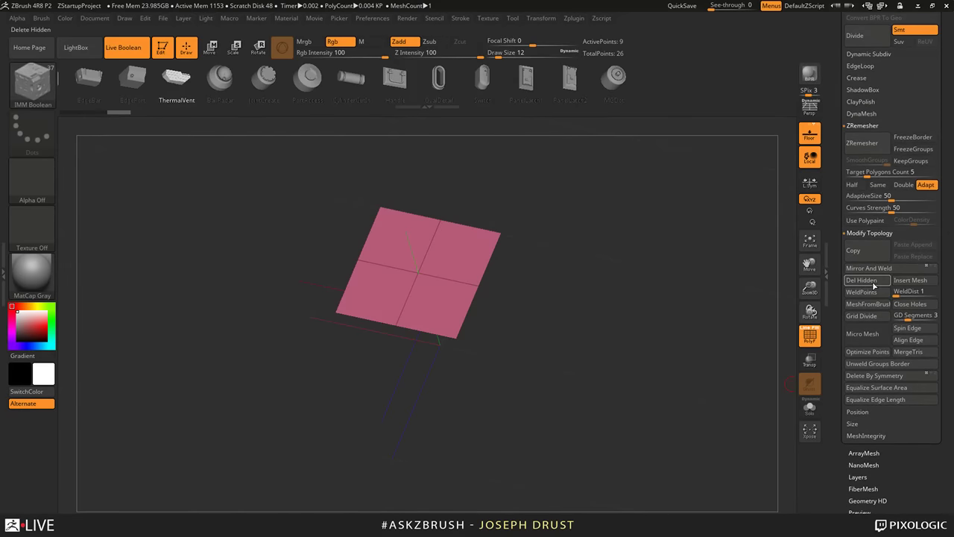
{"action": "left_click", "coordinate": [873, 285]}
{"action": "left_click_drag", "start_coordinate": [670, 283], "coordinate": [616, 347]}
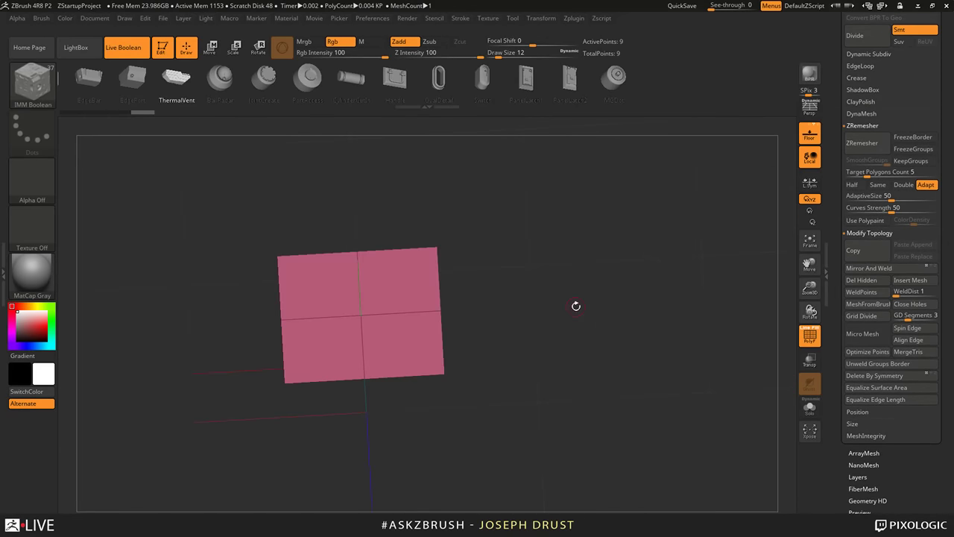
{"action": "left_click_drag", "start_coordinate": [422, 231], "coordinate": [443, 261]}
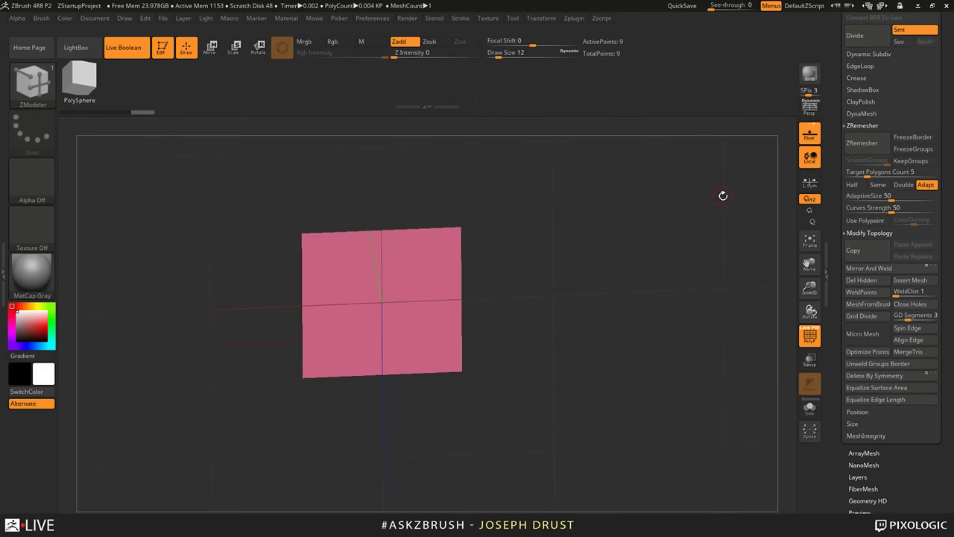
{"action": "key", "text": "shift+p"}
{"action": "left_click_drag", "start_coordinate": [722, 195], "coordinate": [595, 365]}
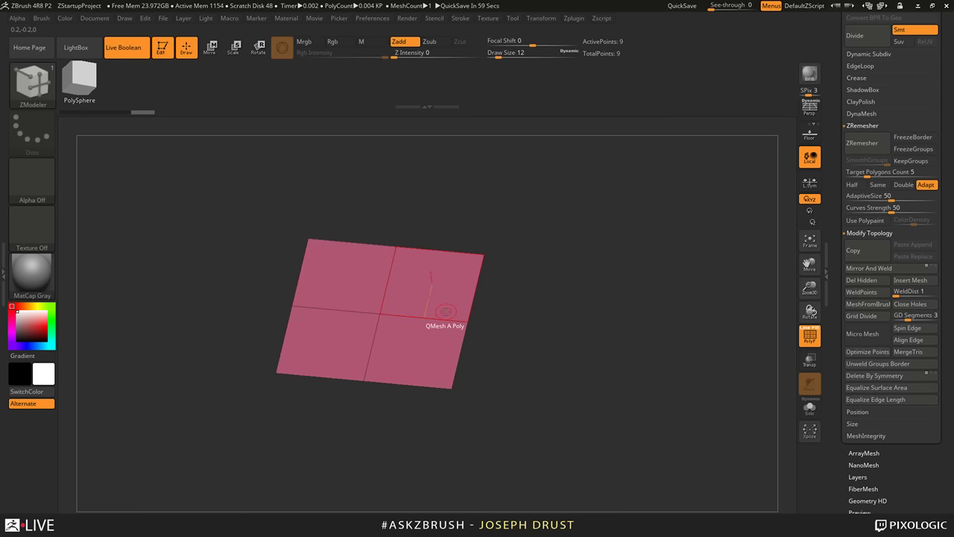
{"action": "key", "text": "w"}
{"action": "left_click_drag", "start_coordinate": [445, 311], "coordinate": [526, 313], "text": "ctrl"}
{"action": "left_click", "coordinate": [526, 313], "text": "ctrl"}
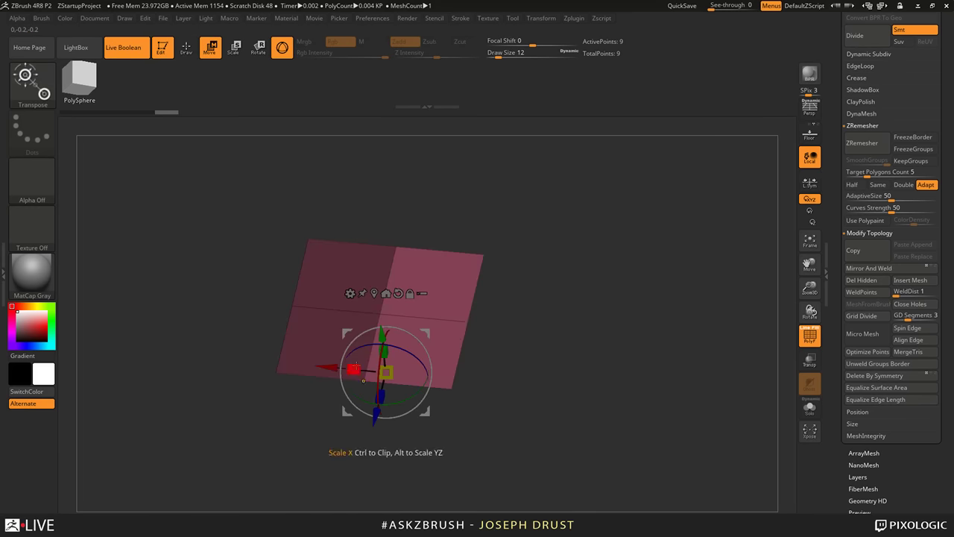
{"action": "left_click_drag", "start_coordinate": [327, 372], "coordinate": [654, 418], "text": "ctrl"}
{"action": "key", "text": "ctrl+z"}
{"action": "key", "text": "ctrl+z"}
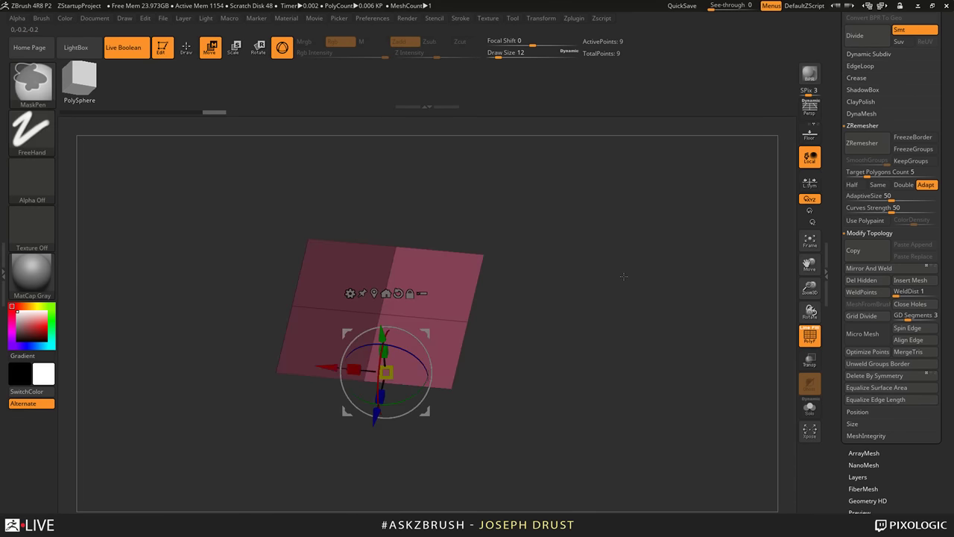
{"action": "left_click_drag", "start_coordinate": [624, 277], "coordinate": [640, 292], "text": "ctrl"}
{"action": "left_click", "coordinate": [187, 49]}
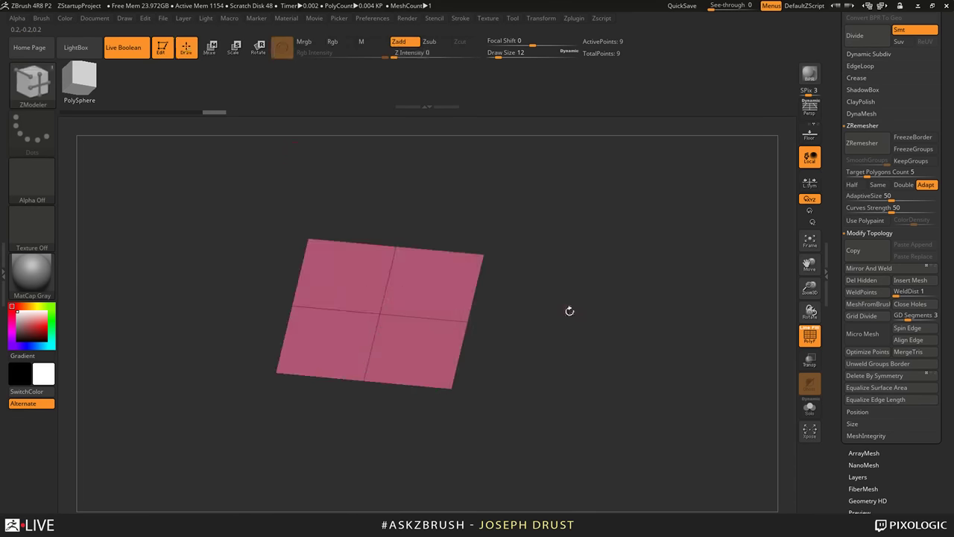
Step: Insert an edge loop close to one side of the plane and bend that narrow strip down using the ZModeler edge Move action
{"action": "mouse_move", "coordinate": [569, 310]}
{"action": "left_mouse_down"}
{"action": "mouse_move", "coordinate": [584, 276]}
{"action": "mouse_move", "coordinate": [573, 320]}
{"action": "left_mouse_up"}
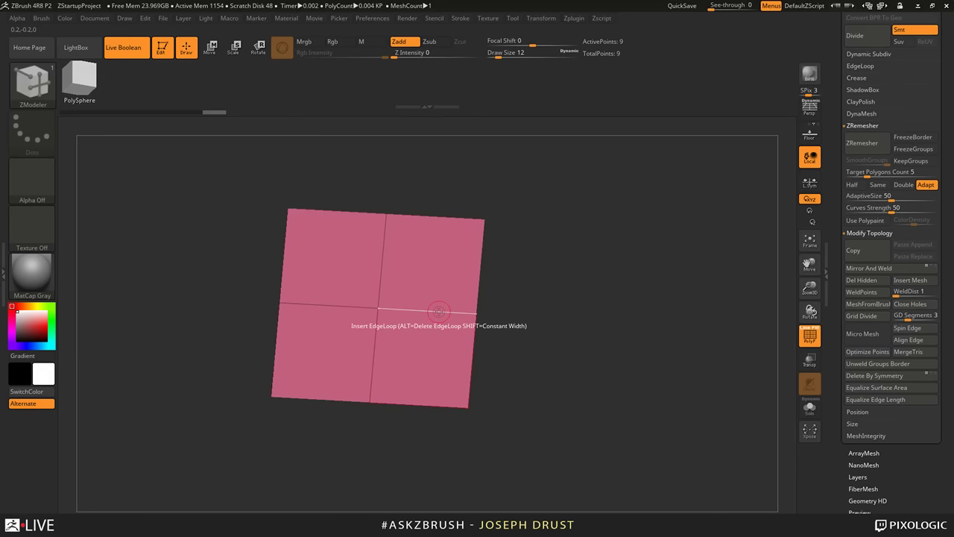
{"action": "left_click_drag", "start_coordinate": [439, 311], "coordinate": [470, 313]}
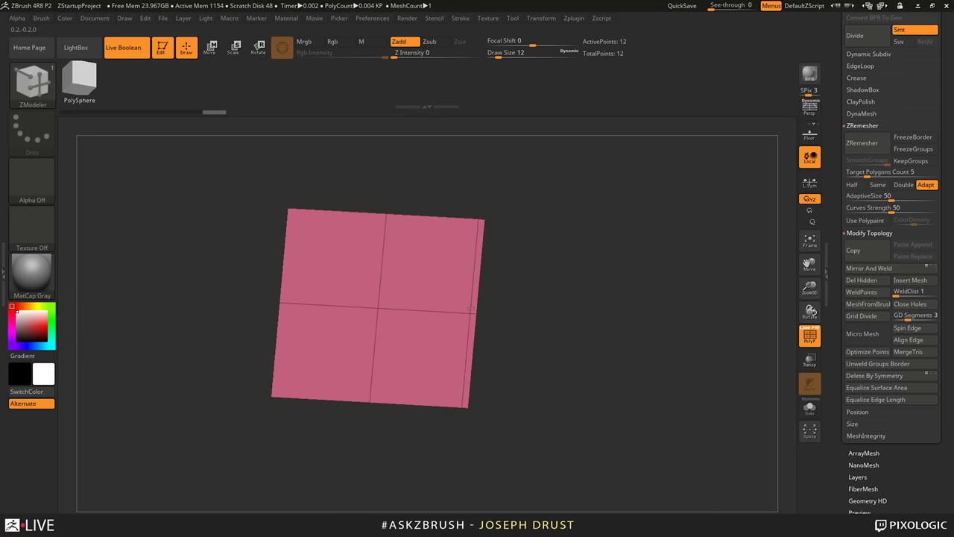
{"action": "left_click_drag", "start_coordinate": [539, 455], "coordinate": [485, 371], "text": "ctrl"}
{"action": "key", "text": "space"}
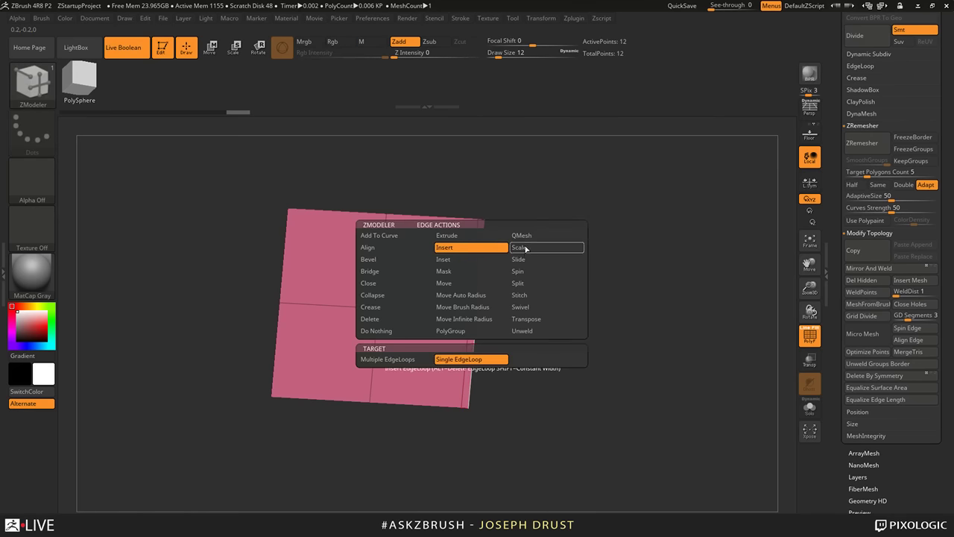
{"action": "left_click", "coordinate": [469, 282]}
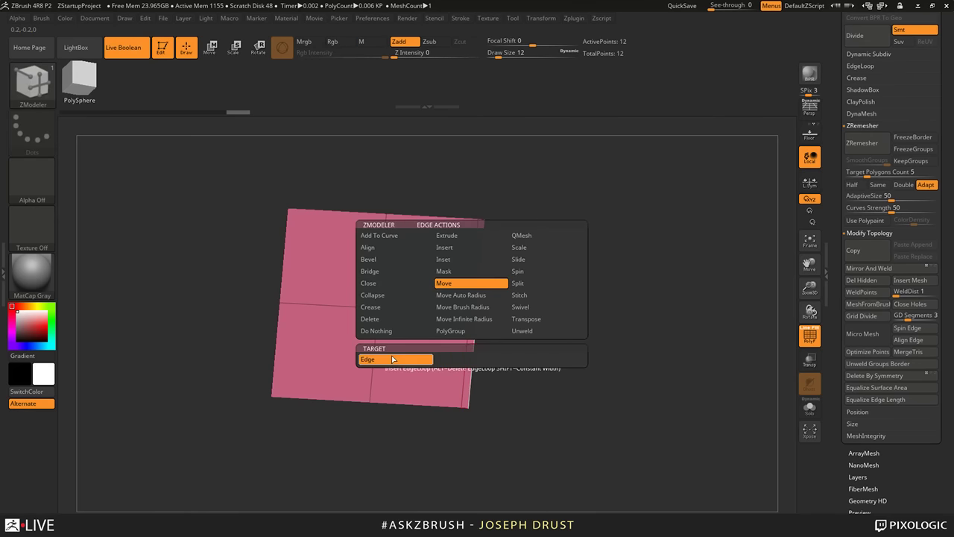
{"action": "mouse_move", "coordinate": [551, 395]}
{"action": "left_mouse_down"}
{"action": "mouse_move", "coordinate": [559, 335]}
{"action": "mouse_move", "coordinate": [559, 345]}
{"action": "mouse_move", "coordinate": [502, 285]}
{"action": "mouse_move", "coordinate": [474, 286]}
{"action": "left_mouse_up"}
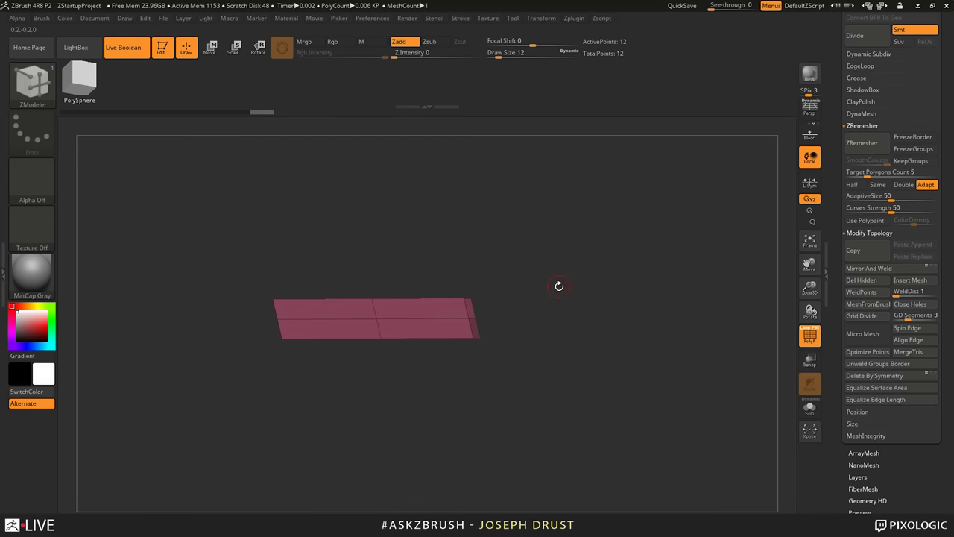
Step: Mask everything except the plane's outer edge and move that edge outward with the gizmo to form a wide sloping panel
{"action": "mouse_move", "coordinate": [559, 286]}
{"action": "left_mouse_down"}
{"action": "mouse_move", "coordinate": [488, 311]}
{"action": "mouse_move", "coordinate": [558, 323]}
{"action": "mouse_move", "coordinate": [549, 323]}
{"action": "mouse_move", "coordinate": [560, 365]}
{"action": "left_mouse_up"}
{"action": "key", "text": "w"}
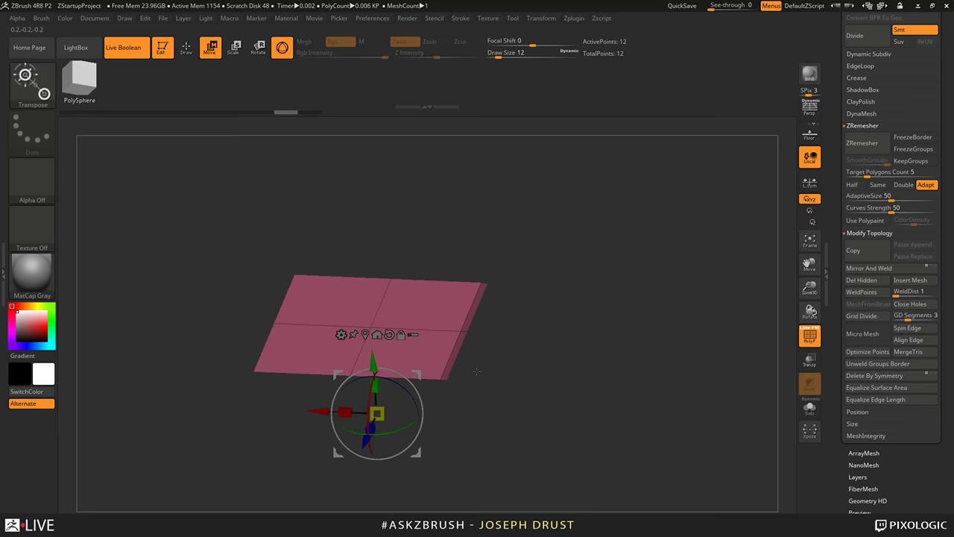
{"action": "left_click", "coordinate": [493, 325], "text": "ctrl"}
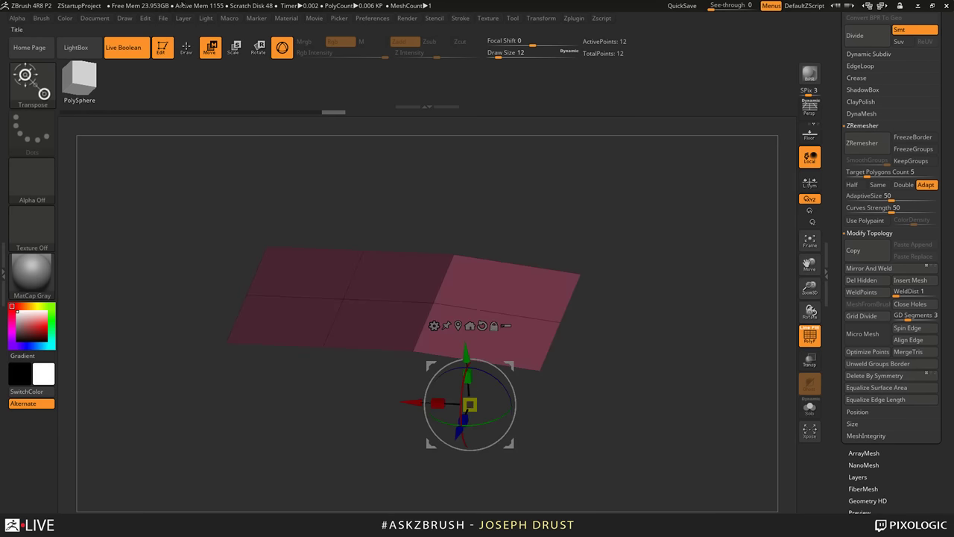
{"action": "key", "text": "q"}
Step: Insert an edge loop near the sloping panel's outer edge and clear the mask
{"action": "mouse_move", "coordinate": [556, 164]}
{"action": "left_mouse_down"}
{"action": "mouse_move", "coordinate": [614, 210]}
{"action": "mouse_move", "coordinate": [603, 214]}
{"action": "mouse_move", "coordinate": [618, 272]}
{"action": "mouse_move", "coordinate": [596, 294]}
{"action": "left_mouse_up"}
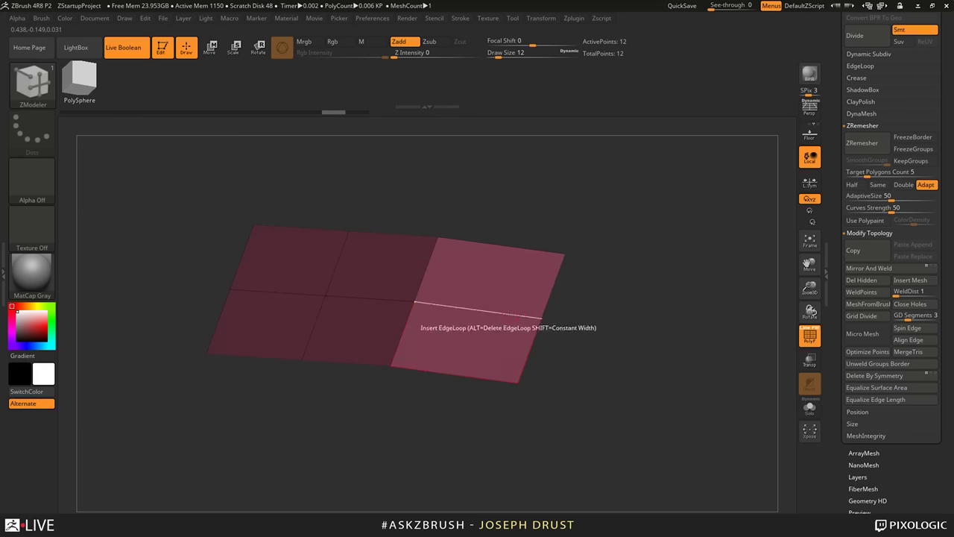
{"action": "left_click", "coordinate": [527, 314]}
{"action": "mouse_move", "coordinate": [643, 356]}
{"action": "left_mouse_down"}
{"action": "mouse_move", "coordinate": [647, 406]}
{"action": "mouse_move", "coordinate": [651, 381]}
{"action": "left_mouse_up"}
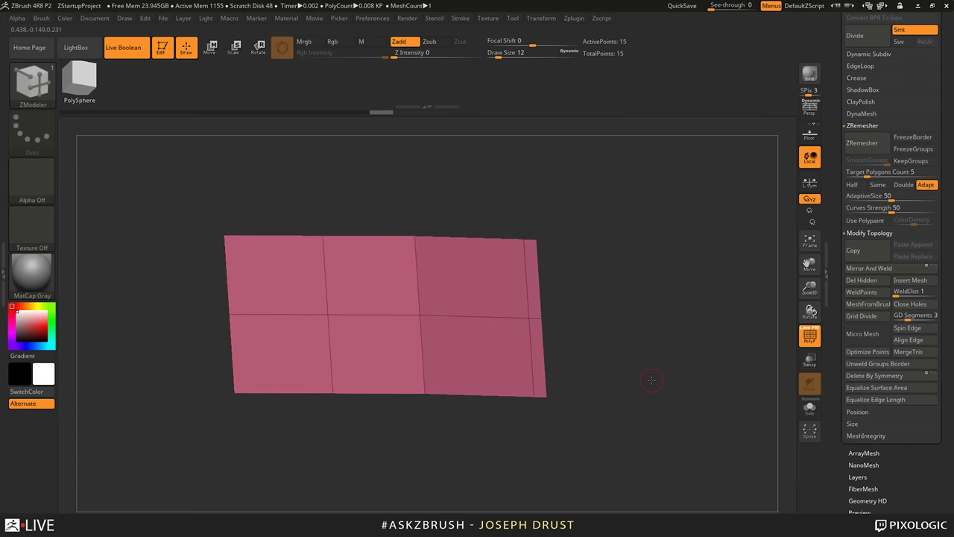
{"action": "left_click_drag", "start_coordinate": [651, 380], "coordinate": [634, 377]}
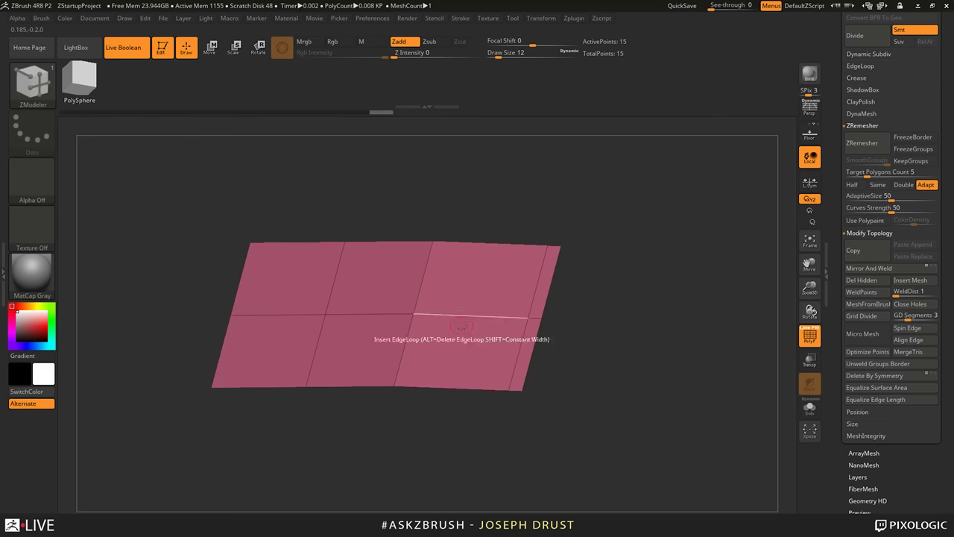
Step: Extrude all polygons of the bent sheet together to turn it into a thin slab
{"action": "key", "text": "space"}
{"action": "left_click", "coordinate": [387, 263]}
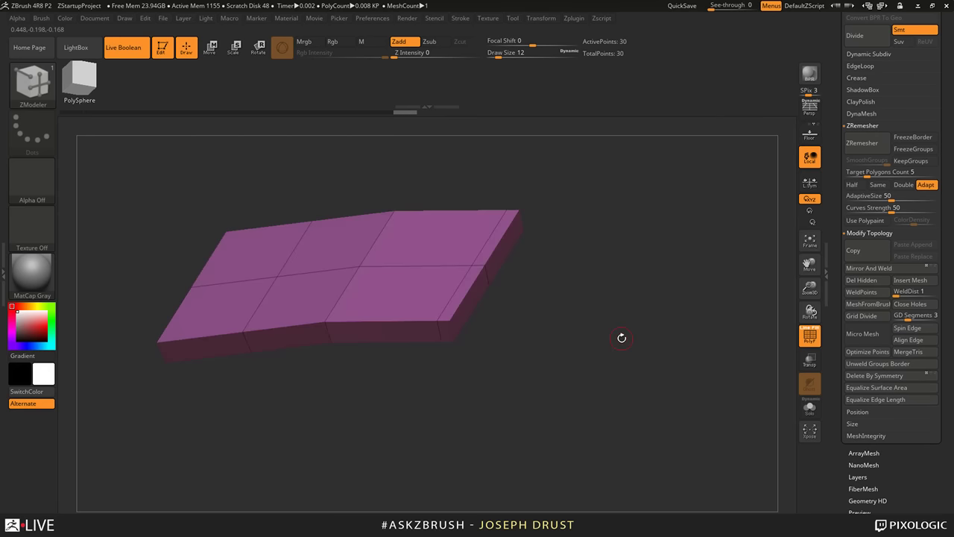
{"action": "left_click_drag", "start_coordinate": [622, 338], "coordinate": [605, 345]}
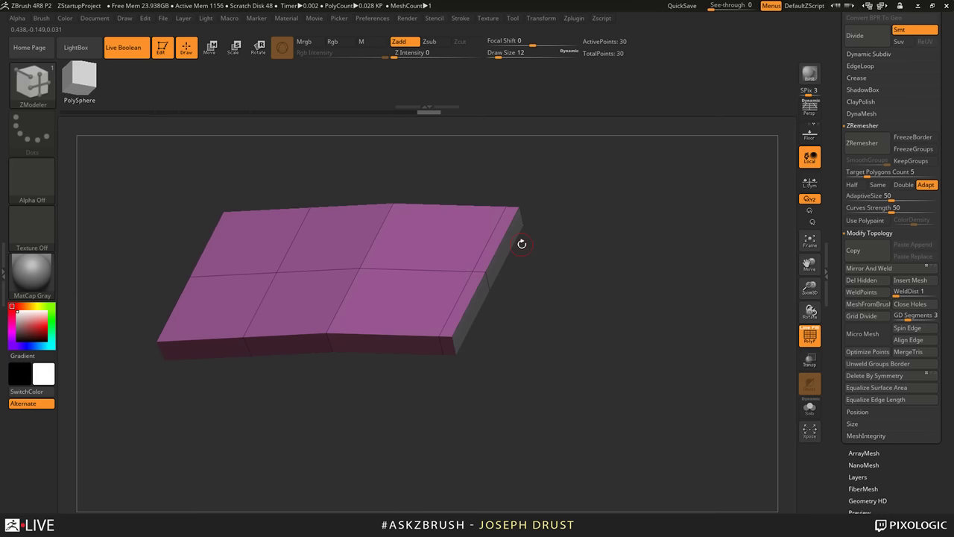
Step: Lengthen the slab by extruding its end faces outward three times with QMesh
{"action": "key", "text": "ctrl"}
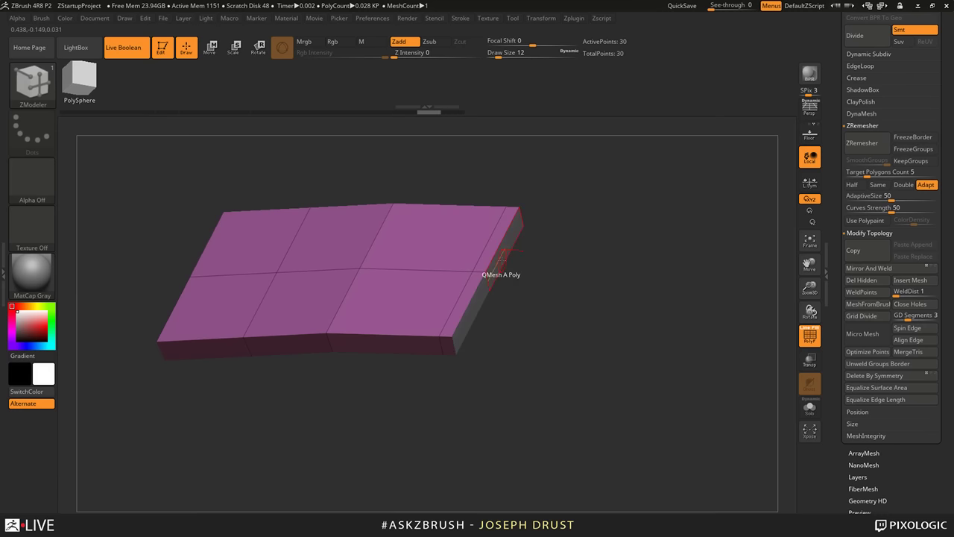
{"action": "left_click_drag", "start_coordinate": [502, 259], "coordinate": [578, 252]}
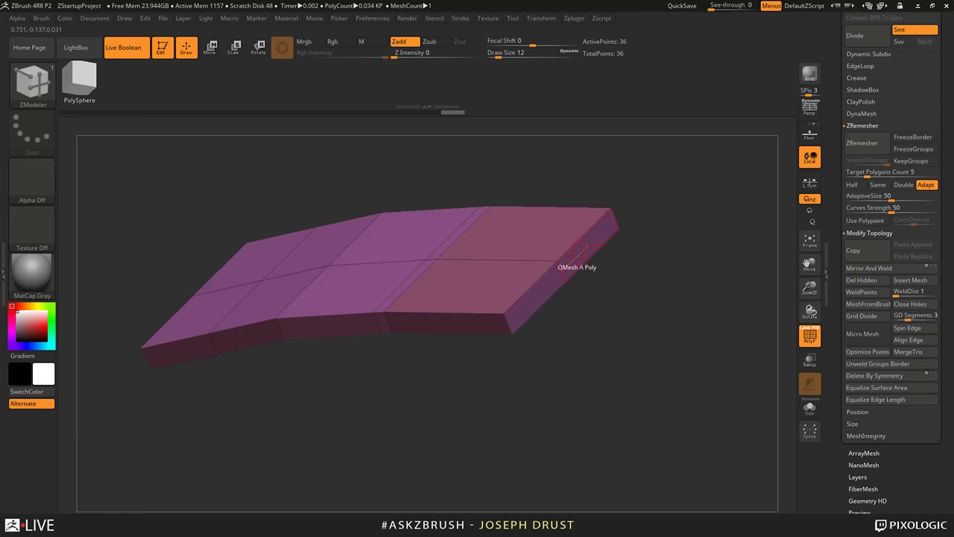
{"action": "left_click_drag", "start_coordinate": [676, 315], "coordinate": [644, 335], "text": "alt"}
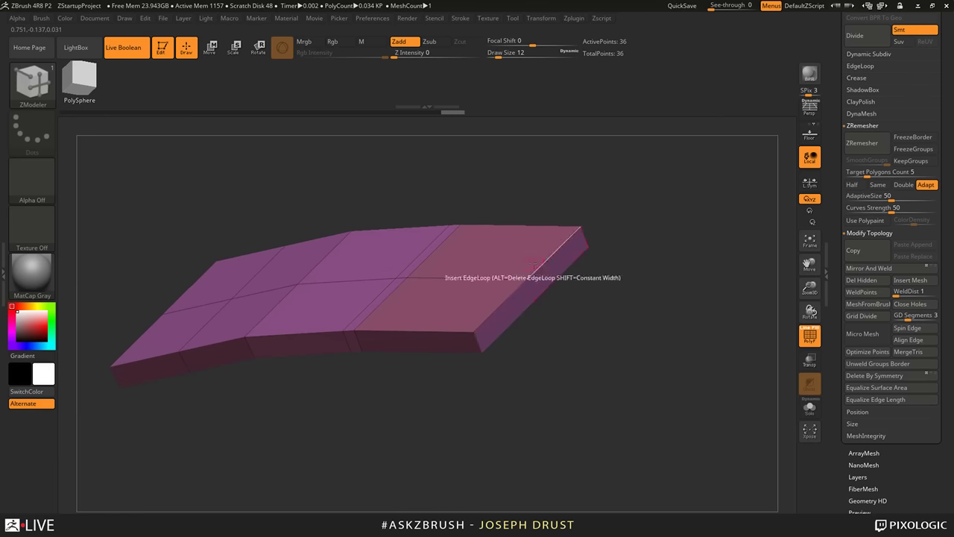
{"action": "left_click_drag", "start_coordinate": [545, 270], "coordinate": [625, 272]}
{"action": "left_click_drag", "start_coordinate": [696, 351], "coordinate": [594, 286], "text": "alt"}
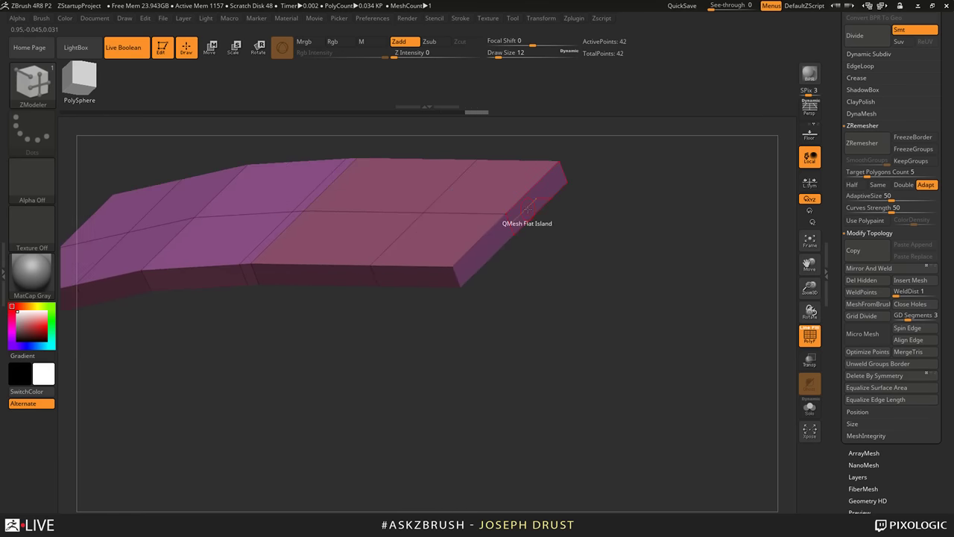
{"action": "left_click_drag", "start_coordinate": [528, 210], "coordinate": [589, 235]}
{"action": "mouse_move", "coordinate": [602, 283]}
{"action": "left_mouse_down"}
{"action": "mouse_move", "coordinate": [611, 336]}
{"action": "mouse_move", "coordinate": [620, 285]}
{"action": "left_mouse_up"}
Step: Mask all but the slab's end face, then rotate, extrude and move it with the gizmo so the profile turns steeply down
{"action": "left_click_drag", "start_coordinate": [616, 340], "coordinate": [513, 259], "text": "ctrl"}
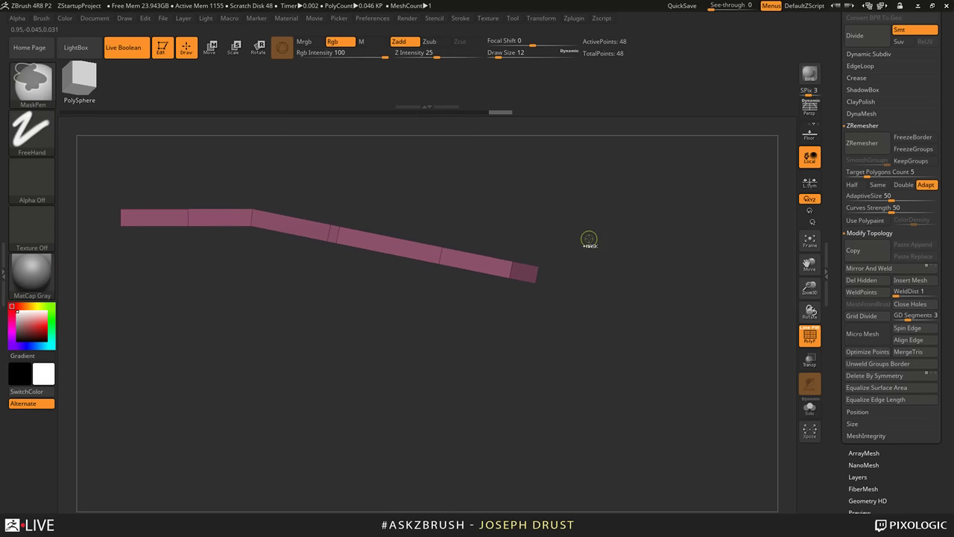
{"action": "left_click", "coordinate": [589, 238], "text": "ctrl"}
{"action": "key", "text": "w"}
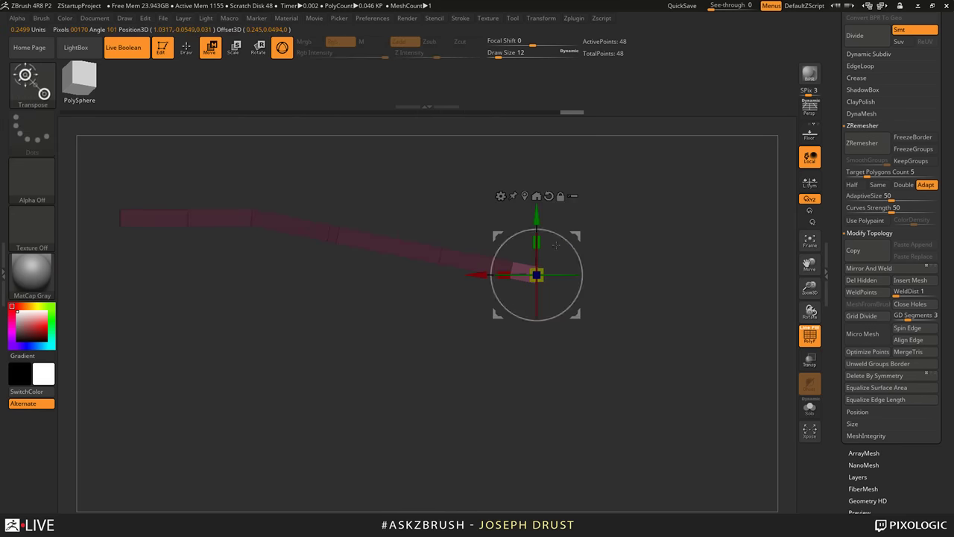
{"action": "left_click_drag", "start_coordinate": [575, 314], "coordinate": [564, 328]}
{"action": "left_click_drag", "start_coordinate": [655, 270], "coordinate": [617, 309]}
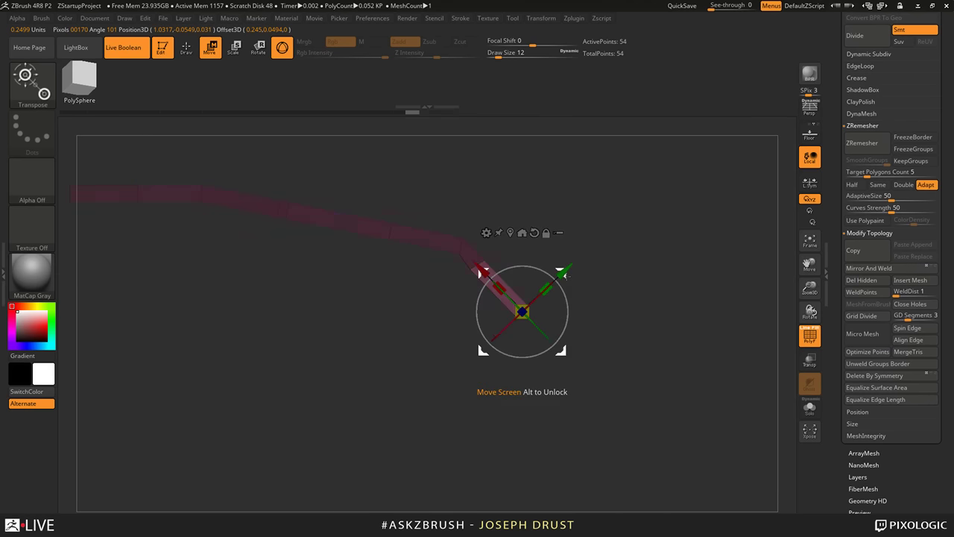
{"action": "left_click_drag", "start_coordinate": [521, 311], "coordinate": [484, 320]}
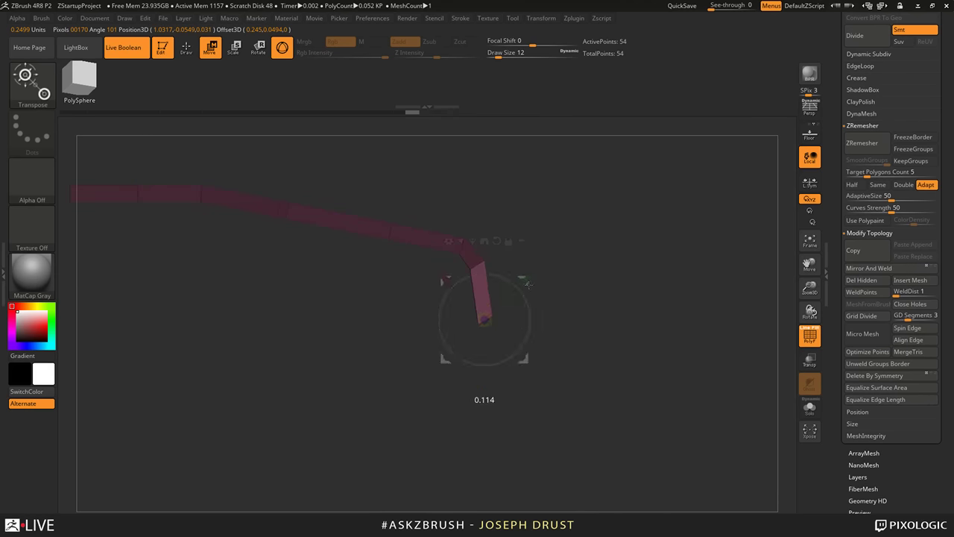
Step: Extrude and angle further end segments with the gizmo so the profile curves back underneath and hooks upward
{"action": "mouse_move", "coordinate": [509, 280]}
{"action": "left_mouse_down"}
{"action": "mouse_move", "coordinate": [520, 306]}
{"action": "mouse_move", "coordinate": [429, 299]}
{"action": "left_mouse_up"}
{"action": "left_click_drag", "start_coordinate": [418, 307], "coordinate": [333, 367]}
{"action": "left_click_drag", "start_coordinate": [331, 343], "coordinate": [261, 329], "text": "ctrl"}
{"action": "left_click_drag", "start_coordinate": [270, 261], "coordinate": [257, 284]}
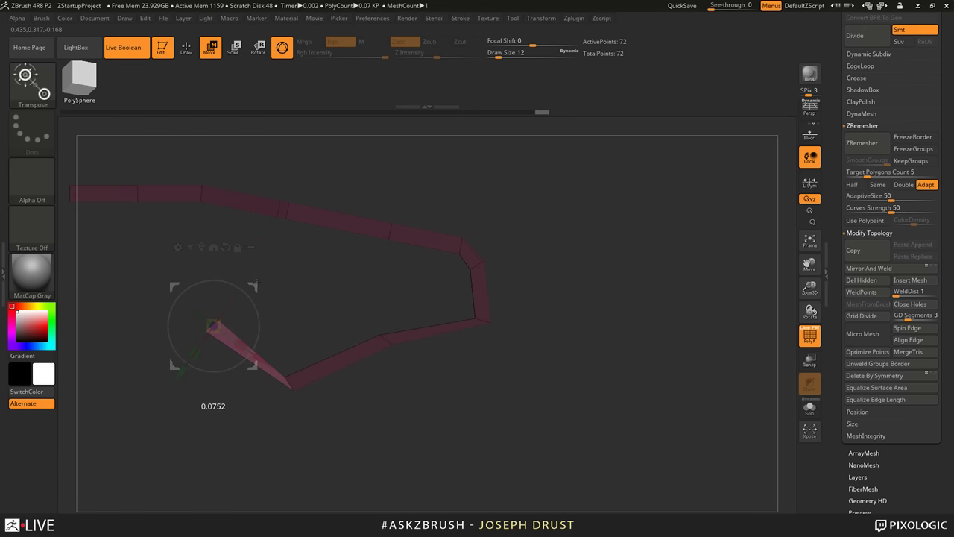
Step: Finish the slab's hooked end segment by recentring the gizmo on the unmasked part and adjusting the segment's angle and thickness
{"action": "left_click_drag", "start_coordinate": [395, 297], "coordinate": [388, 343], "text": "ctrl"}
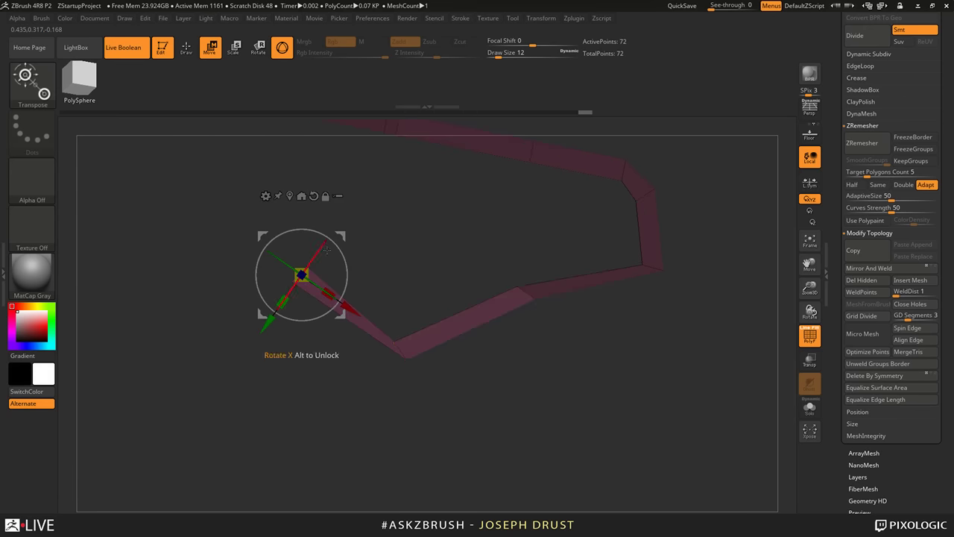
{"action": "left_click", "coordinate": [301, 195]}
{"action": "left_click_drag", "start_coordinate": [426, 286], "coordinate": [437, 287]}
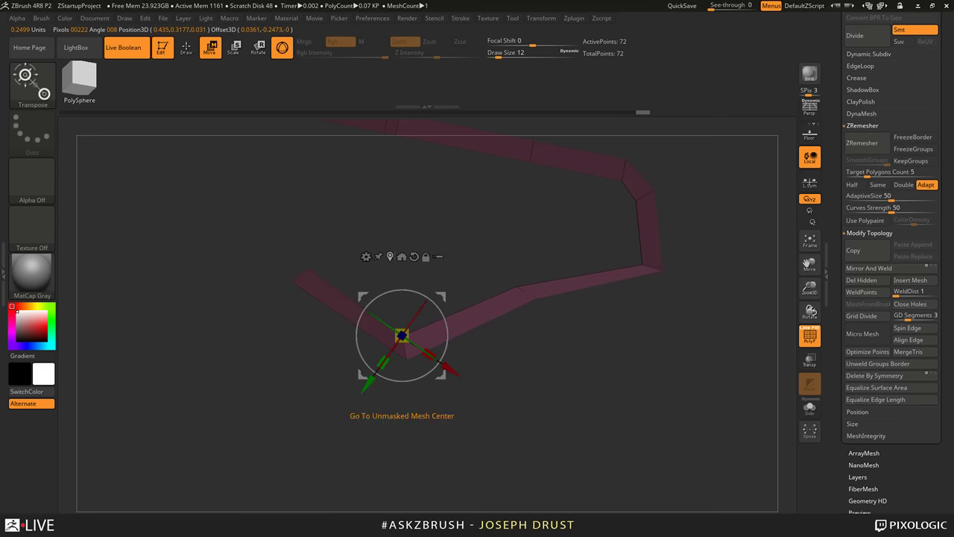
{"action": "left_click", "coordinate": [397, 249]}
{"action": "left_click_drag", "start_coordinate": [535, 298], "coordinate": [527, 295]}
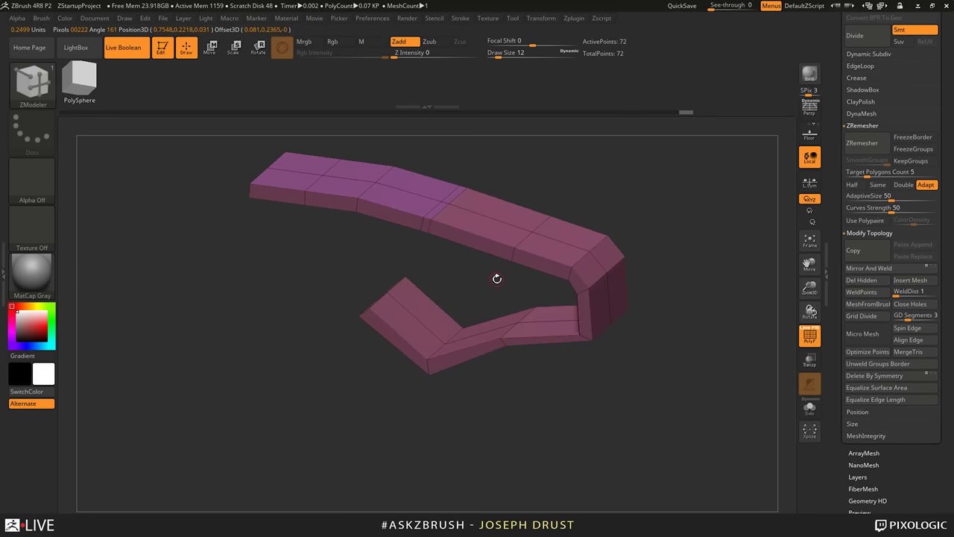
Step: Assign a new polygroup to the slab's side polyloop and insert a single edge loop along its middle
{"action": "key", "text": "space"}
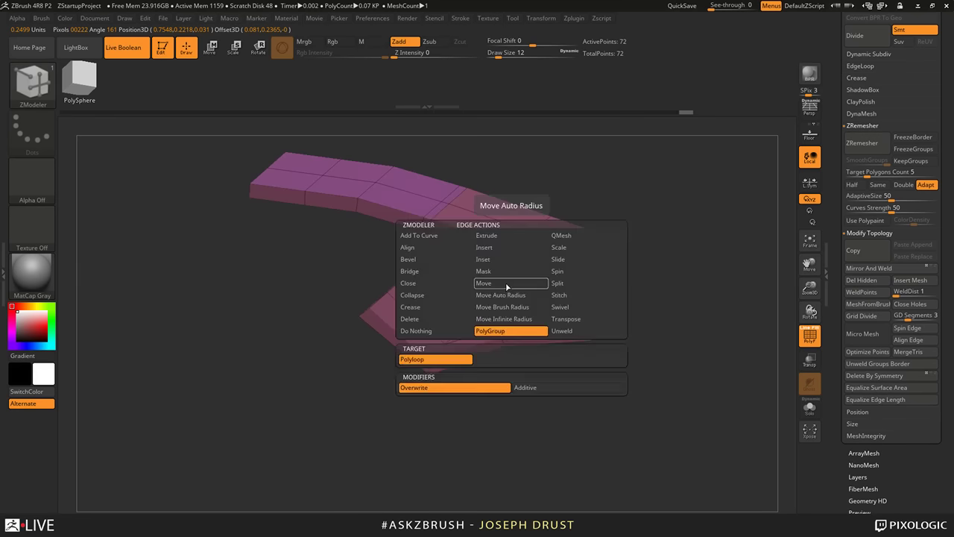
{"action": "left_click", "coordinate": [505, 283]}
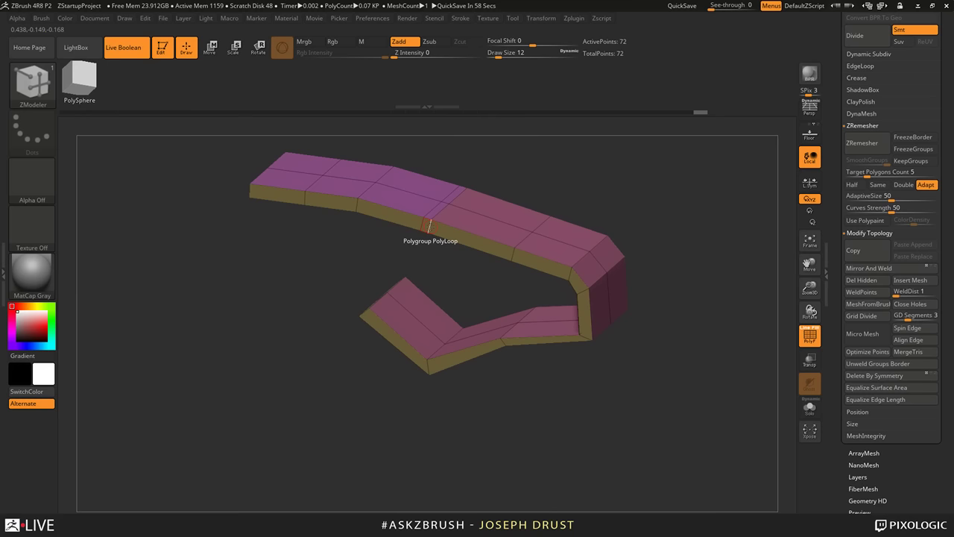
{"action": "key", "text": "space"}
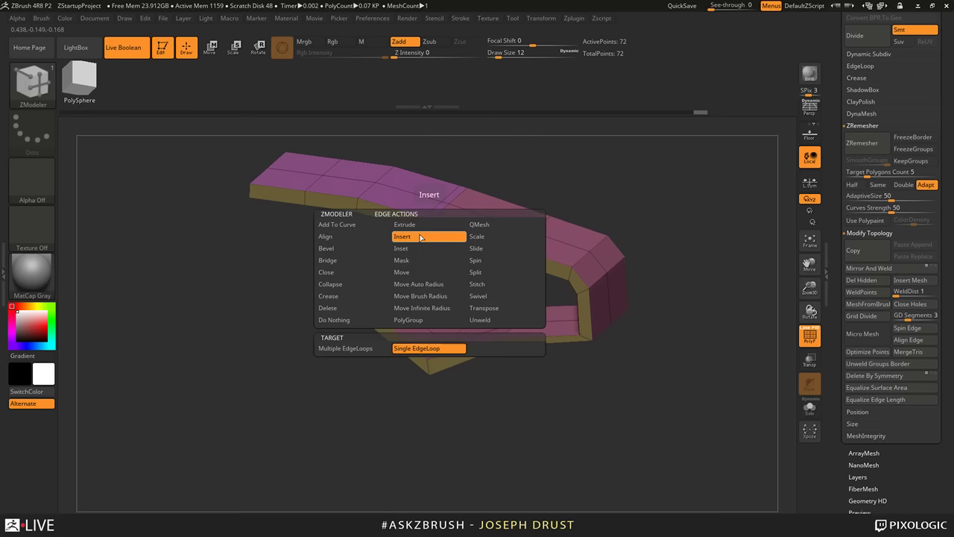
{"action": "left_click", "coordinate": [420, 236]}
{"action": "left_click", "coordinate": [430, 228]}
Step: Hide the slab's side polygroup and regroup the remaining inner and outer surfaces with Auto Groups
{"action": "left_click", "coordinate": [429, 227], "text": "ctrl+shift"}
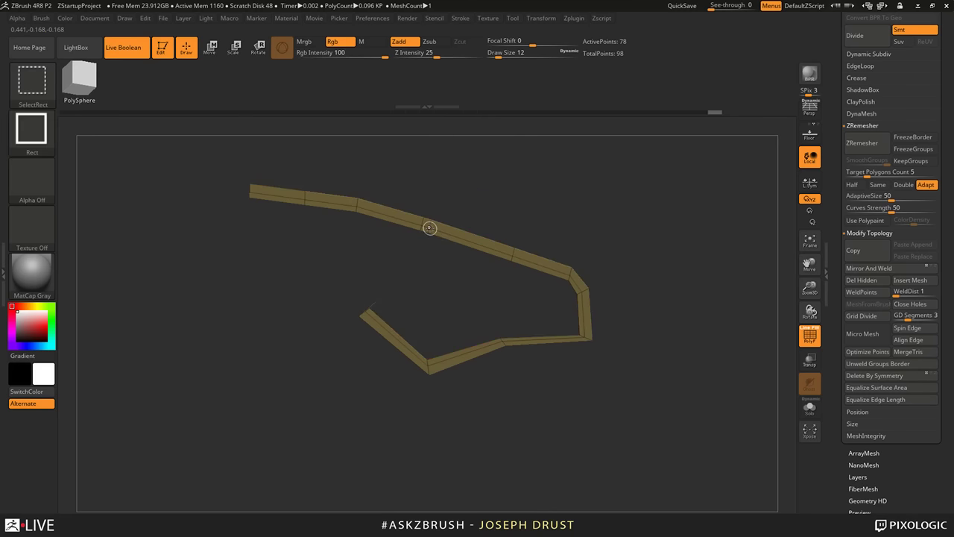
{"action": "left_click", "coordinate": [430, 228], "text": "ctrl+shift"}
{"action": "left_click_drag", "start_coordinate": [570, 373], "coordinate": [618, 412]}
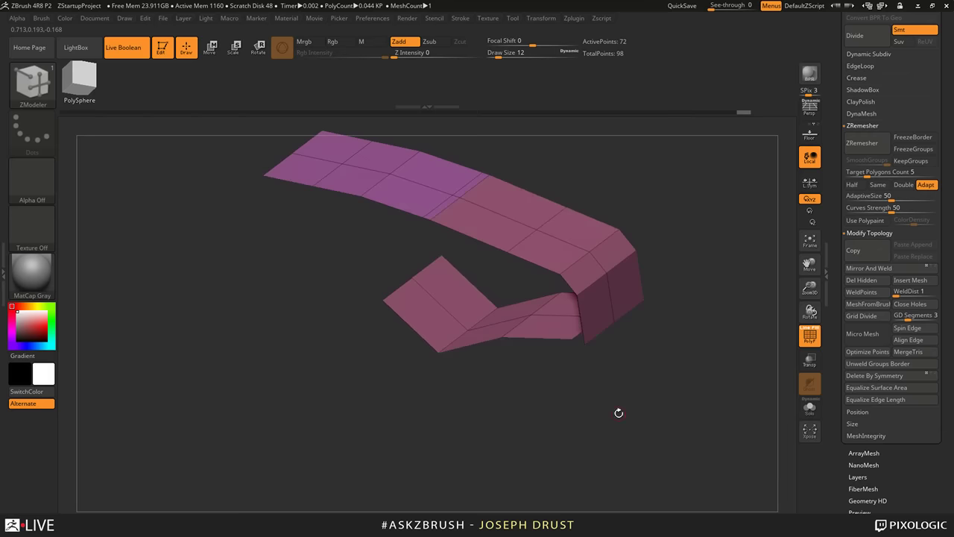
{"action": "left_click_drag", "start_coordinate": [909, 484], "coordinate": [905, 386]}
{"action": "mouse_move", "coordinate": [879, 303]}
{"action": "left_mouse_down"}
{"action": "mouse_move", "coordinate": [888, 202]}
{"action": "mouse_move", "coordinate": [890, 241]}
{"action": "left_mouse_up"}
{"action": "left_click", "coordinate": [865, 203]}
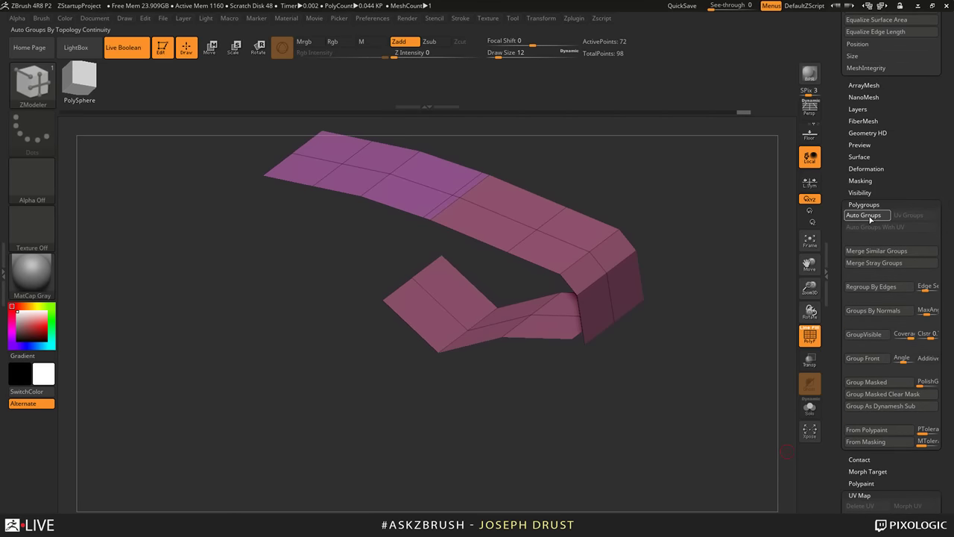
{"action": "left_click", "coordinate": [870, 218]}
Step: Isolate the slab's outer surface and turn on double-sided display for it
{"action": "left_click", "coordinate": [596, 265], "text": "ctrl+shift"}
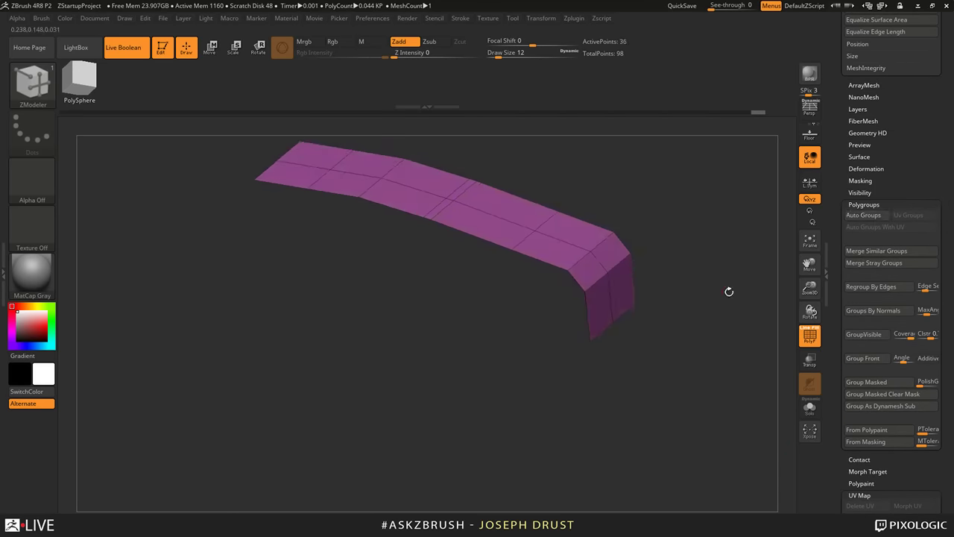
{"action": "left_click_drag", "start_coordinate": [772, 395], "coordinate": [752, 304]}
{"action": "left_click", "coordinate": [730, 416], "text": "ctrl+shift"}
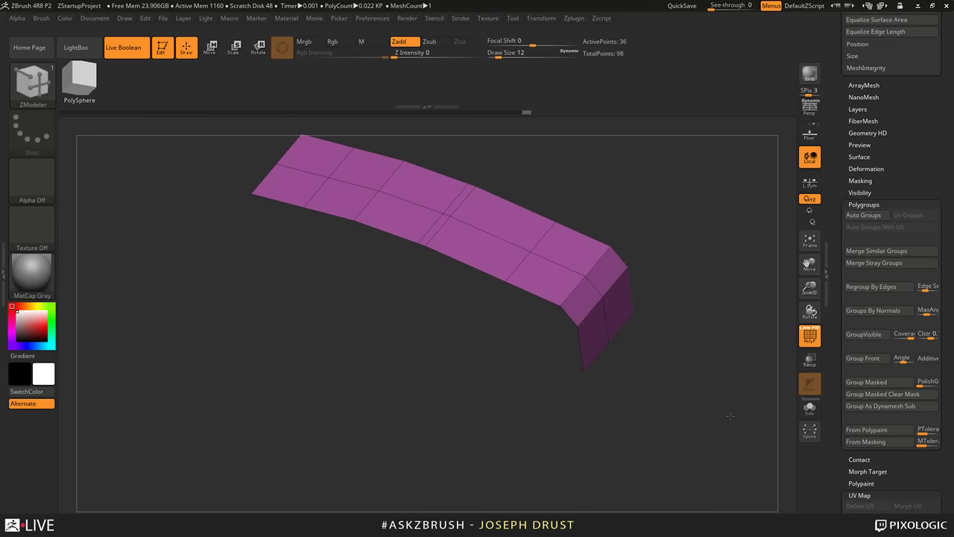
{"action": "left_click", "coordinate": [864, 203]}
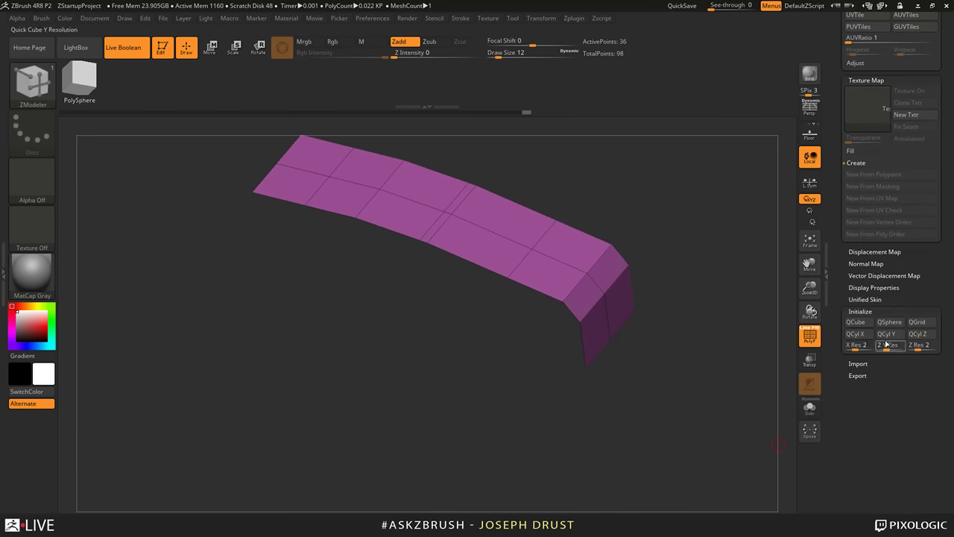
{"action": "left_click", "coordinate": [874, 287]}
{"action": "left_click", "coordinate": [868, 321]}
{"action": "left_click_drag", "start_coordinate": [775, 359], "coordinate": [737, 378]}
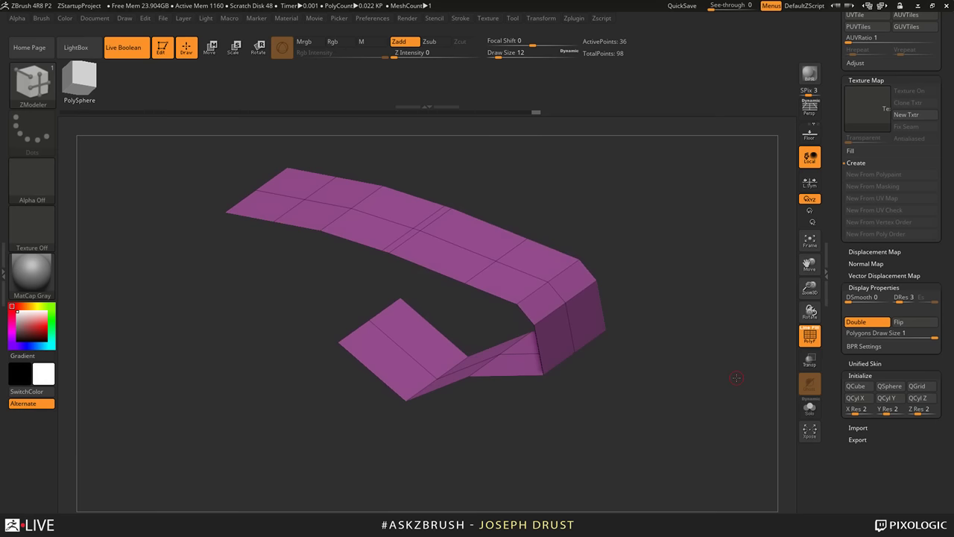
{"action": "left_click_drag", "start_coordinate": [647, 359], "coordinate": [692, 347]}
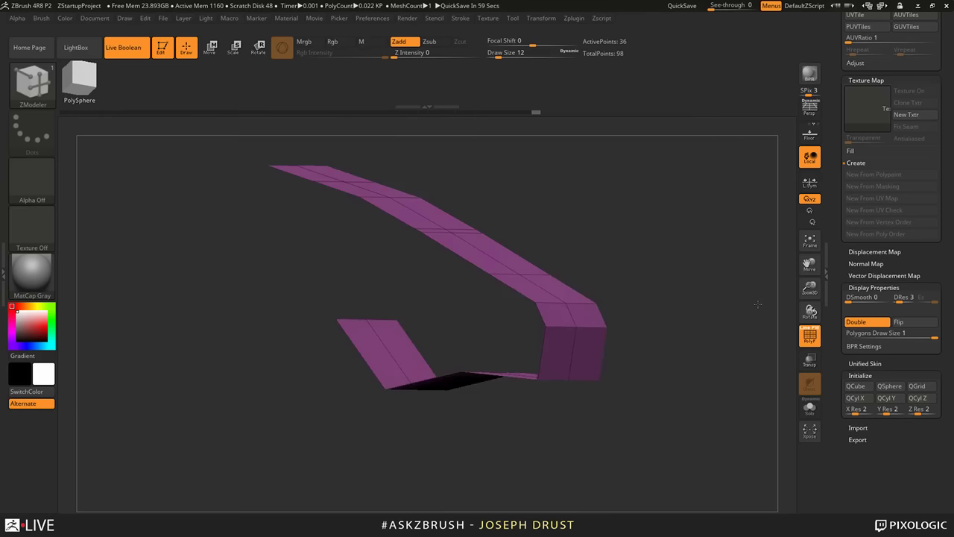
{"action": "left_click_drag", "start_coordinate": [757, 304], "coordinate": [712, 337]}
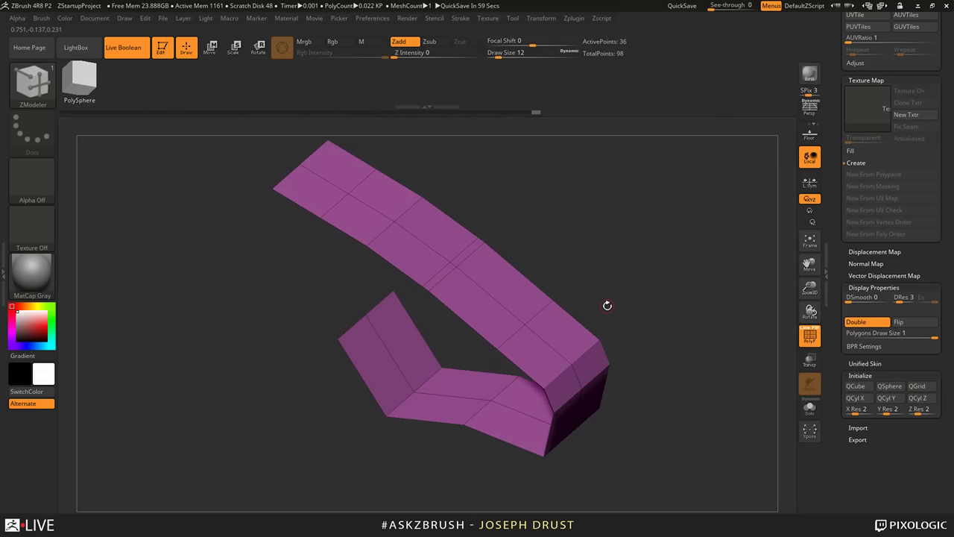
{"action": "mouse_move", "coordinate": [633, 314]}
{"action": "left_mouse_down"}
{"action": "mouse_move", "coordinate": [644, 272]}
{"action": "mouse_move", "coordinate": [632, 303]}
{"action": "left_mouse_up"}
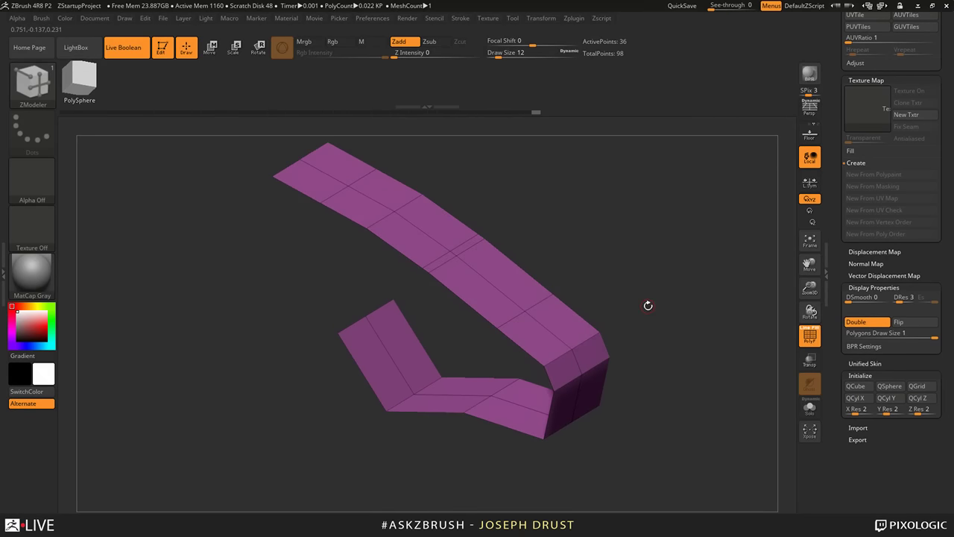
{"action": "left_click_drag", "start_coordinate": [648, 306], "coordinate": [648, 325]}
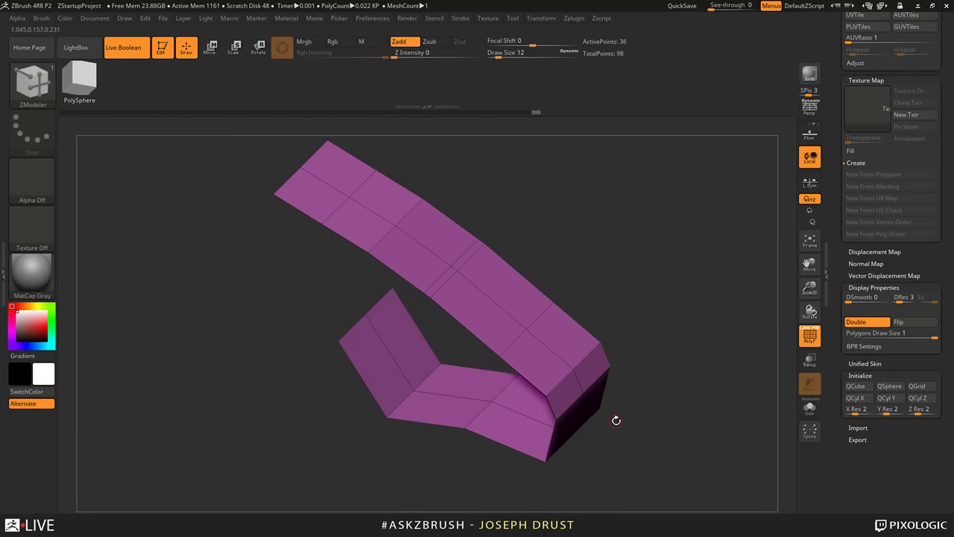
{"action": "left_click_drag", "start_coordinate": [677, 431], "coordinate": [670, 202]}
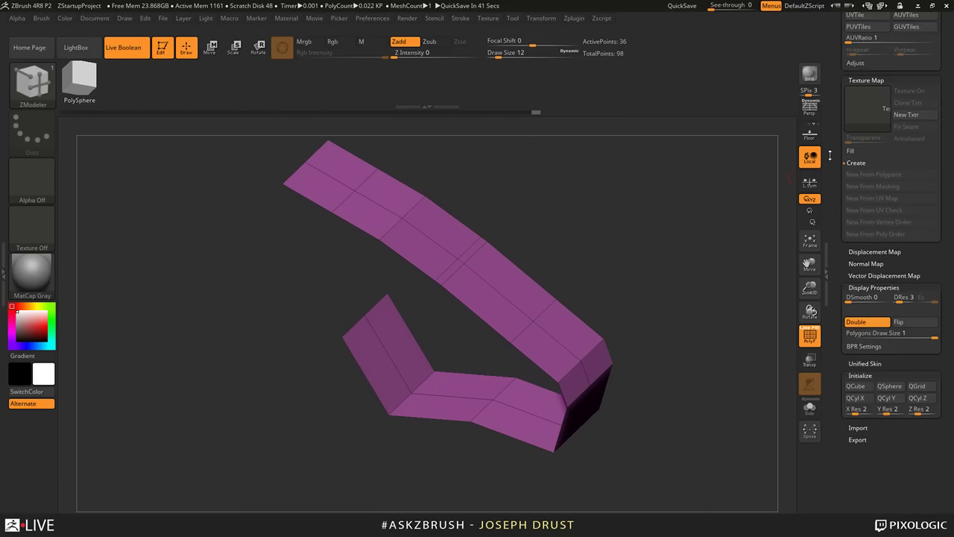
Step: Switch to the PolyMesh3D star tool and frame it in a straight front view
{"action": "left_click_drag", "start_coordinate": [829, 155], "coordinate": [834, 261]}
{"action": "left_click", "coordinate": [914, 149]}
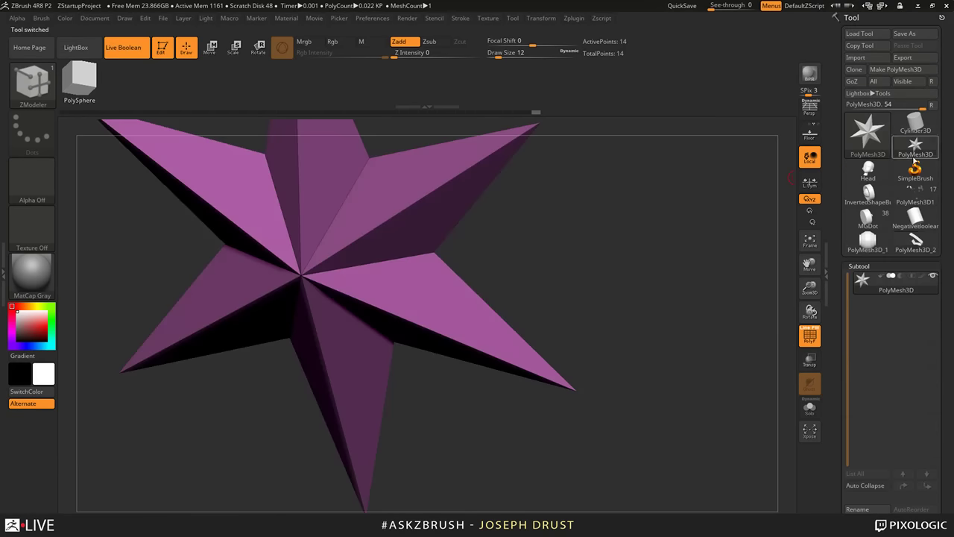
{"action": "mouse_move", "coordinate": [720, 342]}
{"action": "left_mouse_down", "text": "shift"}
{"action": "mouse_move", "coordinate": [693, 328]}
{"action": "mouse_move", "coordinate": [705, 321]}
{"action": "left_mouse_up", "text": "shift"}
{"action": "left_click_drag", "start_coordinate": [700, 384], "coordinate": [697, 333], "text": "alt"}
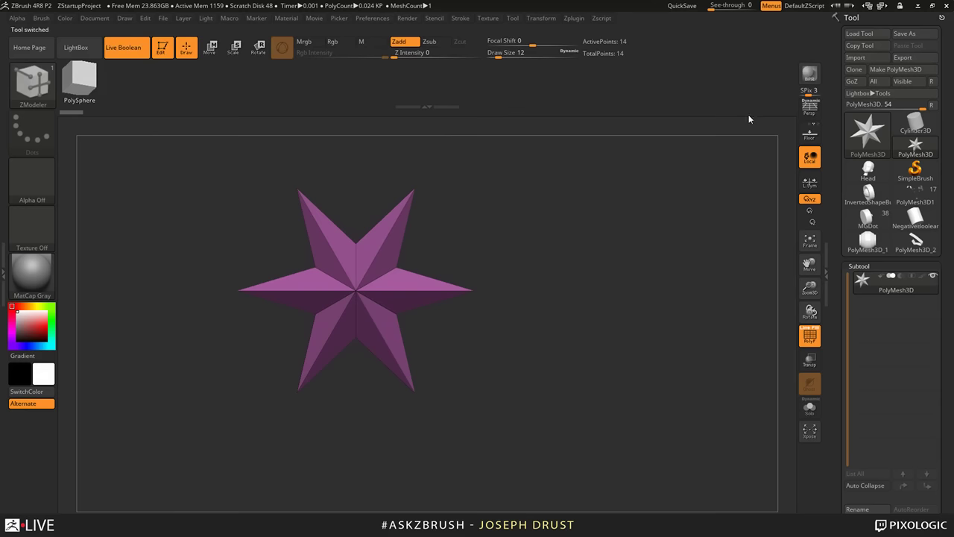
Step: Switch to the Head tool and append the PolyMesh3D star to it as a subtool
{"action": "left_click", "coordinate": [867, 170]}
{"action": "left_click_drag", "start_coordinate": [716, 324], "coordinate": [741, 380], "text": "alt"}
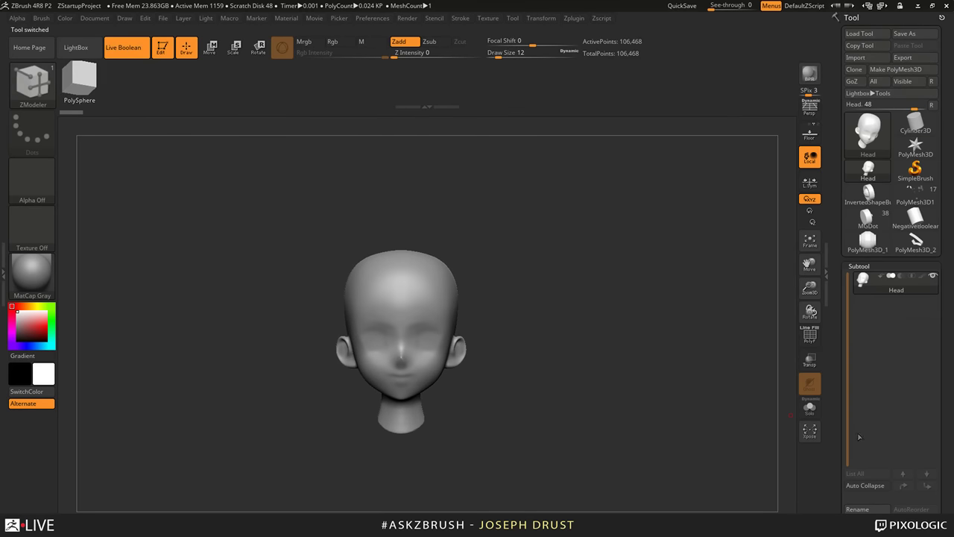
{"action": "left_click_drag", "start_coordinate": [839, 437], "coordinate": [839, 279]}
{"action": "left_click", "coordinate": [907, 389]}
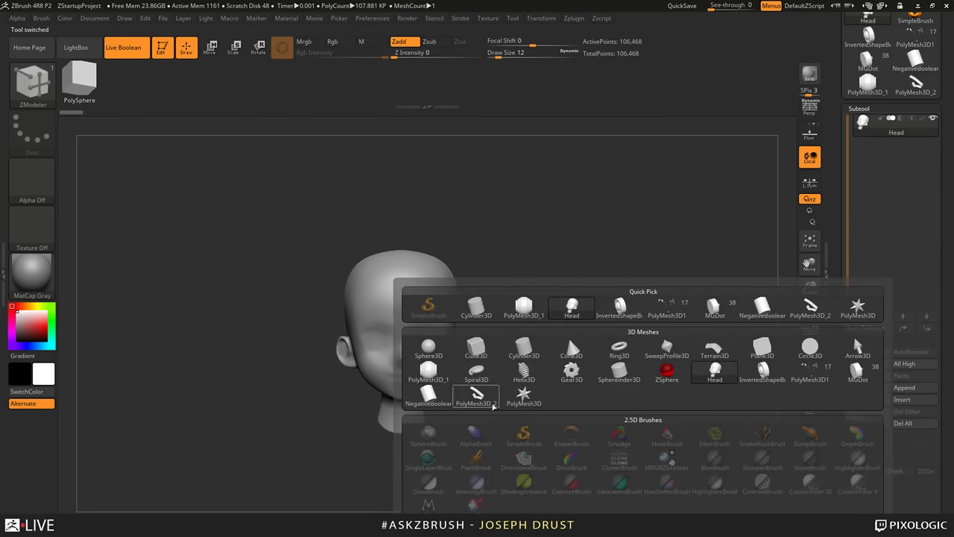
{"action": "left_click", "coordinate": [530, 405]}
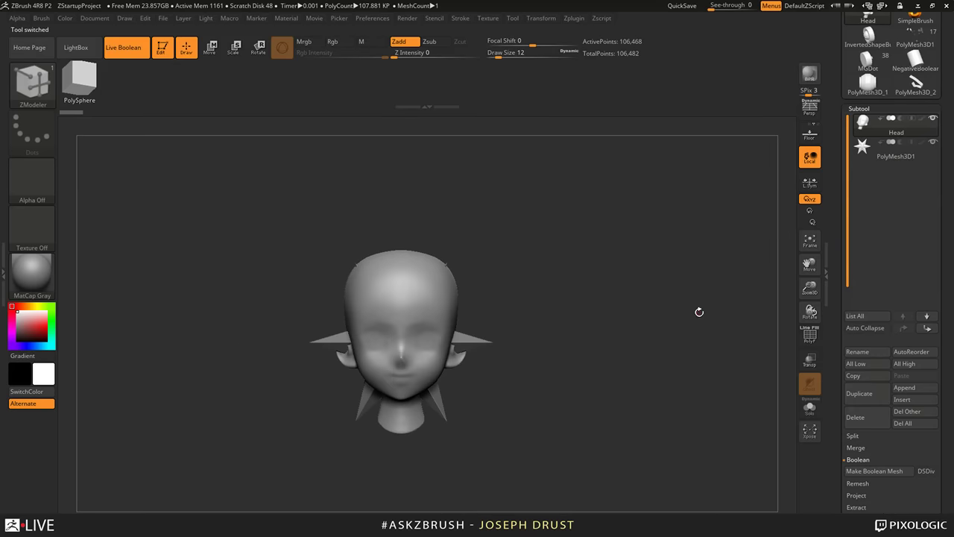
Step: Select the star subtool, move it straight up above the head and scale it down
{"action": "left_click", "coordinate": [474, 340], "text": "alt"}
{"action": "key", "text": "w"}
{"action": "left_click_drag", "start_coordinate": [401, 283], "coordinate": [401, 140]}
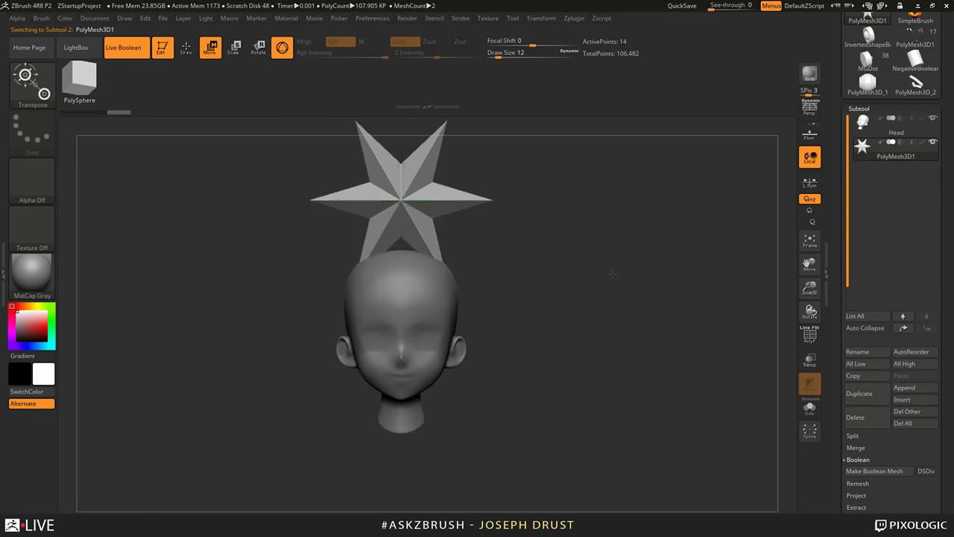
{"action": "left_click_drag", "start_coordinate": [611, 274], "coordinate": [497, 275], "text": "alt"}
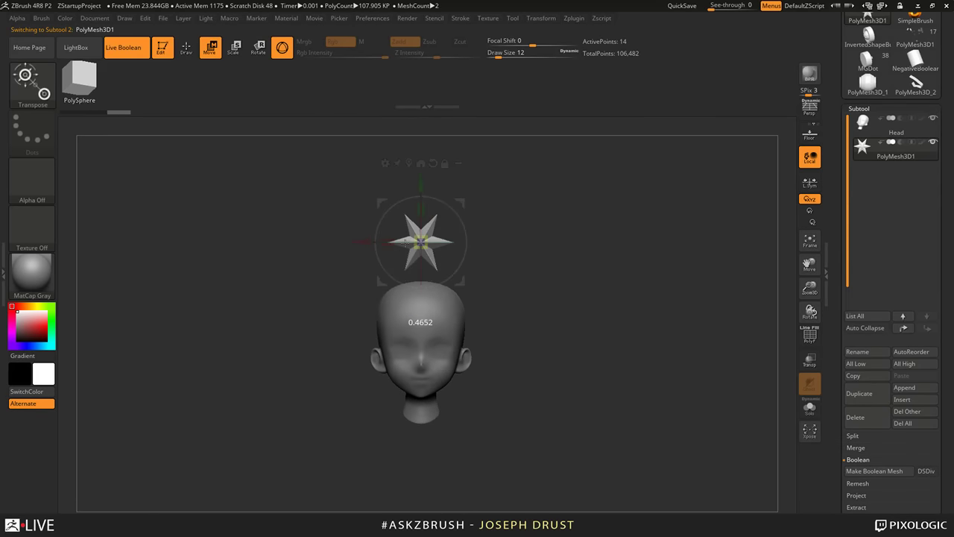
{"action": "left_click_drag", "start_coordinate": [545, 252], "coordinate": [549, 276], "text": "alt"}
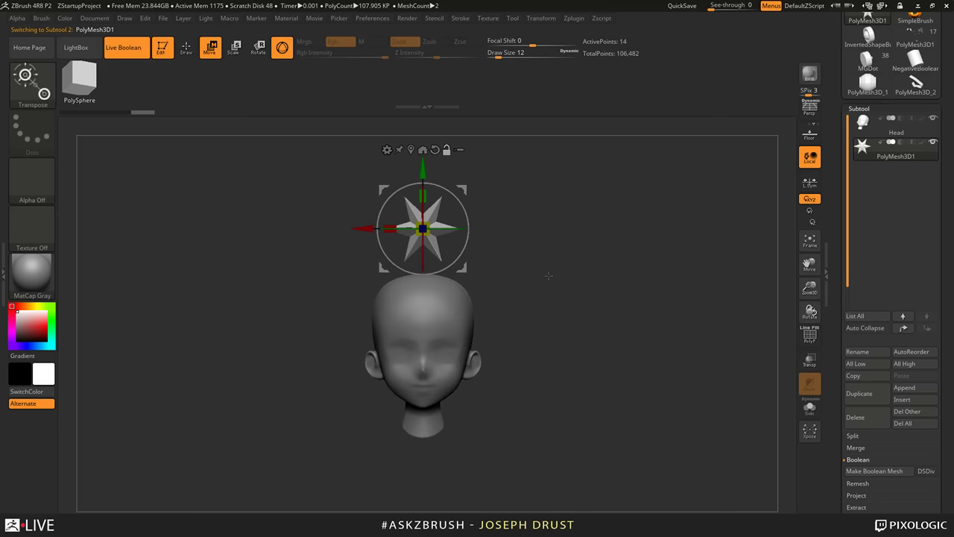
Step: Look through the Misc and Jewelry project folders in LightBox
{"action": "key", "text": "comma"}
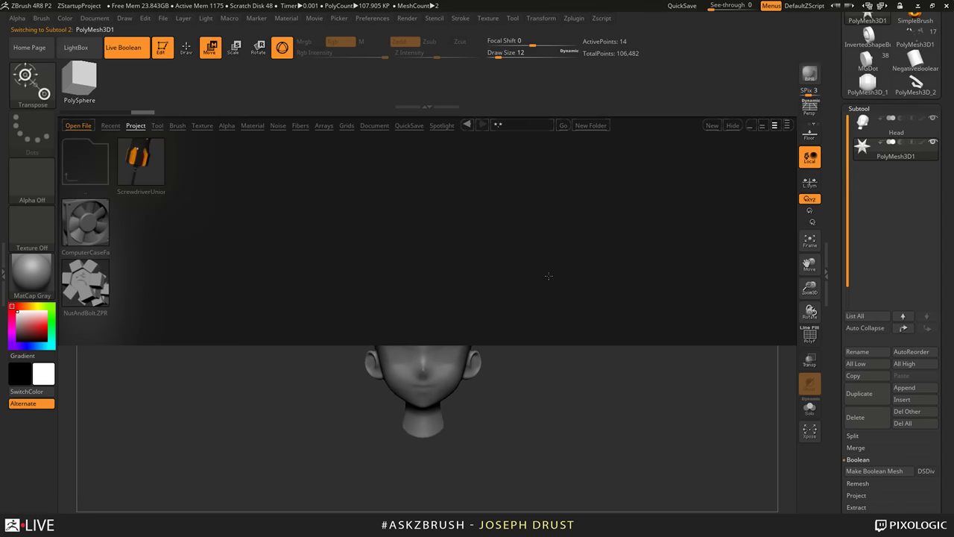
{"action": "left_click", "coordinate": [135, 125]}
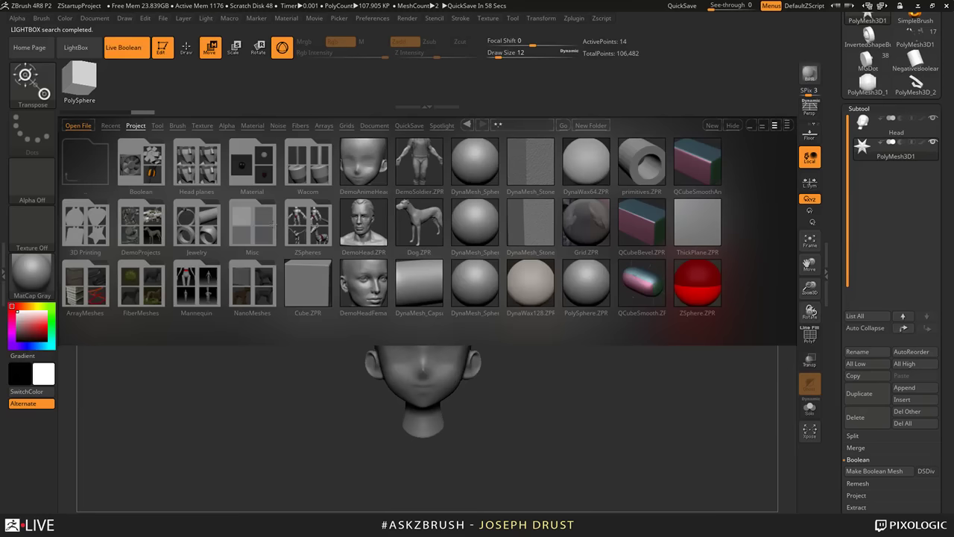
{"action": "left_click", "coordinate": [255, 230]}
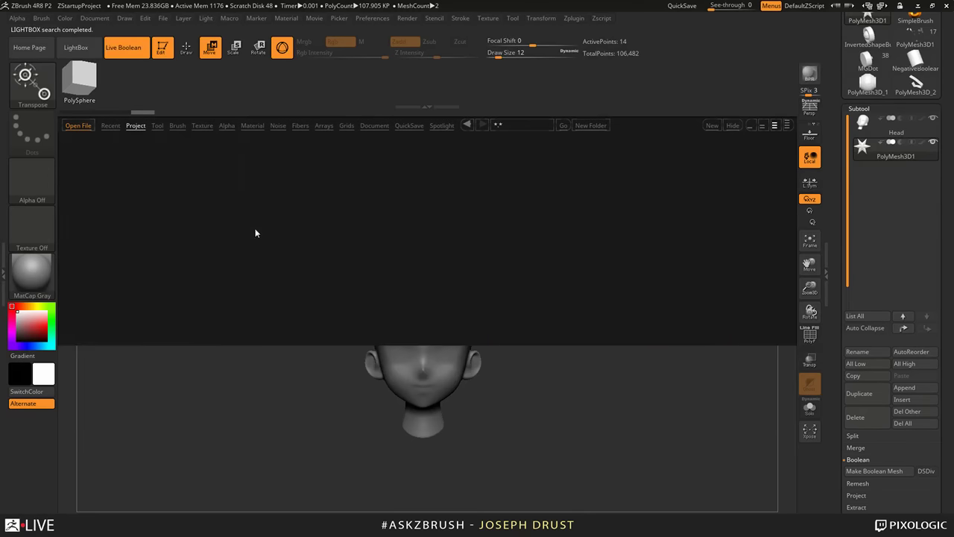
{"action": "left_click", "coordinate": [94, 161]}
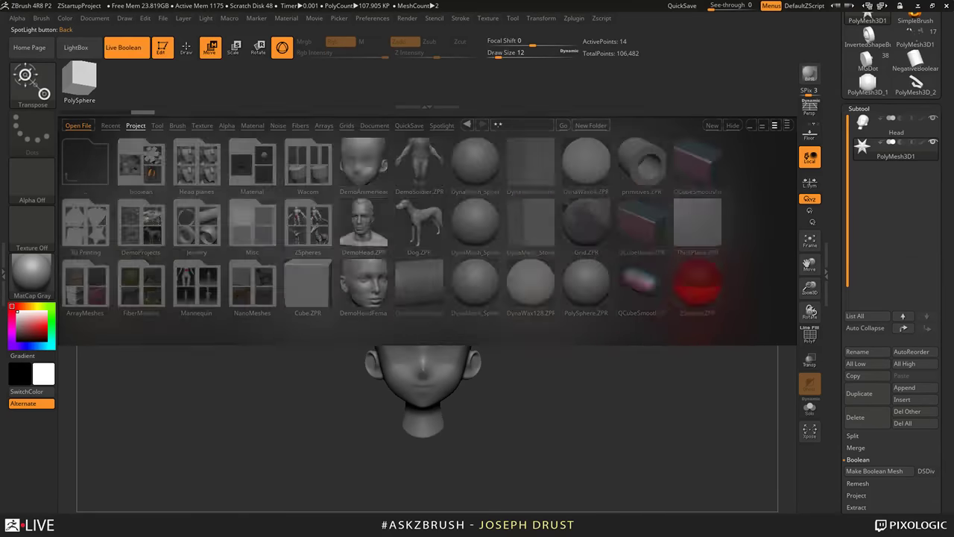
{"action": "left_click", "coordinate": [193, 228]}
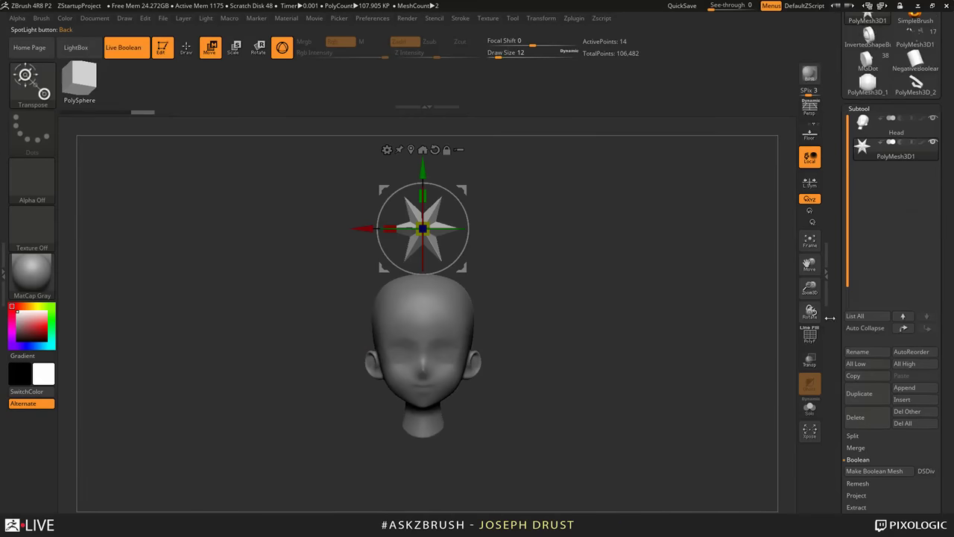
Step: Turn on perspective display and view the head and star from a three-quarter angle
{"action": "left_click_drag", "start_coordinate": [629, 254], "coordinate": [626, 261]}
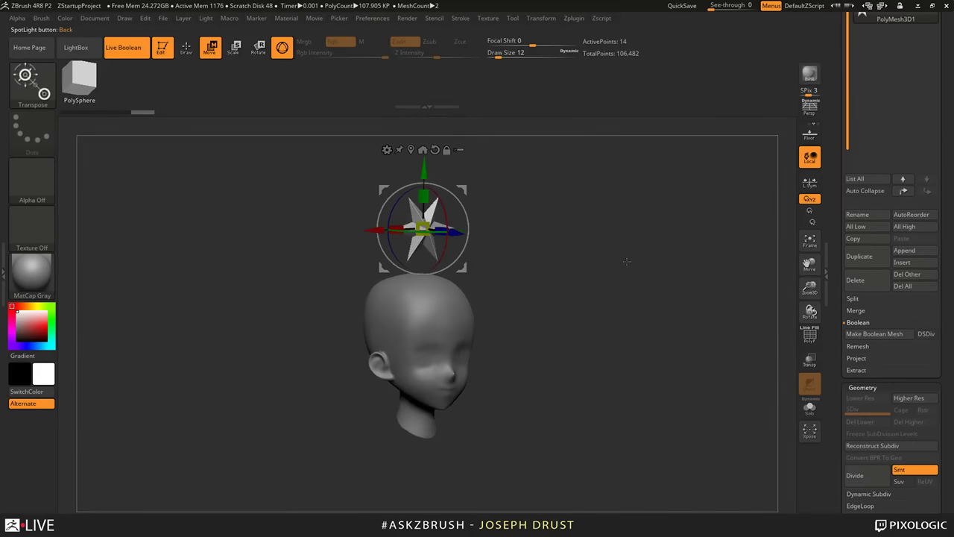
{"action": "key", "text": "p"}
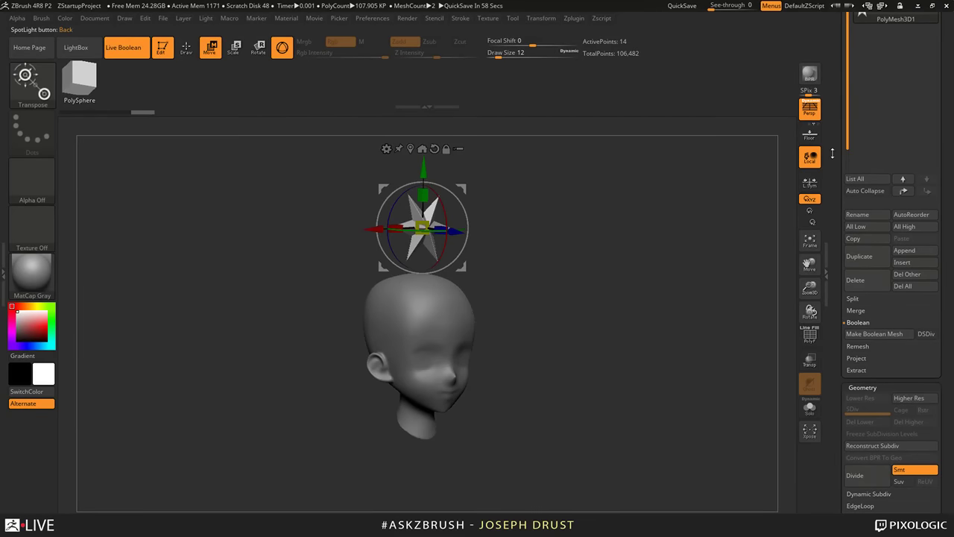
{"action": "left_click_drag", "start_coordinate": [832, 155], "coordinate": [832, 208]}
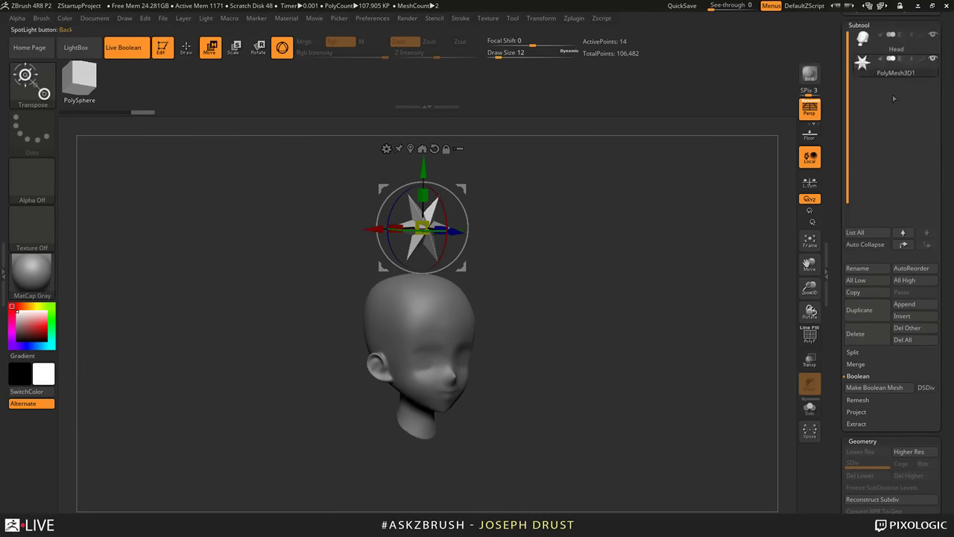
{"action": "mouse_move", "coordinate": [611, 261]}
{"action": "left_mouse_down"}
{"action": "mouse_move", "coordinate": [656, 265]}
{"action": "mouse_move", "coordinate": [604, 270]}
{"action": "left_mouse_up"}
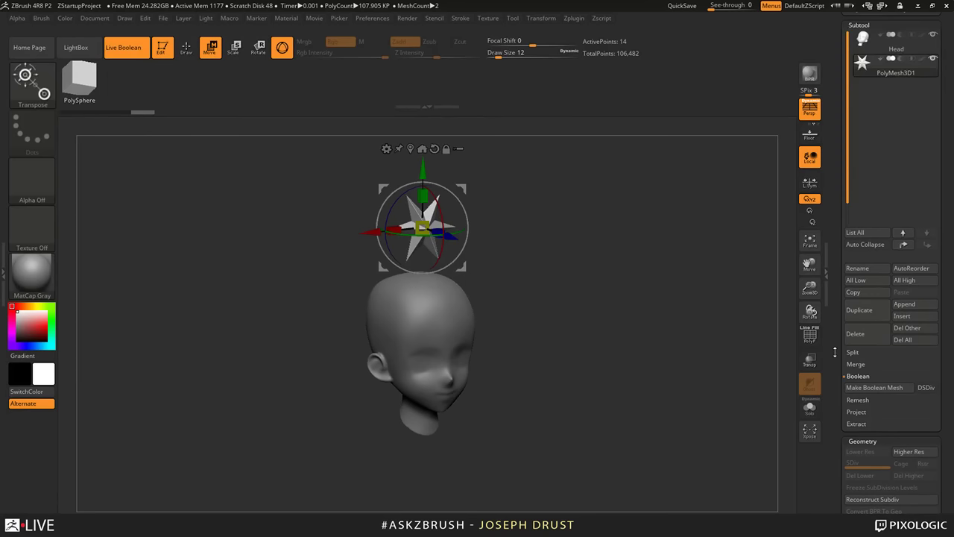
Step: Set the star's ShadowBox resolution to 512 and its polish to 5
{"action": "left_click_drag", "start_coordinate": [835, 352], "coordinate": [834, 55]}
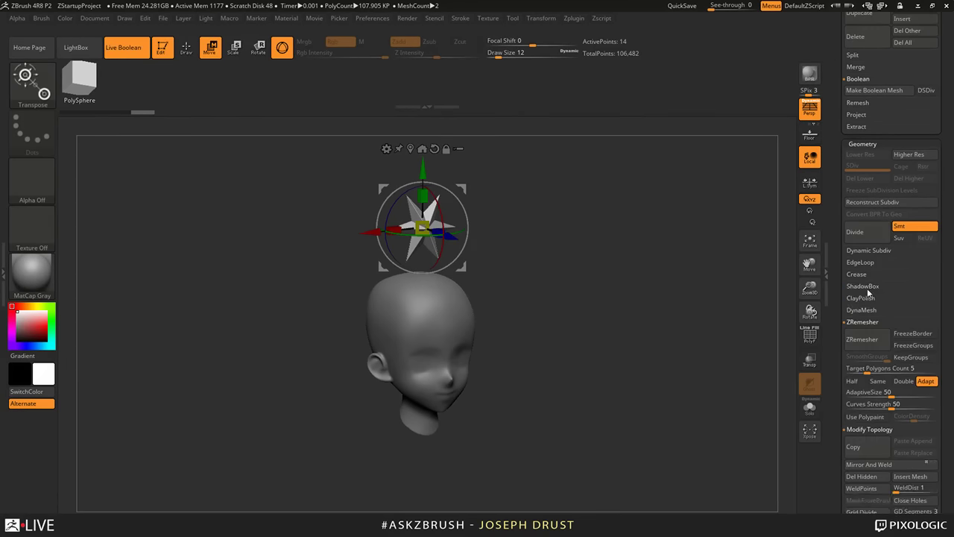
{"action": "left_click", "coordinate": [867, 288]}
{"action": "left_click_drag", "start_coordinate": [832, 313], "coordinate": [832, 283]}
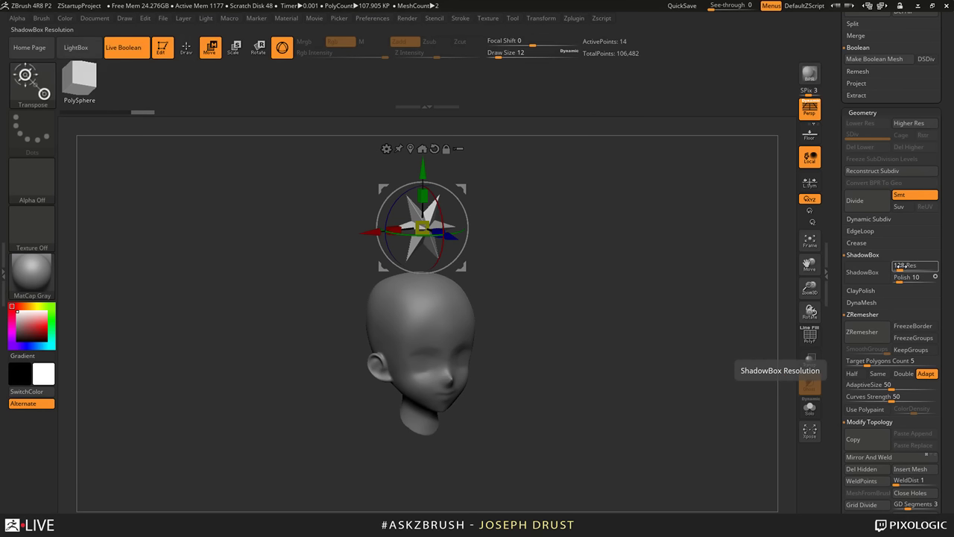
{"action": "left_click", "coordinate": [899, 266]}
{"action": "left_click", "coordinate": [899, 266]}
{"action": "left_click_drag", "start_coordinate": [916, 264], "coordinate": [912, 269]}
{"action": "left_click", "coordinate": [897, 280]}
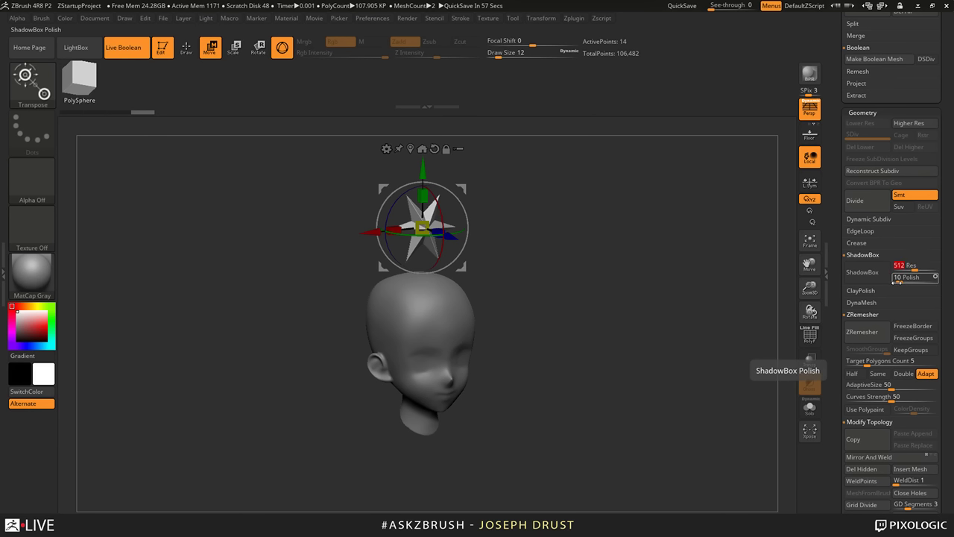
{"action": "left_click", "coordinate": [897, 282]}
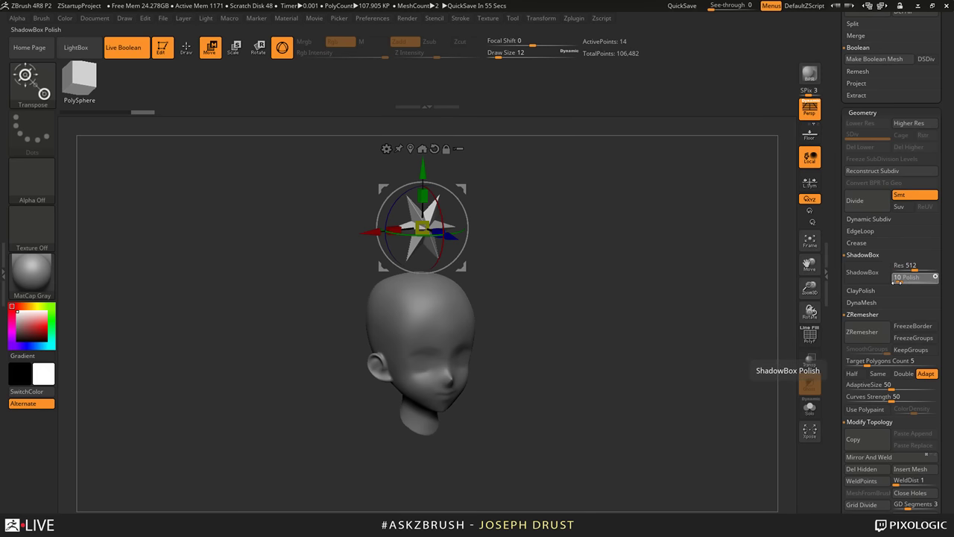
{"action": "type", "text": "5"}
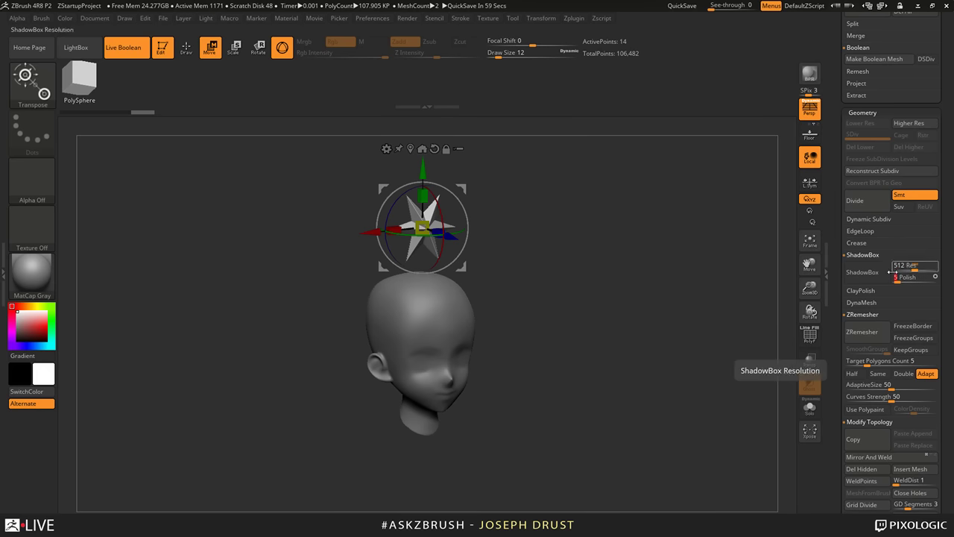
{"action": "key", "text": "Return"}
Step: Convert the star to a ShadowBox, empty it and scale it up, then view it from the front without perspective
{"action": "mouse_move", "coordinate": [602, 246]}
{"action": "left_mouse_down"}
{"action": "mouse_move", "coordinate": [639, 235]}
{"action": "mouse_move", "coordinate": [603, 239]}
{"action": "left_mouse_up"}
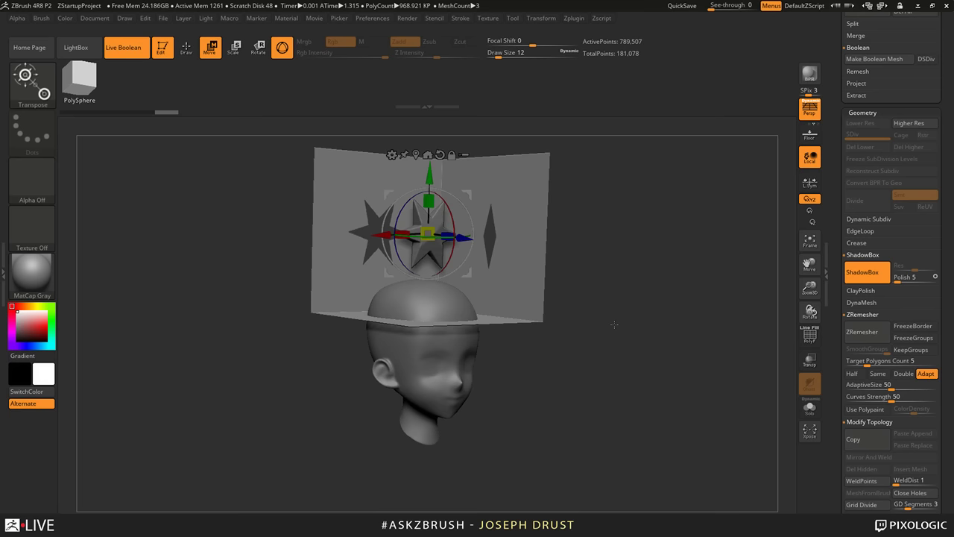
{"action": "left_click_drag", "start_coordinate": [613, 324], "coordinate": [664, 306]}
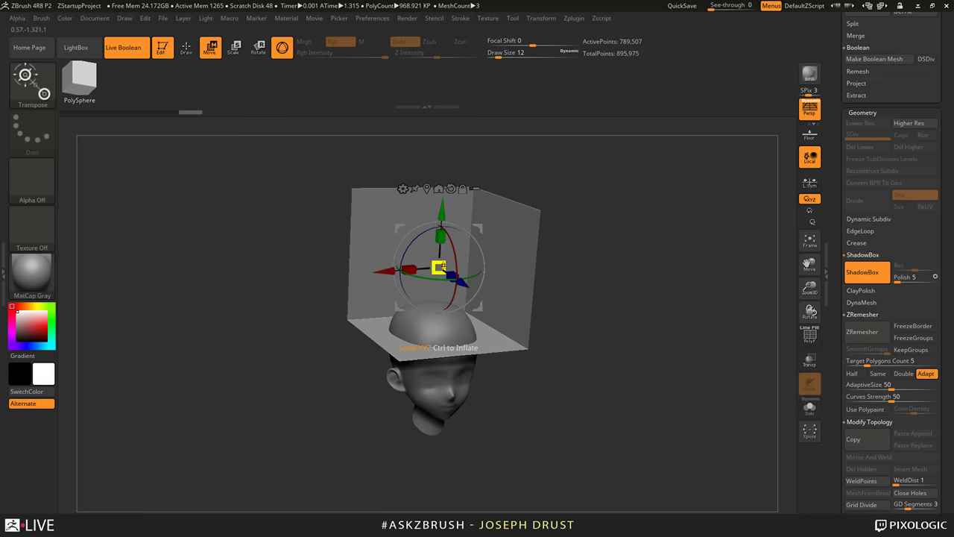
{"action": "left_click_drag", "start_coordinate": [438, 267], "coordinate": [510, 209]}
{"action": "left_click_drag", "start_coordinate": [687, 323], "coordinate": [713, 321], "text": "shift"}
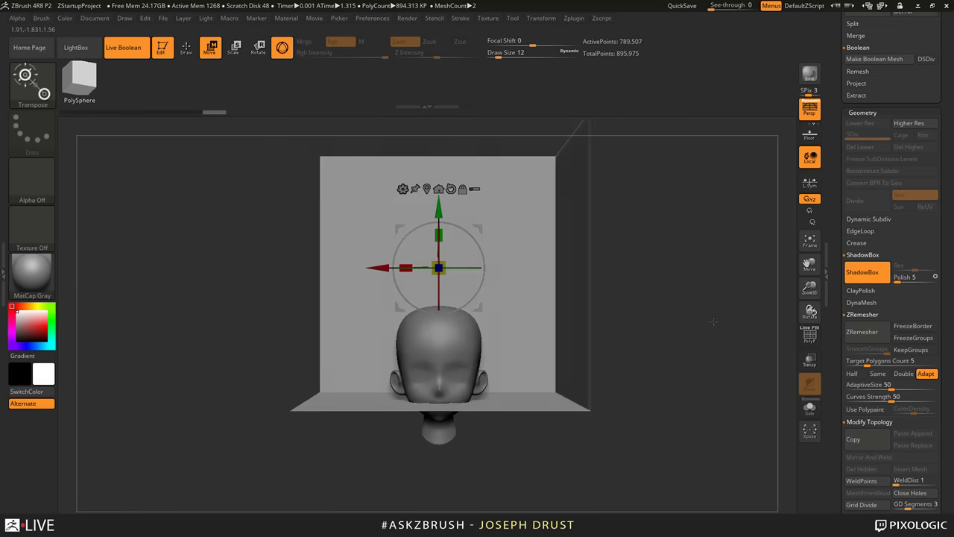
{"action": "key", "text": "p"}
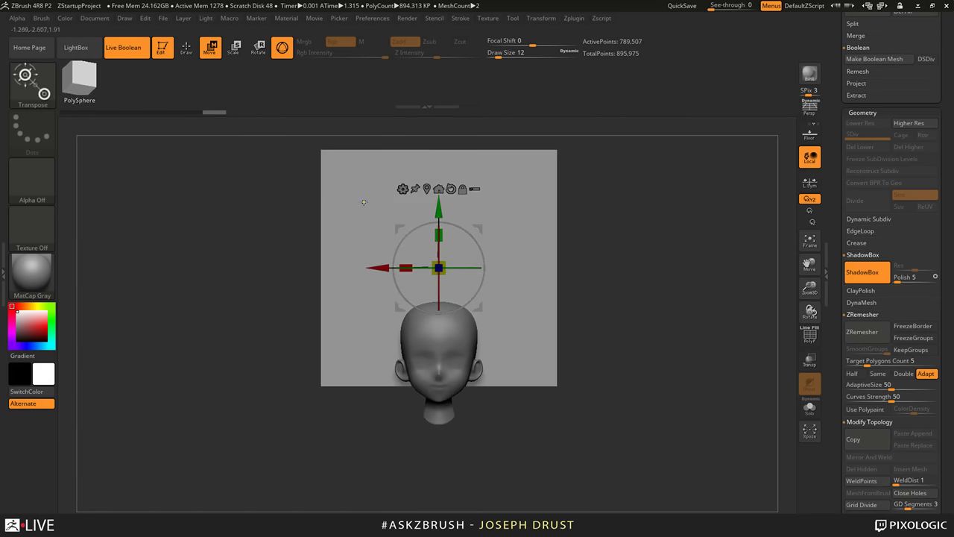
{"action": "left_click_drag", "start_coordinate": [362, 197], "coordinate": [458, 282], "text": "ctrl"}
{"action": "left_click_drag", "start_coordinate": [669, 326], "coordinate": [709, 338]}
{"action": "key", "text": "ctrl+z"}
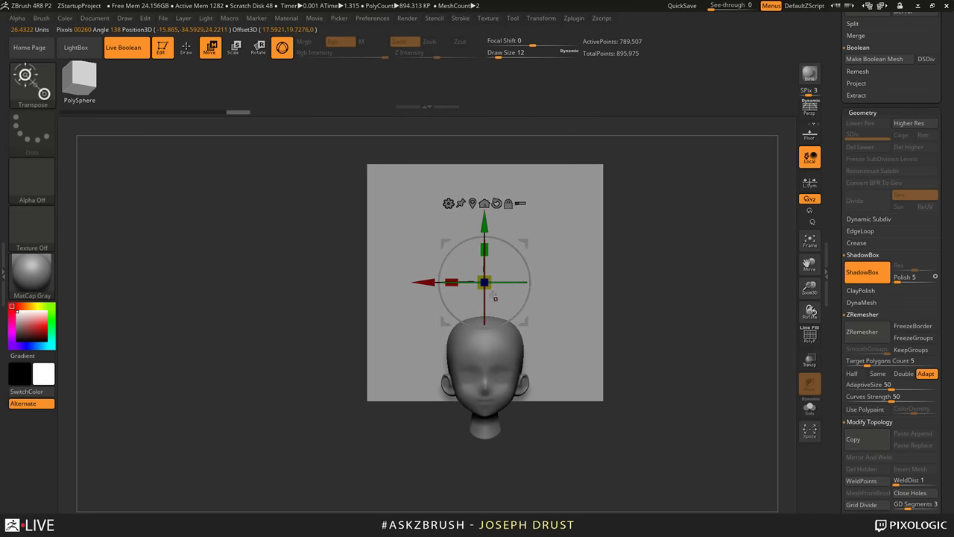
Step: Scale the ShadowBox down to less than the head's size and move it beside the top of the head
{"action": "left_click_drag", "start_coordinate": [488, 286], "coordinate": [351, 300]}
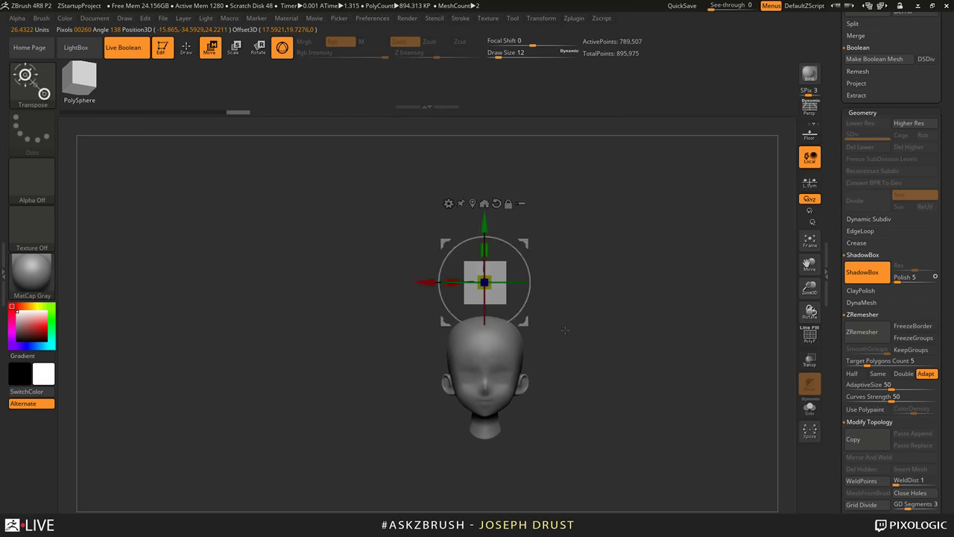
{"action": "left_click_drag", "start_coordinate": [564, 330], "coordinate": [597, 334], "text": "alt"}
{"action": "left_click_drag", "start_coordinate": [574, 339], "coordinate": [648, 300]}
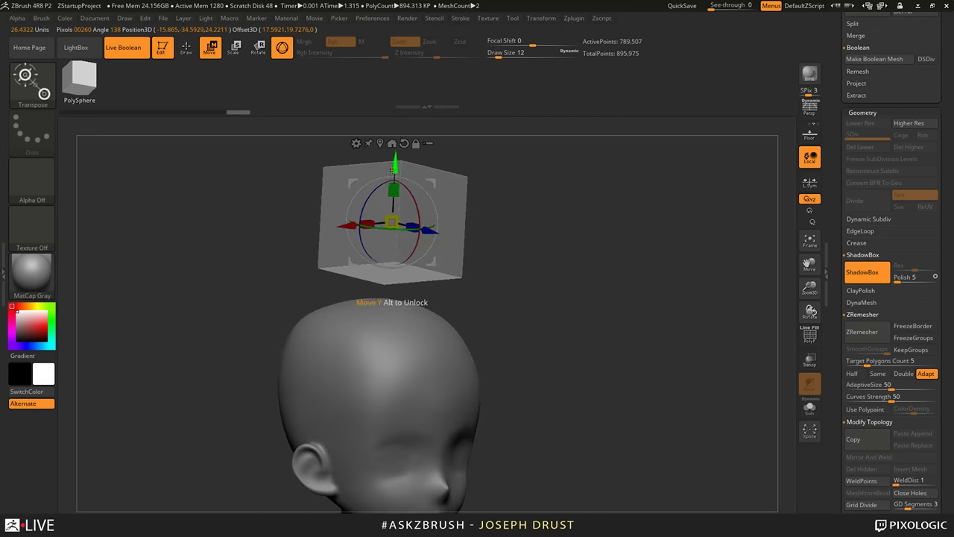
{"action": "left_click_drag", "start_coordinate": [393, 162], "coordinate": [390, 248]}
{"action": "left_click_drag", "start_coordinate": [633, 309], "coordinate": [587, 307], "text": "shift"}
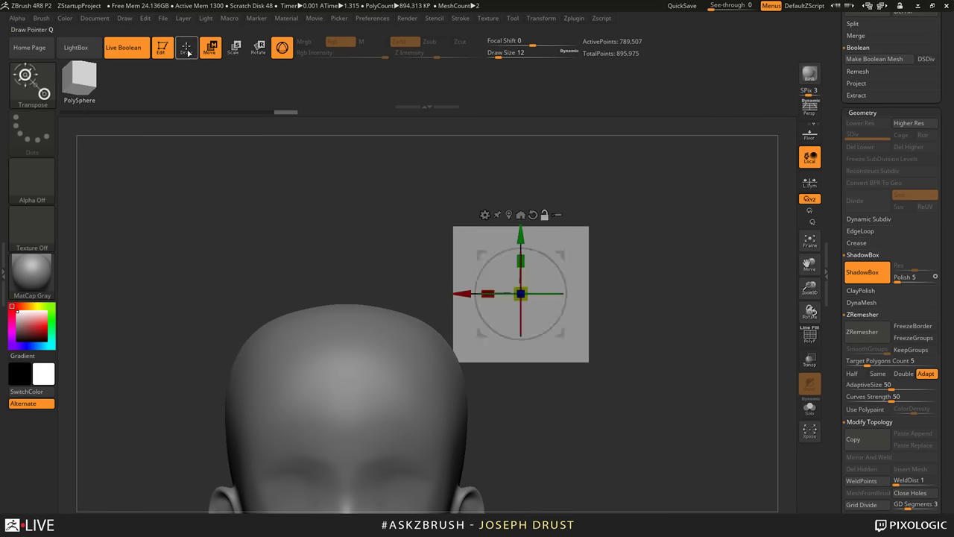
Step: Switch from moving to drawing and replace the ZModeler brush with the Standard brush
{"action": "left_click", "coordinate": [186, 49]}
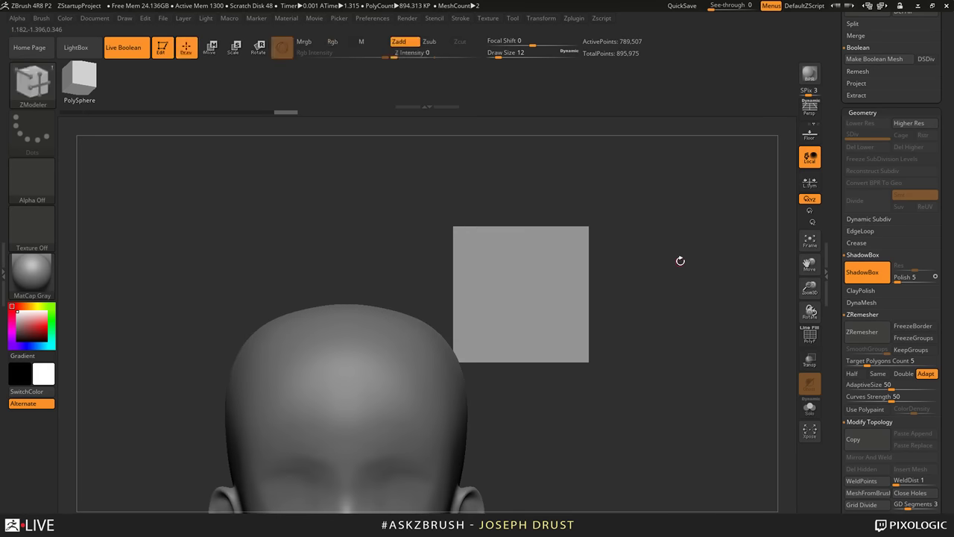
{"action": "key", "text": "b"}
{"action": "key", "text": "z"}
{"action": "key", "text": "m"}
{"action": "key", "text": "space"}
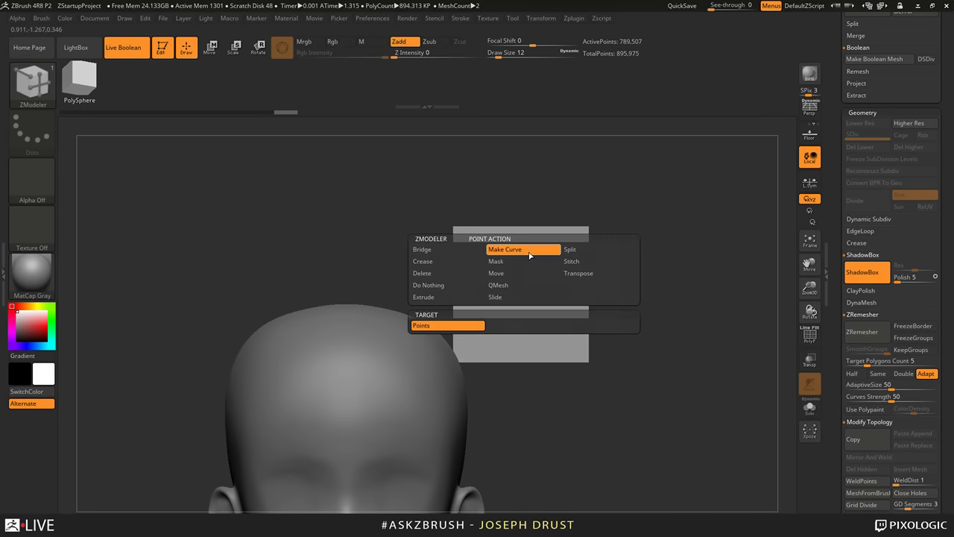
{"action": "key", "text": "b"}
{"action": "key", "text": "s"}
{"action": "key", "text": "t"}
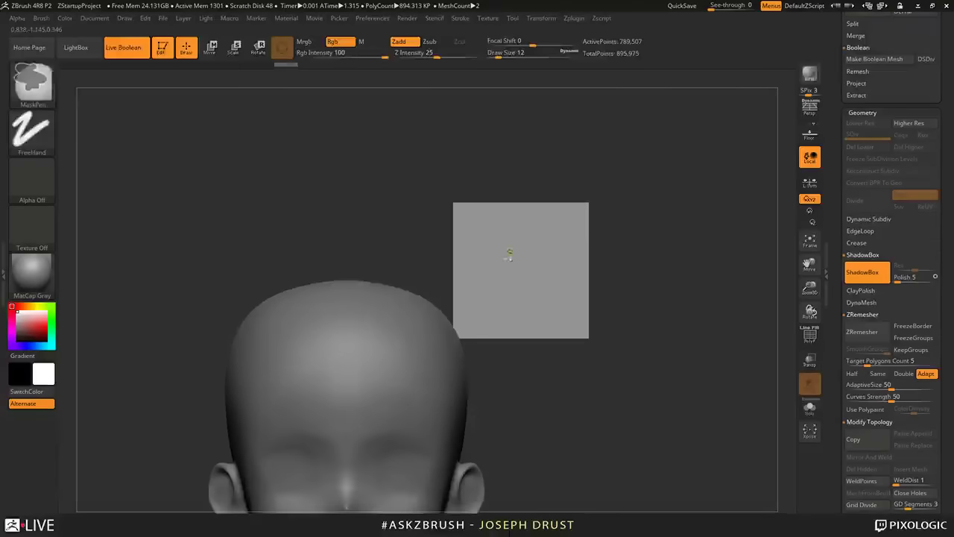
Step: Set the draw size to 35 and paint a short curved mask stroke on the ShadowBox's back plane
{"action": "key", "text": "s"}
{"action": "key", "text": "space"}
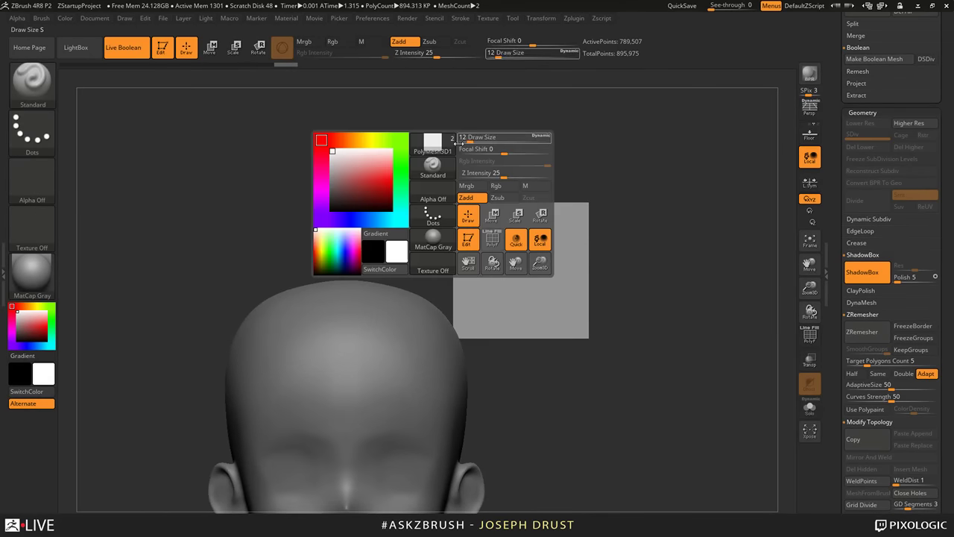
{"action": "key", "text": "ctrl+space"}
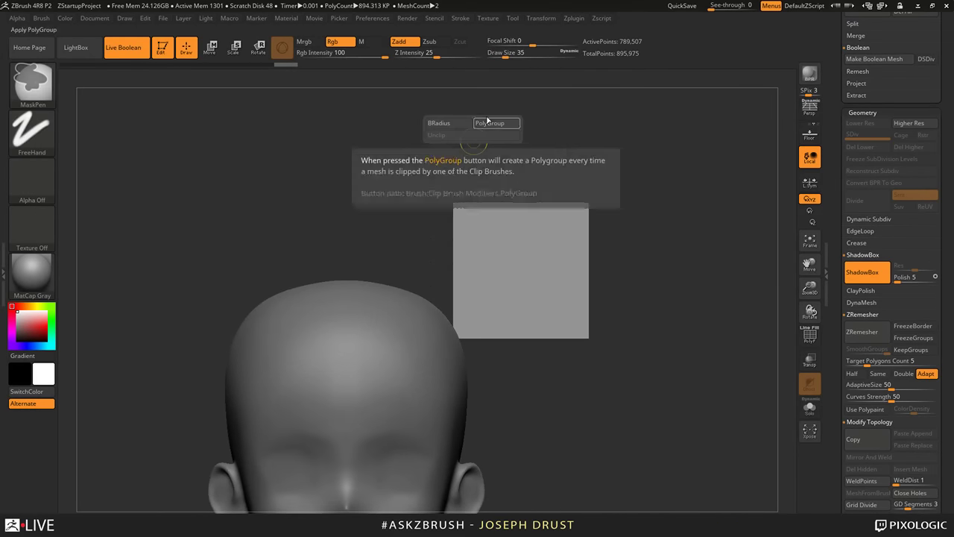
{"action": "left_click_drag", "start_coordinate": [437, 56], "coordinate": [432, 55]}
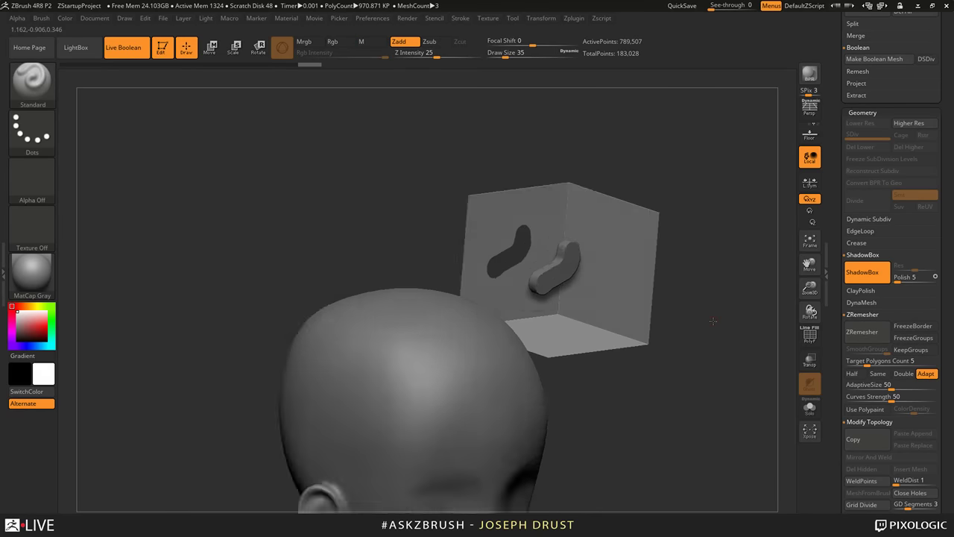
{"action": "left_click_drag", "start_coordinate": [711, 319], "coordinate": [738, 317], "text": "alt"}
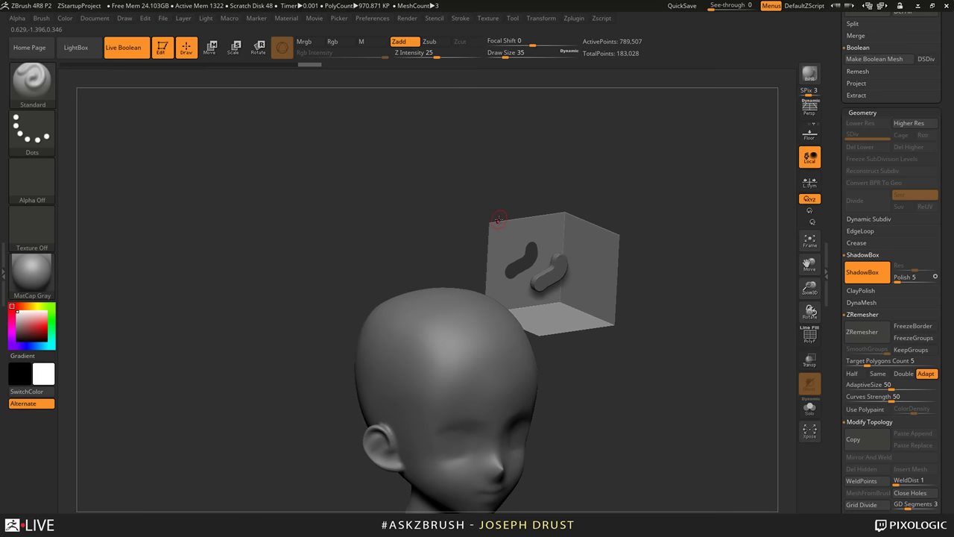
{"action": "left_click_drag", "start_coordinate": [727, 301], "coordinate": [699, 300], "text": "shift"}
Step: Scale the ShadowBox down, try a mask stroke on its back plane and undo the strokes
{"action": "key", "text": "w"}
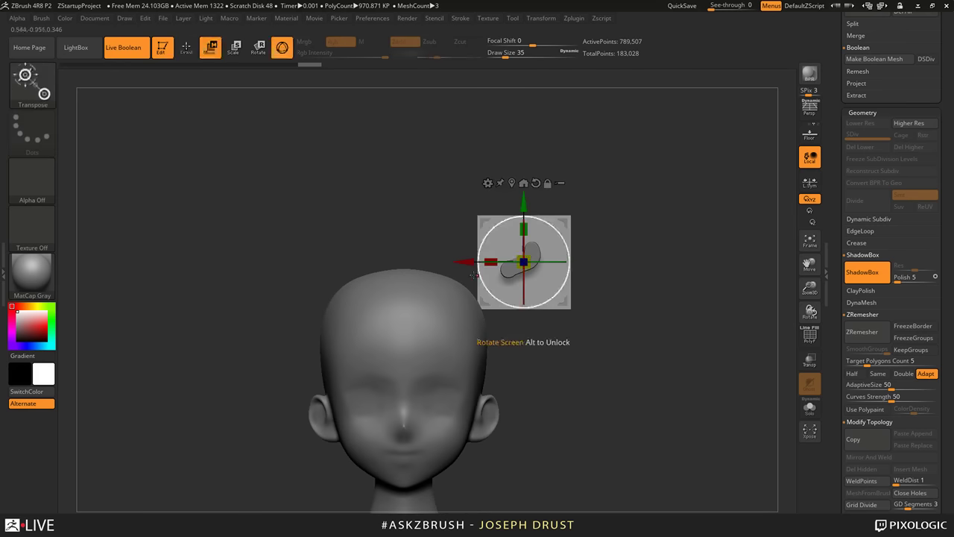
{"action": "left_click_drag", "start_coordinate": [523, 262], "coordinate": [512, 264]}
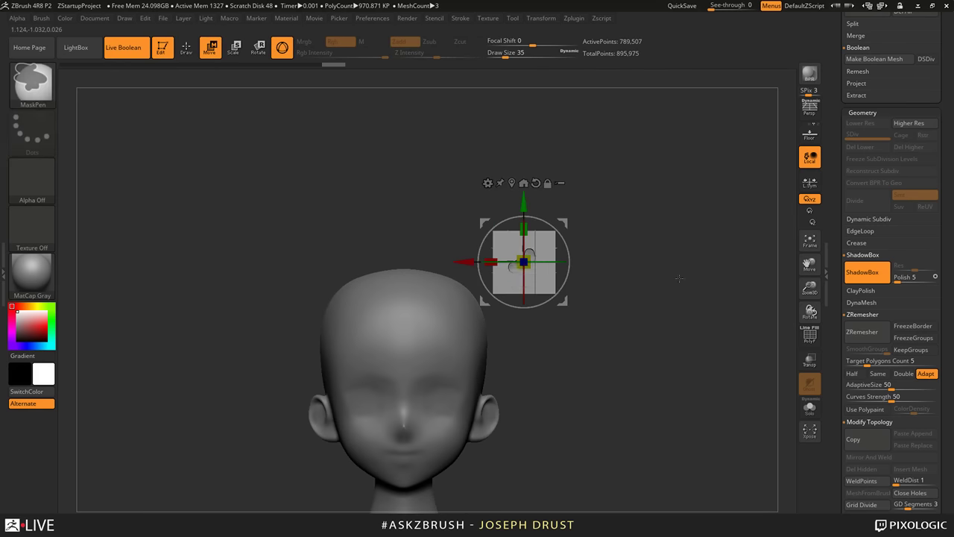
{"action": "mouse_move", "coordinate": [677, 276]}
{"action": "left_mouse_down", "text": "alt"}
{"action": "mouse_move", "coordinate": [692, 295]}
{"action": "mouse_move", "coordinate": [694, 354]}
{"action": "left_mouse_up", "text": "alt"}
{"action": "right_click_drag", "start_coordinate": [695, 355], "coordinate": [702, 345], "text": "ctrl"}
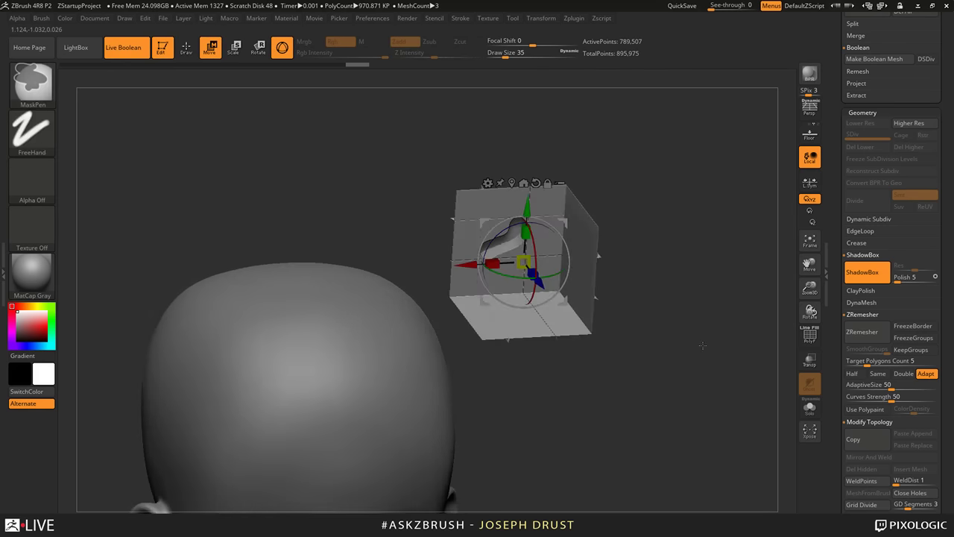
{"action": "key", "text": "ctrl+z"}
{"action": "key", "text": "ctrl+z"}
{"action": "key", "text": "ctrl+z"}
Step: Shrink the ShadowBox further, try a short mask stroke on its back plane and undo it
{"action": "left_click_drag", "start_coordinate": [523, 262], "coordinate": [503, 265]}
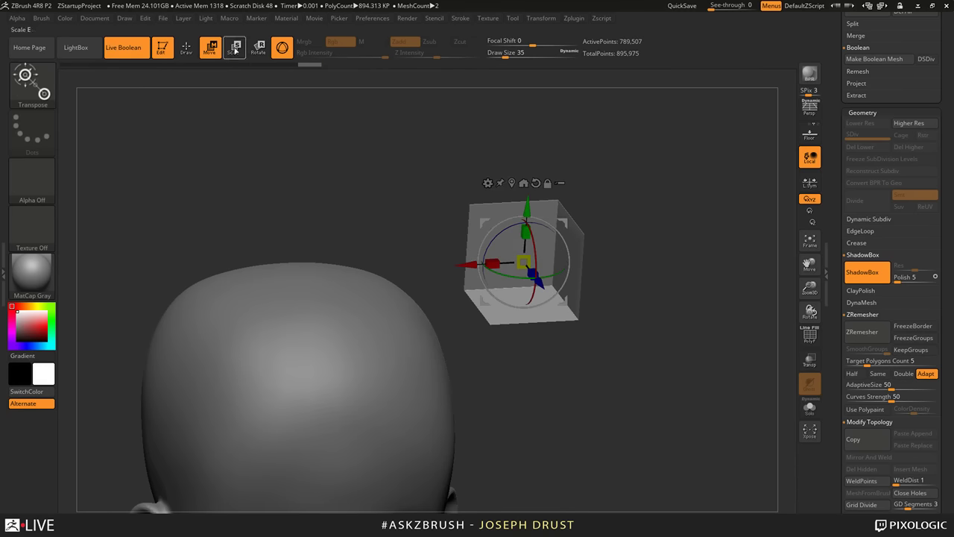
{"action": "left_click", "coordinate": [190, 53]}
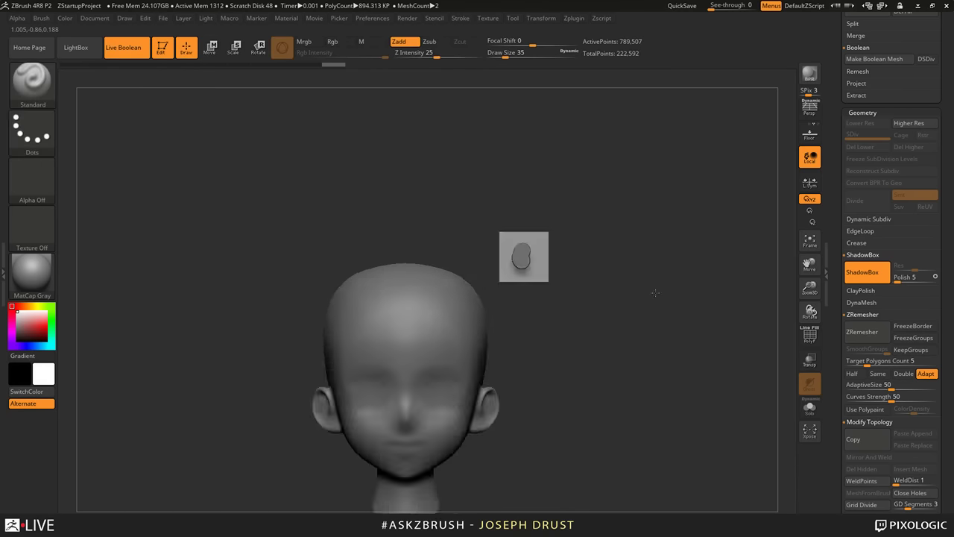
{"action": "mouse_move", "coordinate": [656, 292]}
{"action": "right_mouse_down"}
{"action": "mouse_move", "coordinate": [618, 291]}
{"action": "mouse_move", "coordinate": [661, 290]}
{"action": "right_mouse_up"}
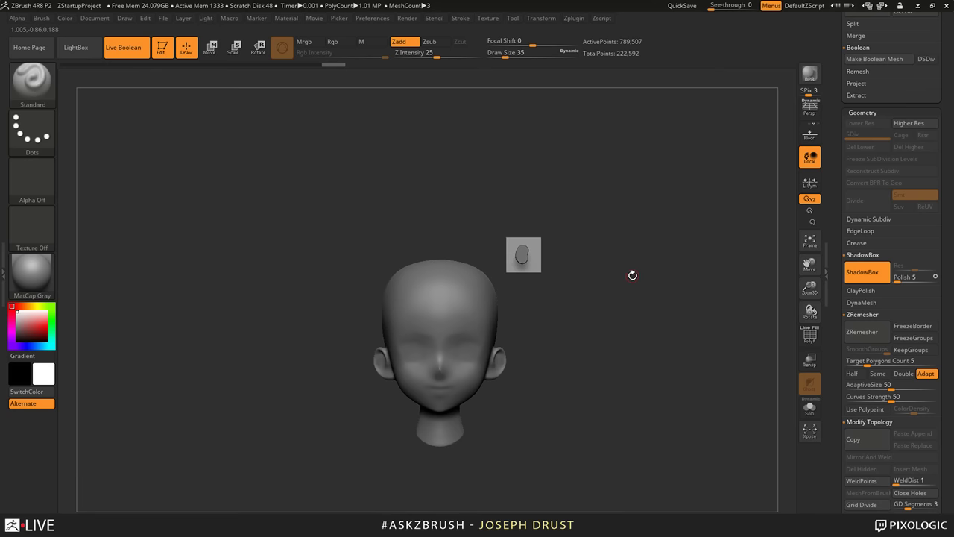
{"action": "key", "text": "ctrl+z"}
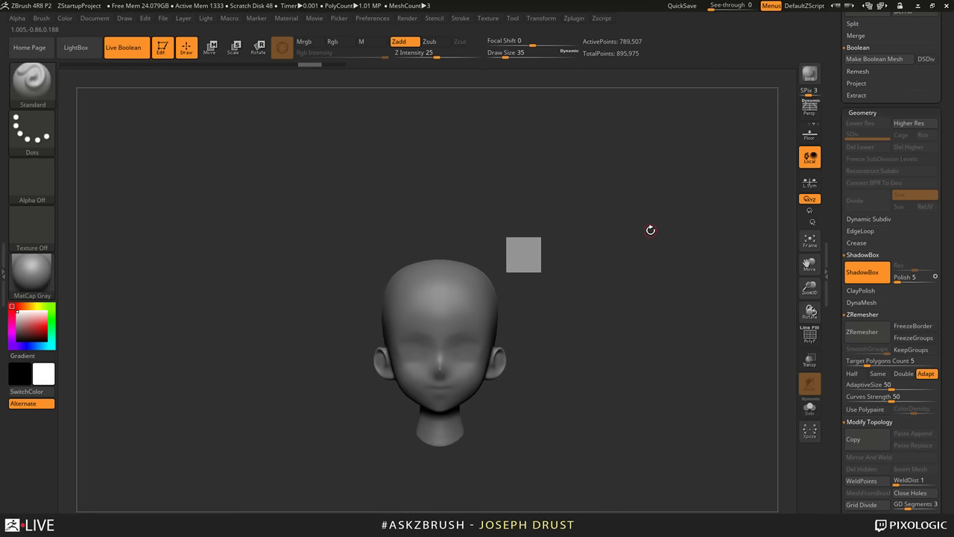
Step: Scale the ShadowBox up until it is larger than the head and return to drawing
{"action": "key", "text": "ctrl+shift+z"}
{"action": "right_click_drag", "start_coordinate": [664, 252], "coordinate": [655, 255]}
{"action": "left_click_drag", "start_coordinate": [425, 233], "coordinate": [549, 233]}
{"action": "right_click_drag", "start_coordinate": [590, 417], "coordinate": [390, 414], "text": "alt"}
{"action": "left_click", "coordinate": [186, 46]}
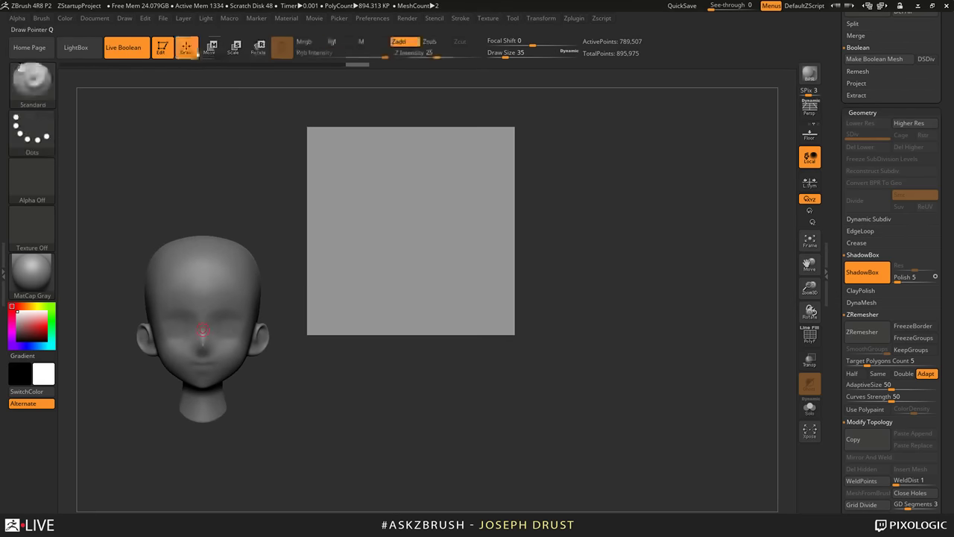
Step: Paint a slanted, filled-in mask shape on the ShadowBox's back plane with a draw size of 59
{"action": "left_click_drag", "start_coordinate": [439, 159], "coordinate": [369, 284], "text": "ctrl"}
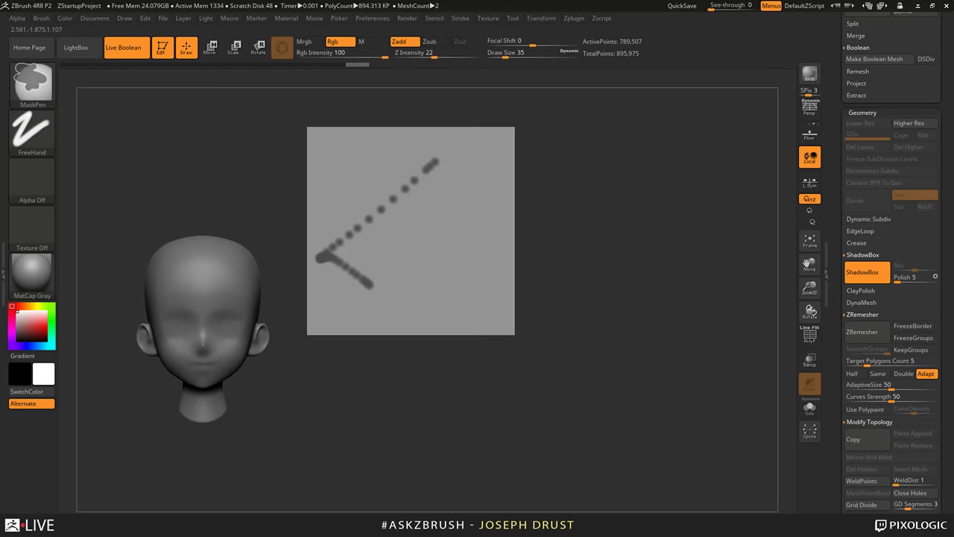
{"action": "key", "text": "ctrl+z"}
{"action": "mouse_move", "coordinate": [375, 233]}
{"action": "left_mouse_down", "text": "ctrl"}
{"action": "mouse_move", "coordinate": [407, 269]}
{"action": "mouse_move", "coordinate": [477, 179]}
{"action": "mouse_move", "coordinate": [402, 244]}
{"action": "mouse_move", "coordinate": [388, 241]}
{"action": "mouse_move", "coordinate": [402, 224]}
{"action": "mouse_move", "coordinate": [414, 242]}
{"action": "mouse_move", "coordinate": [445, 215]}
{"action": "left_mouse_up", "text": "ctrl"}
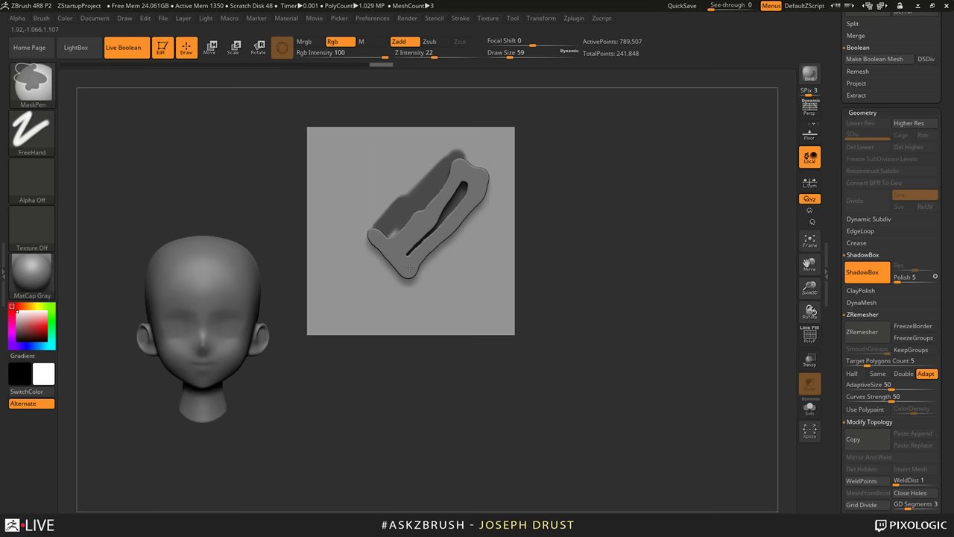
{"action": "mouse_move", "coordinate": [372, 237]}
{"action": "left_mouse_down", "text": "ctrl"}
{"action": "mouse_move", "coordinate": [418, 178]}
{"action": "mouse_move", "coordinate": [451, 157]}
{"action": "mouse_move", "coordinate": [488, 160]}
{"action": "left_mouse_up", "text": "ctrl"}
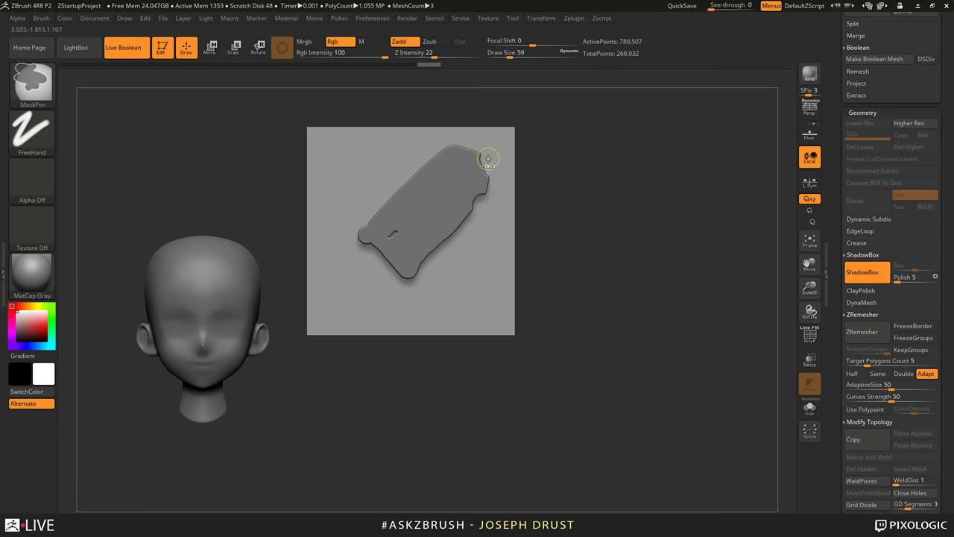
Step: Turn on Transparency with Ghost off and trim the ShadowBox mask's right, lower and left edges with unmasking strokes
{"action": "left_click", "coordinate": [811, 362]}
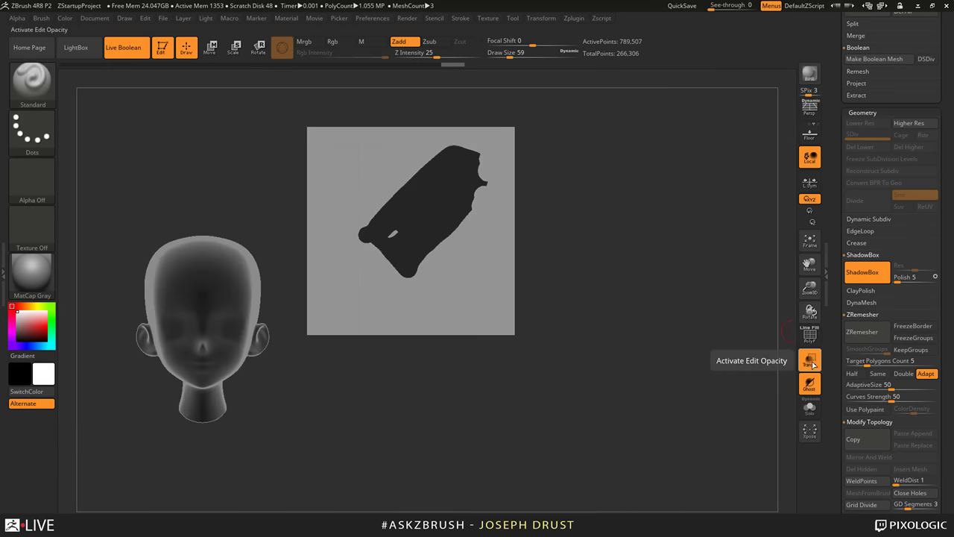
{"action": "left_click", "coordinate": [809, 383]}
{"action": "mouse_move", "coordinate": [490, 179]}
{"action": "left_mouse_down", "text": "ctrl+alt"}
{"action": "mouse_move", "coordinate": [472, 201]}
{"action": "mouse_move", "coordinate": [472, 237]}
{"action": "left_mouse_up", "text": "ctrl+alt"}
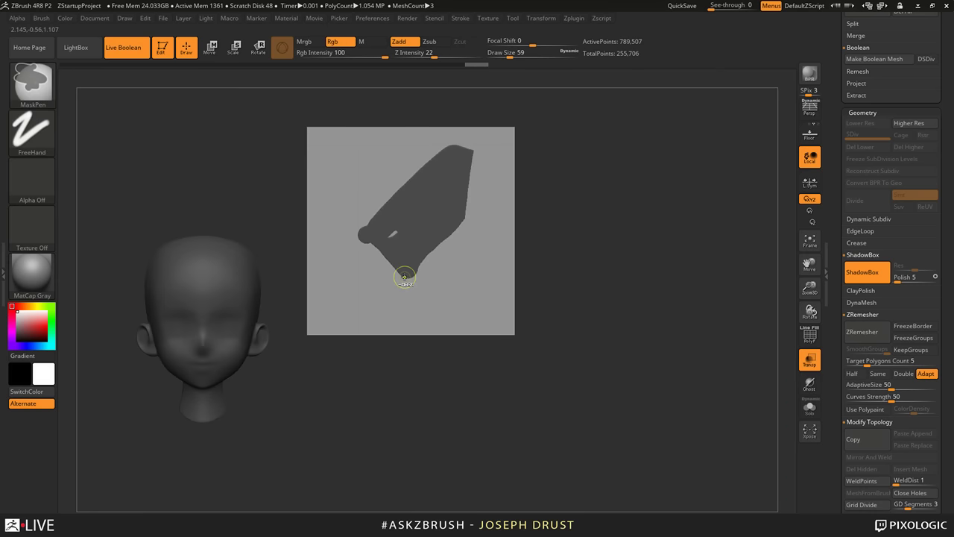
{"action": "left_click_drag", "start_coordinate": [404, 276], "coordinate": [439, 245], "text": "ctrl+alt"}
{"action": "left_click_drag", "start_coordinate": [368, 224], "coordinate": [374, 281], "text": "ctrl+alt"}
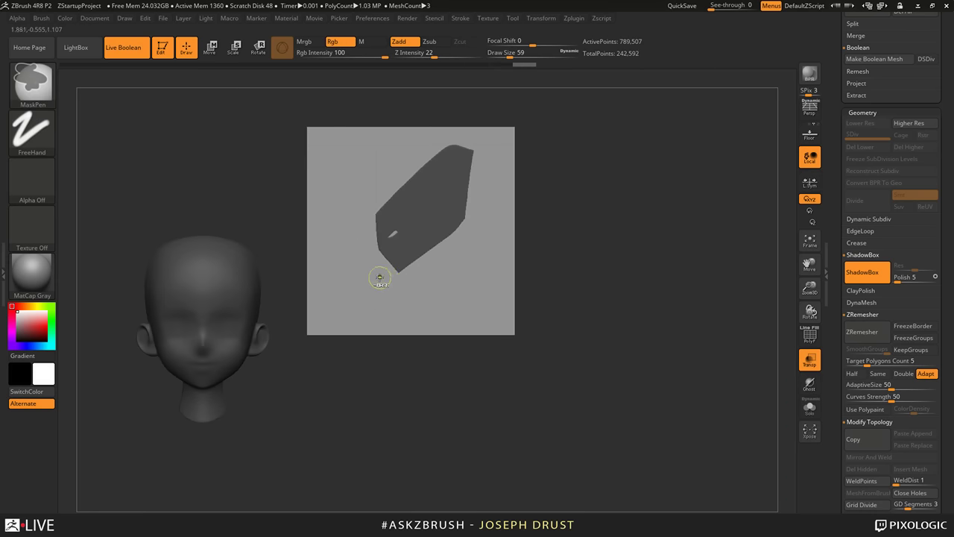
{"action": "left_click", "coordinate": [398, 232], "text": "ctrl+alt"}
Step: Set the draw size to 35, cut a slanted elongated slot through the middle of the mask and refine its edges
{"action": "key", "text": "space"}
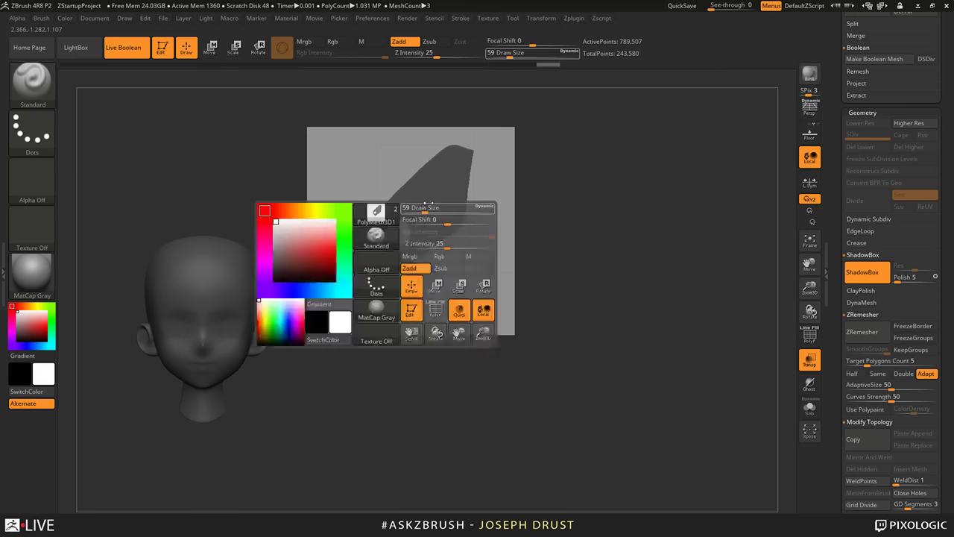
{"action": "left_click_drag", "start_coordinate": [427, 203], "coordinate": [419, 203]}
{"action": "mouse_move", "coordinate": [406, 227]}
{"action": "left_mouse_down", "text": "ctrl"}
{"action": "mouse_move", "coordinate": [425, 208]}
{"action": "mouse_move", "coordinate": [400, 221]}
{"action": "mouse_move", "coordinate": [431, 204]}
{"action": "left_mouse_up", "text": "ctrl"}
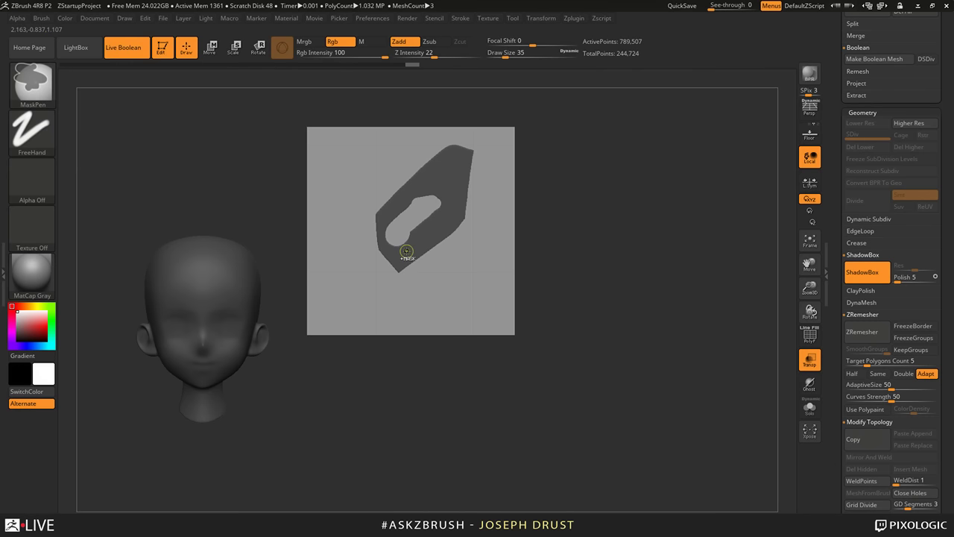
{"action": "mouse_move", "coordinate": [414, 204]}
{"action": "left_mouse_down", "text": "ctrl"}
{"action": "mouse_move", "coordinate": [407, 201]}
{"action": "mouse_move", "coordinate": [422, 197]}
{"action": "left_mouse_up", "text": "ctrl"}
{"action": "left_click_drag", "start_coordinate": [469, 195], "coordinate": [451, 235], "text": "ctrl+alt"}
Step: Turn off ShadowBox to generate the slotted plate mesh from the mask beside the head
{"action": "left_click", "coordinate": [866, 272]}
{"action": "right_click_drag", "start_coordinate": [523, 397], "coordinate": [523, 358], "text": "ctrl"}
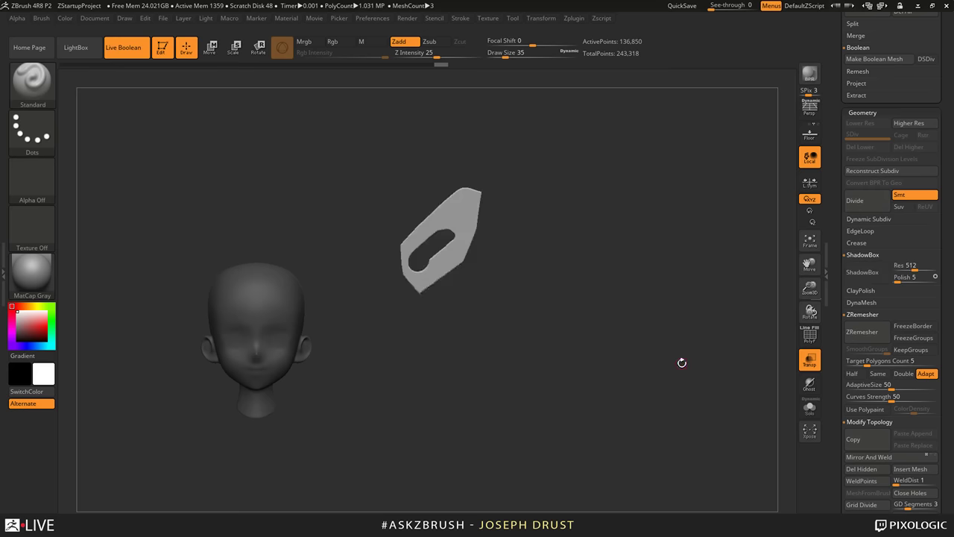
{"action": "left_click_drag", "start_coordinate": [694, 301], "coordinate": [667, 302]}
{"action": "key", "text": "ctrl+z"}
{"action": "left_click", "coordinate": [869, 273]}
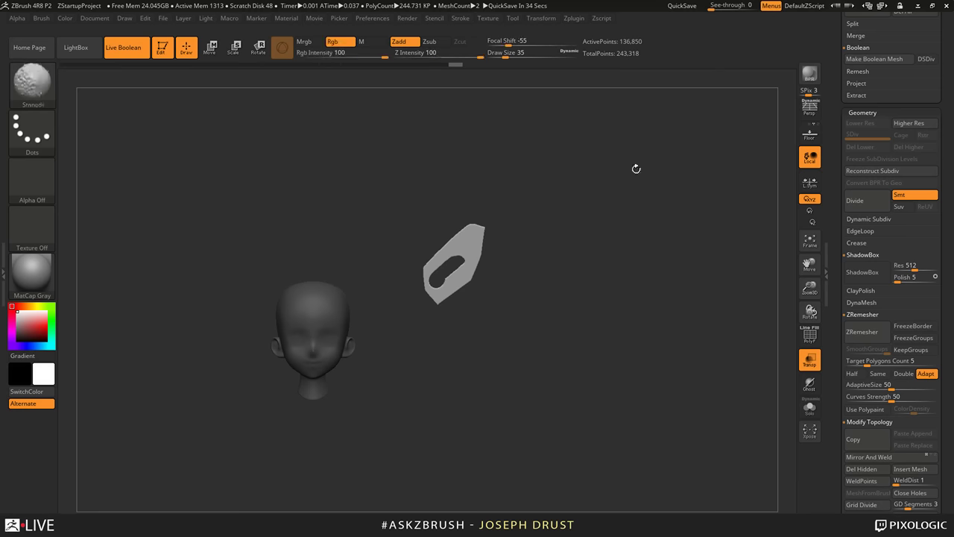
Step: Switch to the InvertedShapeBuild_Example tool and frame it in the middle of the canvas
{"action": "left_click_drag", "start_coordinate": [839, 134], "coordinate": [840, 447]}
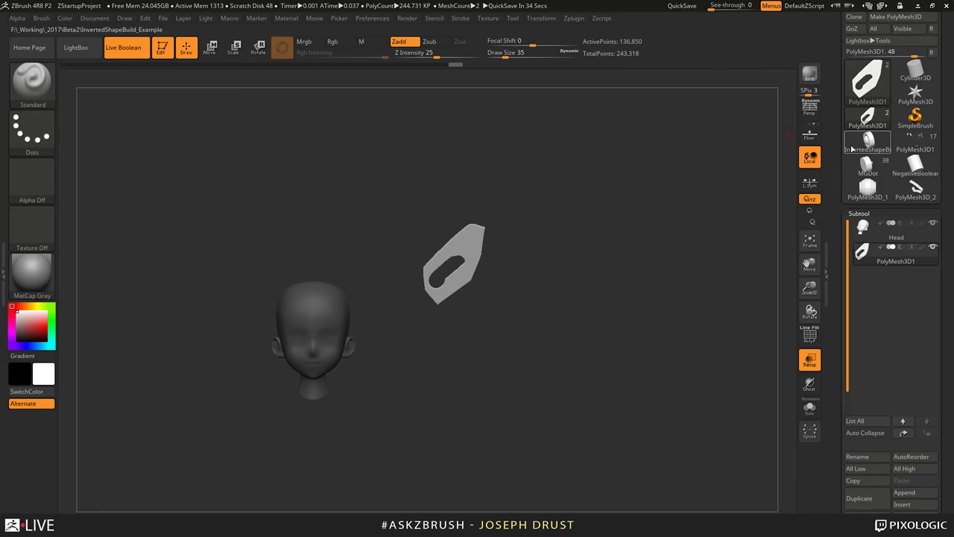
{"action": "left_click", "coordinate": [868, 143]}
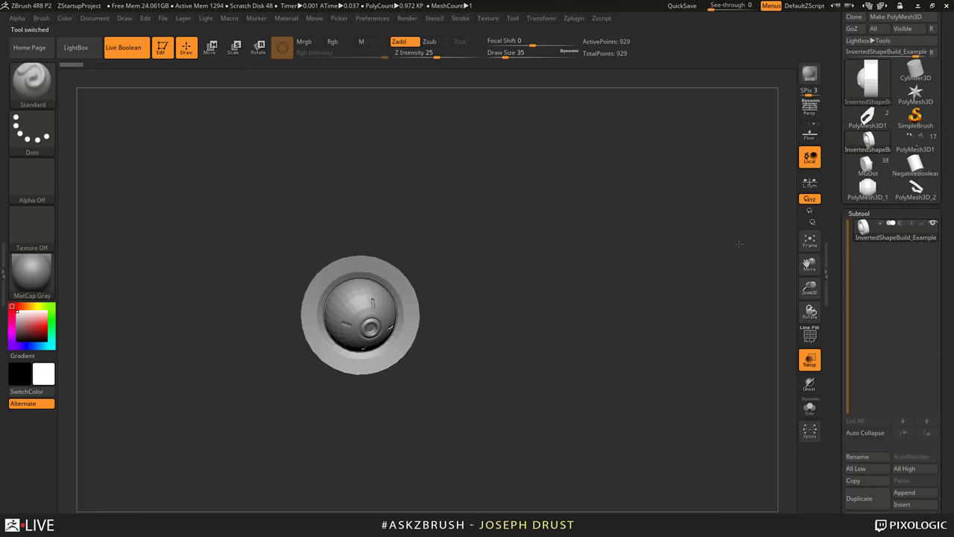
{"action": "left_click_drag", "start_coordinate": [738, 244], "coordinate": [695, 241], "text": "alt"}
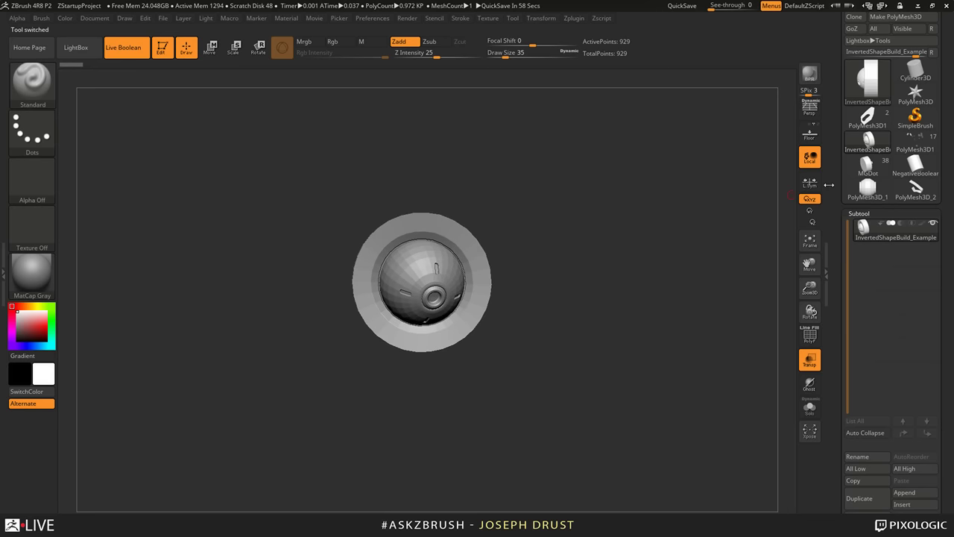
Step: Update the size ratios in the 3D Print Hub plugin, choosing the 1.05 x 1.99 x 2.00 in size option
{"action": "scroll", "coordinate": [887, 112], "scroll_direction": "up", "scroll_amount": 2}
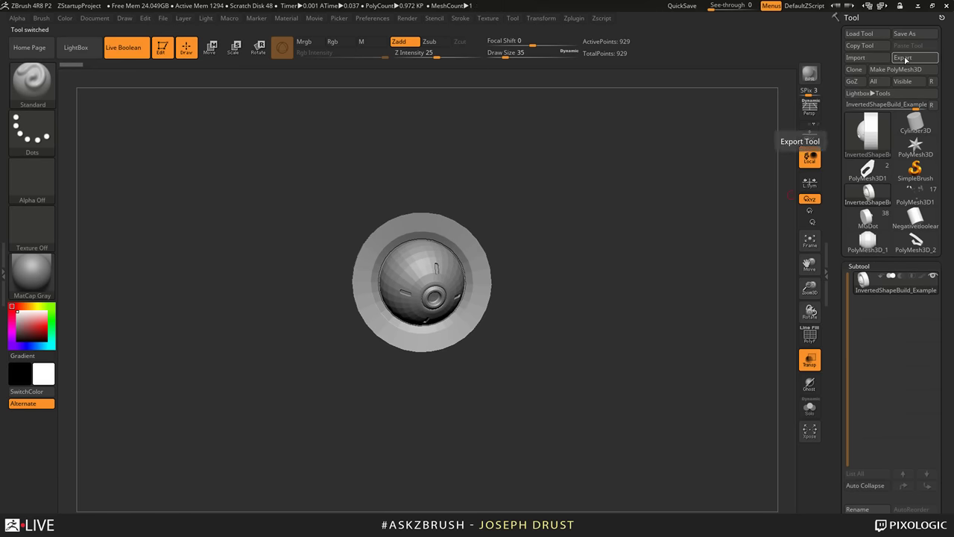
{"action": "left_click", "coordinate": [574, 18]}
{"action": "left_click", "coordinate": [599, 203]}
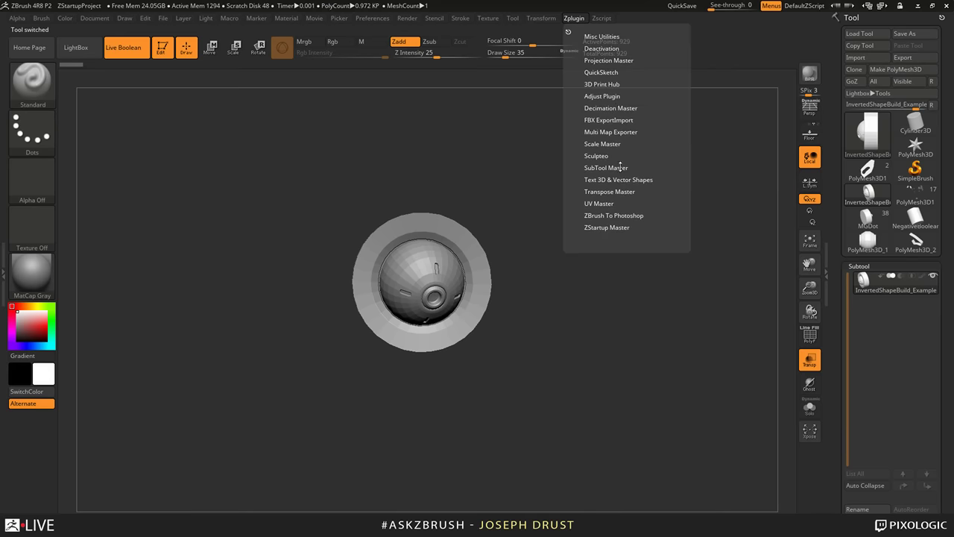
{"action": "left_click", "coordinate": [613, 84], "text": "shift"}
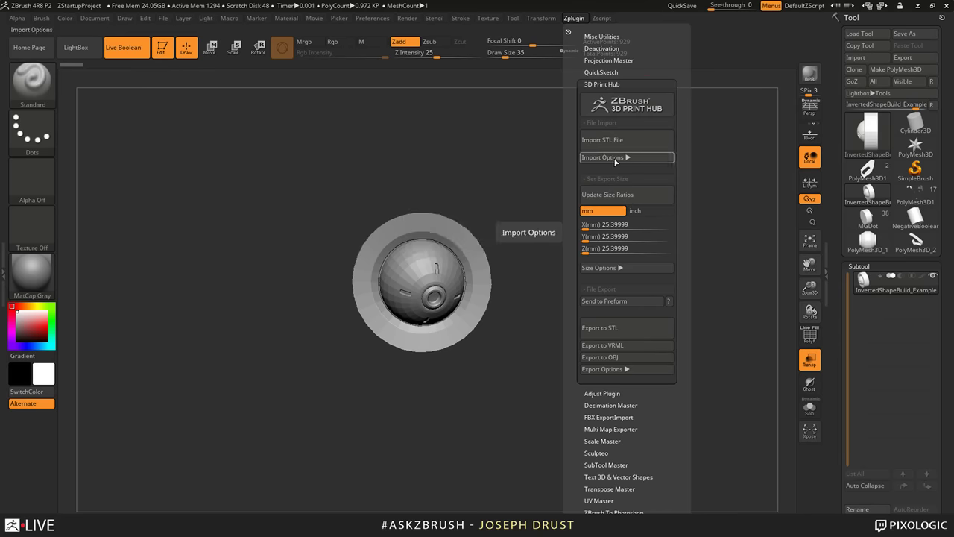
{"action": "left_click", "coordinate": [607, 224]}
{"action": "left_click", "coordinate": [619, 236]}
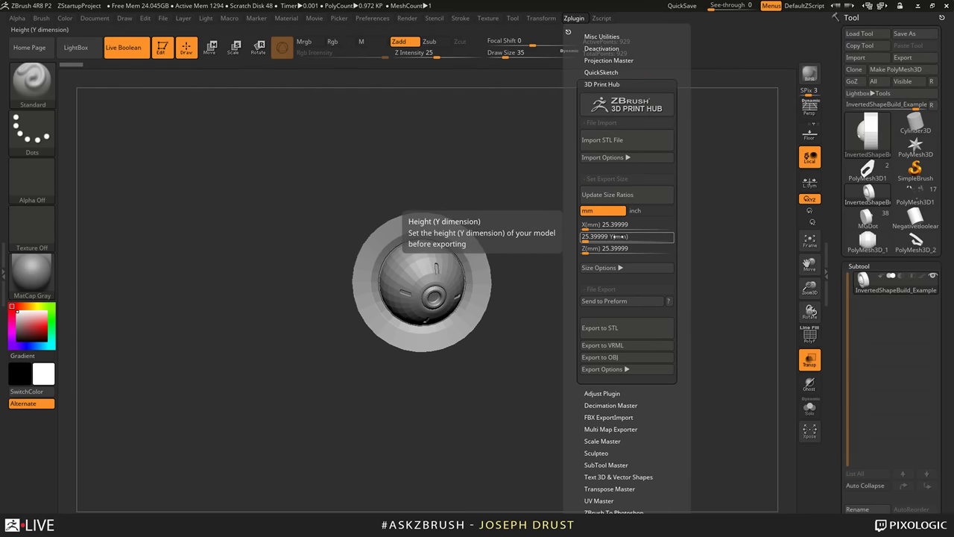
{"action": "left_click", "coordinate": [608, 194]}
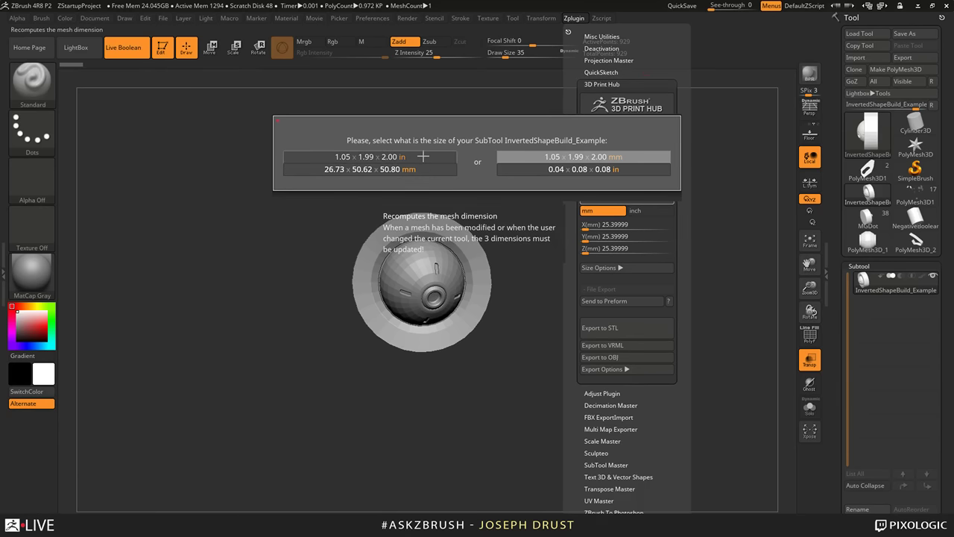
{"action": "left_click", "coordinate": [423, 156]}
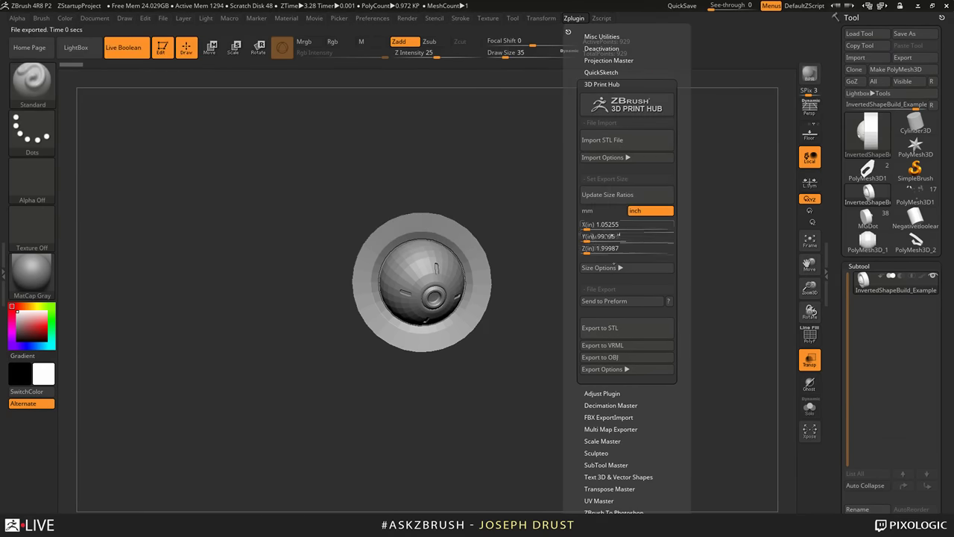
{"action": "left_click", "coordinate": [611, 236]}
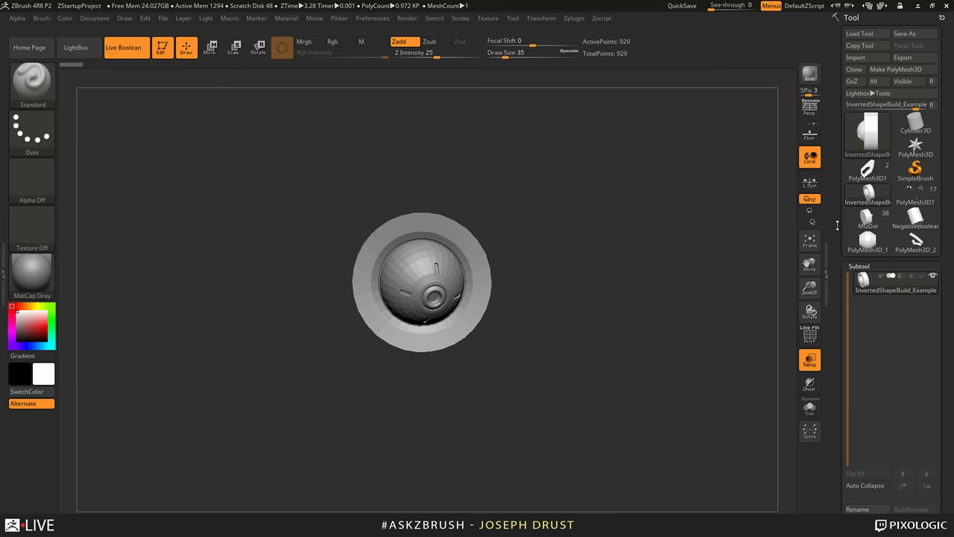
{"action": "left_click_drag", "start_coordinate": [622, 250], "coordinate": [649, 258]}
Step: Compare the tool's geometry Size values with the scale factor in its Export settings
{"action": "left_click_drag", "start_coordinate": [827, 257], "coordinate": [838, 210]}
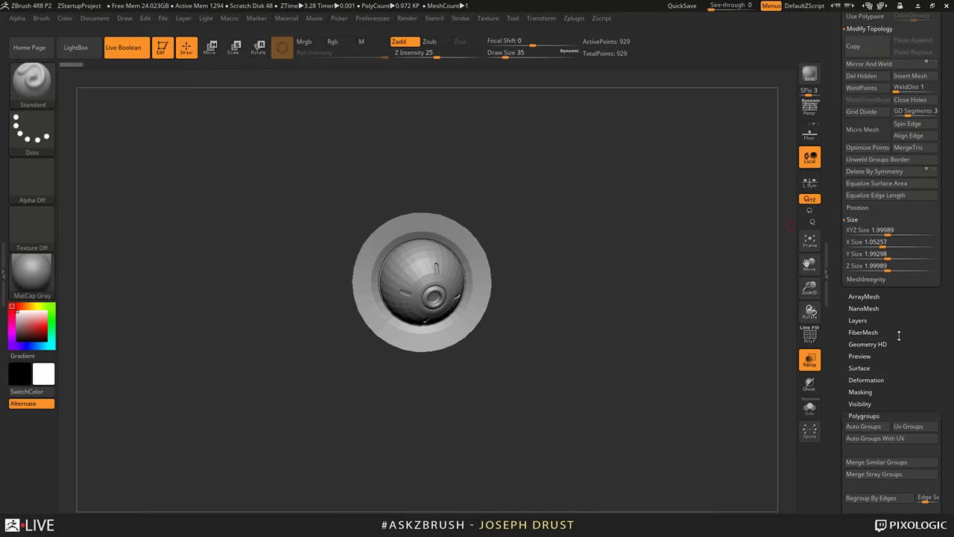
{"action": "scroll", "coordinate": [897, 193], "scroll_direction": "down", "scroll_amount": 10}
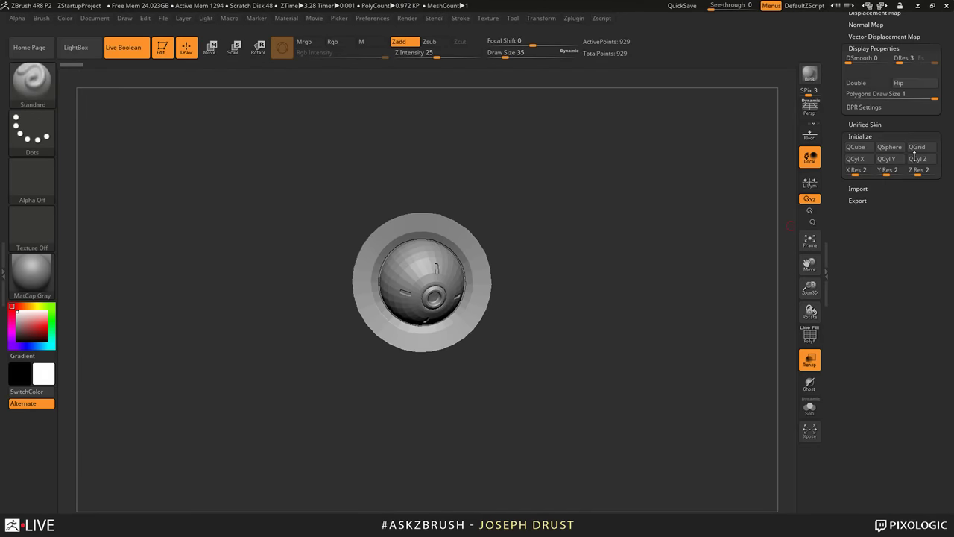
{"action": "left_click", "coordinate": [857, 200]}
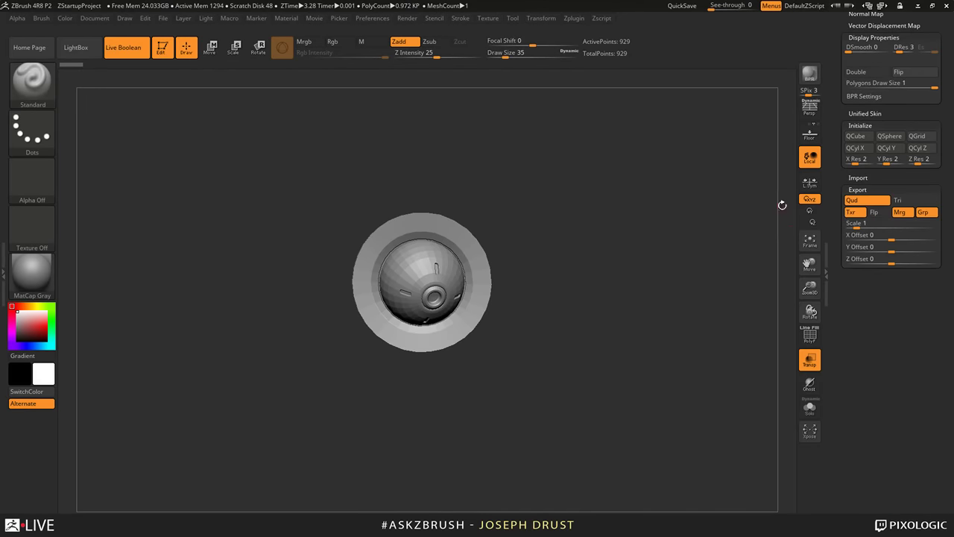
{"action": "left_click_drag", "start_coordinate": [838, 200], "coordinate": [820, 335]}
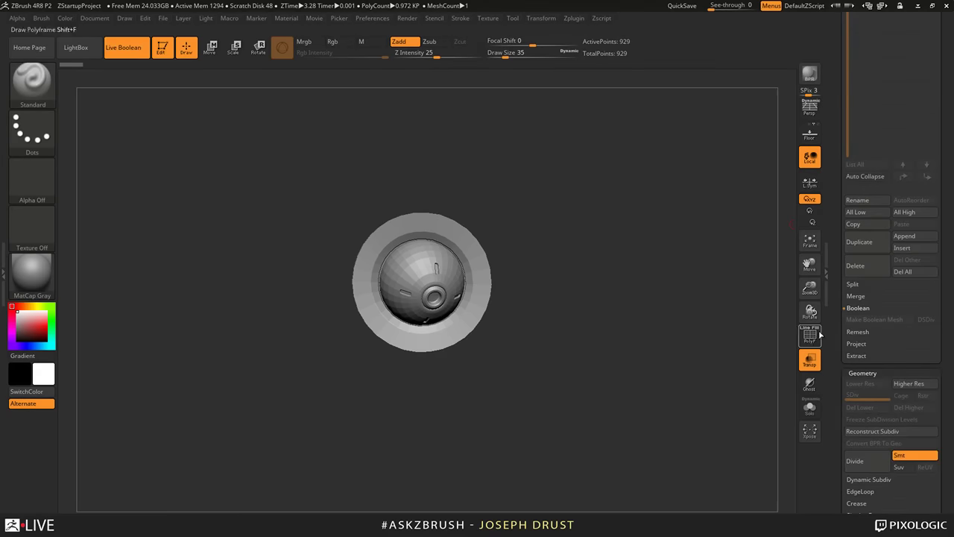
{"action": "left_click_drag", "start_coordinate": [838, 224], "coordinate": [841, 141]}
{"action": "scroll", "coordinate": [842, 141], "scroll_direction": "down", "scroll_amount": 5}
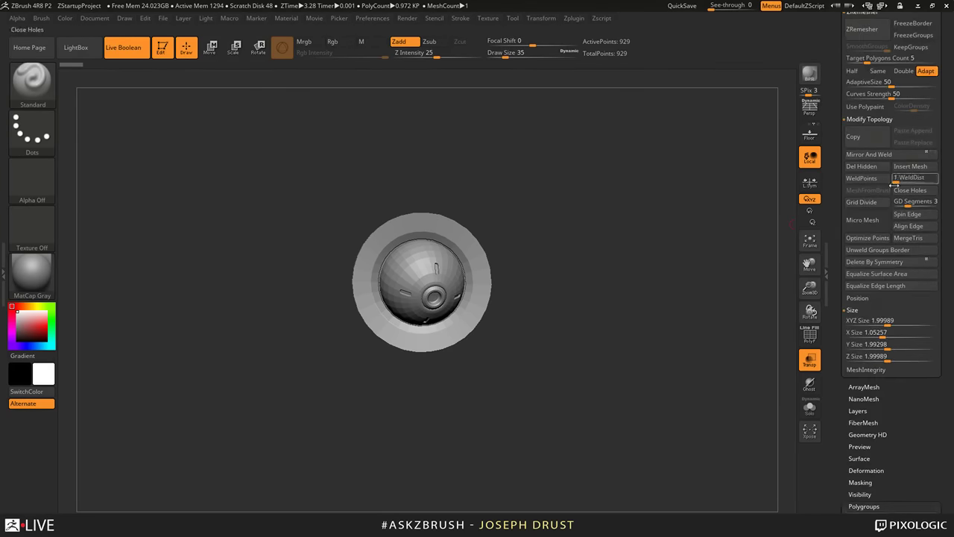
{"action": "left_click", "coordinate": [887, 321]}
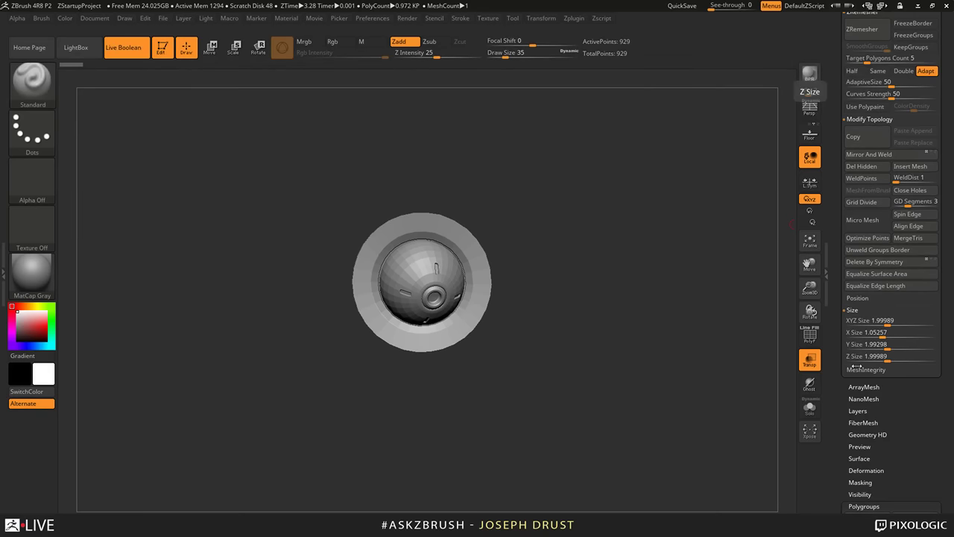
{"action": "scroll", "coordinate": [855, 366], "scroll_direction": "down", "scroll_amount": 15}
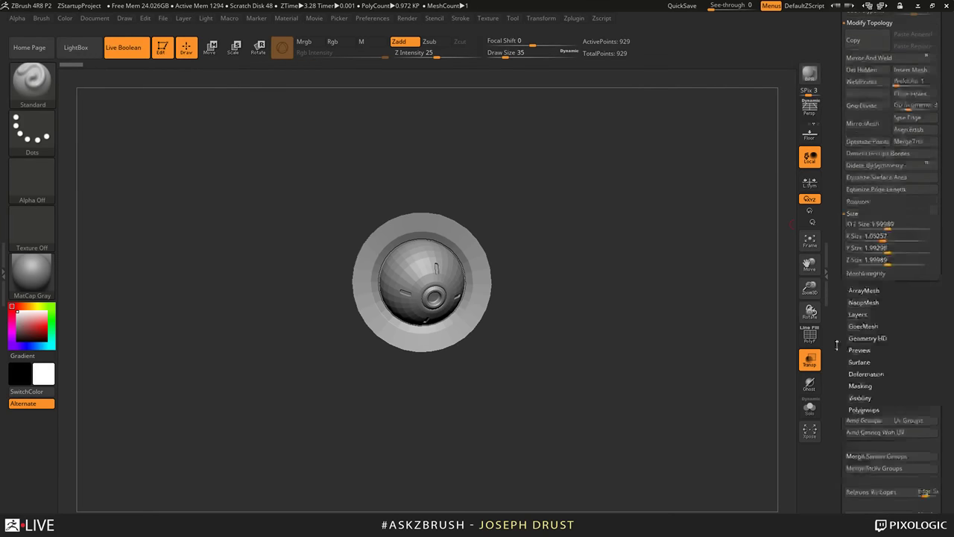
{"action": "scroll", "coordinate": [853, 226], "scroll_direction": "down", "scroll_amount": 5}
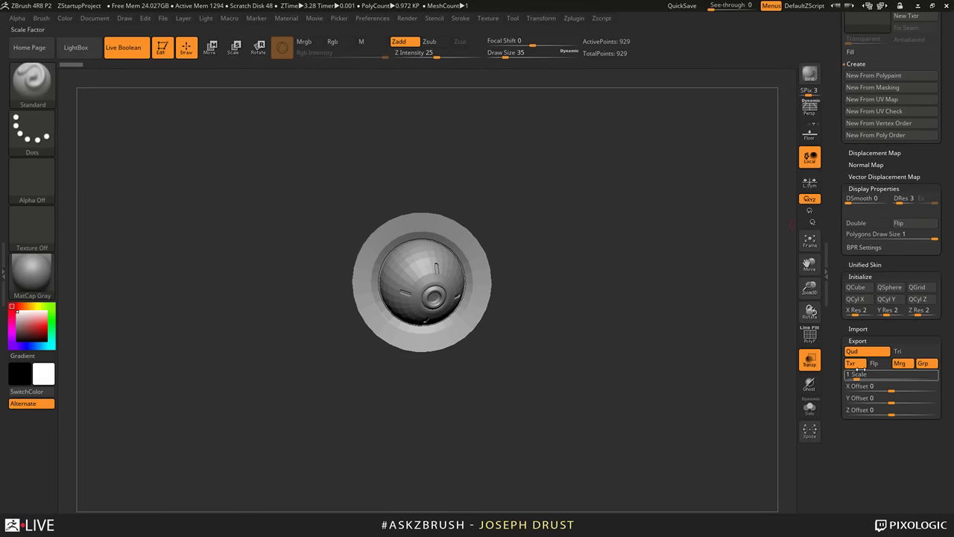
{"action": "scroll", "coordinate": [857, 370], "scroll_direction": "up", "scroll_amount": 20}
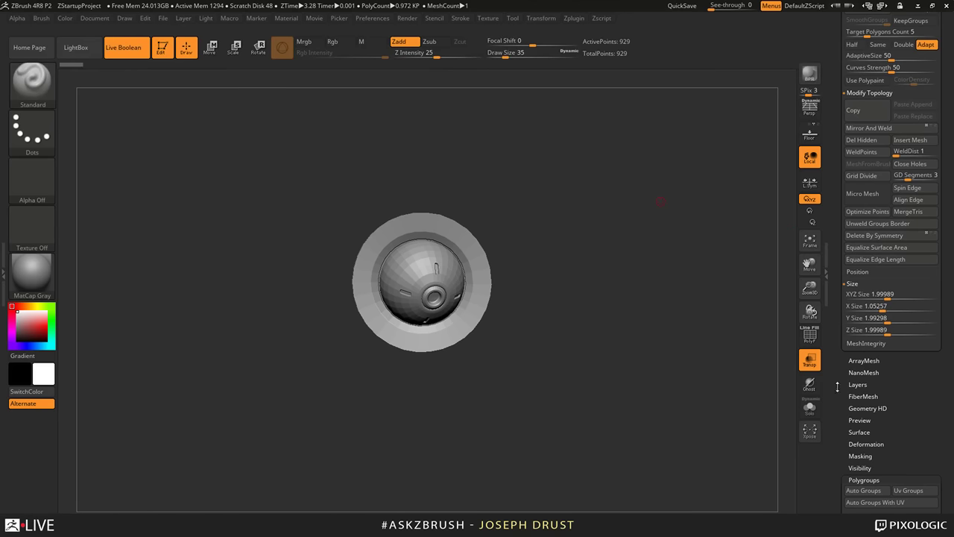
Step: Review the Export scale and offset values again, then recheck the X, Y and Z sizes of the geometry
{"action": "left_click_drag", "start_coordinate": [837, 388], "coordinate": [850, 43]}
{"action": "key", "text": "shift"}
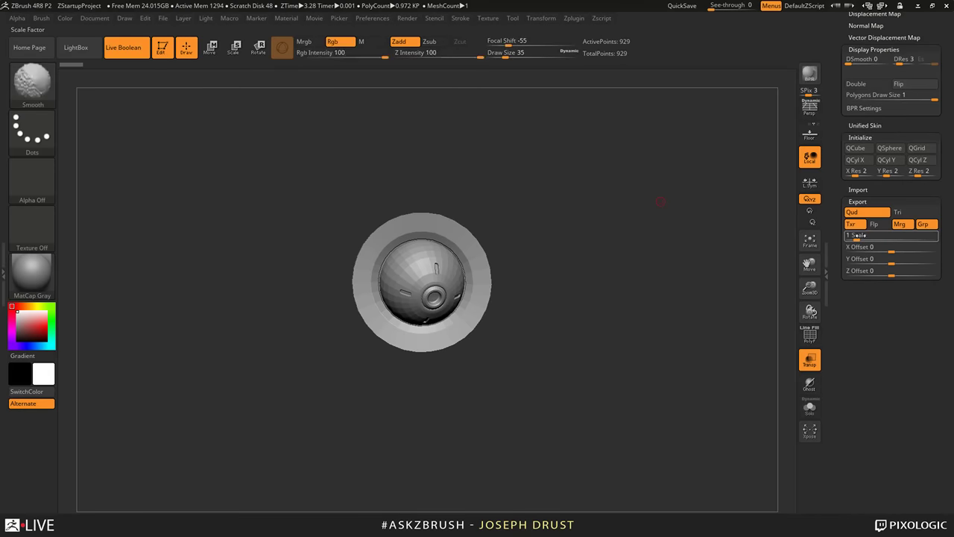
{"action": "left_click_drag", "start_coordinate": [834, 274], "coordinate": [835, 366]}
{"action": "left_click_drag", "start_coordinate": [834, 293], "coordinate": [833, 354]}
{"action": "left_click_drag", "start_coordinate": [834, 214], "coordinate": [835, 330]}
{"action": "left_click_drag", "start_coordinate": [834, 267], "coordinate": [835, 460]}
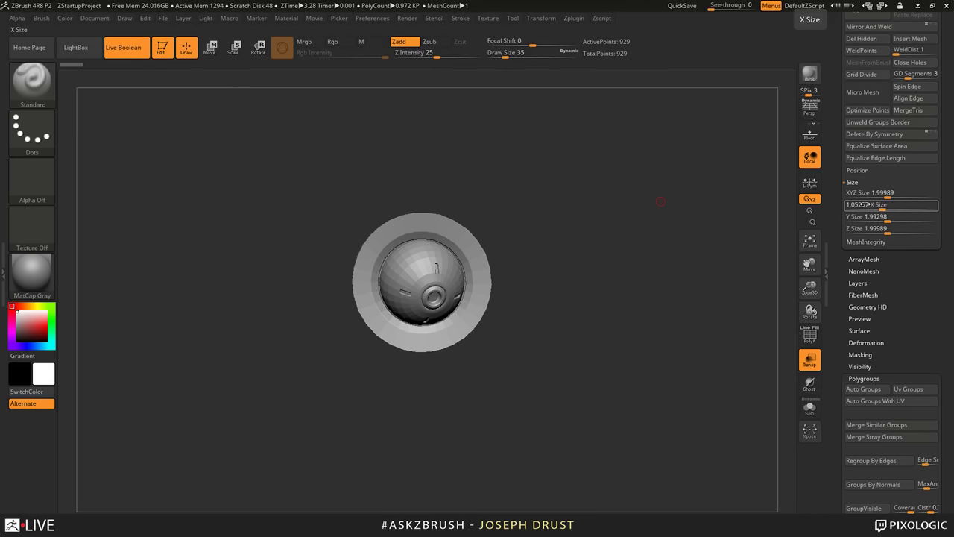
{"action": "scroll", "coordinate": [835, 362], "scroll_direction": "up", "scroll_amount": 10}
{"action": "scroll", "coordinate": [834, 361], "scroll_direction": "up", "scroll_amount": 5}
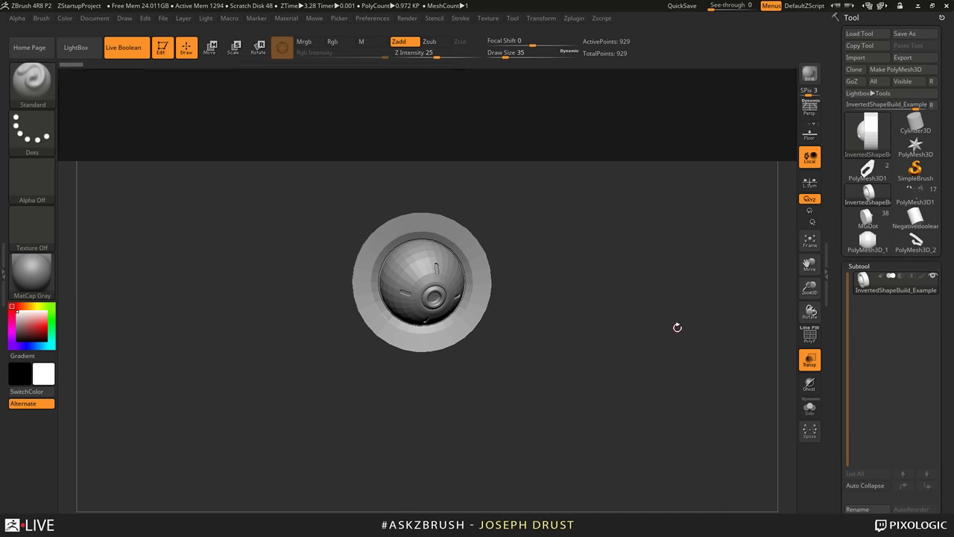
Step: Load the Jewelry_SignetRing project from the Jewelry project folder in LightBox
{"action": "key", "text": "comma"}
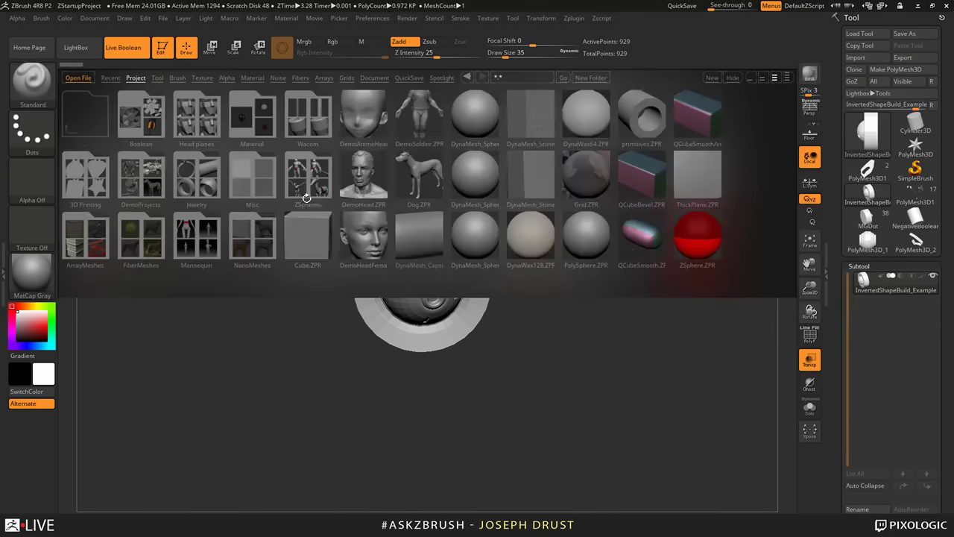
{"action": "double_click", "coordinate": [202, 196]}
{"action": "double_click", "coordinate": [141, 176]}
Step: Examine the signet ring's scale factor in its Export settings and inspect the ring model
{"action": "left_click_drag", "start_coordinate": [944, 447], "coordinate": [943, 90]}
{"action": "left_click", "coordinate": [853, 231]}
{"action": "scroll", "coordinate": [886, 246], "scroll_direction": "down", "scroll_amount": 10}
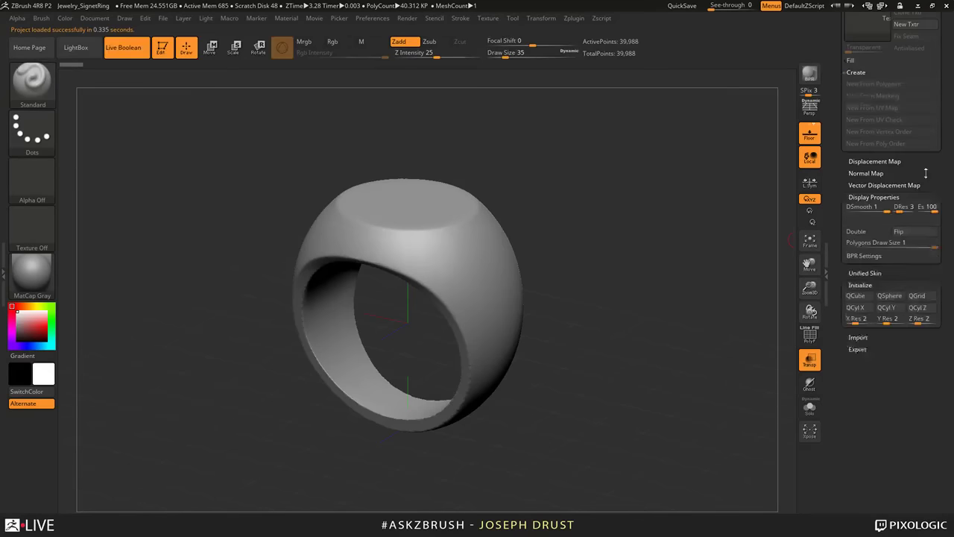
{"action": "scroll", "coordinate": [837, 324], "scroll_direction": "down", "scroll_amount": 2}
{"action": "left_click", "coordinate": [859, 346]}
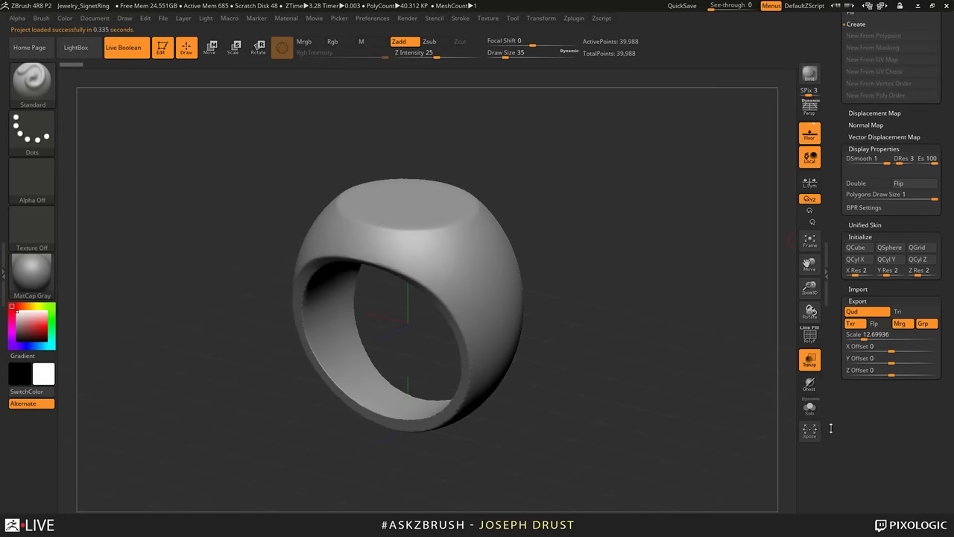
{"action": "left_click", "coordinate": [865, 336]}
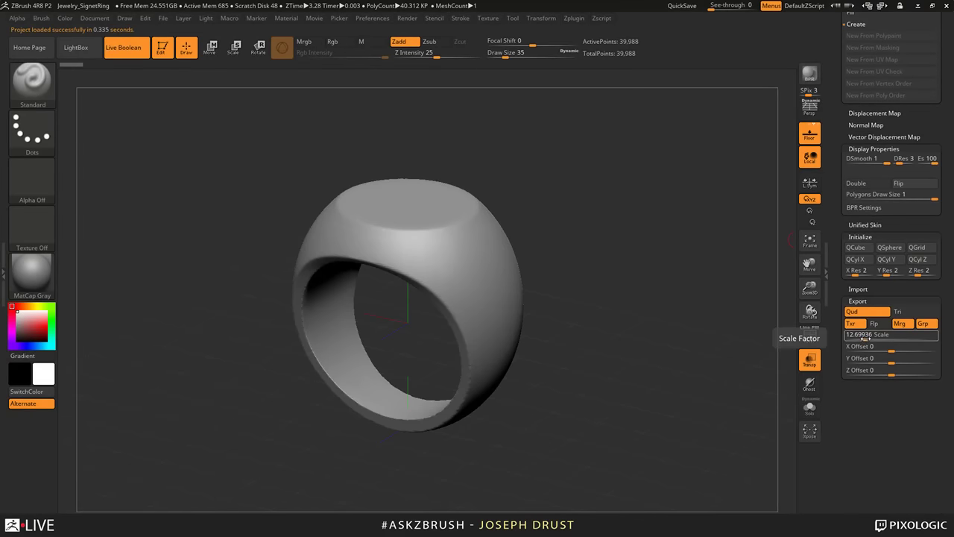
{"action": "scroll", "coordinate": [837, 298], "scroll_direction": "up", "scroll_amount": 10}
{"action": "left_click_drag", "start_coordinate": [611, 335], "coordinate": [626, 321]}
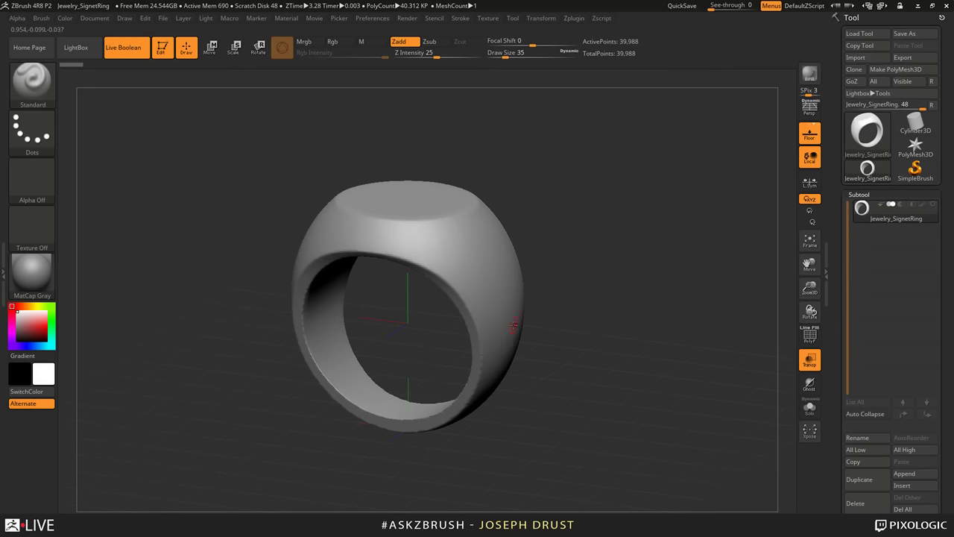
{"action": "mouse_move", "coordinate": [874, 152]}
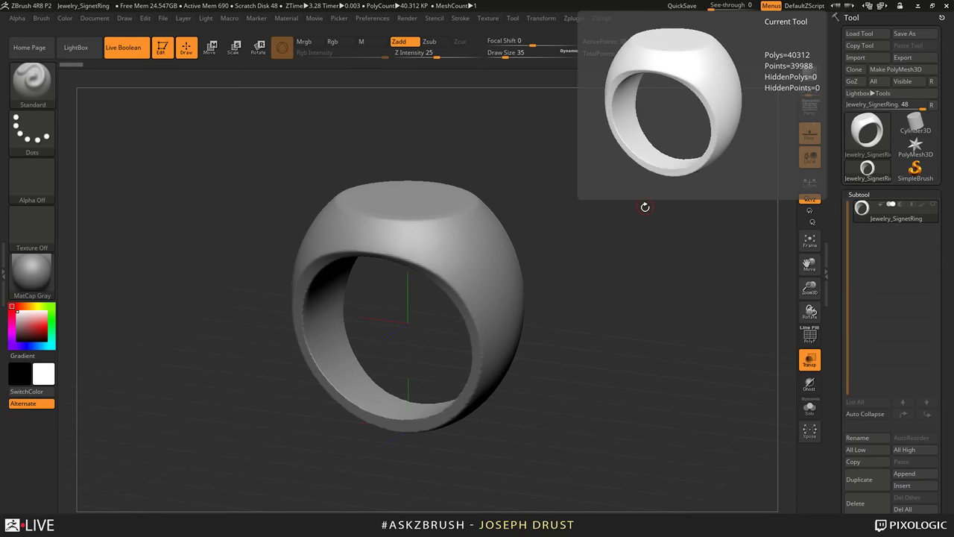
Step: Read the Scale Master notes on how ZBrush scale works with imported objects, then check the Scale Master and FBX ExportImport options
{"action": "left_click", "coordinate": [575, 18]}
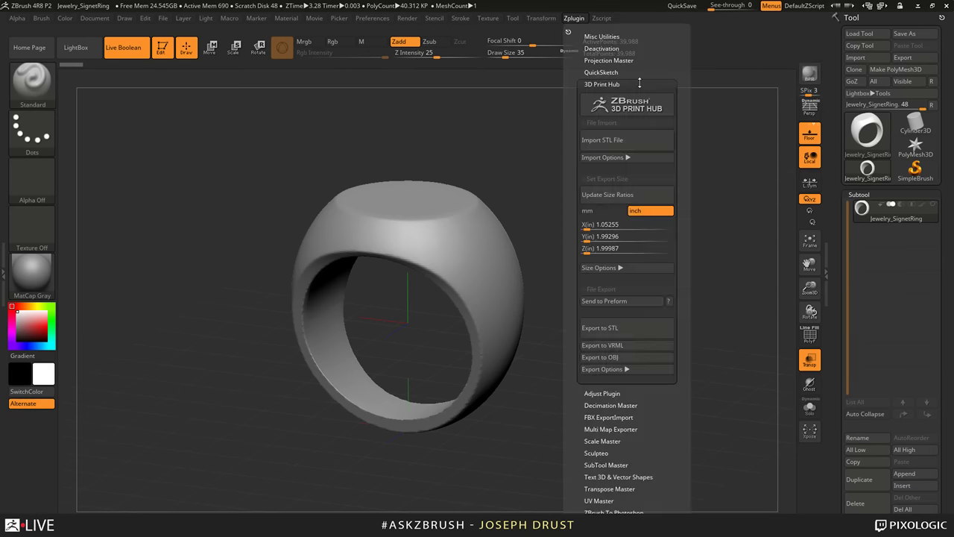
{"action": "left_click", "coordinate": [630, 84]}
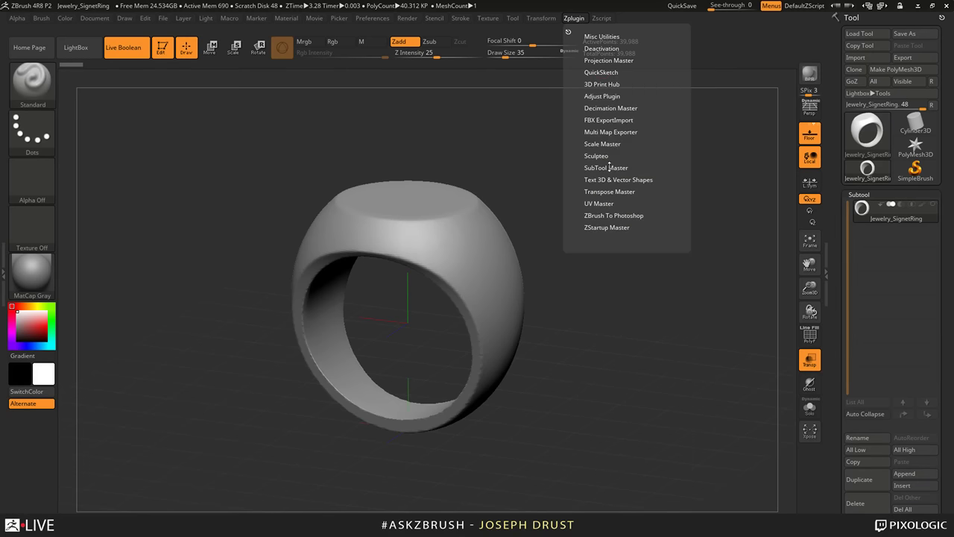
{"action": "left_click", "coordinate": [617, 145]}
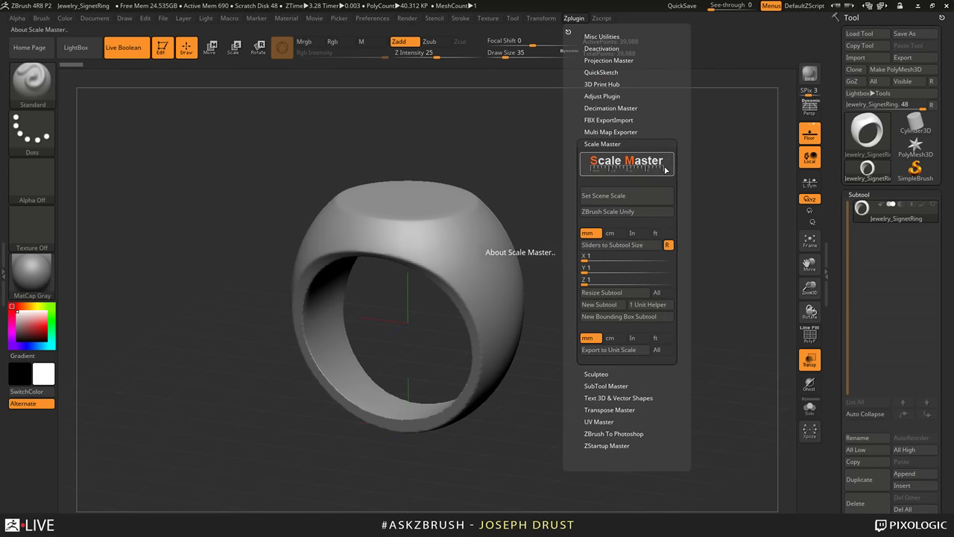
{"action": "left_click", "coordinate": [628, 170]}
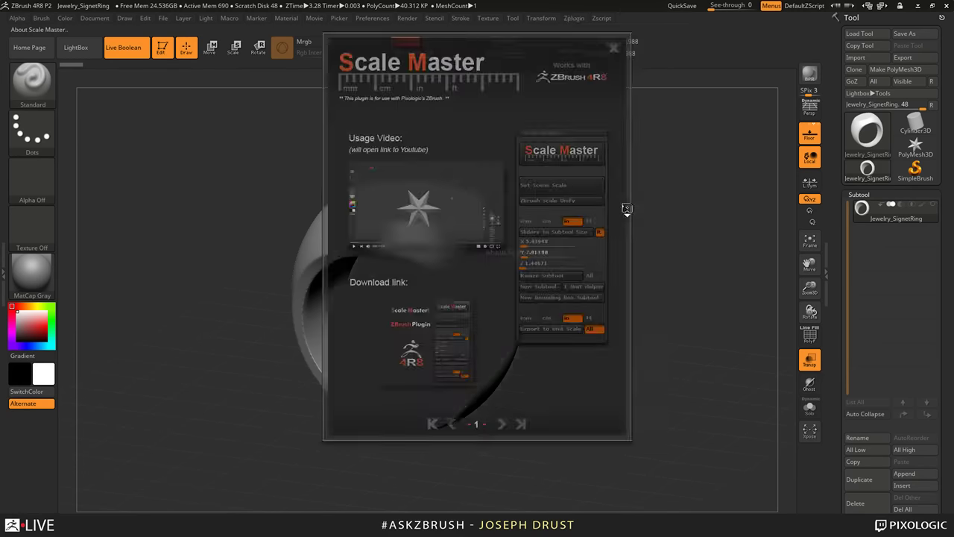
{"action": "left_click", "coordinate": [501, 423]}
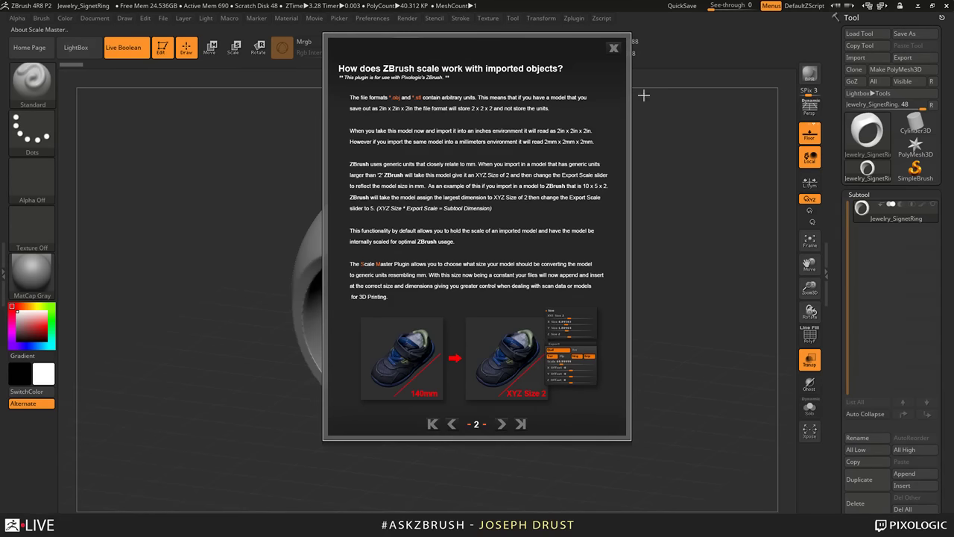
{"action": "left_click", "coordinate": [615, 139]}
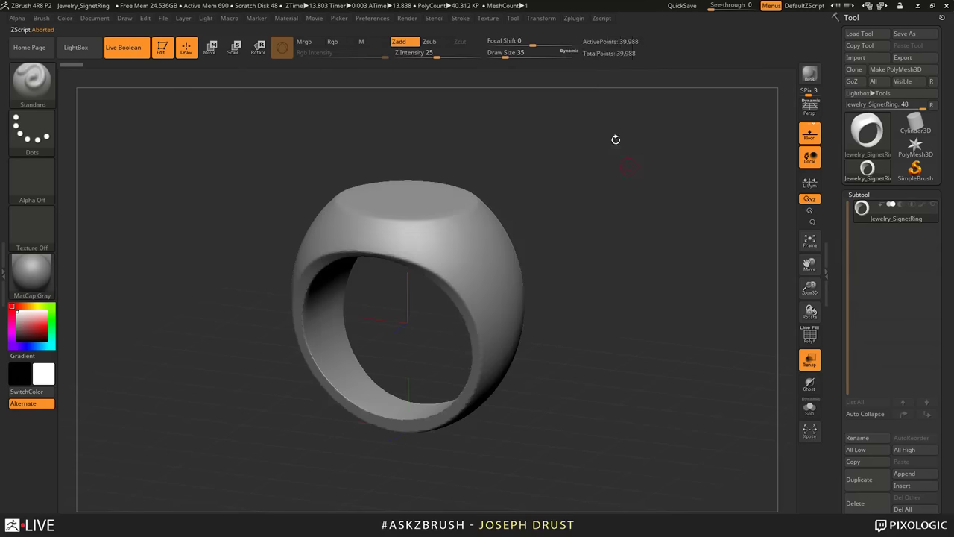
{"action": "left_click", "coordinate": [574, 19]}
{"action": "left_click", "coordinate": [618, 143]}
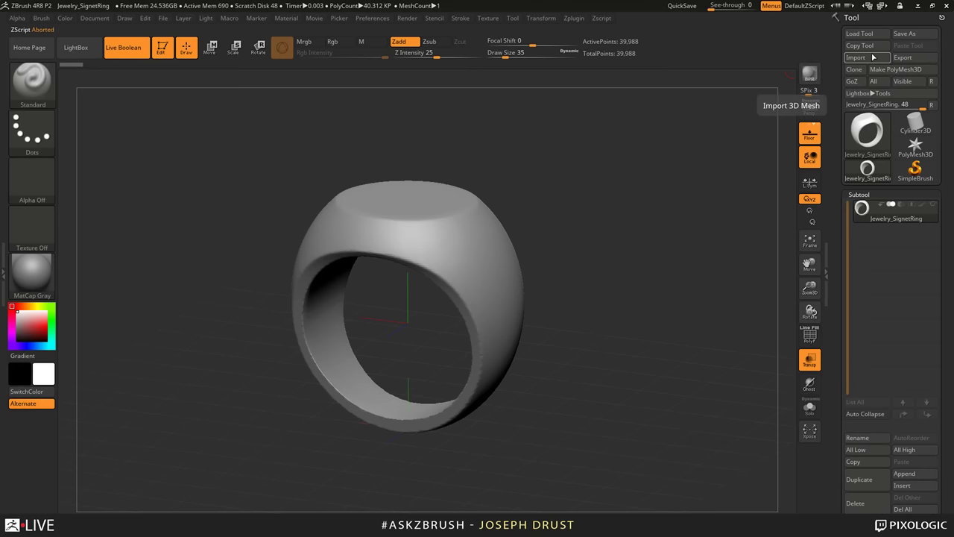
{"action": "left_click", "coordinate": [574, 18]}
{"action": "left_click", "coordinate": [619, 120]}
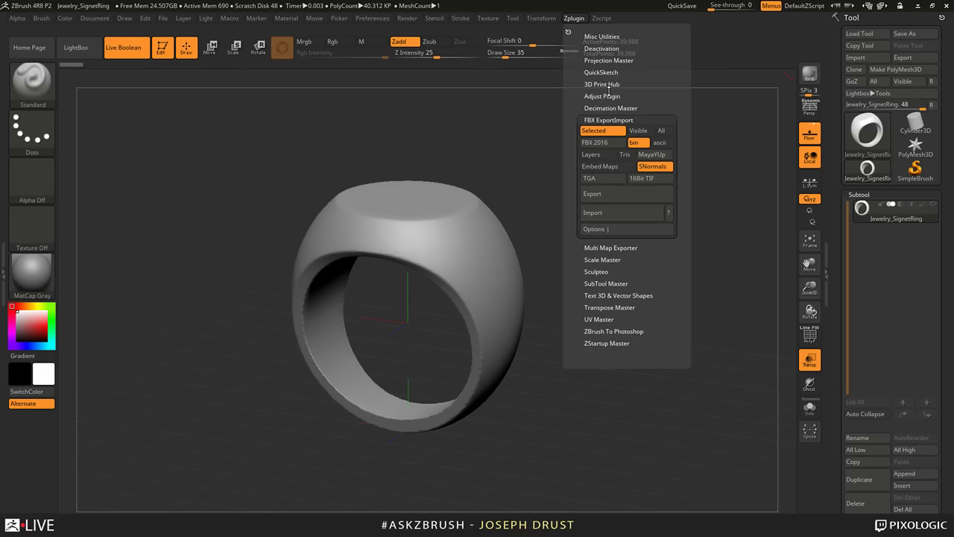
Step: Load the Cylinder3D tool, convert it to a PolyMesh3D and view it from the side with polyframe lines shown
{"action": "left_click", "coordinate": [917, 123]}
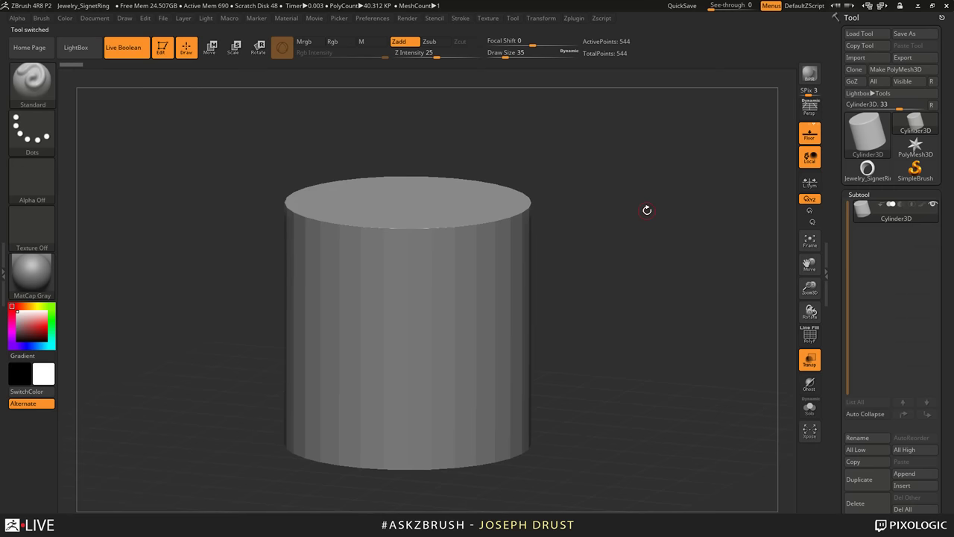
{"action": "left_click_drag", "start_coordinate": [647, 210], "coordinate": [665, 188], "text": "shift"}
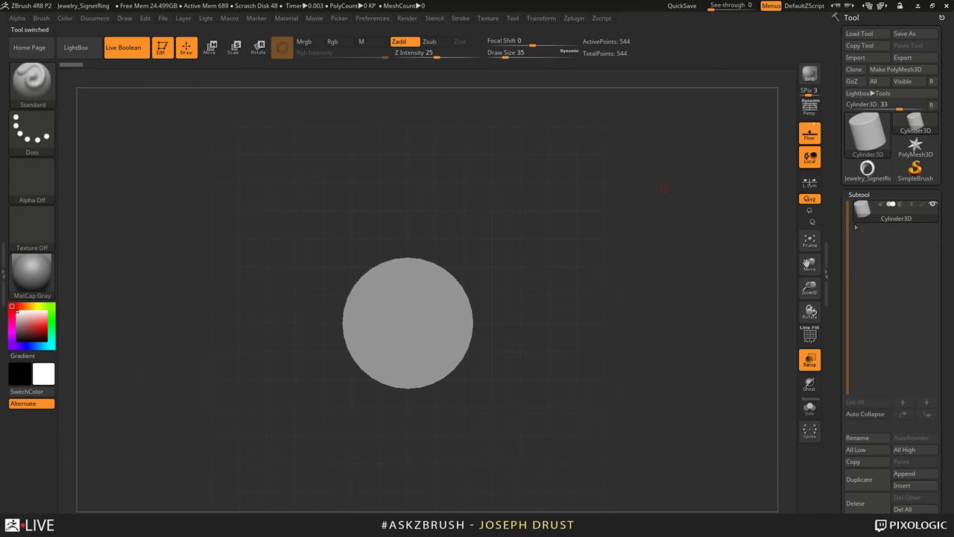
{"action": "left_click", "coordinate": [913, 70]}
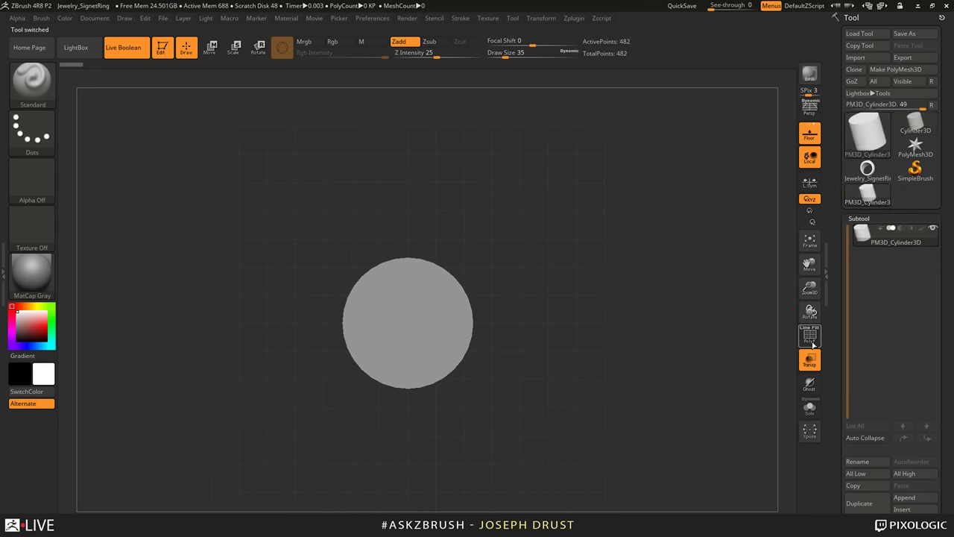
{"action": "scroll", "coordinate": [869, 266], "scroll_direction": "down", "scroll_amount": 10}
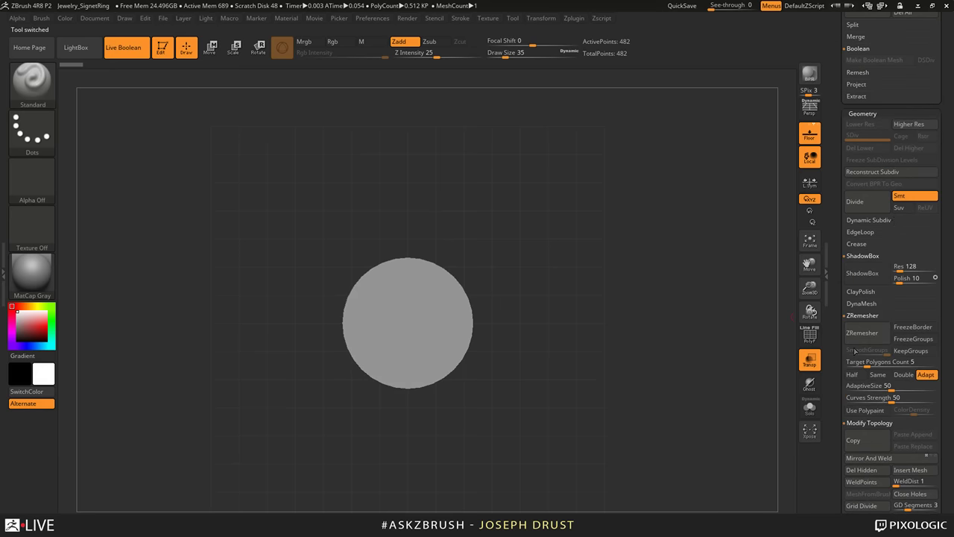
{"action": "left_click_drag", "start_coordinate": [738, 331], "coordinate": [726, 305], "text": "shift"}
{"action": "key", "text": "shift+f"}
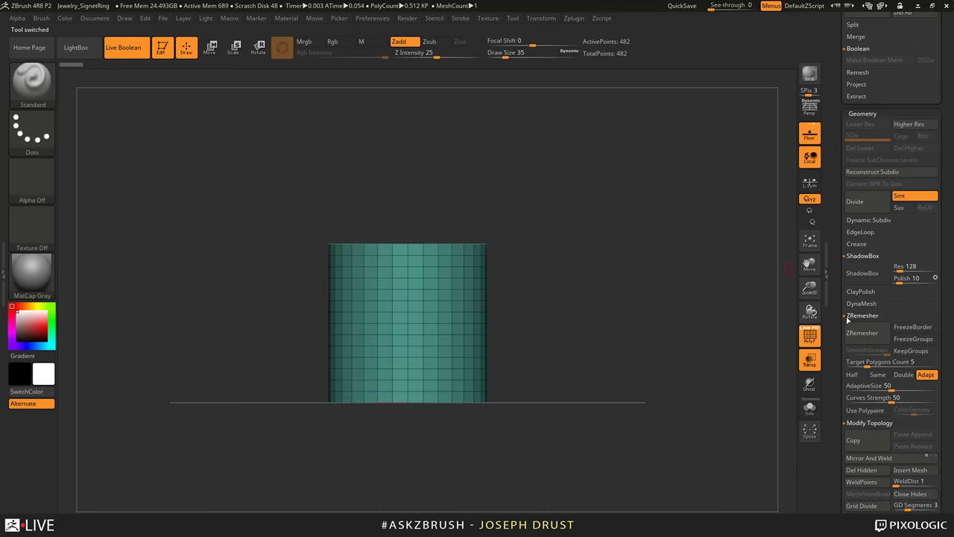
Step: Remove the nonessential edge loops from the cylinder with Delete Loops
{"action": "left_click_drag", "start_coordinate": [835, 328], "coordinate": [840, 264]}
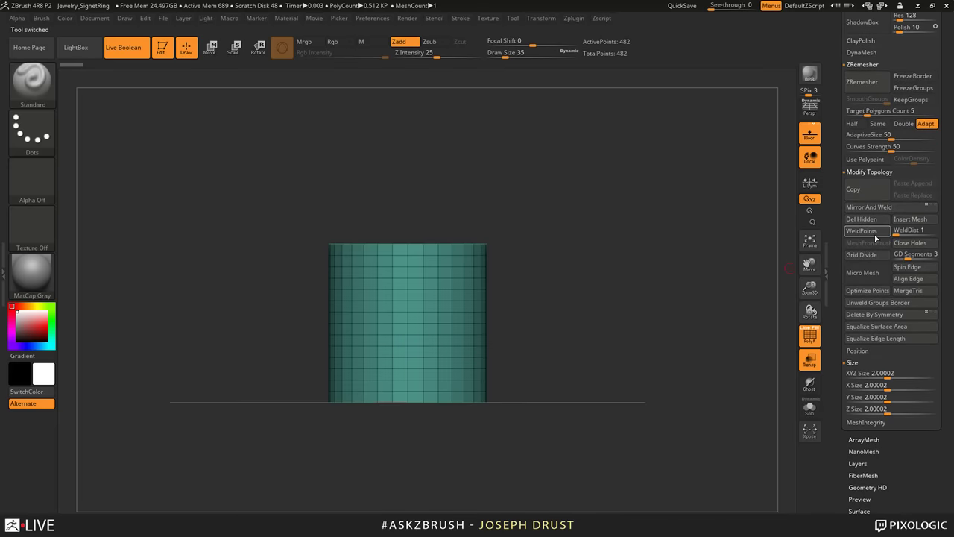
{"action": "scroll", "coordinate": [875, 237], "scroll_direction": "up", "scroll_amount": 5}
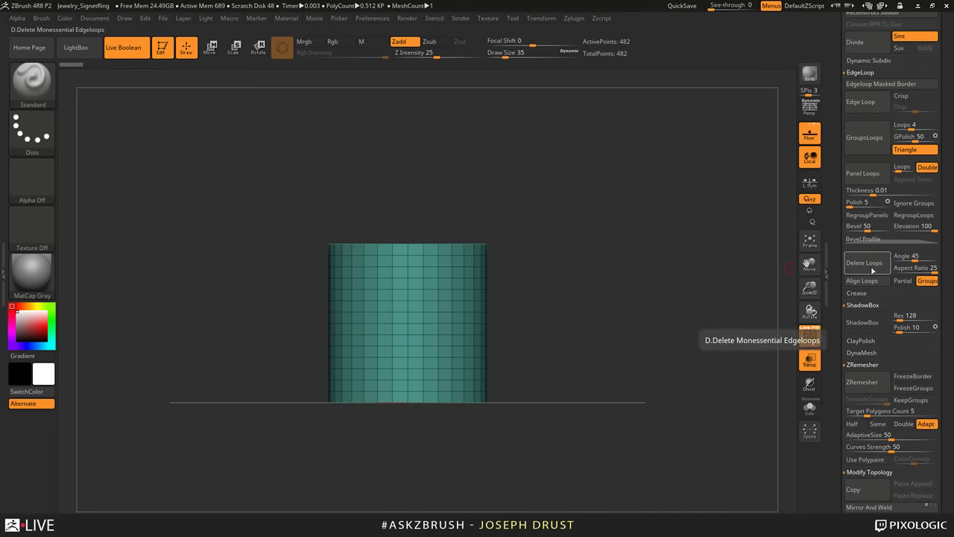
{"action": "left_click", "coordinate": [873, 271]}
{"action": "mouse_move", "coordinate": [745, 313]}
{"action": "left_mouse_down"}
{"action": "mouse_move", "coordinate": [708, 379]}
{"action": "mouse_move", "coordinate": [713, 314]}
{"action": "mouse_move", "coordinate": [717, 329]}
{"action": "mouse_move", "coordinate": [634, 291]}
{"action": "left_mouse_up"}
Step: Move the cylinder away from the center in top view and scale it down uniformly with the gizmo
{"action": "key", "text": "w"}
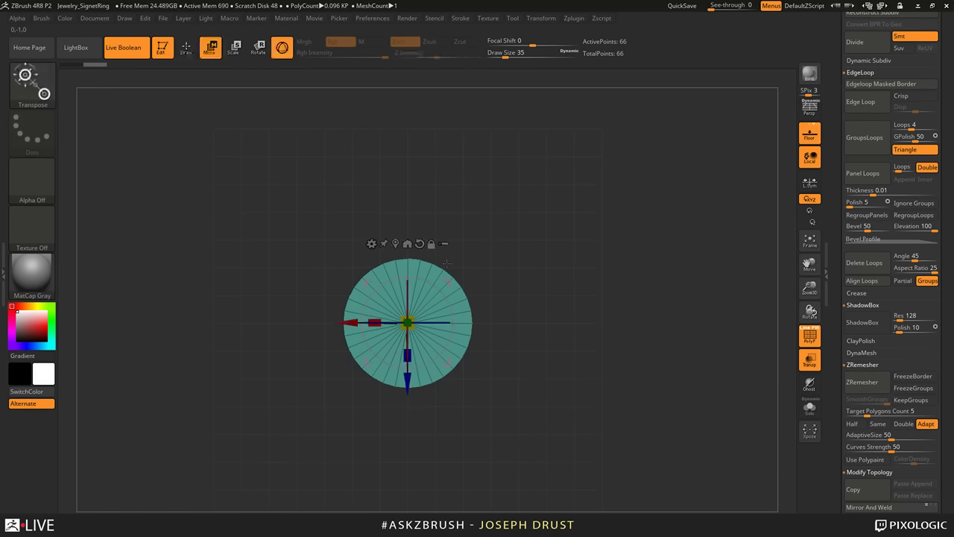
{"action": "left_click_drag", "start_coordinate": [406, 322], "coordinate": [395, 351]}
{"action": "left_click_drag", "start_coordinate": [447, 283], "coordinate": [385, 276]}
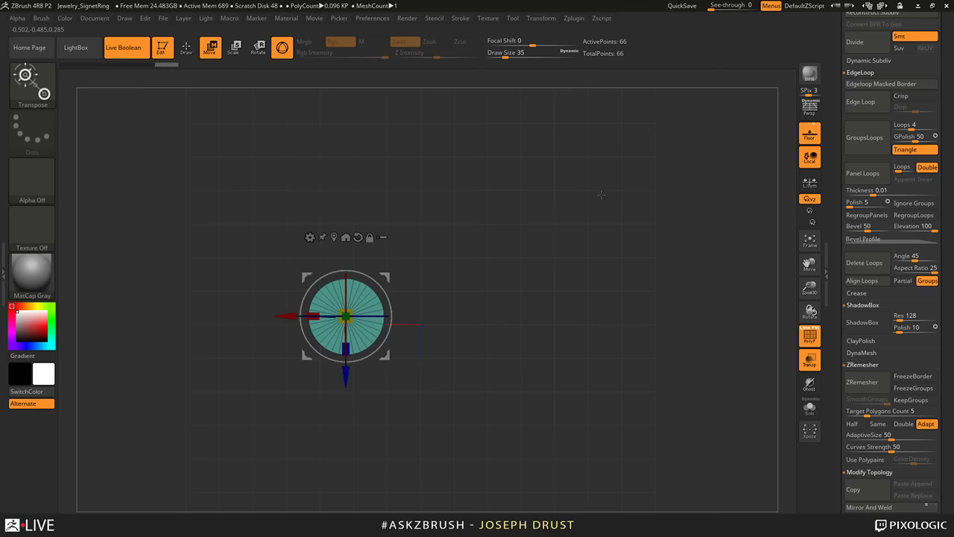
{"action": "left_click_drag", "start_coordinate": [601, 195], "coordinate": [683, 184]}
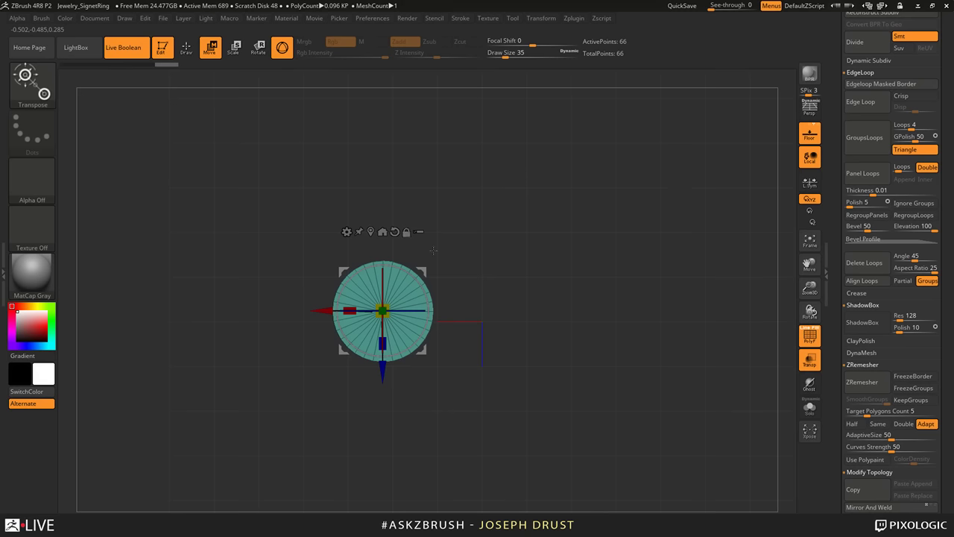
Step: Duplicate the cylinder repeatedly with the gizmo, scaling and placing the copies into a cluster of 13 differently sized cylinders
{"action": "mouse_move", "coordinate": [382, 311]}
{"action": "left_mouse_down", "text": "ctrl"}
{"action": "mouse_move", "coordinate": [389, 273]}
{"action": "mouse_move", "coordinate": [468, 238]}
{"action": "mouse_move", "coordinate": [459, 363]}
{"action": "mouse_move", "coordinate": [434, 253]}
{"action": "mouse_move", "coordinate": [341, 228]}
{"action": "mouse_move", "coordinate": [334, 313]}
{"action": "left_mouse_up", "text": "ctrl"}
{"action": "left_click_drag", "start_coordinate": [334, 231], "coordinate": [290, 395], "text": "ctrl"}
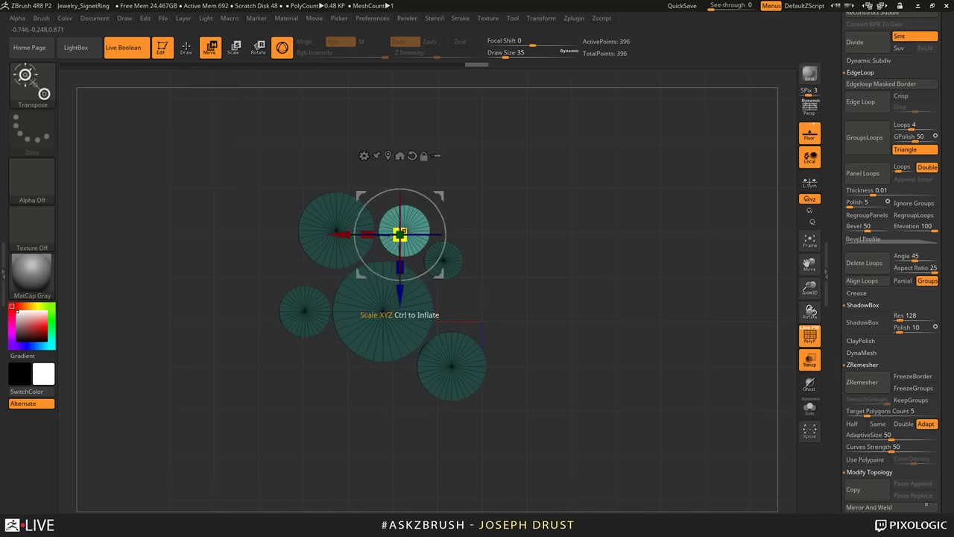
{"action": "left_click_drag", "start_coordinate": [400, 235], "coordinate": [371, 236]}
{"action": "left_click_drag", "start_coordinate": [440, 195], "coordinate": [406, 228]}
{"action": "mouse_move", "coordinate": [479, 182]}
{"action": "left_mouse_down"}
{"action": "mouse_move", "coordinate": [488, 199]}
{"action": "mouse_move", "coordinate": [446, 353]}
{"action": "mouse_move", "coordinate": [441, 333]}
{"action": "left_mouse_up"}
{"action": "left_click_drag", "start_coordinate": [440, 333], "coordinate": [367, 309], "text": "ctrl"}
{"action": "left_click_drag", "start_coordinate": [365, 307], "coordinate": [421, 215], "text": "ctrl"}
{"action": "mouse_move", "coordinate": [565, 225]}
{"action": "left_mouse_down"}
{"action": "mouse_move", "coordinate": [633, 240]}
{"action": "mouse_move", "coordinate": [639, 308]}
{"action": "mouse_move", "coordinate": [611, 240]}
{"action": "mouse_move", "coordinate": [612, 253]}
{"action": "left_mouse_up"}
{"action": "left_click", "coordinate": [186, 47]}
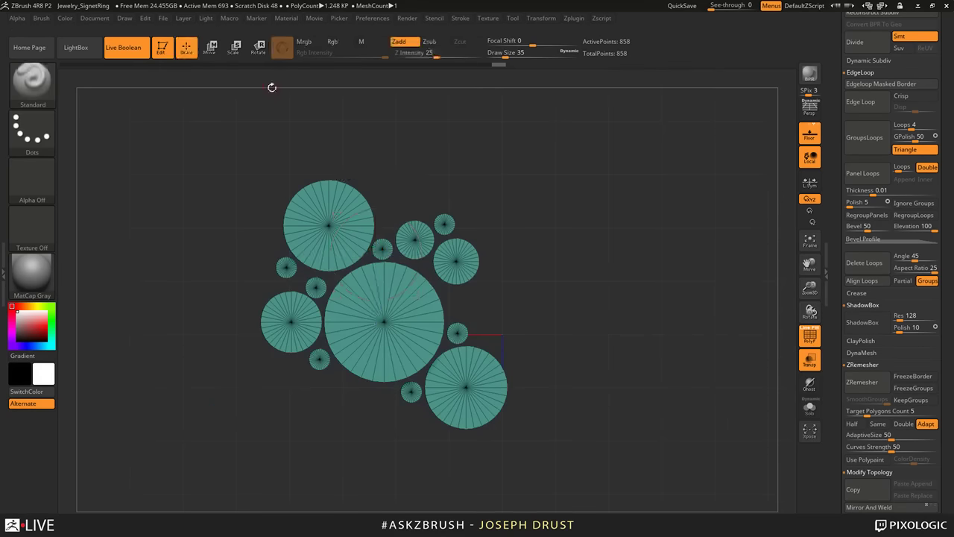
Step: Mask the lower ends of all the cylinders from a side view and activate the move gizmo
{"action": "mouse_move", "coordinate": [568, 298]}
{"action": "left_mouse_down"}
{"action": "mouse_move", "coordinate": [576, 248]}
{"action": "mouse_move", "coordinate": [625, 292]}
{"action": "left_mouse_up"}
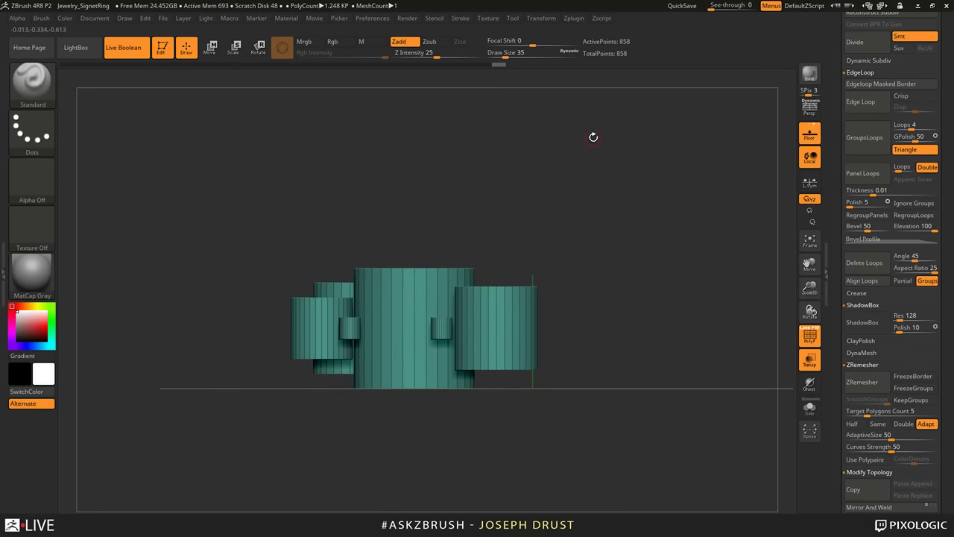
{"action": "left_click_drag", "start_coordinate": [592, 178], "coordinate": [551, 217]}
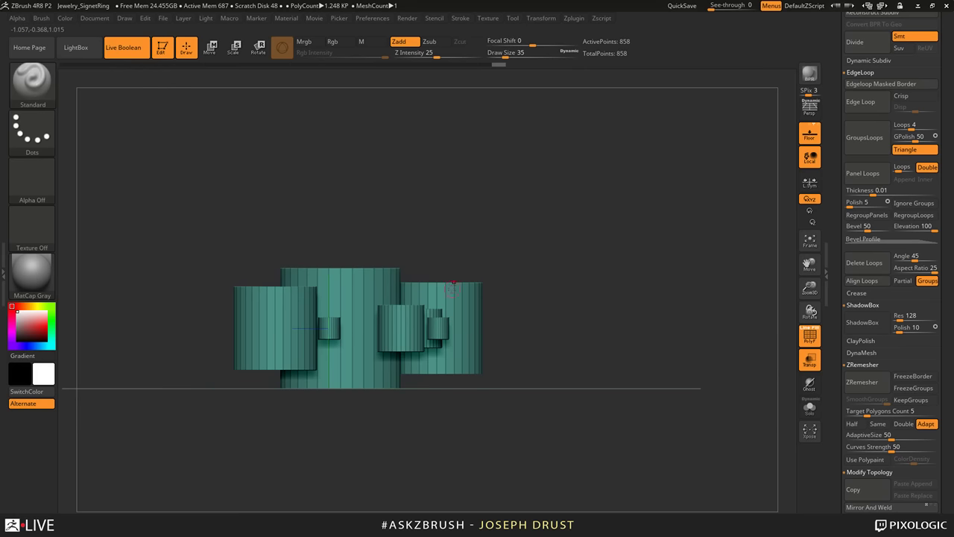
{"action": "key", "text": "ctrl"}
{"action": "left_click_drag", "start_coordinate": [160, 146], "coordinate": [241, 243], "text": "ctrl"}
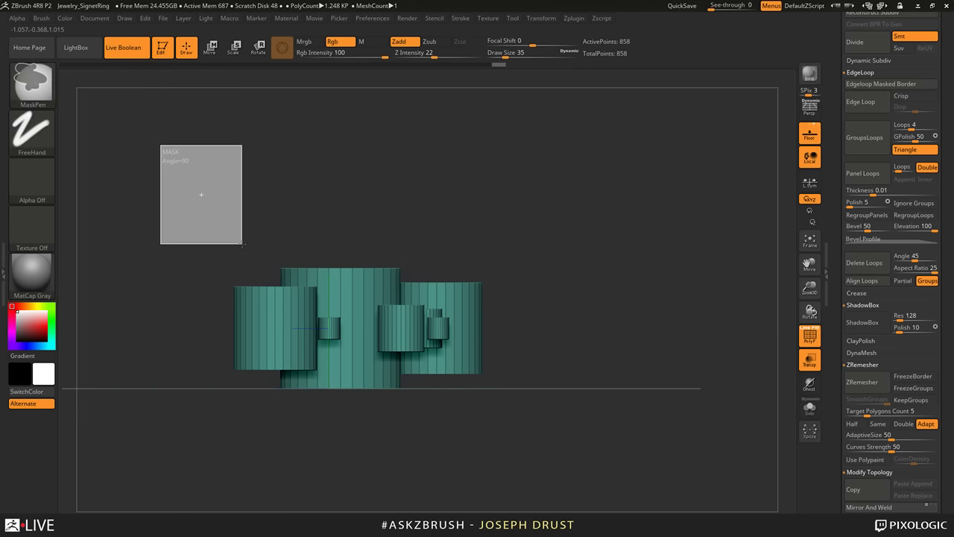
{"action": "mouse_move", "coordinate": [628, 245]}
{"action": "left_mouse_down"}
{"action": "mouse_move", "coordinate": [632, 276]}
{"action": "mouse_move", "coordinate": [632, 253]}
{"action": "left_mouse_up"}
{"action": "key", "text": "w"}
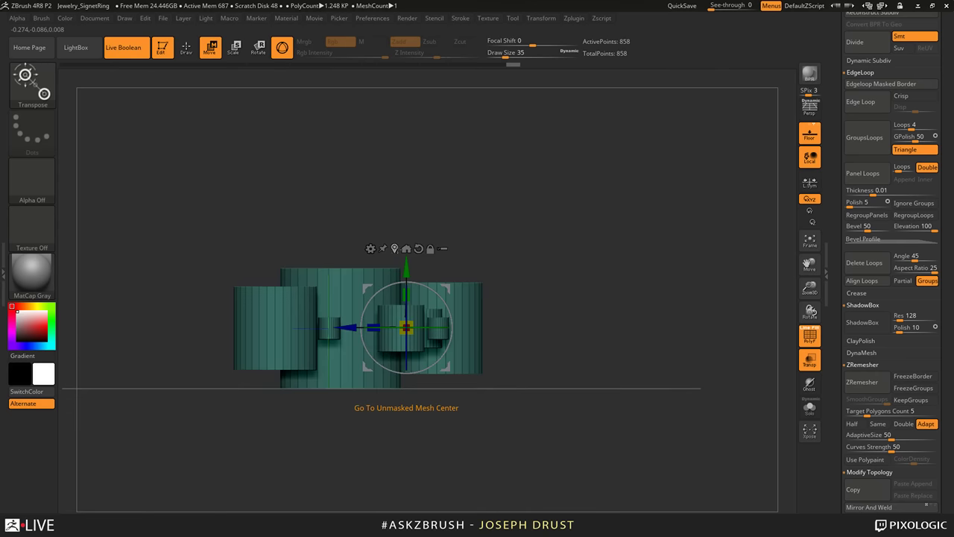
Step: Flatten the unmasked cylinder tops to one common level with Y scale, lower them slightly and clear the mask
{"action": "left_click", "coordinate": [406, 248]}
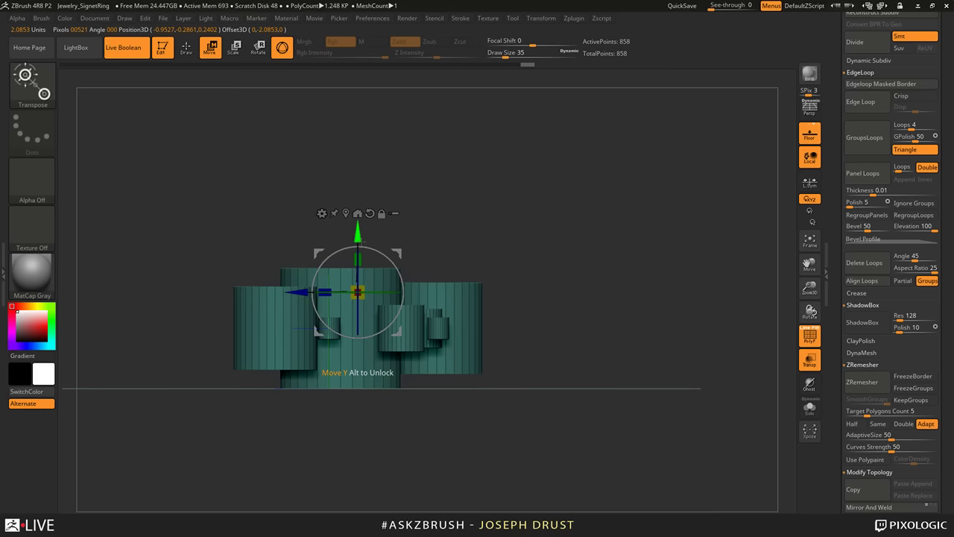
{"action": "left_click_drag", "start_coordinate": [358, 259], "coordinate": [363, 216]}
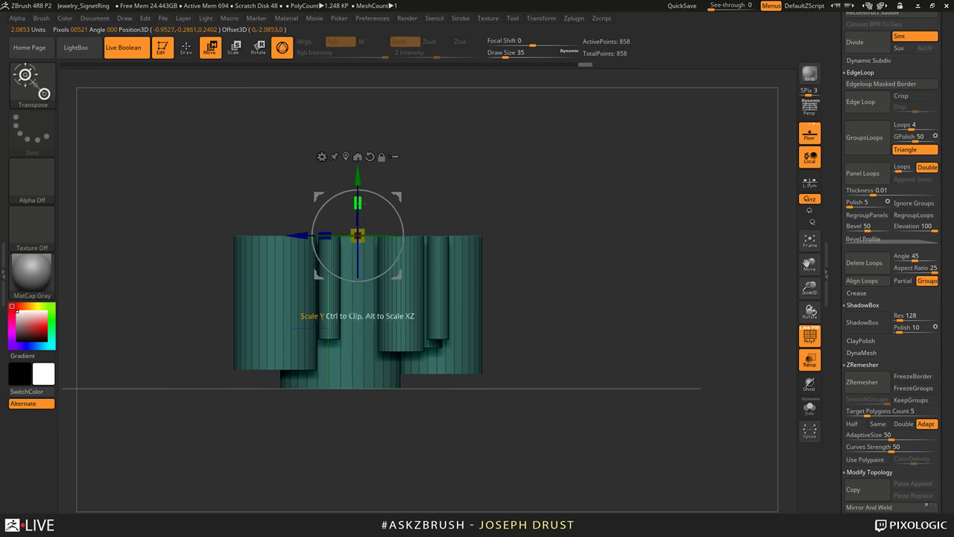
{"action": "left_click_drag", "start_coordinate": [360, 173], "coordinate": [358, 189]}
{"action": "left_click_drag", "start_coordinate": [552, 182], "coordinate": [583, 292]}
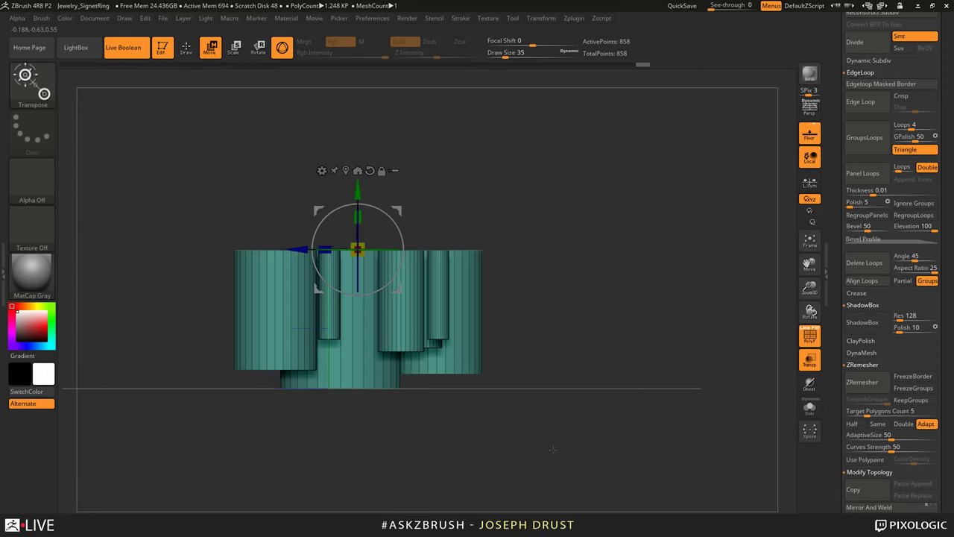
Step: Clip the bottoms of all the cylinders flat to one level with the ClipCurve brush
{"action": "key", "text": "ctrl+shift"}
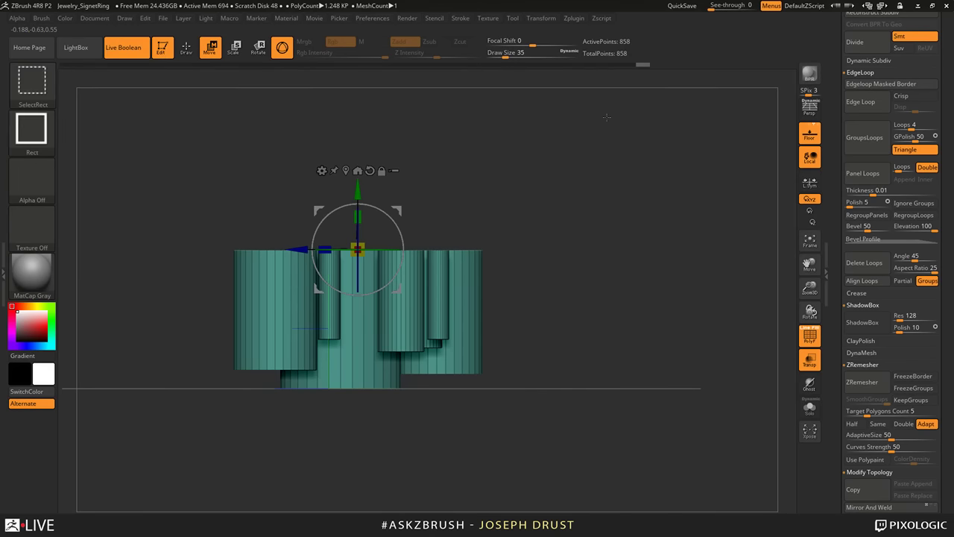
{"action": "left_click", "coordinate": [53, 87], "text": "ctrl+shift"}
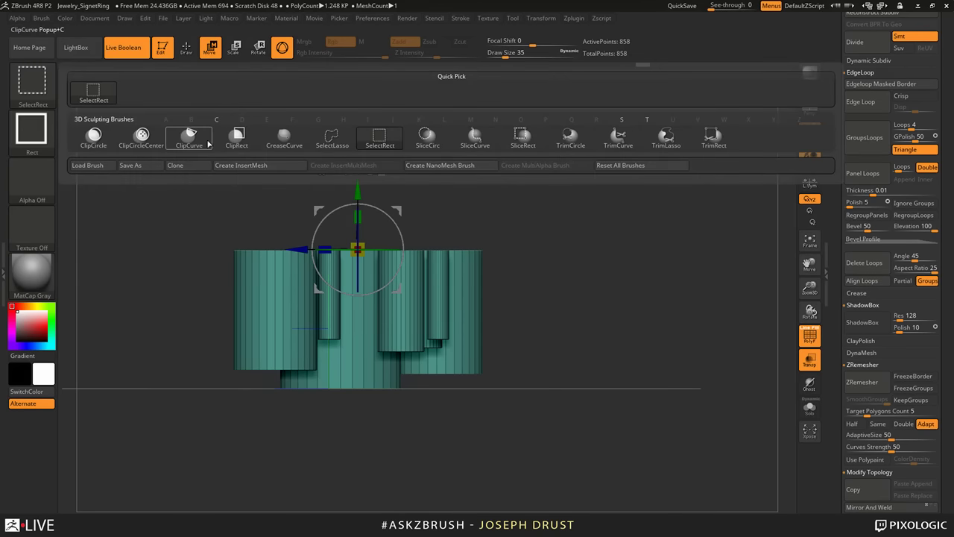
{"action": "left_click", "coordinate": [191, 137]}
{"action": "mouse_move", "coordinate": [660, 337]}
{"action": "left_mouse_down", "text": "ctrl+shift"}
{"action": "mouse_move", "coordinate": [477, 323]}
{"action": "mouse_move", "coordinate": [141, 343]}
{"action": "left_mouse_up", "text": "ctrl+shift"}
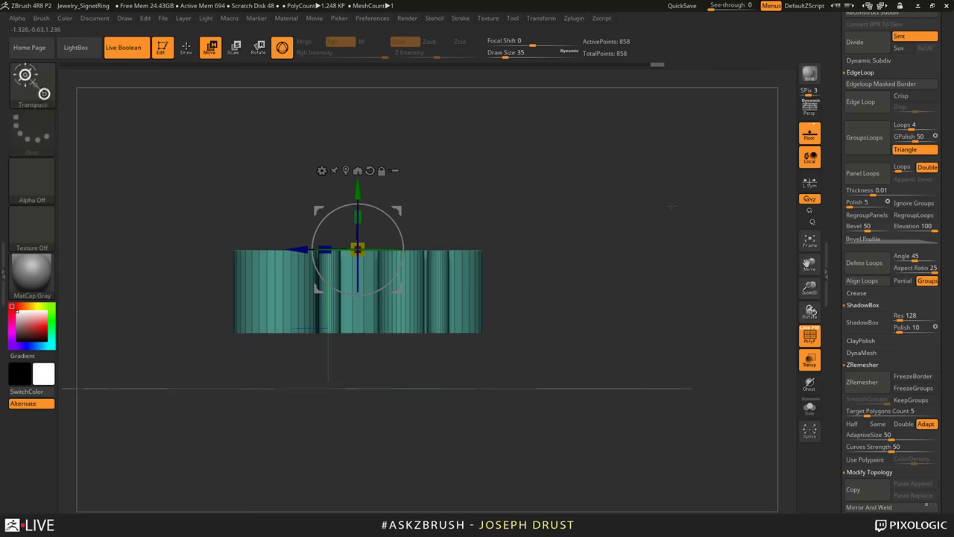
Step: Return to Draw mode and turn off the floor grid
{"action": "mouse_move", "coordinate": [670, 206]}
{"action": "left_mouse_down"}
{"action": "mouse_move", "coordinate": [649, 291]}
{"action": "mouse_move", "coordinate": [656, 280]}
{"action": "mouse_move", "coordinate": [503, 183]}
{"action": "mouse_move", "coordinate": [677, 258]}
{"action": "mouse_move", "coordinate": [609, 228]}
{"action": "mouse_move", "coordinate": [619, 224]}
{"action": "left_mouse_up"}
{"action": "key", "text": "q"}
{"action": "left_click", "coordinate": [809, 138]}
{"action": "left_click_drag", "start_coordinate": [641, 168], "coordinate": [650, 264]}
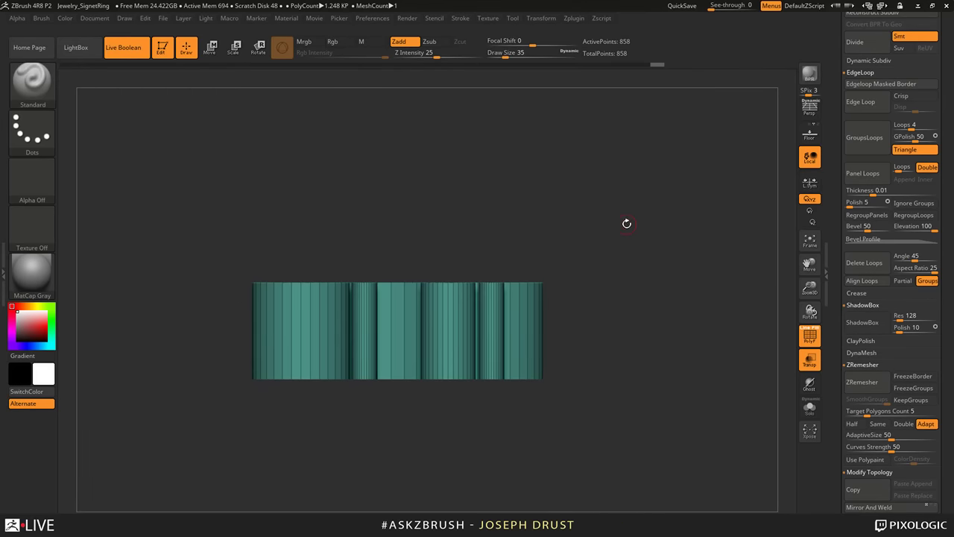
Step: Slice a horizontal band across the middle of the cylinders with the SliceRect brush and hide that band's polygroup
{"action": "mouse_move", "coordinate": [645, 202]}
{"action": "left_mouse_down"}
{"action": "mouse_move", "coordinate": [649, 288]}
{"action": "mouse_move", "coordinate": [645, 238]}
{"action": "left_mouse_up"}
{"action": "left_click", "coordinate": [56, 85], "text": "ctrl+shift"}
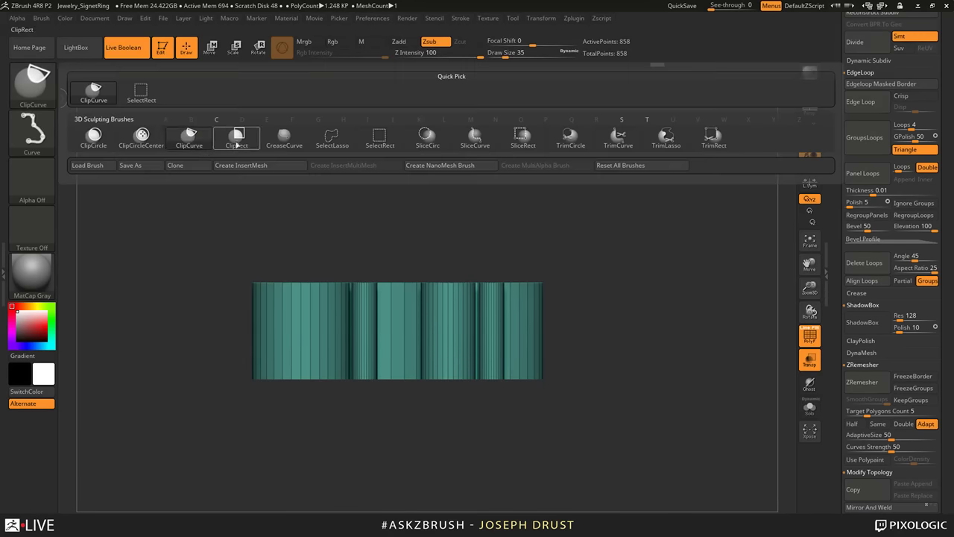
{"action": "left_click", "coordinate": [311, 142]}
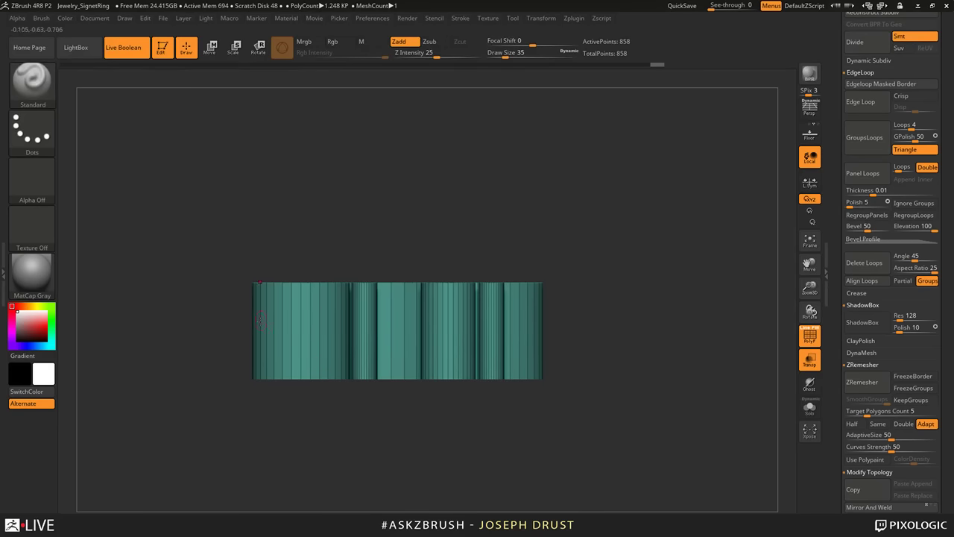
{"action": "key", "text": "ctrl+shift"}
{"action": "mouse_move", "coordinate": [220, 315]}
{"action": "left_mouse_down", "text": "ctrl+shift"}
{"action": "mouse_move", "coordinate": [629, 355]}
{"action": "mouse_move", "coordinate": [617, 356]}
{"action": "left_mouse_up", "text": "ctrl+shift"}
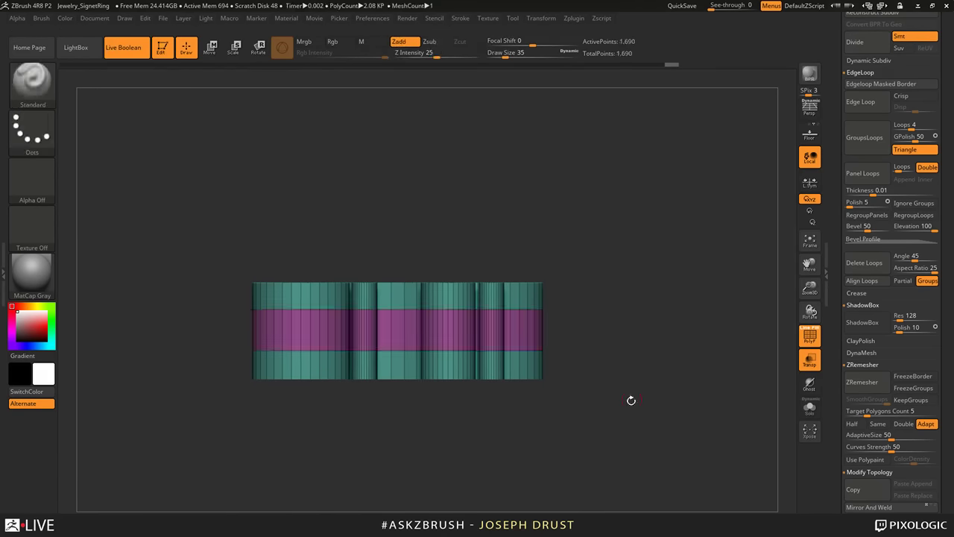
{"action": "left_click_drag", "start_coordinate": [554, 384], "coordinate": [582, 418]}
{"action": "left_click", "coordinate": [550, 374], "text": "ctrl+shift"}
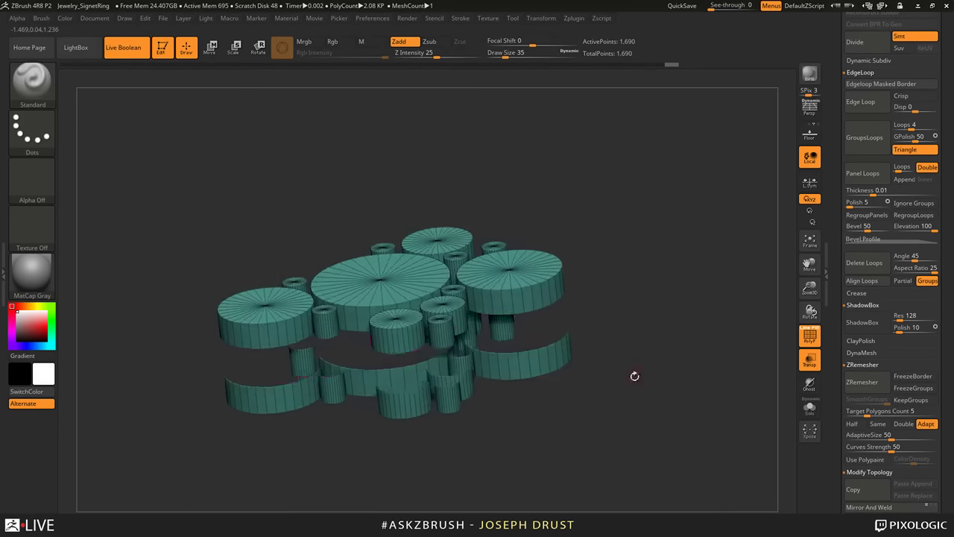
Step: Isolate the lower band of the cylinders, assign it its own polygroup and show the whole mesh again
{"action": "mouse_move", "coordinate": [834, 312]}
{"action": "left_mouse_down"}
{"action": "mouse_move", "coordinate": [839, 202]}
{"action": "mouse_move", "coordinate": [867, 155]}
{"action": "left_mouse_up"}
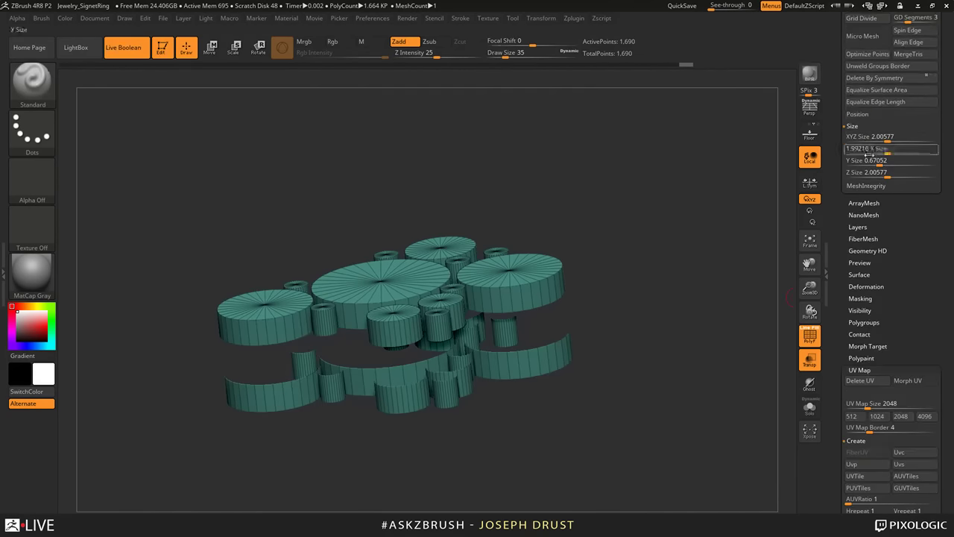
{"action": "left_click", "coordinate": [874, 322], "text": "shift"}
{"action": "left_click", "coordinate": [864, 332]}
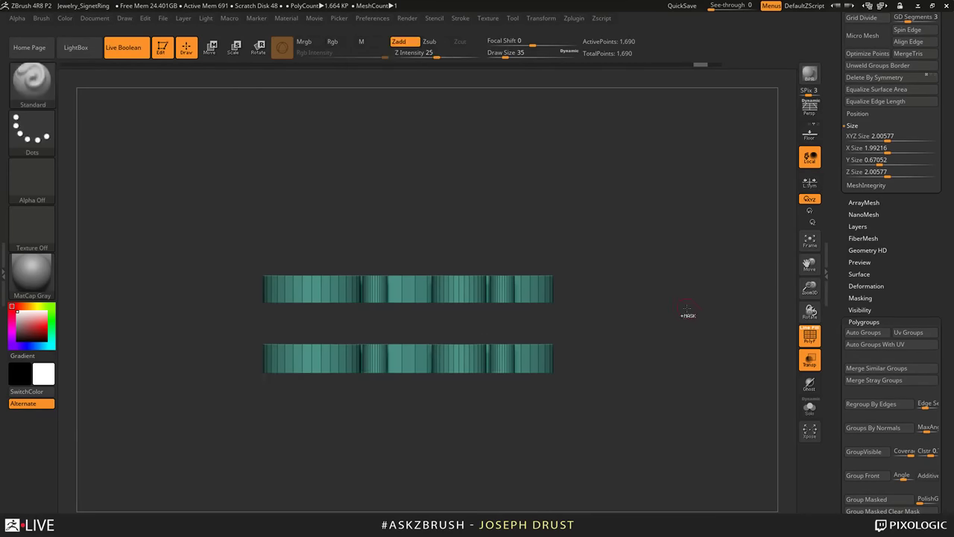
{"action": "mouse_move", "coordinate": [656, 429]}
{"action": "left_mouse_down", "text": "ctrl+shift"}
{"action": "mouse_move", "coordinate": [500, 386]}
{"action": "mouse_move", "coordinate": [174, 325]}
{"action": "left_mouse_up", "text": "ctrl+shift"}
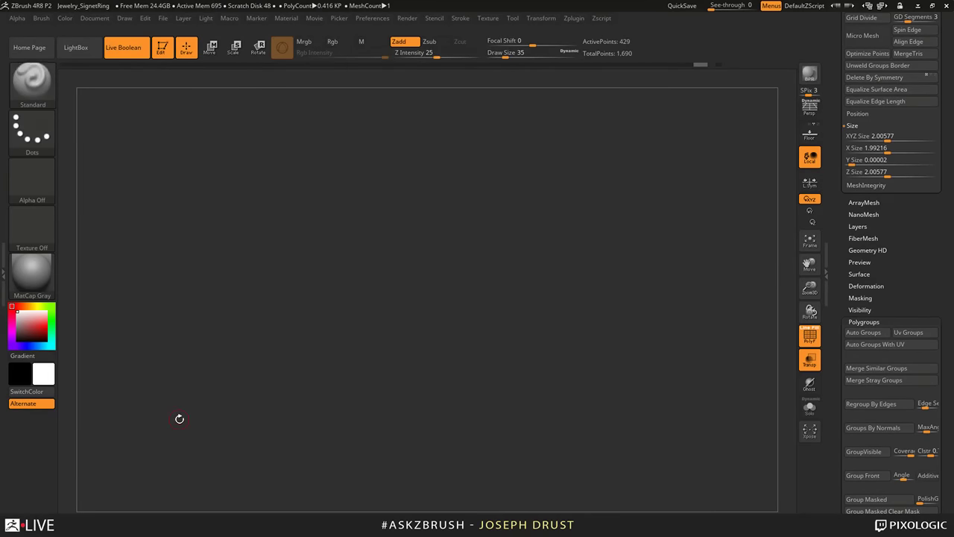
{"action": "left_click", "coordinate": [211, 330], "text": "ctrl+shift"}
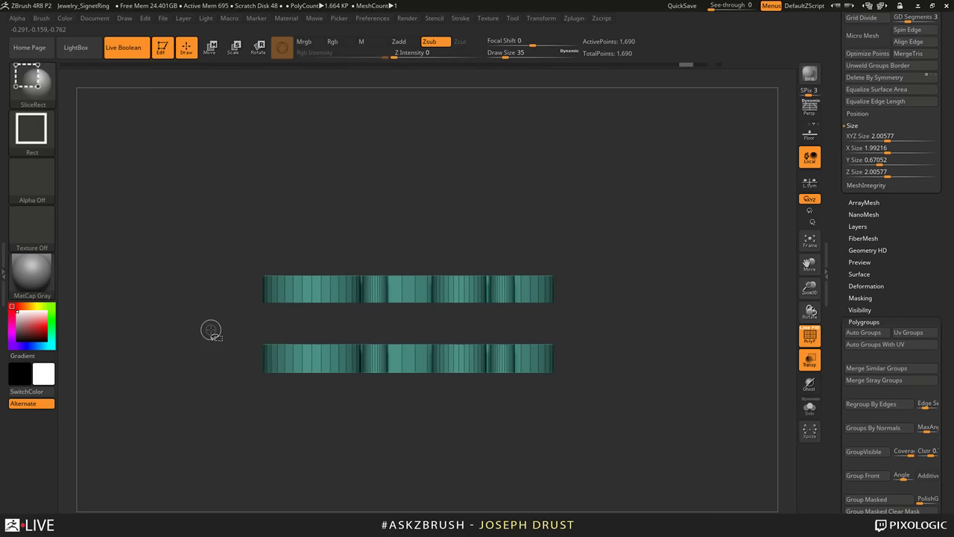
{"action": "left_click", "coordinate": [521, 352], "text": "ctrl+shift"}
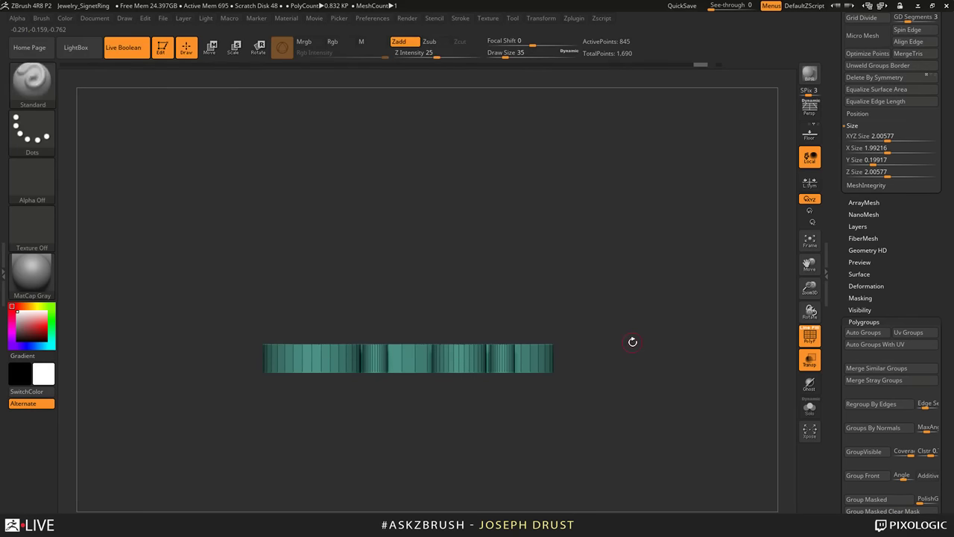
{"action": "key", "text": "ctrl+shift"}
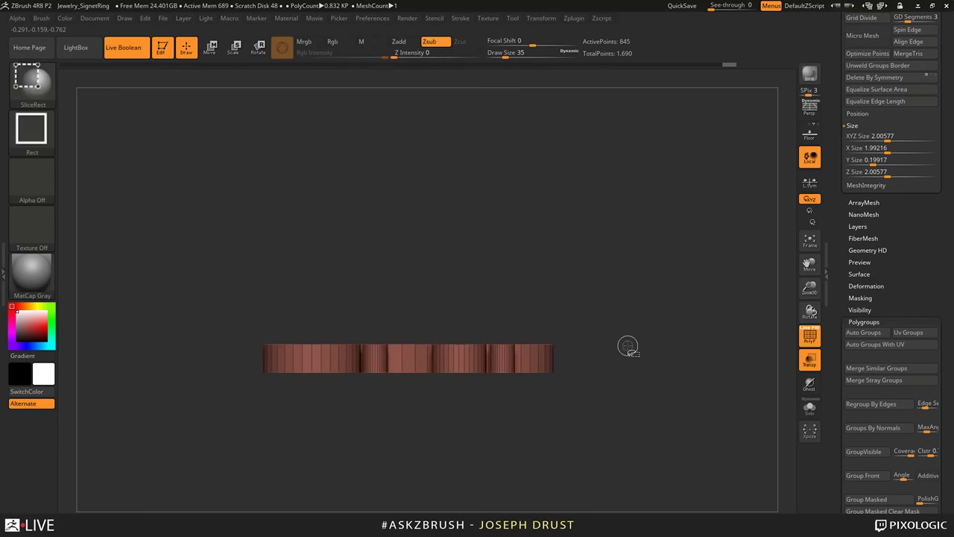
{"action": "left_click", "coordinate": [627, 346], "text": "ctrl+shift"}
Step: Stretch the banded cylinder cluster taller along Y with the gizmo, to a Y Size of about 1.96
{"action": "mouse_move", "coordinate": [627, 346]}
{"action": "left_mouse_down"}
{"action": "mouse_move", "coordinate": [660, 321]}
{"action": "mouse_move", "coordinate": [672, 283]}
{"action": "left_mouse_up"}
{"action": "key", "text": "w"}
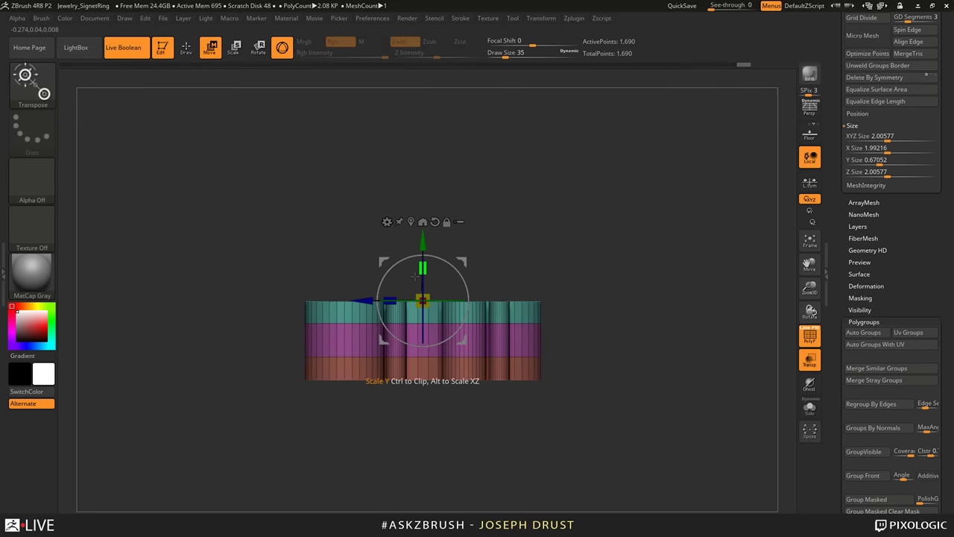
{"action": "left_click_drag", "start_coordinate": [415, 277], "coordinate": [444, 162]}
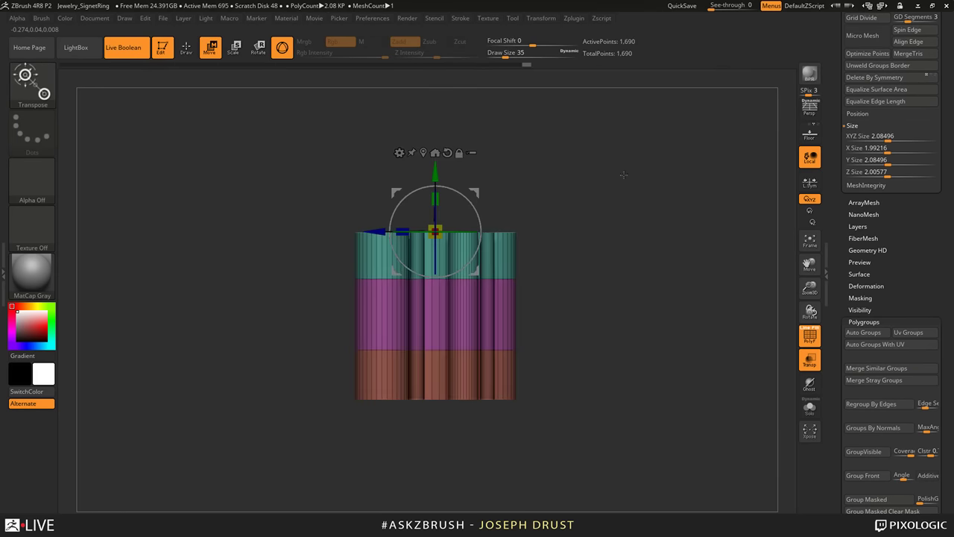
{"action": "left_click_drag", "start_coordinate": [436, 200], "coordinate": [652, 174]}
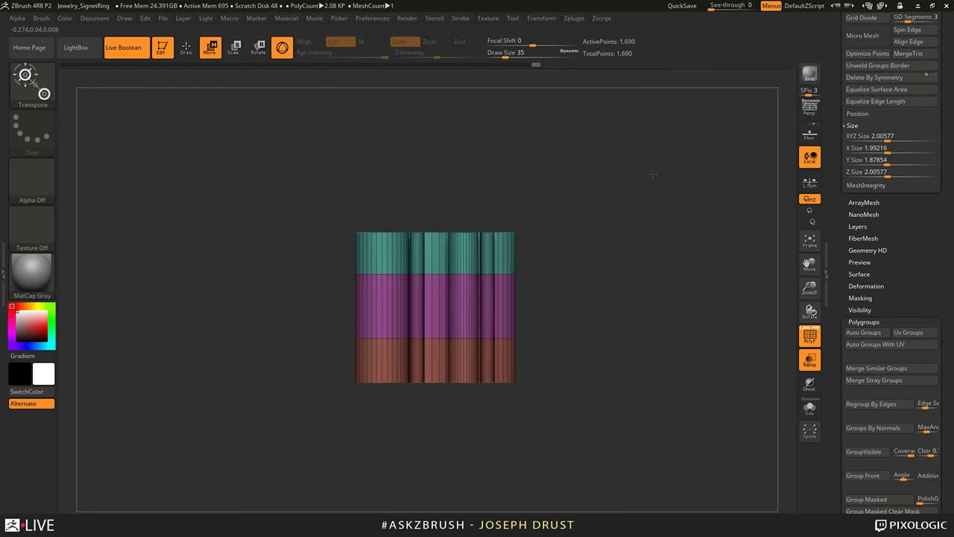
{"action": "left_click_drag", "start_coordinate": [436, 200], "coordinate": [436, 198]}
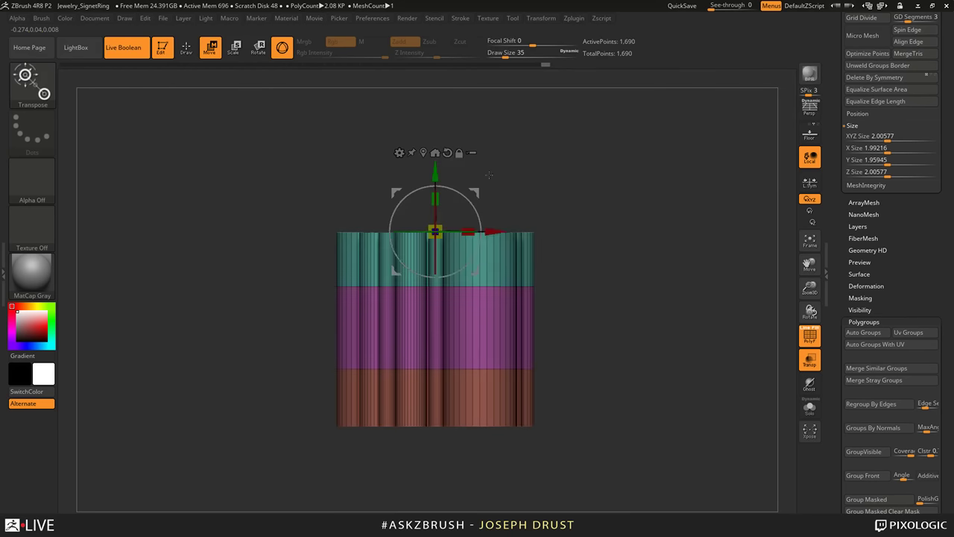
{"action": "mouse_move", "coordinate": [602, 176]}
{"action": "left_mouse_down"}
{"action": "mouse_move", "coordinate": [619, 216]}
{"action": "mouse_move", "coordinate": [617, 166]}
{"action": "left_mouse_up"}
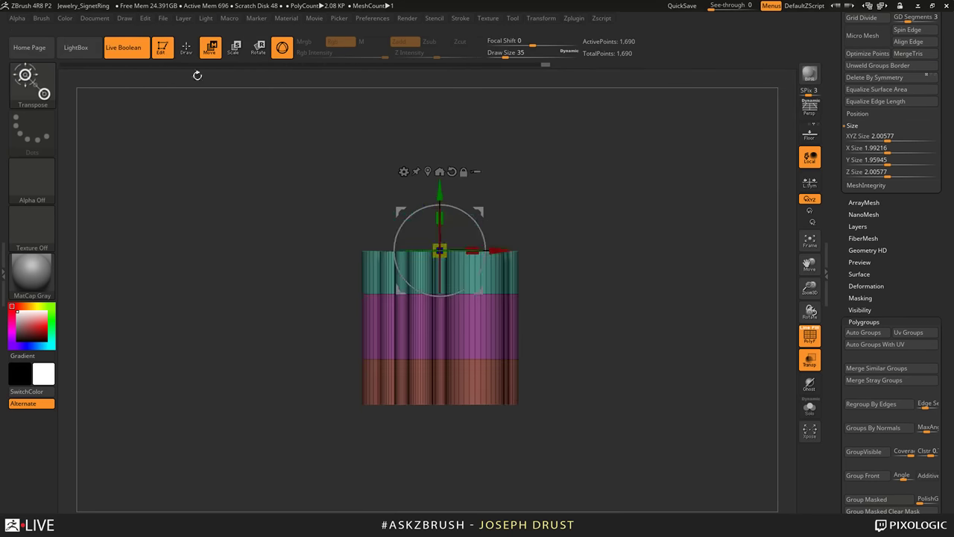
Step: Return to Draw mode and create a new InsertMesh brush from the three-band cylinder cluster
{"action": "left_click", "coordinate": [186, 48]}
{"action": "mouse_move", "coordinate": [628, 260]}
{"action": "left_mouse_down"}
{"action": "mouse_move", "coordinate": [624, 210]}
{"action": "mouse_move", "coordinate": [624, 239]}
{"action": "left_mouse_up"}
{"action": "left_click", "coordinate": [42, 18]}
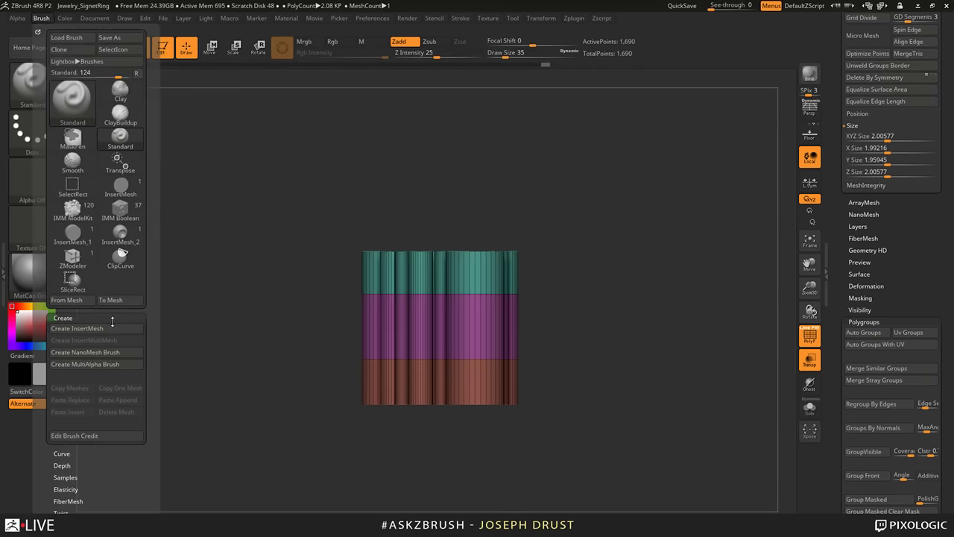
{"action": "left_click", "coordinate": [111, 328]}
{"action": "left_click", "coordinate": [423, 182]}
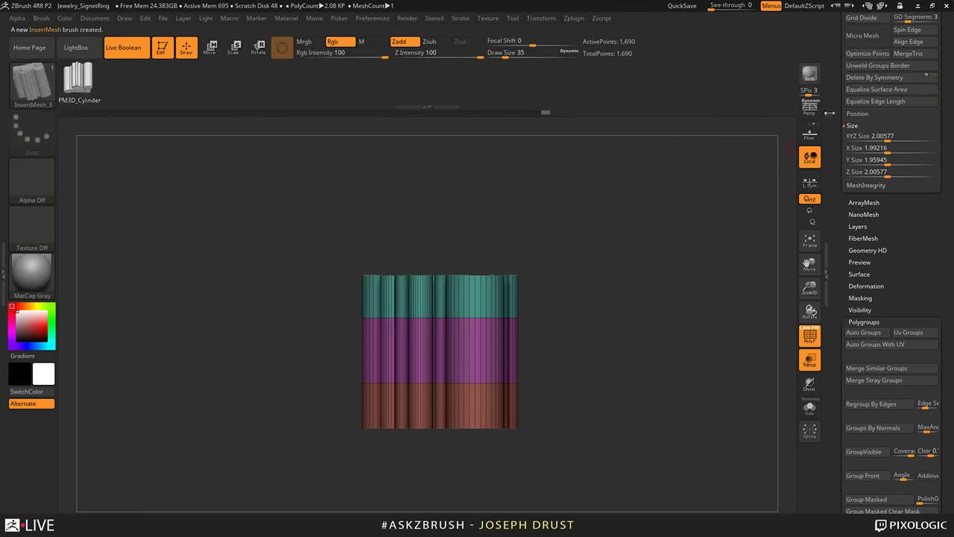
Step: Switch the active tool to a Sphere3D primitive and convert it to a PolyMesh3D
{"action": "left_click_drag", "start_coordinate": [841, 113], "coordinate": [851, 246]}
{"action": "left_click", "coordinate": [915, 127]}
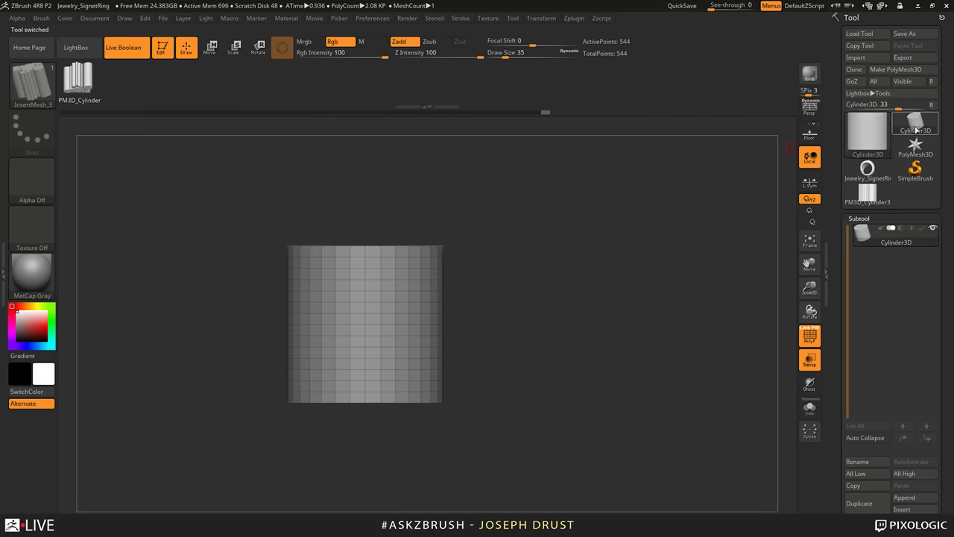
{"action": "left_click", "coordinate": [880, 136]}
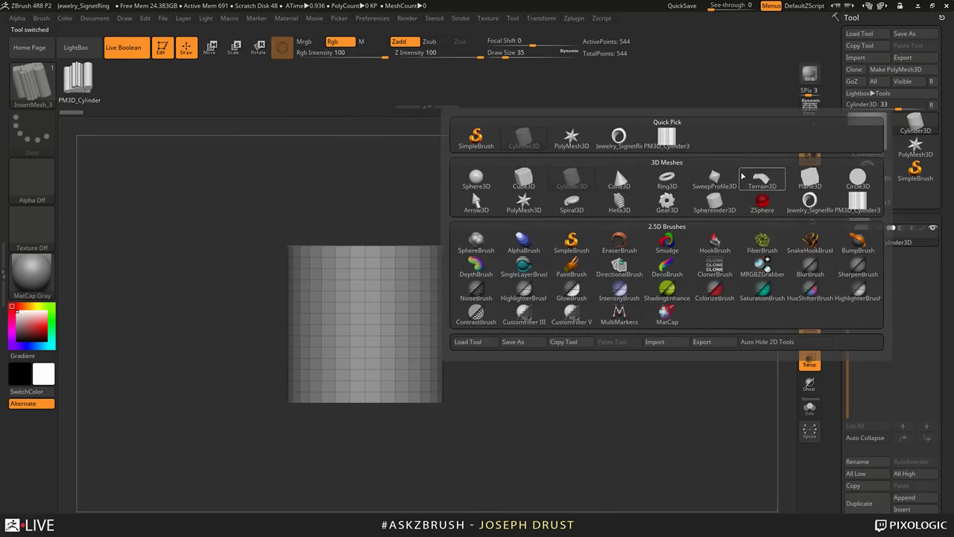
{"action": "left_click", "coordinate": [475, 179]}
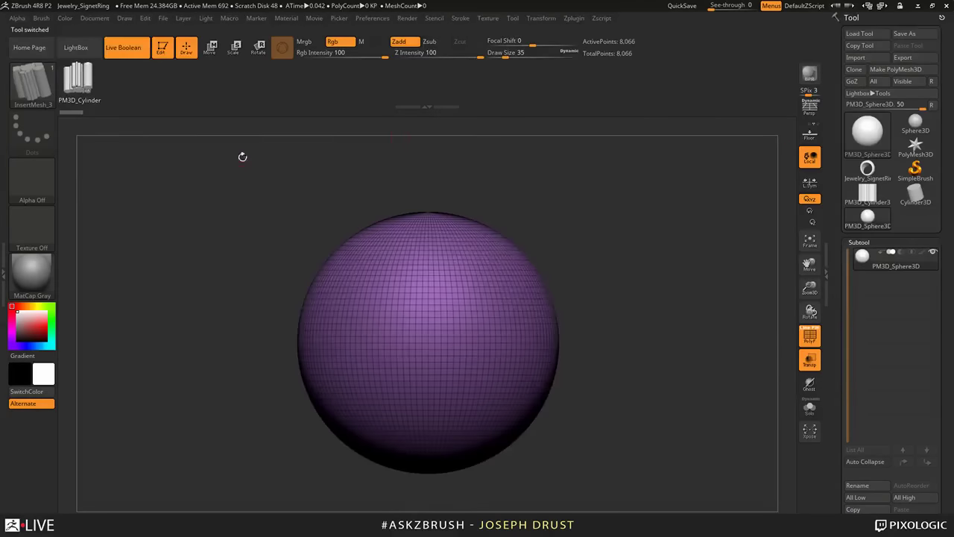
Step: Turn on Curve Mode in the stroke settings for the new insert brush
{"action": "left_click", "coordinate": [41, 18]}
{"action": "mouse_move", "coordinate": [101, 465]}
{"action": "left_mouse_down"}
{"action": "mouse_move", "coordinate": [115, 426]}
{"action": "mouse_move", "coordinate": [112, 325]}
{"action": "left_mouse_up"}
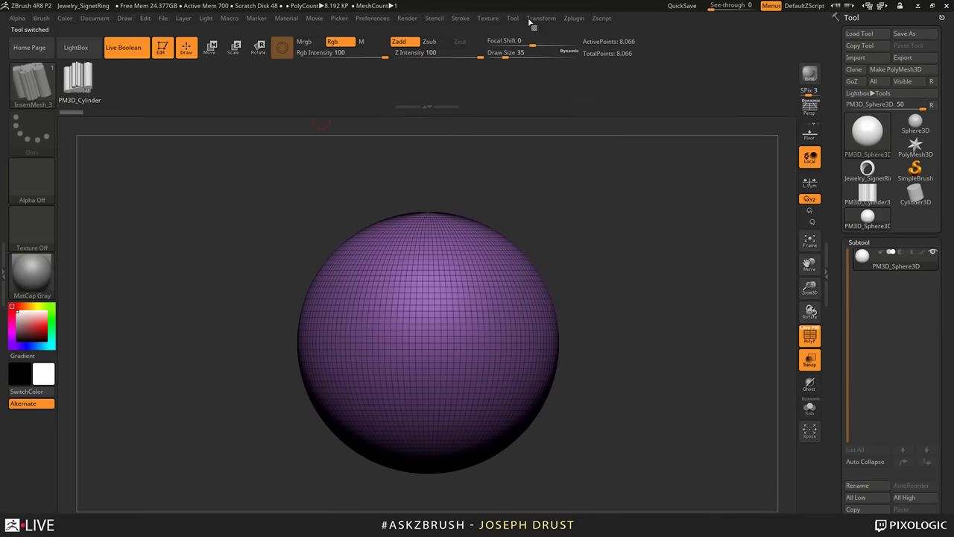
{"action": "left_click", "coordinate": [460, 18]}
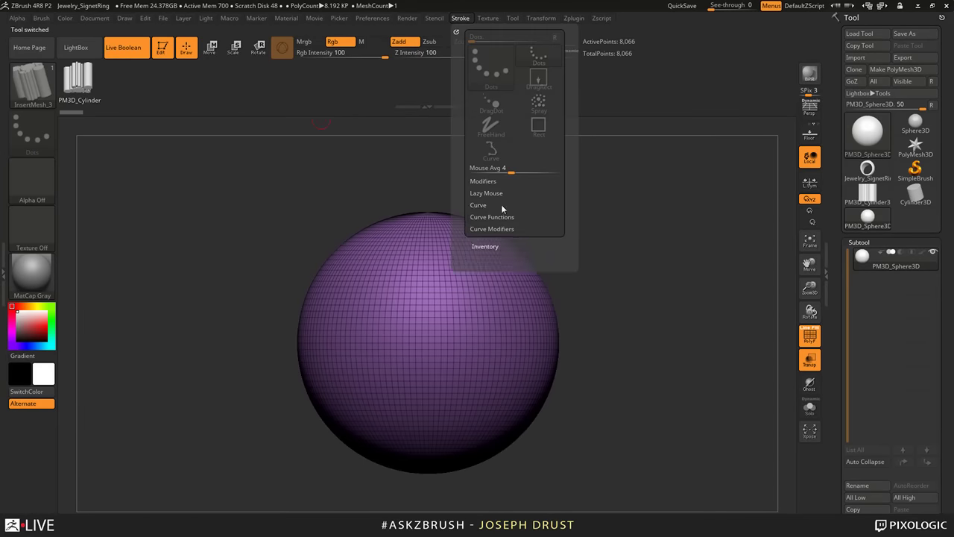
{"action": "left_click", "coordinate": [478, 204]}
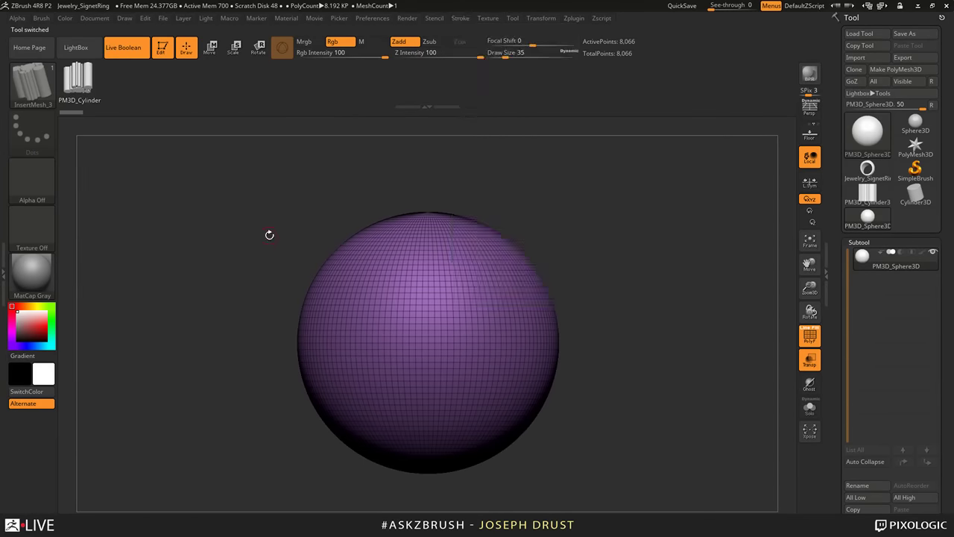
Step: Enable Tri Parts, Weld Points and Stretch in the insert brush's modifiers and adjust its curve resolution
{"action": "left_click", "coordinate": [41, 18]}
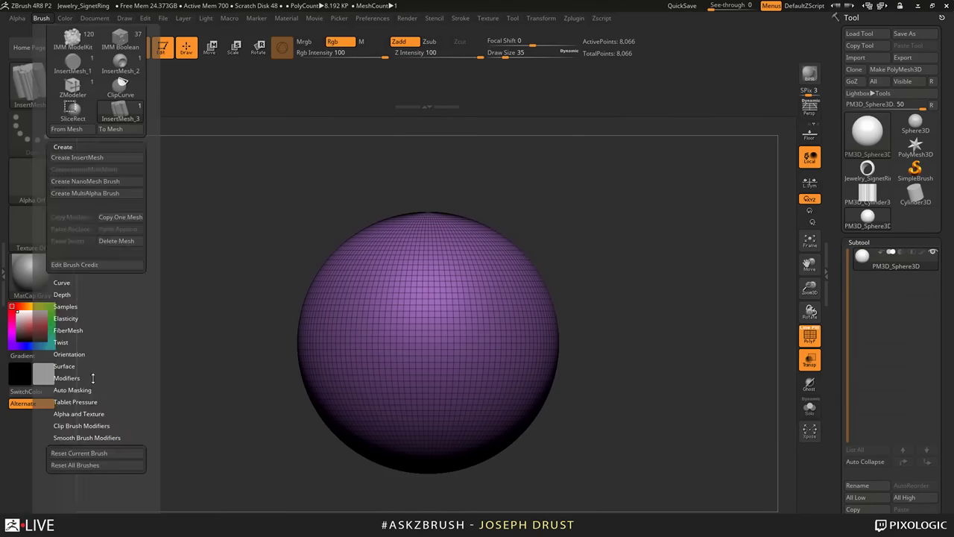
{"action": "left_click", "coordinate": [67, 377]}
{"action": "scroll", "coordinate": [128, 192], "scroll_direction": "down", "scroll_amount": 1}
{"action": "left_click_drag", "start_coordinate": [128, 192], "coordinate": [128, 178]}
{"action": "left_click", "coordinate": [125, 340]}
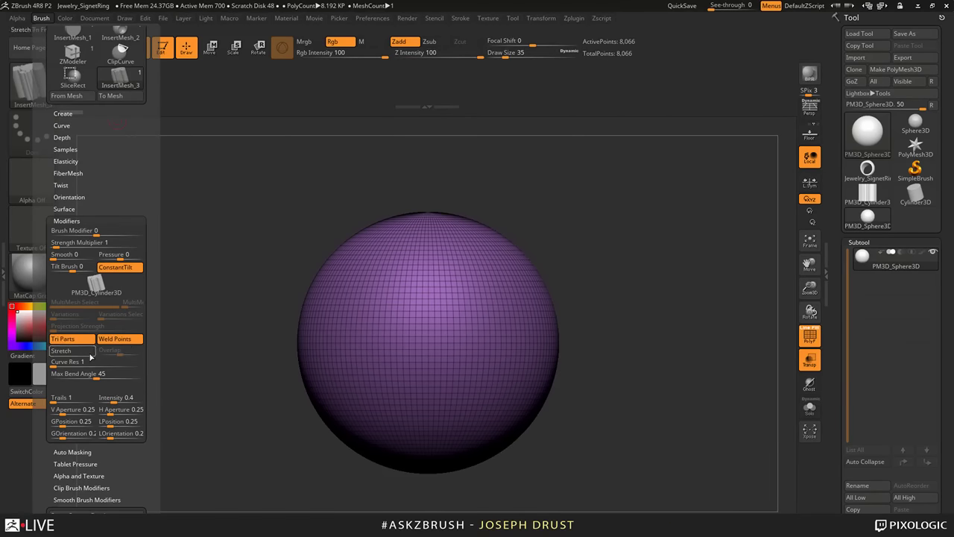
{"action": "left_click", "coordinate": [87, 351]}
{"action": "left_click_drag", "start_coordinate": [90, 364], "coordinate": [145, 378]}
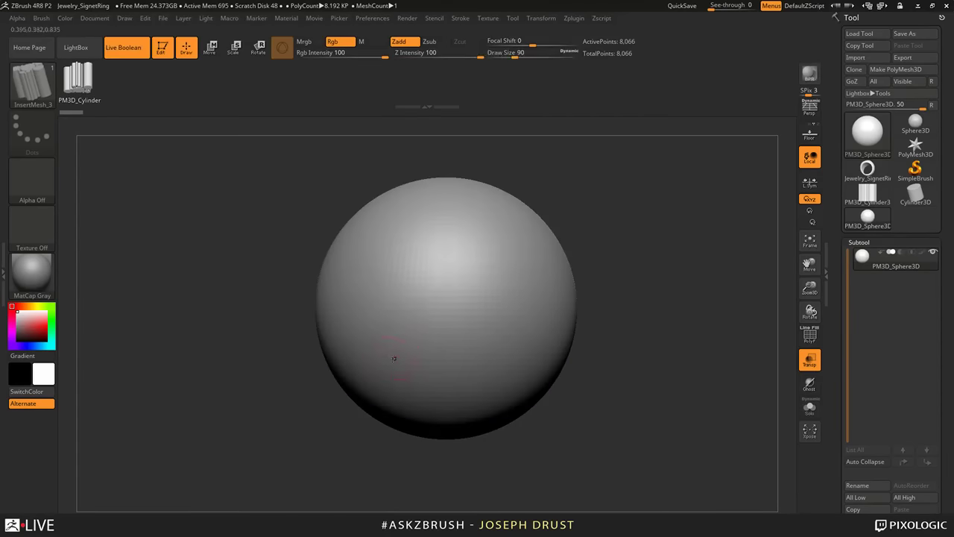
Step: Draw a curved strand of bundled cylinders from the sphere out into empty space with the insert brush
{"action": "mouse_move", "coordinate": [403, 341]}
{"action": "left_mouse_down"}
{"action": "mouse_move", "coordinate": [559, 243]}
{"action": "mouse_move", "coordinate": [620, 180]}
{"action": "left_mouse_up"}
{"action": "mouse_move", "coordinate": [703, 258]}
{"action": "left_mouse_down", "text": "alt"}
{"action": "mouse_move", "coordinate": [713, 281]}
{"action": "mouse_move", "coordinate": [681, 291]}
{"action": "mouse_move", "coordinate": [691, 301]}
{"action": "mouse_move", "coordinate": [696, 249]}
{"action": "mouse_move", "coordinate": [707, 256]}
{"action": "mouse_move", "coordinate": [688, 253]}
{"action": "mouse_move", "coordinate": [688, 226]}
{"action": "mouse_move", "coordinate": [680, 286]}
{"action": "mouse_move", "coordinate": [653, 268]}
{"action": "left_mouse_up", "text": "alt"}
{"action": "left_click_drag", "start_coordinate": [479, 207], "coordinate": [575, 169]}
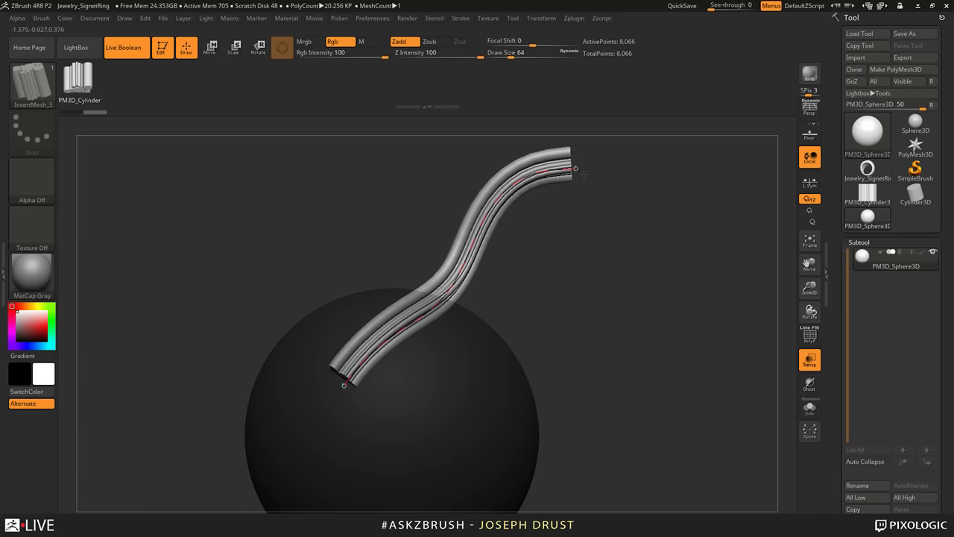
Step: Reshape the cylinder strand by pulling its curve around so that it hooks over the front of the sphere
{"action": "key", "text": "ctrl+shift+z"}
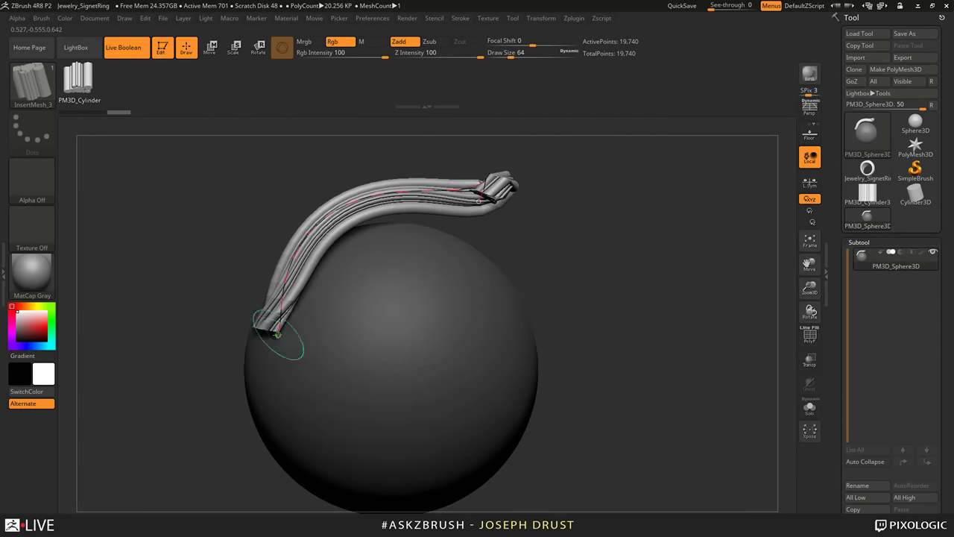
{"action": "mouse_move", "coordinate": [277, 340]}
{"action": "left_mouse_down"}
{"action": "mouse_move", "coordinate": [313, 379]}
{"action": "mouse_move", "coordinate": [486, 356]}
{"action": "mouse_move", "coordinate": [486, 488]}
{"action": "mouse_move", "coordinate": [504, 314]}
{"action": "mouse_move", "coordinate": [461, 341]}
{"action": "mouse_move", "coordinate": [485, 438]}
{"action": "mouse_move", "coordinate": [410, 432]}
{"action": "left_mouse_up"}
{"action": "left_click_drag", "start_coordinate": [529, 316], "coordinate": [622, 211]}
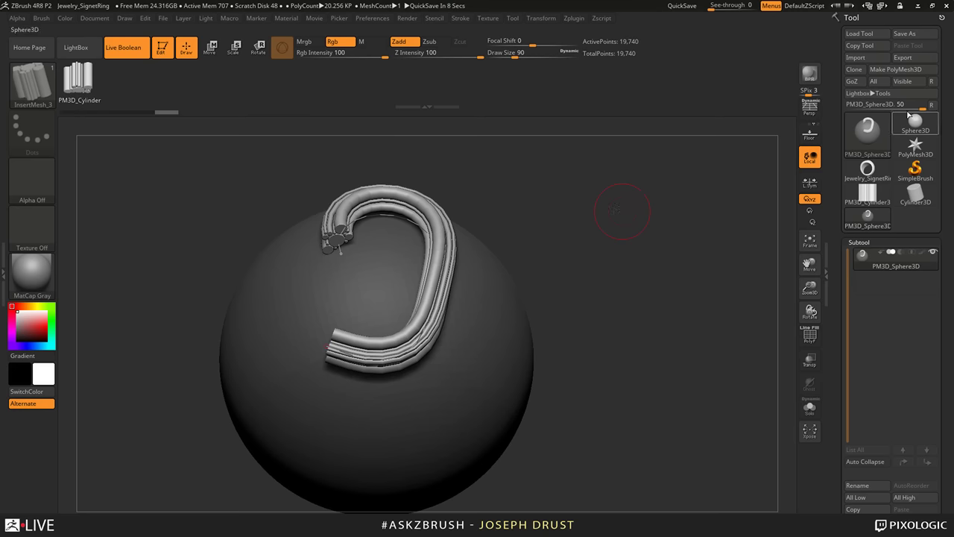
Step: Switch to the PolyMesh3D star, initialize it as a QCube and frame it in the view
{"action": "left_click", "coordinate": [915, 146]}
{"action": "left_click_drag", "start_coordinate": [660, 230], "coordinate": [841, 149], "text": "shift"}
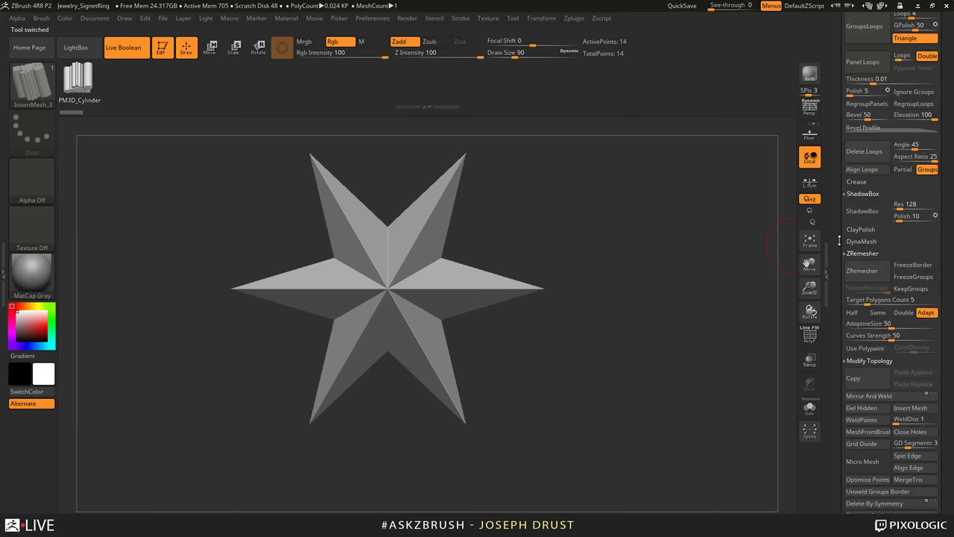
{"action": "left_click_drag", "start_coordinate": [839, 246], "coordinate": [837, 234]}
{"action": "scroll", "coordinate": [836, 234], "scroll_direction": "down", "scroll_amount": 5}
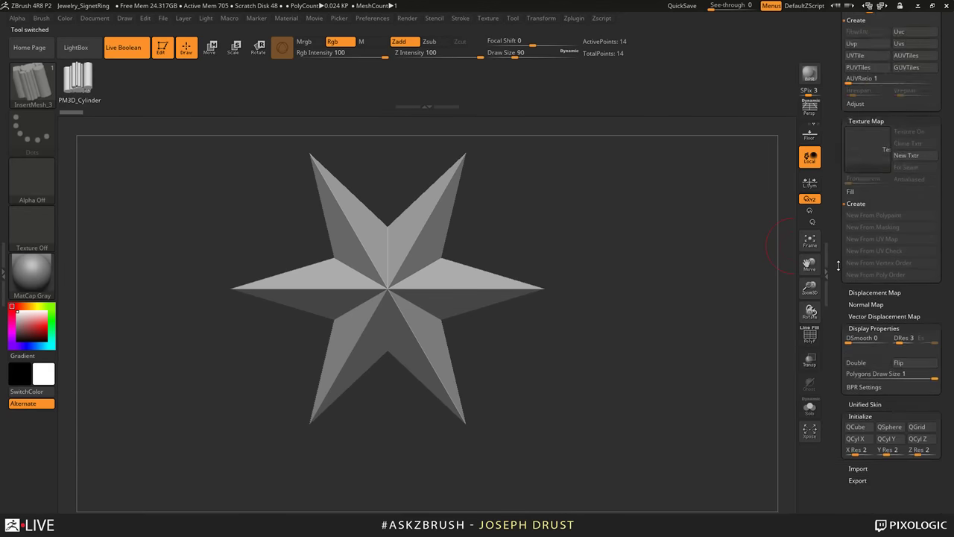
{"action": "left_click", "coordinate": [855, 301]}
{"action": "key", "text": "f"}
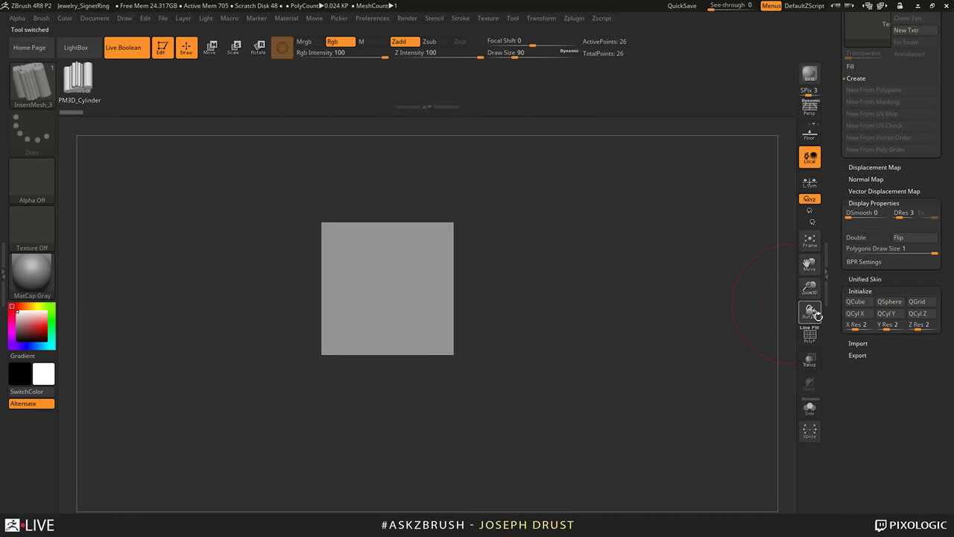
Step: Turn on the polyframe and perspective display for the cube and set the draw size to 17
{"action": "key", "text": "shift+f"}
{"action": "mouse_move", "coordinate": [817, 316]}
{"action": "left_mouse_down"}
{"action": "mouse_move", "coordinate": [679, 264]}
{"action": "mouse_move", "coordinate": [641, 263]}
{"action": "left_mouse_up"}
{"action": "key", "text": "s"}
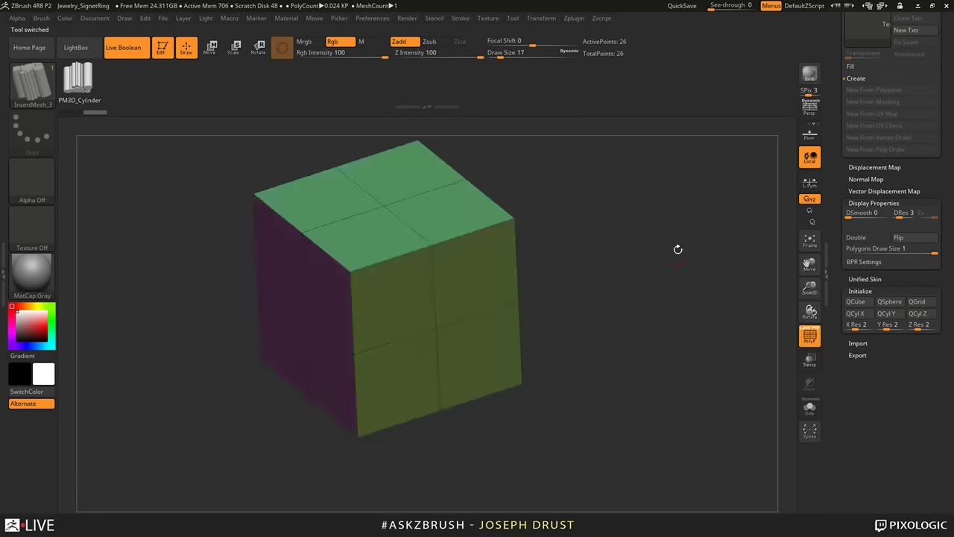
{"action": "left_click_drag", "start_coordinate": [598, 118], "coordinate": [618, 179], "text": "alt"}
{"action": "key", "text": "p"}
{"action": "left_click_drag", "start_coordinate": [631, 219], "coordinate": [639, 232]}
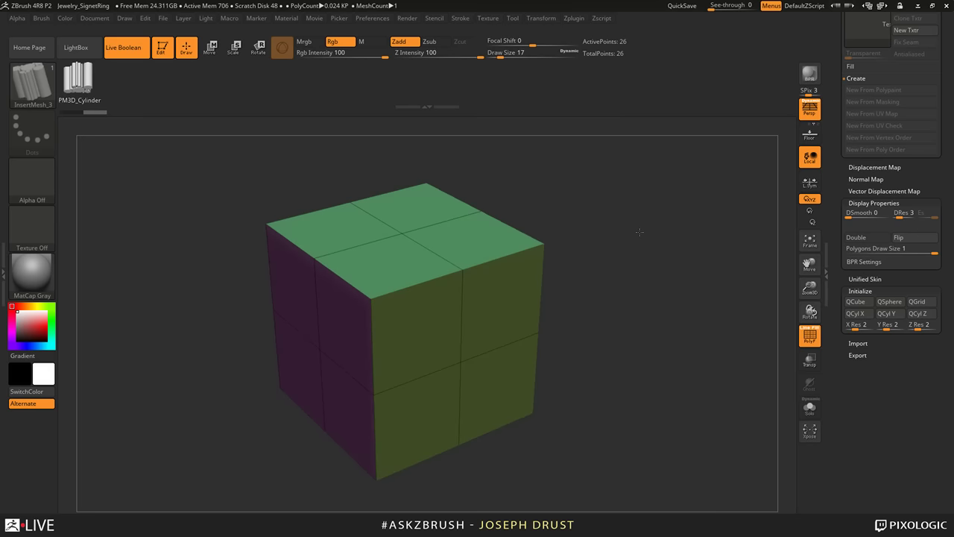
Step: Select the ZModeler brush and bring up the polygon actions and targets for a face of the cube
{"action": "key", "text": "b"}
{"action": "key", "text": "z"}
{"action": "key", "text": "m"}
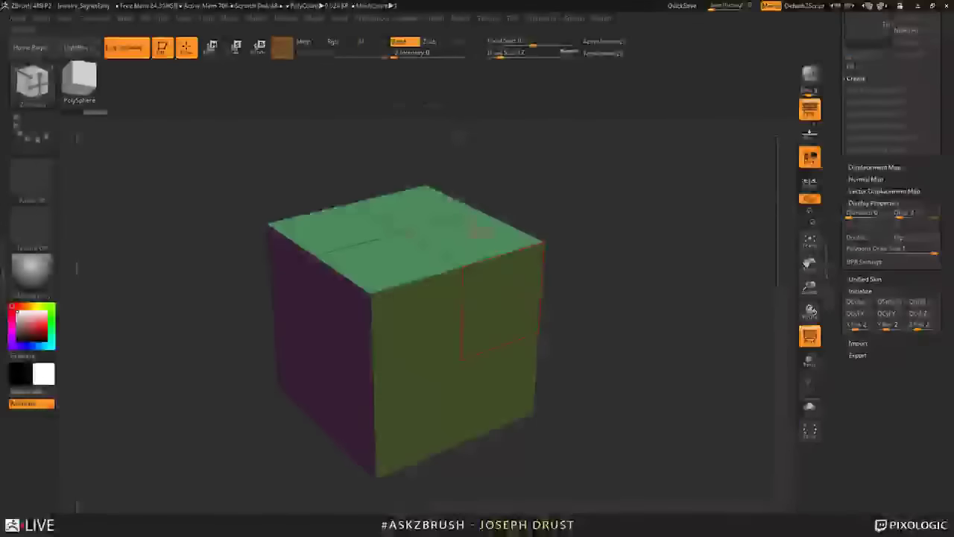
{"action": "key", "text": "space"}
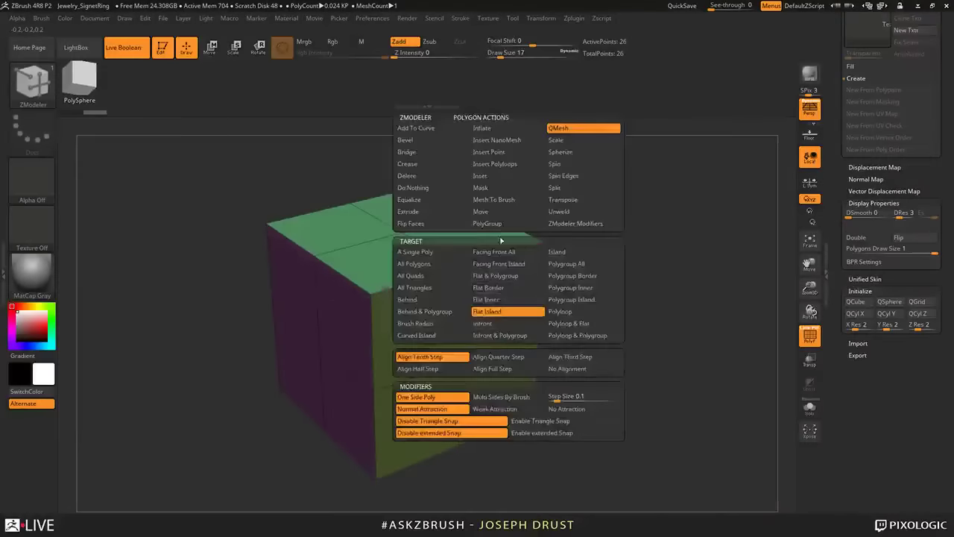
{"action": "key", "text": "space"}
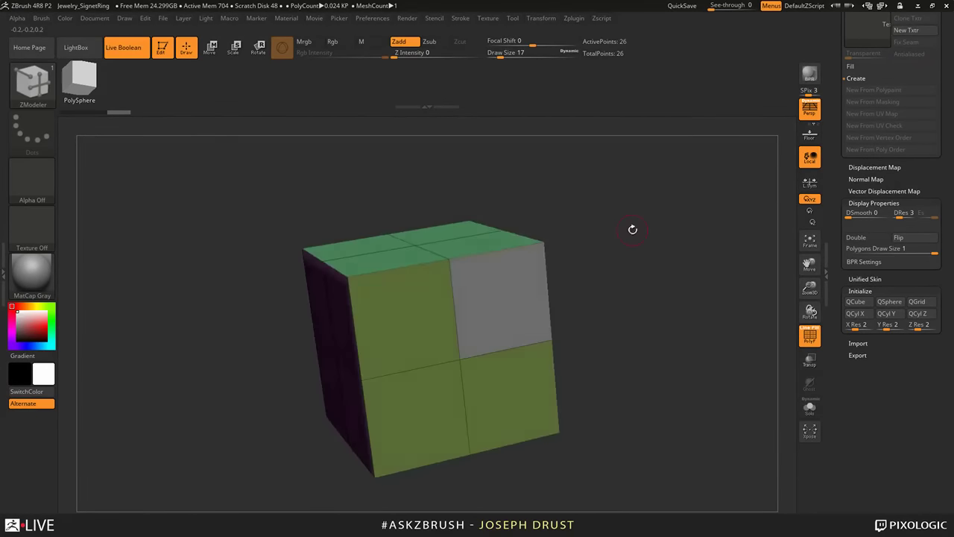
Step: Mark diagonally opposite faces on the cube's side as a temporary polygroup with ZModeler and check the edge actions
{"action": "left_click", "coordinate": [434, 413], "text": "alt"}
{"action": "left_click_drag", "start_coordinate": [656, 255], "coordinate": [538, 233]}
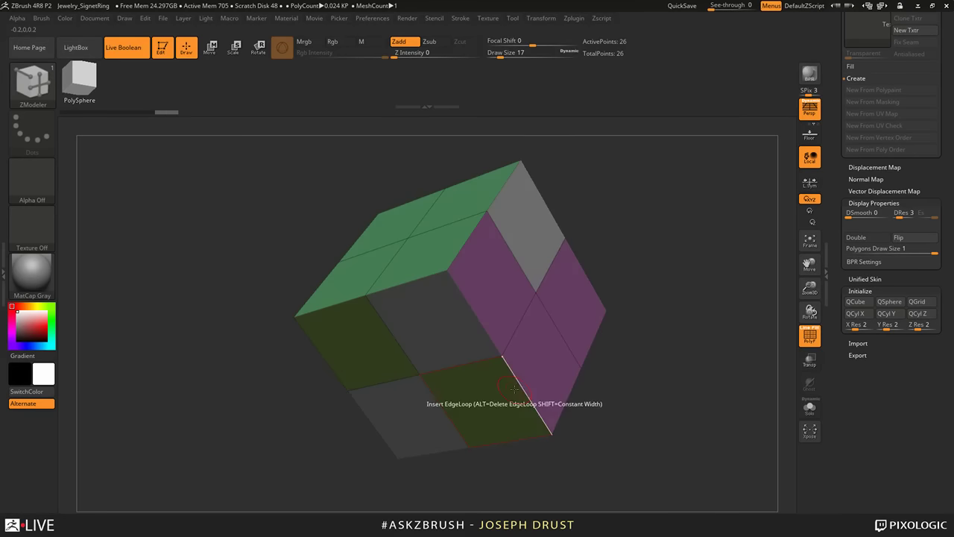
{"action": "key", "text": "space"}
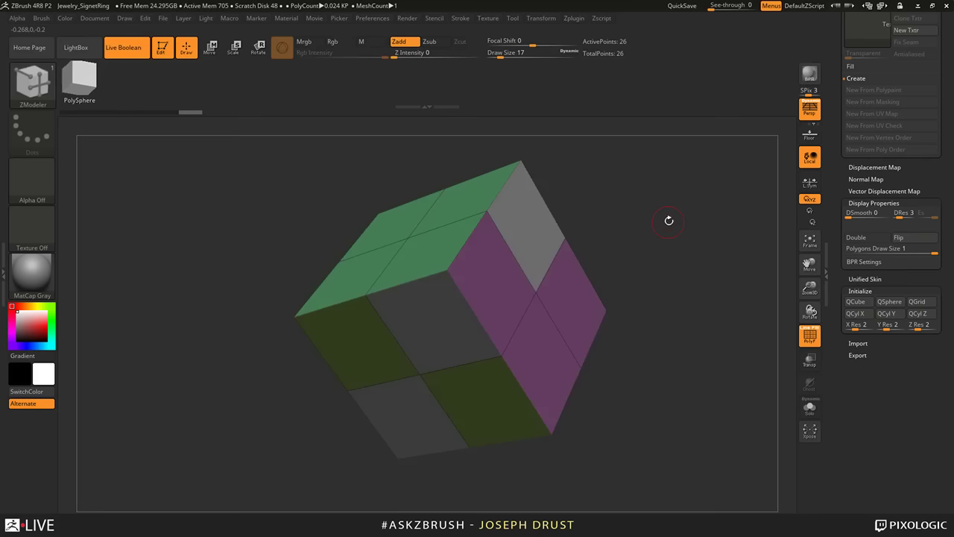
Step: Undo and redo the temporary marking of the diagonally opposite faces on the cube's side
{"action": "left_click_drag", "start_coordinate": [668, 220], "coordinate": [715, 194]}
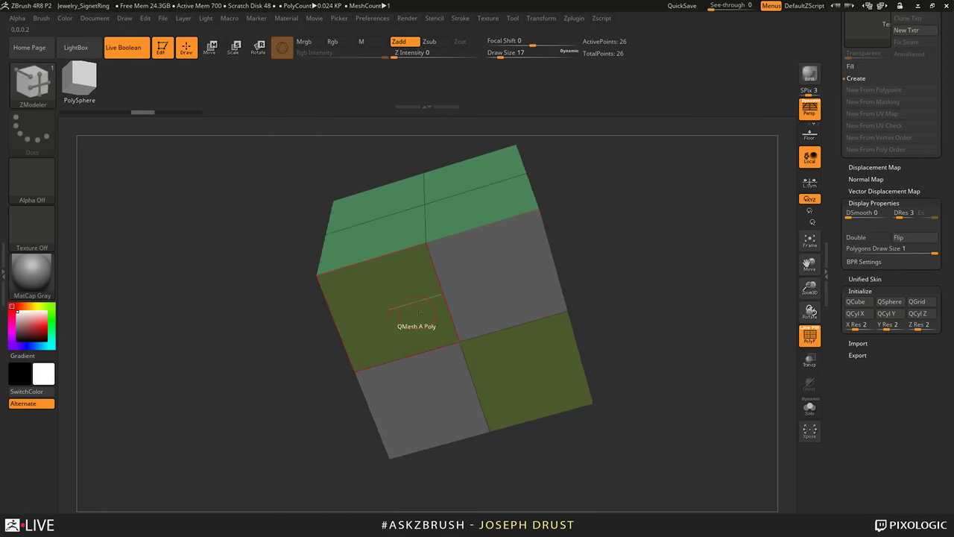
{"action": "left_click_drag", "start_coordinate": [587, 240], "coordinate": [653, 230]}
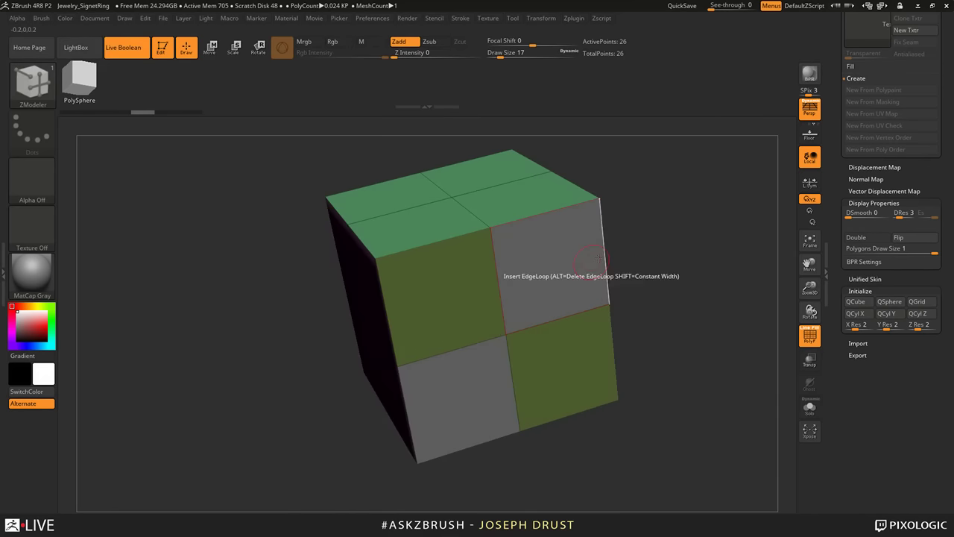
{"action": "right_click_drag", "start_coordinate": [599, 259], "coordinate": [544, 266]}
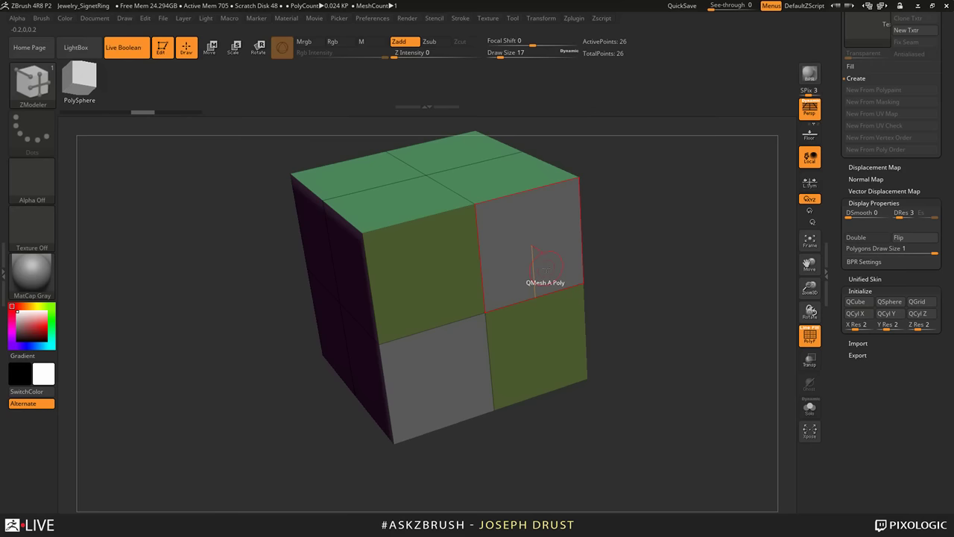
{"action": "key", "text": "ctrl+z"}
{"action": "key", "text": "ctrl+z"}
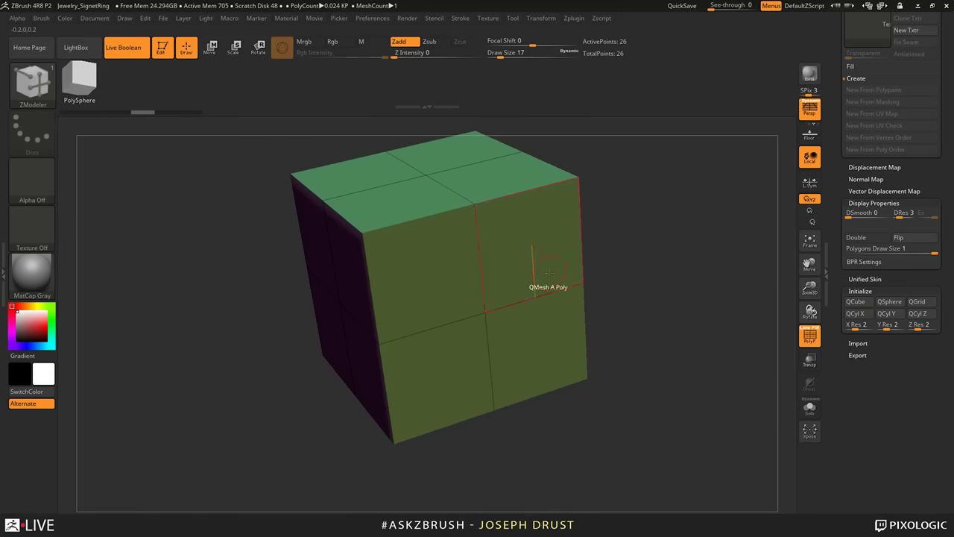
{"action": "key", "text": "ctrl+shift+z"}
{"action": "key", "text": "ctrl+shift+z"}
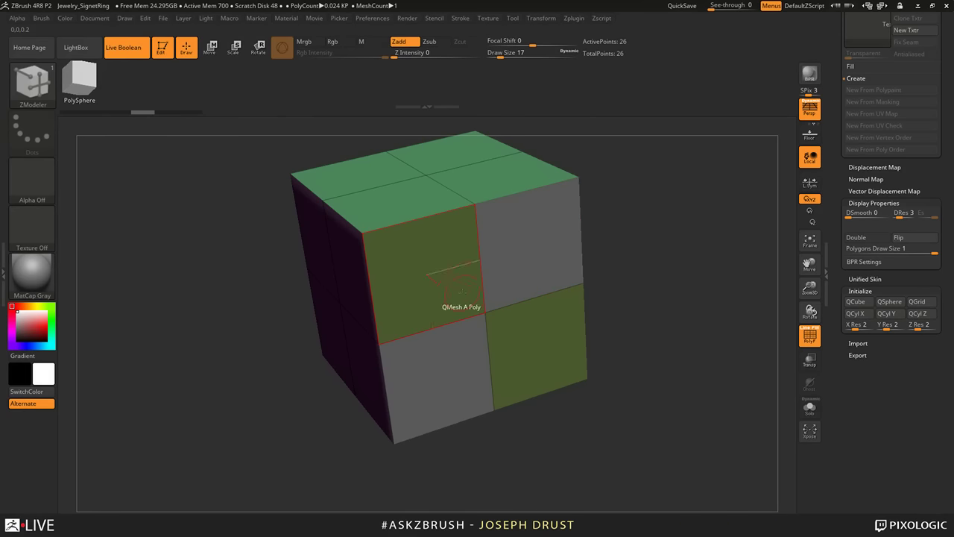
Step: Set the ZModeler polygon action to PolyGroup with Pick Existing and apply it to the marked faces and the olive face above them
{"action": "key", "text": "space"}
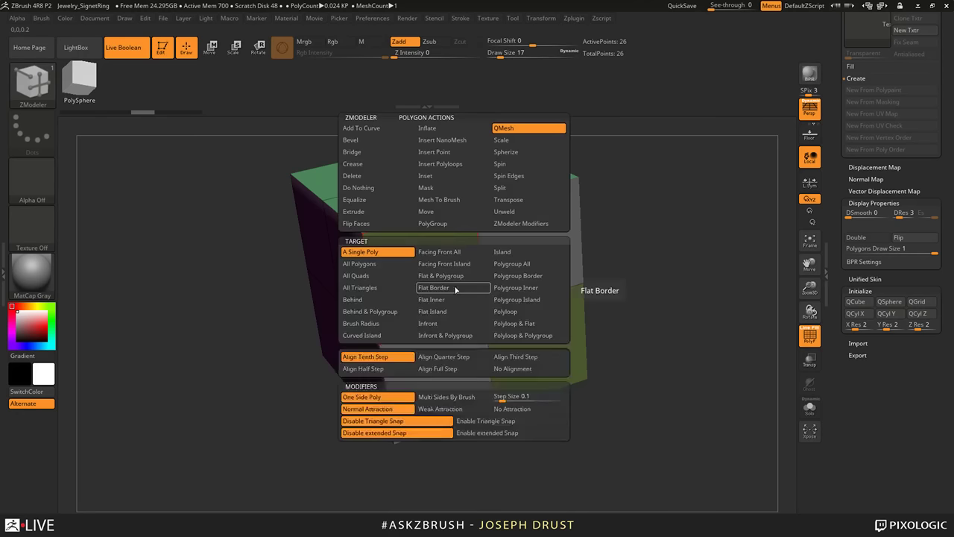
{"action": "left_click", "coordinate": [451, 223]}
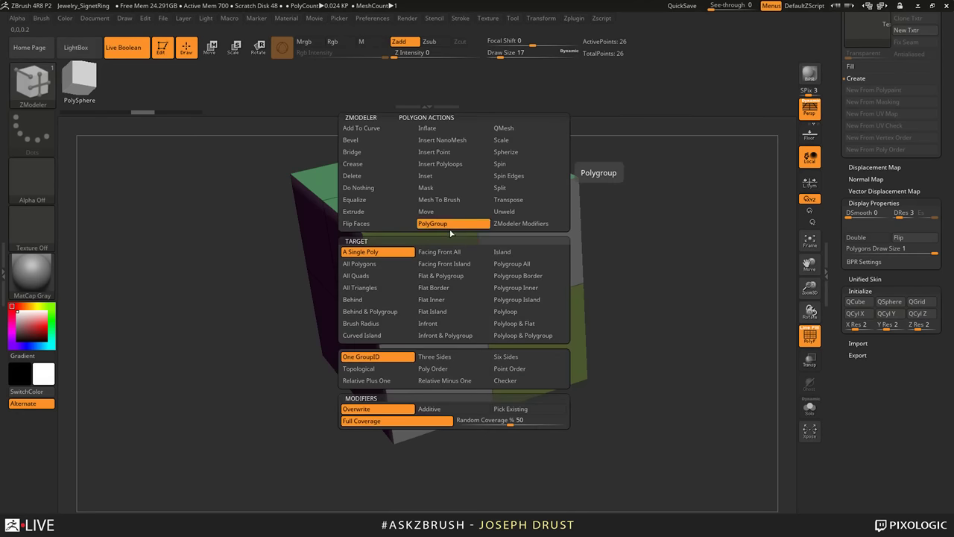
{"action": "left_click", "coordinate": [518, 409]}
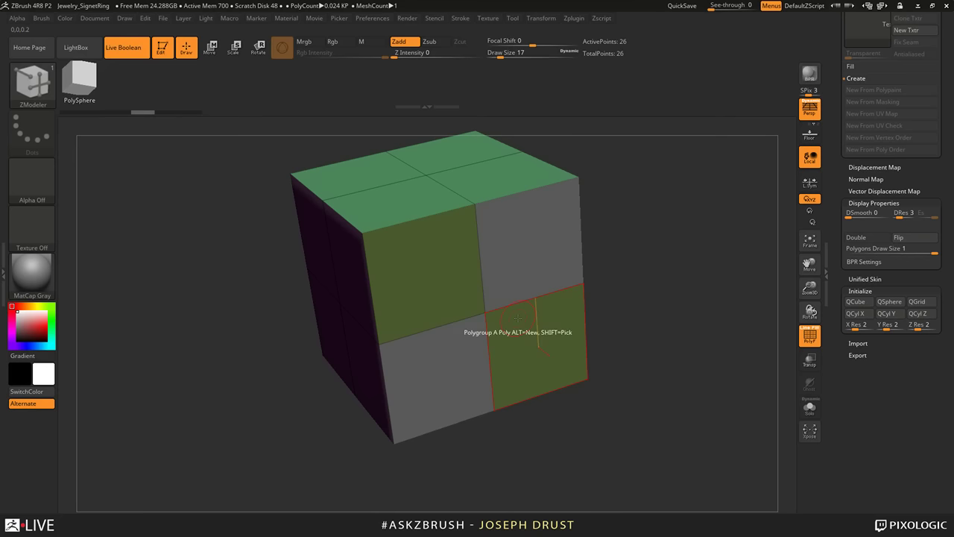
{"action": "key", "text": "space"}
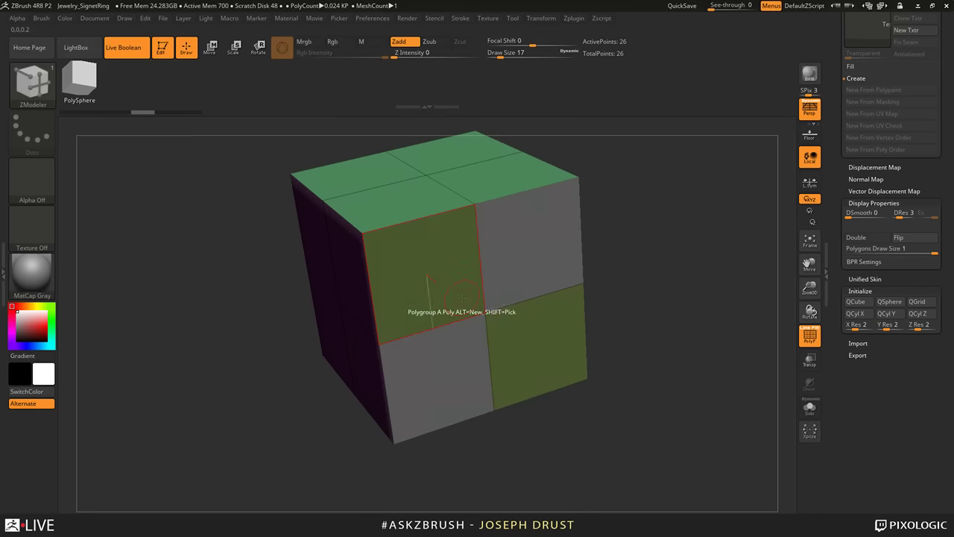
{"action": "left_click", "coordinate": [452, 296]}
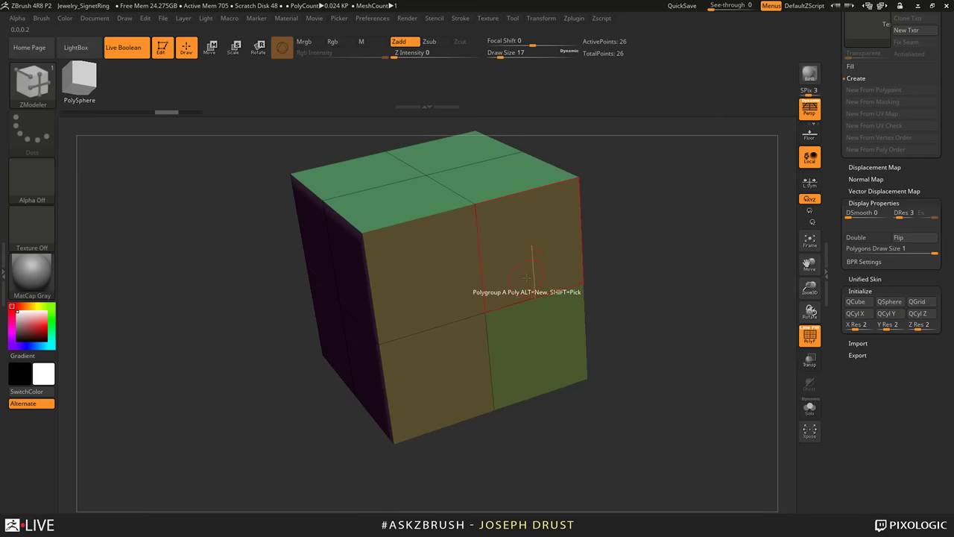
Step: Change the PolyGroup modifier to Overwrite and give the upper outer face beside the brown faces its own polygroup
{"action": "key", "text": "space"}
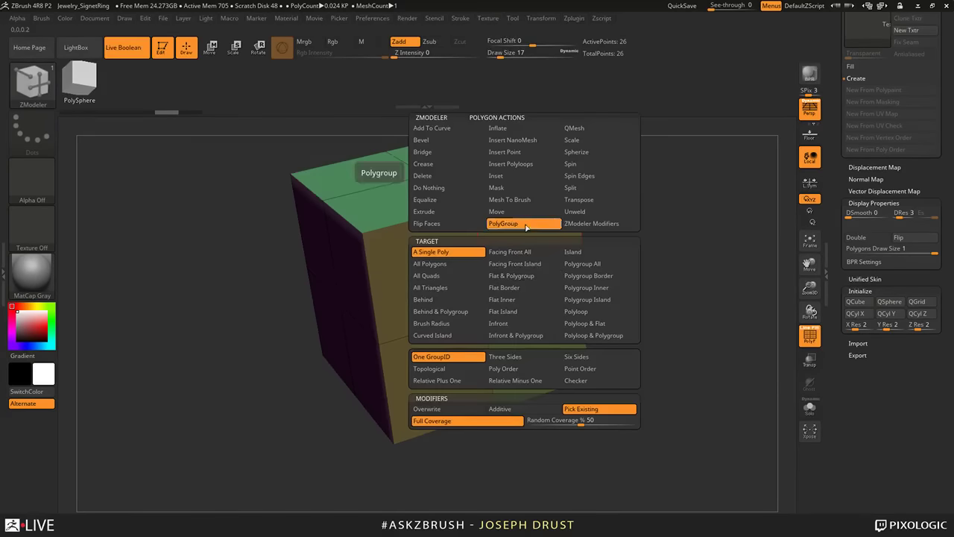
{"action": "left_click", "coordinate": [474, 410]}
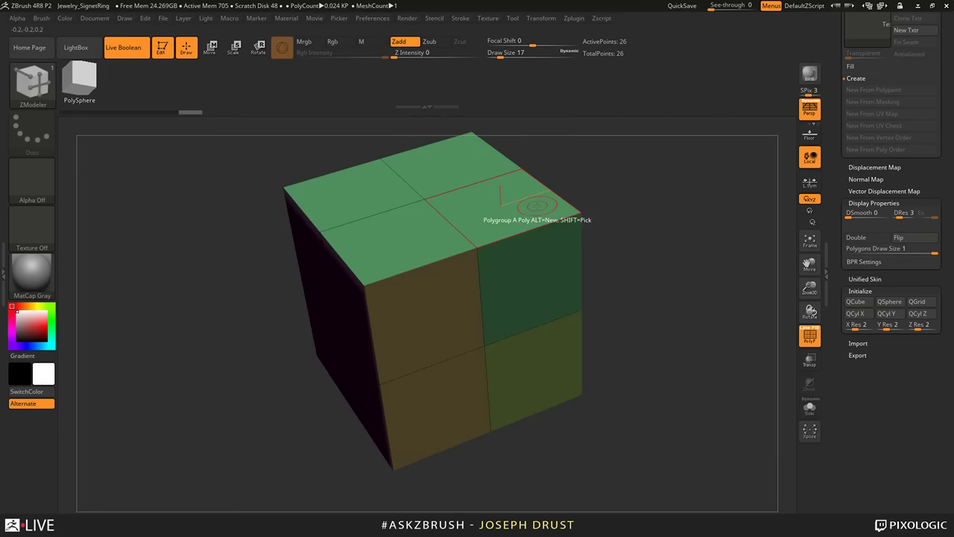
{"action": "left_click_drag", "start_coordinate": [640, 292], "coordinate": [649, 263]}
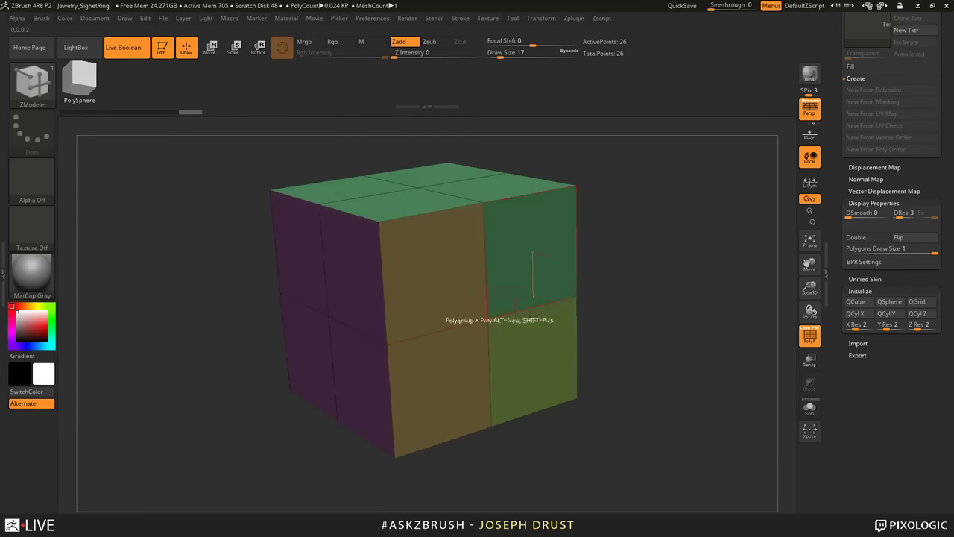
{"action": "key", "text": "space"}
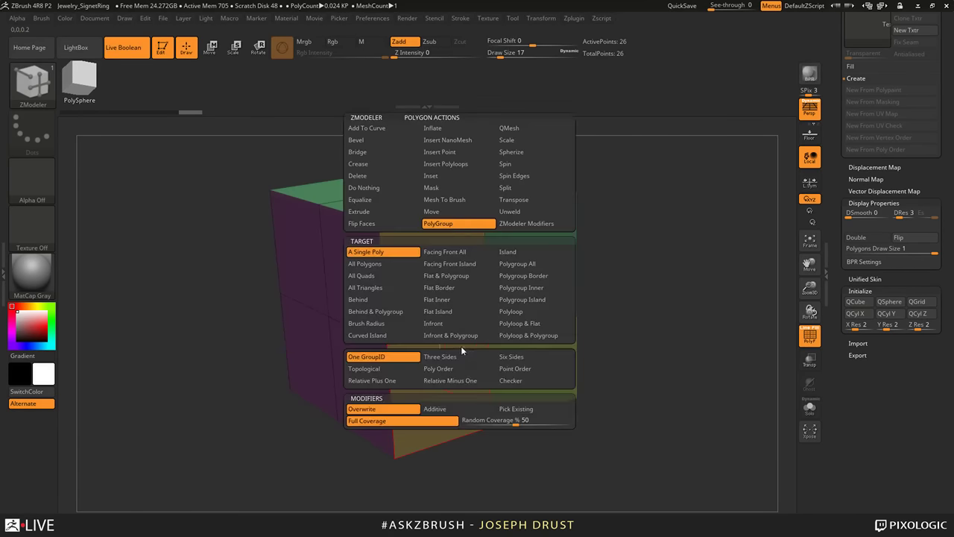
{"action": "left_click", "coordinate": [416, 409]}
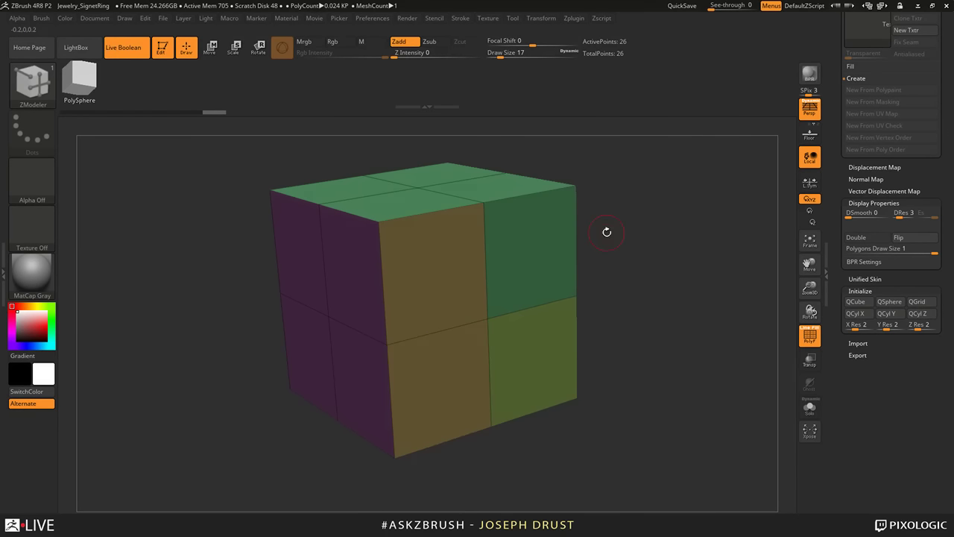
Step: Spread the purple polygroup over the two side walls and one top face of the cube, picking it from an existing face
{"action": "left_click_drag", "start_coordinate": [606, 231], "coordinate": [348, 389]}
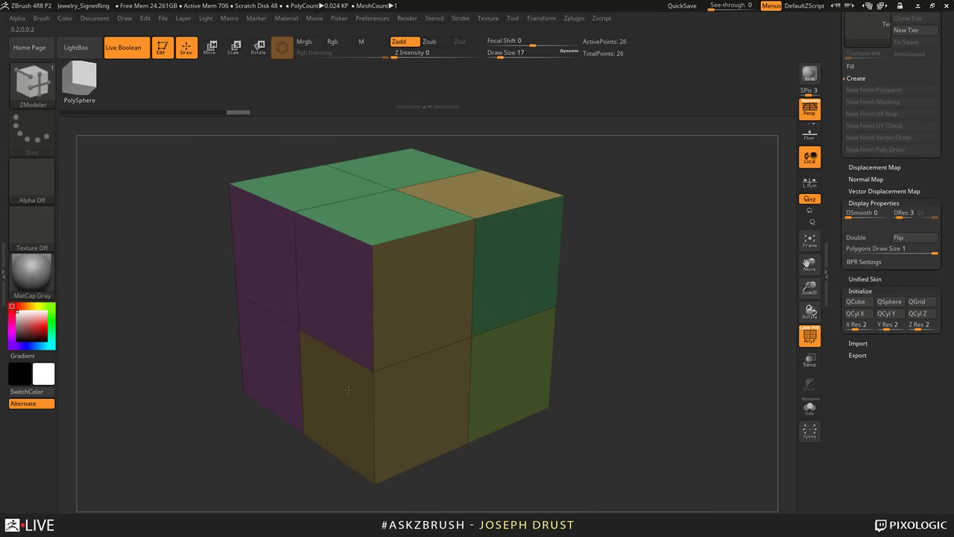
{"action": "left_click", "coordinate": [355, 373]}
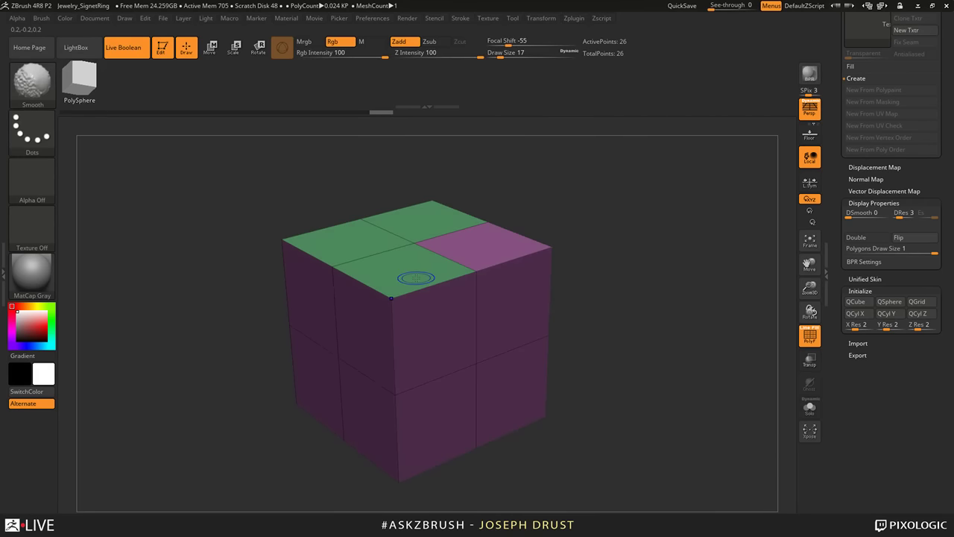
{"action": "left_click_drag", "start_coordinate": [592, 214], "coordinate": [605, 283]}
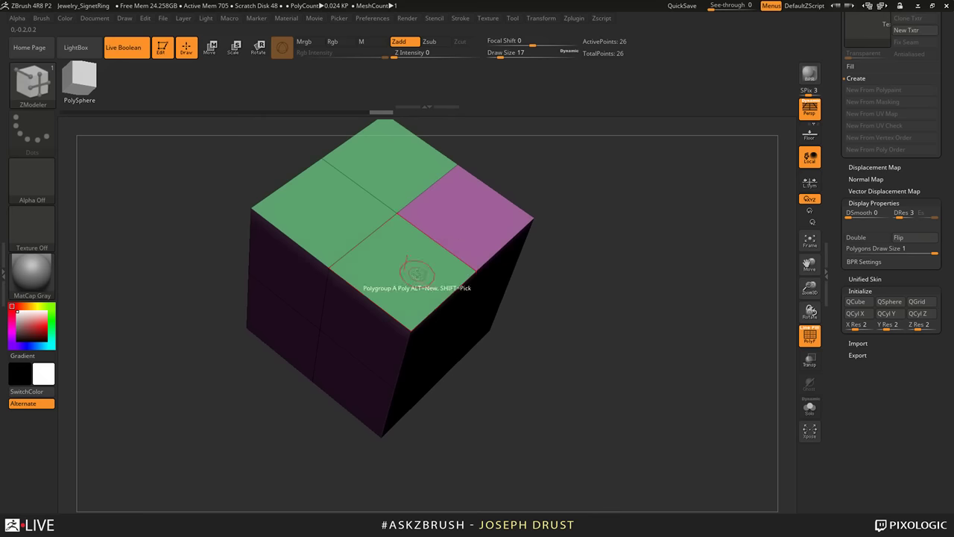
{"action": "left_click", "coordinate": [468, 231], "text": "shift"}
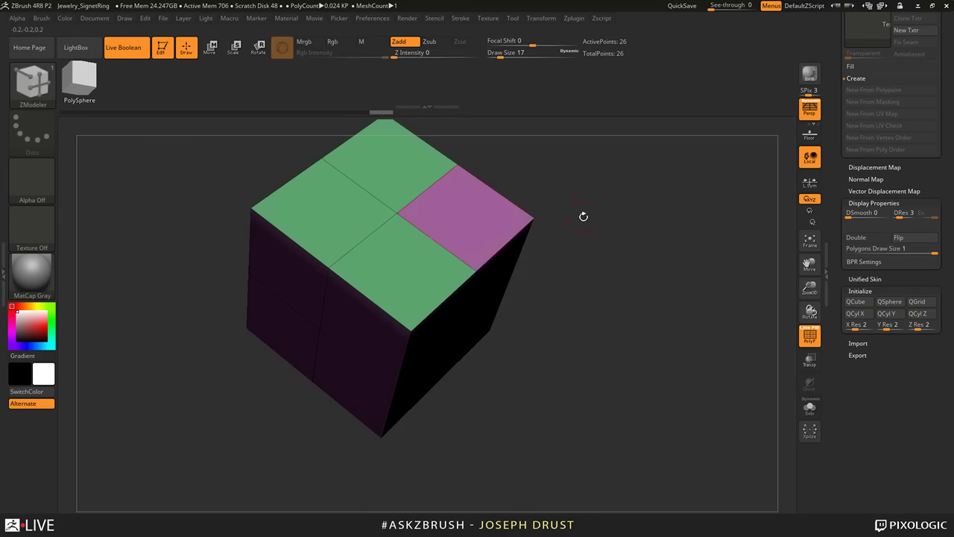
{"action": "mouse_move", "coordinate": [583, 216]}
{"action": "left_mouse_down"}
{"action": "mouse_move", "coordinate": [575, 191]}
{"action": "mouse_move", "coordinate": [574, 205]}
{"action": "left_mouse_up"}
{"action": "key", "text": "shift"}
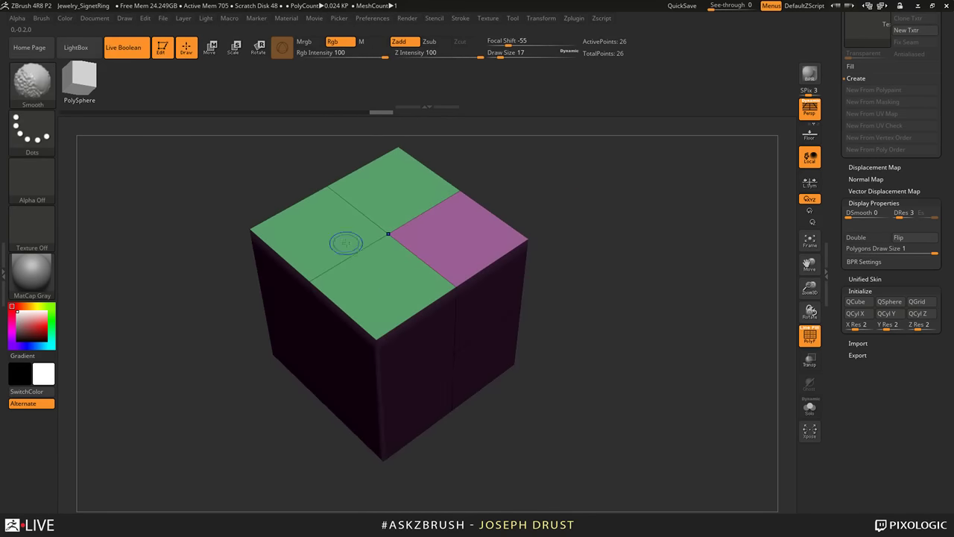
{"action": "left_click_drag", "start_coordinate": [570, 246], "coordinate": [585, 261], "text": "ctrl"}
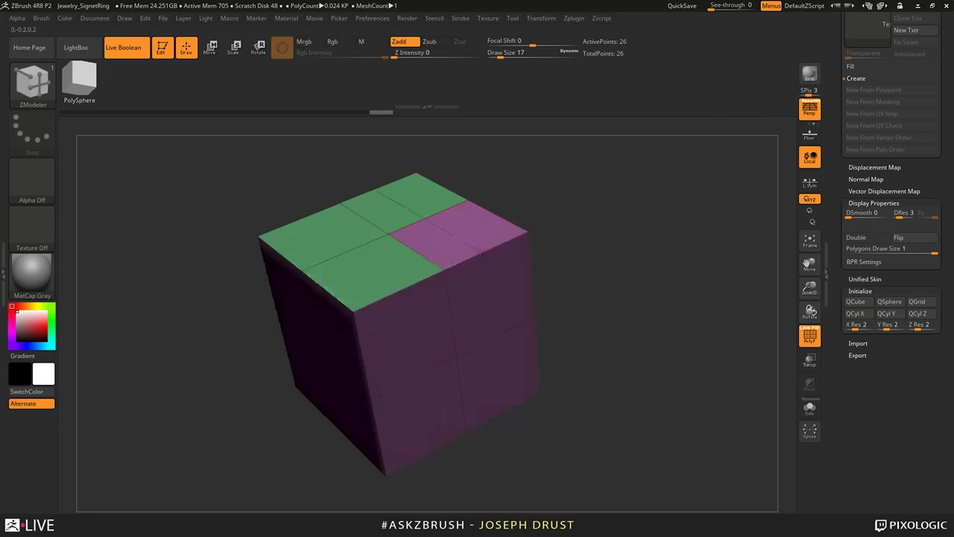
Step: Apply the picked purple polygroup to a second face of the green side and one face of the yellow-green side
{"action": "left_click_drag", "start_coordinate": [555, 223], "coordinate": [462, 194]}
{"action": "mouse_move", "coordinate": [520, 276]}
{"action": "right_mouse_down"}
{"action": "mouse_move", "coordinate": [569, 254]}
{"action": "mouse_move", "coordinate": [596, 157]}
{"action": "right_mouse_up"}
{"action": "key", "text": "shift"}
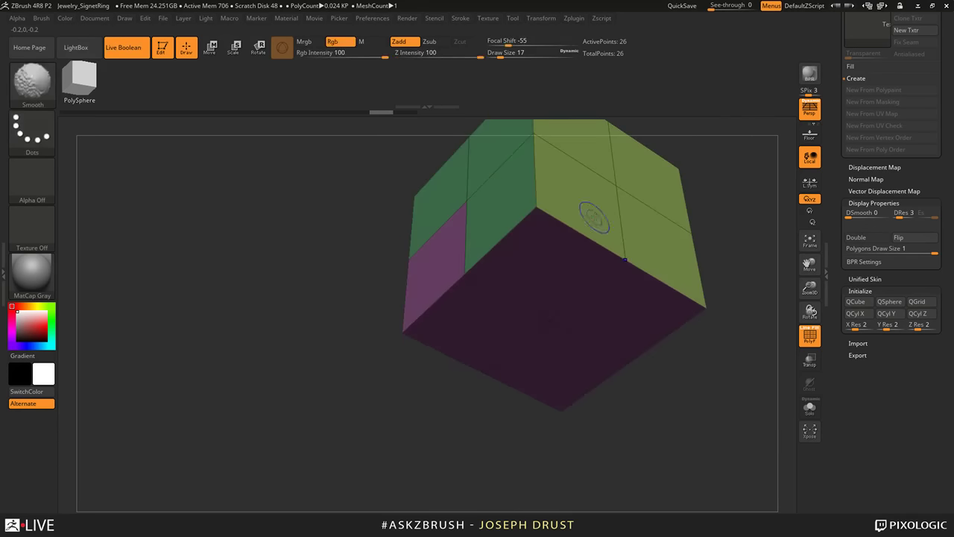
{"action": "key", "text": "shift"}
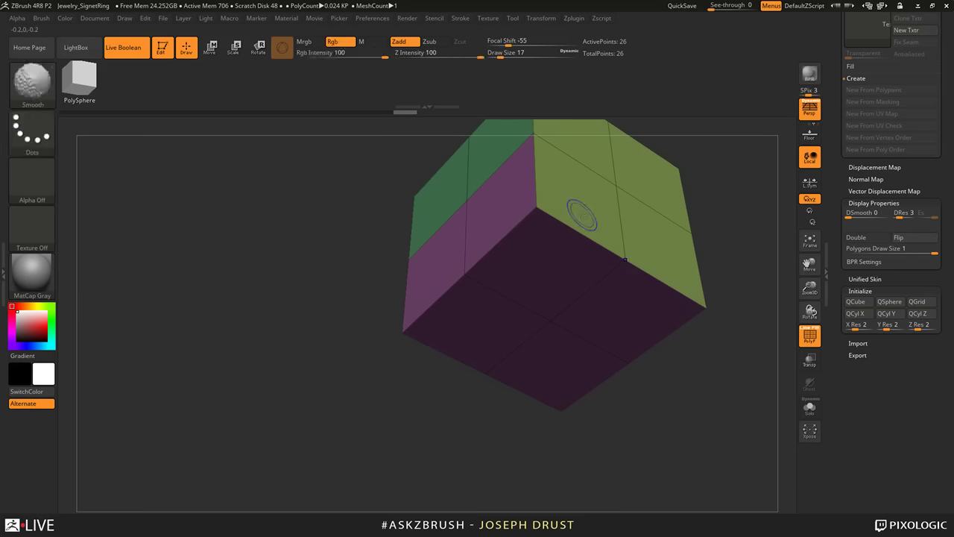
{"action": "right_click_drag", "start_coordinate": [489, 197], "coordinate": [597, 257]}
{"action": "key", "text": "shift"}
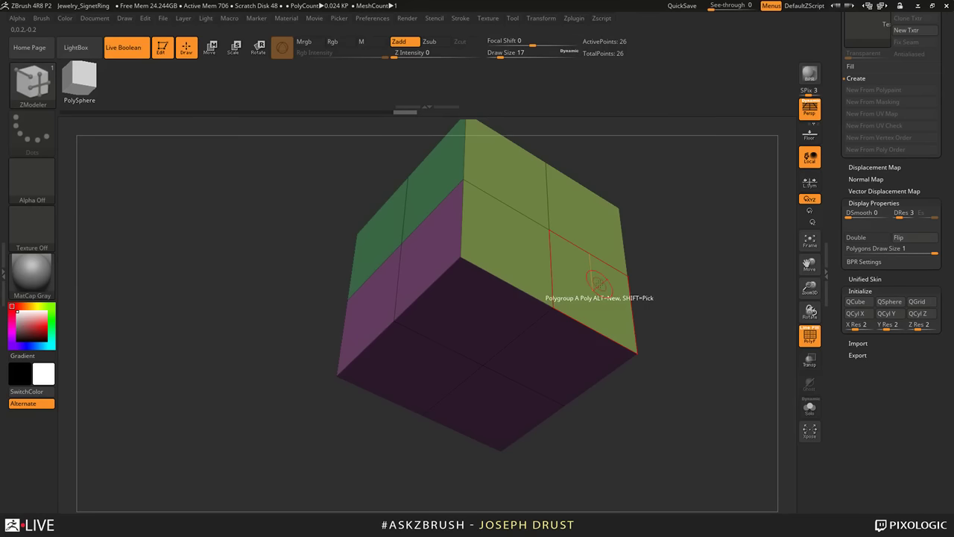
{"action": "left_click", "coordinate": [599, 283]}
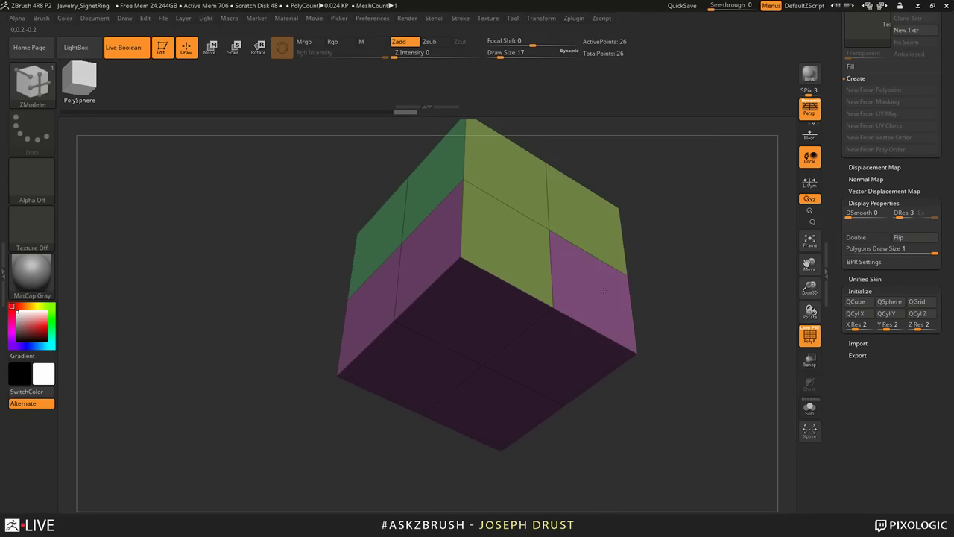
Step: Pick the green polygroup from a face and assign it to the yellow-green faces of the cube
{"action": "left_click_drag", "start_coordinate": [630, 223], "coordinate": [684, 211]}
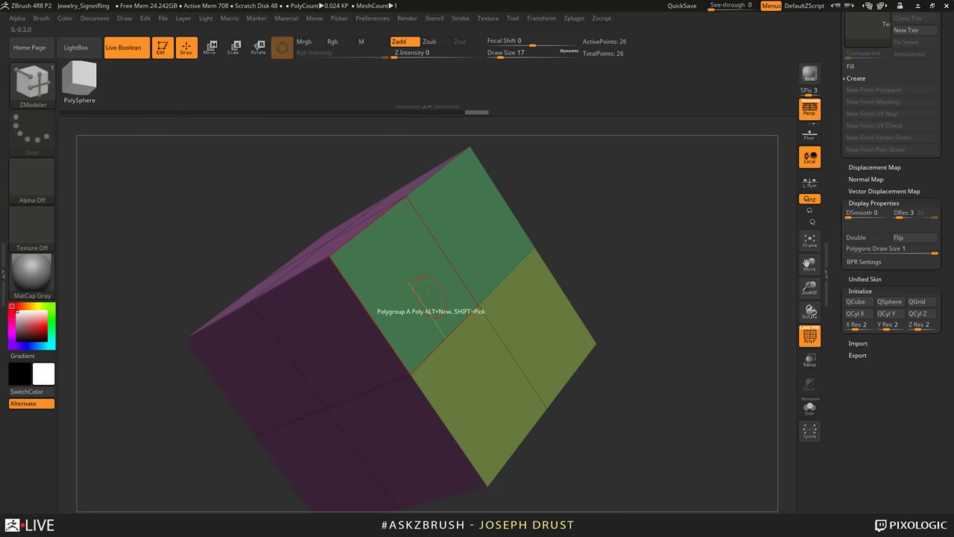
{"action": "left_click", "coordinate": [432, 296], "text": "shift"}
{"action": "left_click", "coordinate": [494, 376]}
{"action": "left_click", "coordinate": [527, 341]}
{"action": "left_click_drag", "start_coordinate": [612, 274], "coordinate": [630, 194], "text": "alt"}
{"action": "left_click", "coordinate": [389, 304]}
{"action": "left_click", "coordinate": [528, 396]}
{"action": "key", "text": "f"}
{"action": "left_click_drag", "start_coordinate": [693, 358], "coordinate": [645, 243], "text": "alt"}
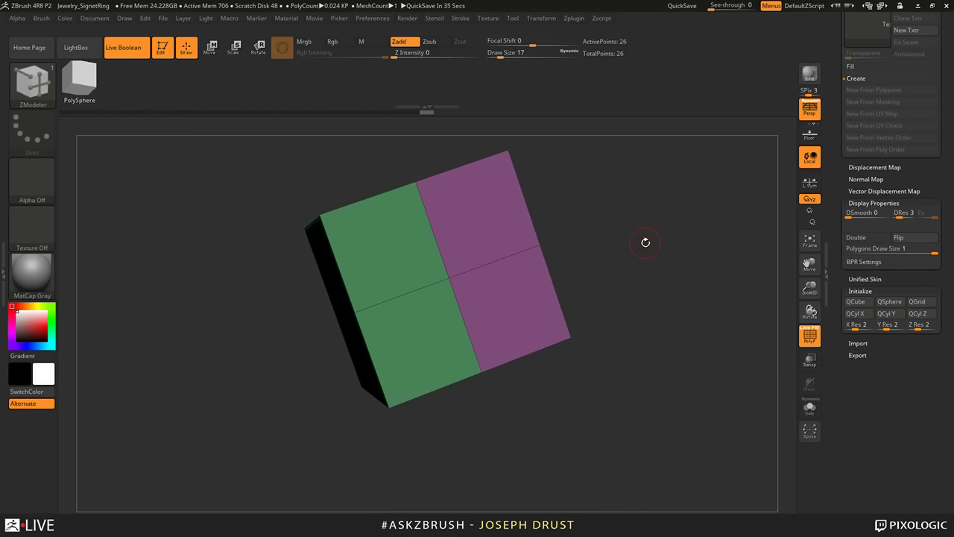
{"action": "left_click_drag", "start_coordinate": [645, 242], "coordinate": [680, 235]}
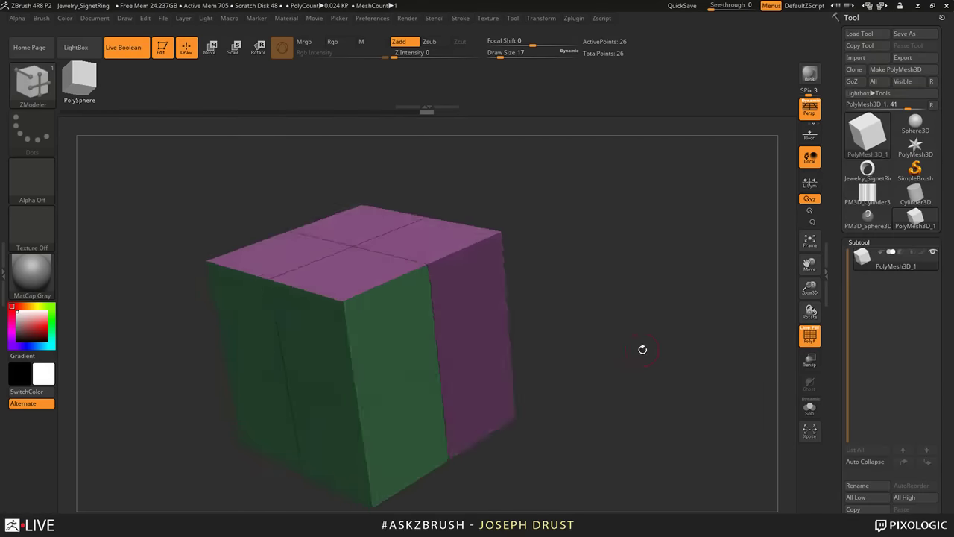
{"action": "left_click_drag", "start_coordinate": [641, 347], "coordinate": [634, 384]}
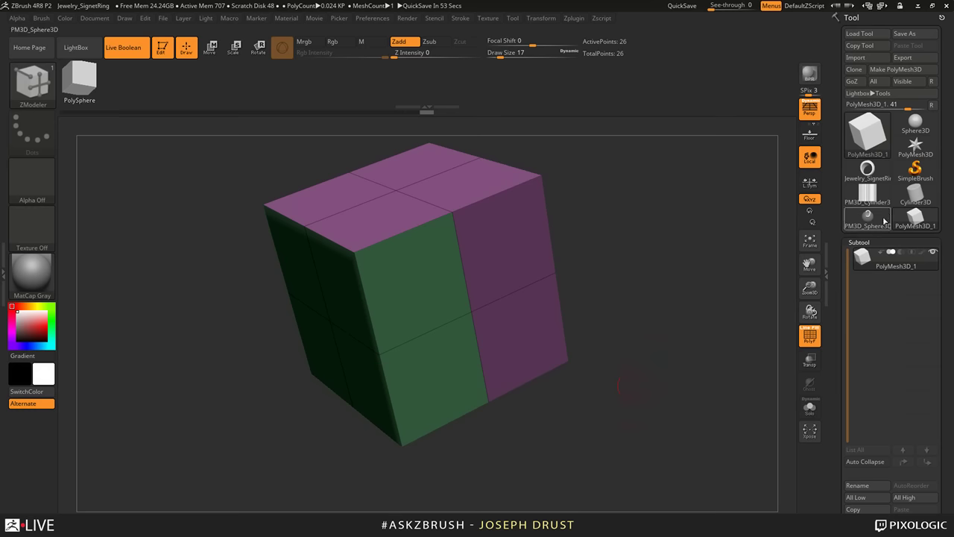
Step: Switch to the PM3D_Cylinder3D tool, turn off perspective and inspect the cluster's three polygroups
{"action": "left_click", "coordinate": [871, 195]}
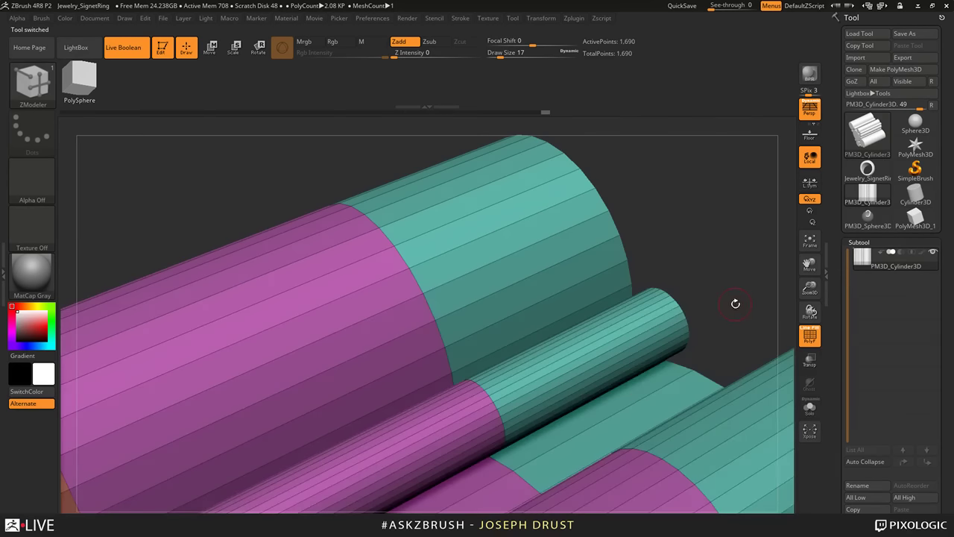
{"action": "left_click_drag", "start_coordinate": [735, 304], "coordinate": [643, 185]}
{"action": "key", "text": "p"}
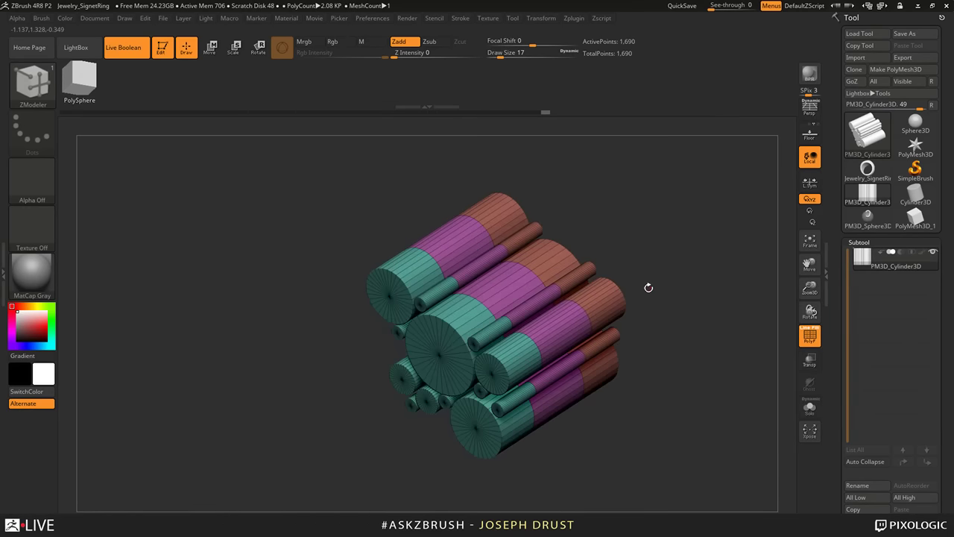
{"action": "left_click_drag", "start_coordinate": [649, 287], "coordinate": [591, 279]}
{"action": "left_click_drag", "start_coordinate": [607, 357], "coordinate": [611, 322], "text": "alt"}
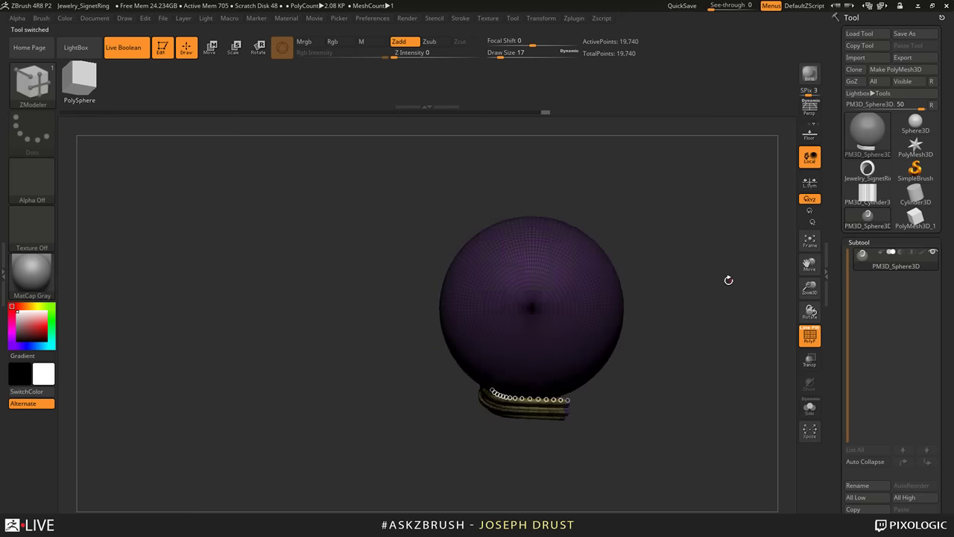
Step: Switch to the PM3D_Sphere3D tool, turn off the polyframe display and examine the curved tube strand on the sphere
{"action": "left_click_drag", "start_coordinate": [728, 279], "coordinate": [611, 276]}
{"action": "left_click", "coordinate": [811, 336]}
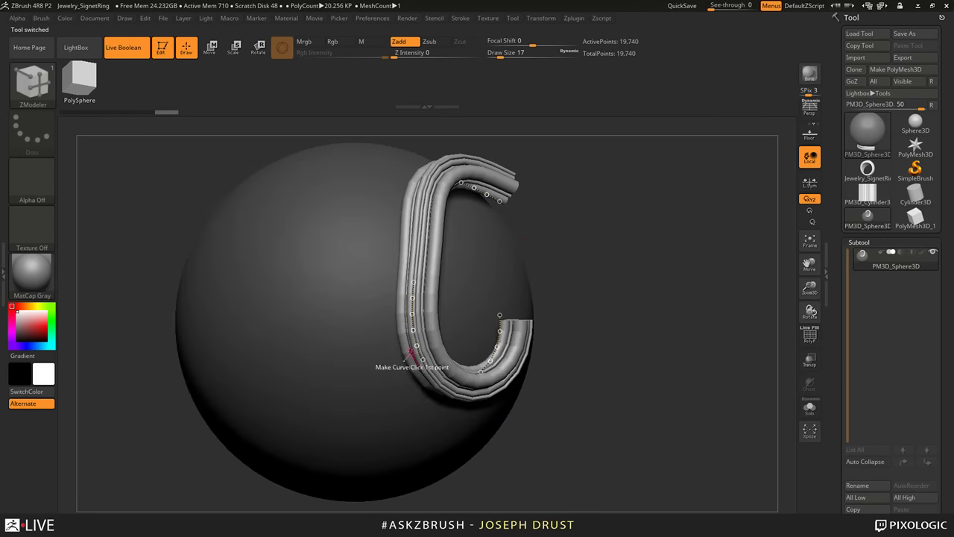
{"action": "left_click_drag", "start_coordinate": [585, 223], "coordinate": [761, 231]}
{"action": "left_click_drag", "start_coordinate": [454, 223], "coordinate": [630, 234]}
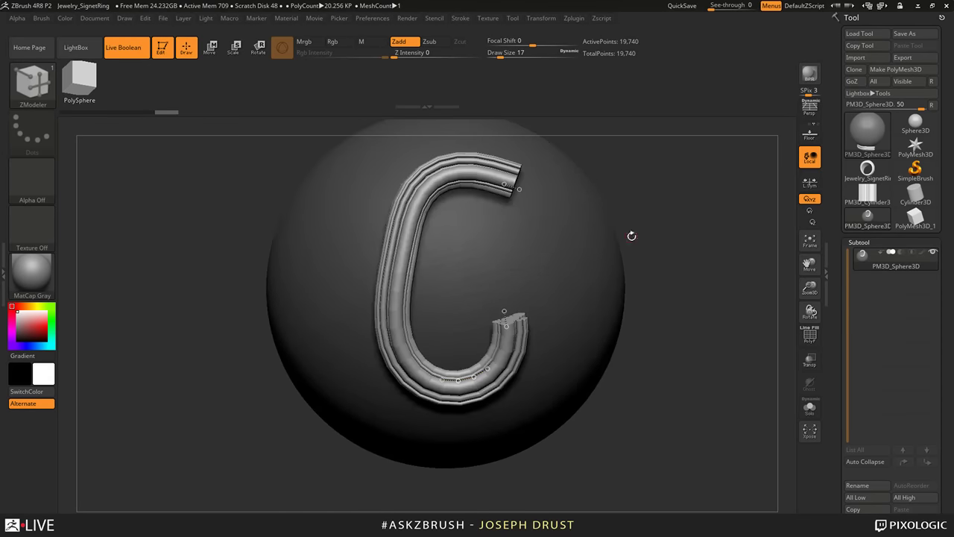
Step: Return to the PM3D_Cylinder3D cluster and show it upright in a straight side view
{"action": "mouse_move", "coordinate": [902, 195]}
{"action": "left_click", "coordinate": [868, 194]}
{"action": "left_click_drag", "start_coordinate": [753, 241], "coordinate": [712, 298], "text": "shift"}
{"action": "left_click_drag", "start_coordinate": [712, 298], "coordinate": [748, 283], "text": "alt"}
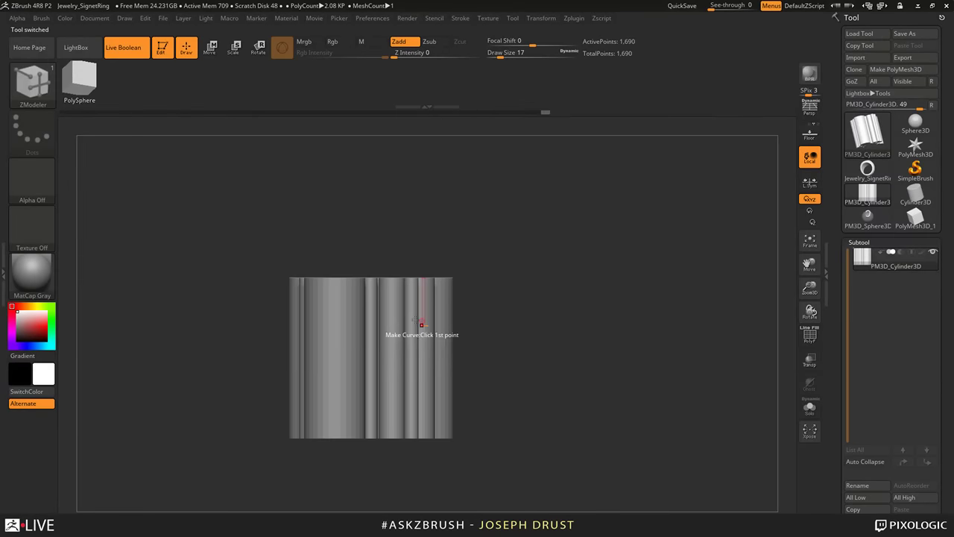
Step: Turn on the polyframe display and inspect the cylinder cluster's polygroups from above and in a straight side view
{"action": "key", "text": "shift+f"}
{"action": "left_click_drag", "start_coordinate": [507, 321], "coordinate": [553, 354]}
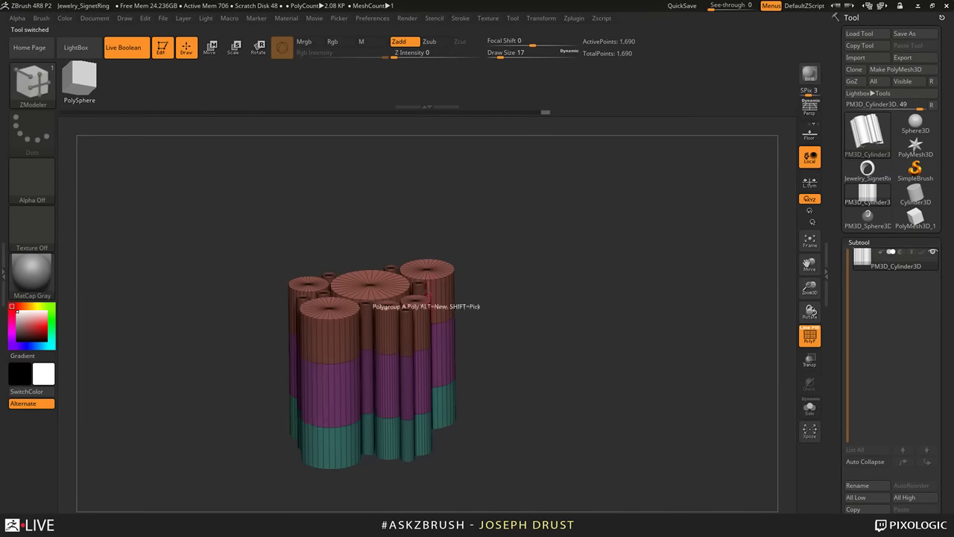
{"action": "left_click_drag", "start_coordinate": [533, 268], "coordinate": [556, 250], "text": "alt"}
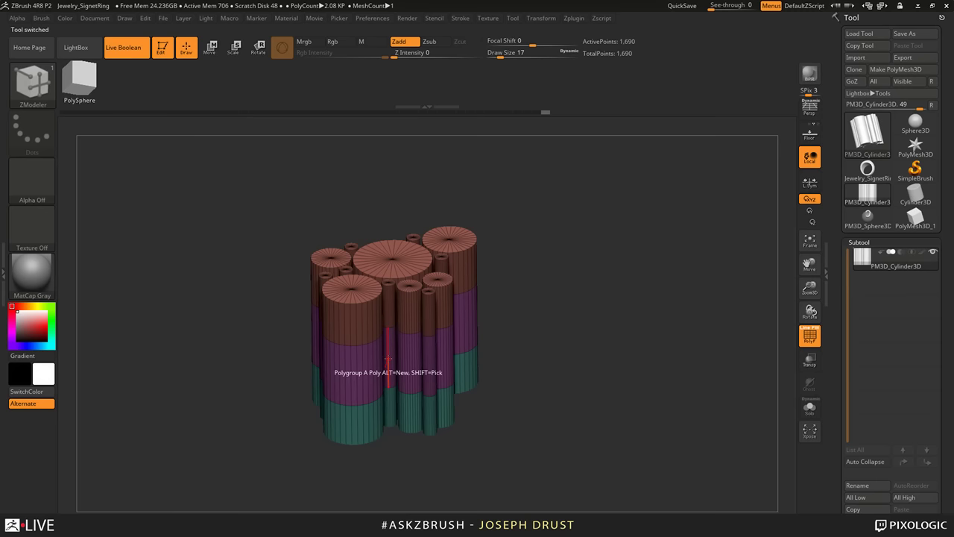
{"action": "left_click_drag", "start_coordinate": [511, 298], "coordinate": [517, 264], "text": "shift"}
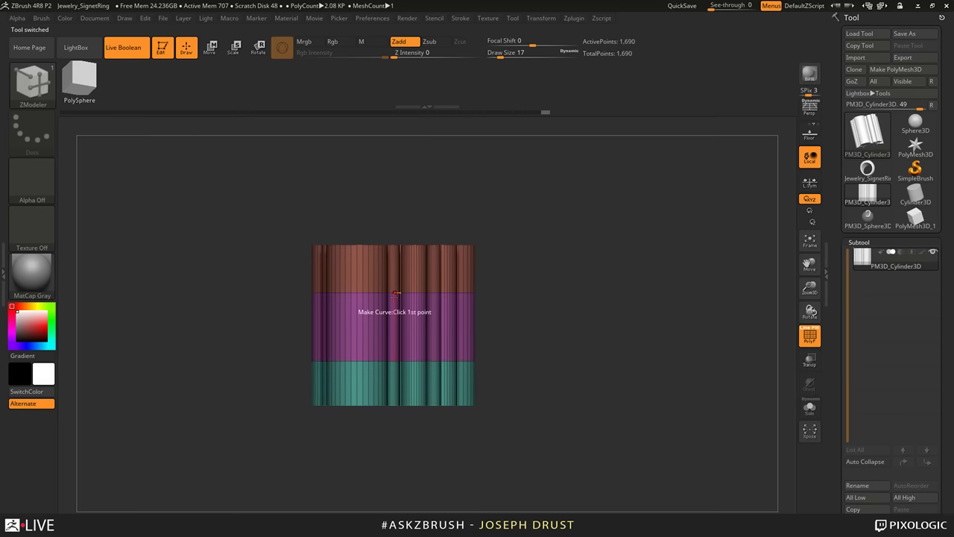
{"action": "left_click_drag", "start_coordinate": [515, 290], "coordinate": [551, 323]}
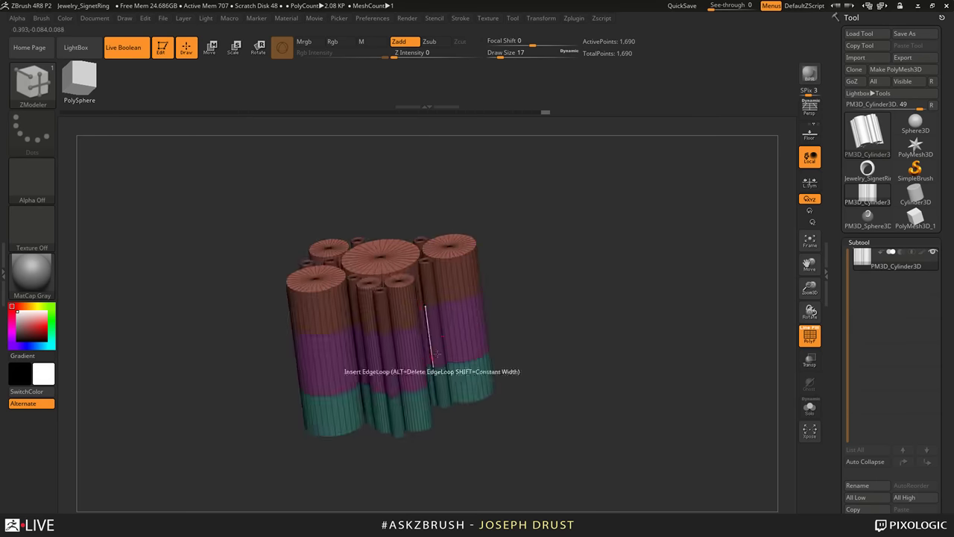
{"action": "left_click_drag", "start_coordinate": [585, 286], "coordinate": [573, 320]}
Step: Switch to the PM3D_Sphere3D tool, turn off the polyframe display and examine the curved tube strand up close
{"action": "left_click", "coordinate": [863, 226]}
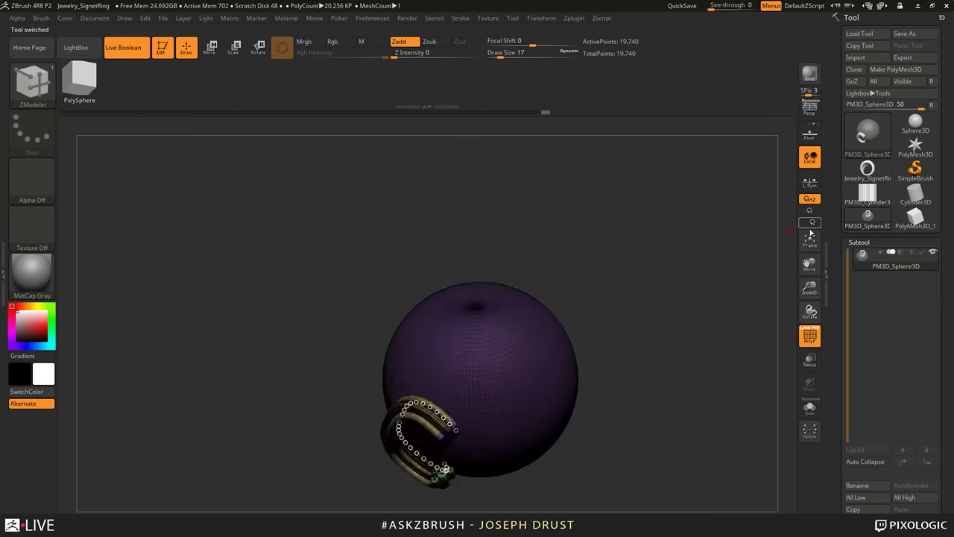
{"action": "left_click_drag", "start_coordinate": [696, 230], "coordinate": [712, 270]}
{"action": "left_click", "coordinate": [803, 334]}
{"action": "left_click_drag", "start_coordinate": [722, 310], "coordinate": [732, 253], "text": "alt"}
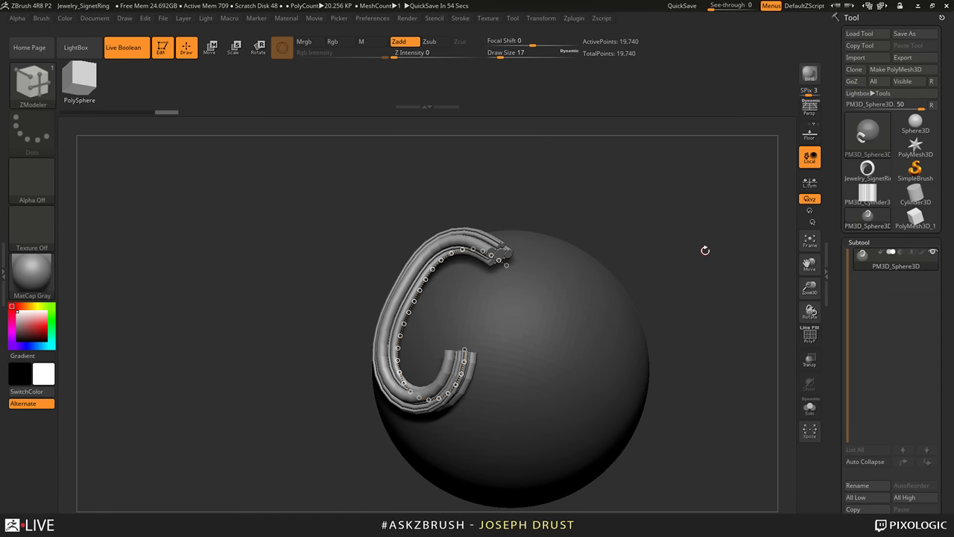
Step: Switch to the web browser and look over the ZBrushCentral forum, the #askzbrush Twitter feed and the ZBrushLIVE page's video posts
{"action": "key", "text": "alt+Tab"}
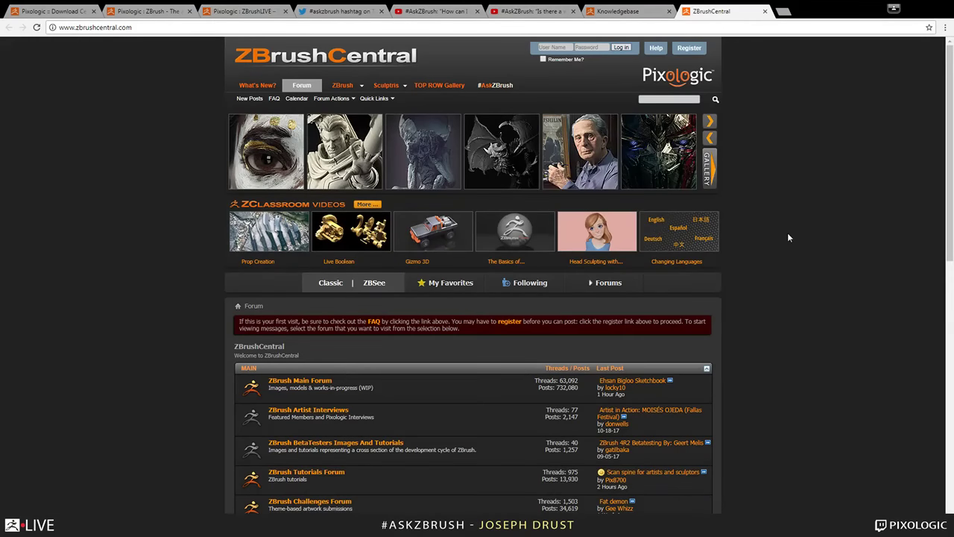
{"action": "scroll", "coordinate": [702, 323], "scroll_direction": "up", "scroll_amount": 10}
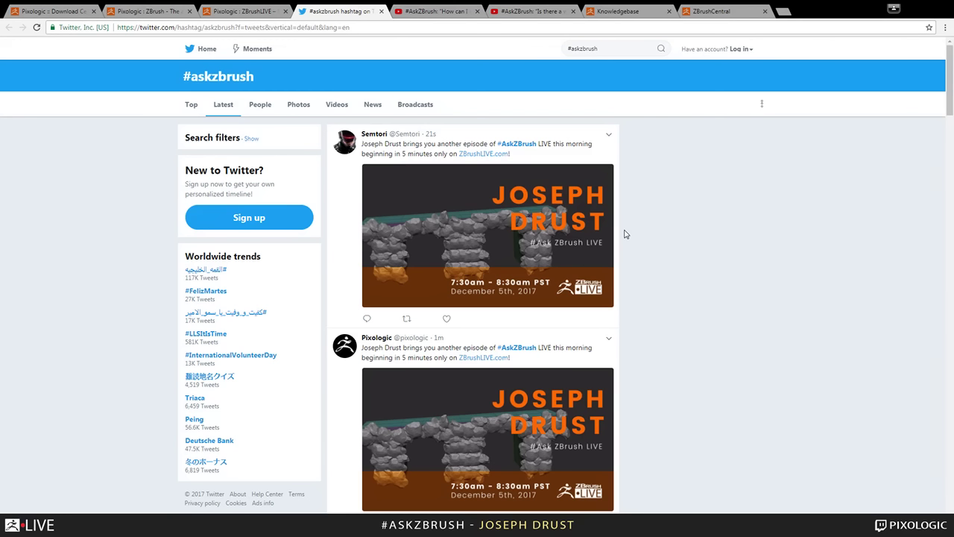
{"action": "key", "text": "ctrl+shift+Tab"}
{"action": "scroll", "coordinate": [627, 279], "scroll_direction": "down", "scroll_amount": 5}
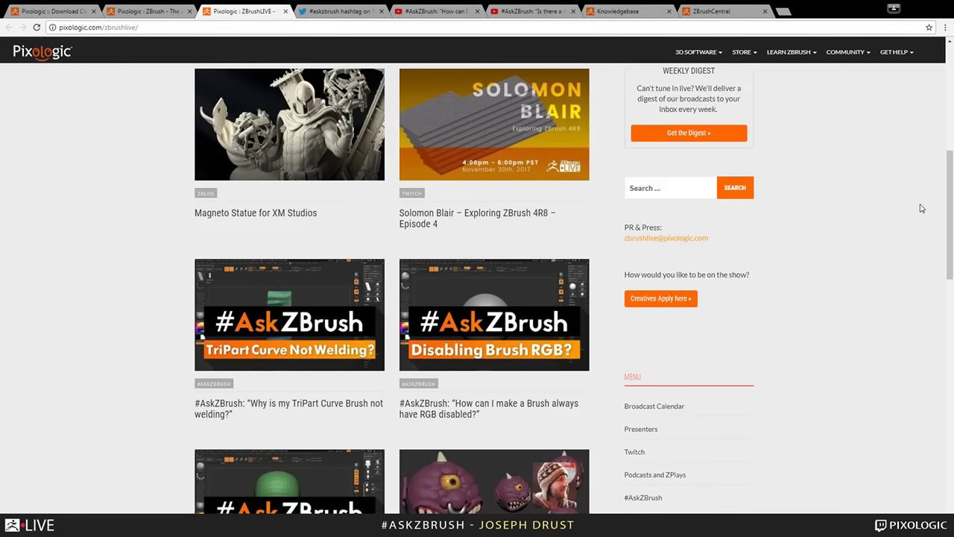
{"action": "scroll", "coordinate": [921, 208], "scroll_direction": "up", "scroll_amount": 1}
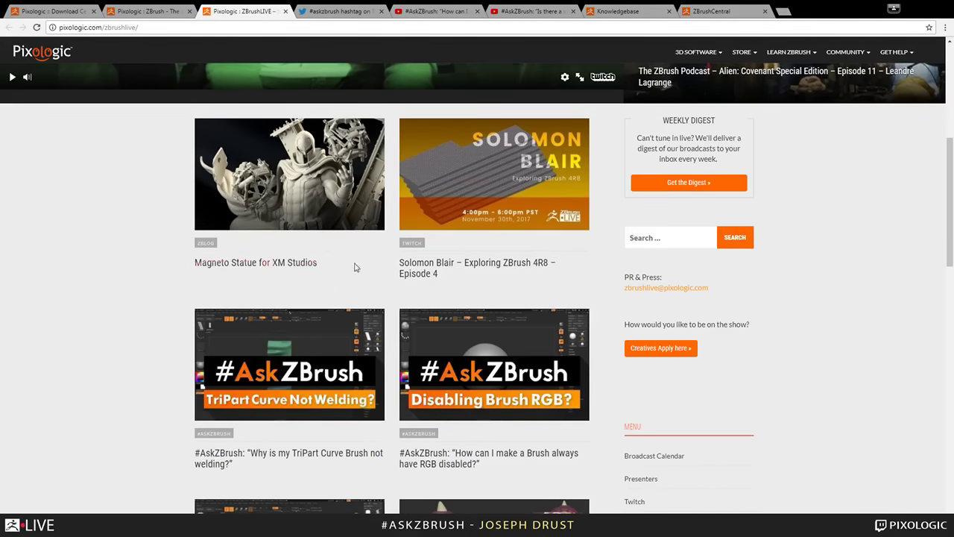
{"action": "scroll", "coordinate": [357, 266], "scroll_direction": "down", "scroll_amount": 2}
{"action": "scroll", "coordinate": [358, 264], "scroll_direction": "down", "scroll_amount": 5}
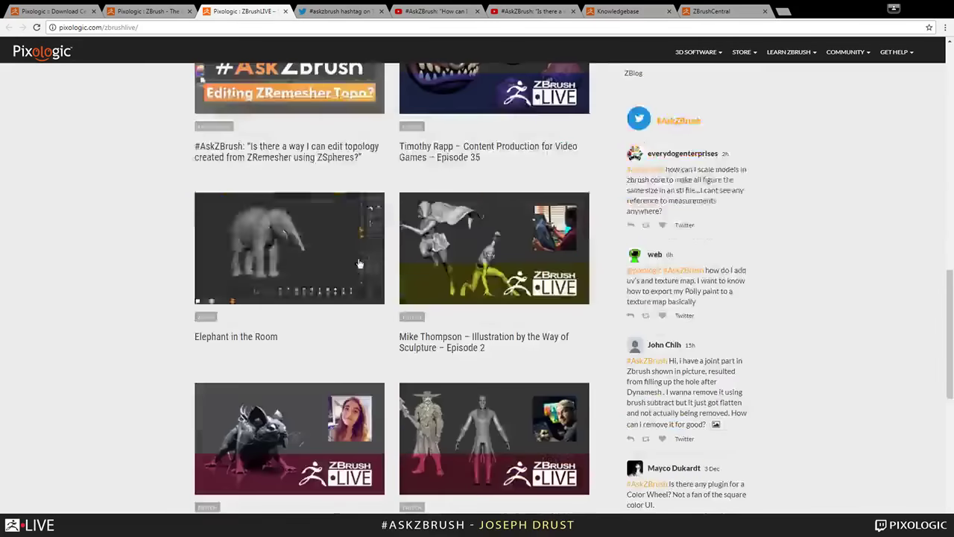
{"action": "scroll", "coordinate": [358, 264], "scroll_direction": "up", "scroll_amount": 7}
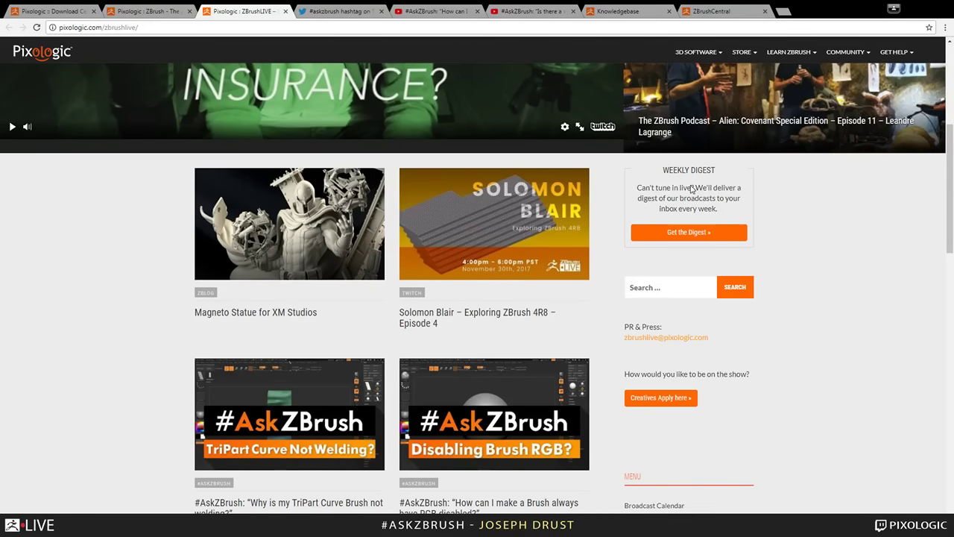
Step: Search YouTube for "#Askzbrush topology" from the #AskZBrush video page and look through the resulting videos
{"action": "left_click", "coordinate": [453, 11]}
{"action": "left_click", "coordinate": [531, 11]}
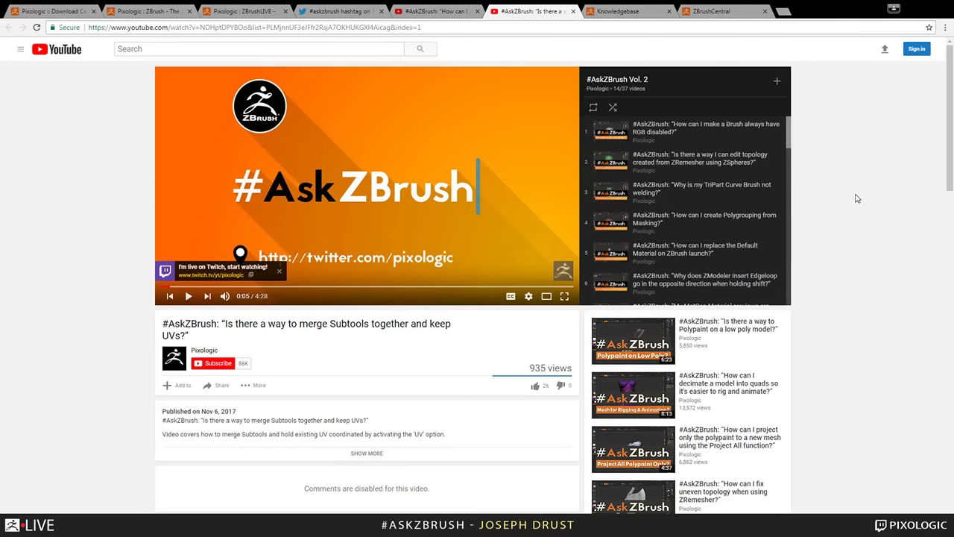
{"action": "left_click", "coordinate": [202, 49]}
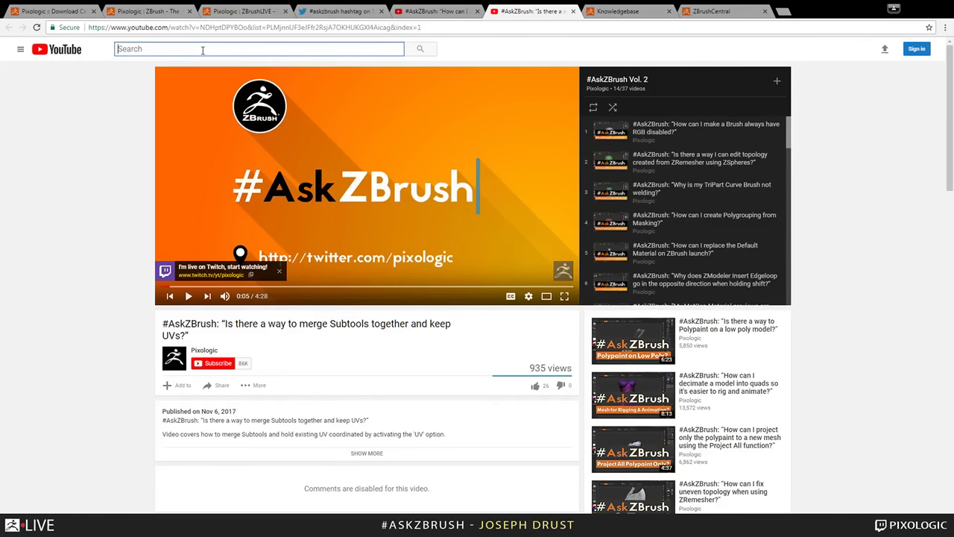
{"action": "type", "text": "#Askzbrush topolo"}
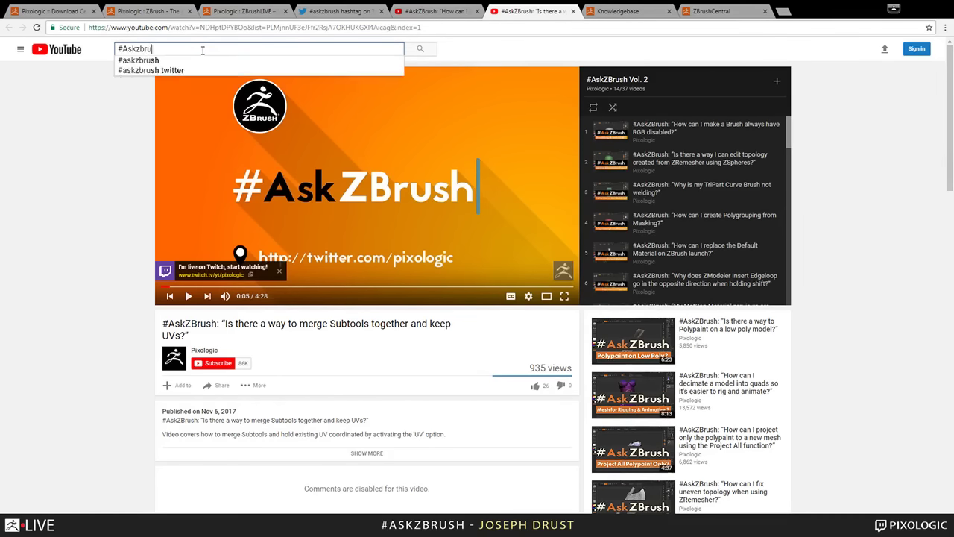
{"action": "type", "text": "gy"}
{"action": "key", "text": "Return"}
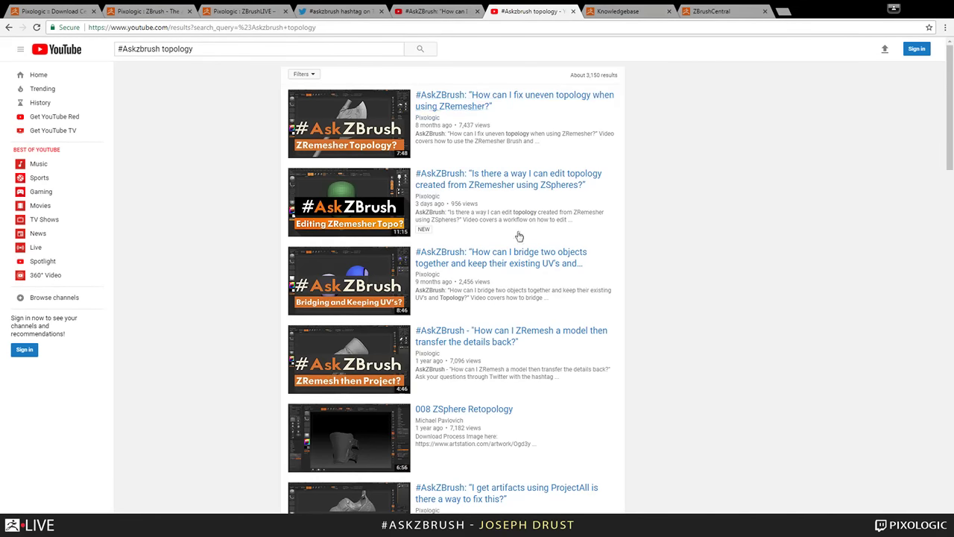
{"action": "scroll", "coordinate": [679, 402], "scroll_direction": "down", "scroll_amount": 5}
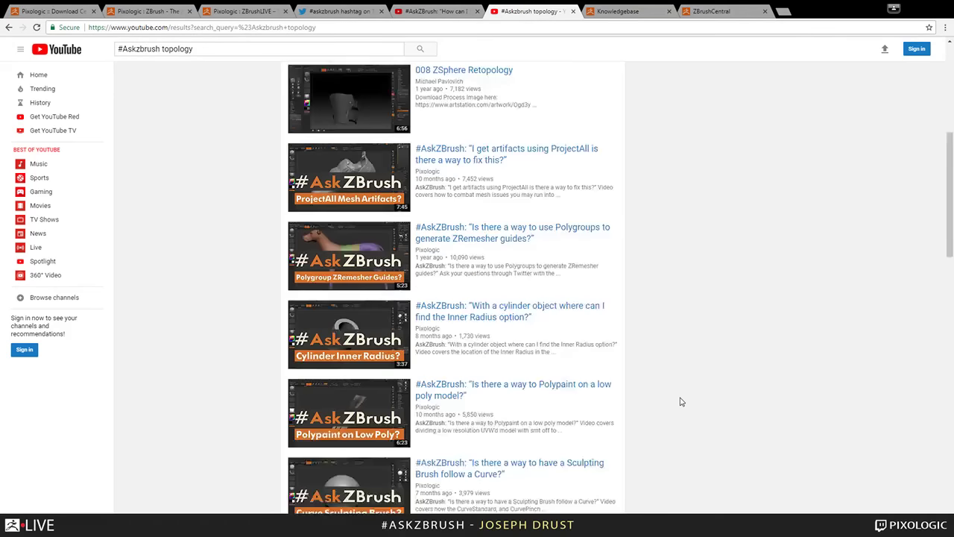
{"action": "scroll", "coordinate": [680, 402], "scroll_direction": "up", "scroll_amount": 1}
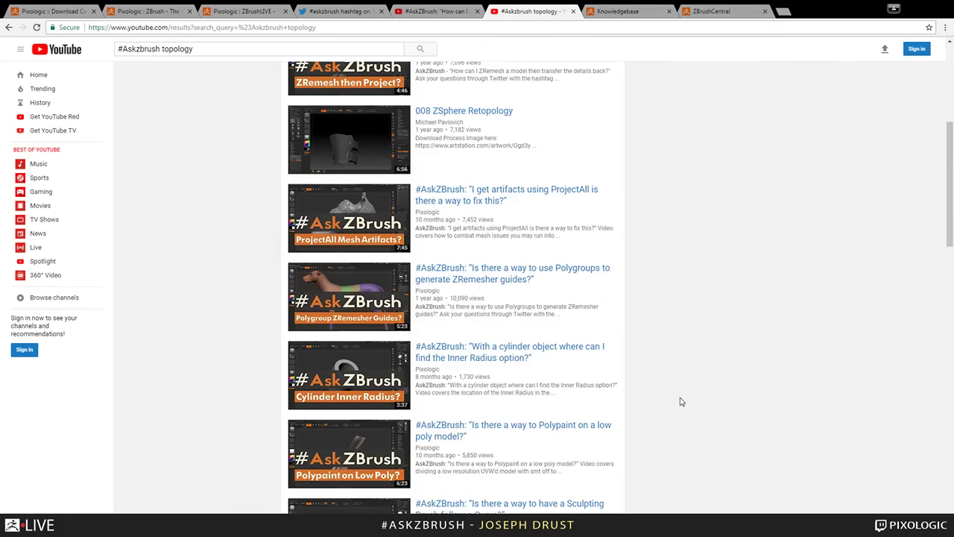
{"action": "scroll", "coordinate": [679, 401], "scroll_direction": "down", "scroll_amount": 3}
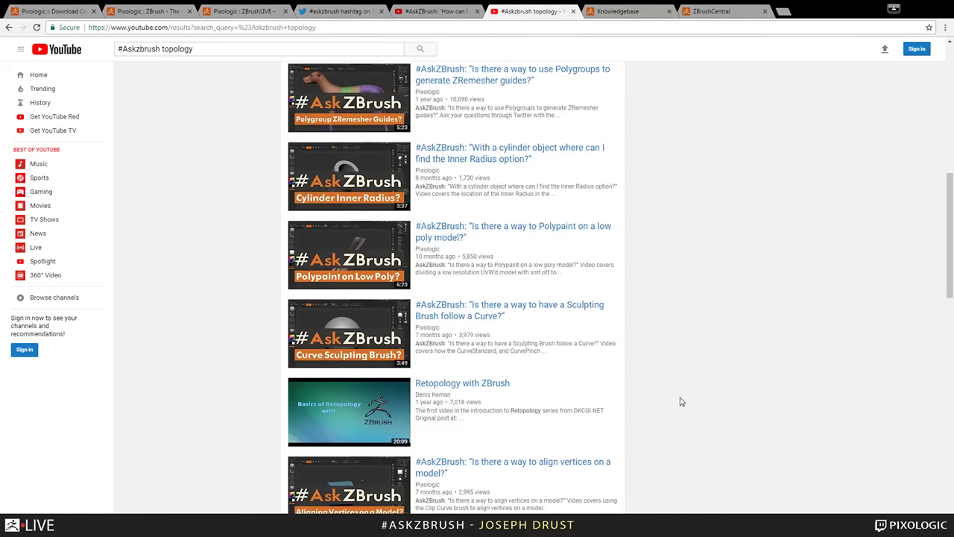
{"action": "scroll", "coordinate": [679, 402], "scroll_direction": "up", "scroll_amount": 5}
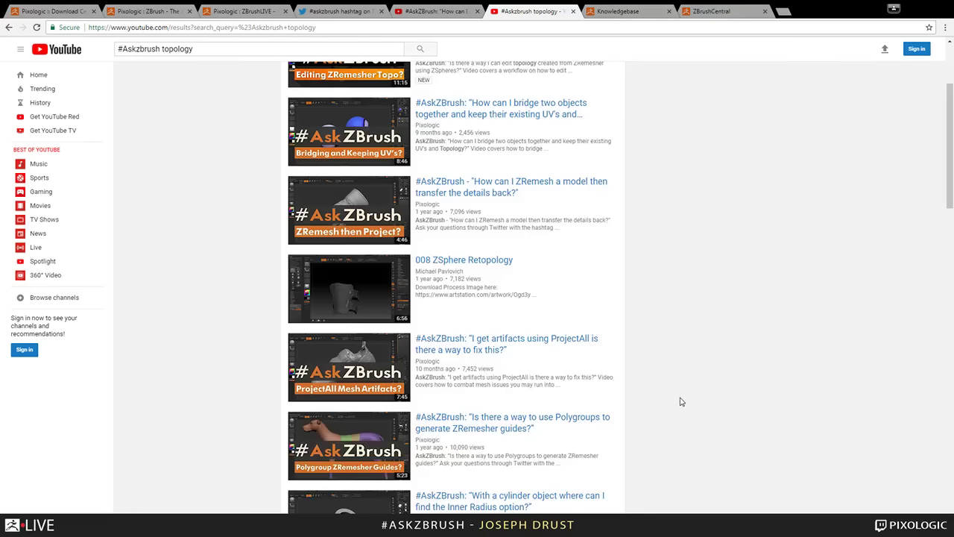
Step: Show the ZBrushCentral forum page and the Pixologic support Knowledgebase page
{"action": "left_click", "coordinate": [712, 11]}
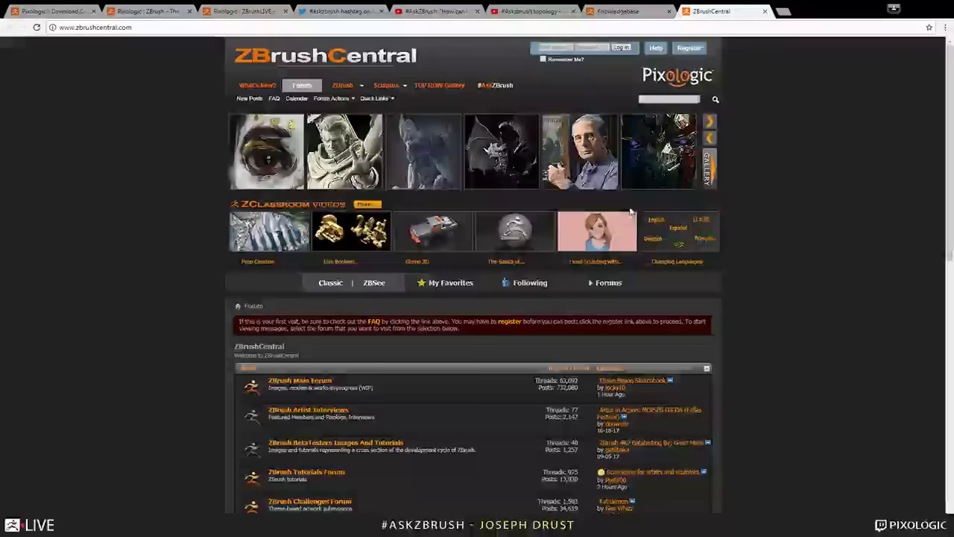
{"action": "left_click", "coordinate": [625, 10]}
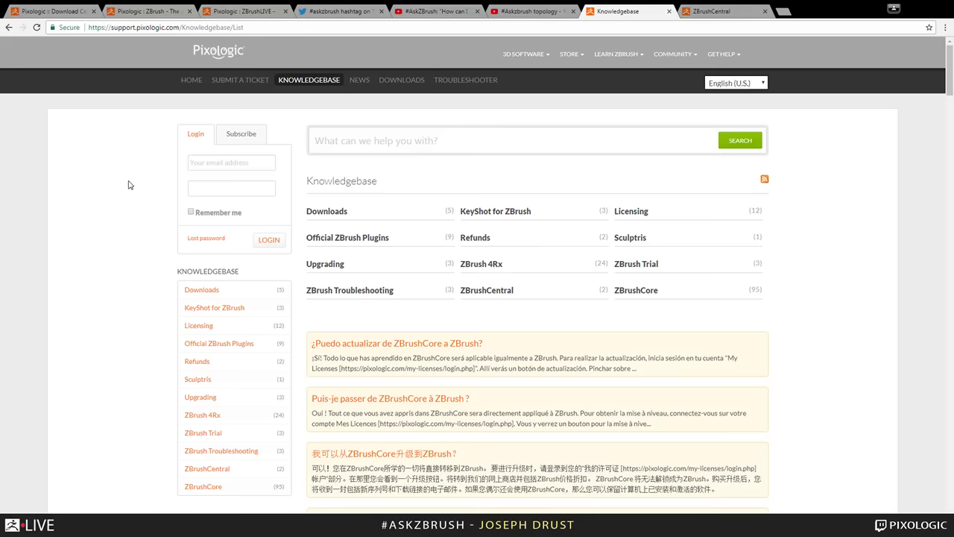